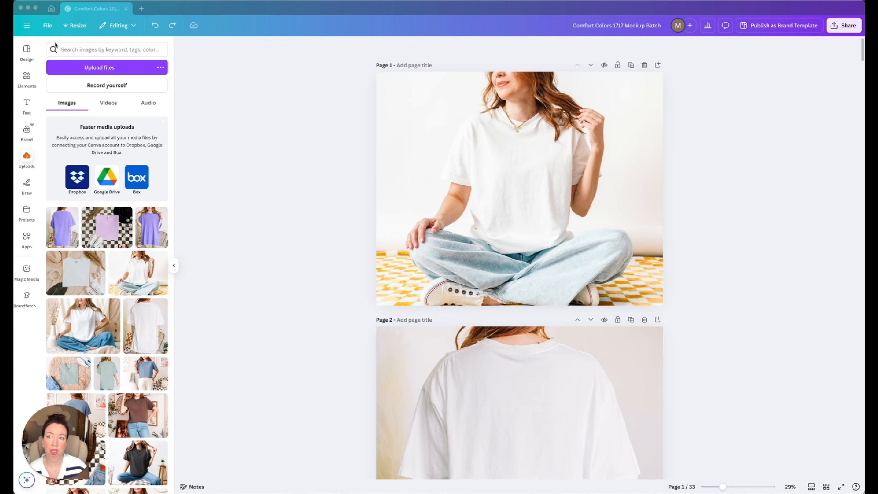
Step: Create a new blank design with a custom size of 2700 x 2200 px
left_click(141, 9)
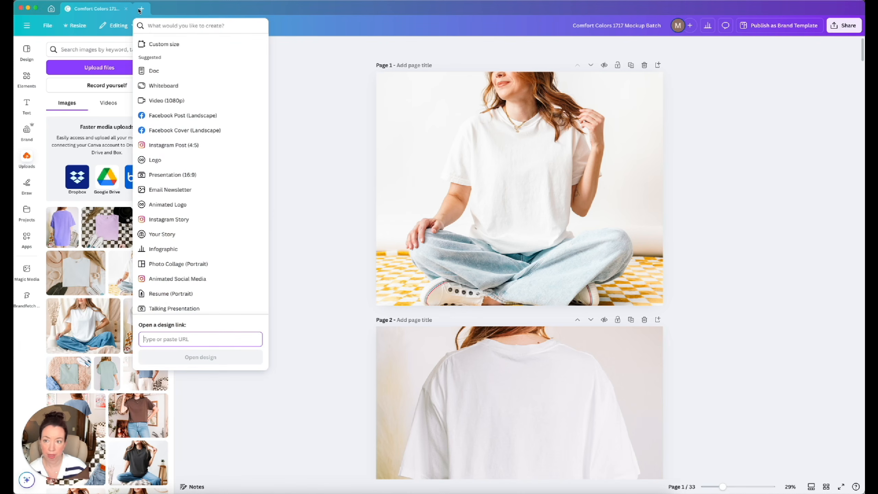
left_click(165, 44)
type("27")
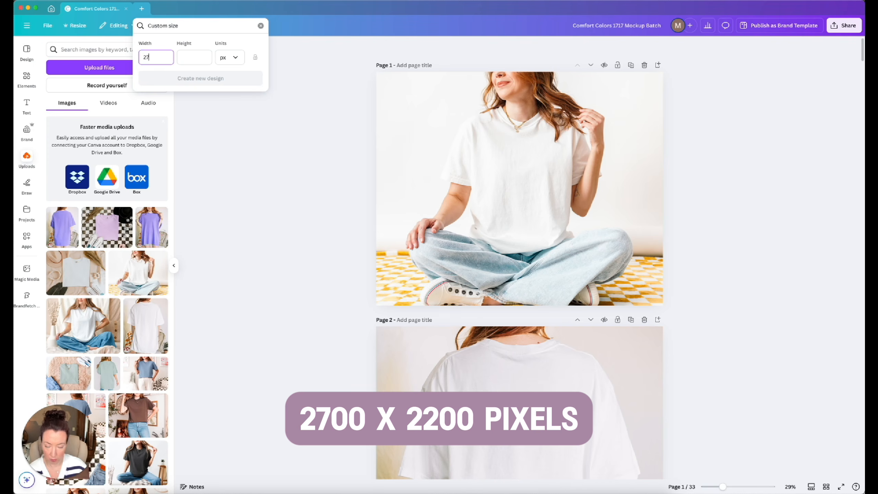
type("00")
left_click(199, 58)
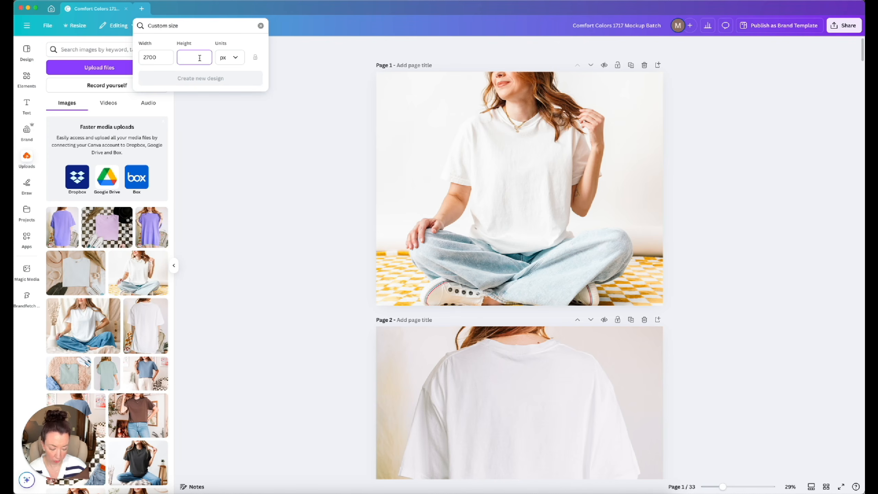
type("2200")
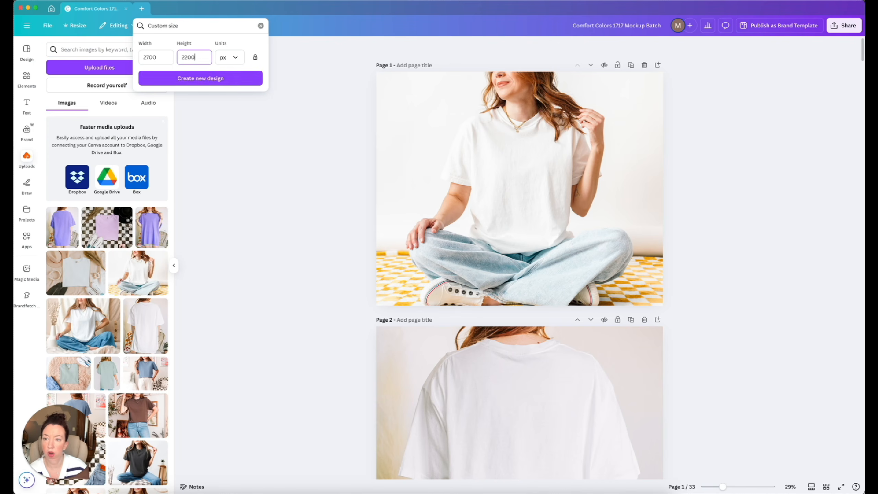
left_click(203, 83)
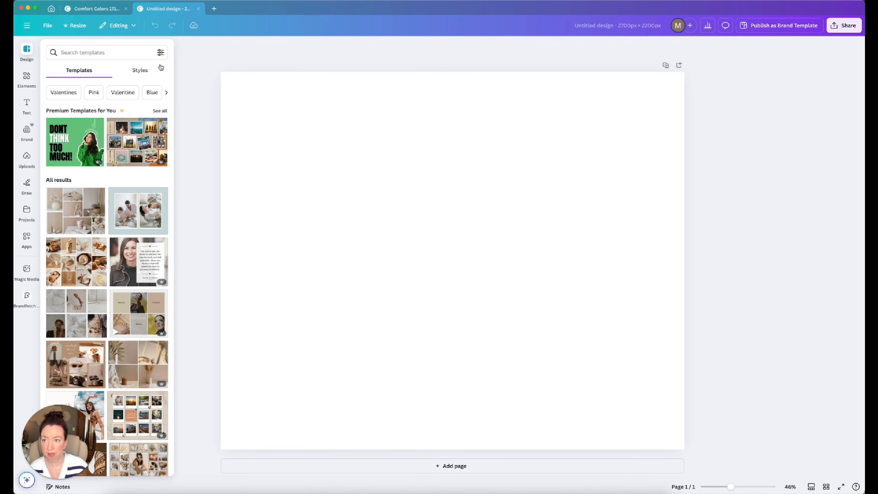
Step: Switch back to the Comfort Colors 1717 Mockup Batch design
left_click(93, 12)
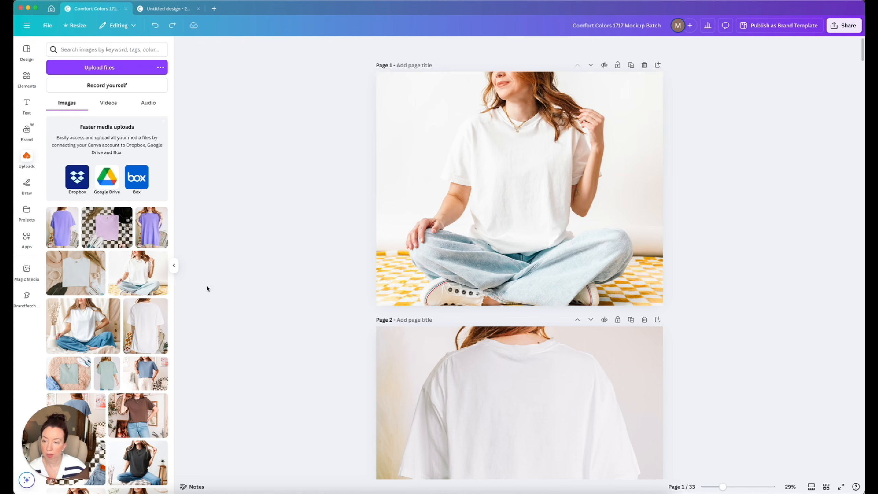
left_click_drag(73, 436, 266, 377)
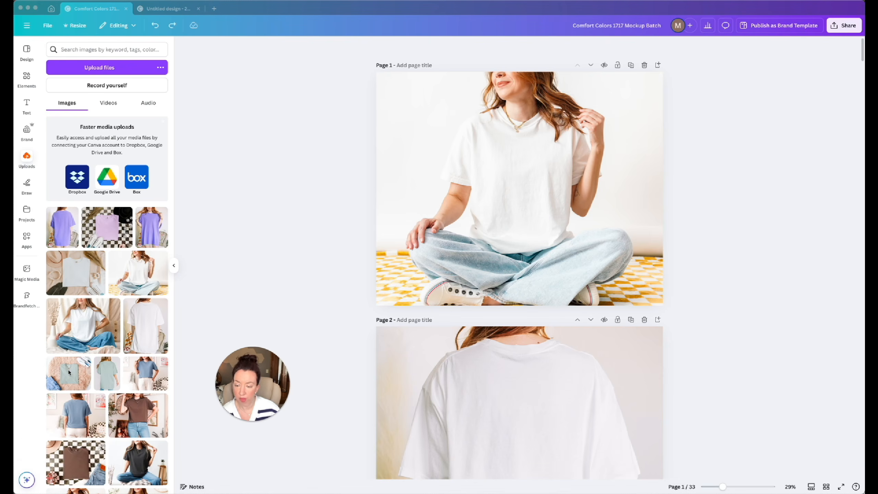
scroll(69, 370, "down", 2)
scroll(69, 370, "up", 2)
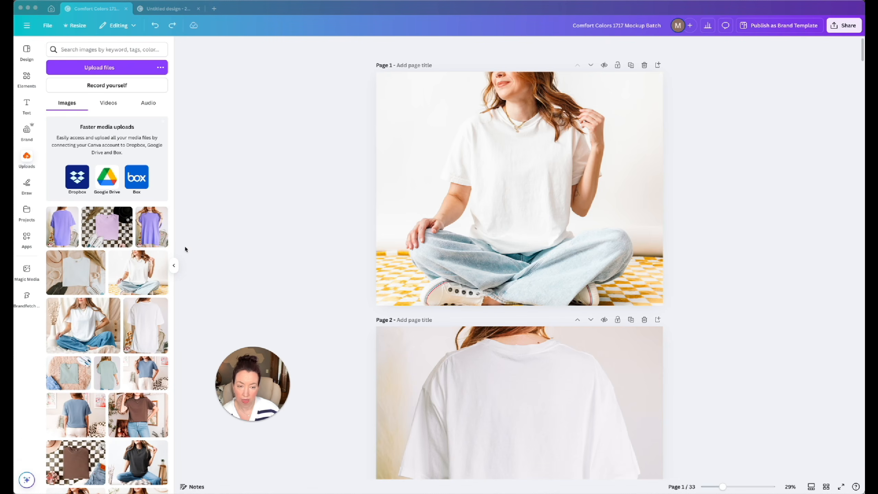
scroll(548, 158, "down", 2)
scroll(548, 158, "up", 2)
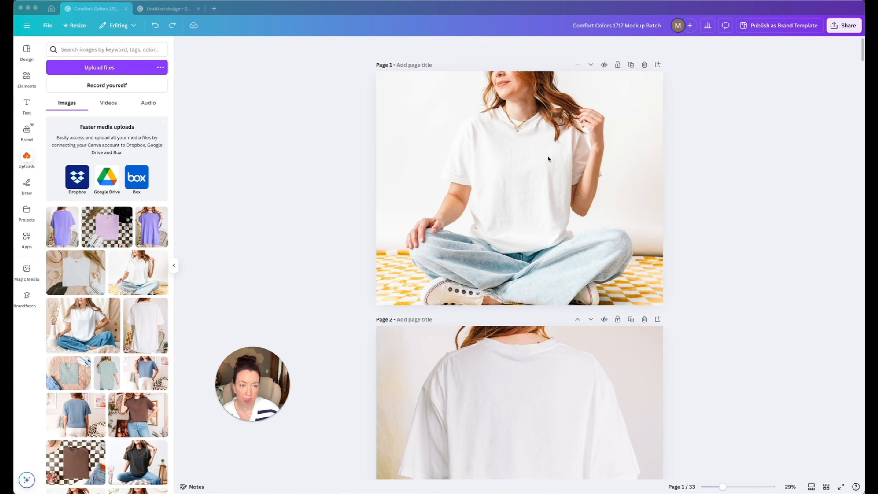
Step: Add a blank page after page 1 and fill it with the uploaded photo of the seated woman in a white T-shirt
left_click(658, 65)
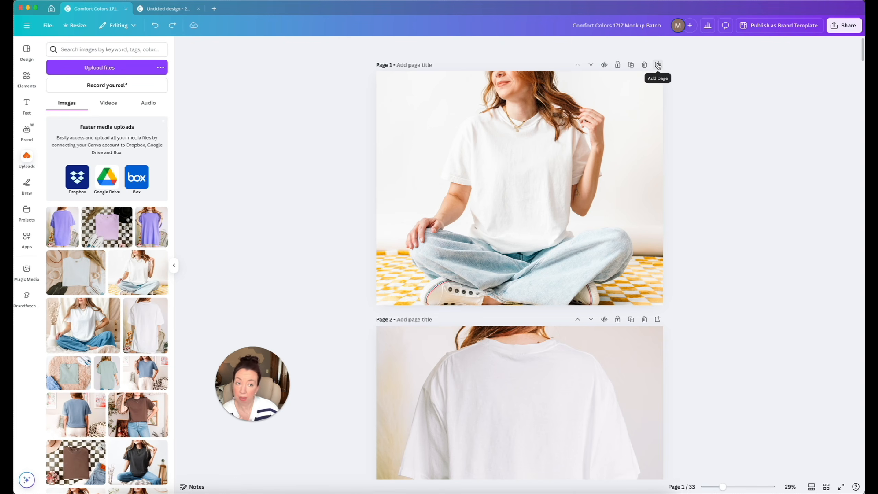
left_click(658, 66)
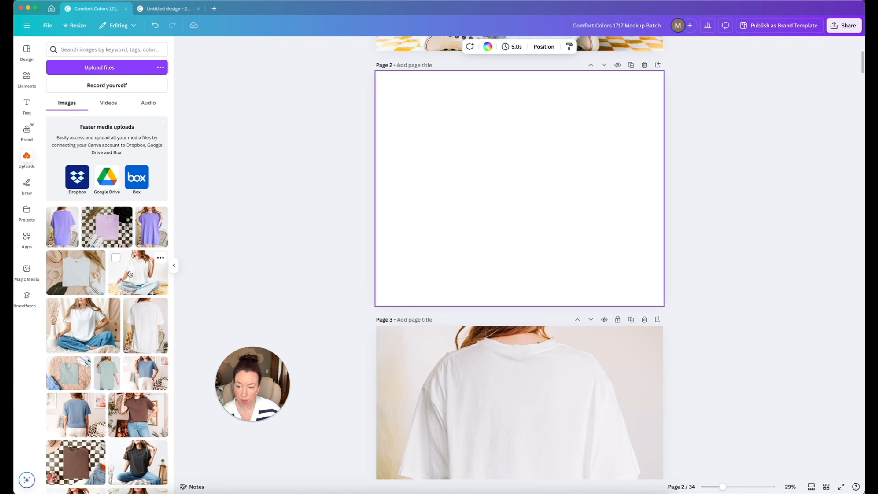
left_click_drag(130, 274, 389, 177)
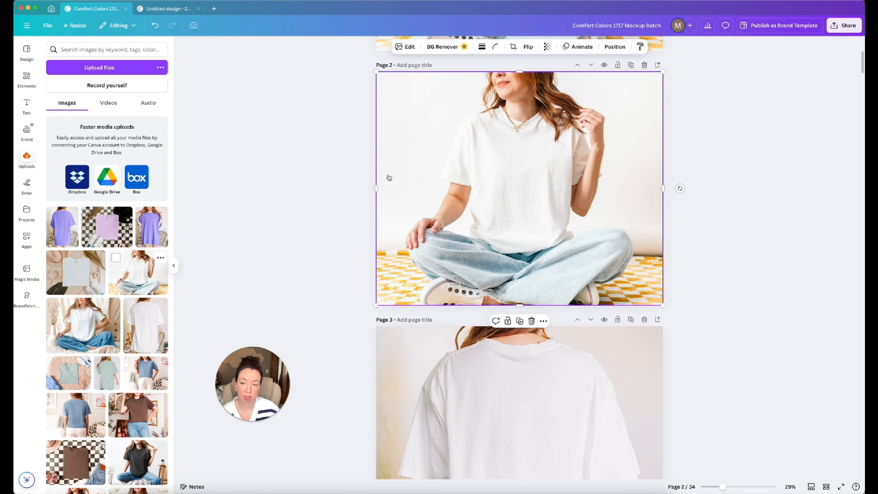
Step: Fill another new page with the uploaded front-view purple T-shirt photo and shift its crop down to show the collar
left_click(658, 66)
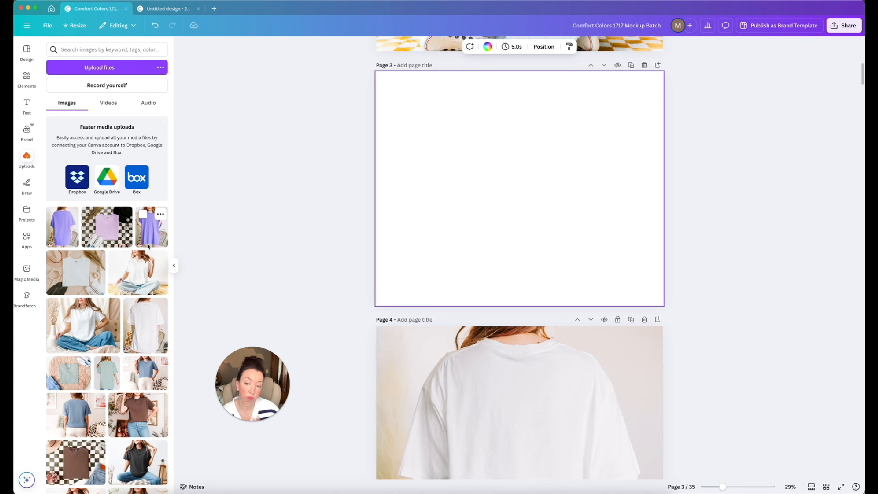
left_click_drag(147, 247, 387, 190)
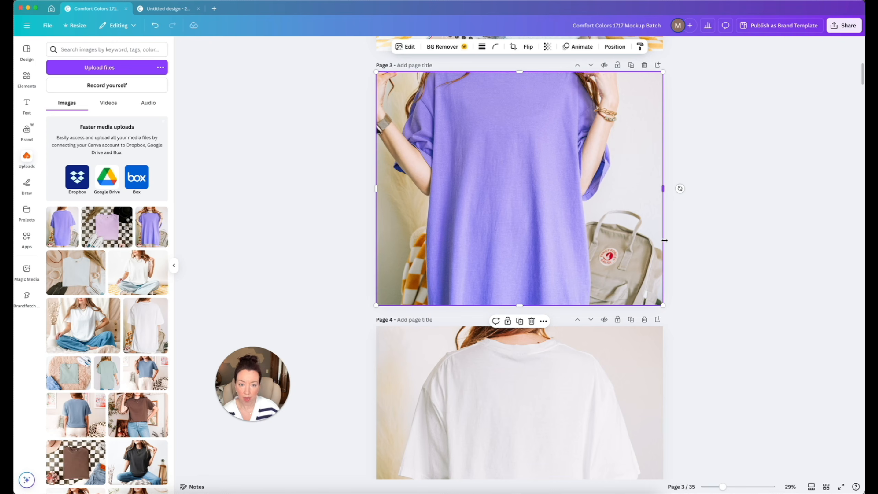
double_click(513, 134)
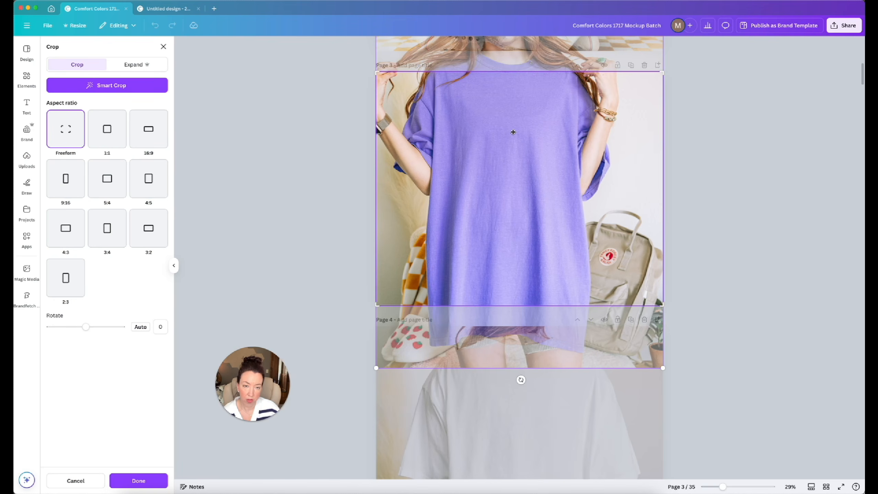
left_click_drag(513, 132, 521, 218)
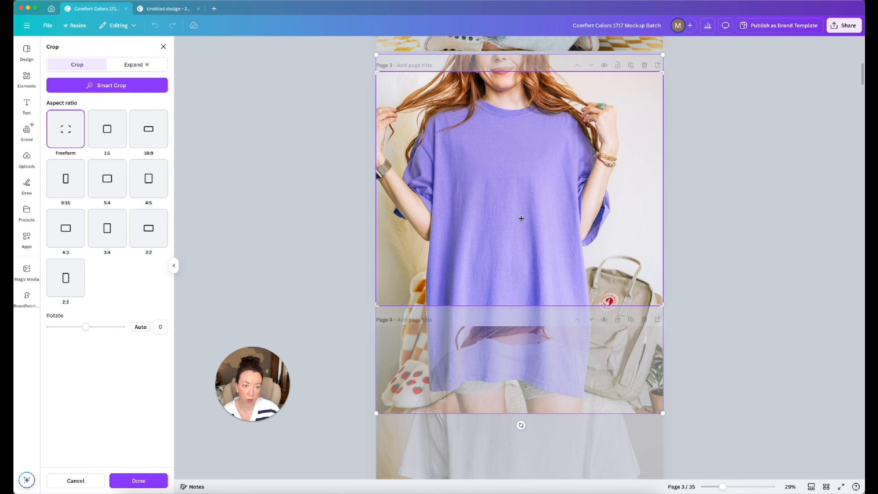
left_click(687, 204)
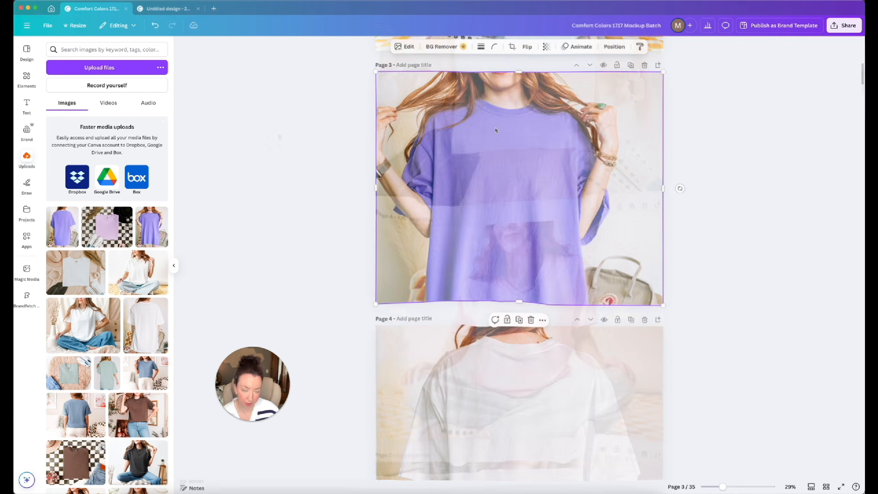
Step: Review the shirt mockup pages one after another and show the whole set in a grid overview
scroll(277, 135, "down", 5)
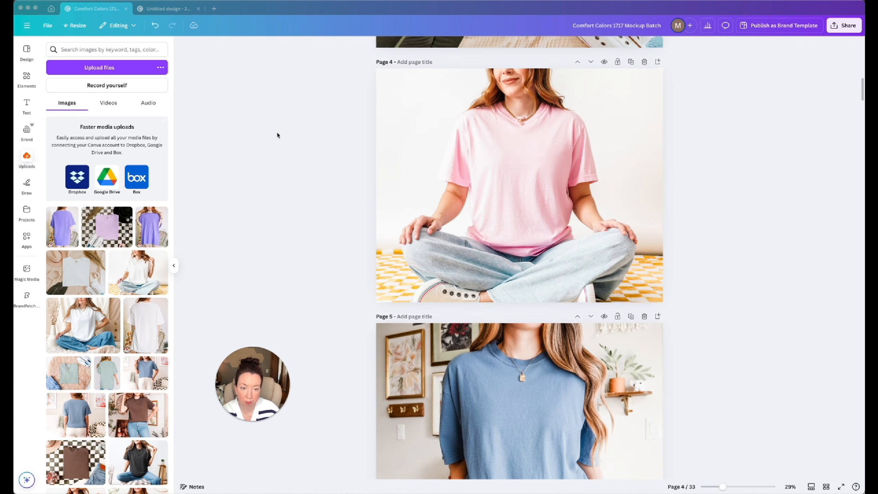
scroll(277, 135, "down", 3)
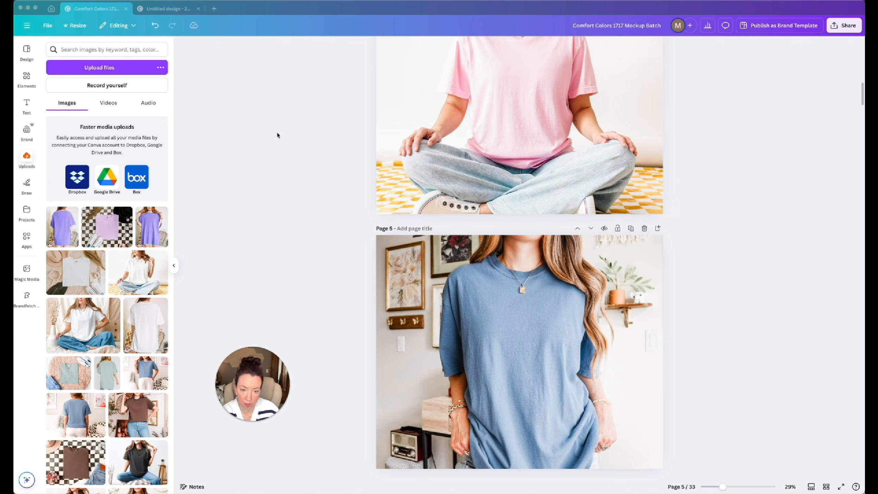
scroll(277, 136, "down", 8)
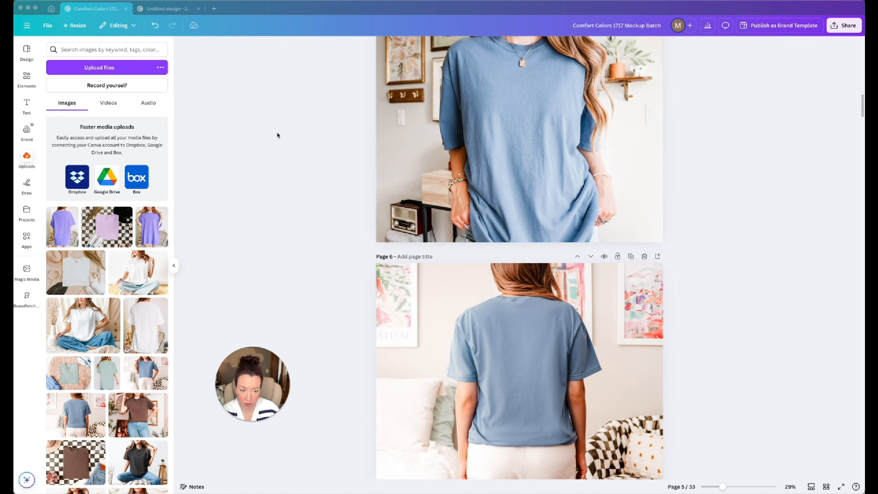
scroll(277, 135, "down", 2)
scroll(278, 135, "down", 3)
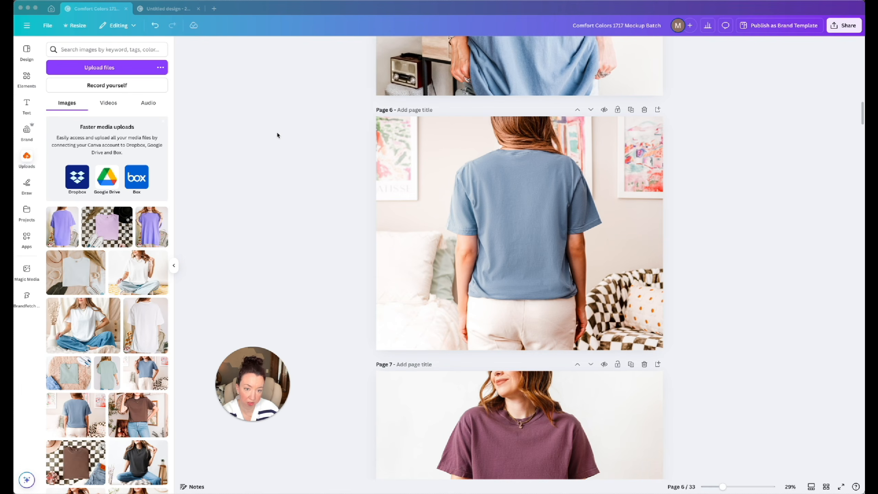
scroll(281, 140, "down", 5)
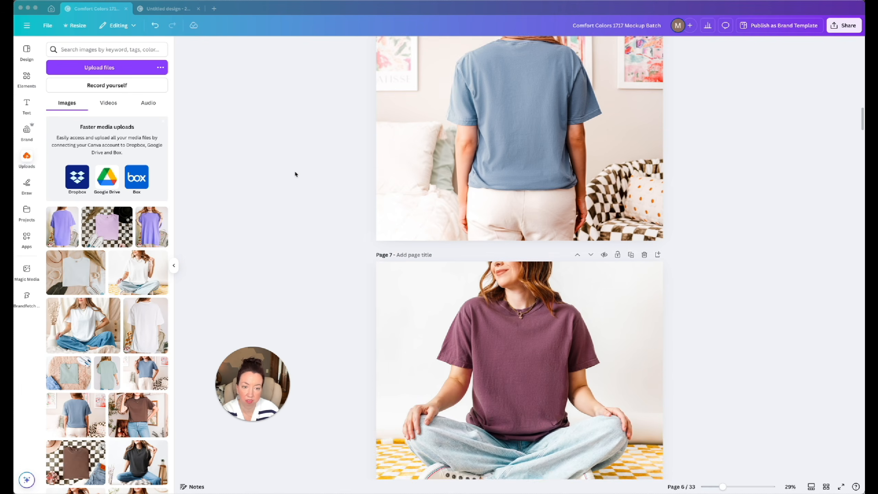
left_click(827, 486)
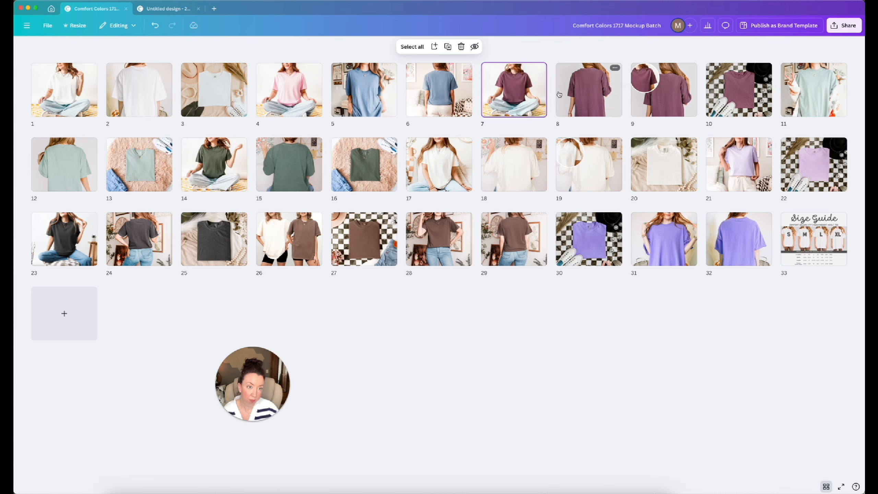
Step: Open page 9 to examine its circular inset, and duplicate page 8, the maroon T-shirt back view
double_click(679, 106)
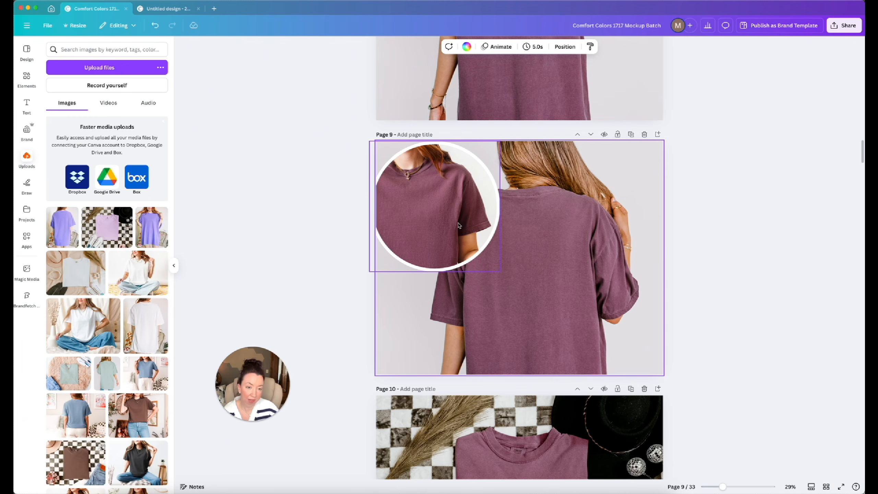
left_click(458, 225)
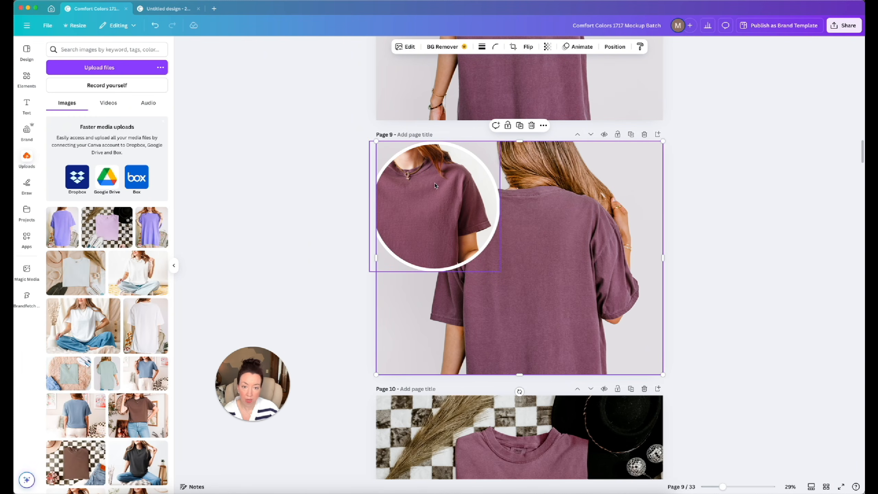
scroll(550, 252, "up", 8)
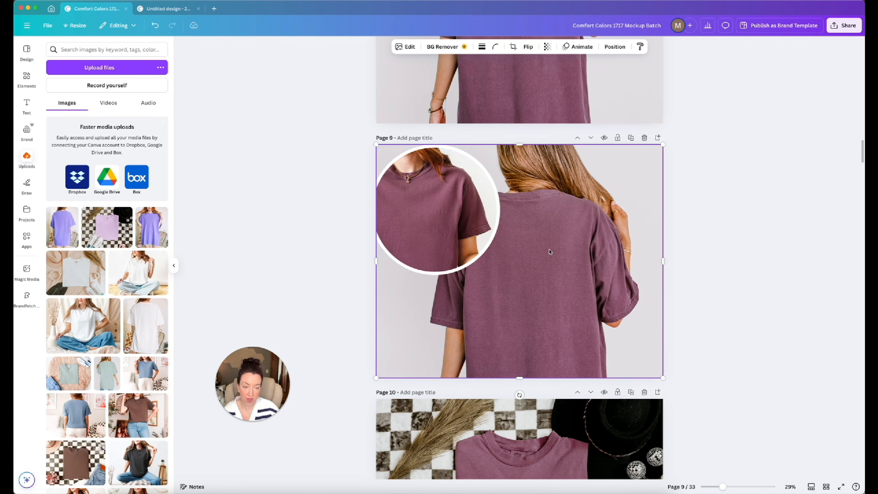
left_click(632, 142)
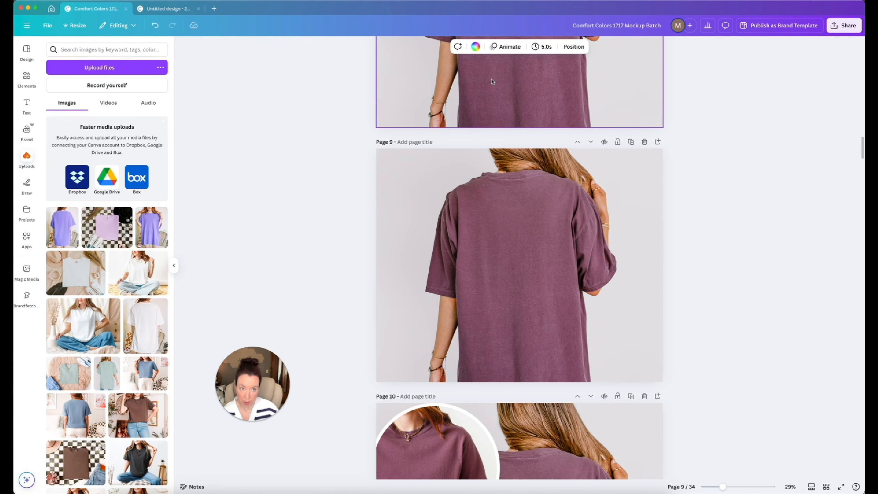
Step: Find a circle frame with the search term "frame" and place it in the upper-left corner of the duplicated back-view page
left_click(509, 223)
left_click(26, 82)
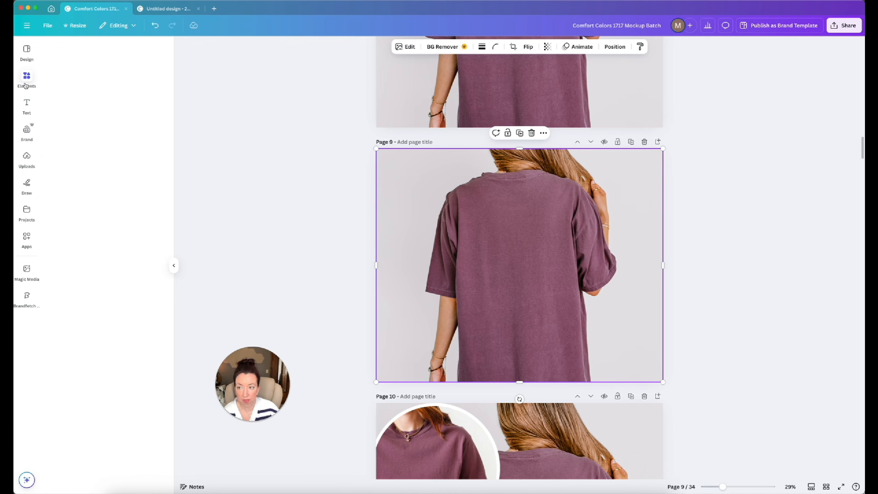
left_click(69, 49)
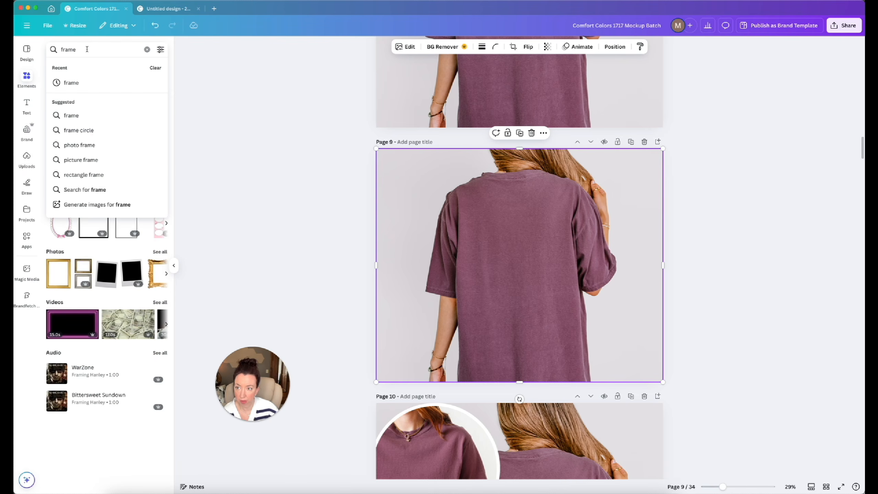
left_click(127, 172)
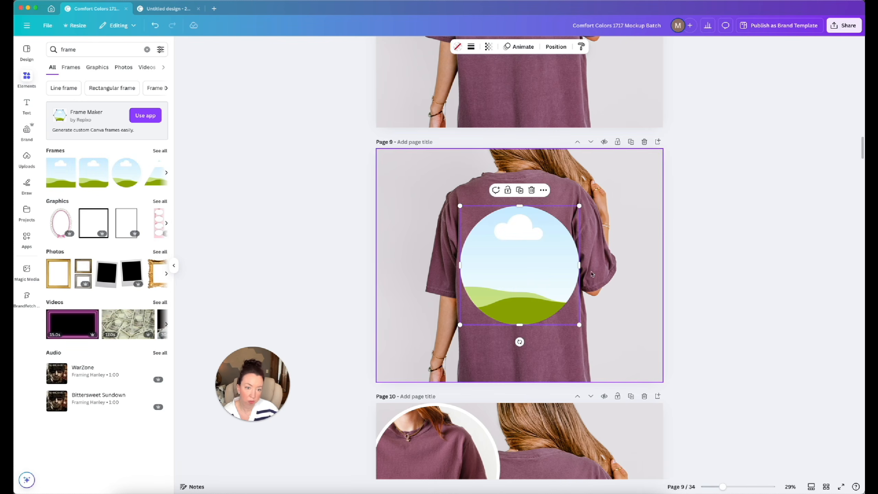
left_click_drag(544, 285, 459, 227)
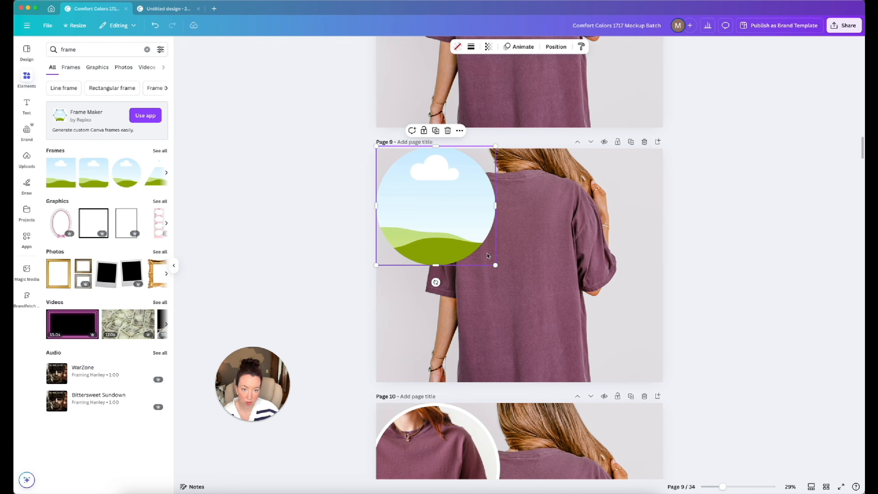
Step: Fill the circle frame on page 9 with the uploaded front-view photo of the maroon T-shirt
scroll(383, 157, "up", 10)
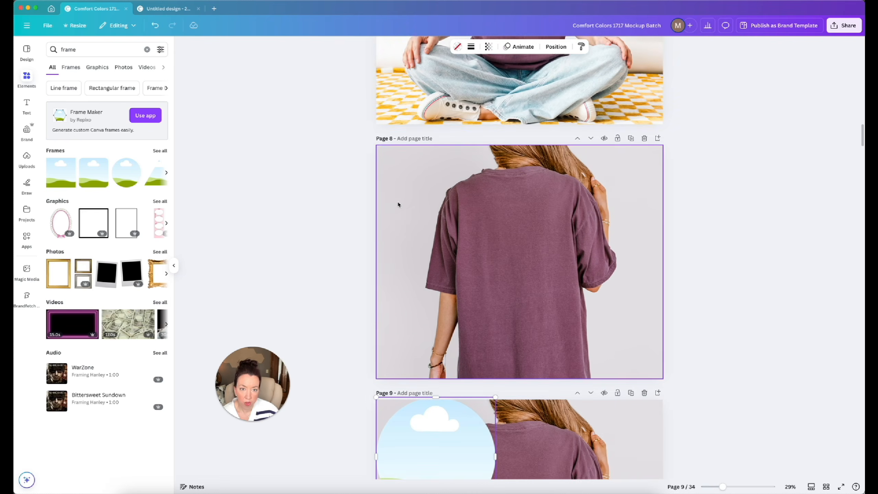
scroll(473, 133, "down", 10)
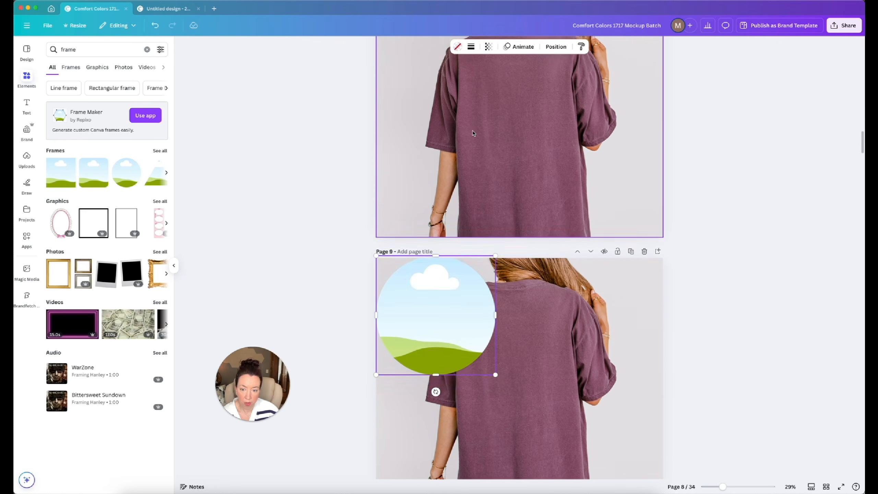
left_click(32, 159)
scroll(159, 278, "down", 10)
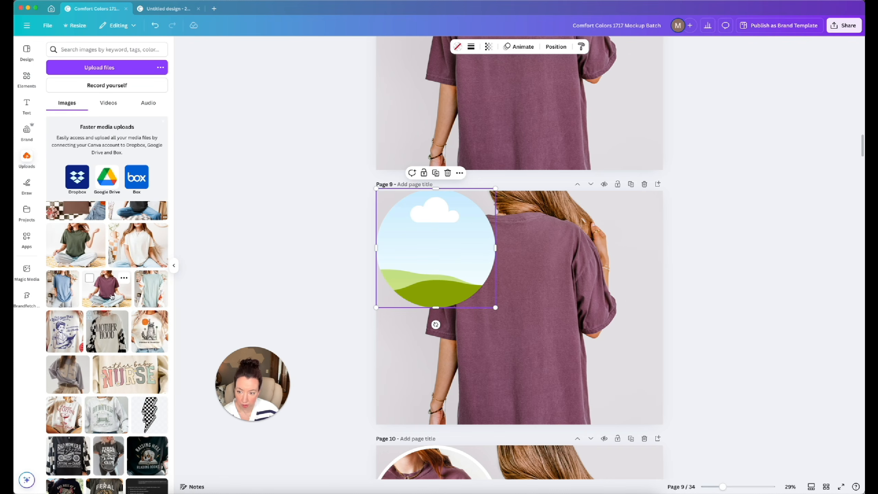
left_click_drag(116, 296, 406, 237)
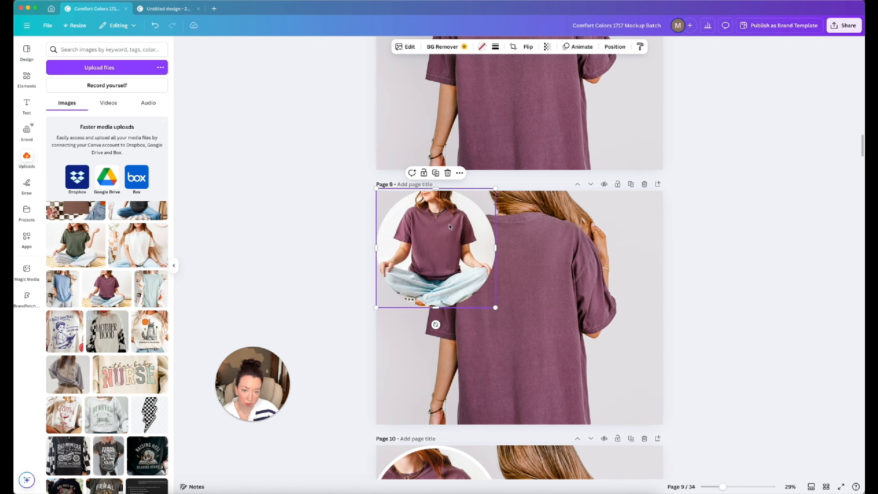
Step: Enlarge and reposition the photo inside page 9's circle frame so the maroon shirt front fills the circle
double_click(411, 268)
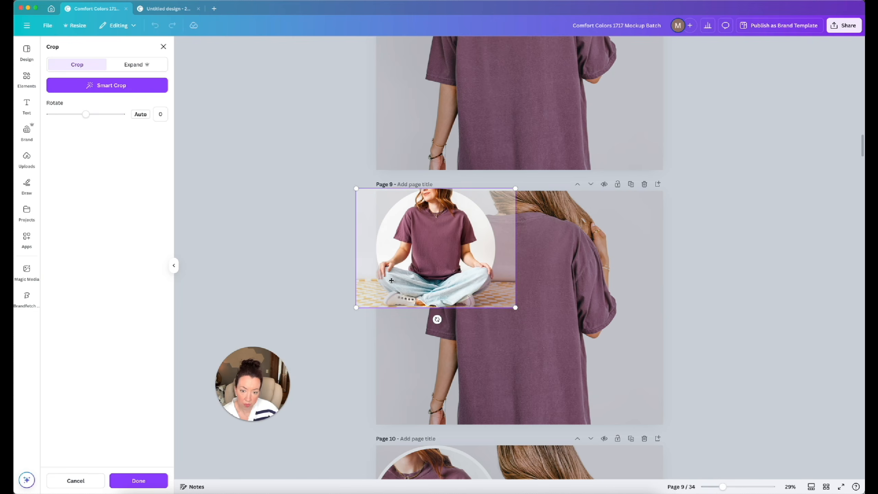
left_click_drag(356, 307, 198, 407)
left_click_drag(316, 274, 363, 260)
left_click(324, 137)
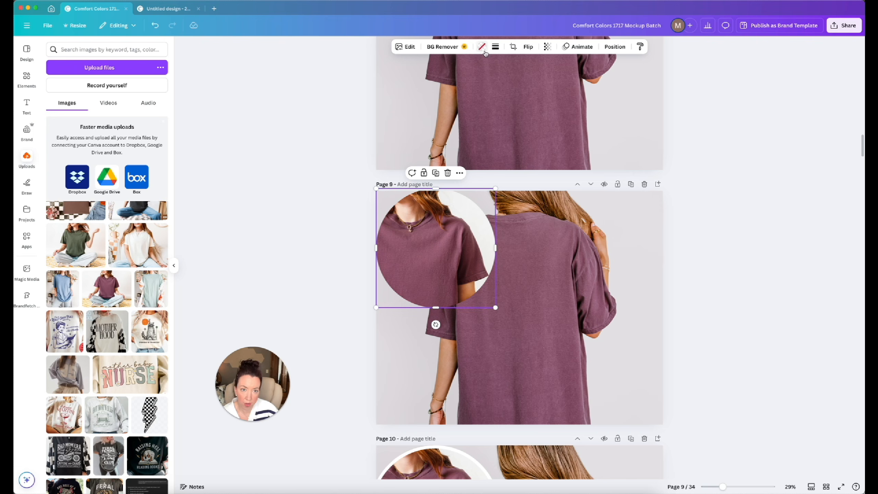
Step: Give the circular inset on page 9 a solid white border with a weight of 24
left_click(497, 47)
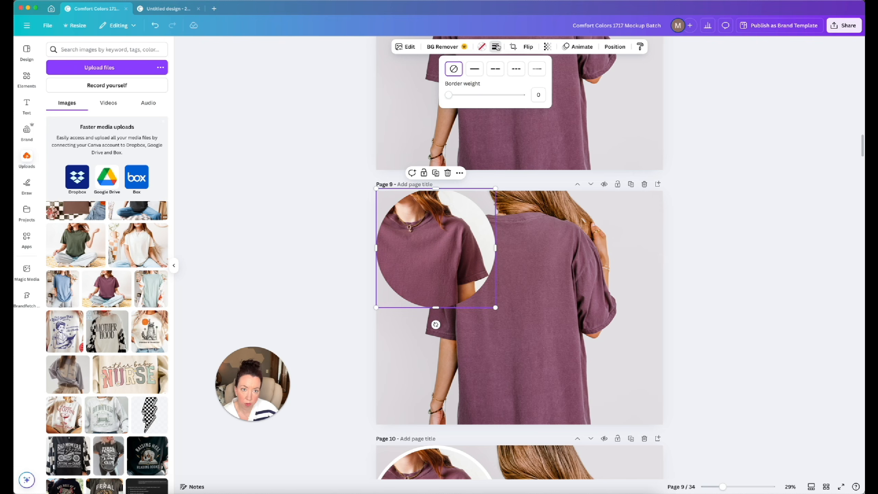
left_click(475, 69)
left_click_drag(455, 96, 466, 96)
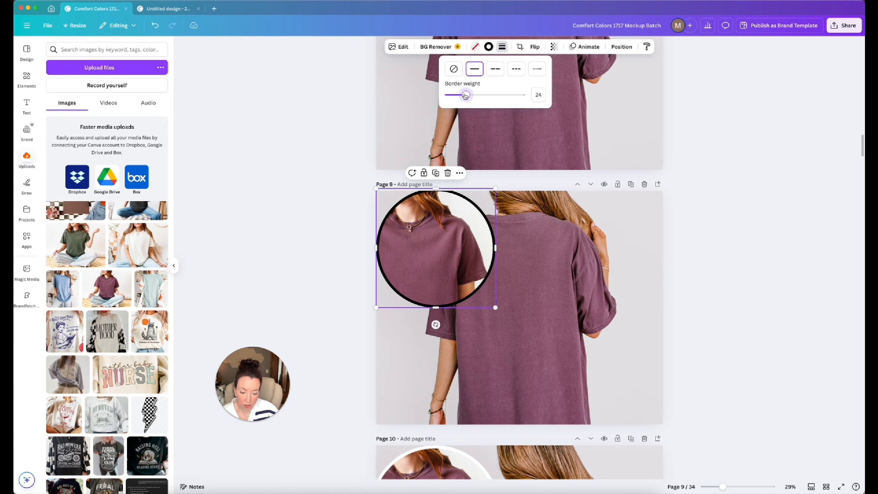
left_click(489, 47)
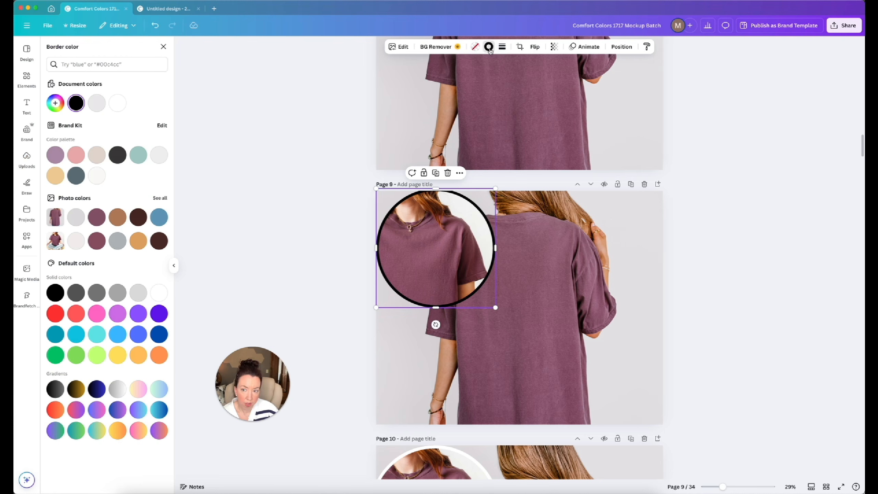
left_click(117, 102)
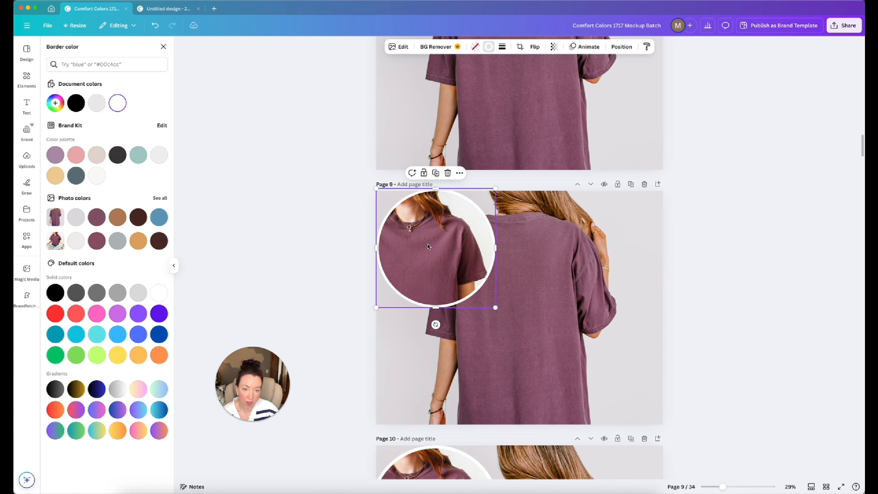
Step: Align the circular inset with page 9's upper-left corner, and enlarge the back-view photo within its crop so the shirt sits further right
mouse_move(428, 247)
left_mouse_down()
mouse_move(446, 258)
mouse_move(431, 250)
left_mouse_up()
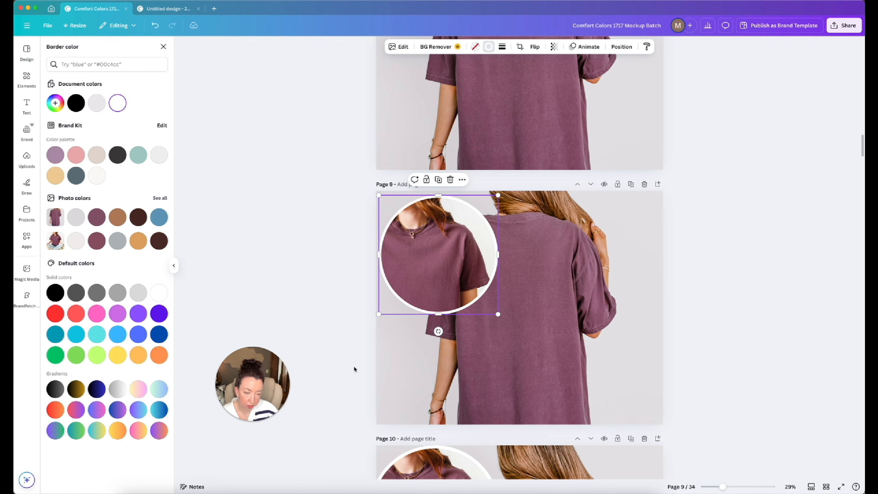
mouse_move(443, 263)
left_mouse_down()
mouse_move(602, 249)
mouse_move(534, 261)
mouse_move(435, 259)
left_mouse_up()
scroll(437, 260, "down", 2)
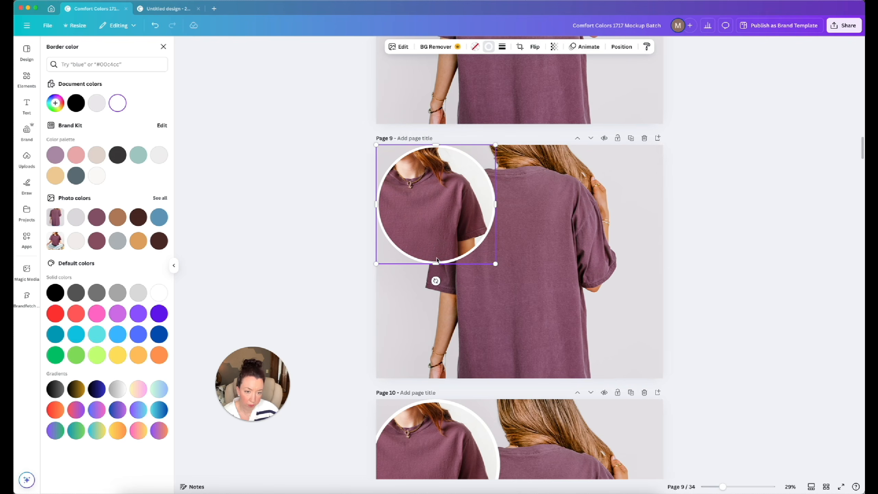
double_click(564, 259)
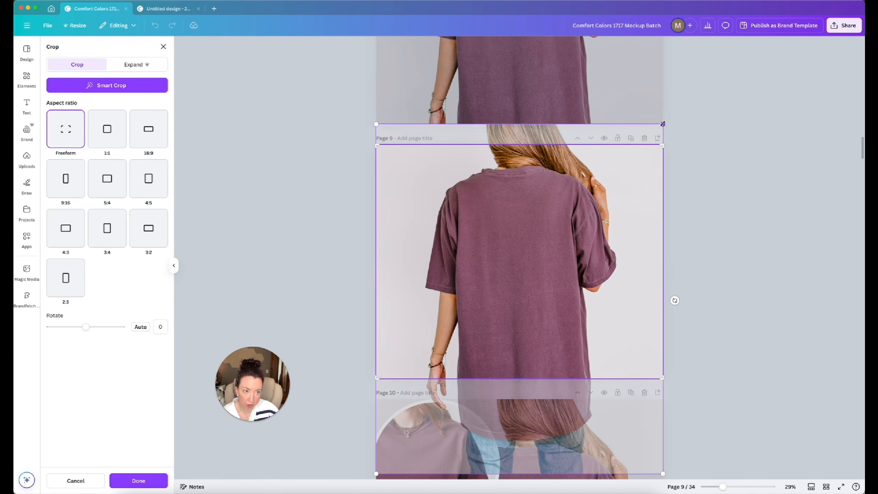
left_click_drag(662, 123, 680, 169)
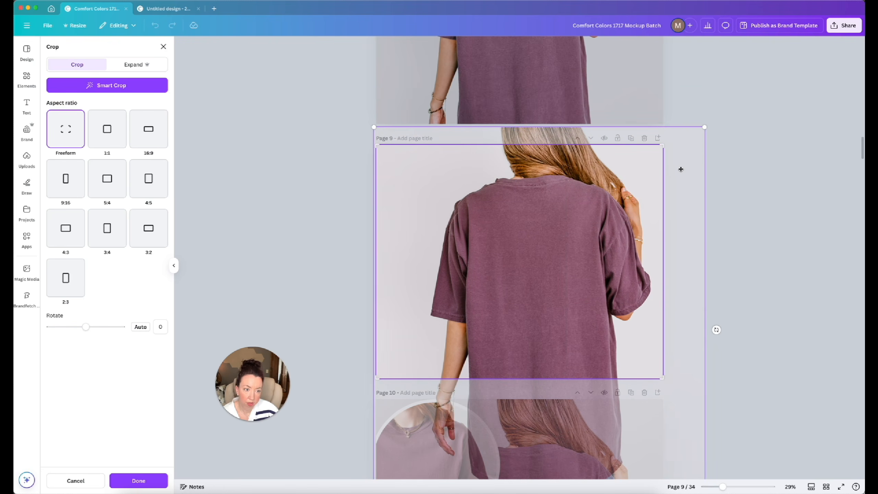
left_click(746, 175)
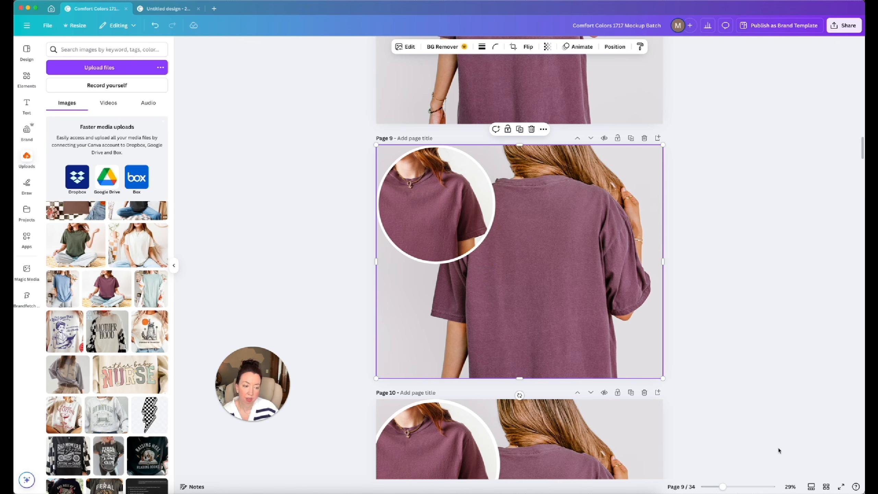
Step: Show all pages in the grid overview and select page 10, the other maroon back view with an inset
left_click(827, 486)
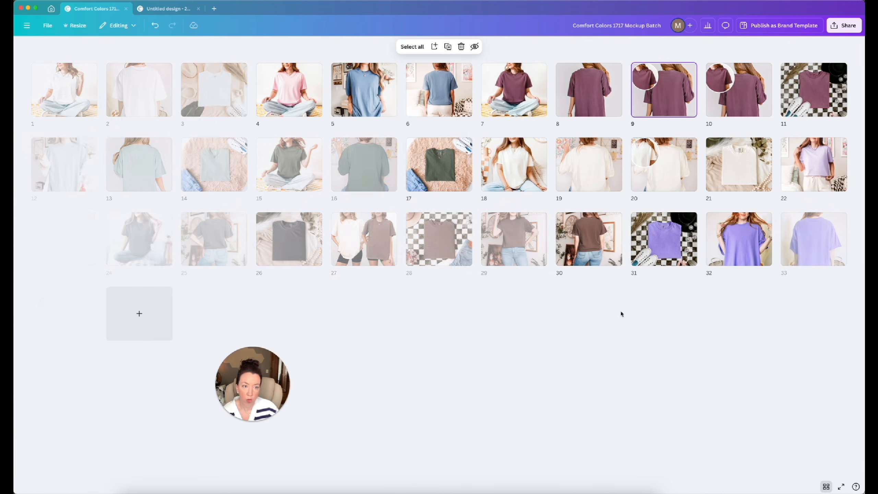
left_click(730, 105)
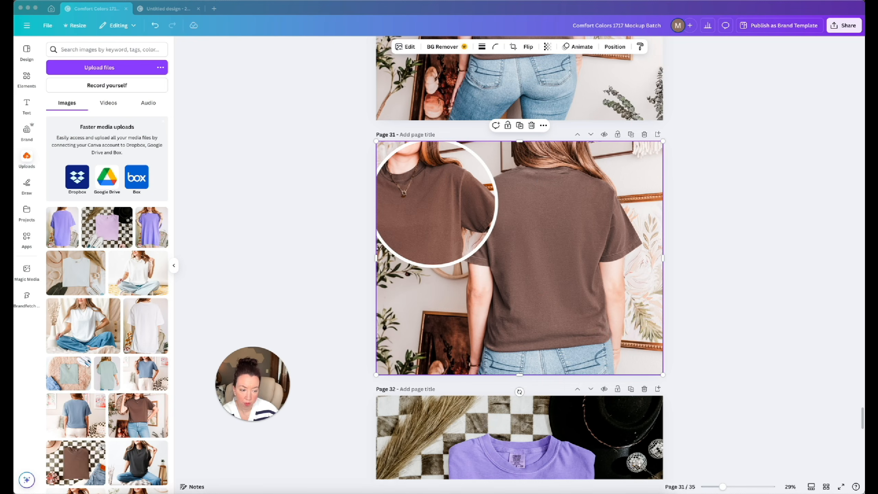
left_click(825, 486)
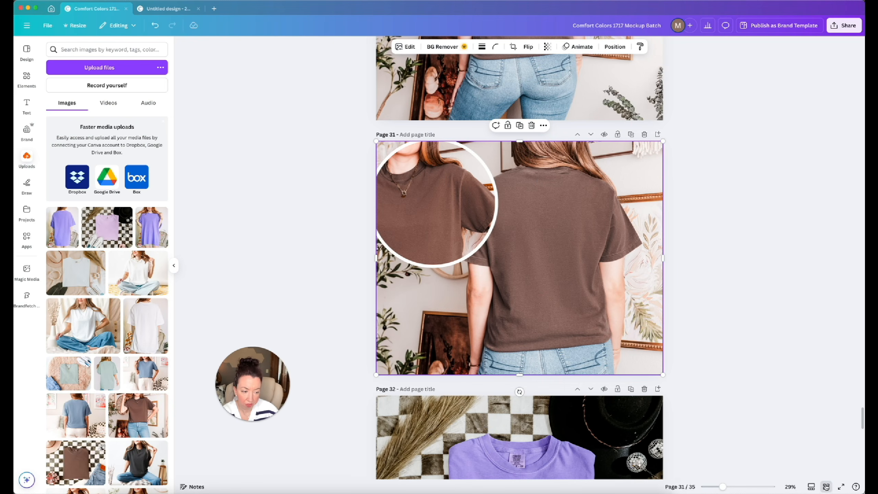
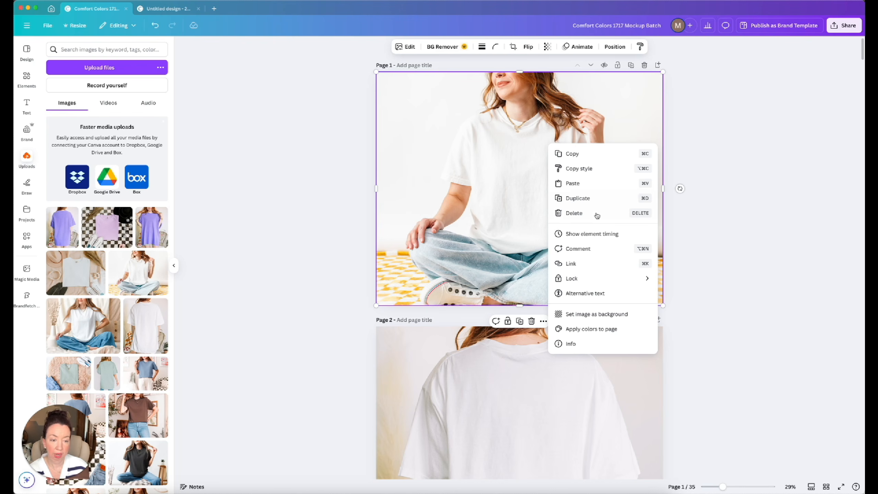
Step: Set page 1's shirt photo as the page background, and apply a page timing of 1.0 s to all pages
left_click(584, 315)
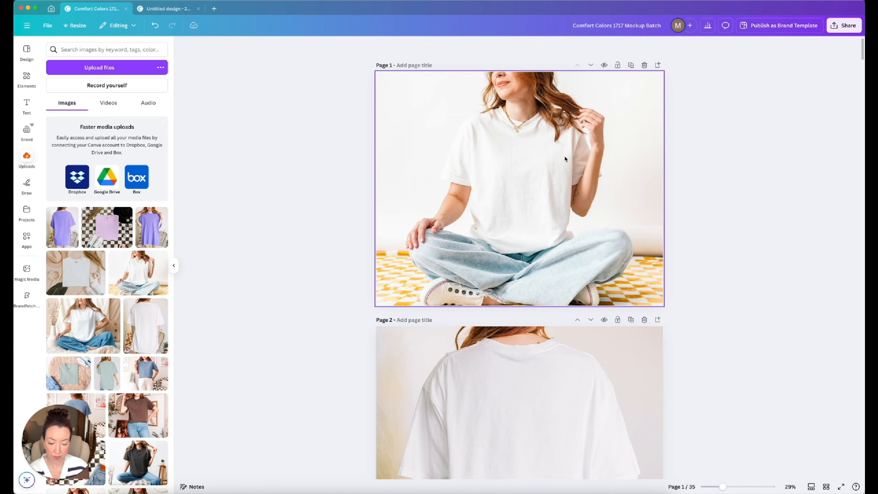
left_click(566, 174)
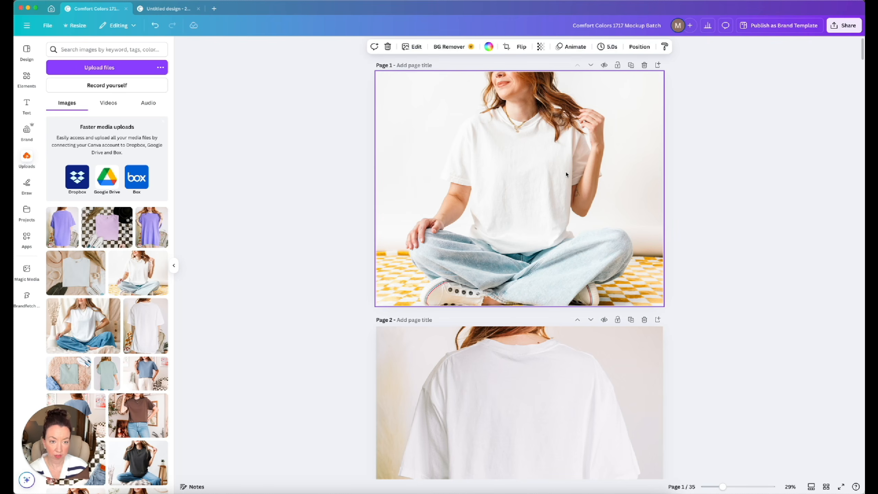
left_click(606, 47)
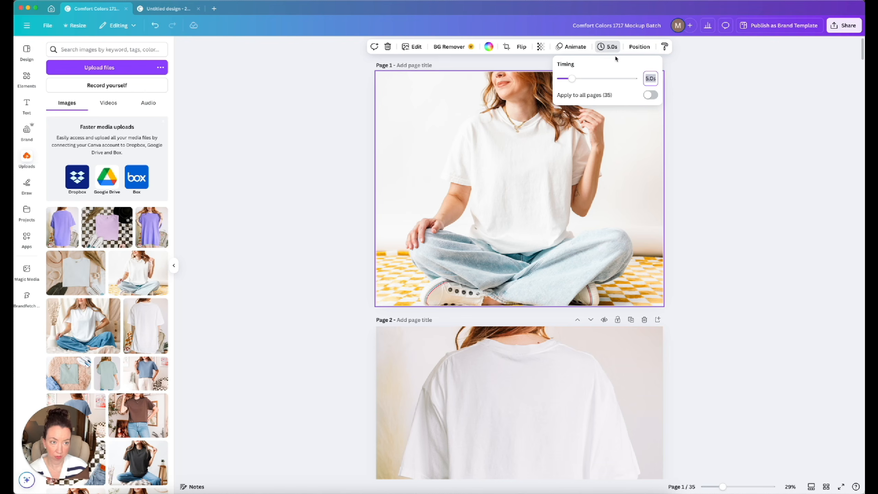
type("1")
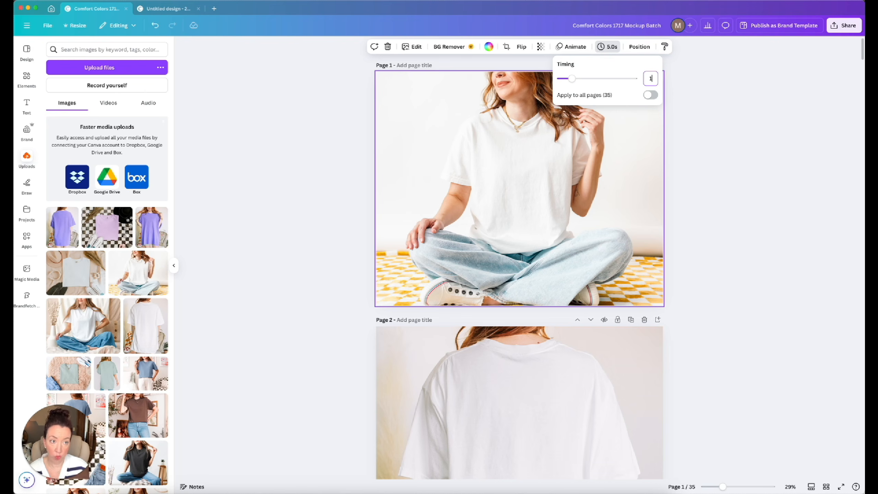
key("Return")
left_click(651, 95)
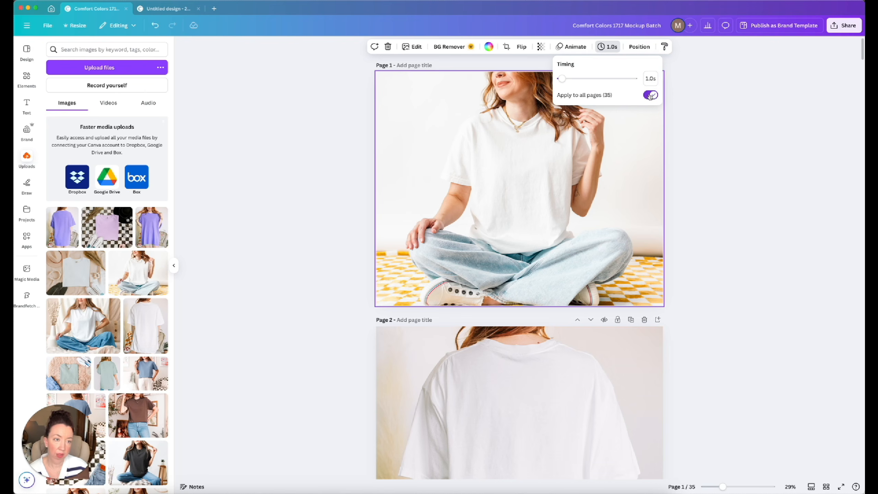
left_click(710, 108)
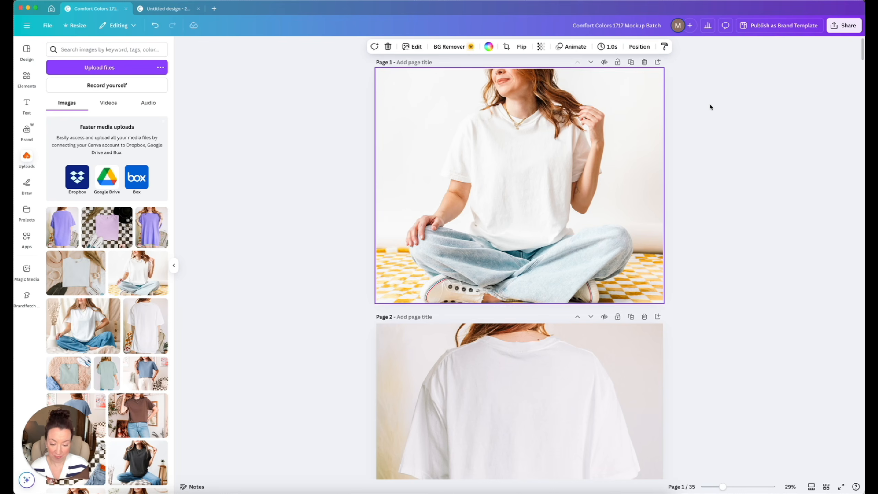
Step: Rename the design as "Comfort Colors 1717 Mockup Template"
scroll(710, 107, "down", 2)
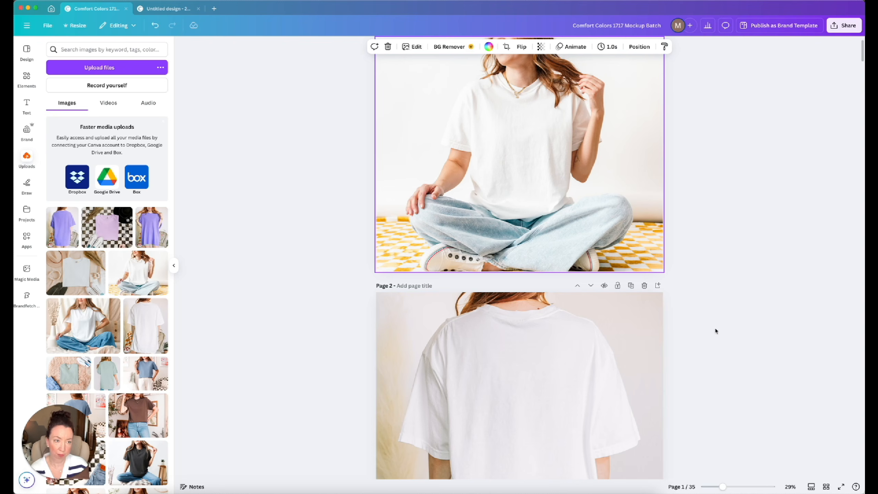
left_click(725, 286)
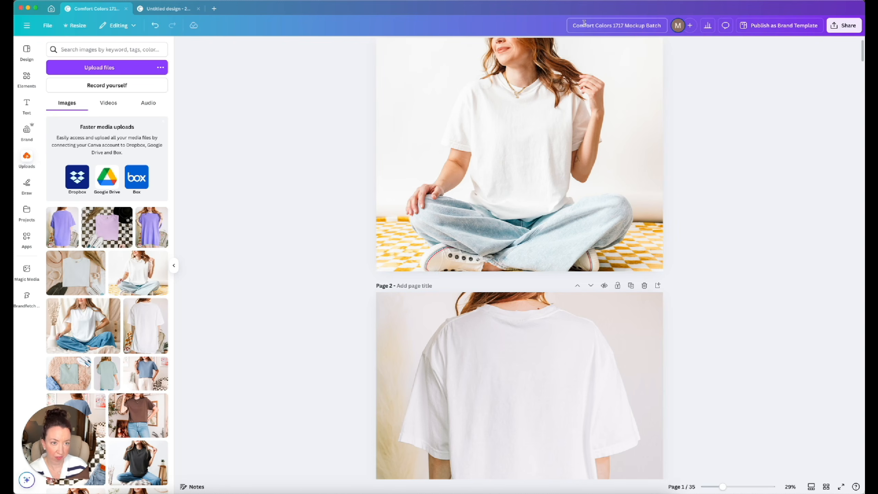
double_click(650, 25)
type("Templates")
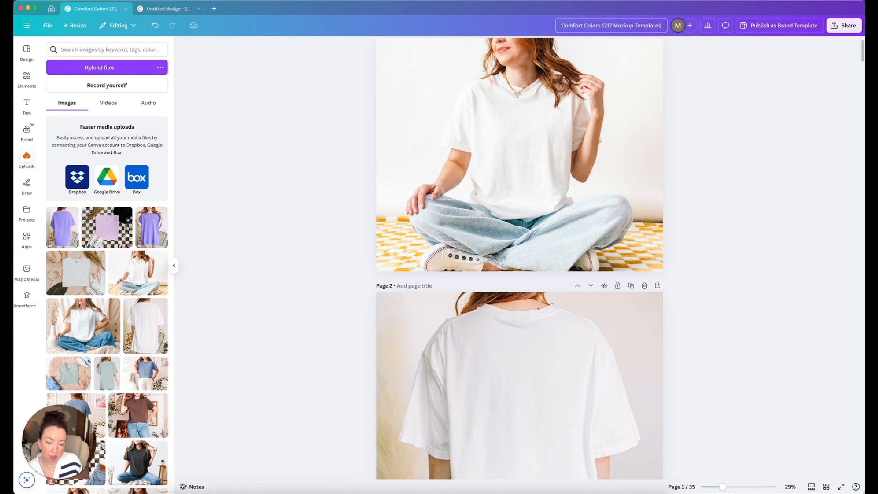
key("BackSpace")
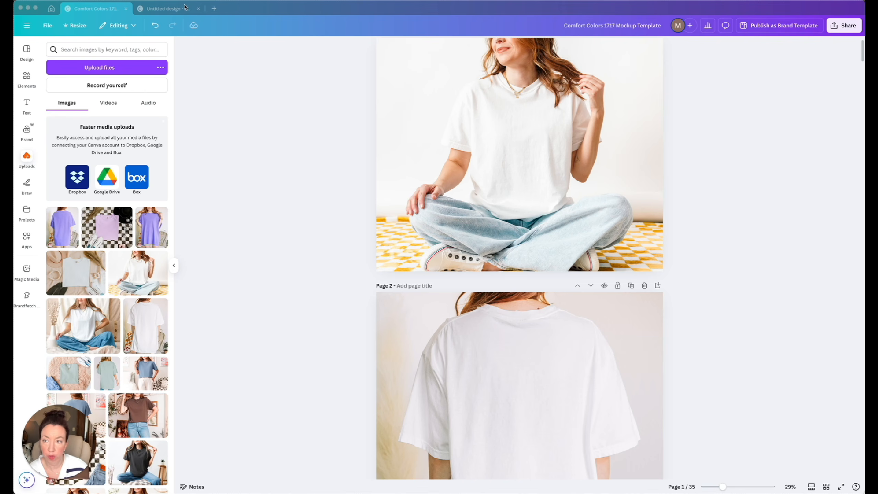
Step: Make a copy of the mockup template design and switch to the copy for editing
left_click(52, 27)
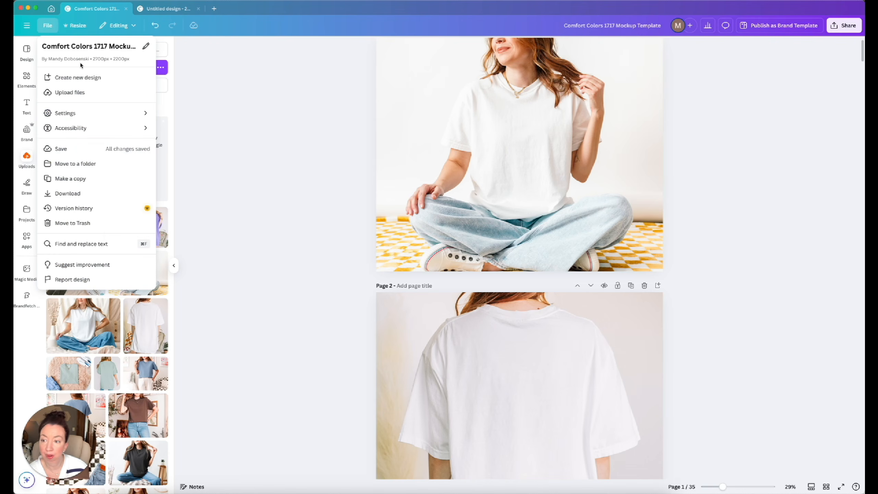
left_click(75, 178)
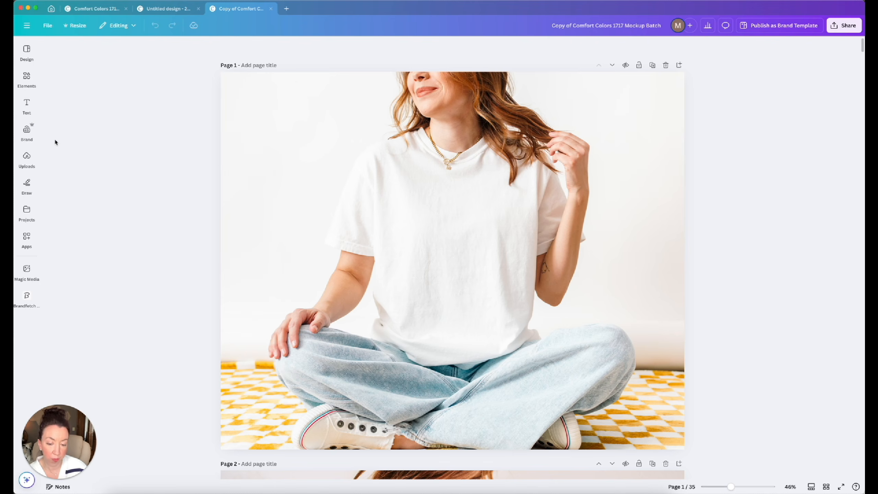
left_click(104, 8)
left_click(48, 26)
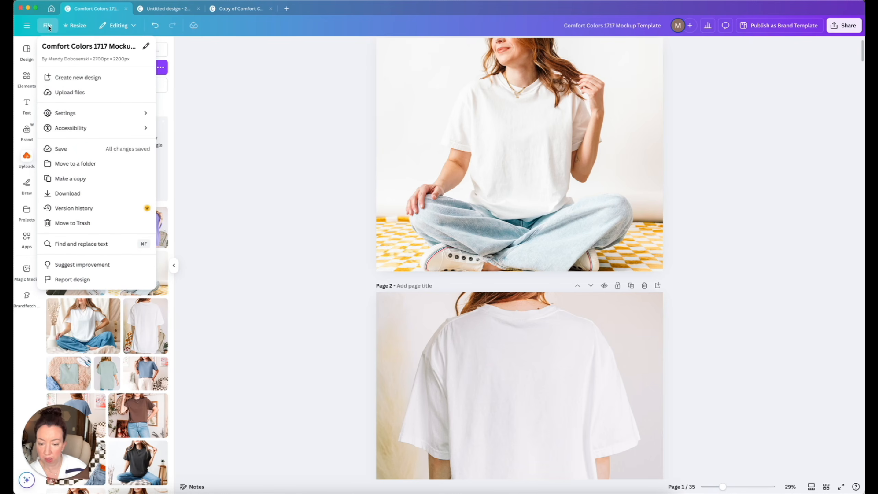
left_click(92, 205)
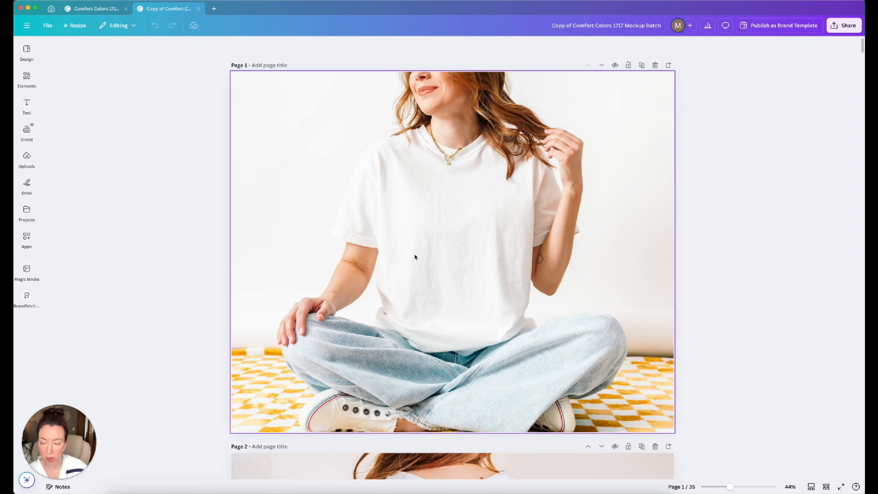
Step: Upload the 30th birthday design images and place the "Thirty, Flirty, and Feral" raccoon design, scaled down, on the chest of page 1's white shirt
left_click(26, 156)
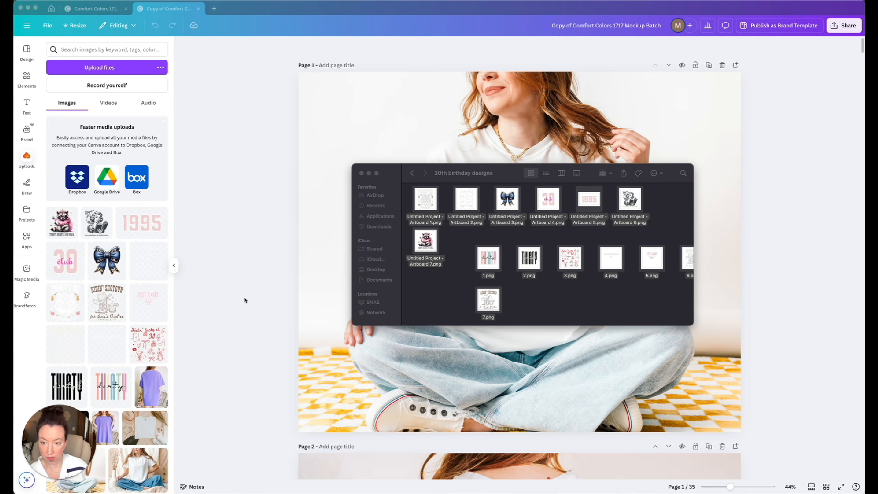
left_click(301, 246)
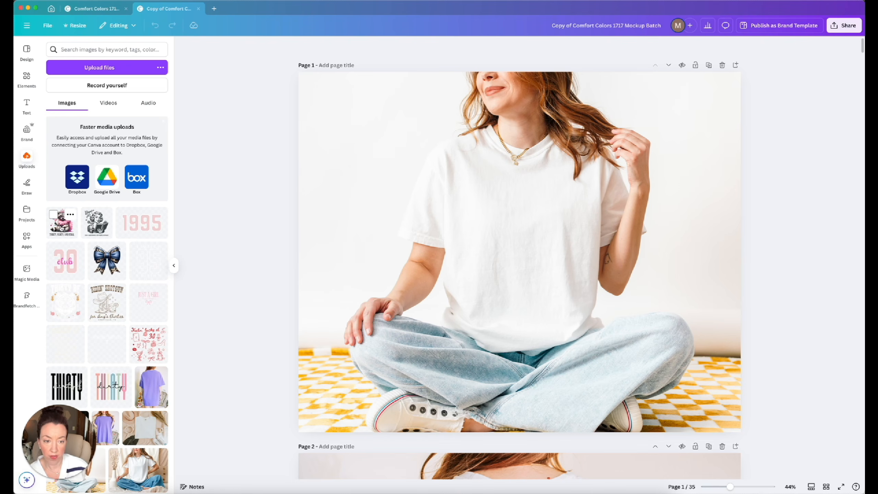
left_click(61, 223)
left_click_drag(652, 120, 507, 270)
left_click_drag(437, 363, 508, 268)
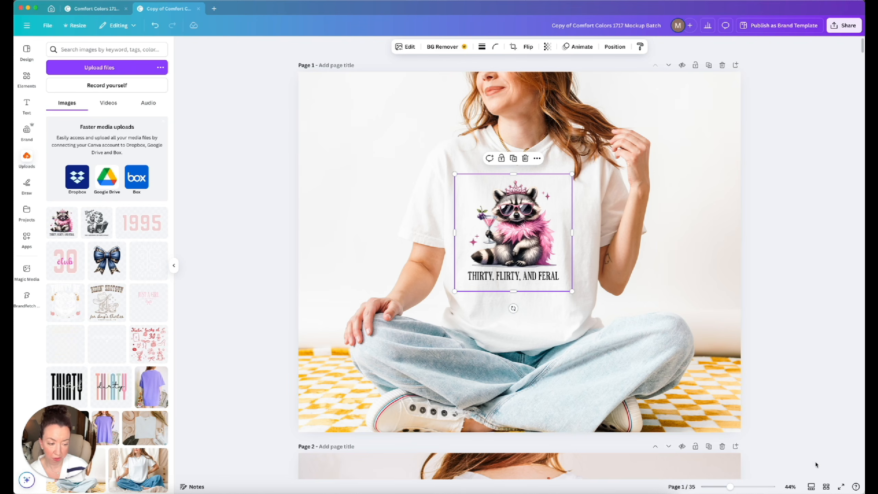
Step: Show all pages of the copy in the grid overview and select page 23, the black T-shirt front view
left_click(826, 487)
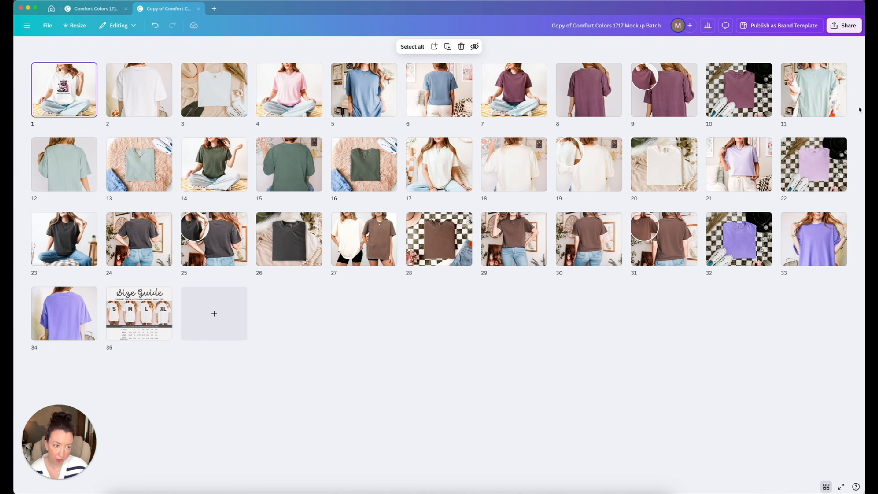
mouse_move(772, 161)
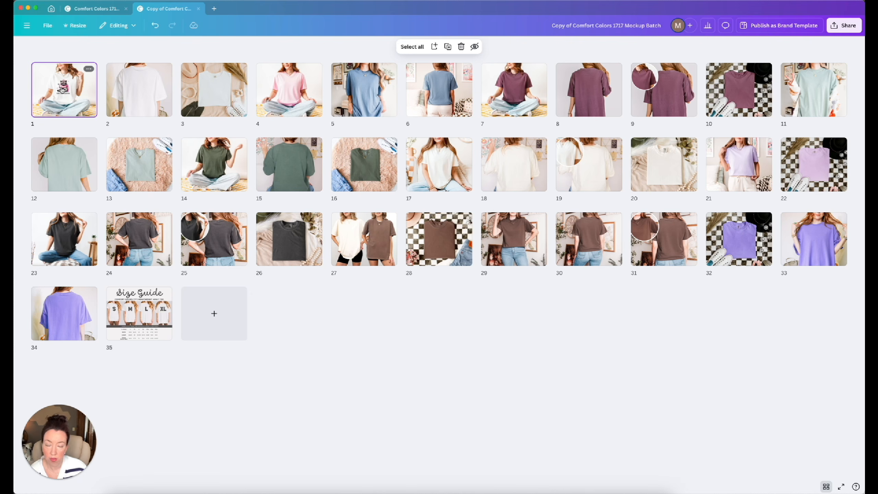
left_click(70, 252)
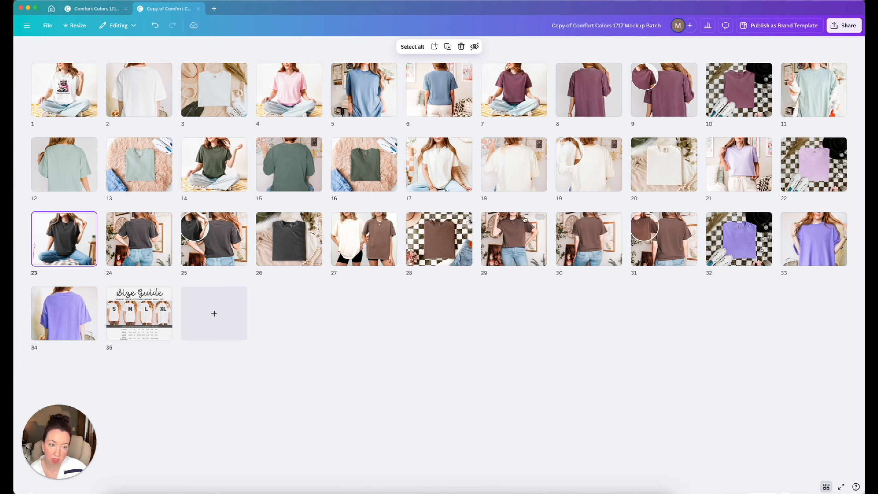
Step: Delete pages 23 to 31 with the black and brown shirts, plus the white shirt's flat-lay and back-view pages
left_click(649, 246, "shift")
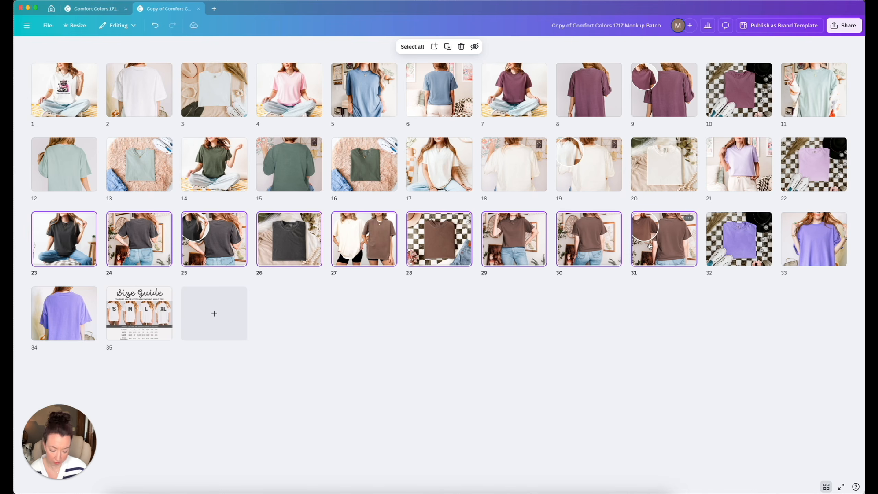
key("Delete")
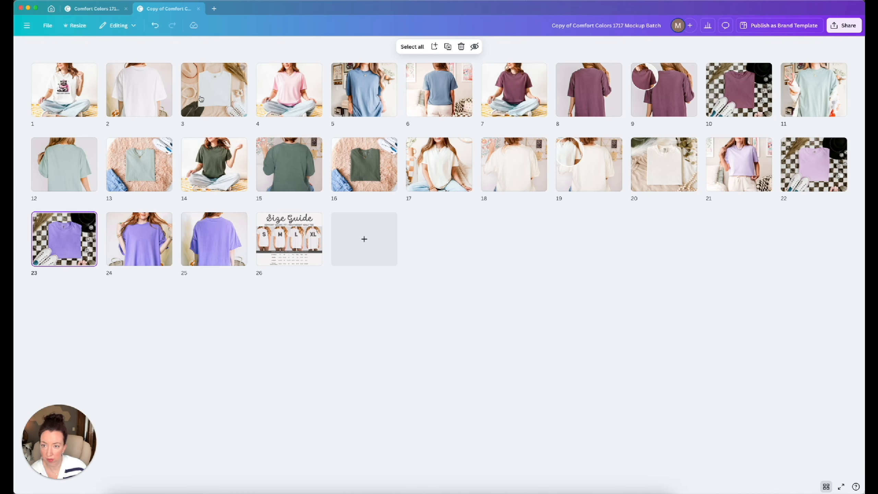
left_click(215, 95)
key("Delete")
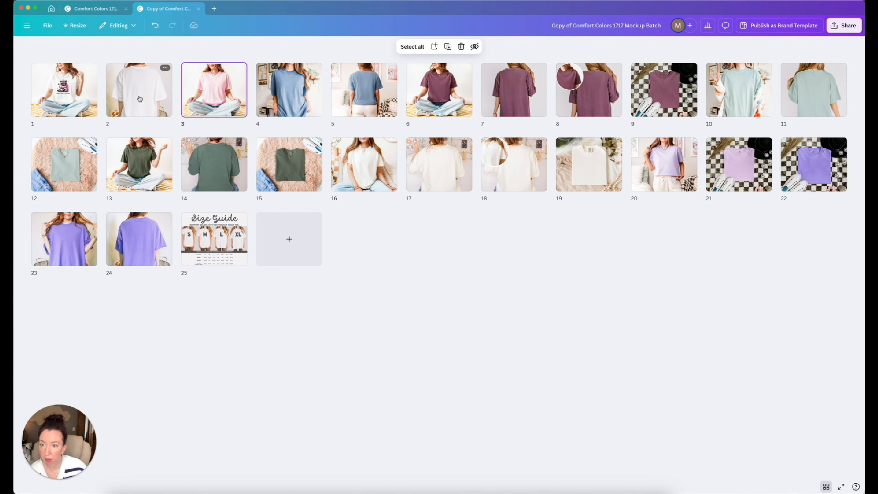
left_click(140, 99)
key("Delete")
Step: Delete all dark green shirt pages and the ivory shirt's back, close-up and flat-lay pages, keeping the ivory front view
left_click(211, 164)
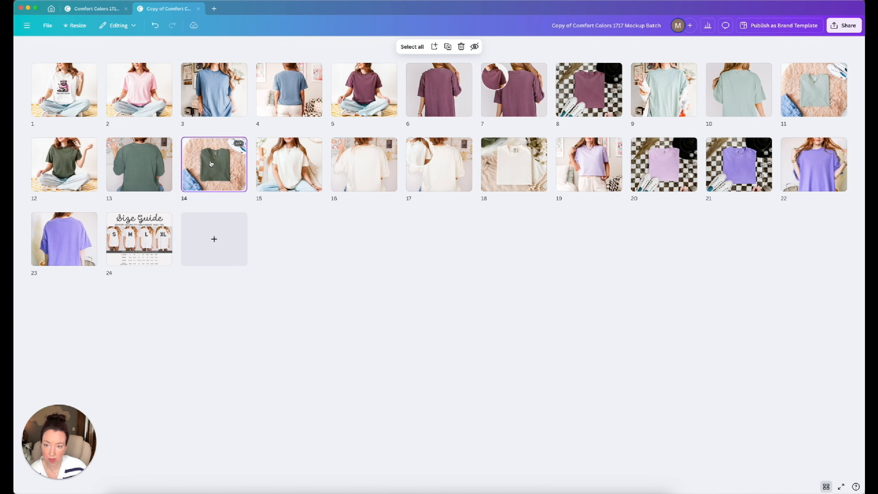
key("Delete")
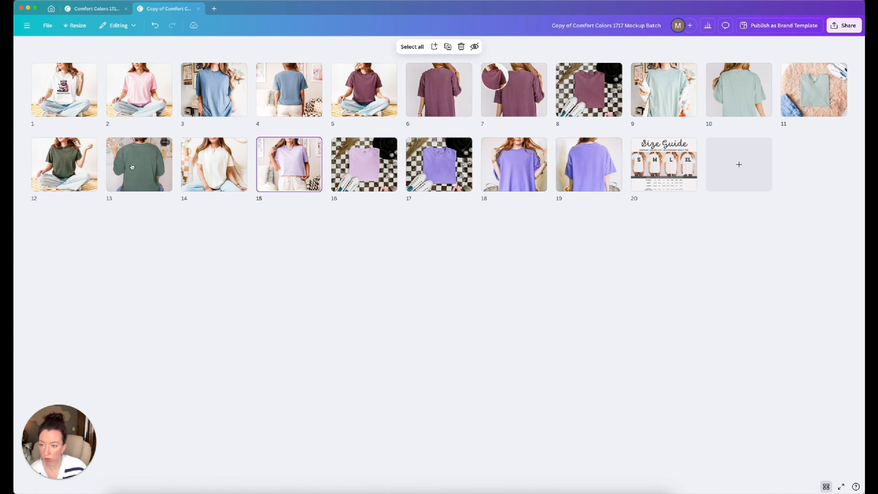
left_click(132, 166)
key("Delete")
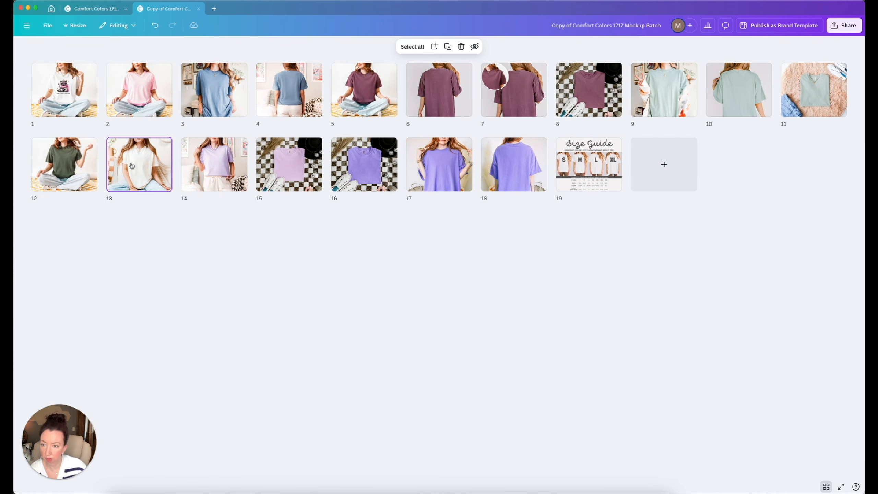
left_click(68, 163)
key("Delete")
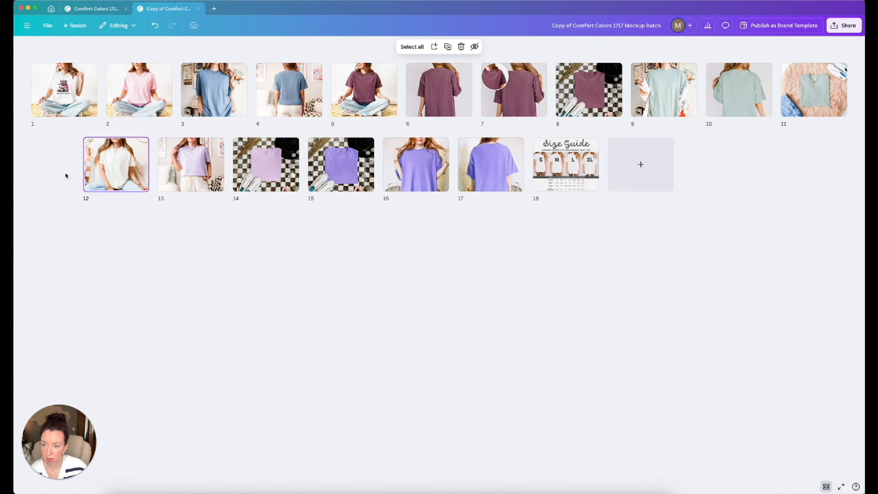
Step: Delete the four maroon shirt pages, from the front view through the flat lay on the checkered background
left_click(386, 80)
key("Delete")
key("Delete")
key("Delete")
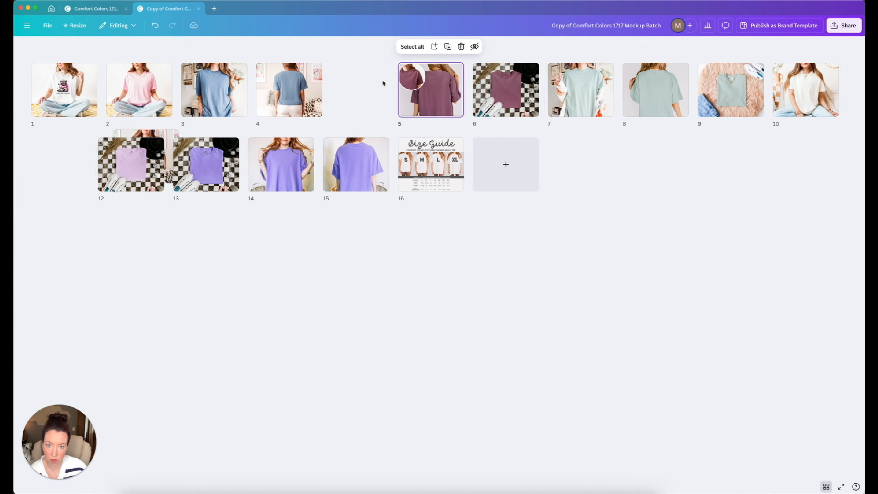
key("Delete")
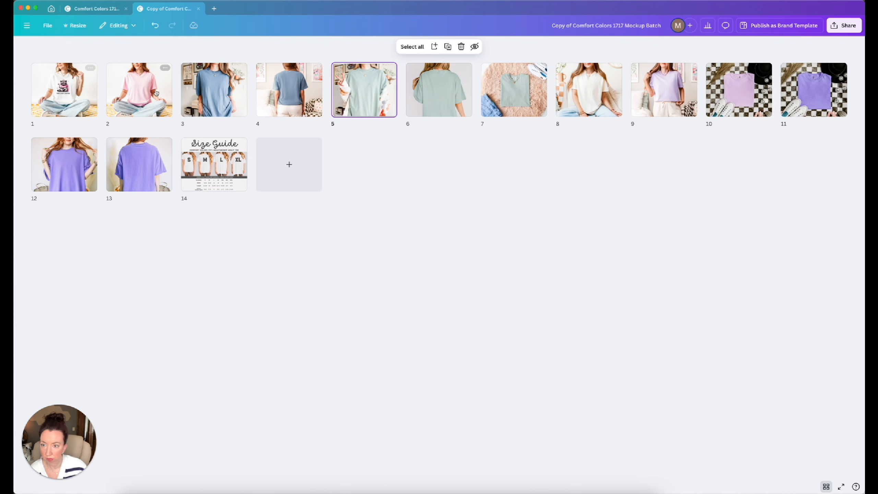
Step: Delete the back-view pages of the purple, blue and sage shirts, along with the sage flat-lay page
left_click(147, 168)
key("Delete")
left_click(284, 102)
key("Delete")
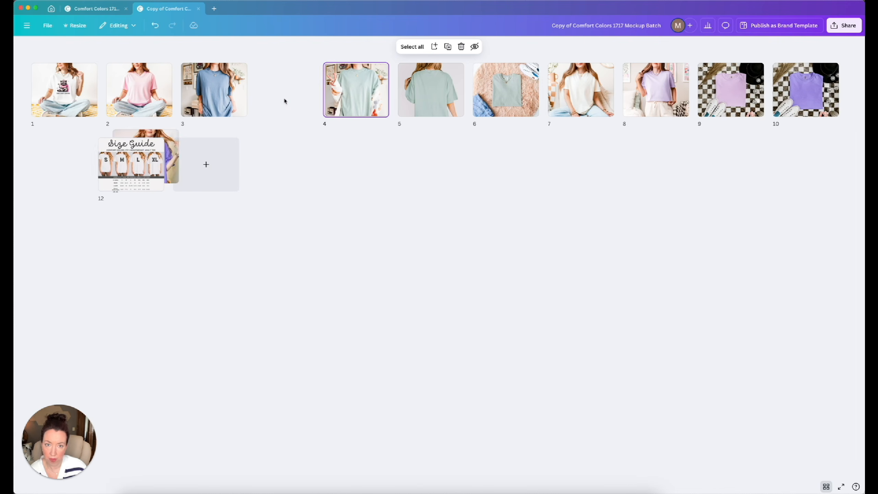
left_click(361, 91)
key("Delete")
key("Delete")
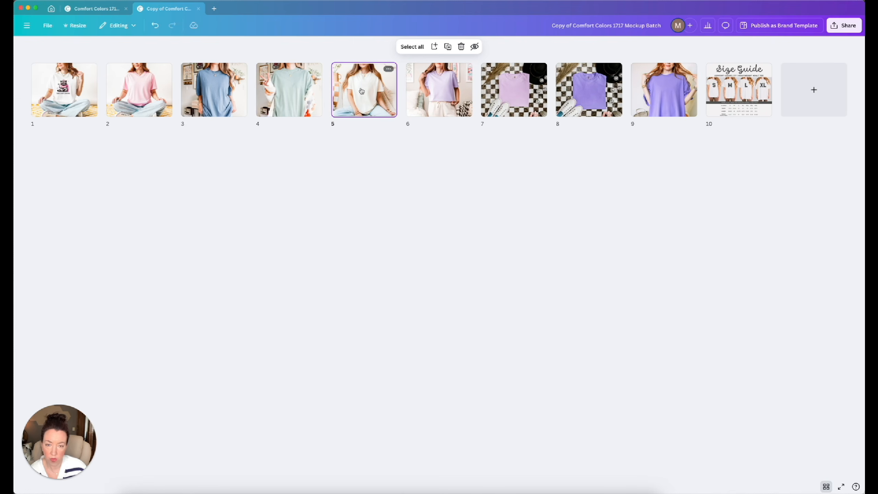
Step: Delete the lavender and purple flat-lay pages, keeping both shirts' front views
left_click(514, 90)
key("Delete")
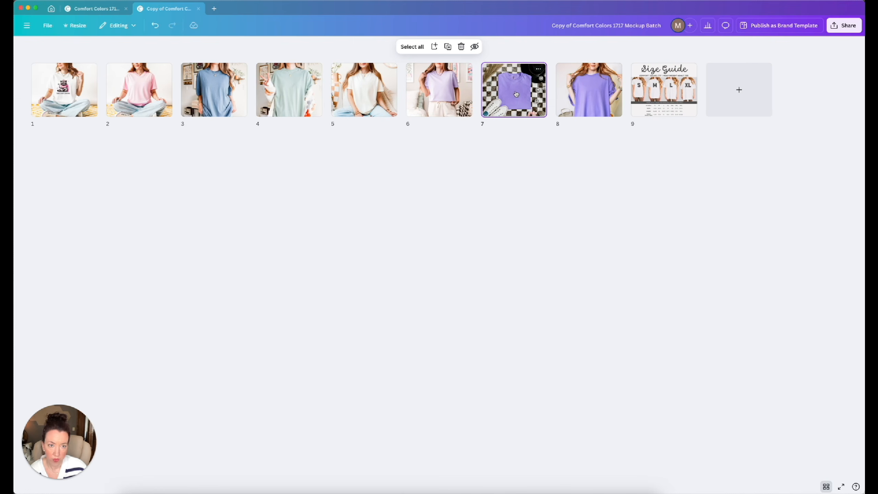
left_click(590, 89)
key("Delete")
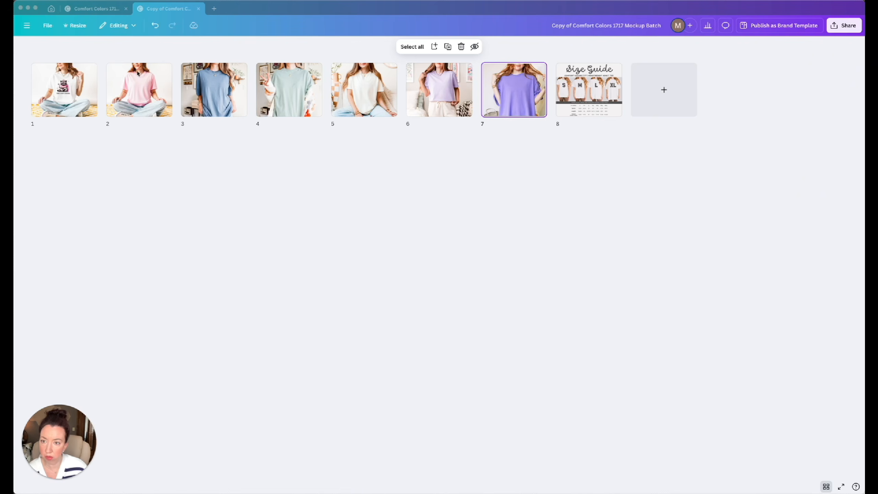
Step: Open page 1 for editing and nudge the raccoon design so it sits centred on the white shirt's chest
double_click(63, 95)
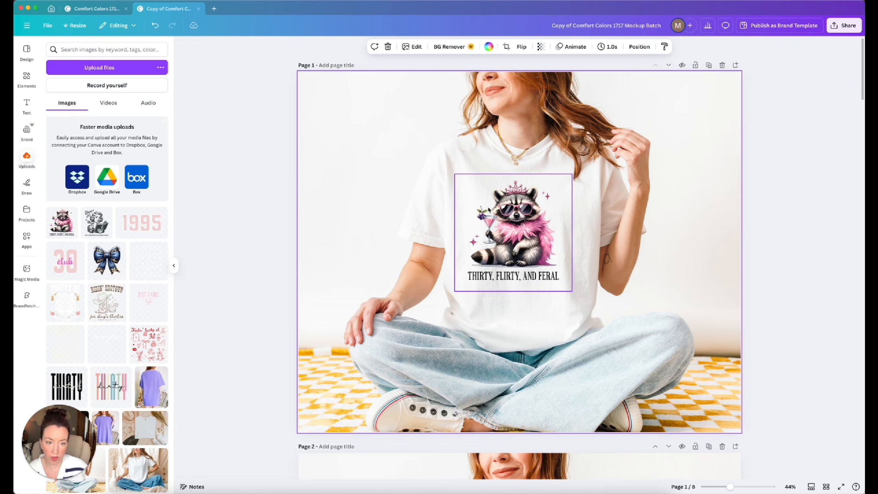
left_click(528, 252)
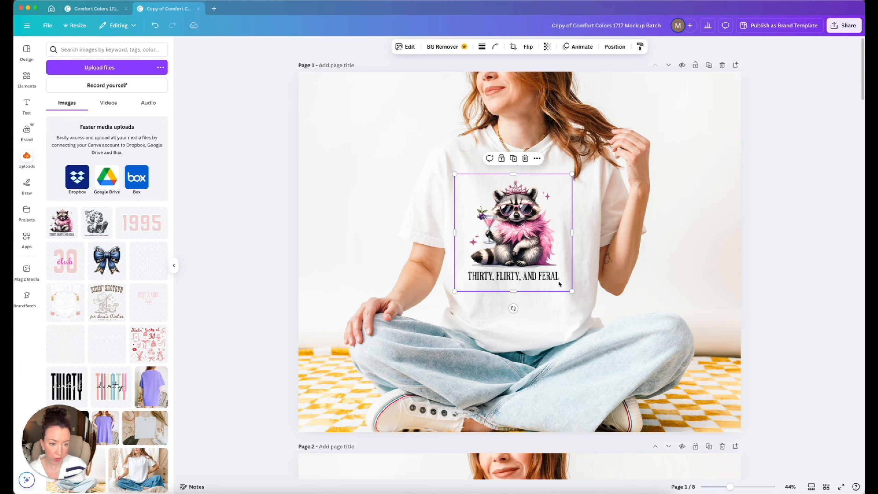
left_click_drag(526, 255, 531, 256)
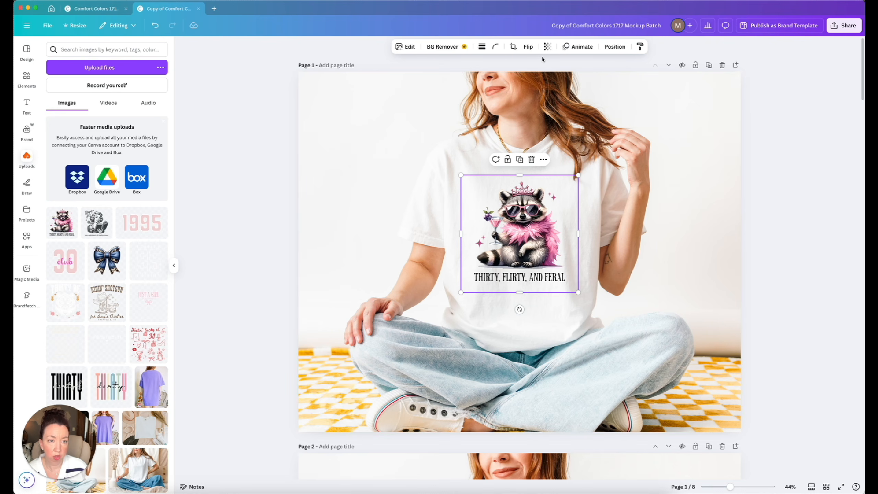
Step: Set the transparency of the raccoon design on page 1 to 85
left_click(548, 47)
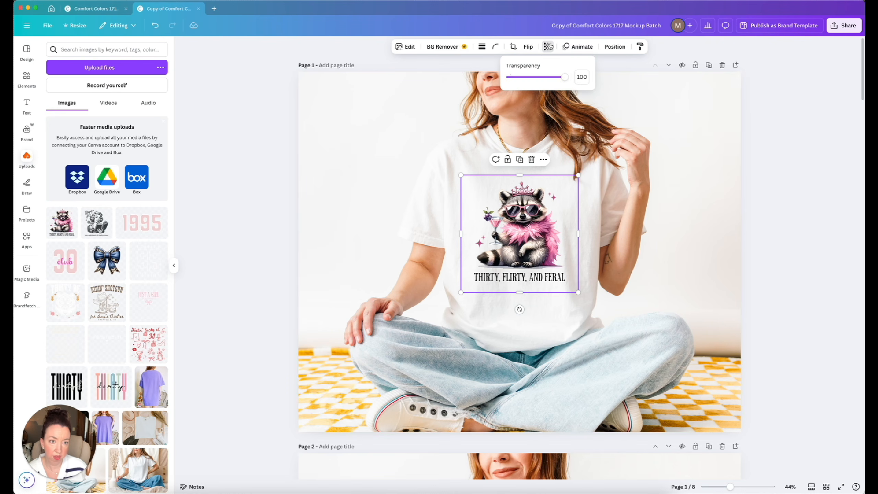
left_click_drag(565, 79, 558, 77)
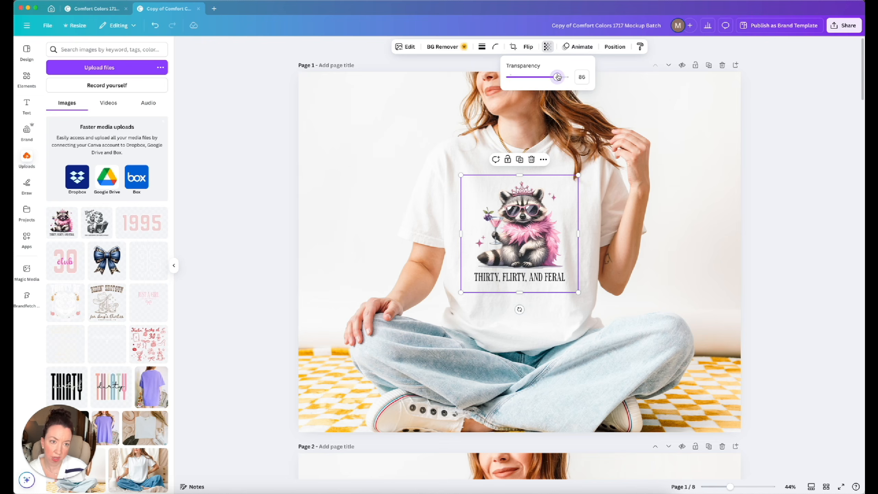
left_click_drag(558, 76, 557, 76)
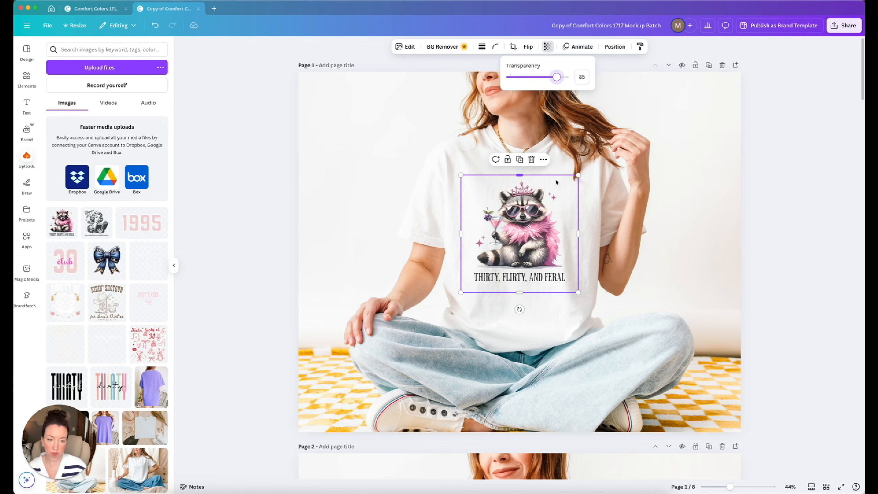
left_click(543, 239)
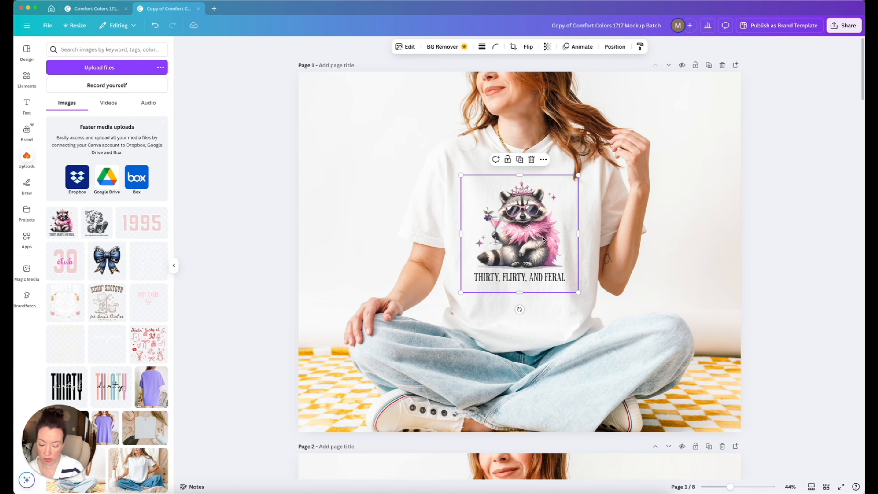
left_click(547, 47)
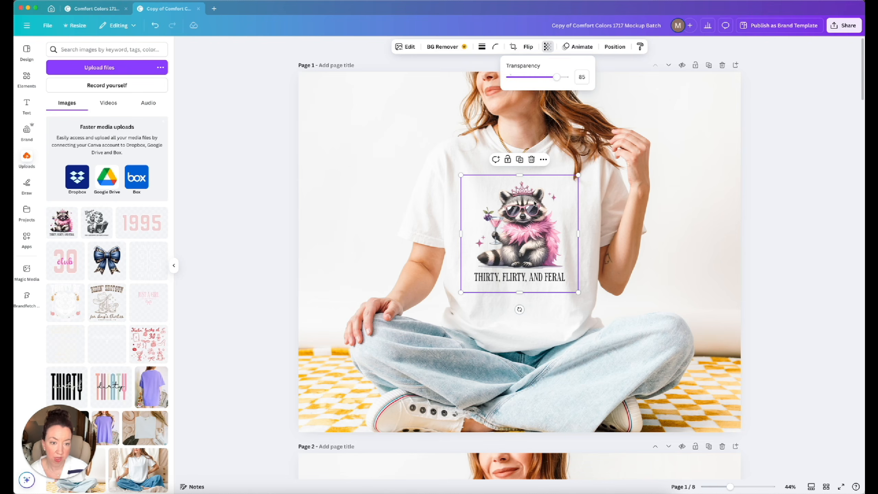
left_click(583, 225)
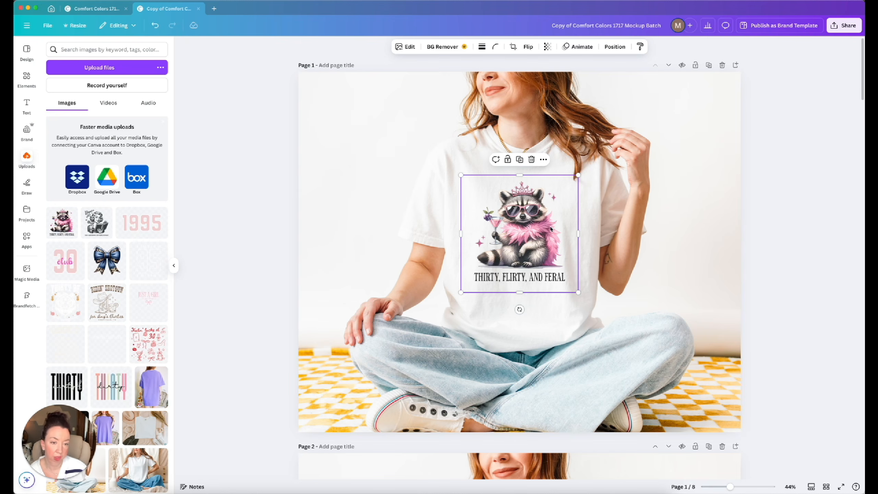
Step: Place a copy of the raccoon design on the chest of page 2's pink shirt
scroll(551, 229, "down", 9)
scroll(551, 229, "down", 3)
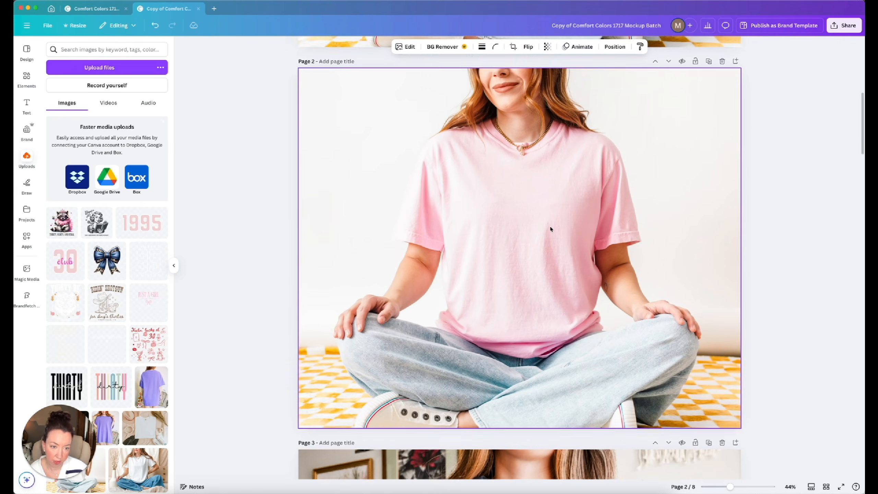
key("super+v")
left_click_drag(517, 221, 517, 221)
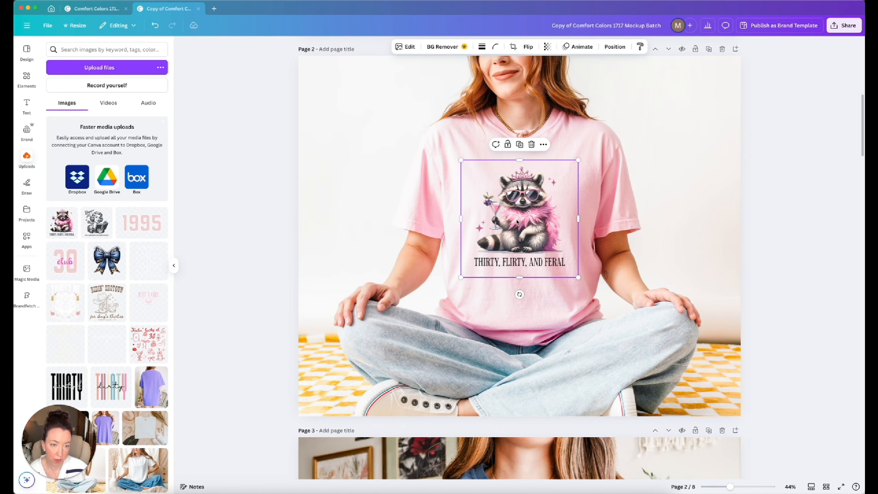
left_click(635, 245)
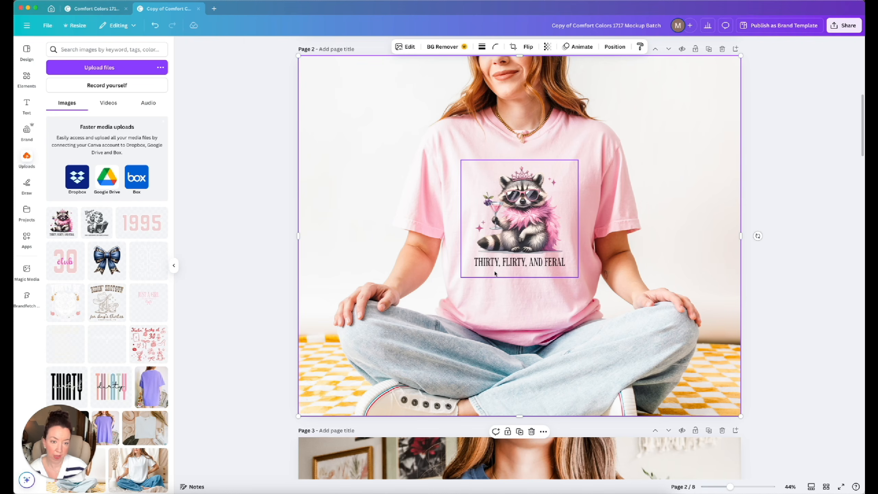
Step: Paste the raccoon design onto page 3's blue shirt, enlarge it slightly and move it up just below the necklace
scroll(496, 273, "down", 6)
scroll(495, 267, "down", 4)
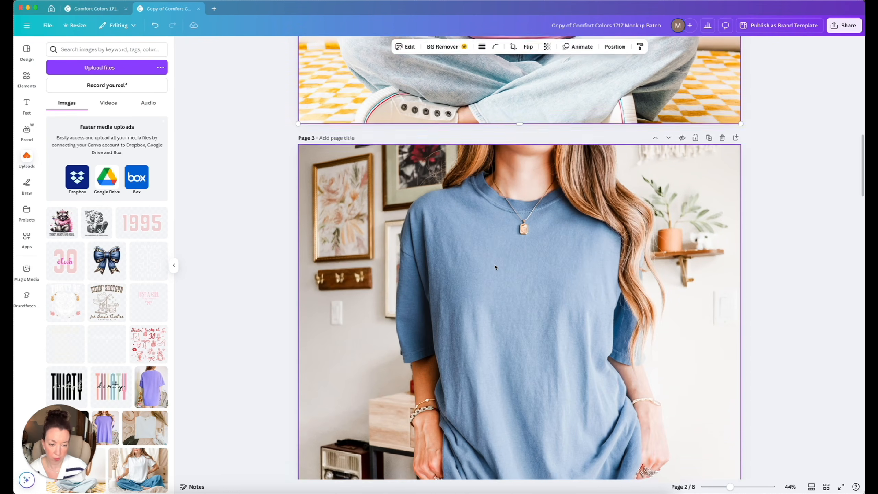
key("super+v")
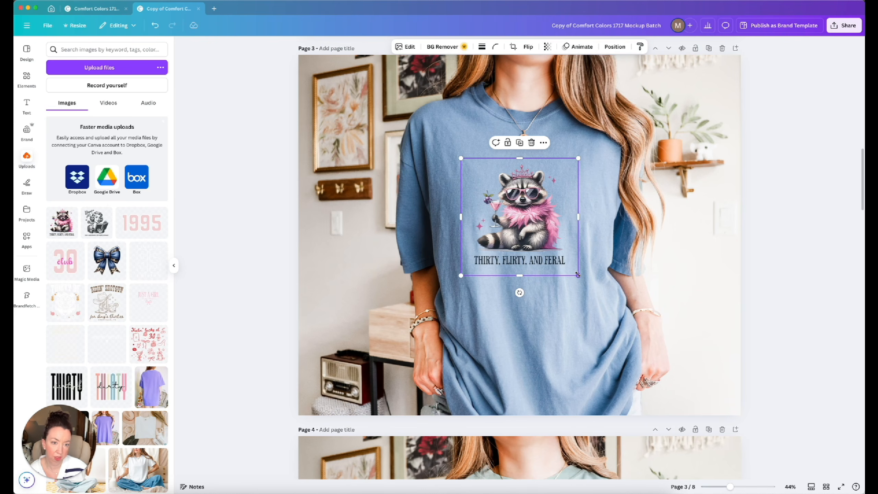
left_click_drag(578, 274, 597, 285)
left_click_drag(536, 259, 537, 244)
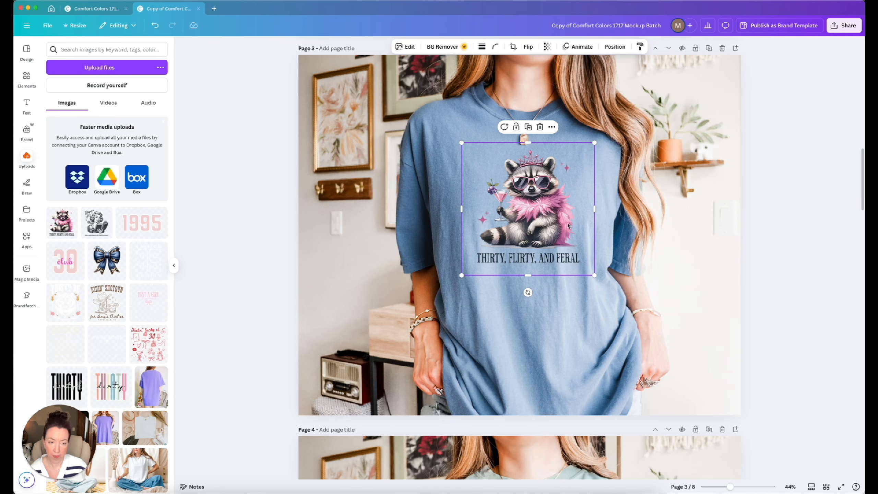
Step: Paste the raccoon design onto page 4's sage shirt, enlarge it, tilt it about 1° and move it up to the chest
scroll(571, 228, "down", 10)
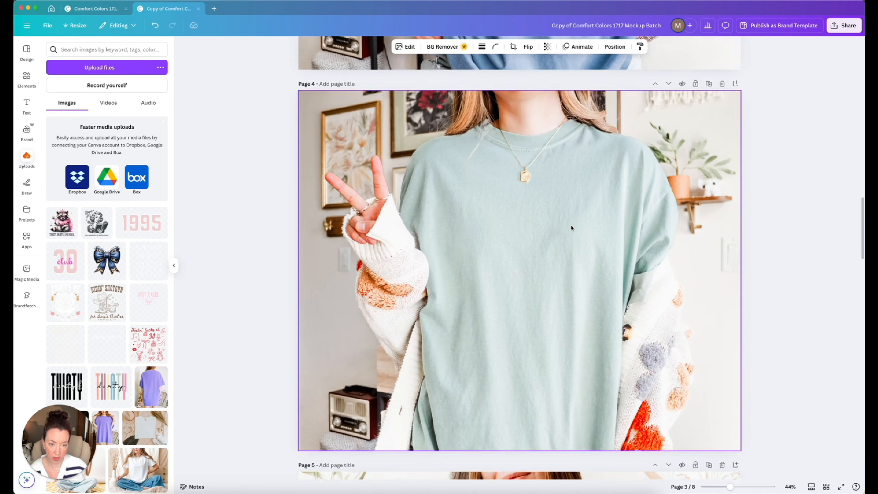
key("ctrl+v")
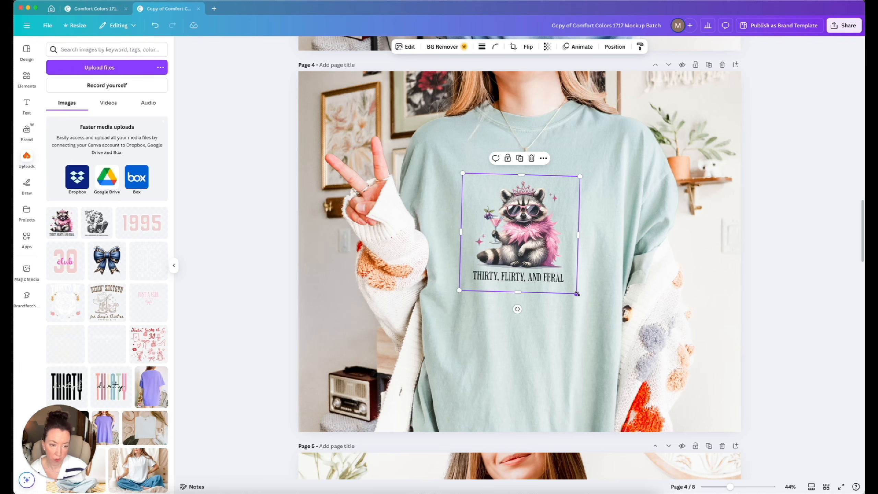
left_click_drag(577, 293, 596, 307)
left_click_drag(541, 267, 542, 251)
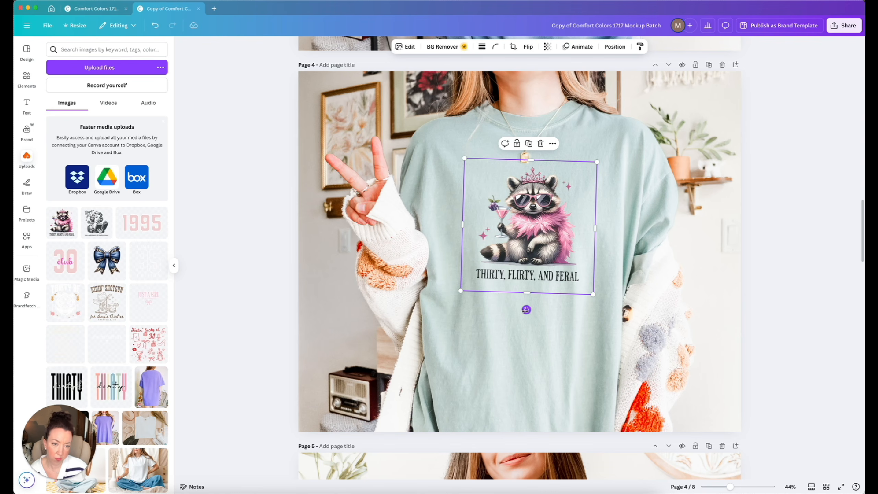
left_click_drag(527, 310, 526, 309)
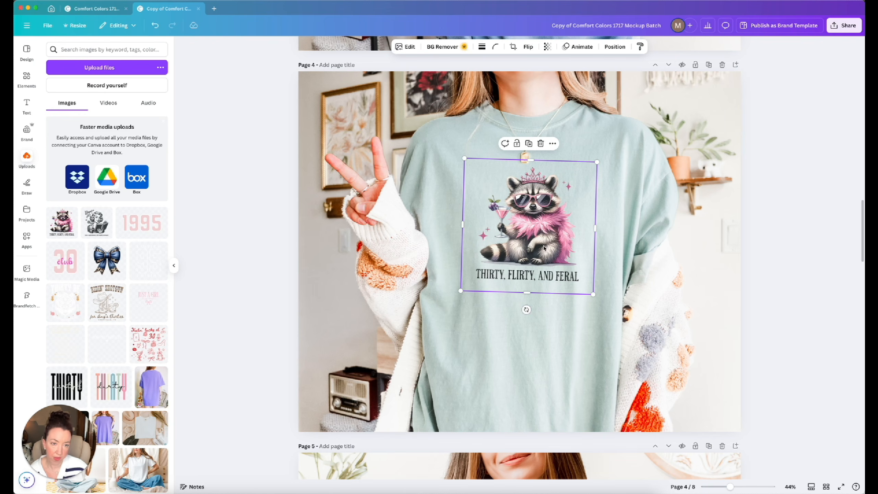
left_click_drag(544, 248, 544, 243)
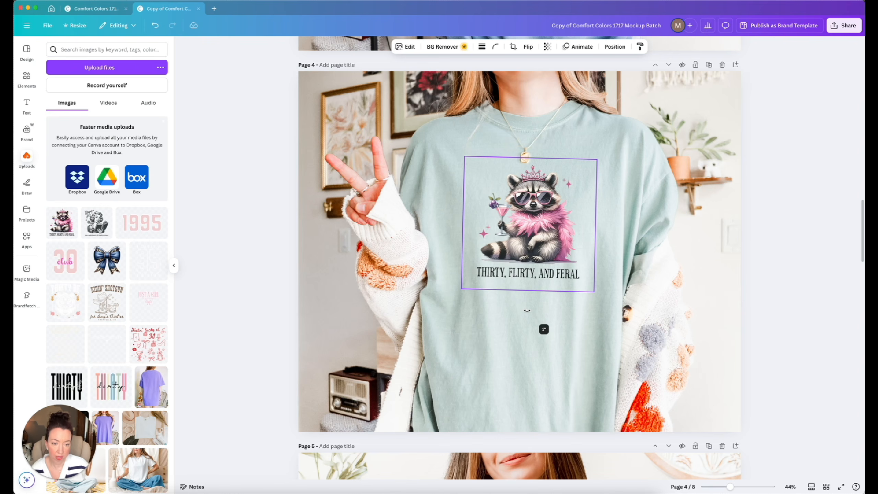
Step: Paste the raccoon design onto page 5's cream shirt, centre it on the chest, tilt it slightly clockwise and enlarge it a little
scroll(527, 307, "down", 10)
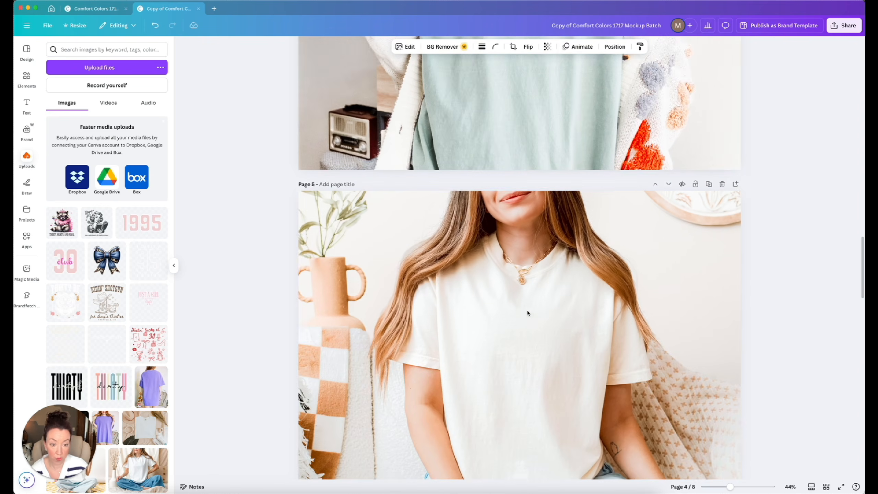
key("super+v")
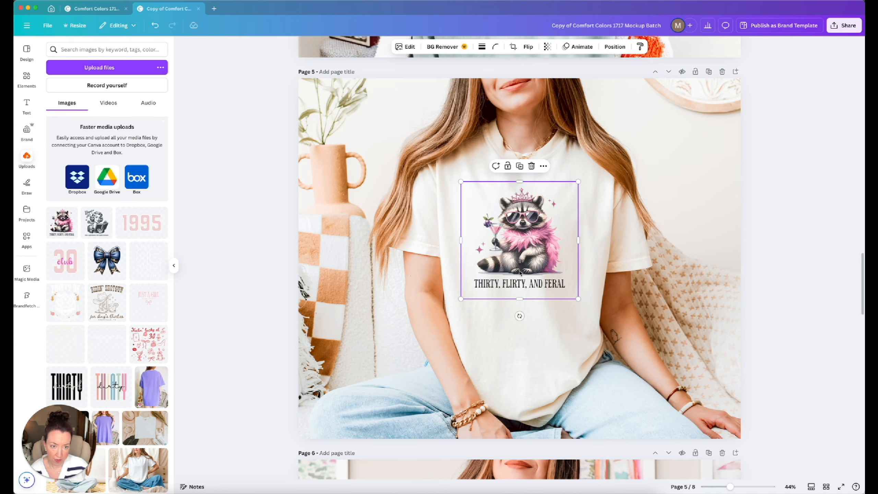
left_click_drag(524, 289, 519, 273)
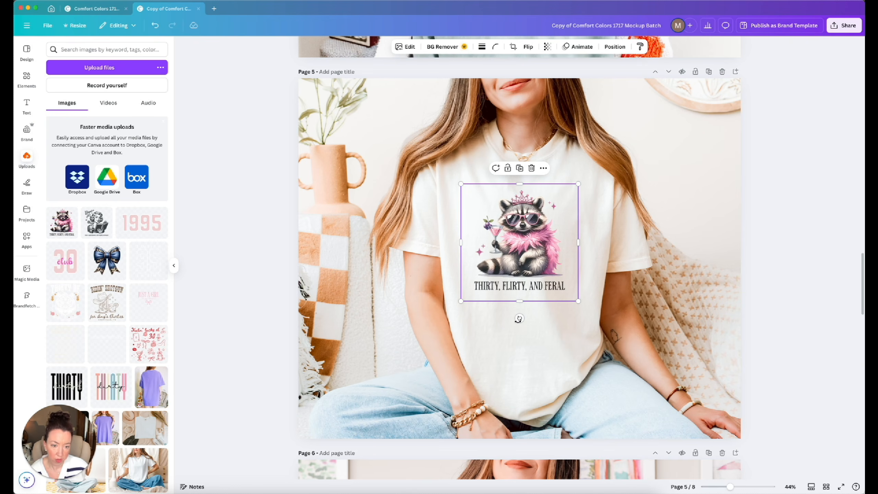
left_click_drag(519, 318, 518, 318)
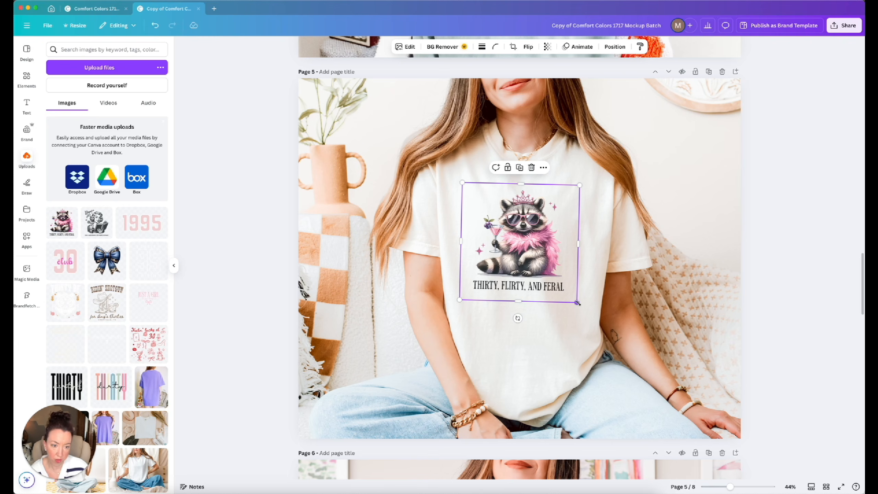
left_click_drag(576, 303, 583, 309)
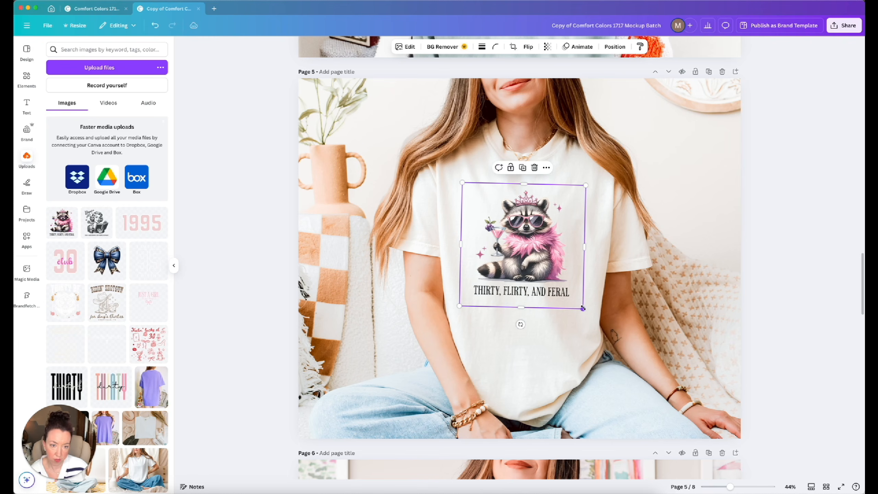
Step: Paste the raccoon design onto page 6's lilac shirt, tilt it slightly counterclockwise, enlarge it a little and adjust its position on the chest
scroll(584, 309, "down", 3)
scroll(583, 310, "down", 5)
key("ctrl+v")
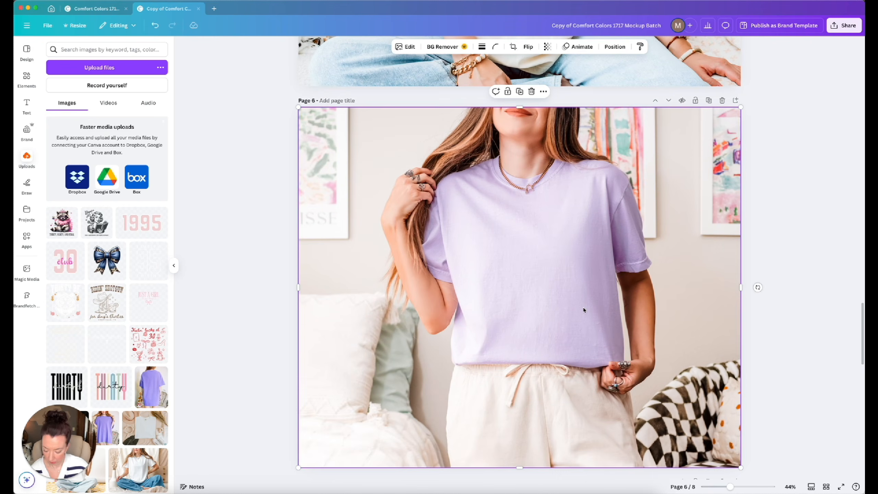
left_click_drag(522, 281, 532, 282)
left_click_drag(529, 345, 530, 346)
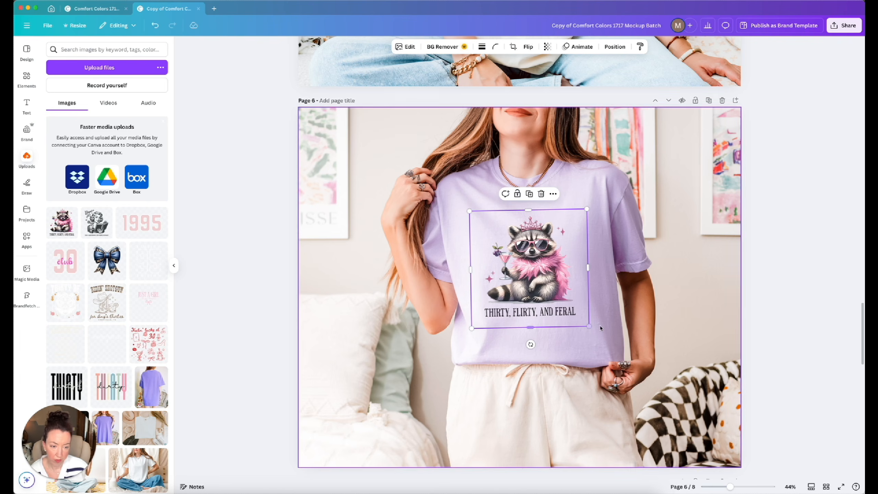
left_click_drag(589, 325, 591, 327)
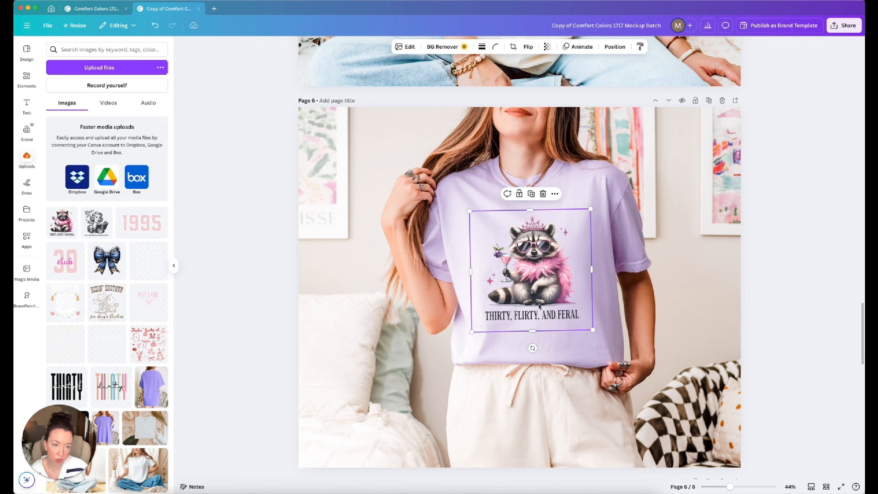
left_click_drag(540, 306, 538, 303)
Step: Paste the raccoon design onto page 7's violet shirt, enlarge it, position it on the chest and tilt it to -1°
scroll(539, 304, "down", 12)
key("super+v")
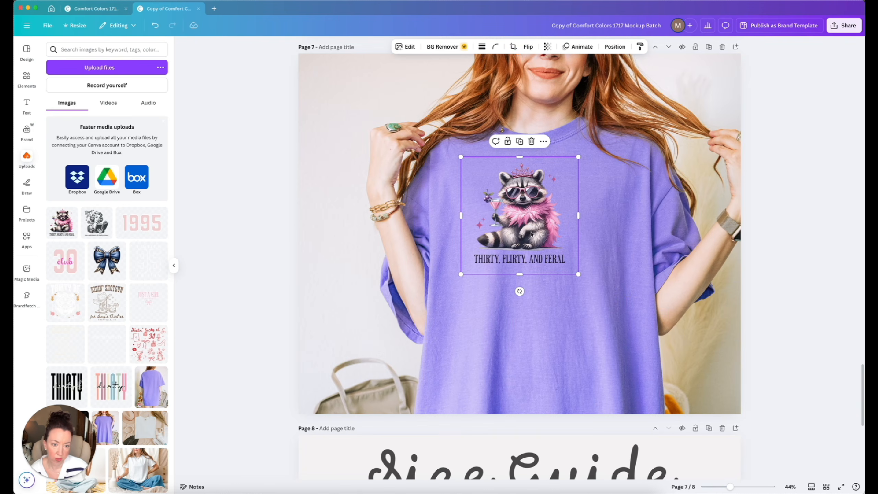
left_click_drag(528, 232, 530, 249)
left_click_drag(582, 292, 614, 319)
left_click_drag(545, 279, 544, 275)
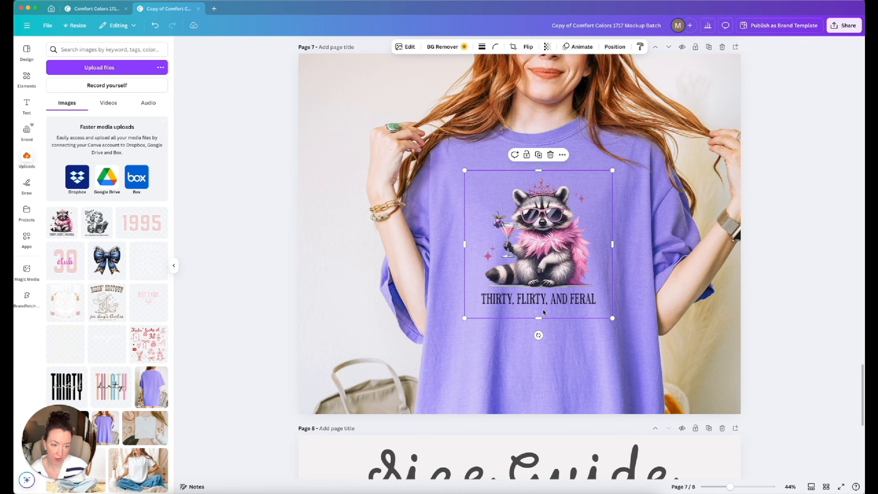
left_click_drag(538, 335, 538, 337)
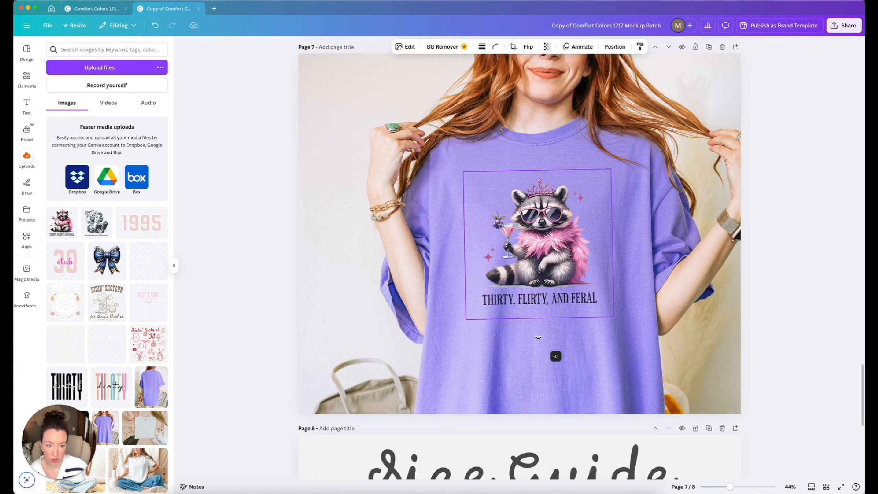
left_click_drag(538, 337, 538, 337)
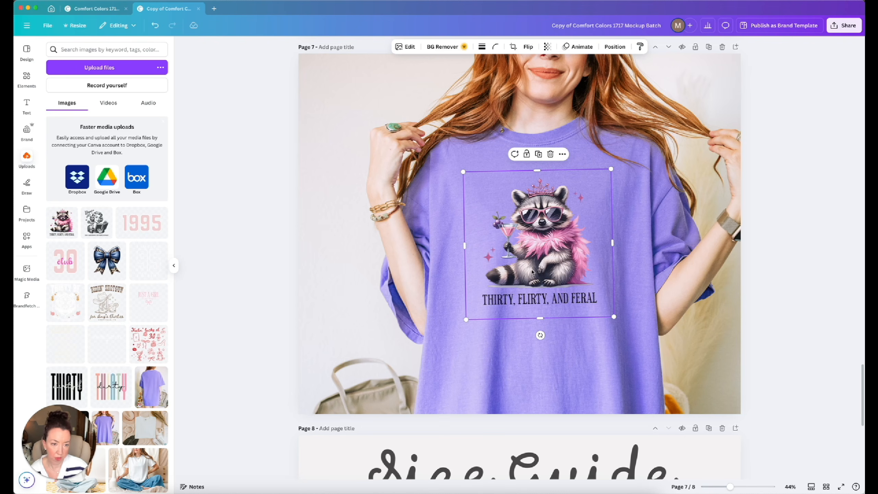
Step: Rename the design file as "30 Feral Raccoon CC"
scroll(510, 308, "down", 5)
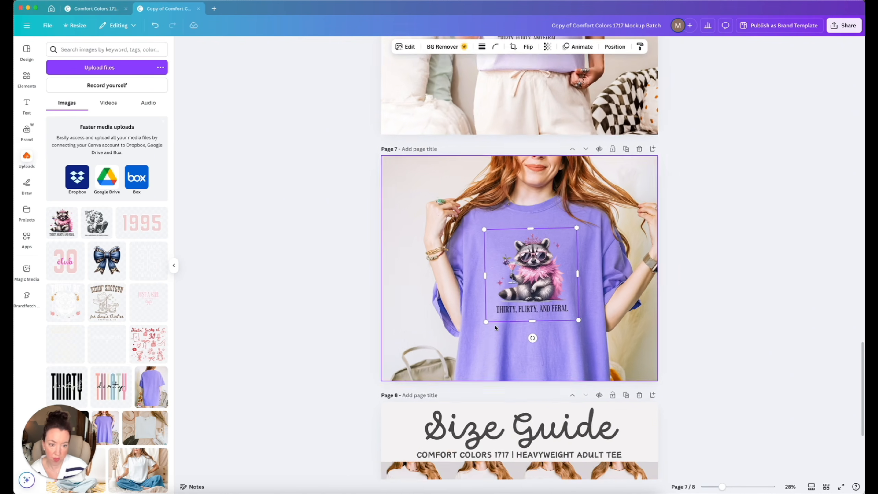
scroll(678, 328, "down", 5)
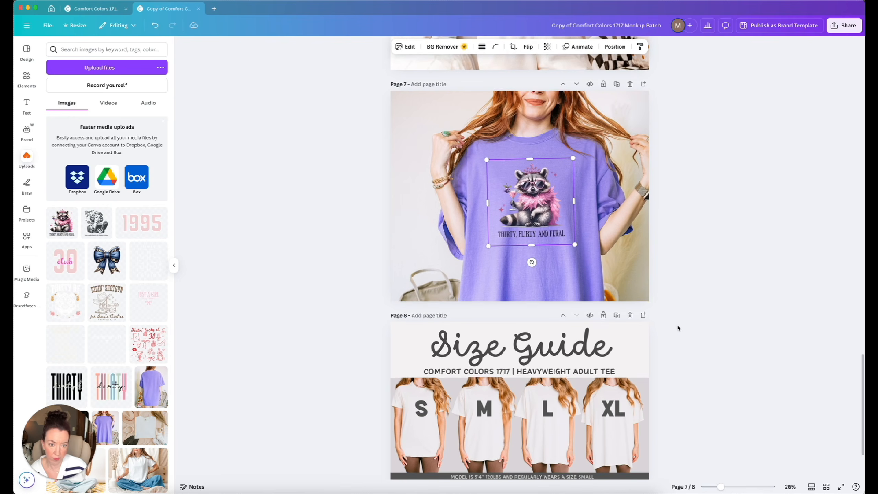
scroll(678, 327, "up", 15)
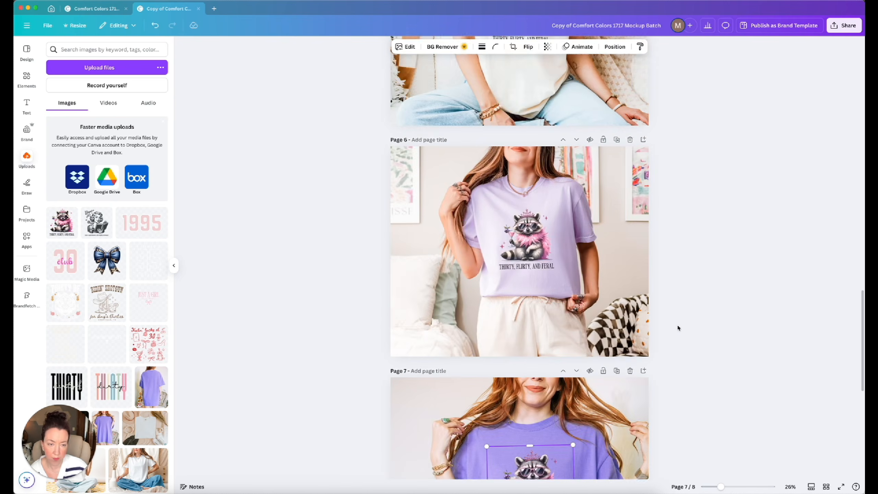
scroll(702, 251, "up", 10)
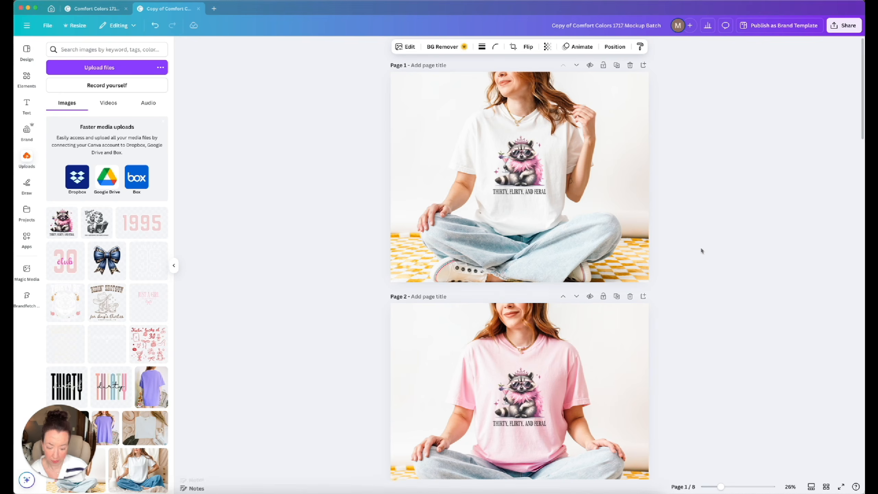
left_click(617, 26)
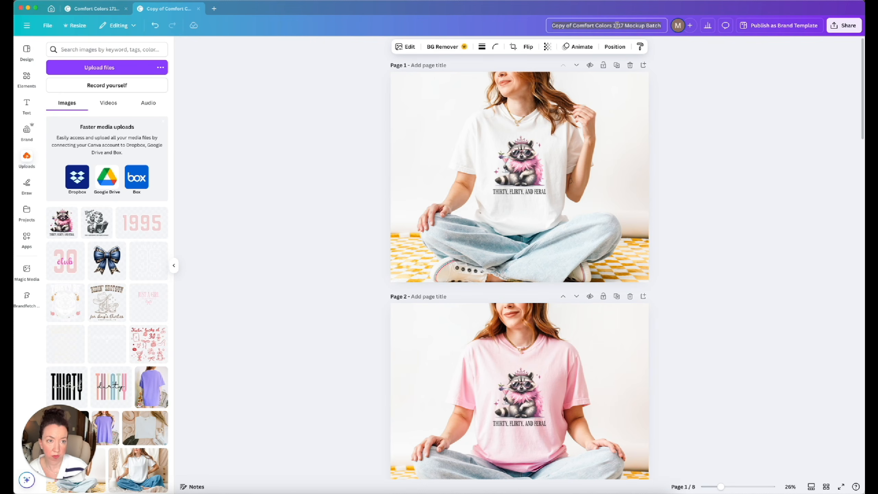
type("30")
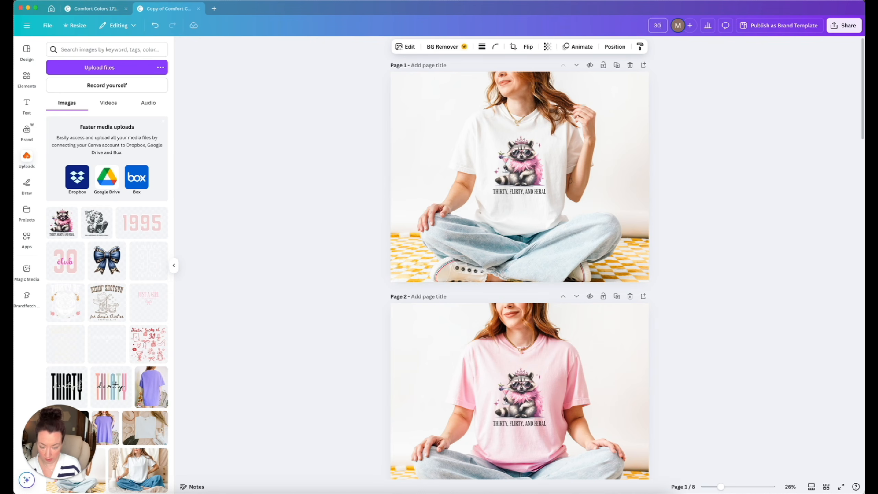
type(" Feral Raccoon")
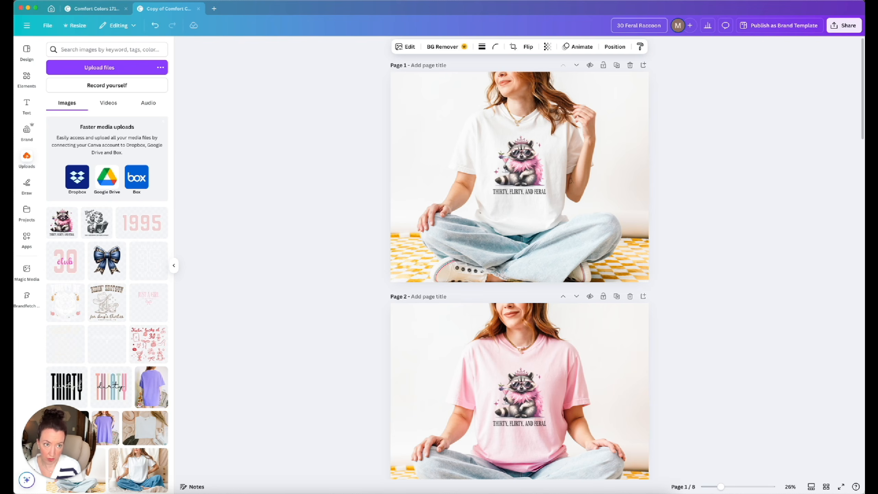
type(" Co")
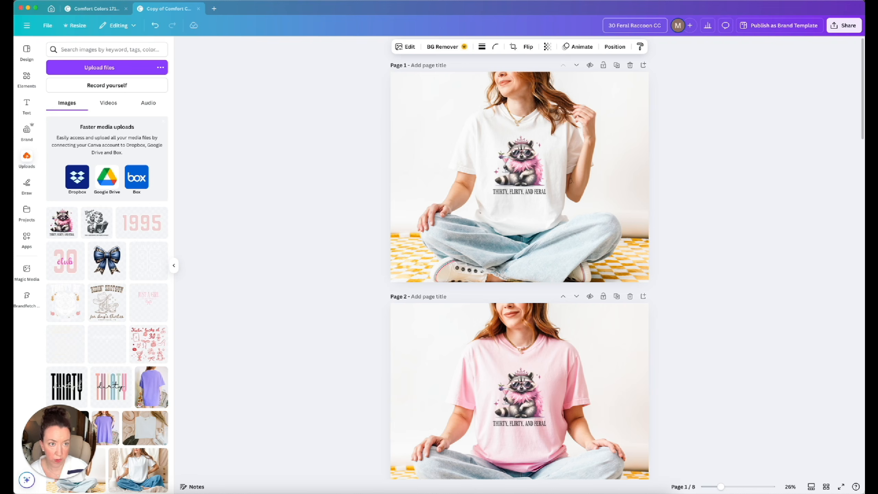
Step: Download all 8 pages as JPG at quality 84 and save 30 Feral Raccoon CC.zip to the Downloads folder
left_click(851, 27)
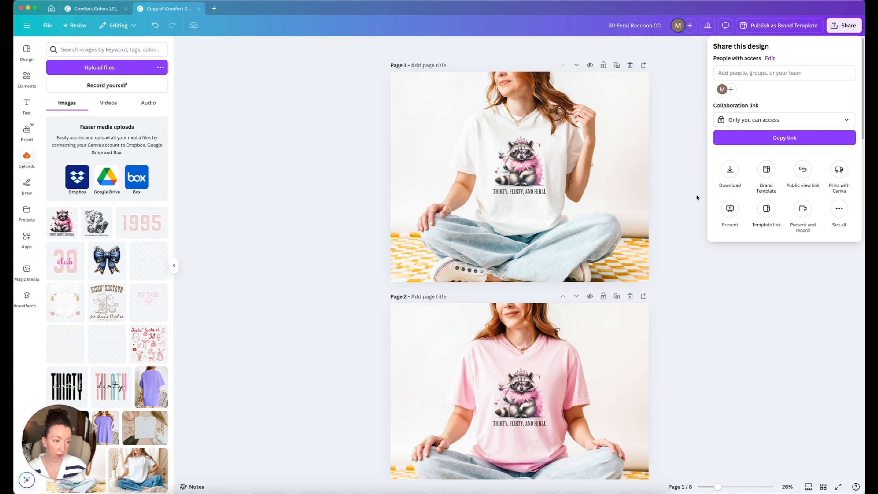
left_click(730, 169)
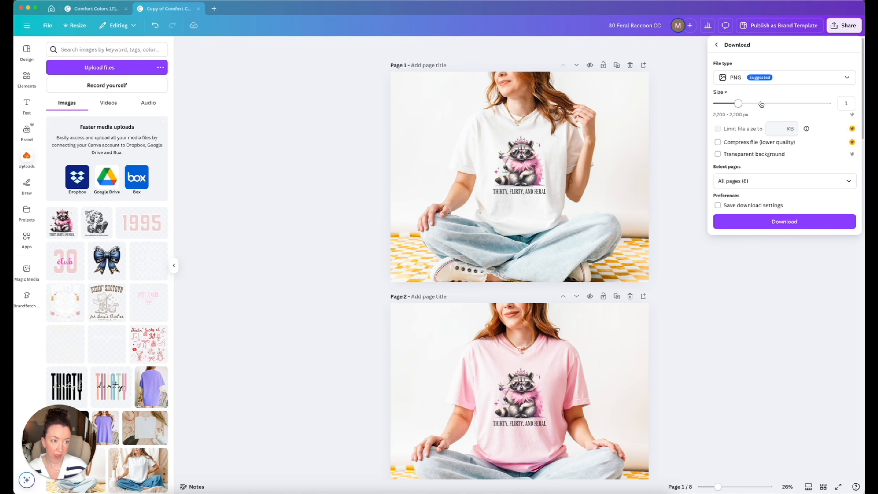
left_click(757, 83)
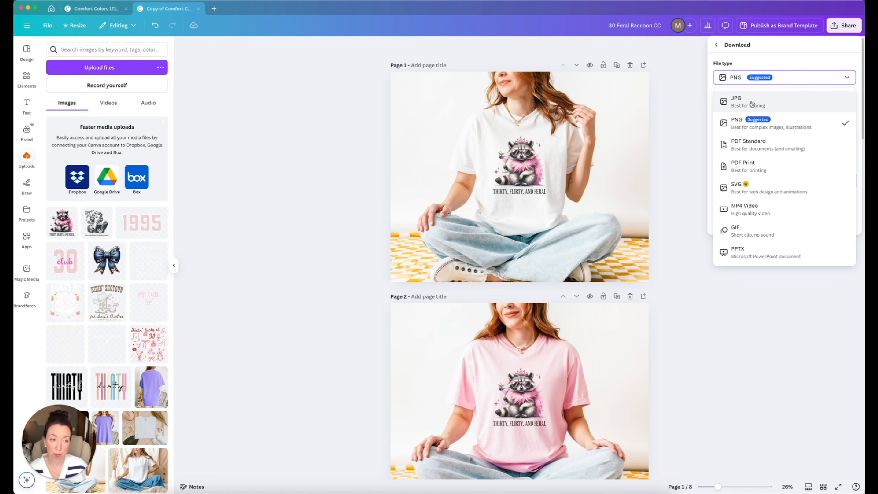
left_click(752, 103)
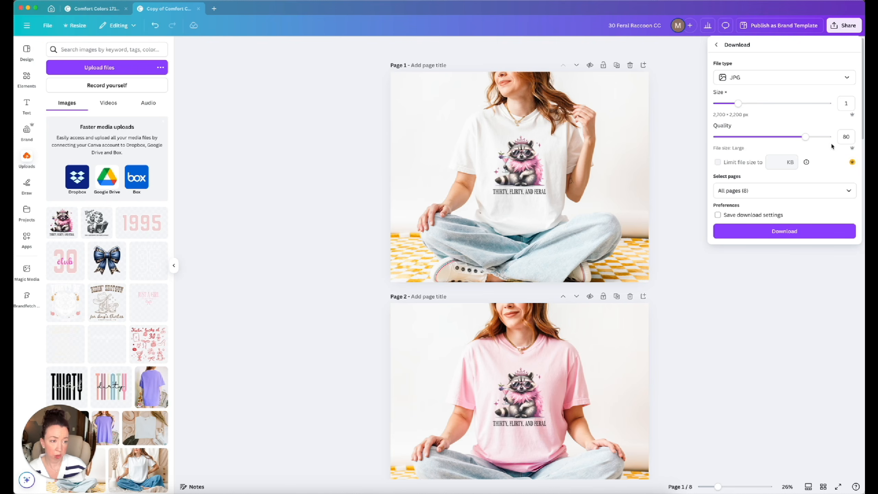
mouse_move(806, 137)
left_mouse_down()
mouse_move(833, 139)
mouse_move(810, 138)
left_mouse_up()
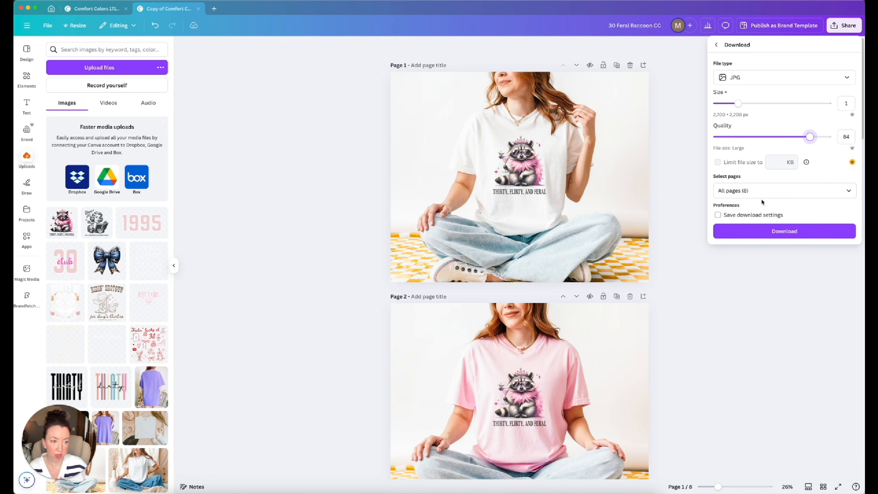
left_click(776, 232)
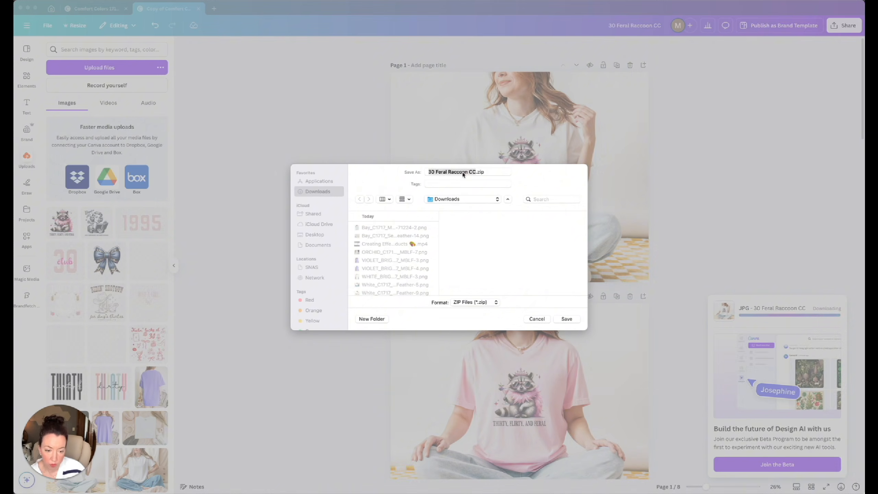
left_click(567, 319)
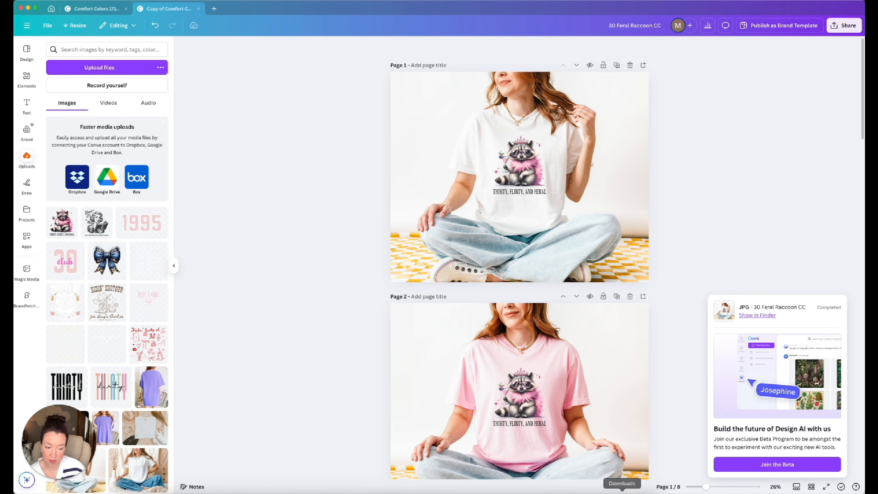
Step: Extract 30 Feral Raccoon CC.zip, view the exported JPGs in its folder in Finder, and return to the Canva design
left_click(622, 490)
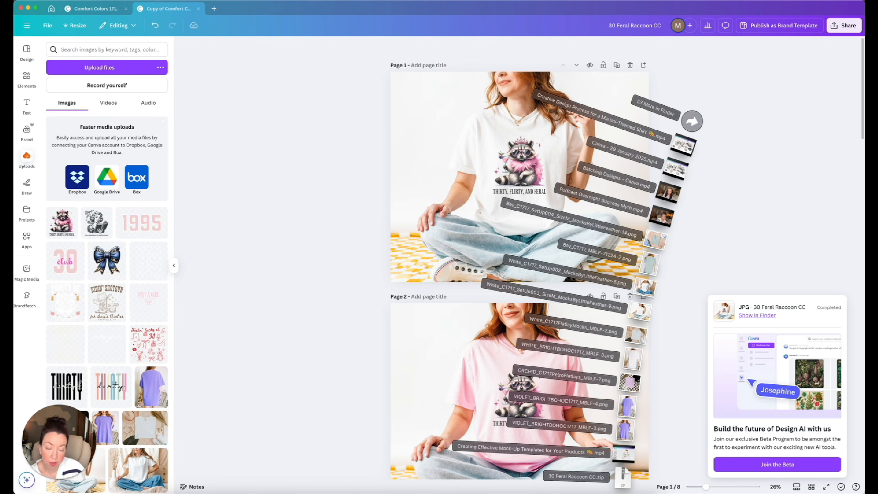
left_click(624, 475)
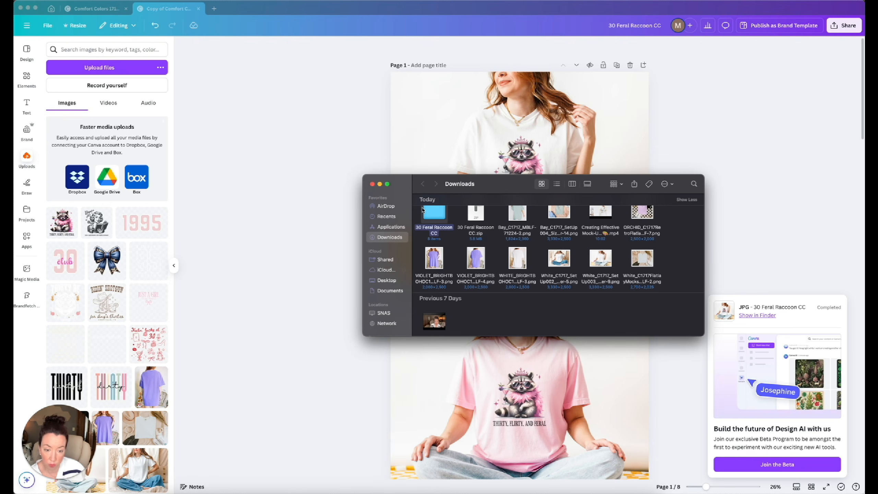
double_click(433, 216)
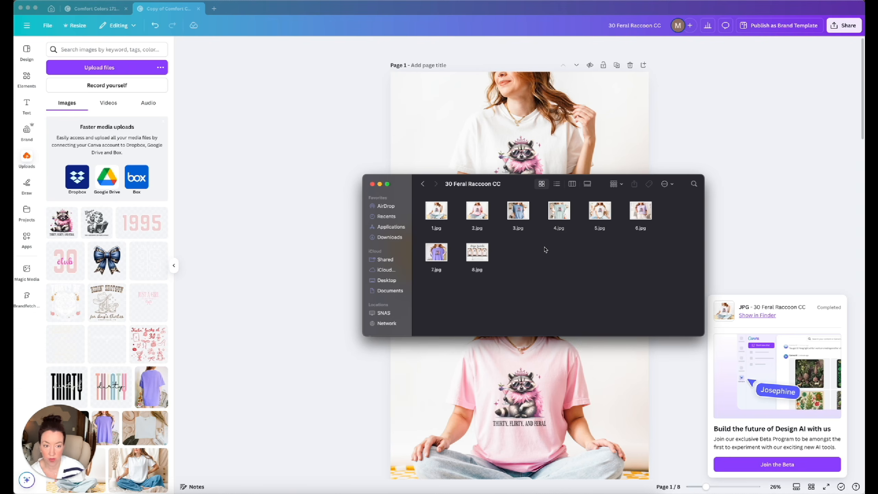
left_click(693, 133)
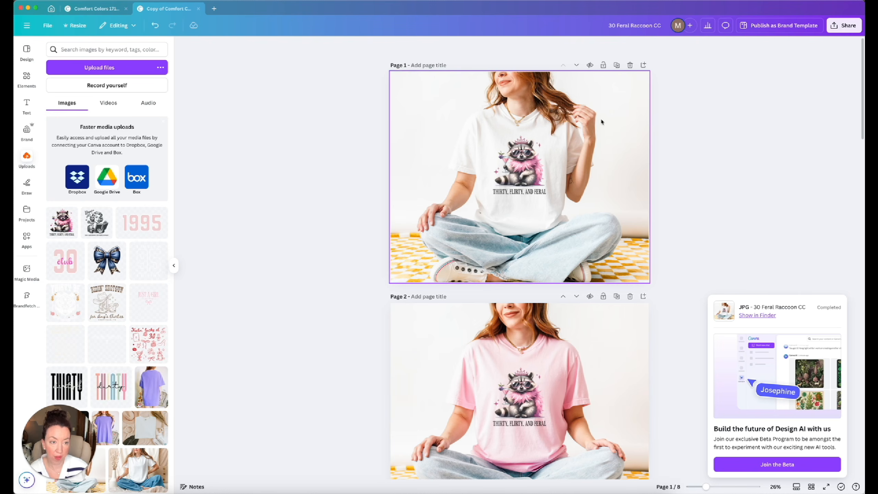
Step: Download all 8 pages as an MP4 video and save 30 Feral Raccoon CC.mp4 into the 30 Feral Raccoon CC folder
left_click(582, 135)
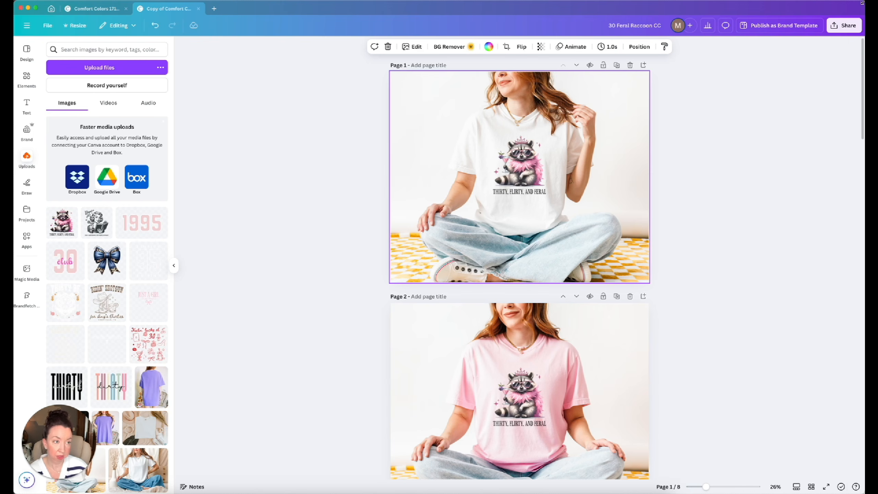
left_click(833, 31)
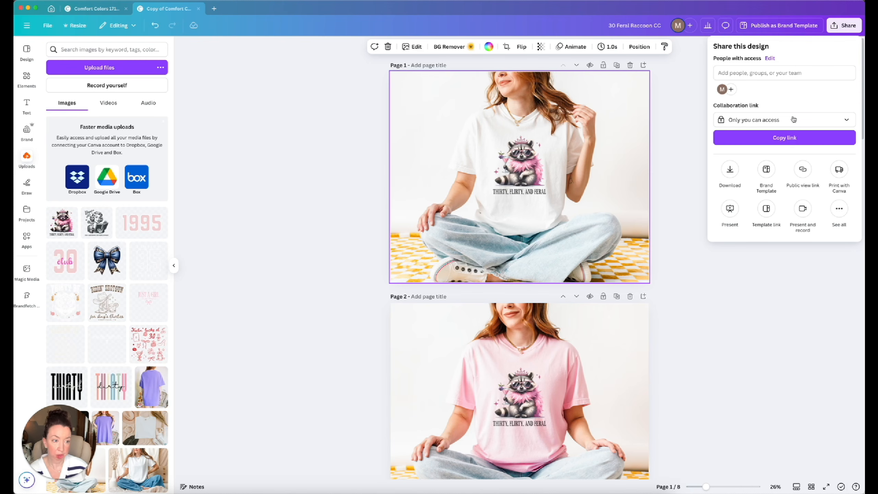
left_click(729, 169)
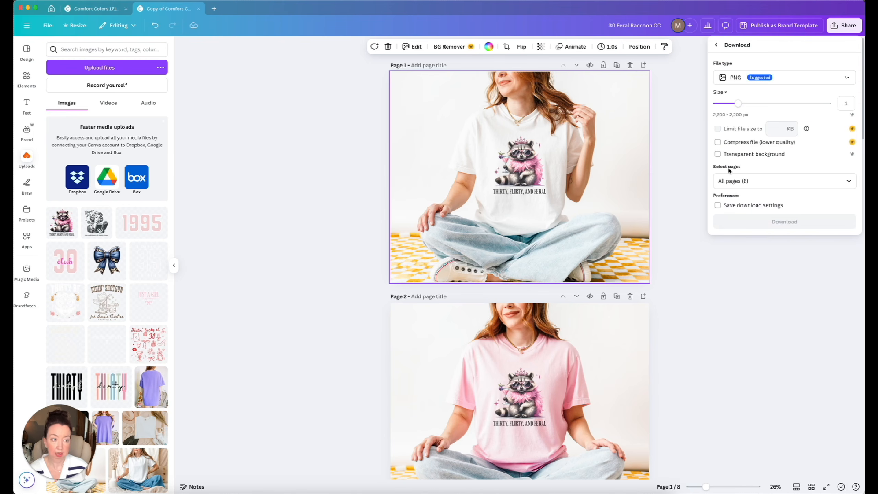
left_click(766, 83)
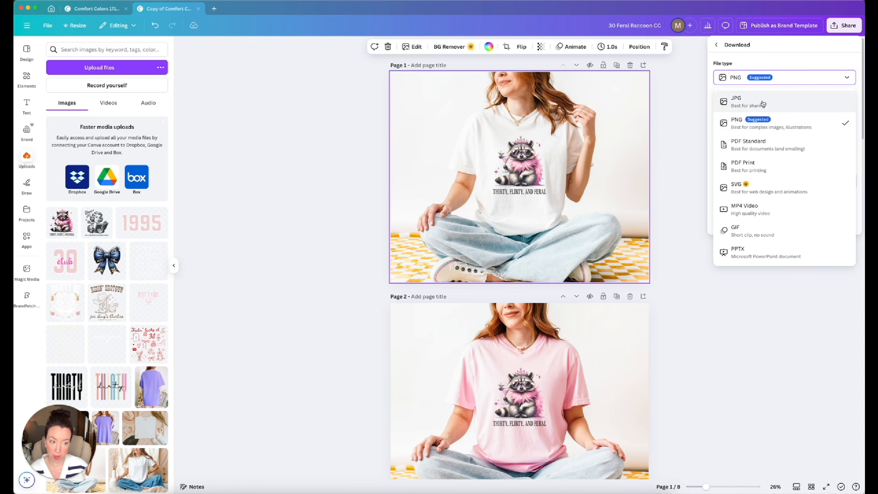
left_click(749, 209)
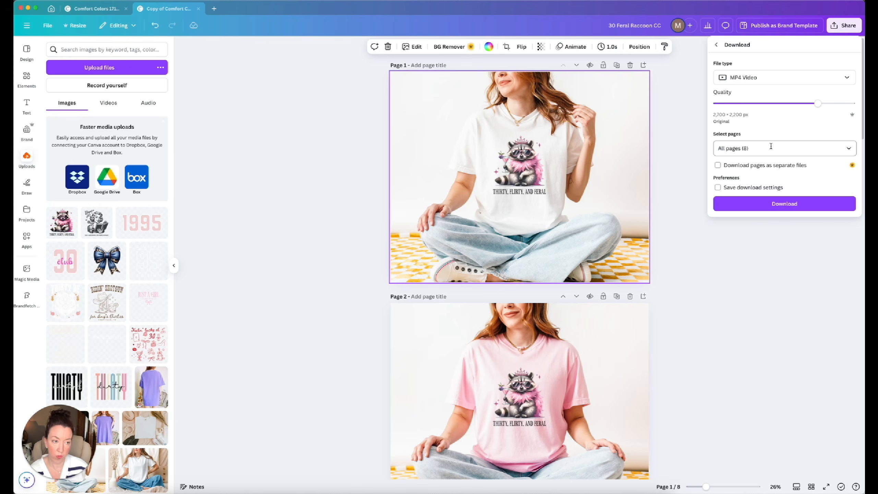
left_click(782, 204)
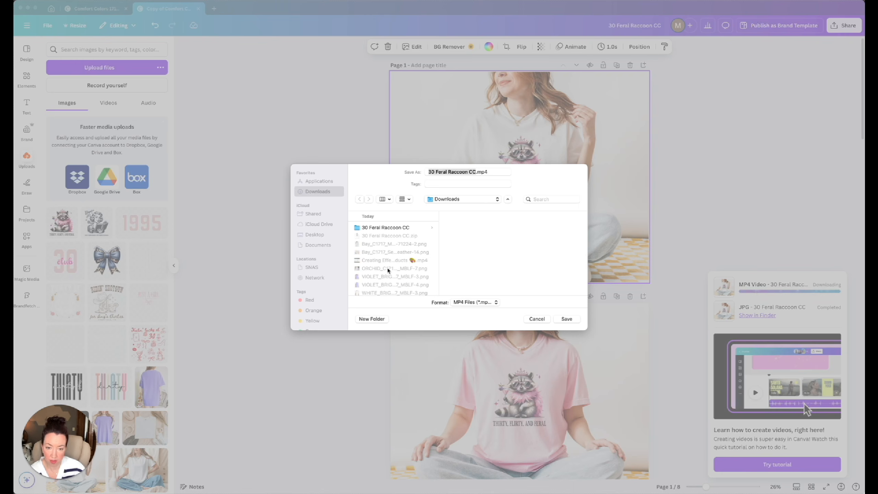
left_click(357, 228)
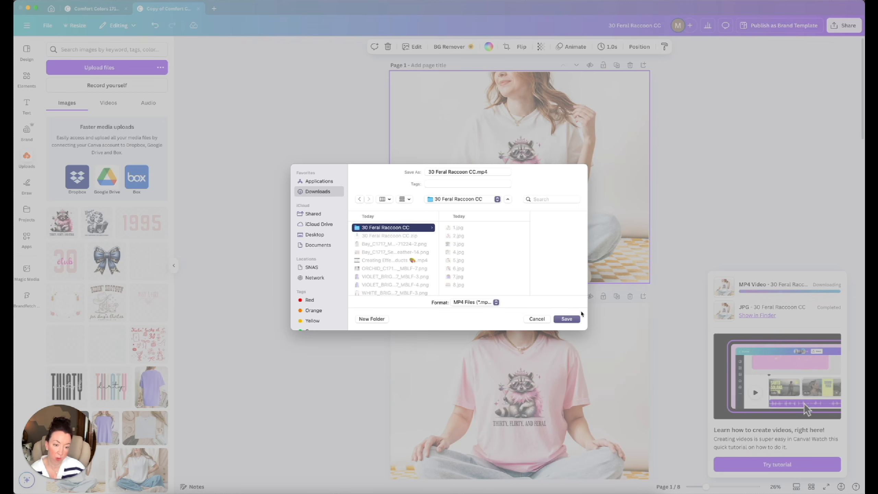
left_click(575, 321)
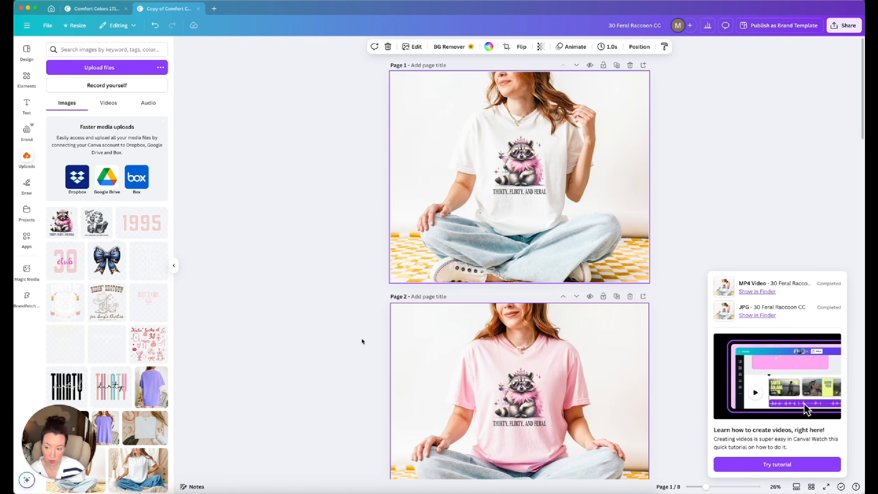
Step: Switch to Finder, review the files in the 30 Feral Raccoon CC folder, and close both open Finder windows
key("super+Tab")
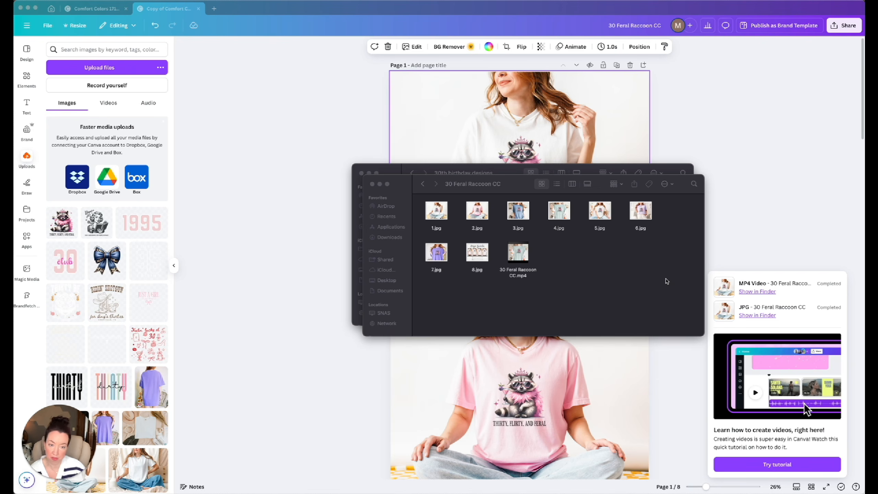
left_click_drag(666, 279, 580, 260)
left_click_drag(451, 242, 438, 224)
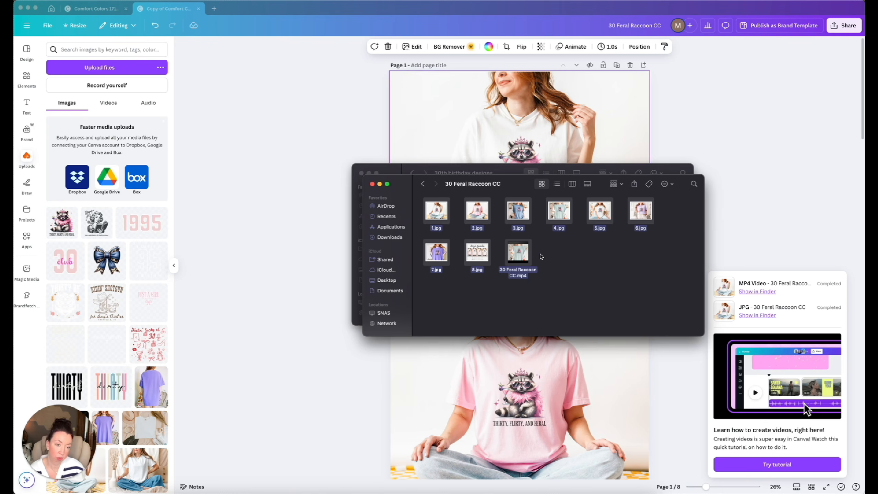
left_click(372, 183)
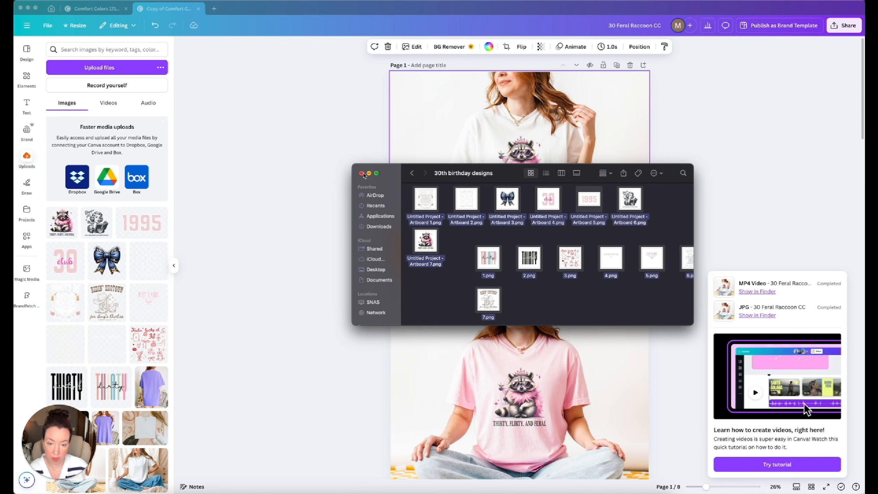
left_click(360, 174)
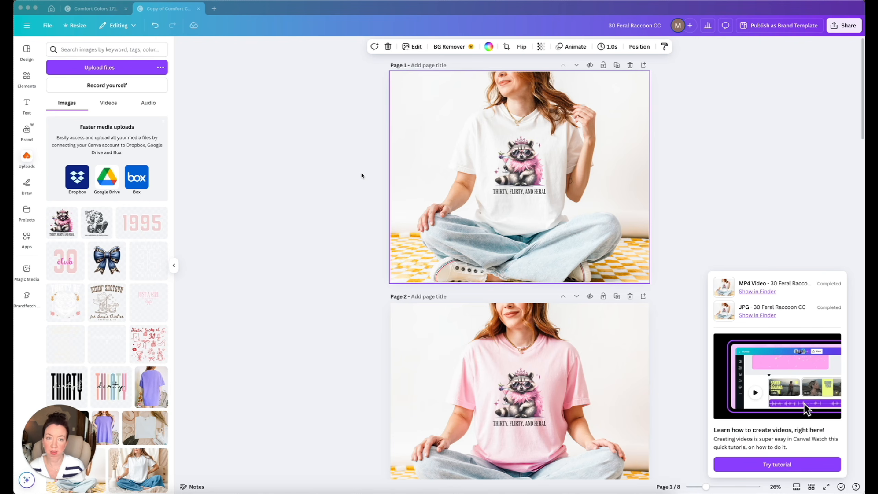
Step: Make a copy of the 30 Feral Raccoon CC design
scroll(362, 175, "down", 1)
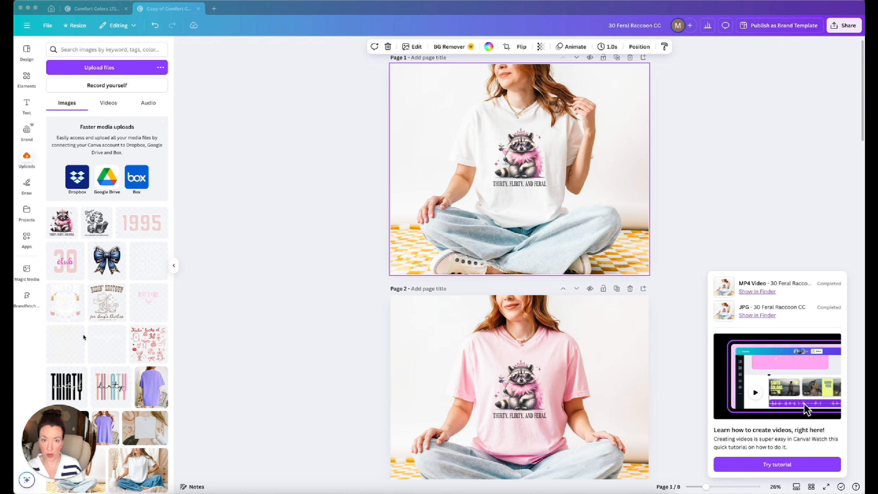
left_click(182, 9)
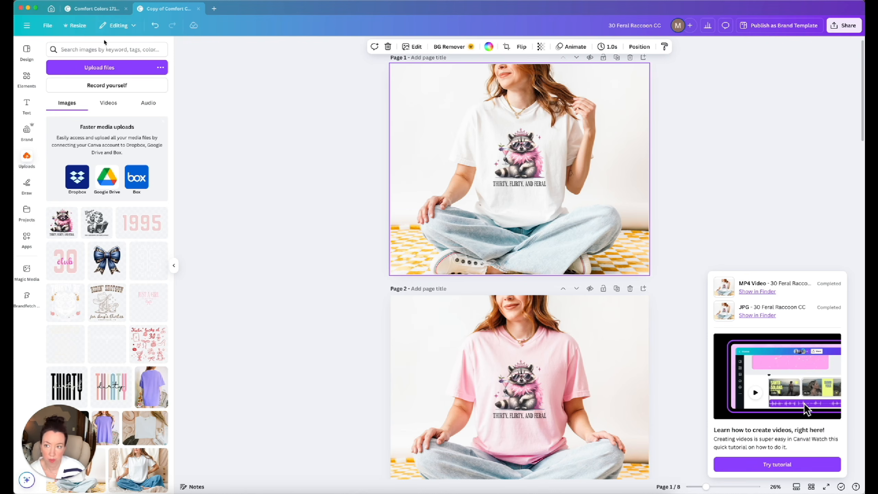
left_click(48, 26)
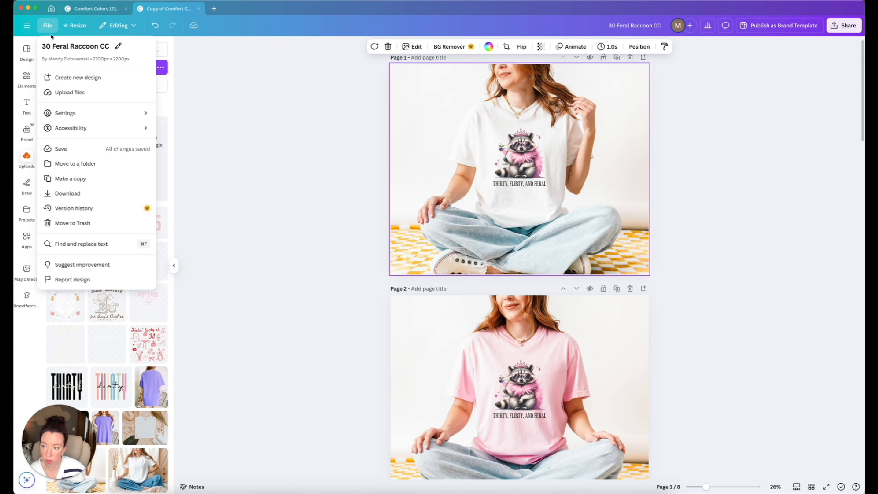
left_click(85, 180)
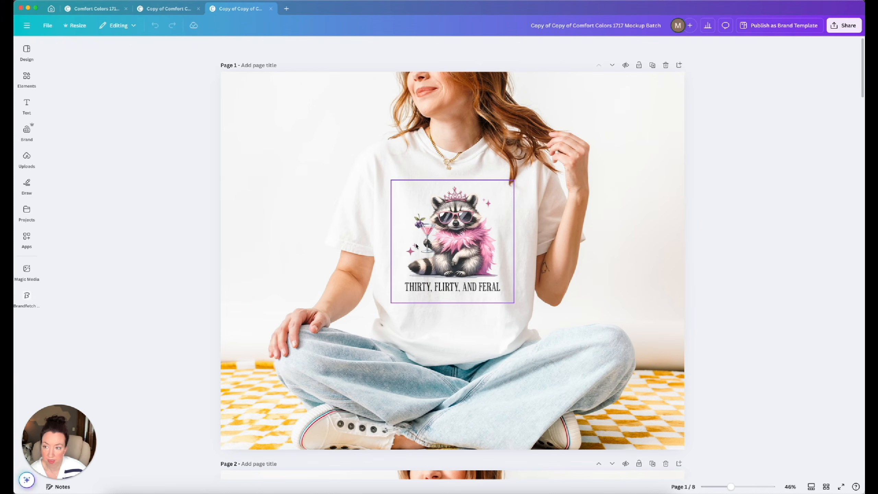
Step: Replace the raccoon graphic on the shirts of pages 1, 2 and 3 with the uploaded "Chapter 30" reading-woman design
left_click(26, 157)
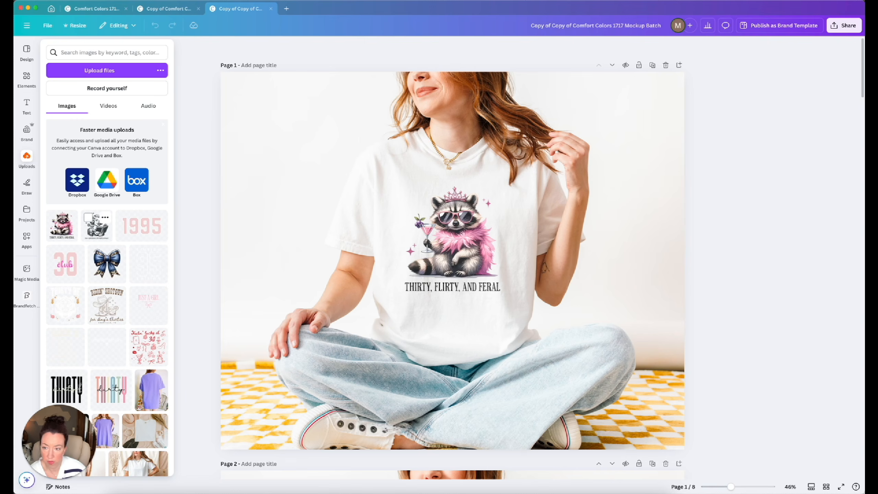
left_click_drag(96, 228, 431, 217)
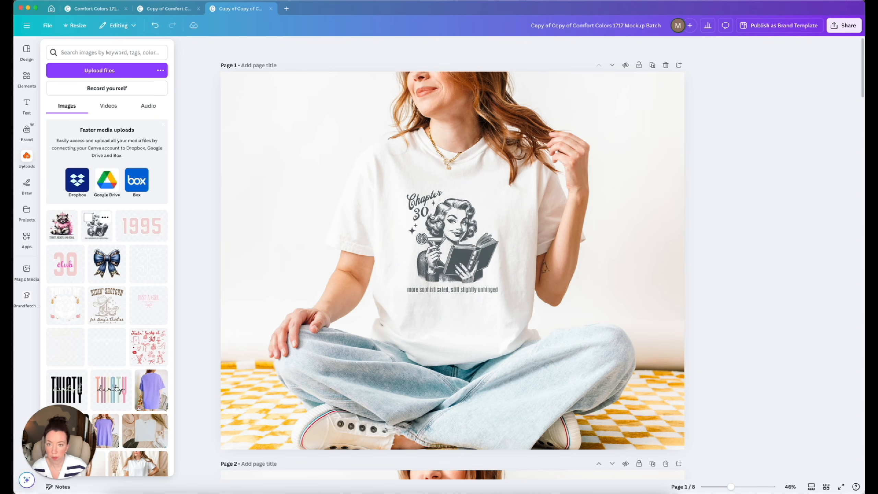
scroll(432, 217, "down", 10)
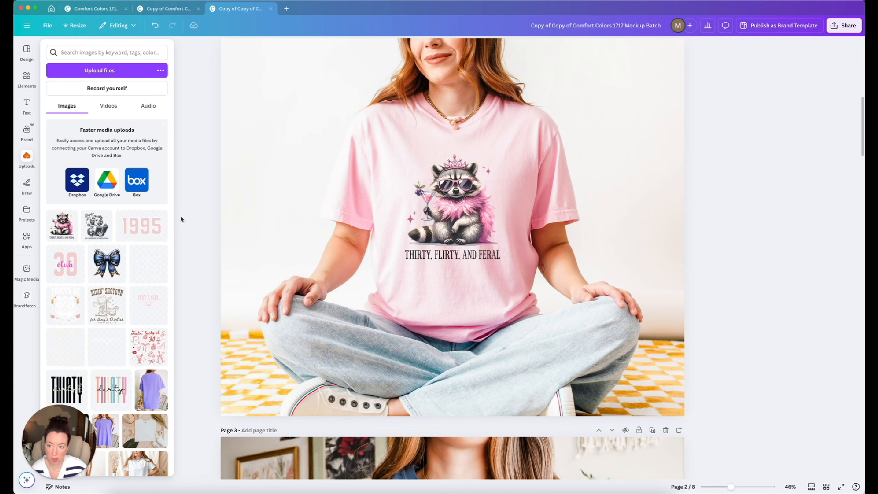
left_click_drag(100, 229, 430, 185)
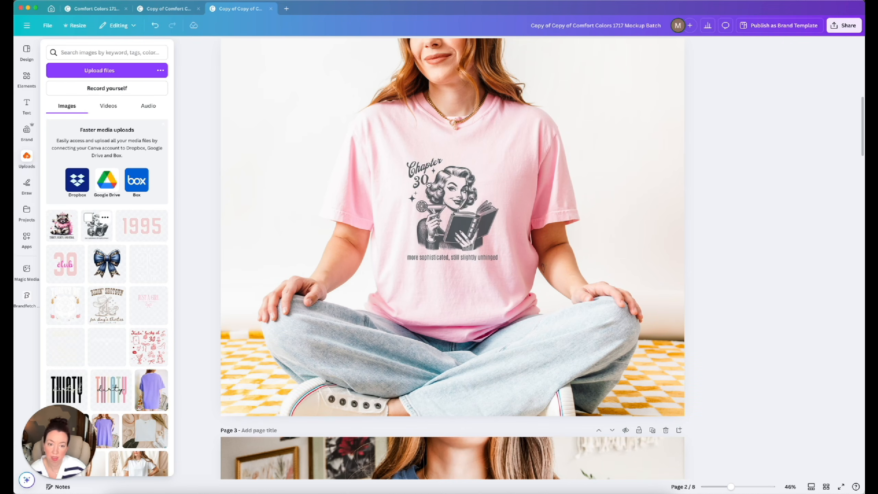
scroll(429, 185, "down", 5)
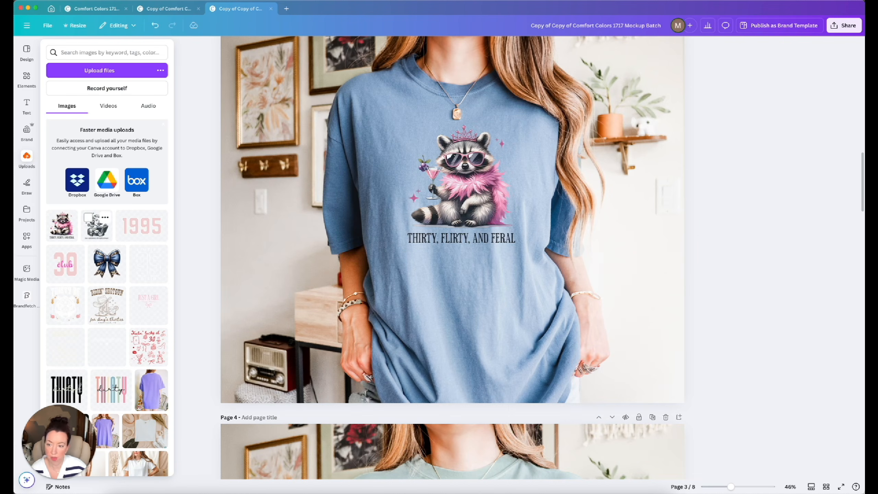
left_click_drag(99, 226, 433, 187)
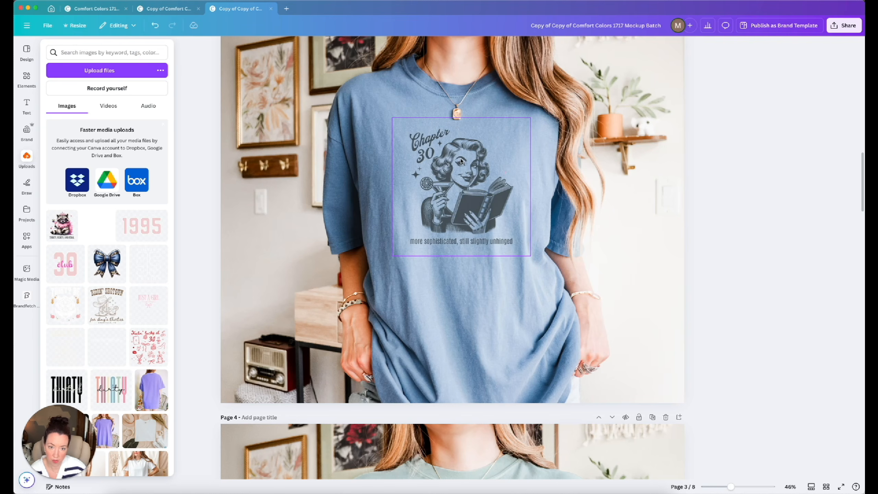
Step: Replace the raccoon graphic on page 4's sage green shirt and page 5's cream shirt with the uploaded "Chapter 30" design
left_click(27, 159)
scroll(460, 160, "down", 4)
scroll(460, 161, "down", 6)
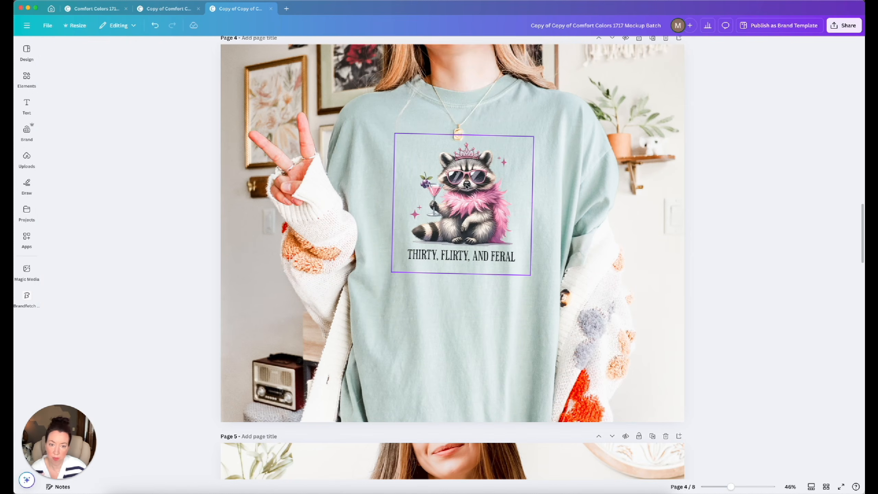
left_click(466, 186)
left_click(26, 169)
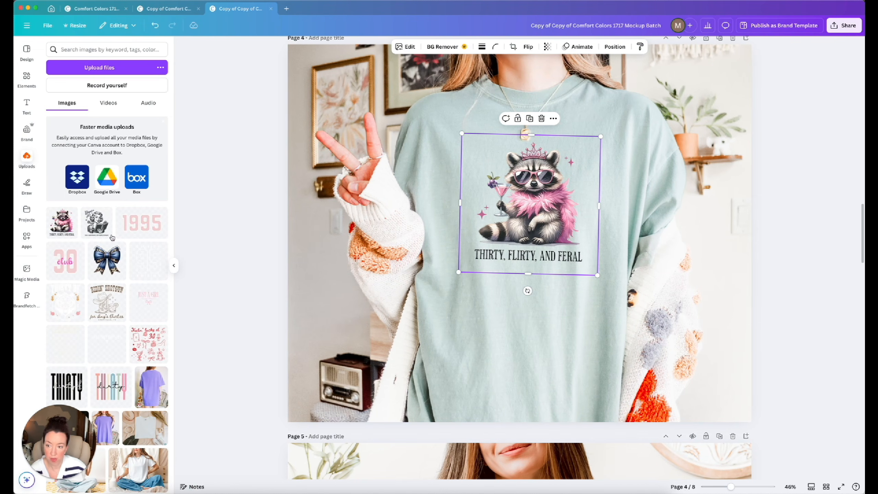
left_click_drag(99, 223, 491, 188)
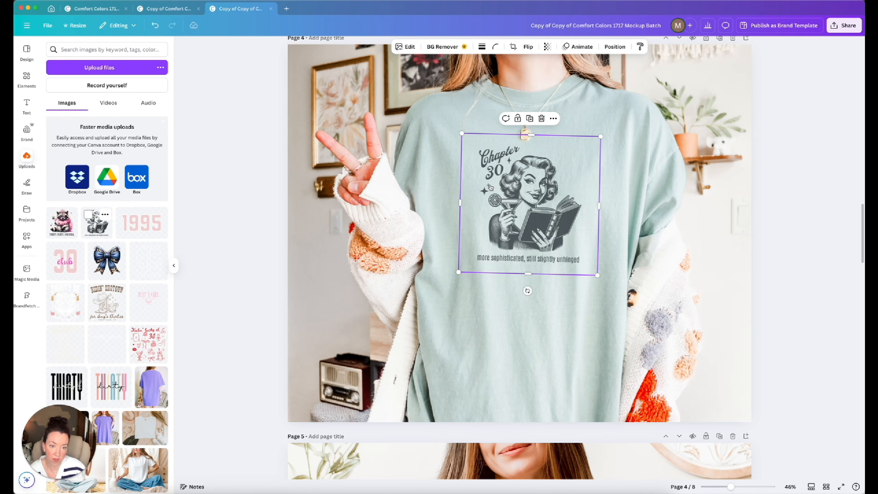
scroll(491, 187, "down", 10)
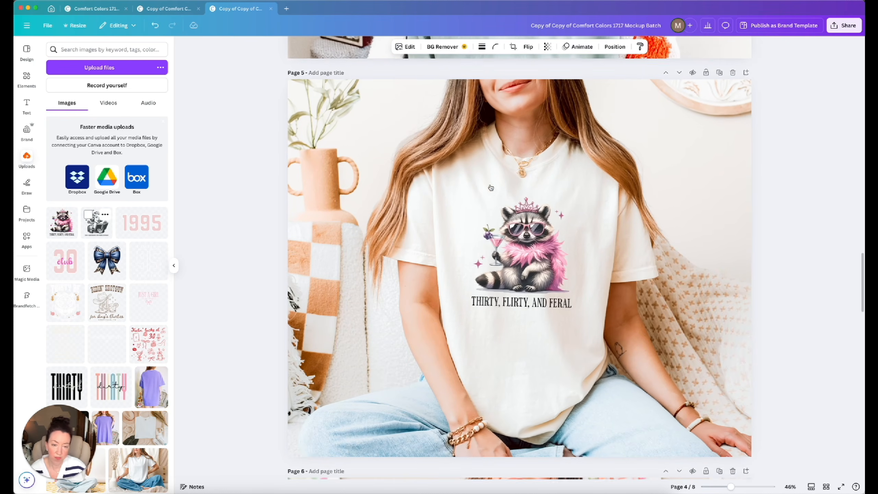
left_click_drag(107, 230, 529, 216)
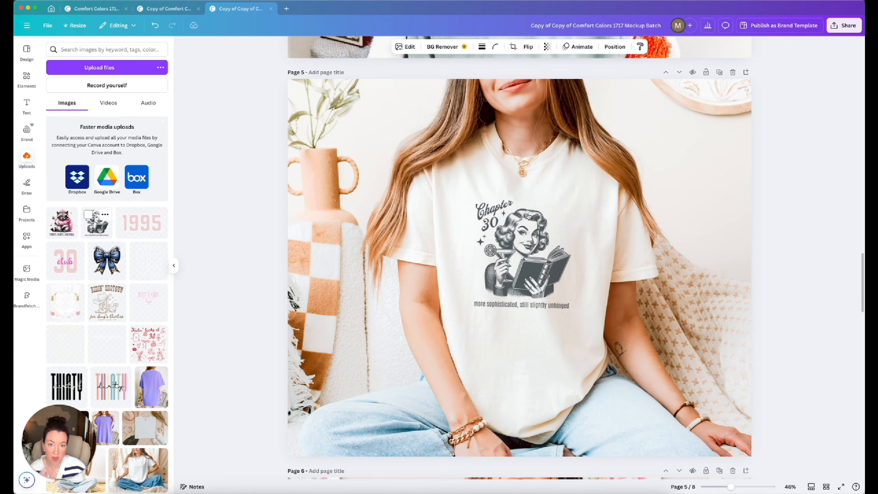
Step: Replace the raccoon graphic on page 6's lilac shirt and page 7's violet shirt with the uploaded "Chapter 30" design
scroll(529, 216, "down", 10)
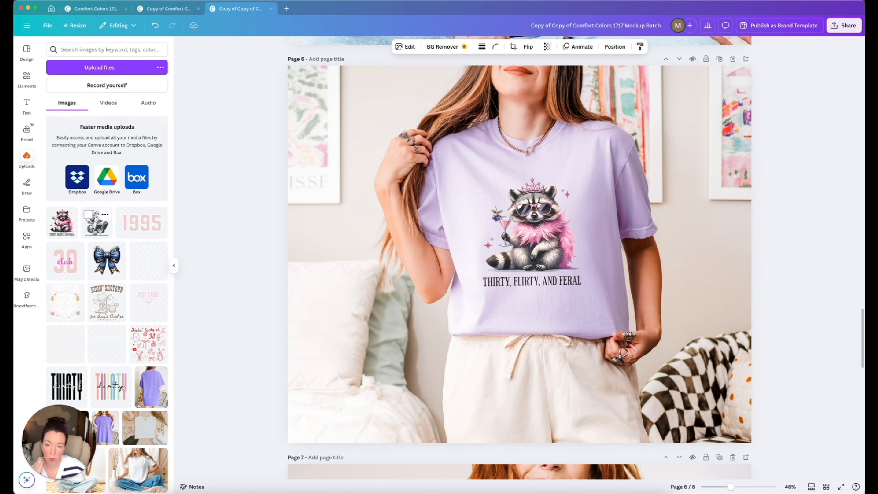
left_click_drag(100, 223, 474, 209)
scroll(500, 208, "down", 7)
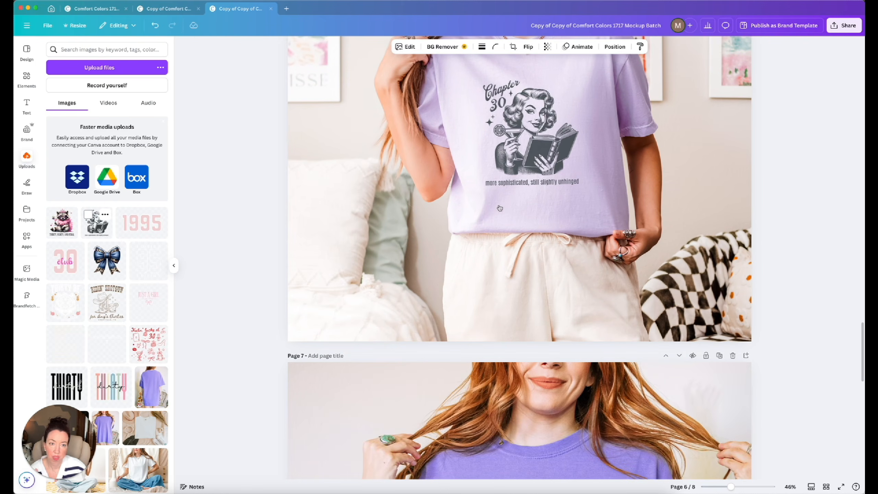
scroll(500, 208, "down", 5)
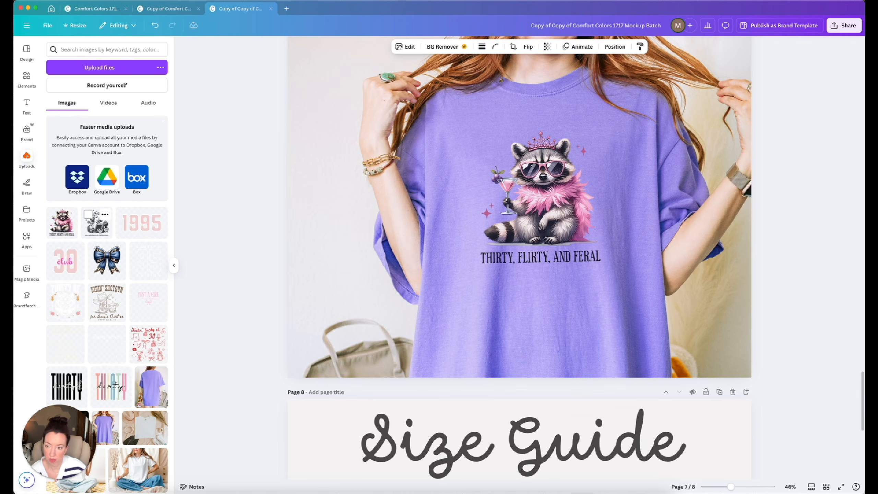
left_click_drag(178, 217, 511, 146)
scroll(534, 149, "down", 2)
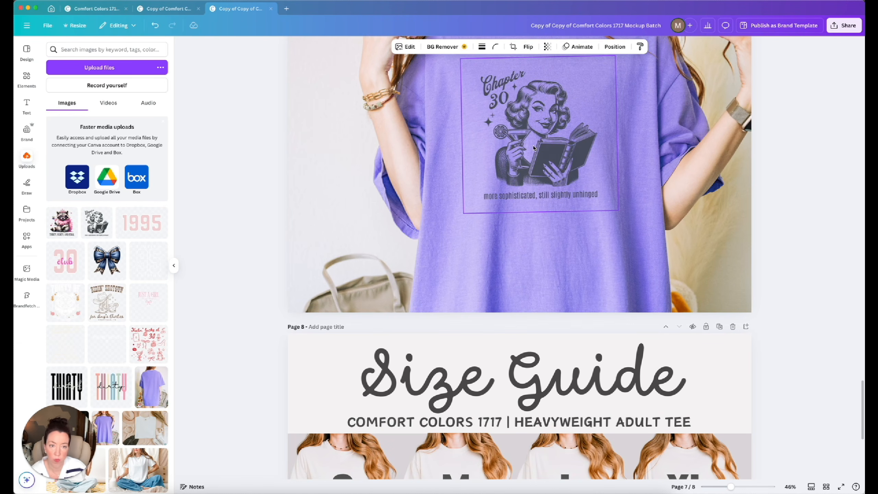
Step: Slightly enlarge the "Chapter 30" graphic on page 6's lilac shirt
scroll(534, 148, "up", 2)
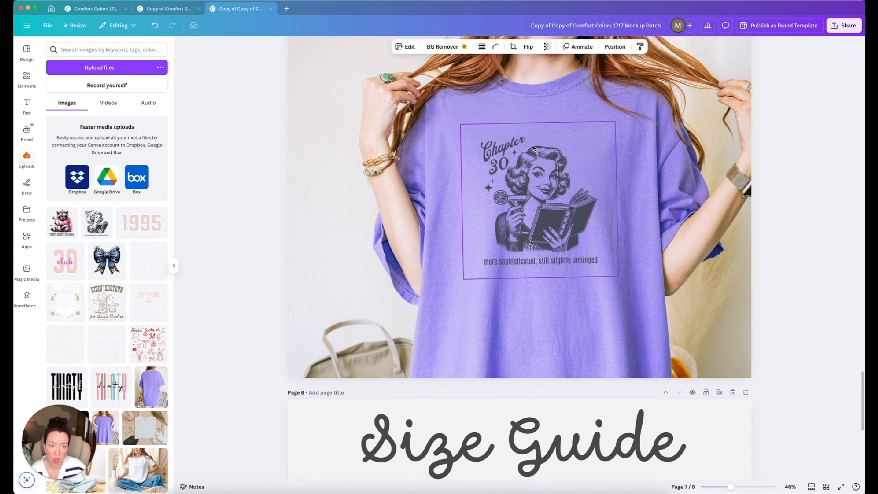
scroll(533, 148, "up", 13)
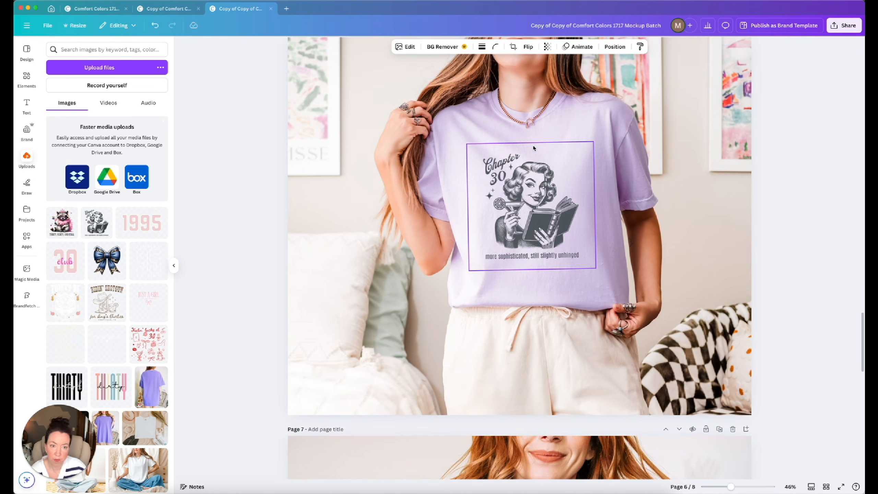
left_click(544, 199)
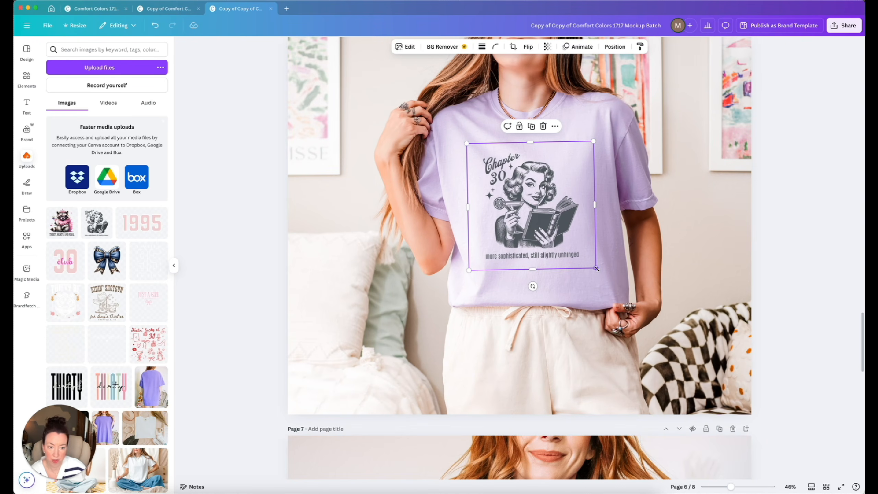
left_click_drag(596, 269, 600, 273)
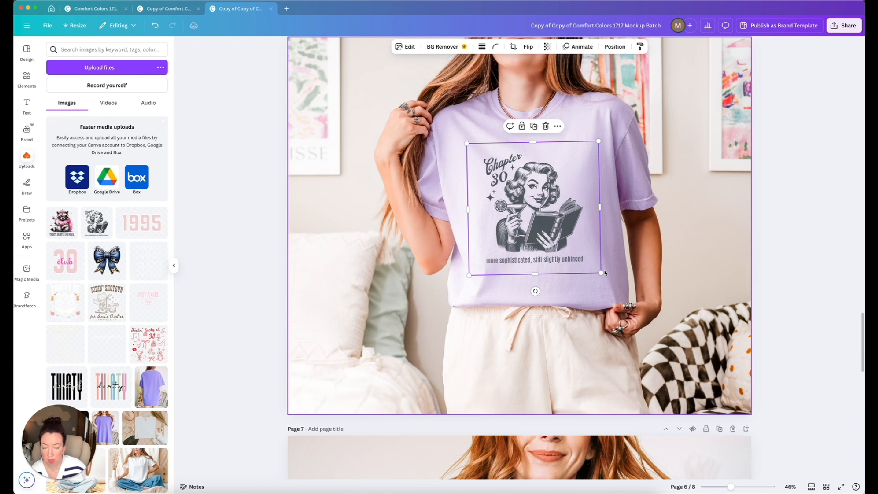
Step: Slightly enlarge the "Chapter 30" graphic on page 5's cream shirt and recentre it on the chest
scroll(563, 251, "up", 12)
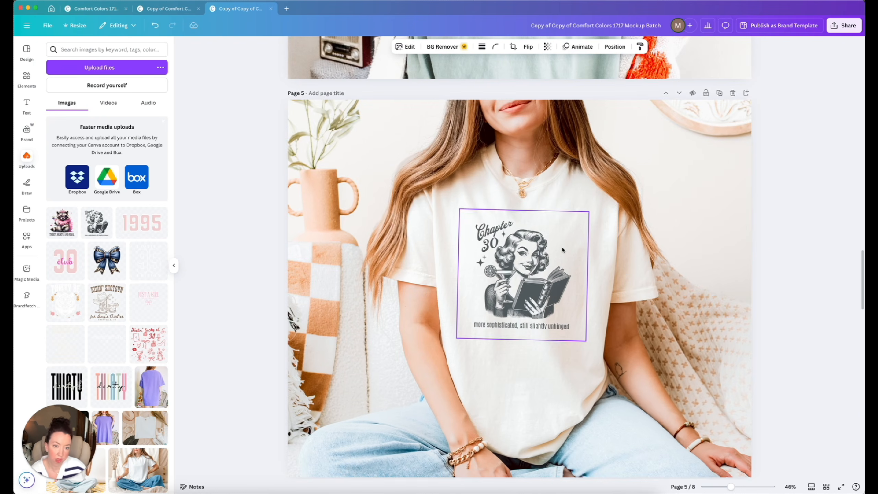
left_click(534, 287)
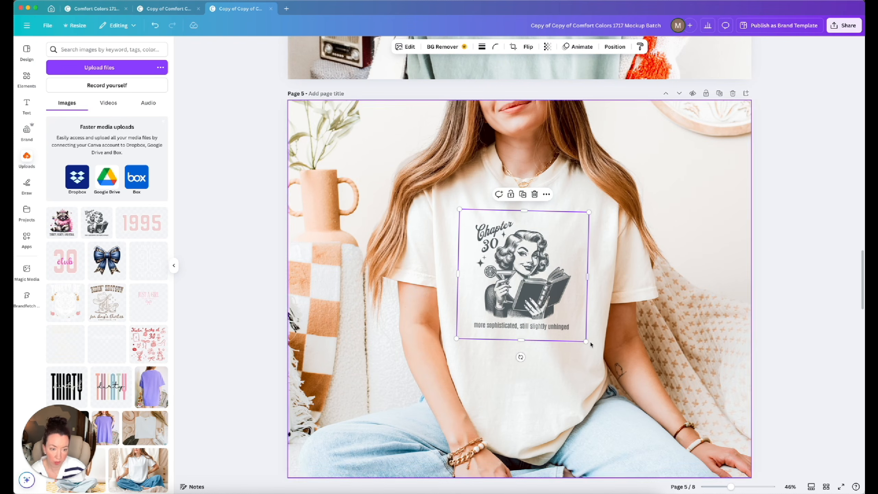
left_click_drag(585, 341, 596, 351)
left_click_drag(550, 309, 542, 306)
Step: Enlarge the "Chapter 30" graphics on page 4's sage green shirt and page 3's blue shirt
scroll(543, 308, "up", 10)
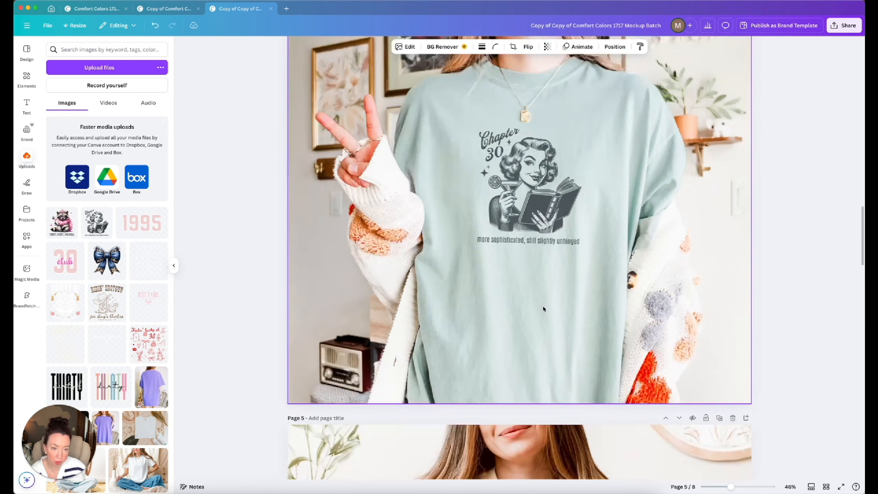
left_click(544, 308)
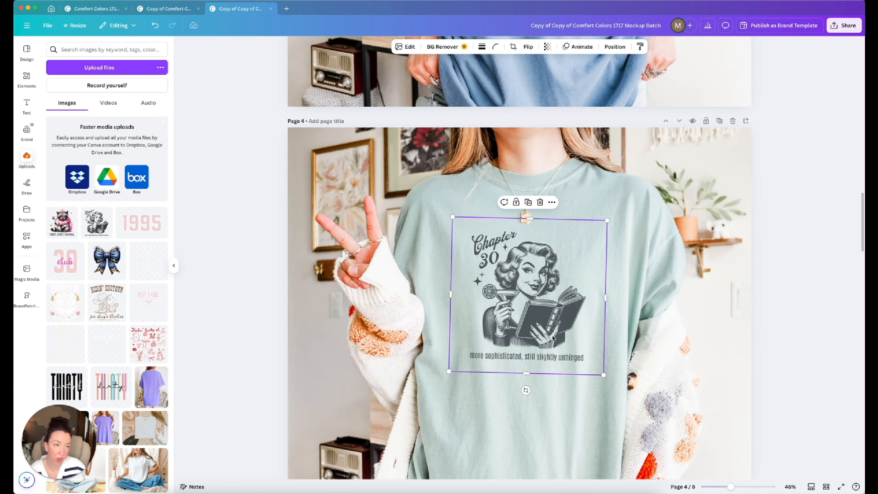
scroll(553, 339, "up", 10)
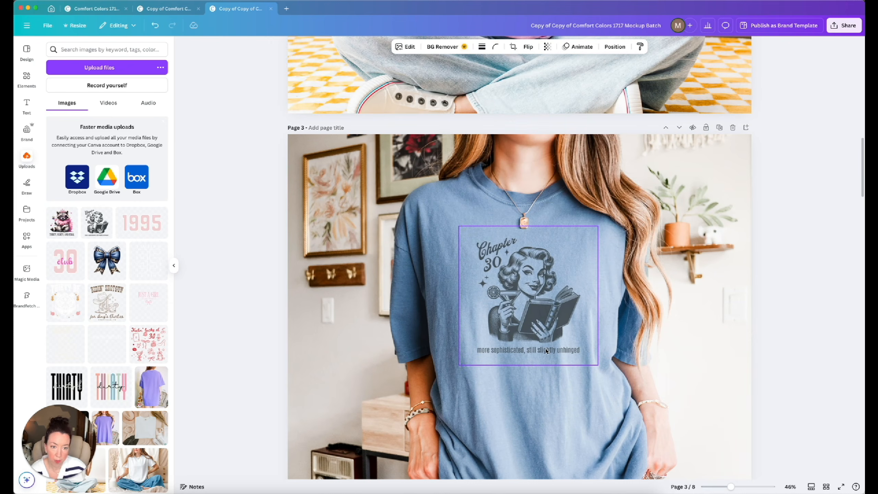
left_click(546, 348)
left_click_drag(599, 360, 603, 375)
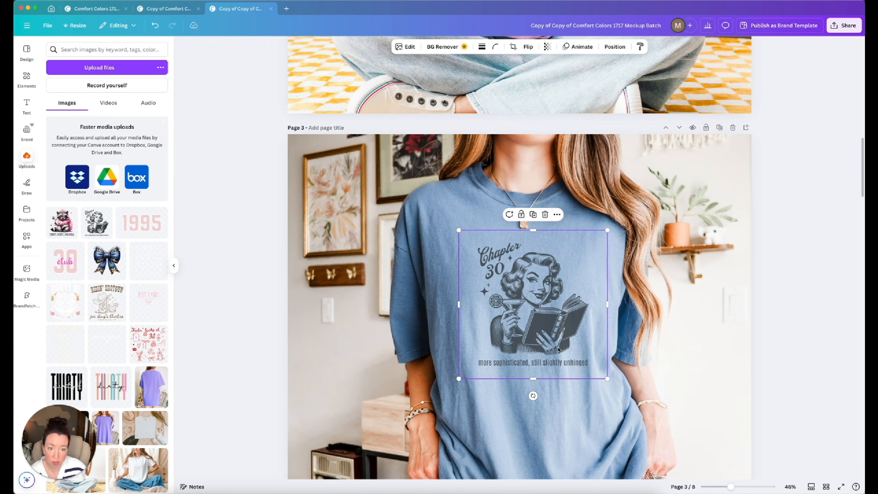
Step: Rename the design as "Chapter 30 CC"
scroll(558, 348, "up", 10)
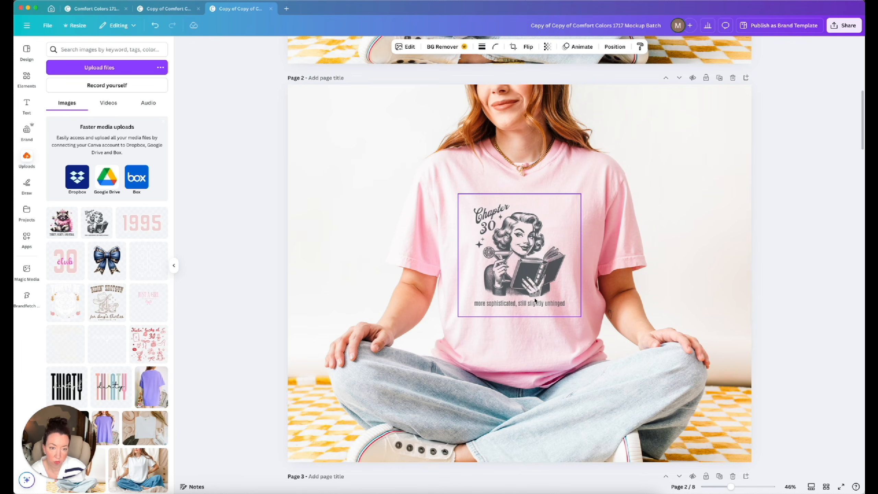
scroll(534, 300, "up", 10)
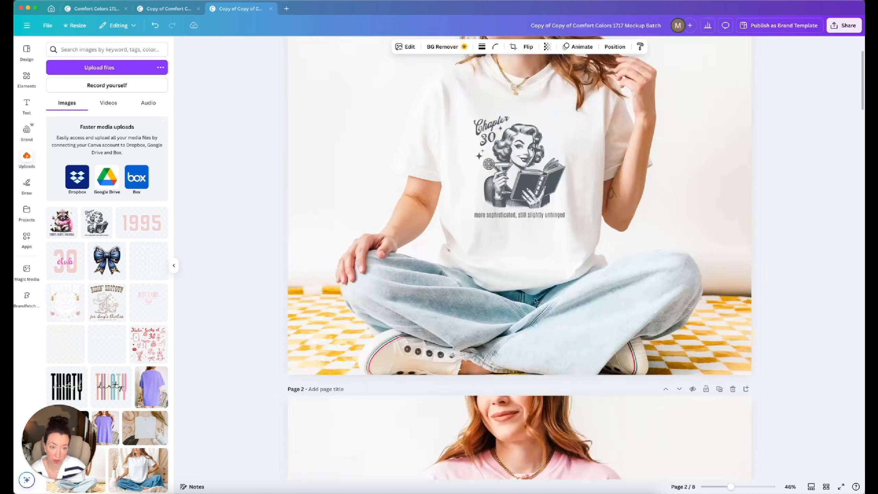
left_click(598, 24)
key("super+a")
type("Cha")
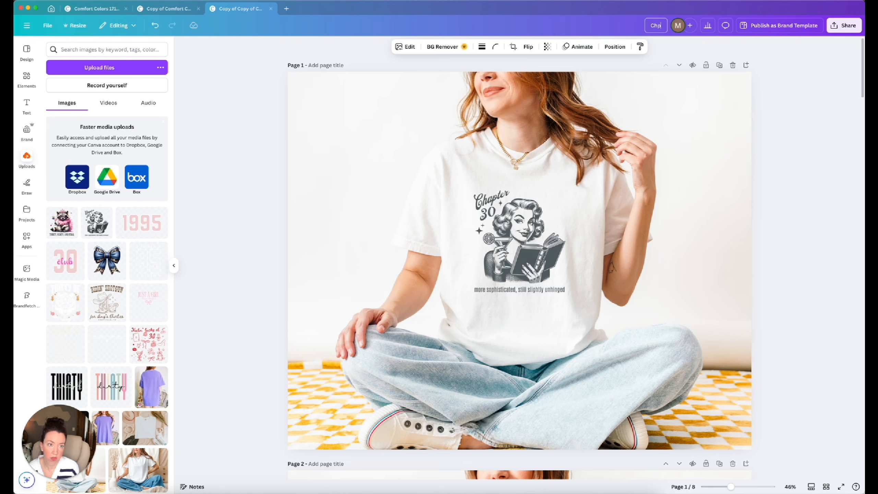
type("pter 3")
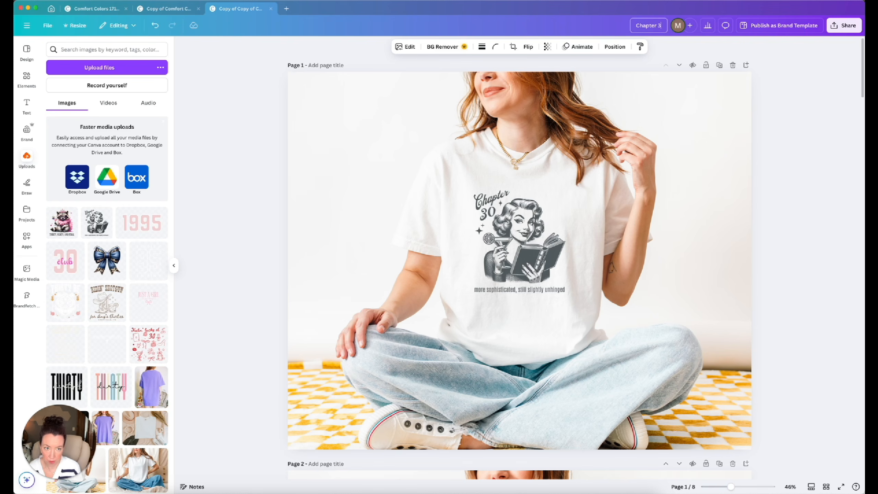
type("0 CC")
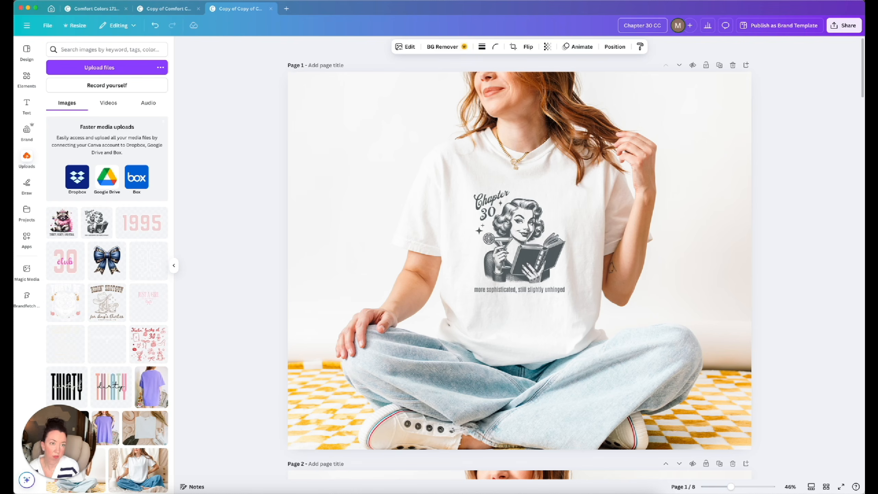
left_click(729, 50)
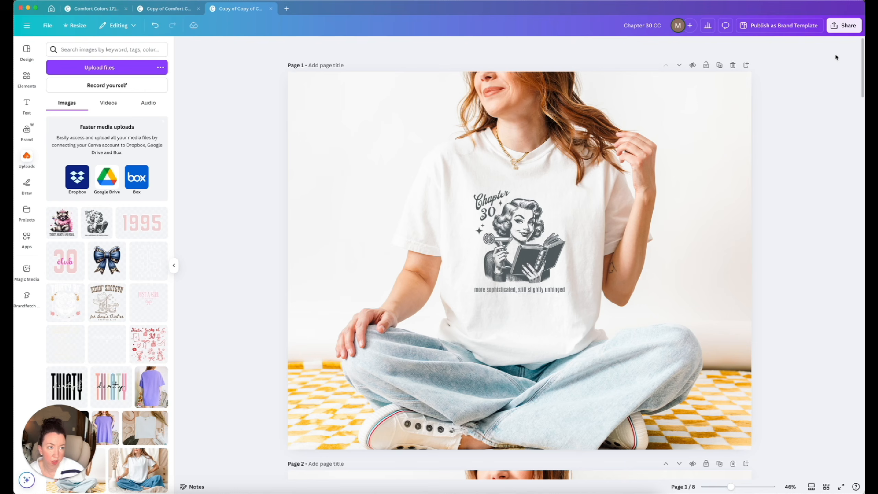
Step: Export all 8 pages as JPG and save "Chapter 30 CC.zip" in the Downloads folder
left_click(838, 25)
left_click(730, 169)
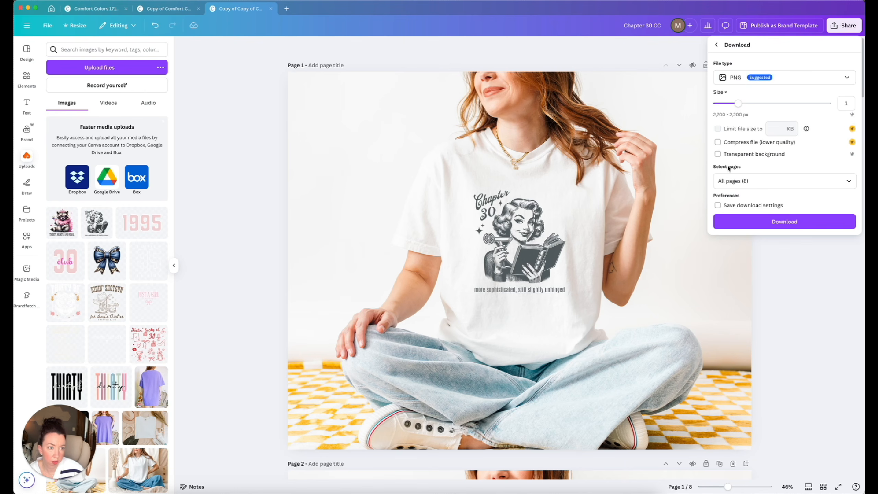
left_click(742, 83)
left_click(742, 96)
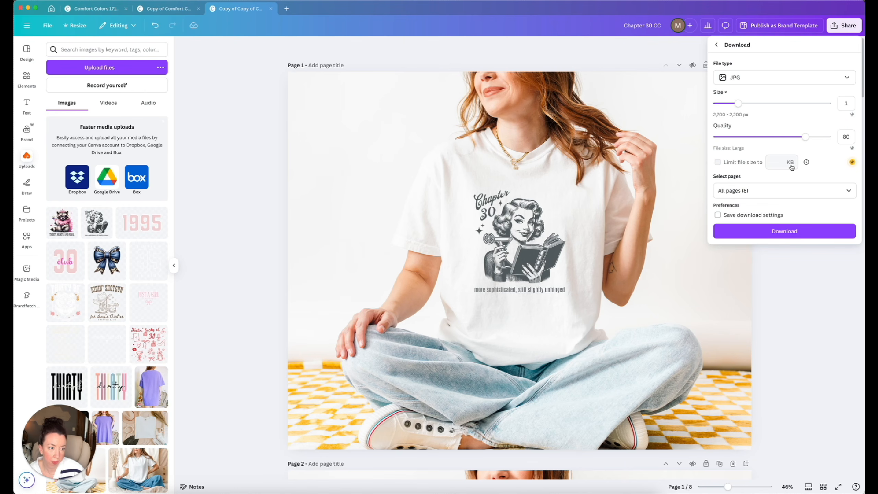
left_click(782, 232)
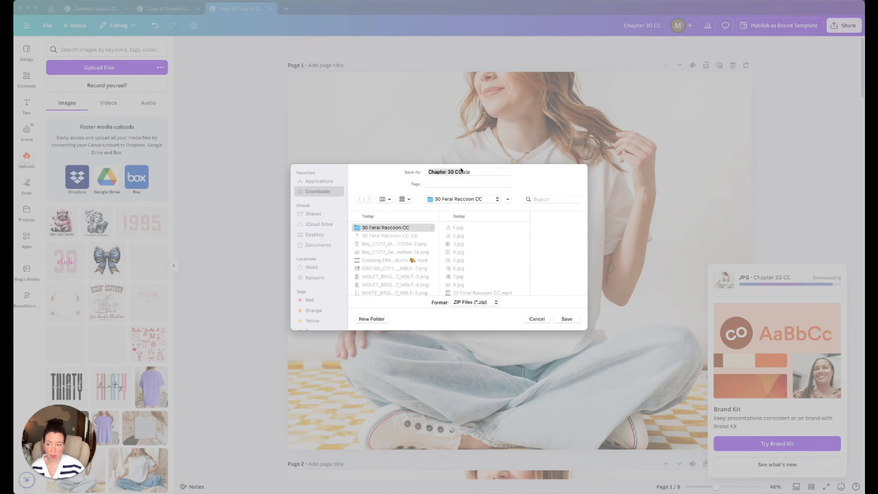
left_click(311, 193)
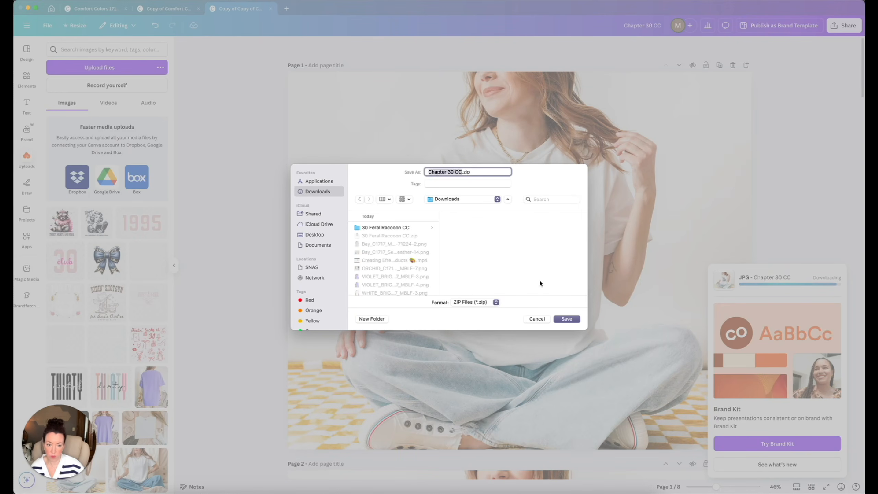
left_click(571, 320)
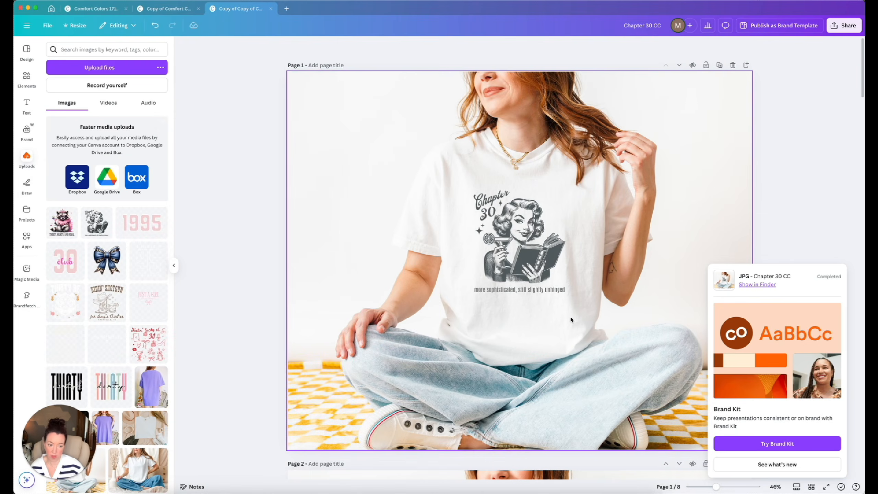
Step: Extract "Chapter 30 CC.zip" and check the exported JPGs in its folder
left_click(625, 479)
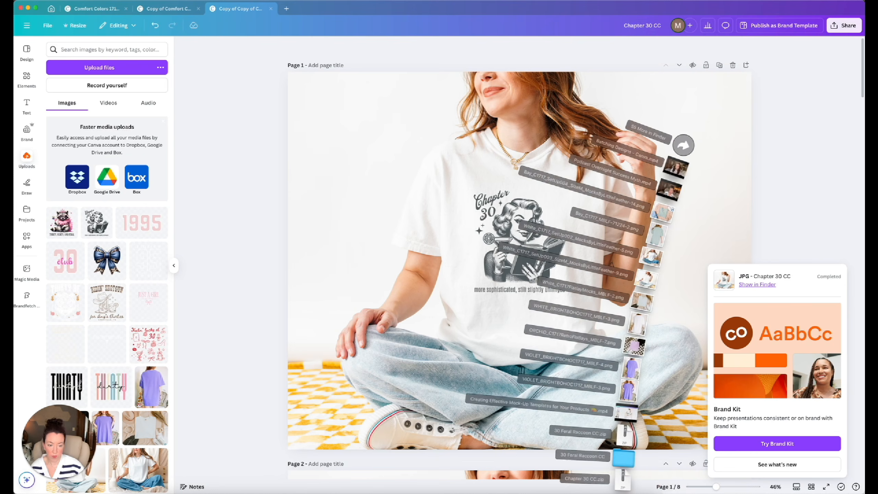
left_click(622, 477)
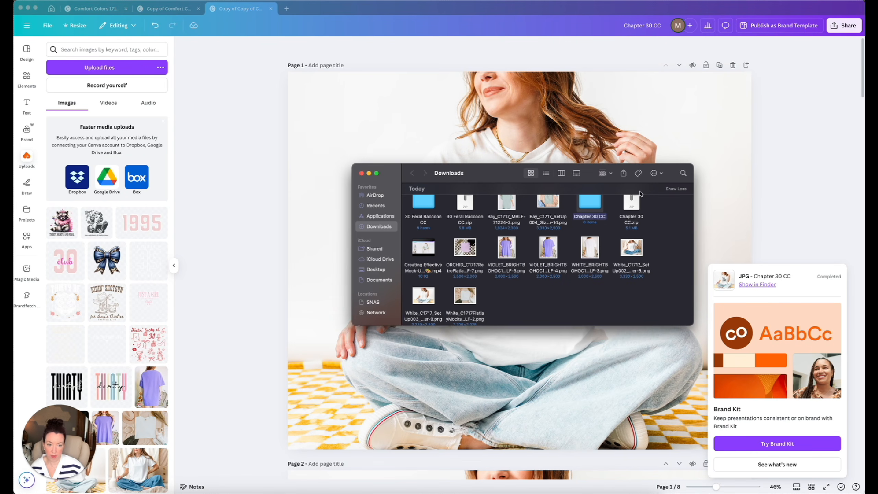
double_click(590, 204)
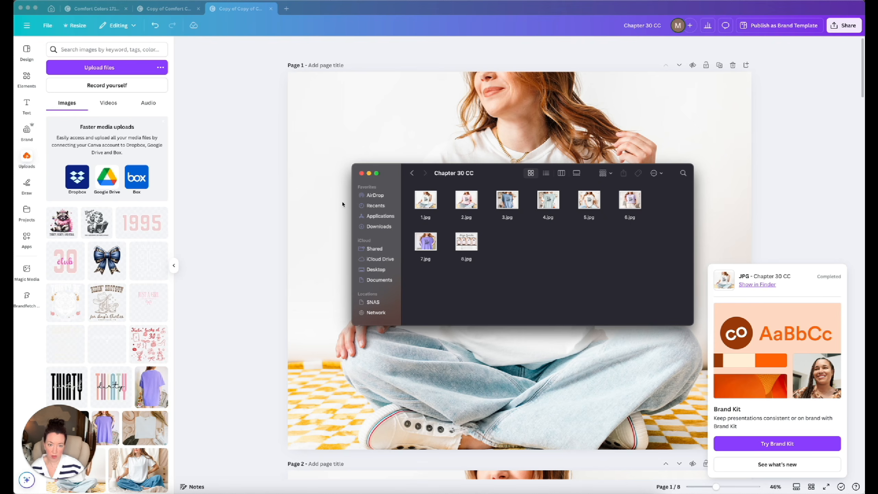
left_click(361, 174)
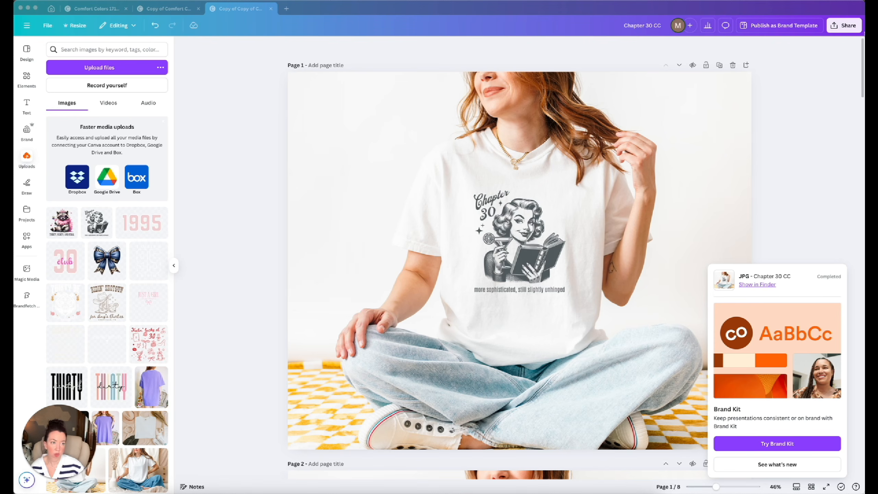
Step: Export all pages as an MP4 video and save "Chapter 30 CC.mp4" in the "Chapter 30 CC" folder
left_click(837, 24)
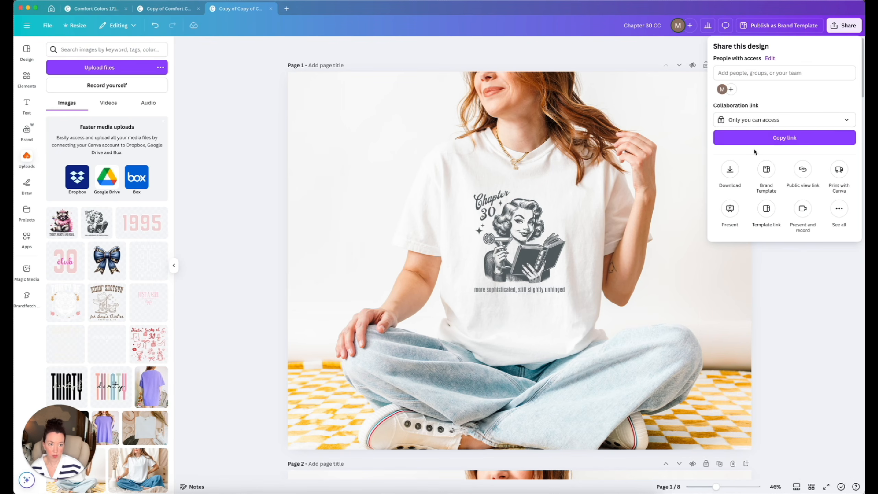
left_click(730, 169)
left_click(777, 77)
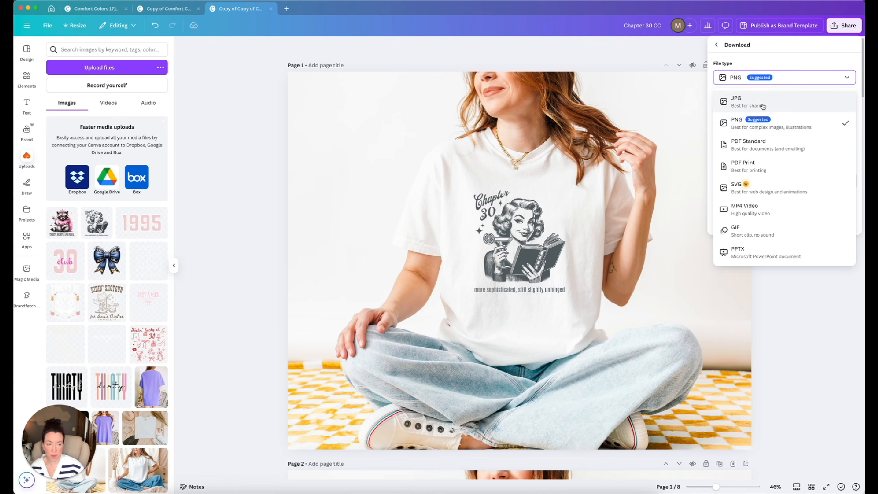
left_click(754, 209)
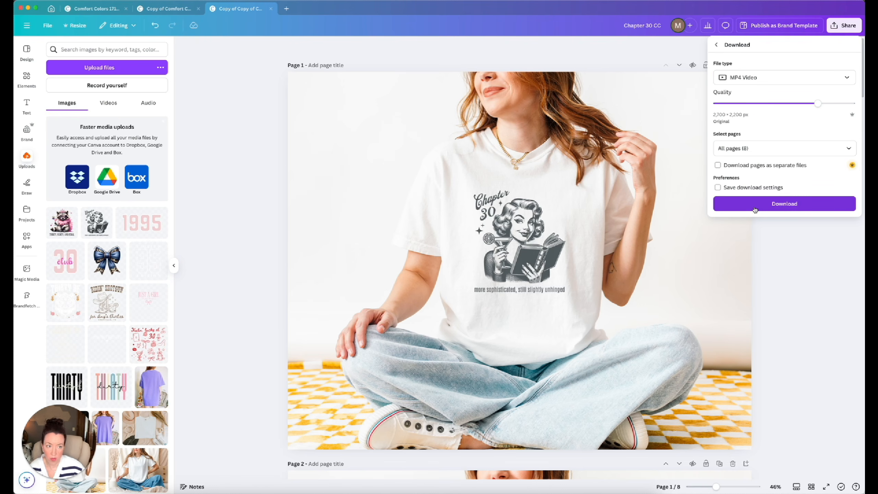
left_click(754, 209)
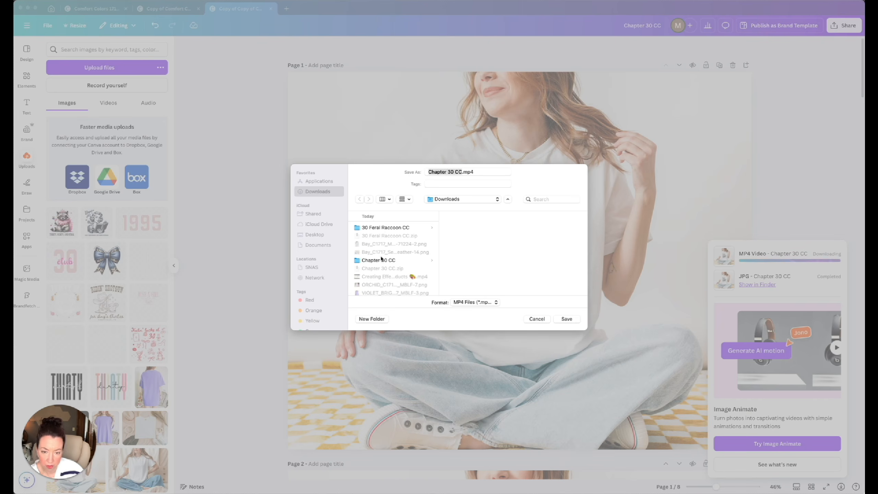
left_click(379, 261)
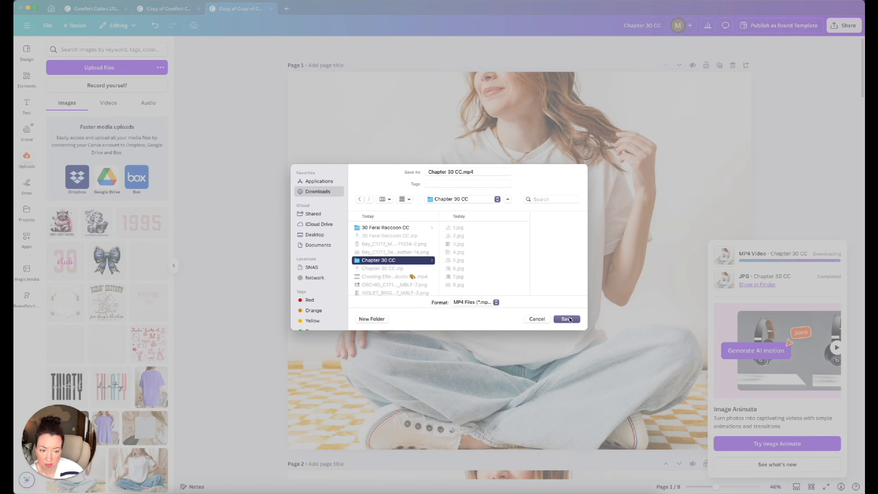
left_click(569, 319)
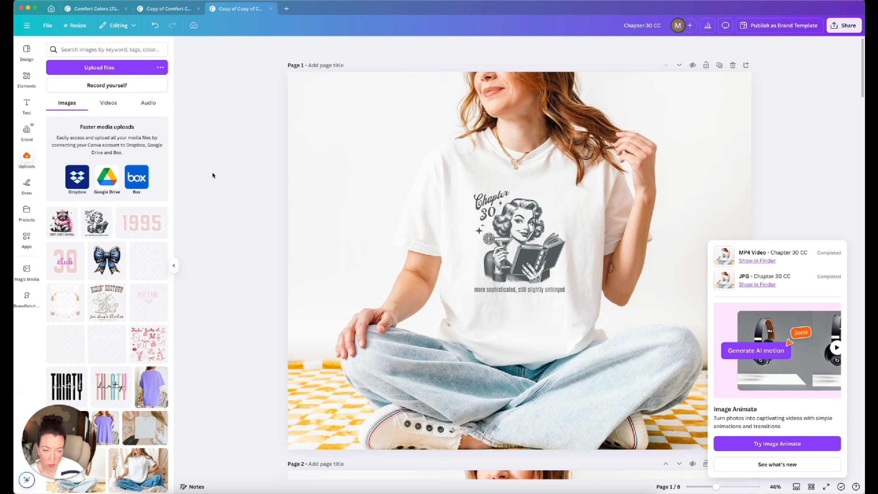
Step: Make a copy of the design and replace page 1's graphic with the uploaded blue leopard-print bow
left_click(48, 25)
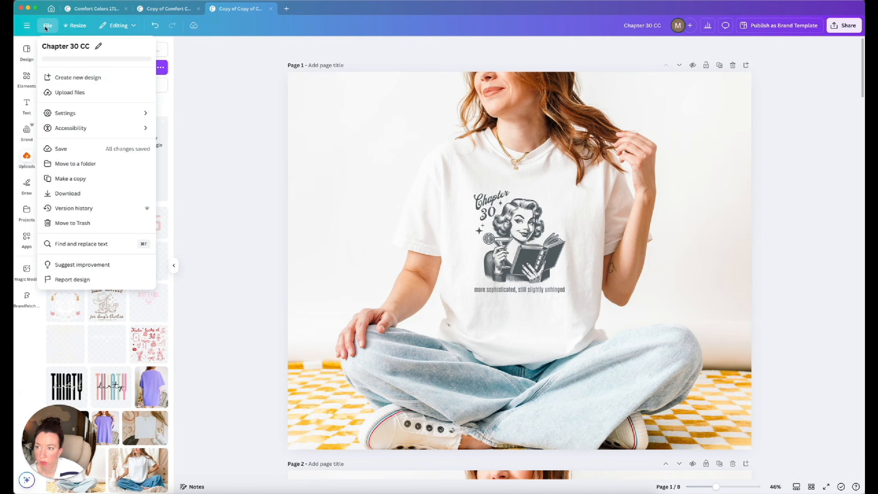
left_click(81, 178)
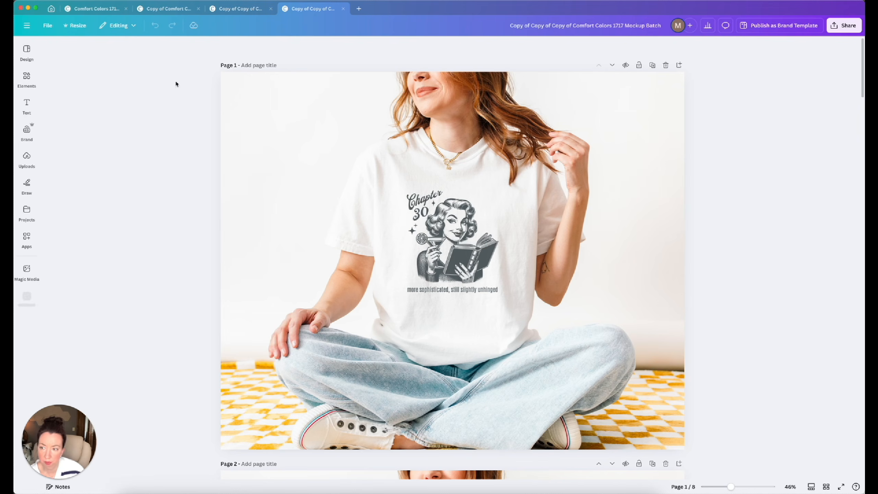
left_click(26, 157)
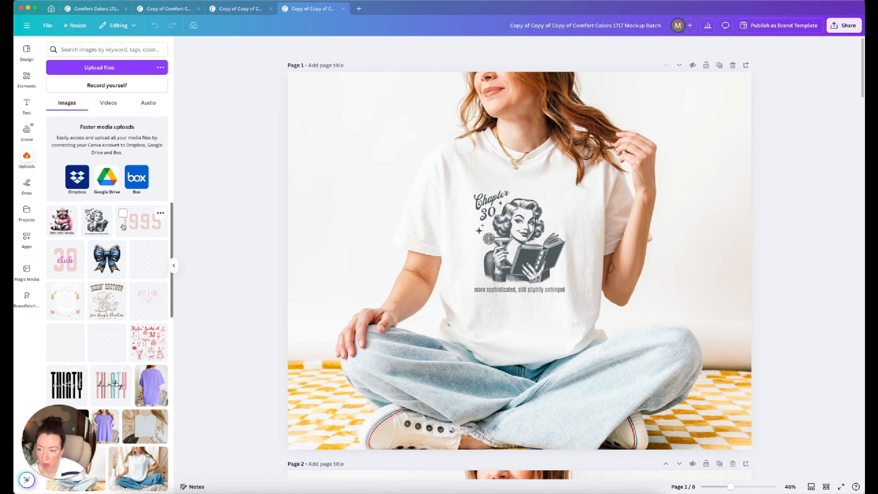
scroll(123, 226, "down", 1)
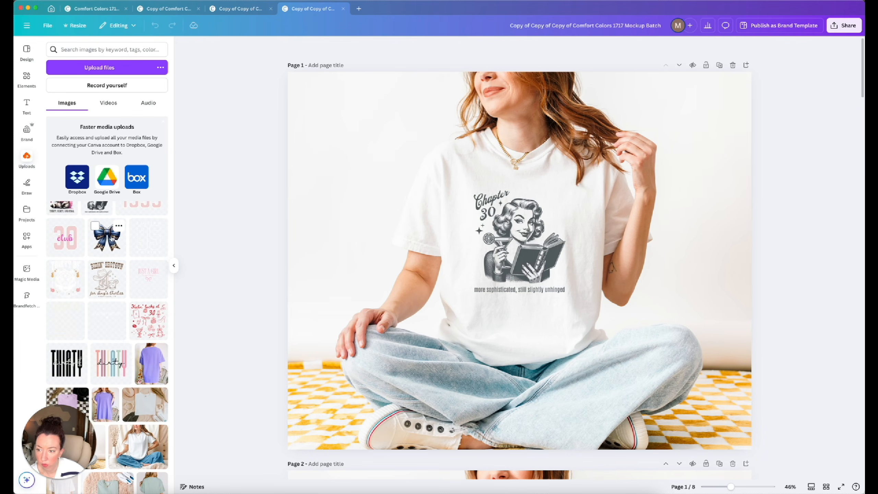
left_click_drag(105, 238, 541, 234)
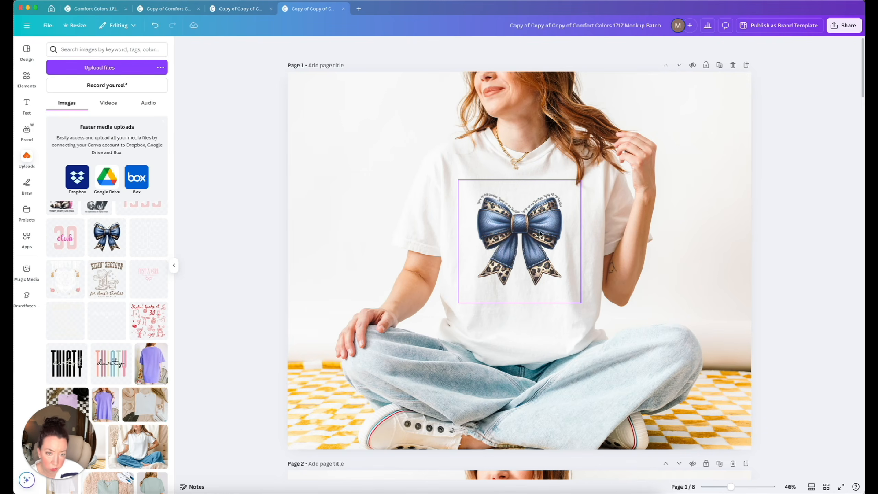
Step: Enlarge the bow graphic on page 1's white shirt and recentre it on the chest
left_click(525, 253)
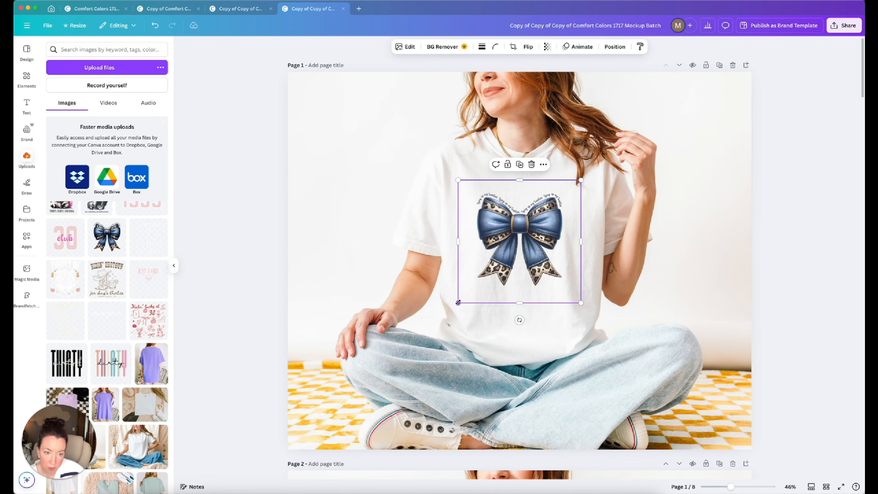
left_click_drag(458, 302, 443, 318)
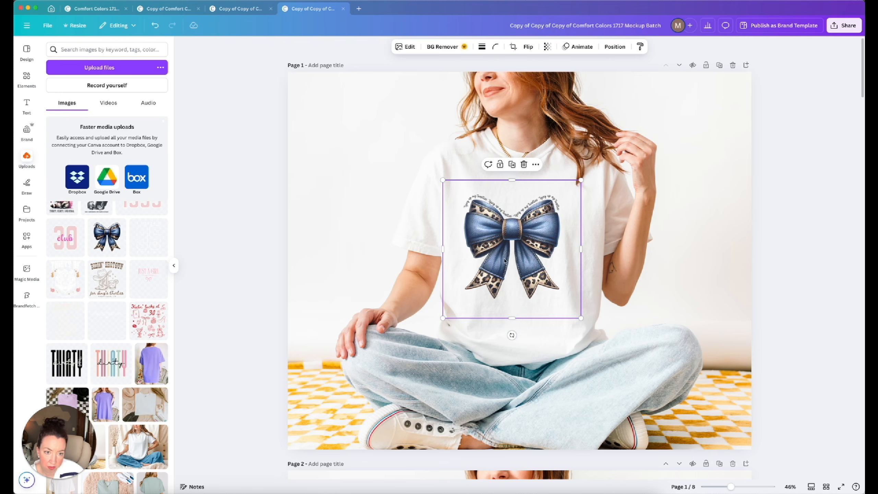
left_click_drag(505, 261, 514, 259)
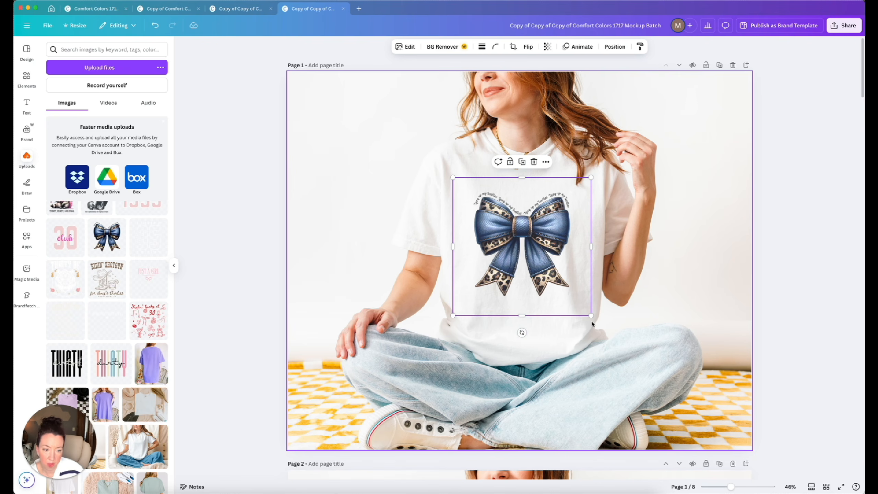
Step: Fine-tune the bow's size and position on page 1, and replace page 2's Chapter 30 graphic with the uploaded bow
left_click_drag(591, 316, 595, 322)
left_click_drag(551, 297, 549, 297)
scroll(535, 312, "down", 10)
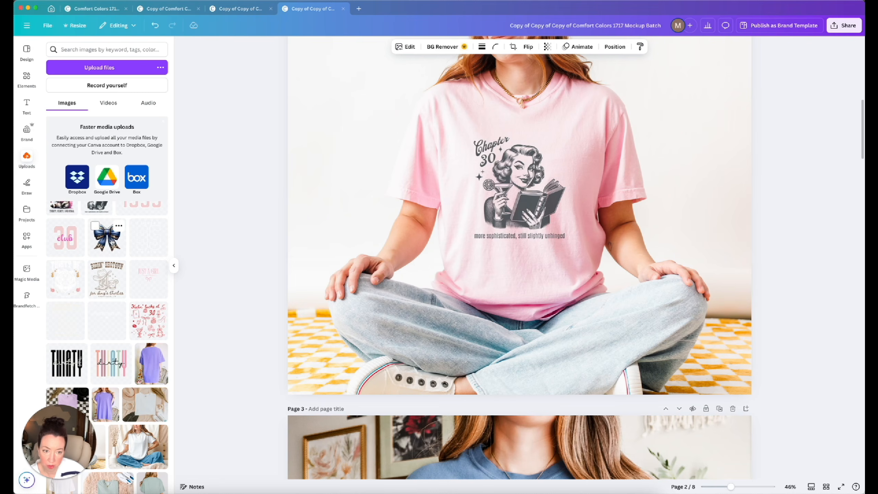
left_click_drag(106, 235, 513, 141)
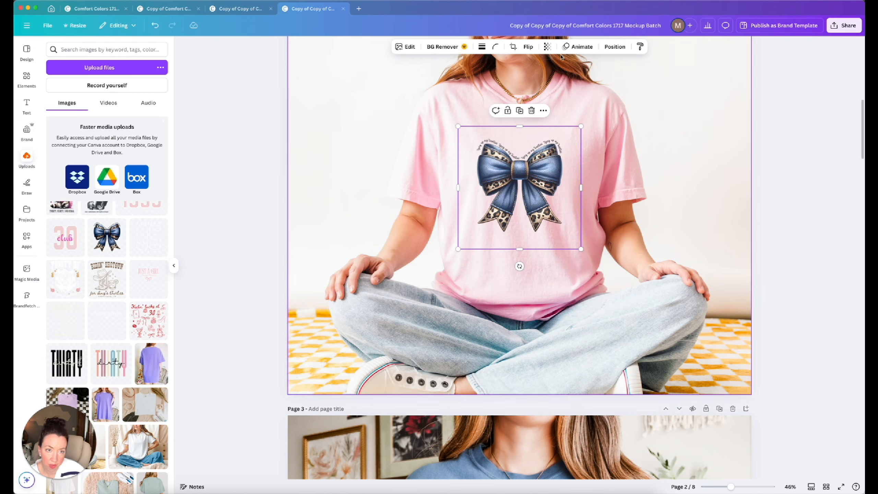
Step: Check the bow's transparency on page 2, then enlarge the bow and centre it on the pink shirt
left_click(547, 46)
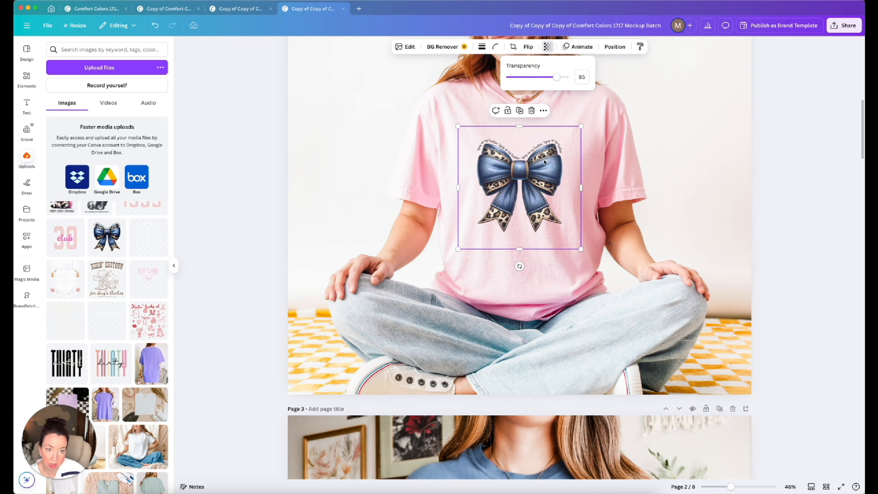
left_click(547, 47)
left_click_drag(458, 249, 445, 262)
left_click_drag(517, 205, 523, 199)
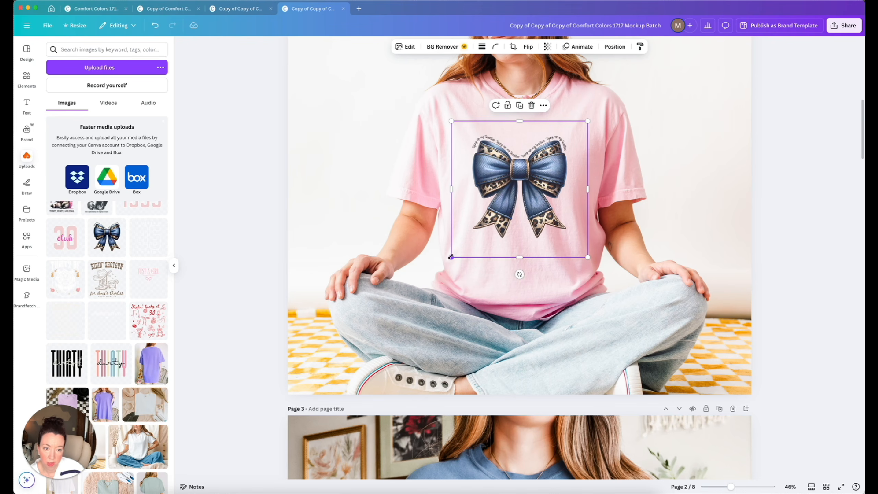
left_click_drag(451, 257, 446, 262)
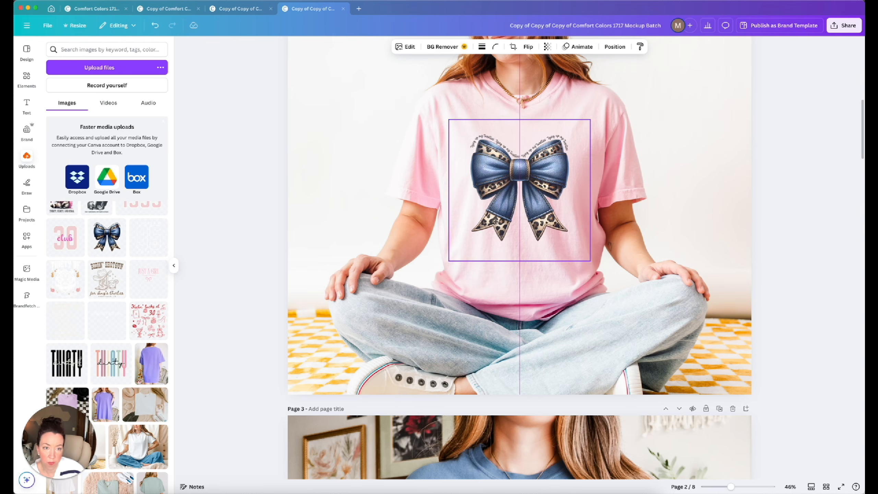
Step: Replace page 3's graphic with the uploaded bow, enlarged and recentred on the blue shirt's chest
scroll(410, 224, "down", 10)
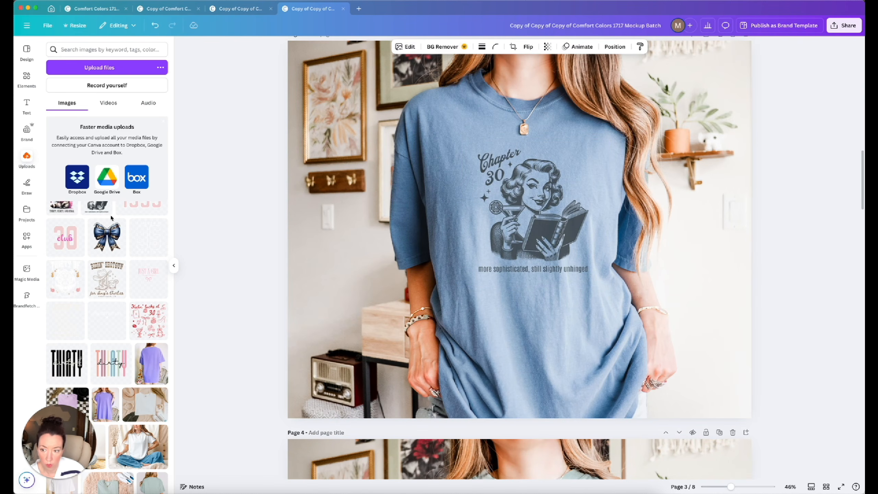
left_click_drag(107, 237, 512, 204)
left_click(512, 205)
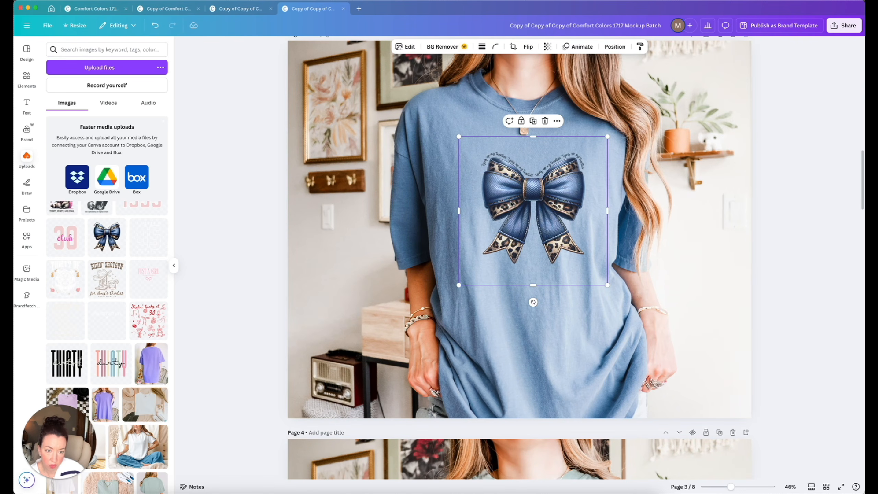
left_click_drag(456, 285, 428, 317)
left_click_drag(498, 252, 511, 246)
Step: Replace page 4's graphic with the bow, enlarged and recentred on the light green shirt
scroll(510, 246, "down", 10)
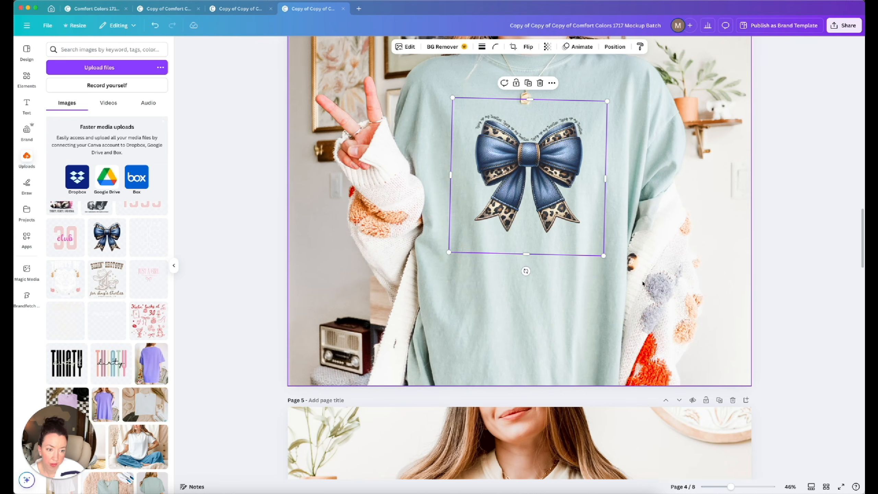
left_click_drag(602, 255, 623, 276)
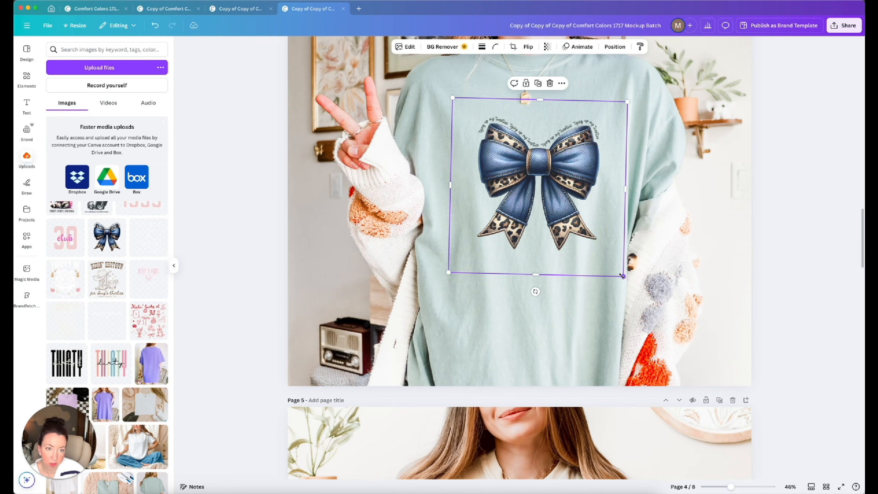
left_click_drag(580, 236, 571, 232)
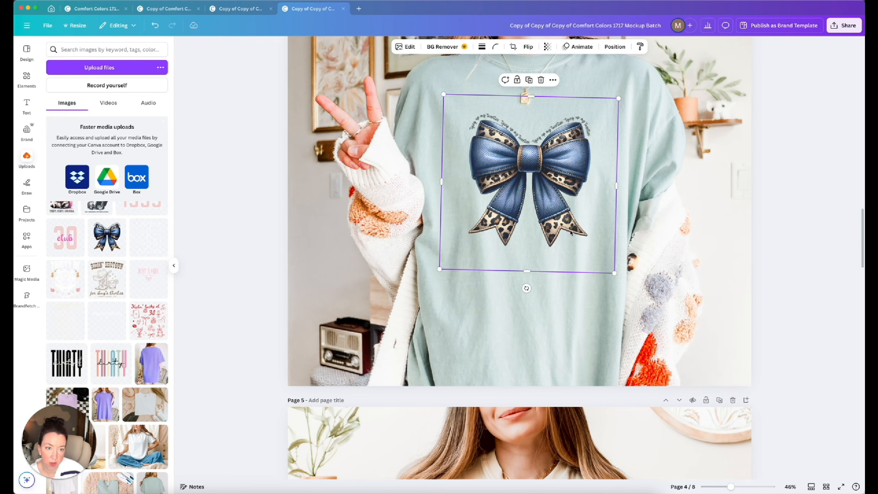
left_click_drag(615, 273, 624, 280)
Step: Replace page 5's graphic with the uploaded bow, enlarged and recentred on the ivory shirt
scroll(623, 280, "down", 10)
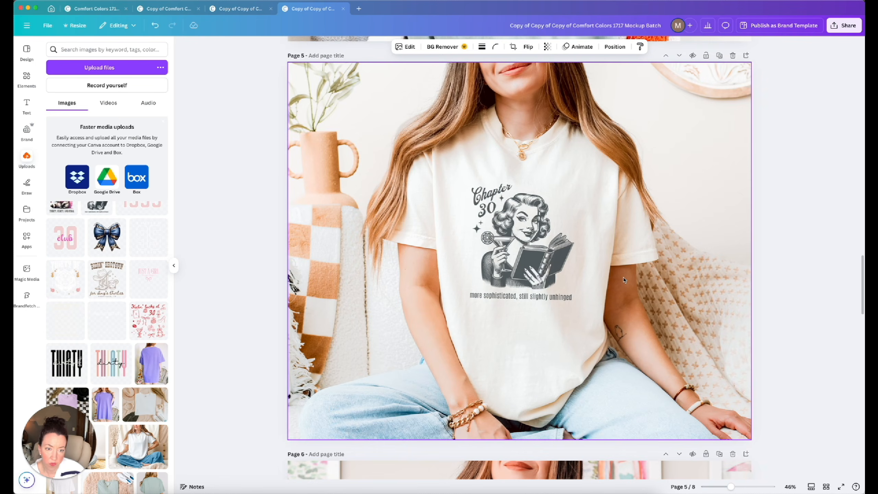
mouse_move(107, 243)
left_click_drag(107, 239, 512, 241)
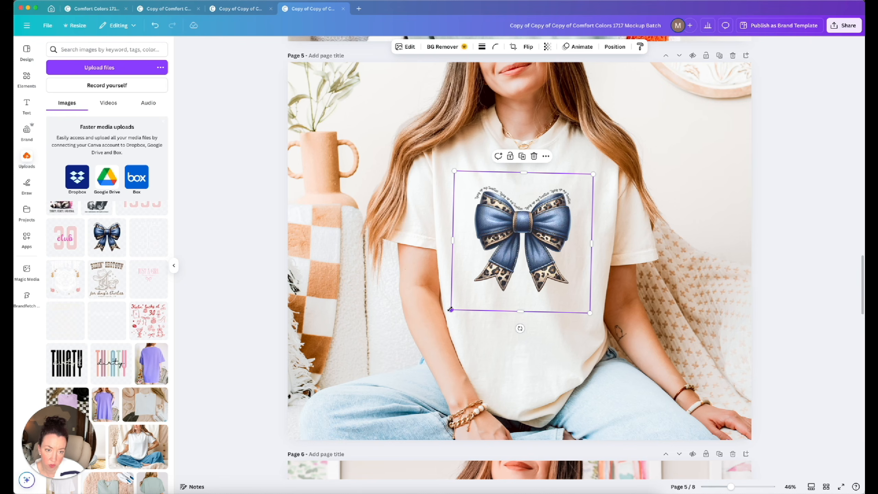
left_click_drag(450, 309, 432, 328)
left_click_drag(476, 279, 486, 274)
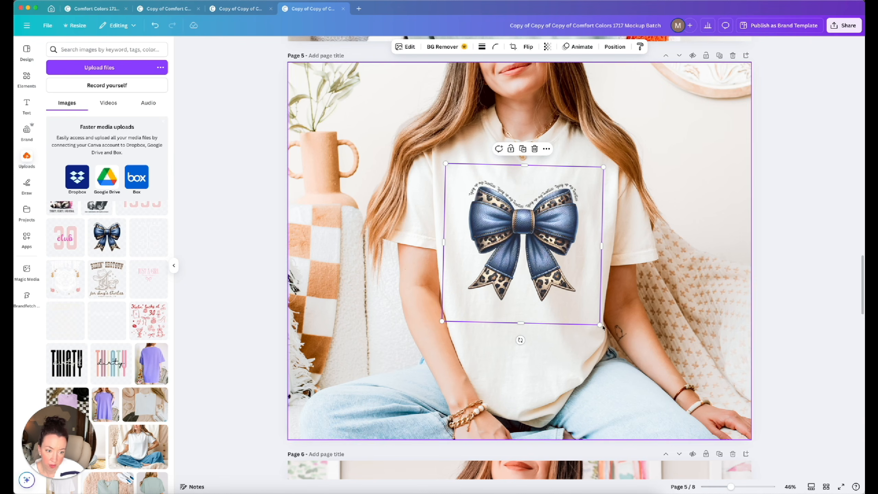
left_click_drag(600, 325, 604, 330)
Step: Replace the Chapter 30 graphics on page 6's lilac shirt and page 7's violet shirt with the uploaded bow
scroll(604, 329, "down", 7)
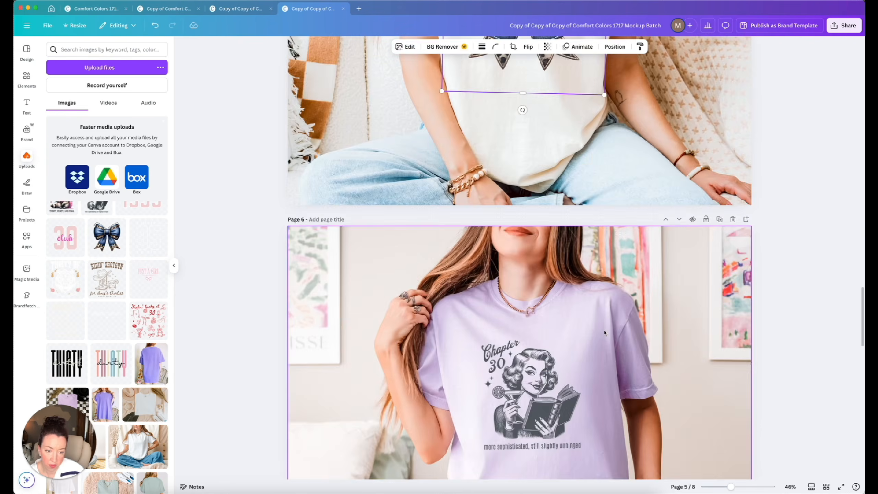
left_click_drag(106, 238, 502, 223)
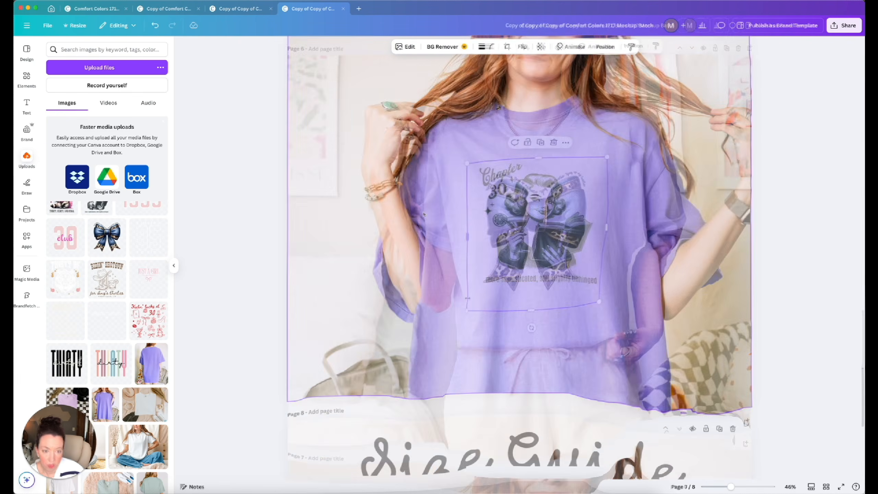
left_click_drag(106, 238, 477, 238)
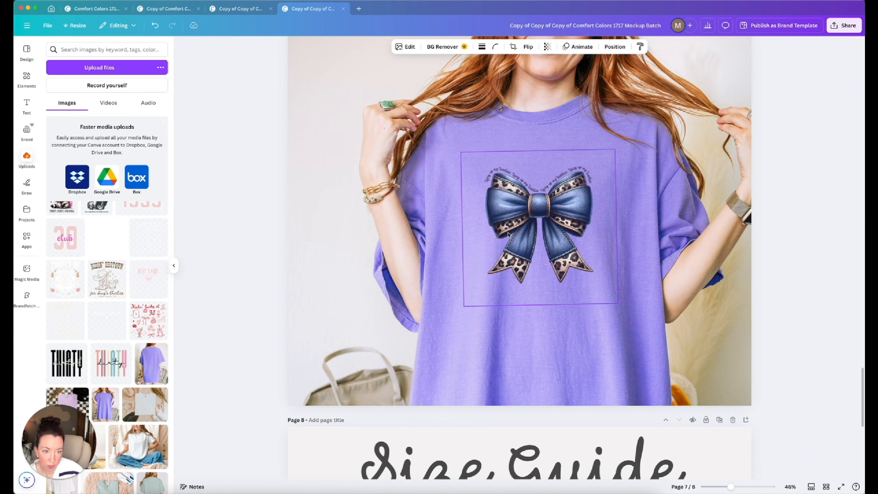
left_click(507, 235)
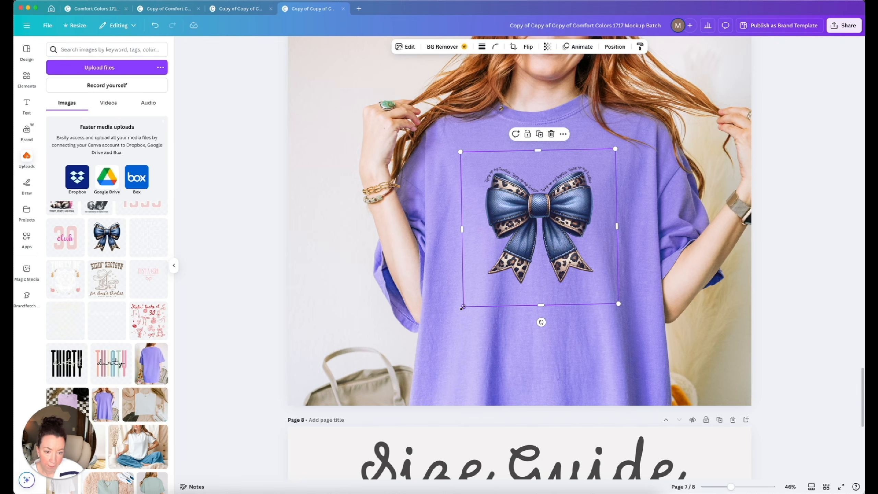
Step: Enlarge the bow on page 7's violet shirt and recentre it on the chest
left_click_drag(463, 306, 427, 340)
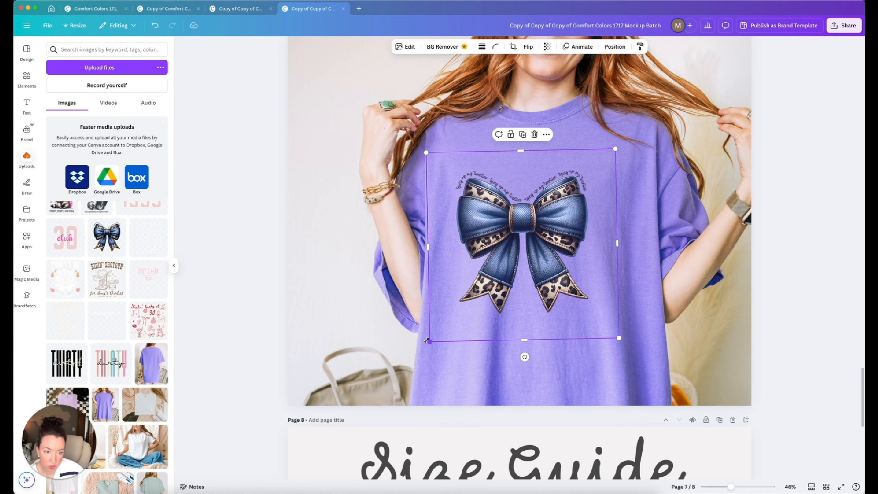
left_click_drag(504, 261, 521, 251)
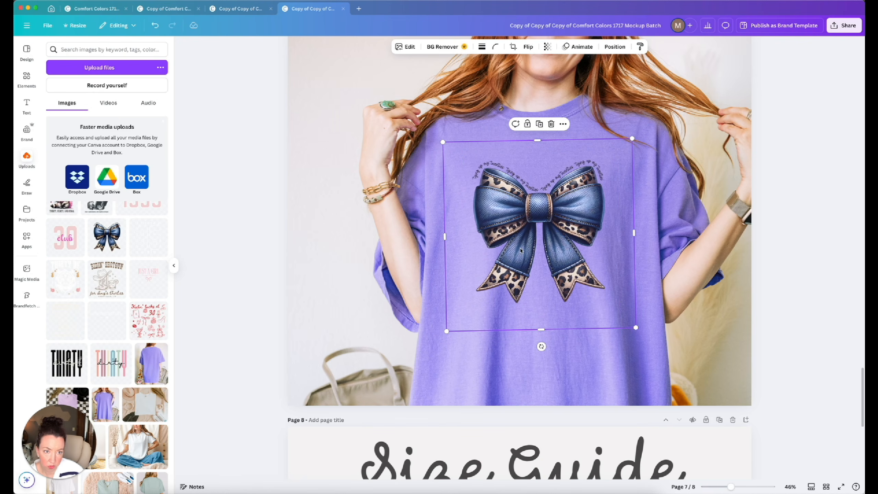
left_click_drag(635, 327, 643, 337)
left_click_drag(541, 273, 539, 272)
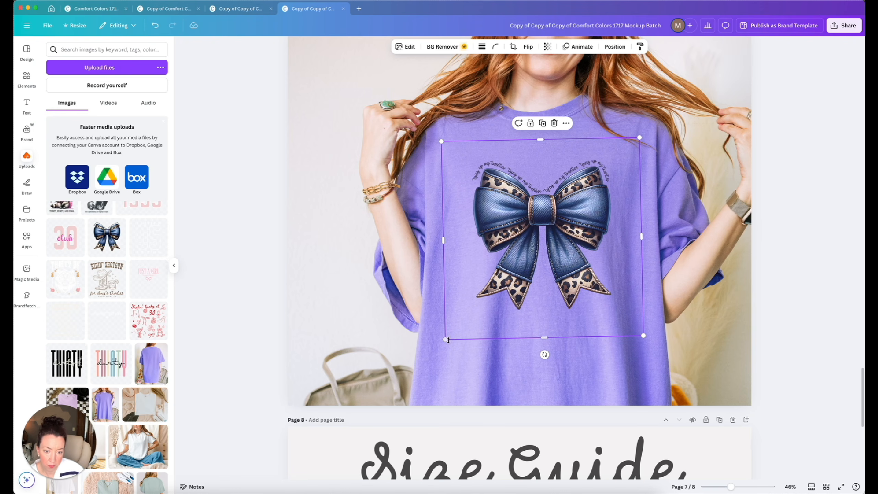
left_click_drag(445, 339, 444, 342)
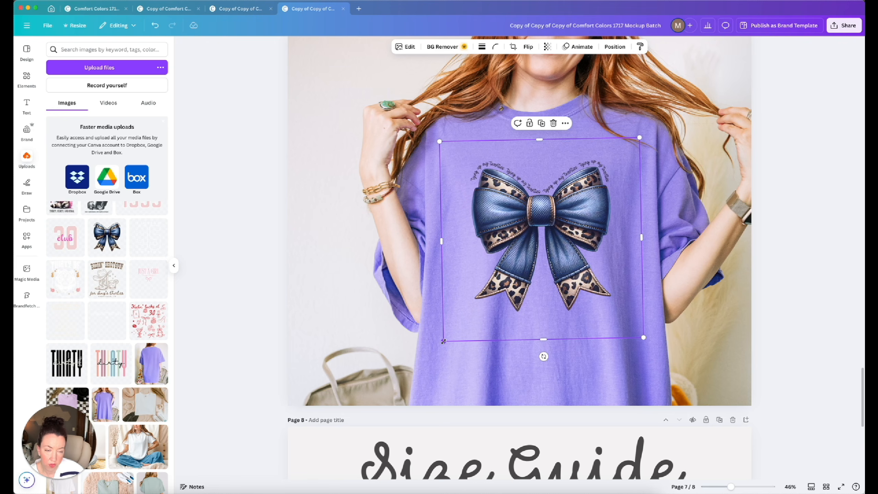
left_click_drag(532, 284, 533, 281)
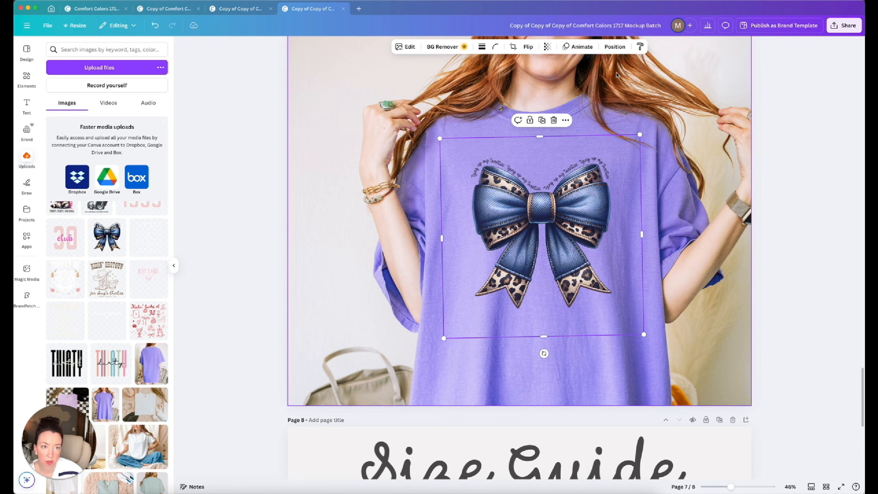
Step: Rename the design as "Denim bow 30s CC"
left_click(540, 27)
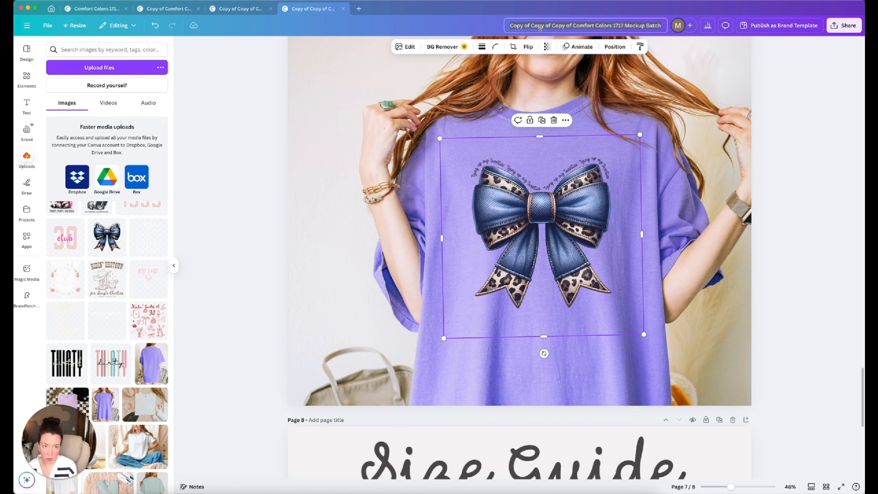
type("Denim bow")
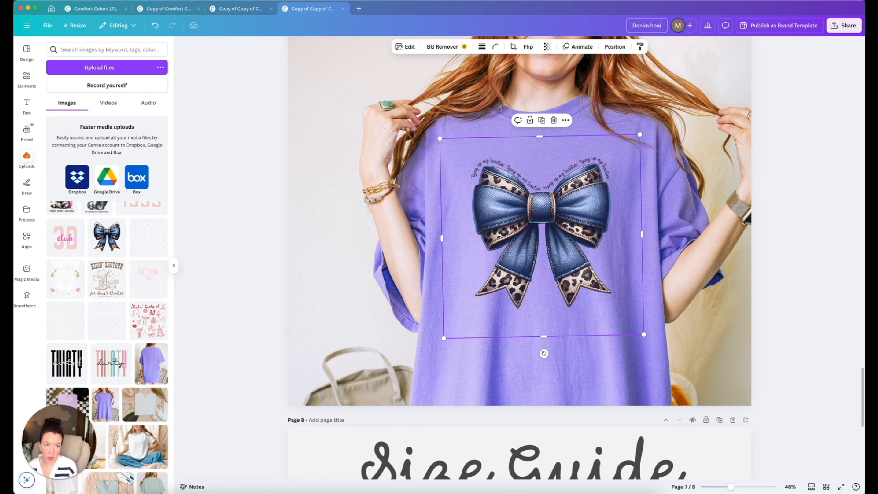
type(" 30s")
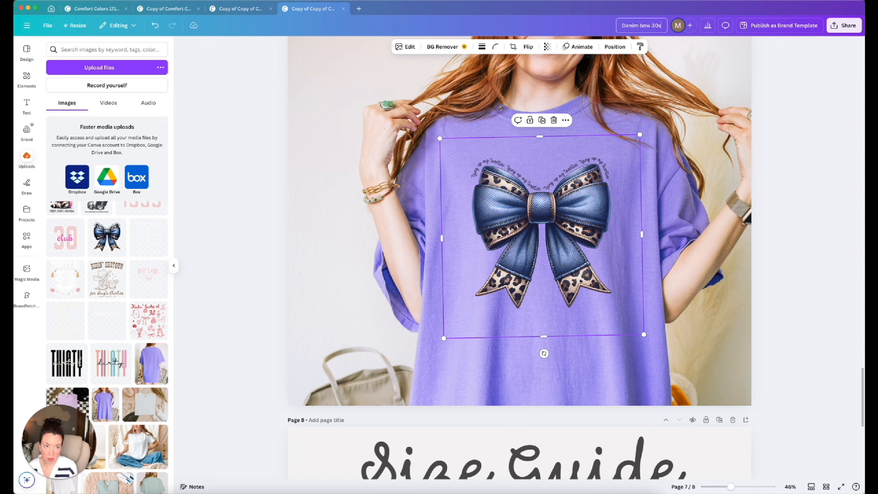
type(" CC")
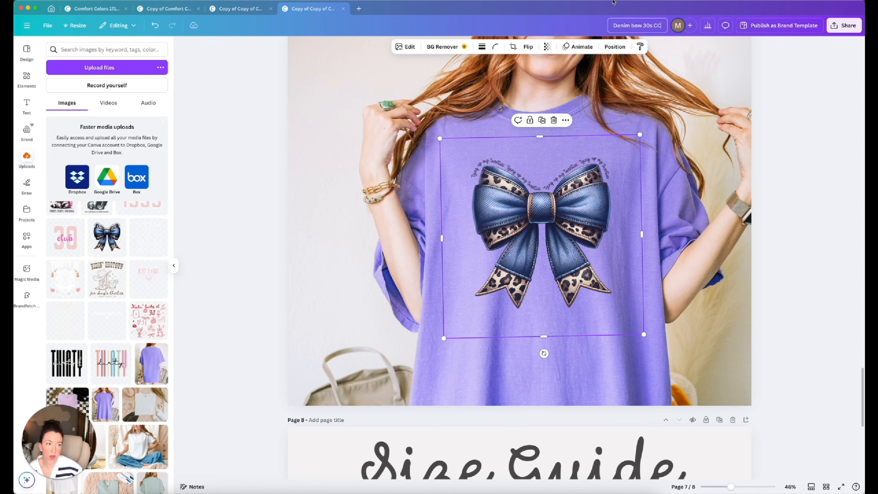
Step: Export the design as JPG to "Denim bow 30s CC.zip" in Downloads and extract the archive
left_click(843, 26)
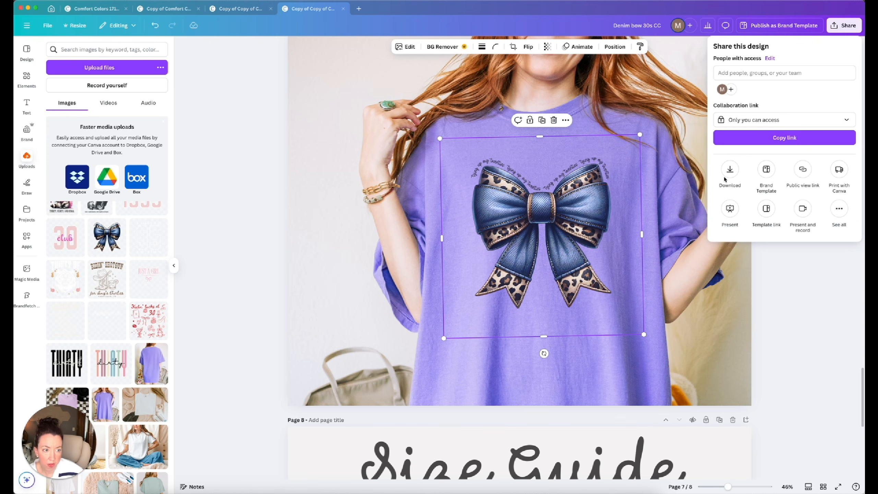
left_click(726, 175)
left_click(751, 79)
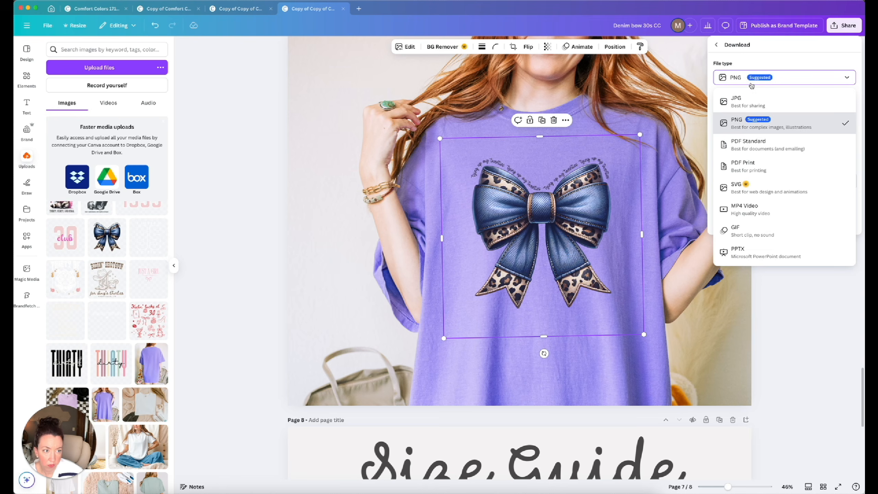
left_click(748, 105)
left_click(784, 231)
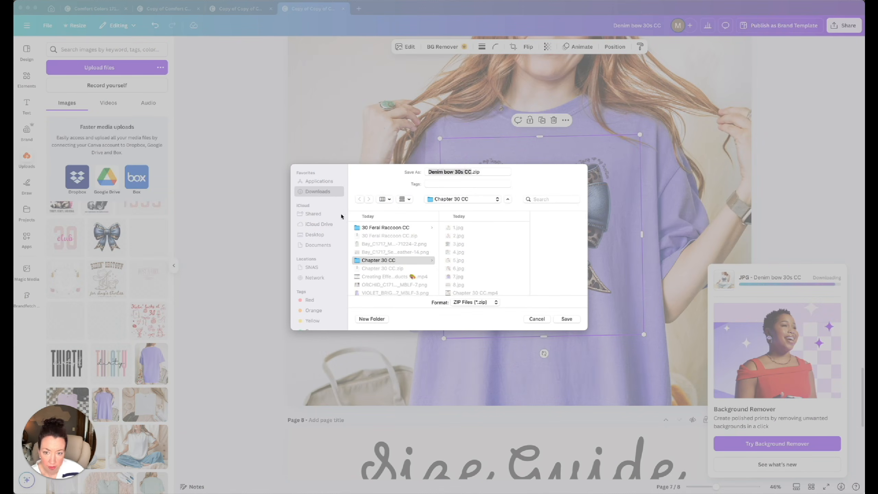
left_click(315, 192)
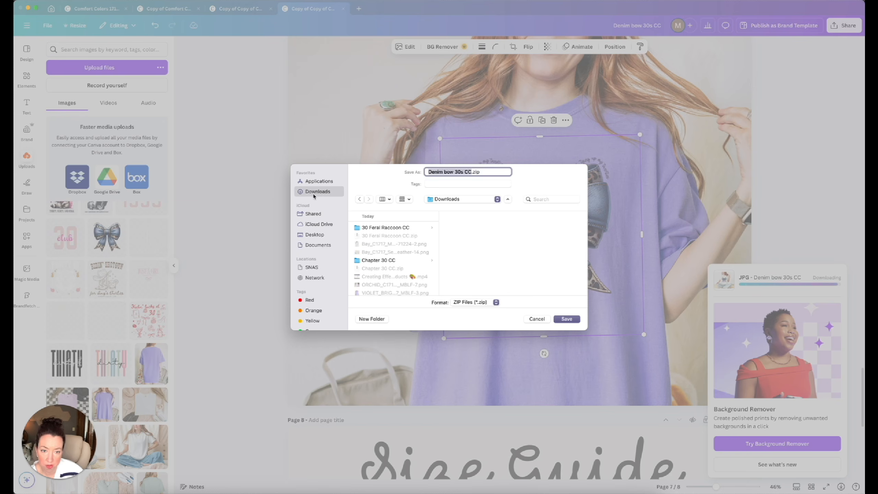
left_click(558, 319)
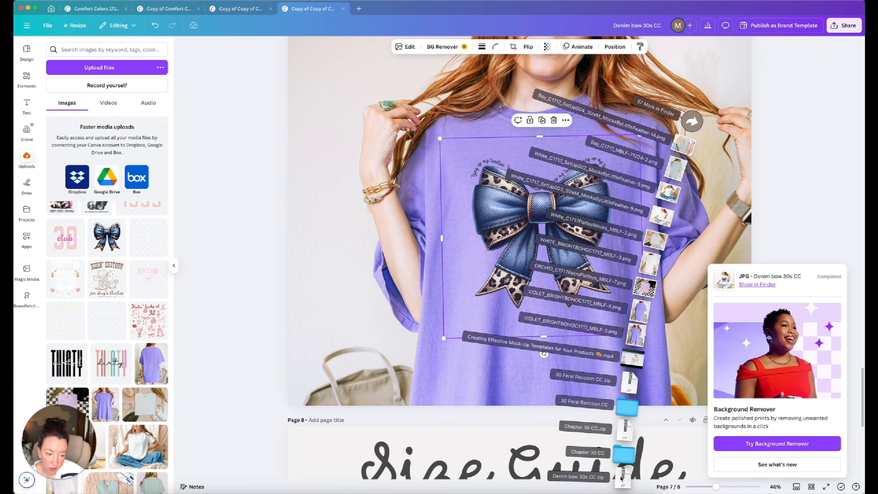
left_click(622, 477)
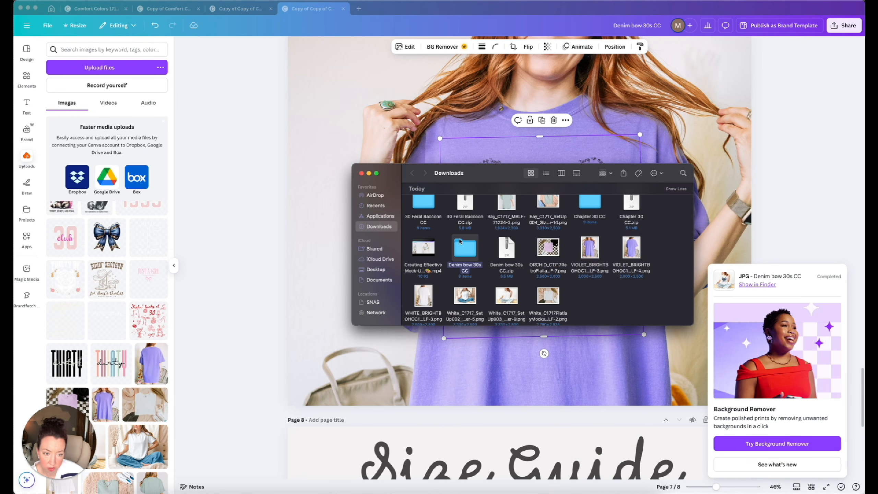
left_click(830, 72)
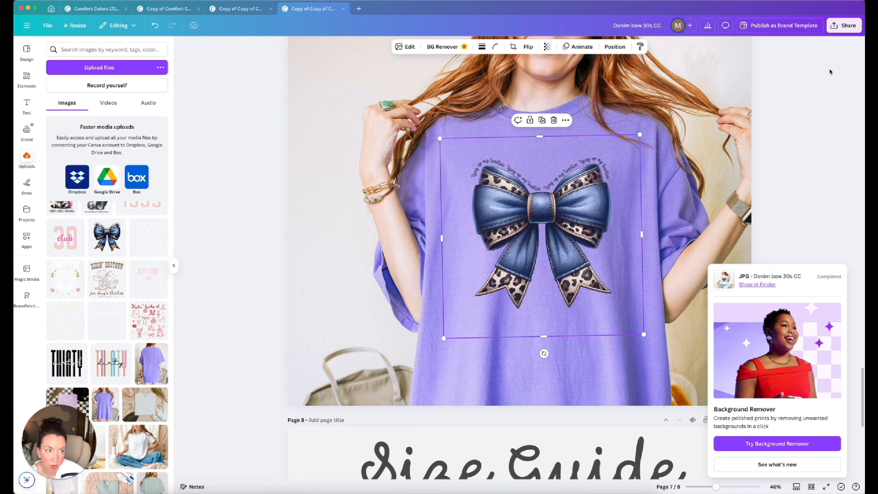
Step: Export the design as an MP4 video into the "Denim bow 30s CC" folder in Downloads
left_click(842, 28)
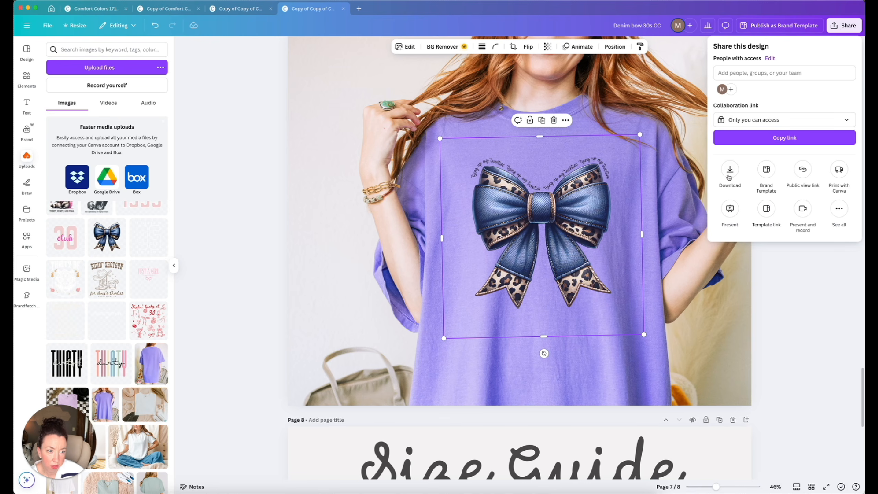
left_click(729, 173)
left_click(740, 75)
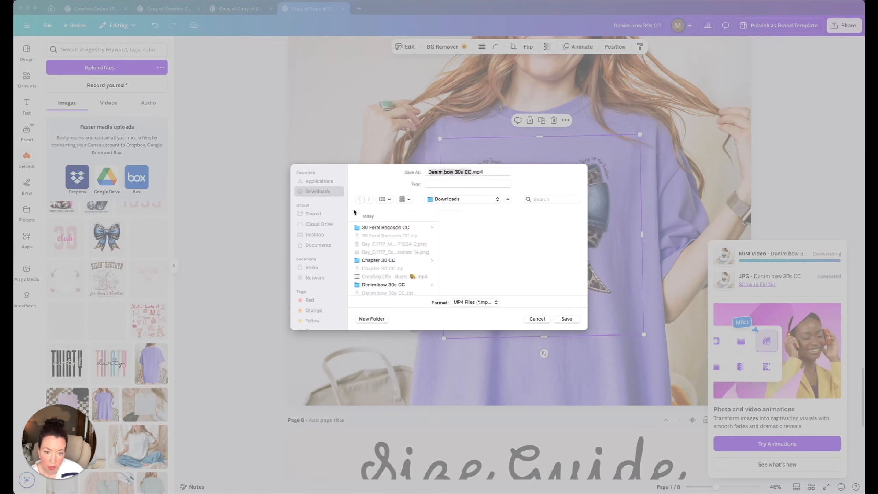
left_click(380, 285)
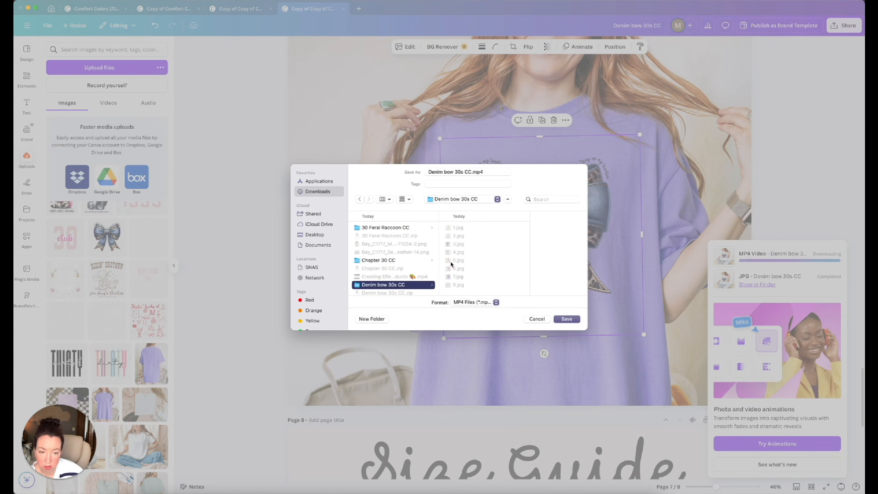
left_click(566, 319)
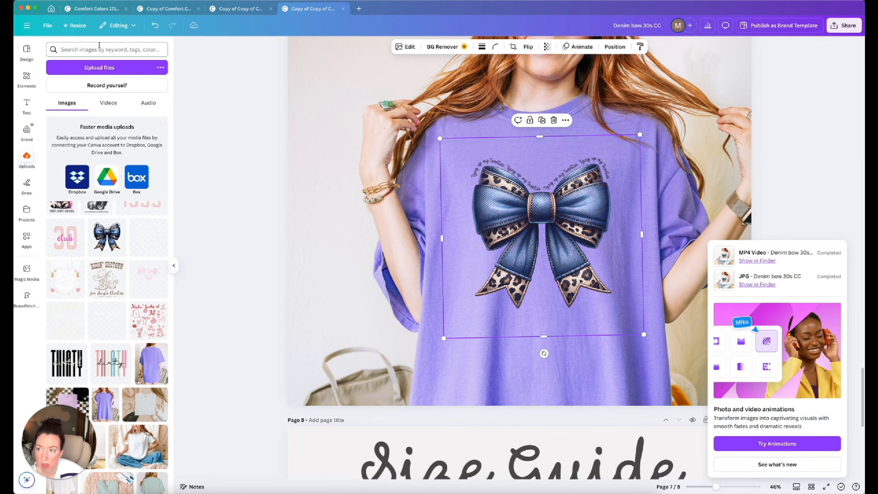
Step: Make a copy of the design and replace the bow on page 1's white shirt with the uploaded pastel "Thirty dirty" graphic
left_click(50, 27)
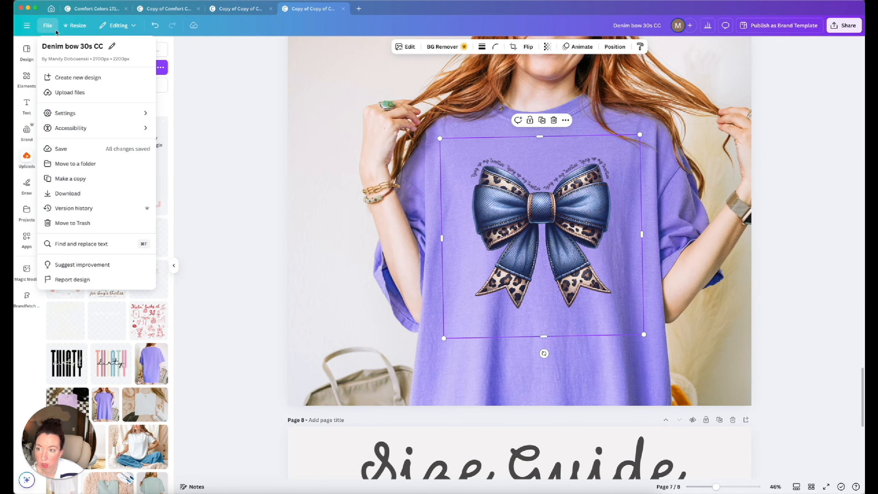
left_click(76, 179)
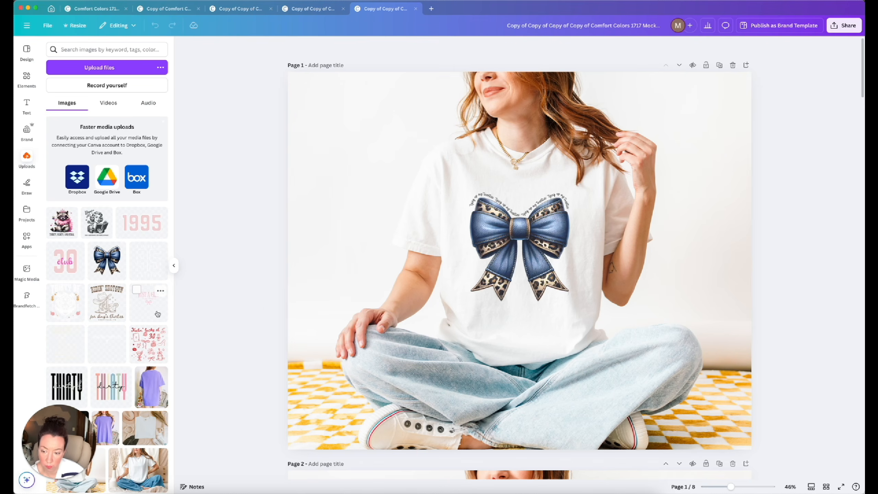
scroll(145, 302, "down", 2)
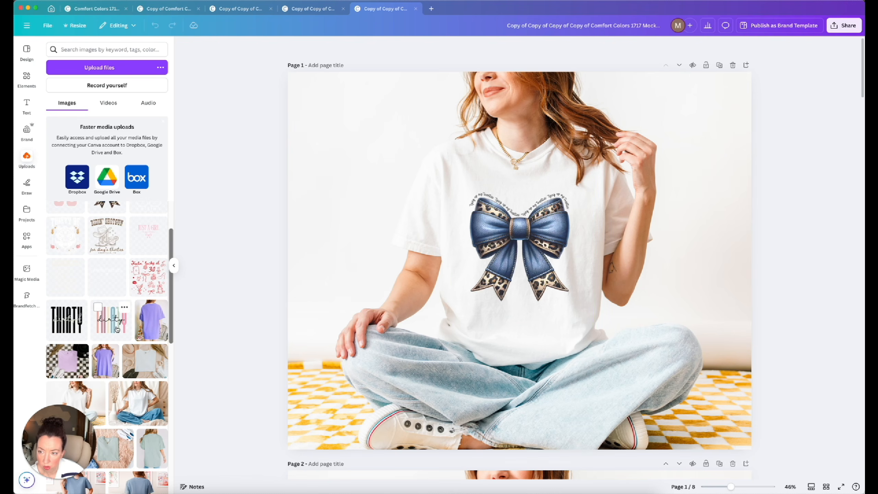
left_click_drag(111, 325, 544, 264)
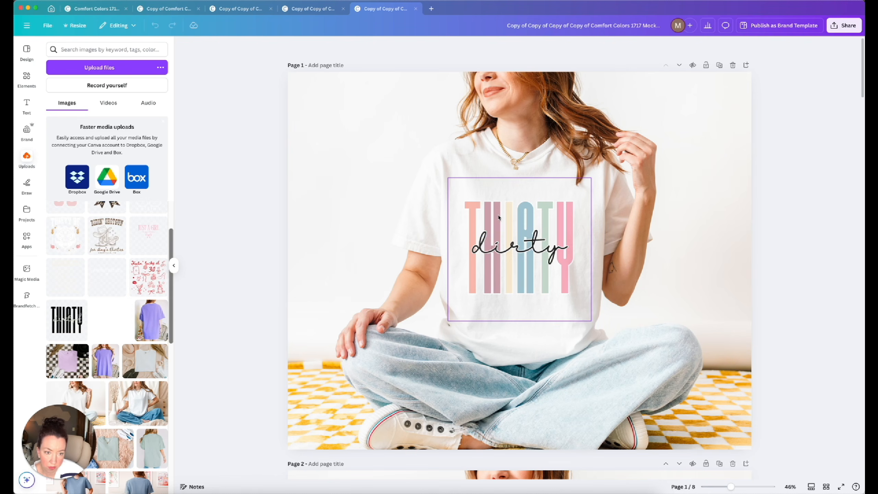
Step: Shrink the "Thirty dirty" graphic on page 1's white shirt slightly and raise it on the chest
left_click(543, 263)
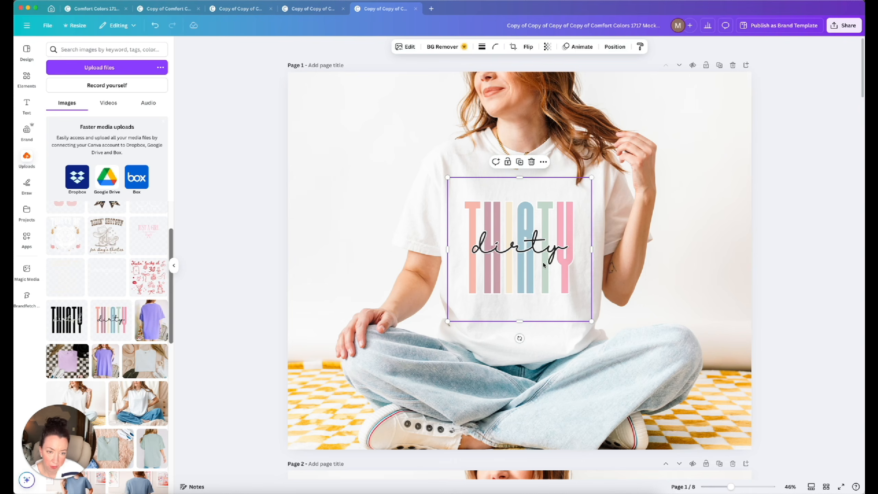
left_click_drag(448, 320, 453, 315)
left_click_drag(523, 283, 521, 271)
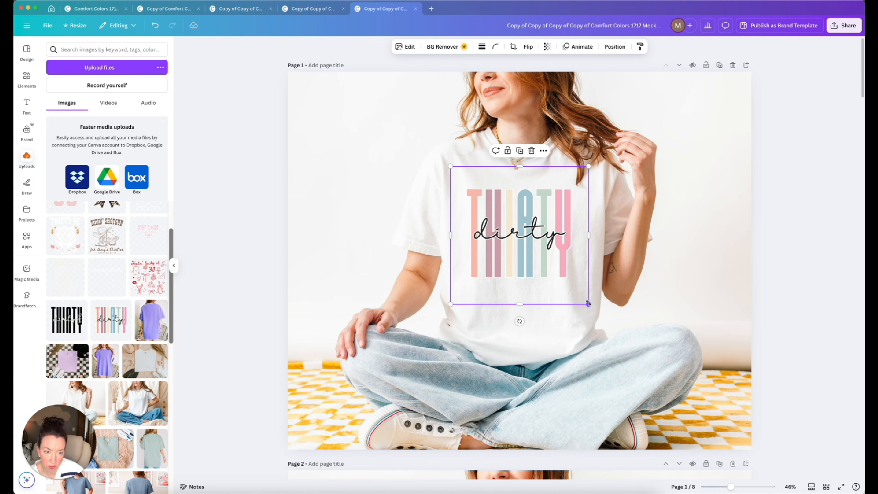
Step: Replace the bows on page 2's pink, page 3's blue and page 4's sage shirts with the pastel "Thirty dirty" graphic
scroll(507, 217, "down", 12)
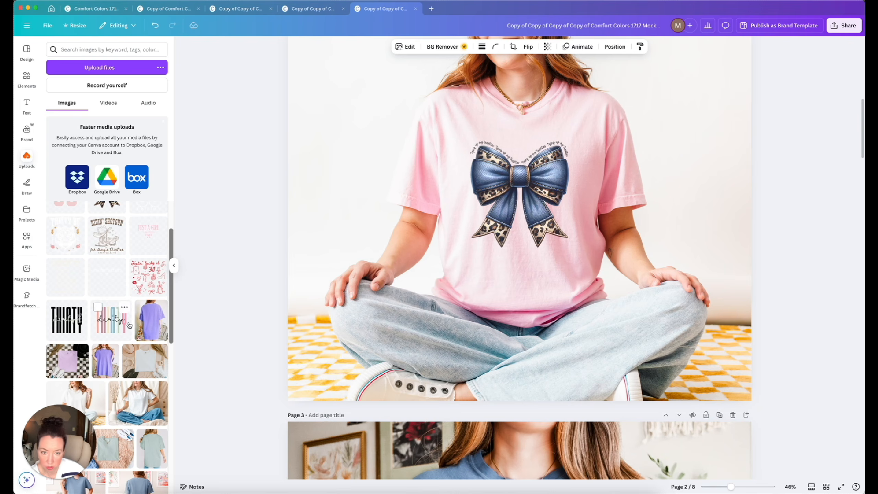
left_click_drag(121, 322, 509, 172)
scroll(509, 173, "down", 7)
scroll(509, 174, "down", 5)
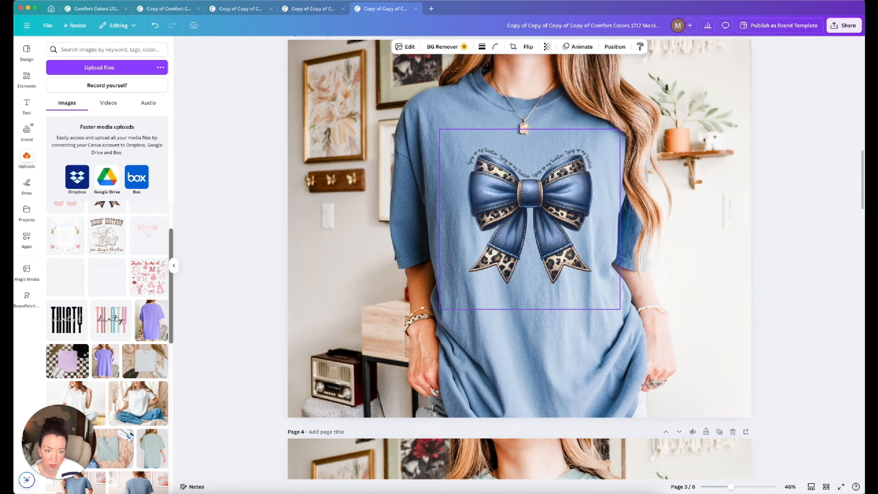
left_click_drag(111, 320, 522, 210)
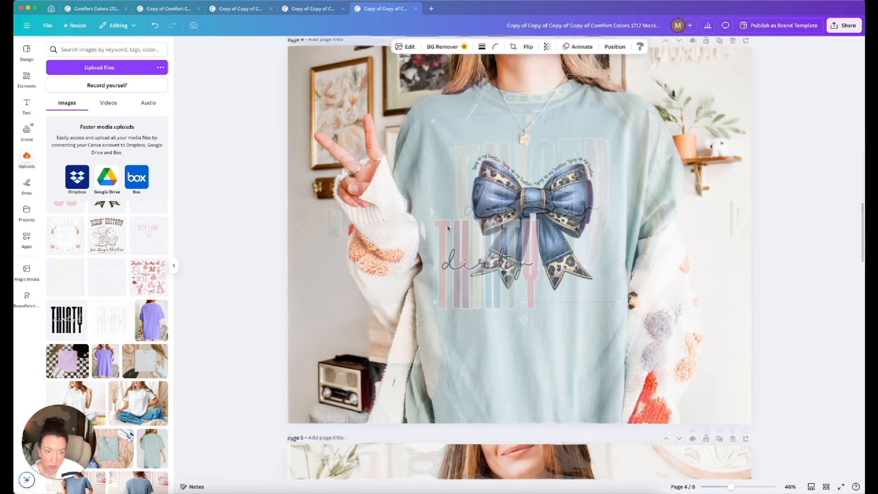
left_click_drag(477, 259, 493, 225)
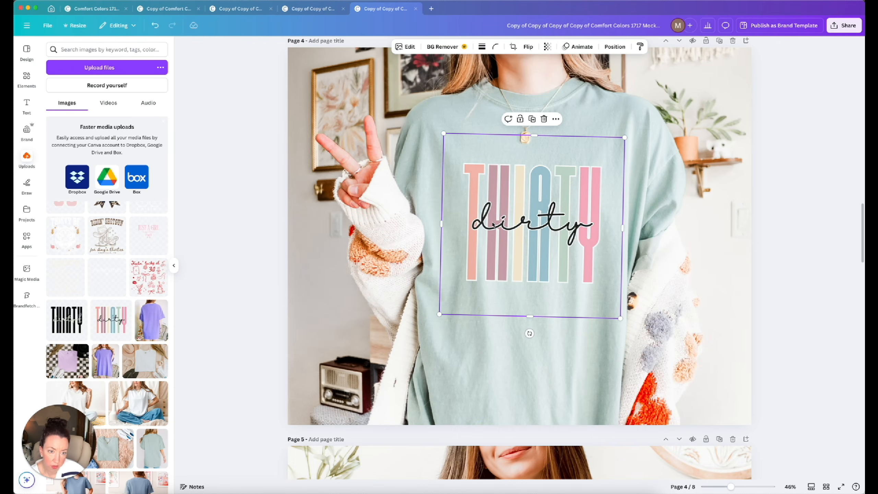
Step: Straighten the graphic on page 4's sage shirt, shrink it slightly and raise it on the chest
left_click_drag(529, 333, 528, 340)
left_click_drag(441, 316, 443, 314)
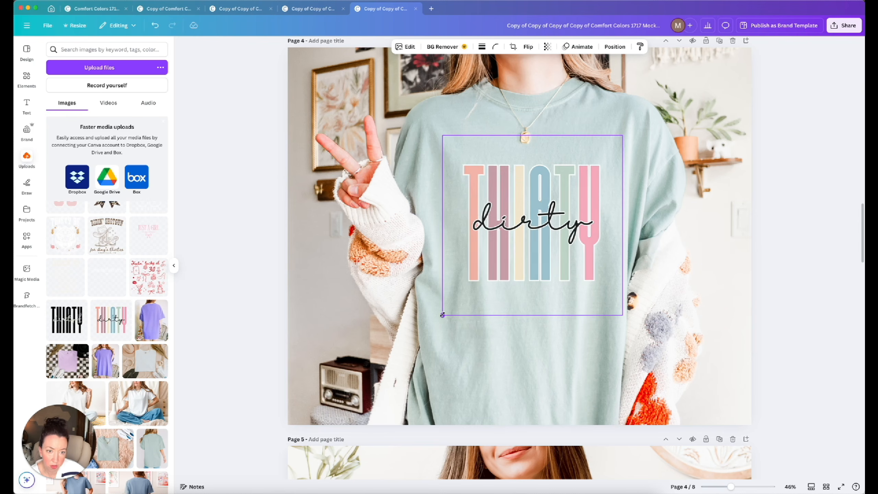
left_click_drag(526, 268, 524, 253)
Step: Put the pastel "Thirty dirty" graphic on page 5's ivory shirt and fine-tune its tilt and height on the chest
scroll(524, 254, "down", 7)
scroll(525, 253, "down", 5)
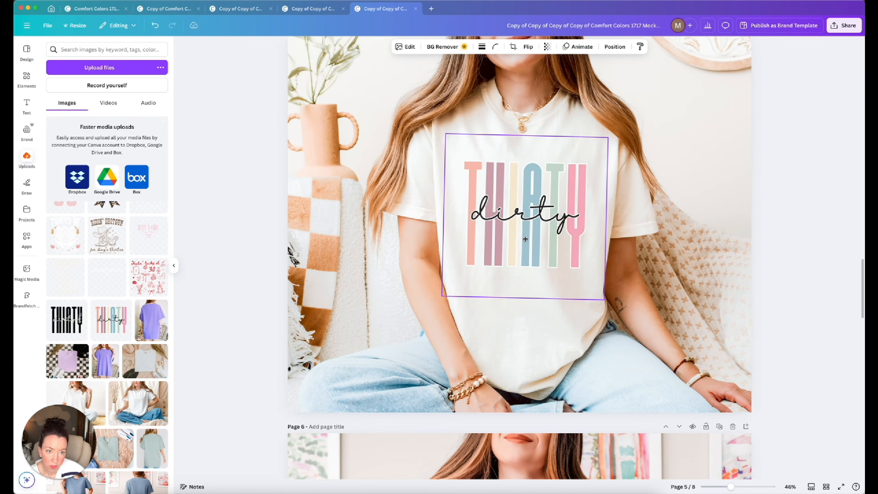
left_click_drag(526, 241, 525, 235)
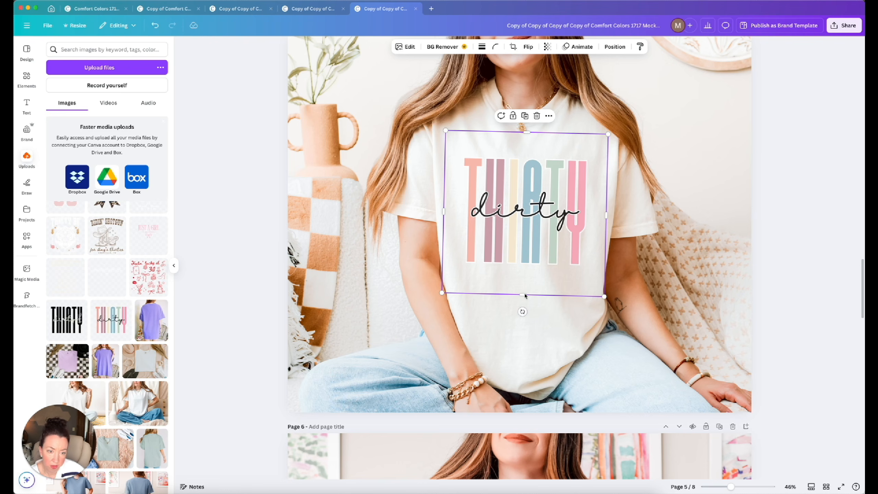
left_click_drag(523, 310, 524, 314)
left_click_drag(525, 260, 525, 263)
Step: Put the pastel "Thirty dirty" graphic on page 7's violet shirt, shrinking it slightly and recentring it on the chest
scroll(525, 263, "down", 10)
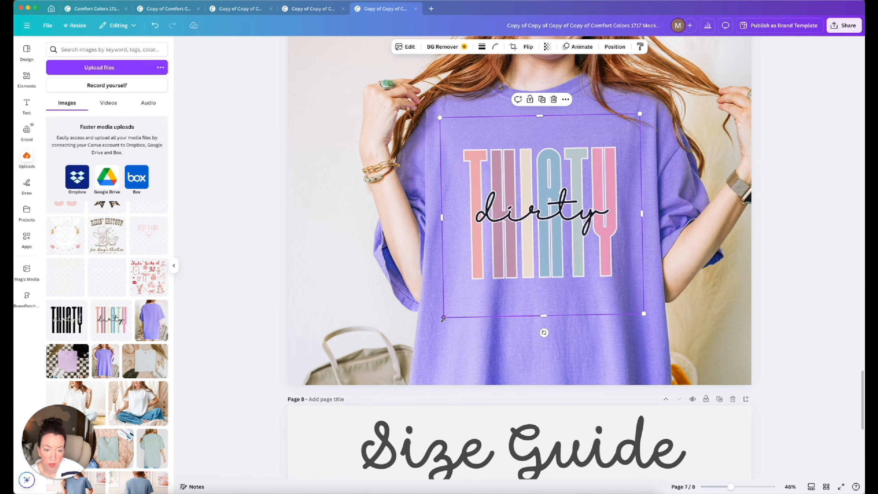
left_click_drag(445, 318, 448, 313)
left_click_drag(525, 254, 522, 253)
Step: Duplicate page 1 with the white shirt mockup
scroll(522, 253, "up", 3)
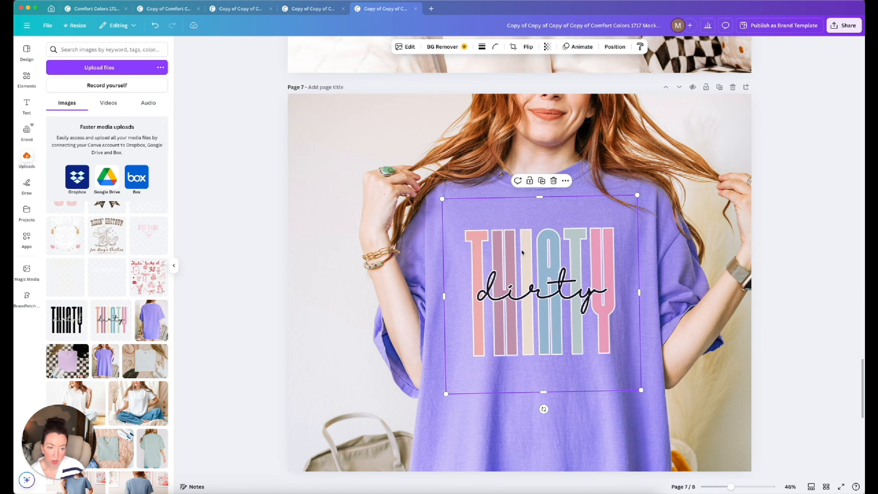
scroll(522, 253, "up", 10)
scroll(522, 253, "up", 20)
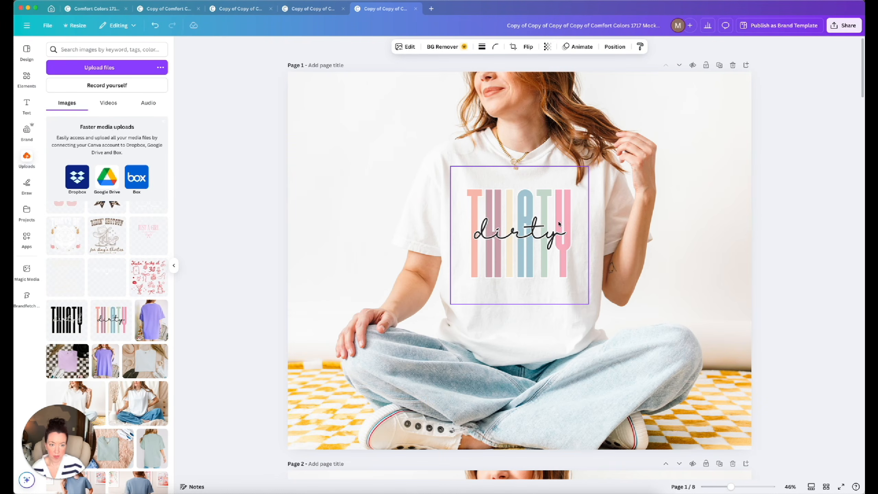
scroll(559, 221, "down", 20)
scroll(559, 222, "up", 18)
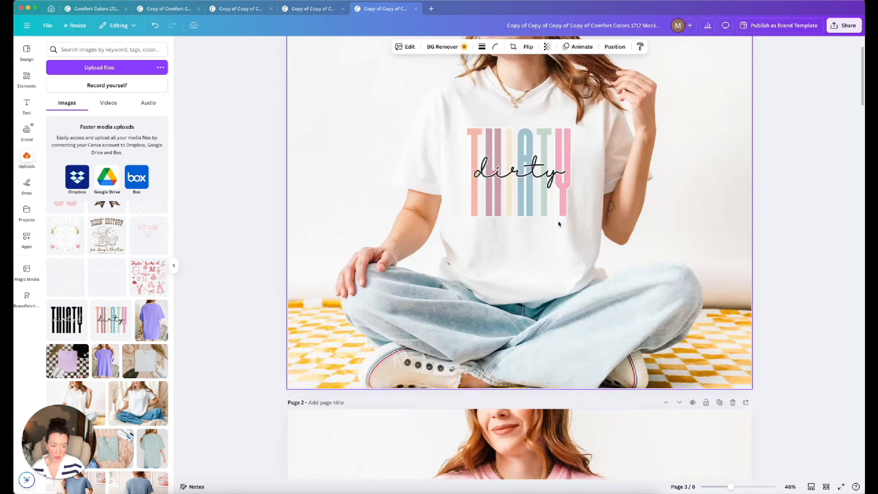
scroll(559, 223, "up", 2)
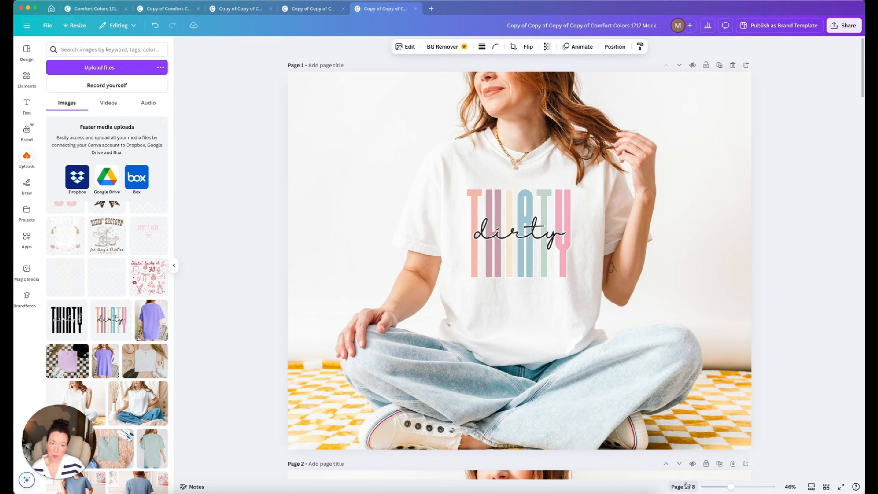
left_click(746, 66)
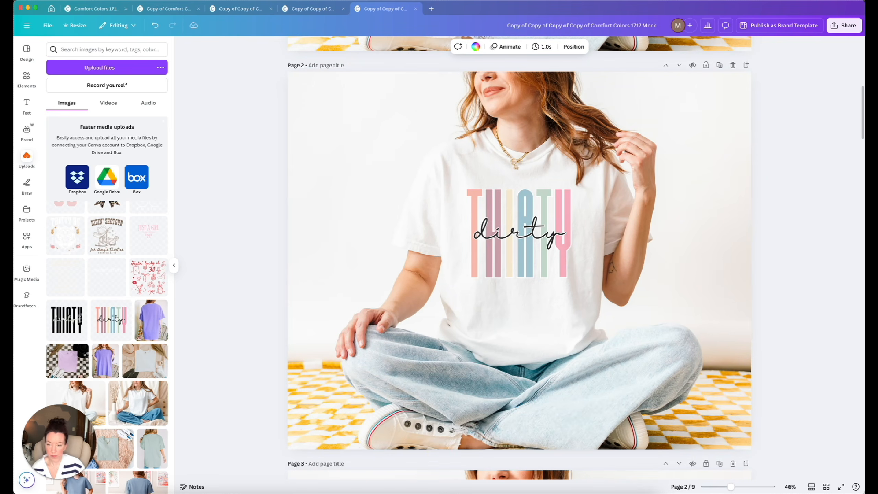
Step: Replace the duplicated page's background photo with the uploaded black shirt mockup
scroll(128, 325, "down", 2)
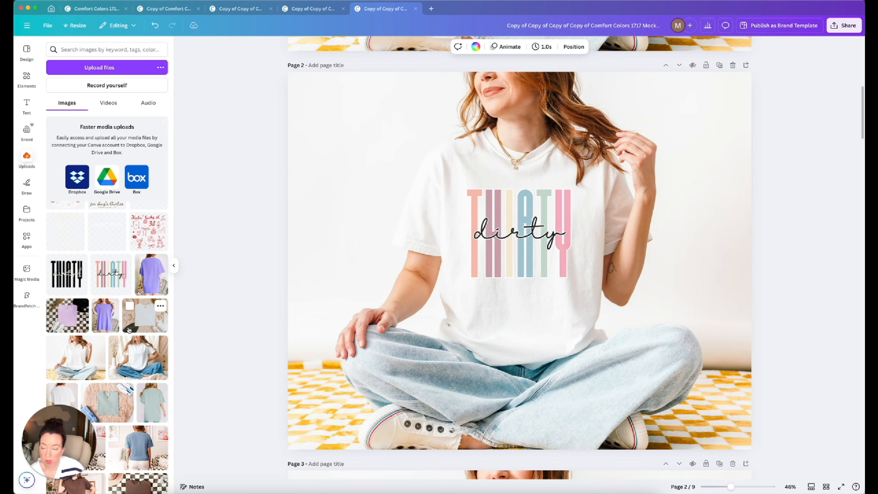
scroll(129, 329, "down", 10)
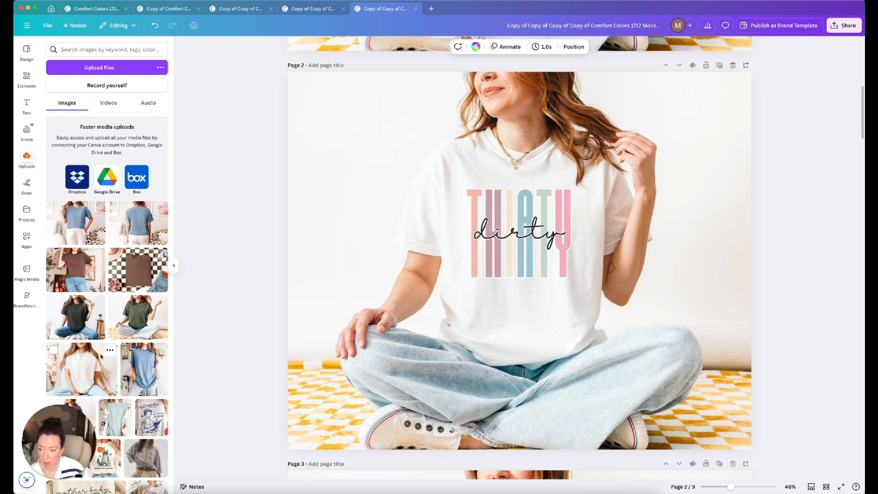
left_click_drag(65, 332, 305, 251)
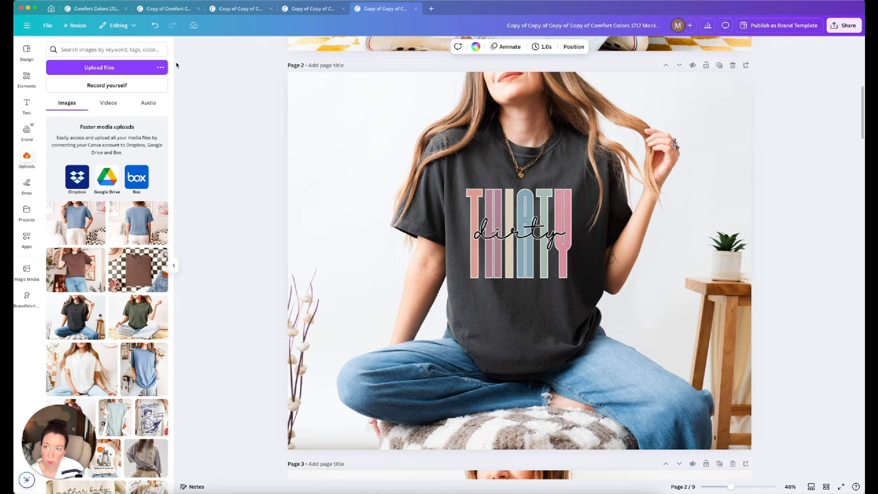
Step: Tilt the graphic on page 2's black shirt slightly clockwise, shrink it a little and centre it on the chest
left_click(93, 9)
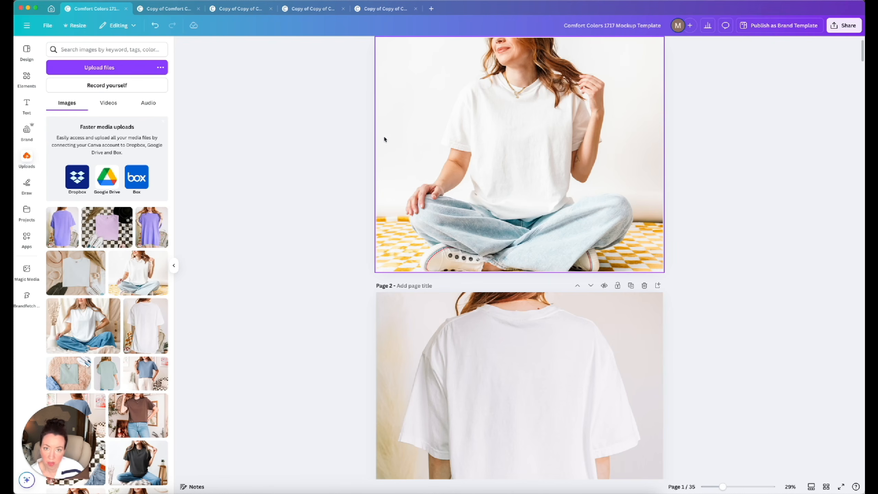
left_click(399, 9)
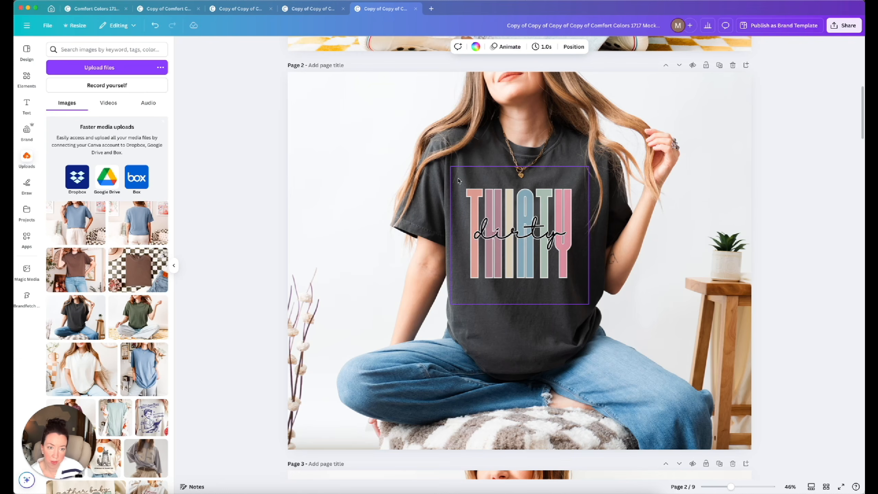
left_click(518, 238)
left_click_drag(519, 321, 517, 322)
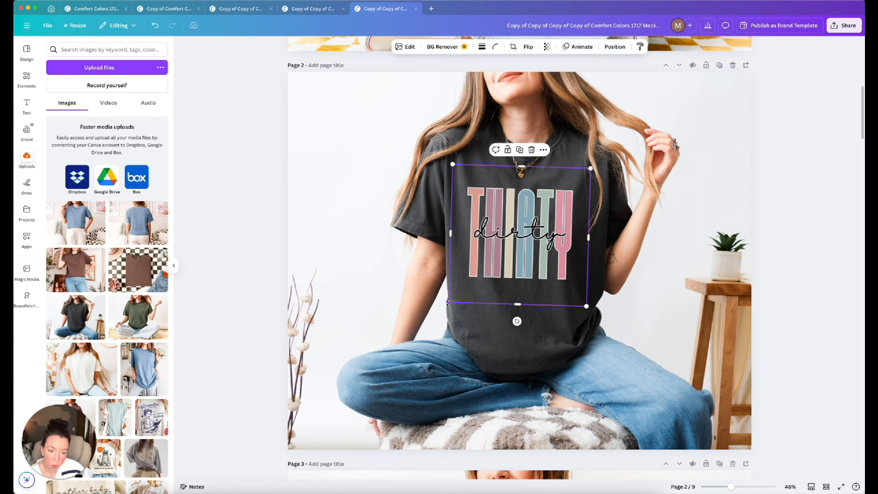
left_click_drag(453, 301, 455, 302)
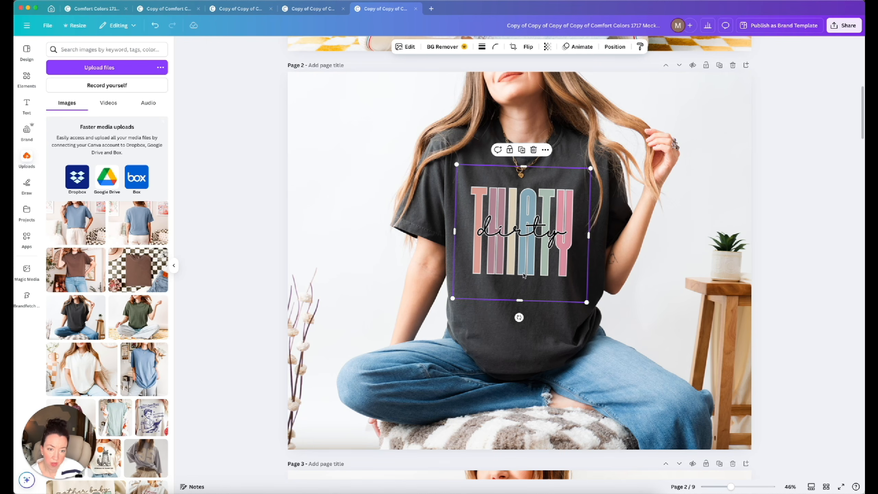
left_click_drag(546, 255, 548, 252)
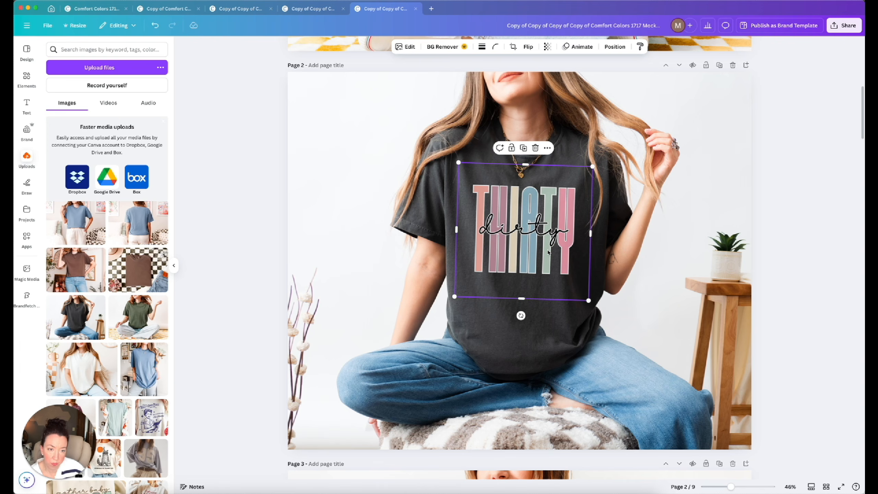
left_click_drag(592, 167, 591, 168)
left_click_drag(544, 204, 544, 204)
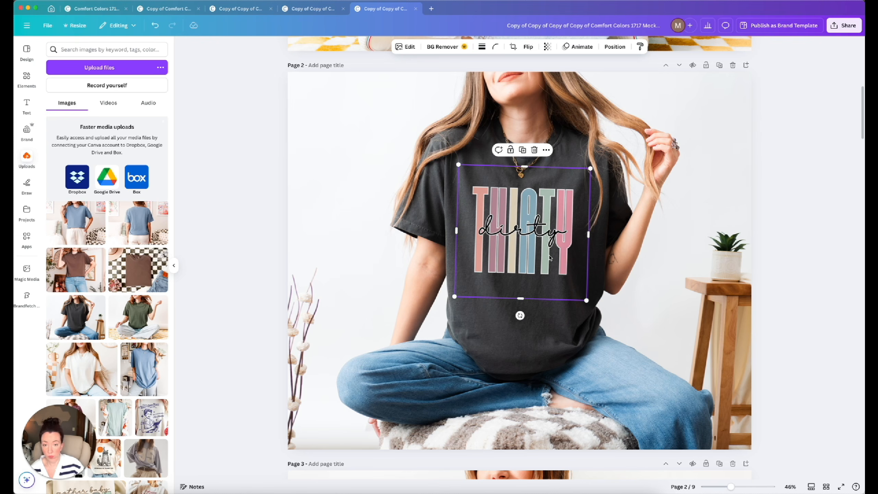
scroll(550, 257, "up", 3)
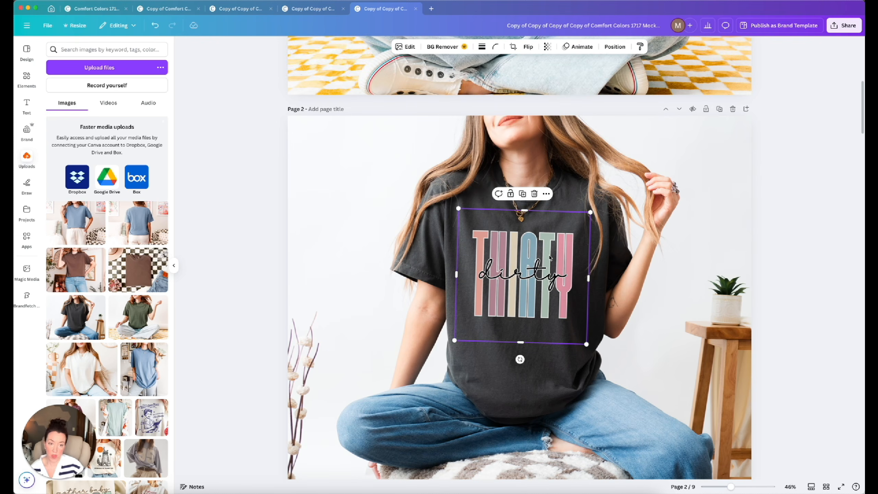
scroll(550, 257, "up", 10)
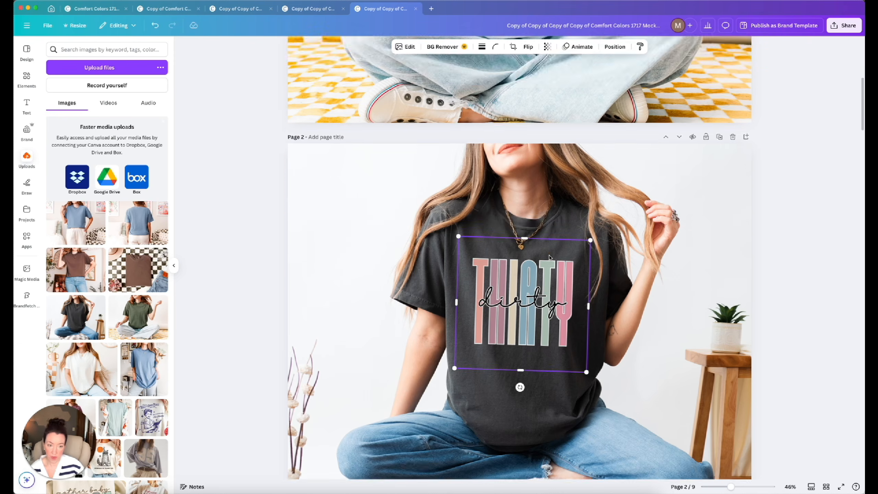
scroll(549, 257, "up", 1)
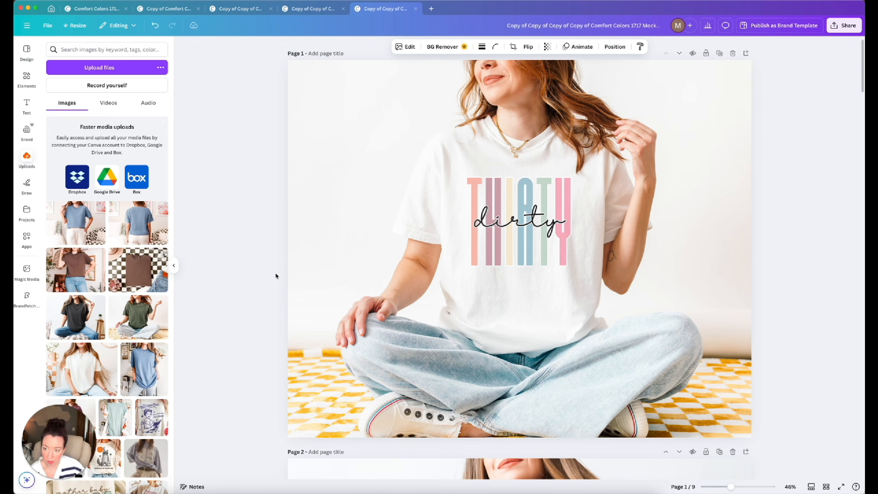
Step: Replace page 1's white shirt background photo with the uploaded berry shirt mockup of the seated model
scroll(125, 323, "down", 5)
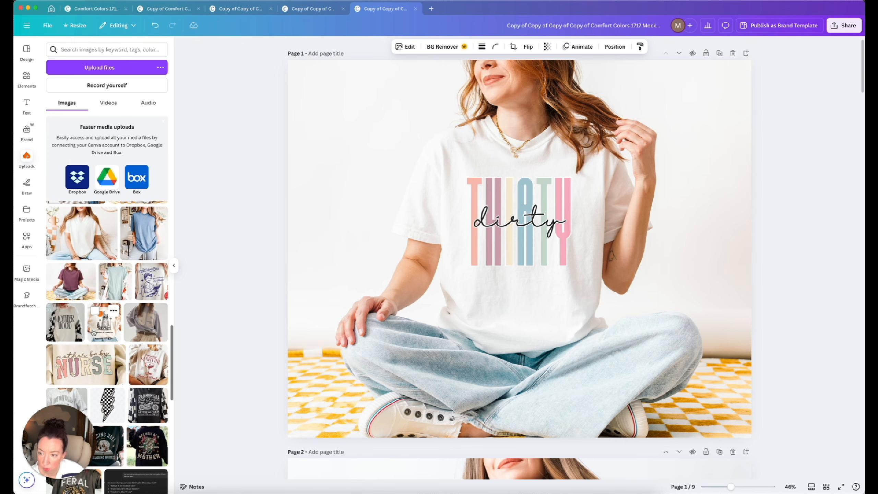
scroll(93, 332, "up", 2)
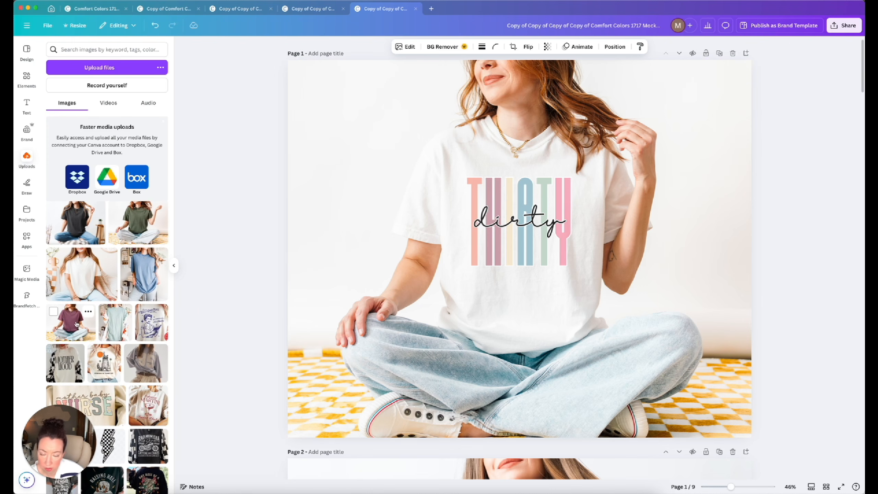
left_click_drag(77, 324, 321, 241)
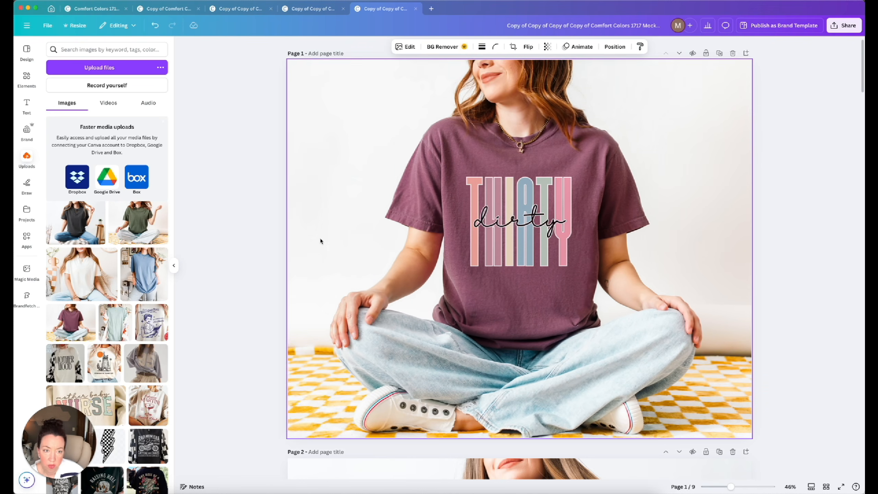
Step: Tilt the "Thirty dirty" graphic on page 1's berry shirt slightly clockwise and nudge it up a little on the chest
scroll(321, 241, "up", 1)
left_click(553, 240)
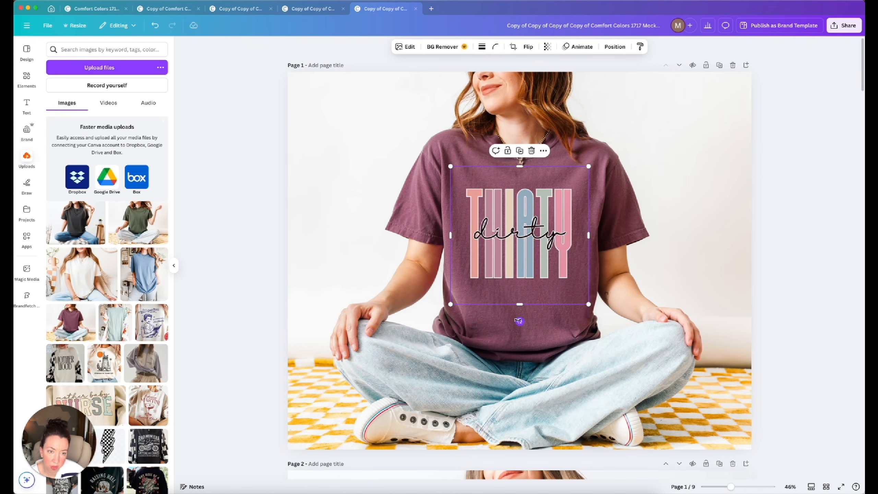
left_click_drag(519, 321, 517, 321)
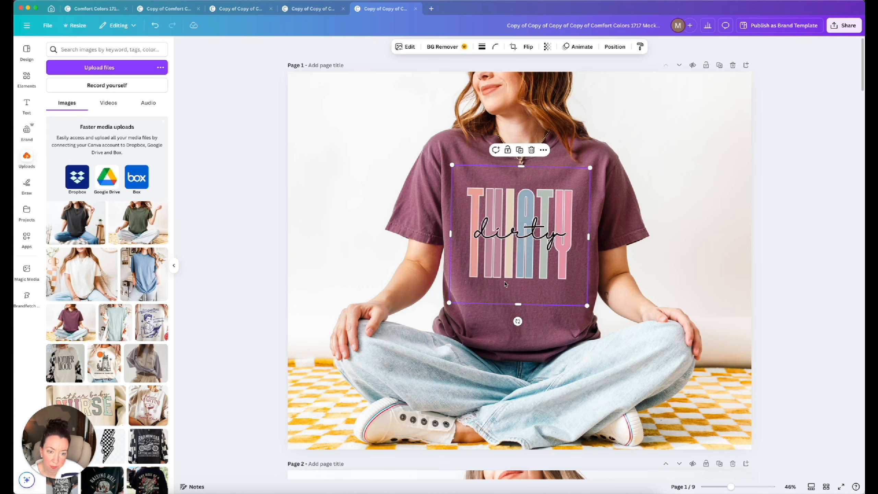
left_click_drag(505, 276, 506, 274)
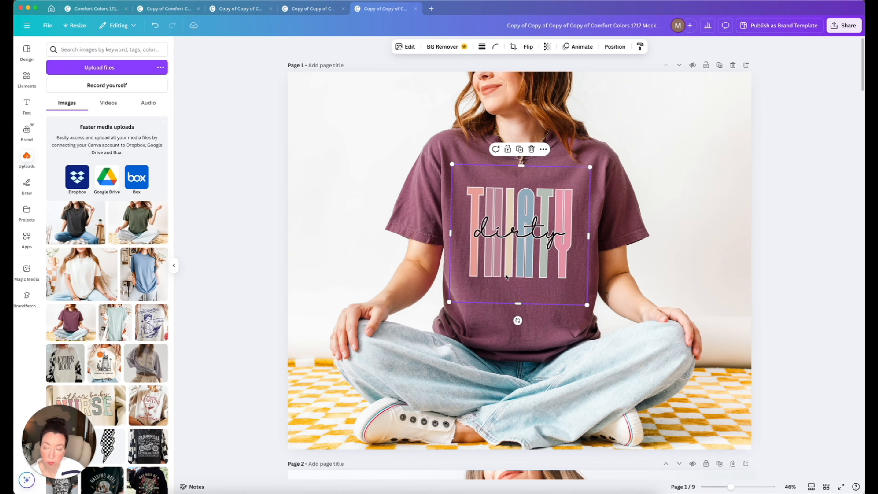
Step: Look through the Comfort Colors 1717 Mockup Template's pages and open page 29 with the brown shirt from the page overview
left_click(97, 9)
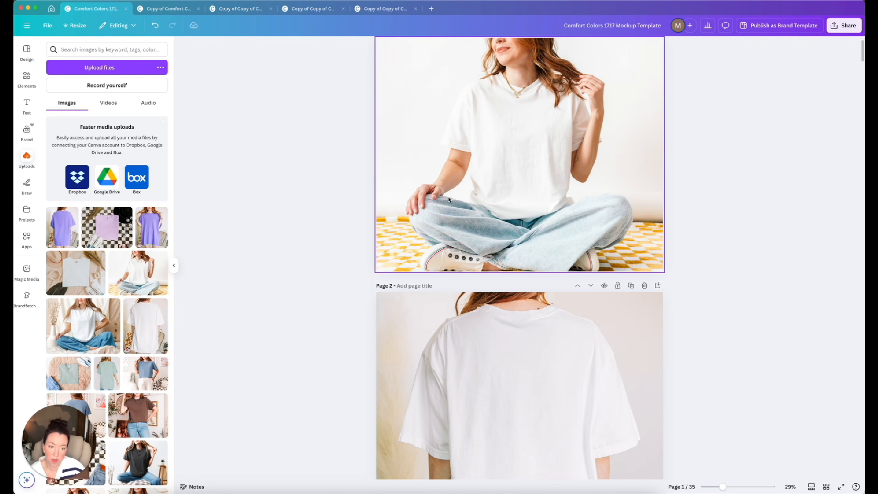
scroll(420, 144, "down", 15)
scroll(449, 199, "down", 5)
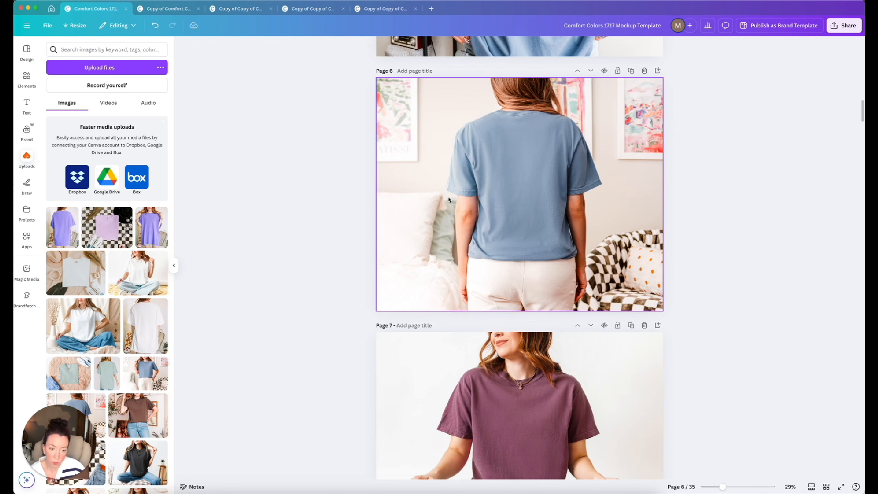
left_click(387, 8)
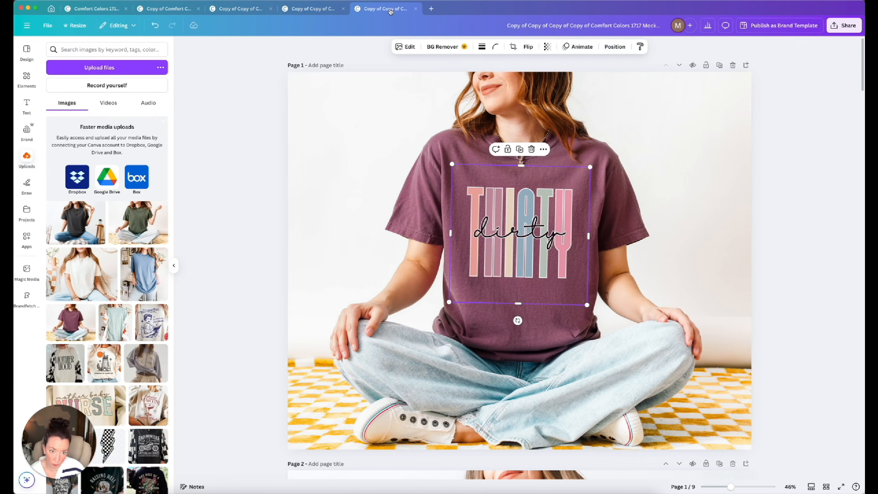
left_click(93, 9)
scroll(487, 273, "down", 2)
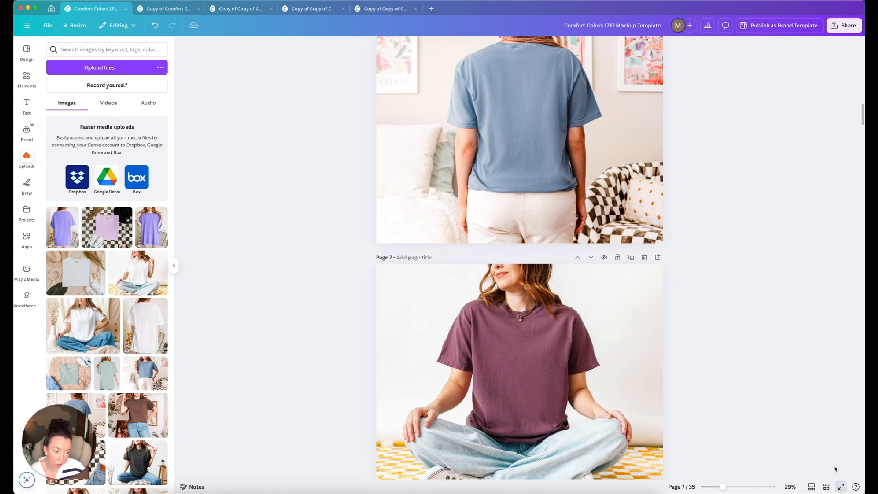
left_click(827, 487)
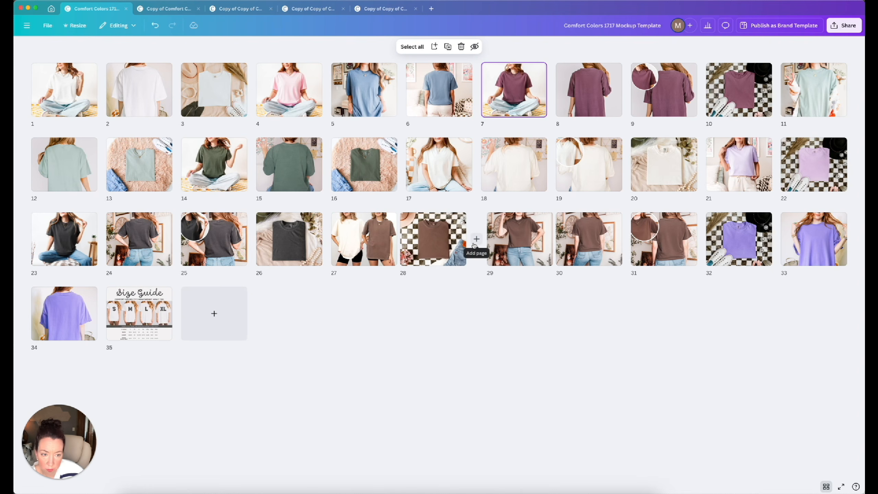
double_click(516, 252)
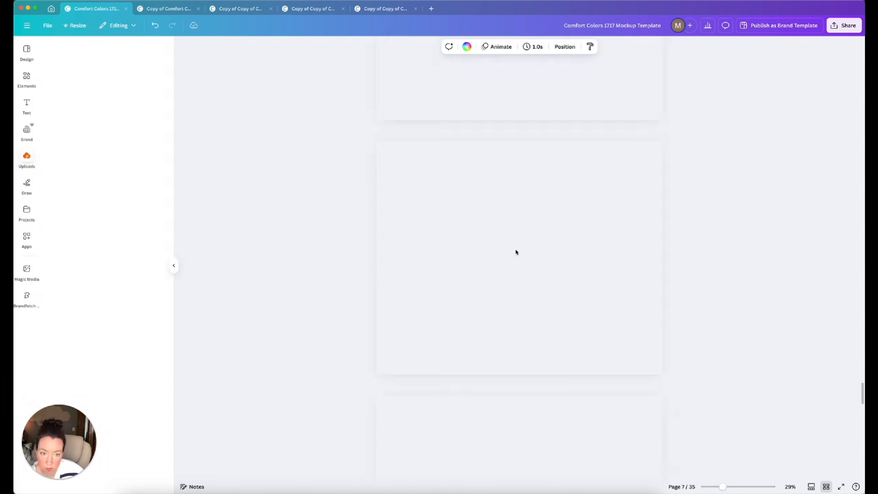
Step: Copy the brown tee photo from page 29 of the Comfort Colors template and make it the background of a duplicate of the THIRTY dirty mockup's first page
left_click(529, 275)
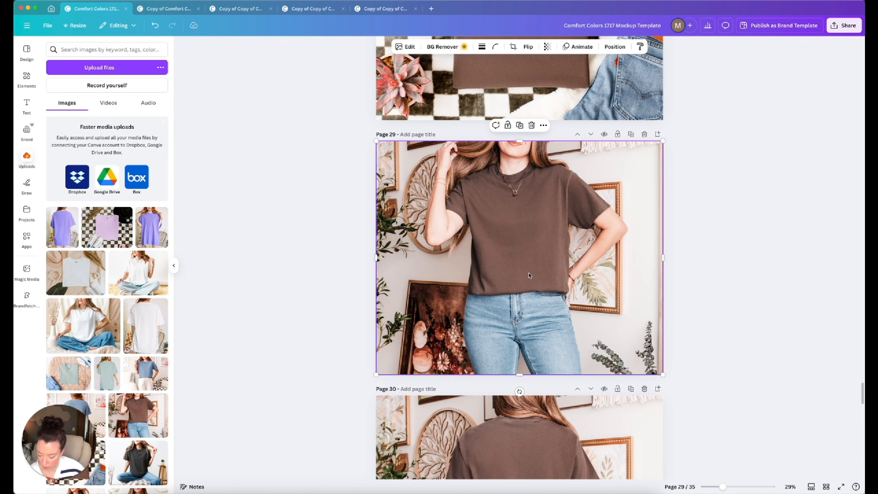
left_click(368, 9)
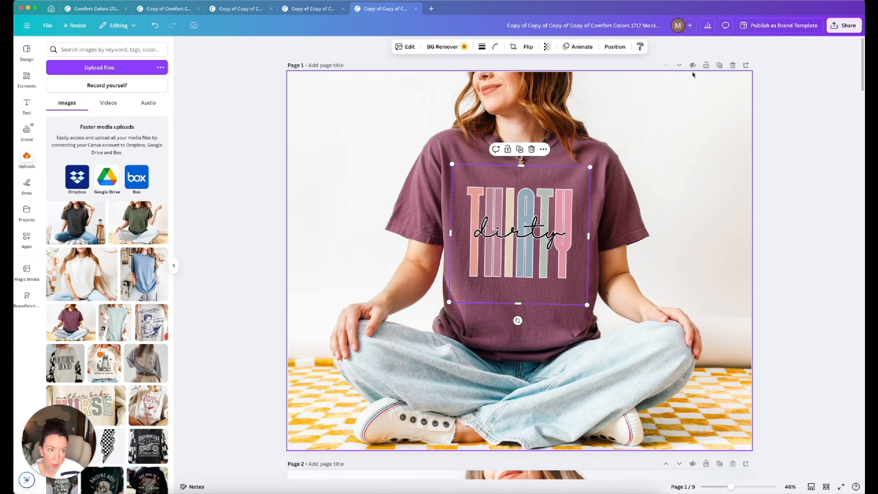
left_click(719, 65)
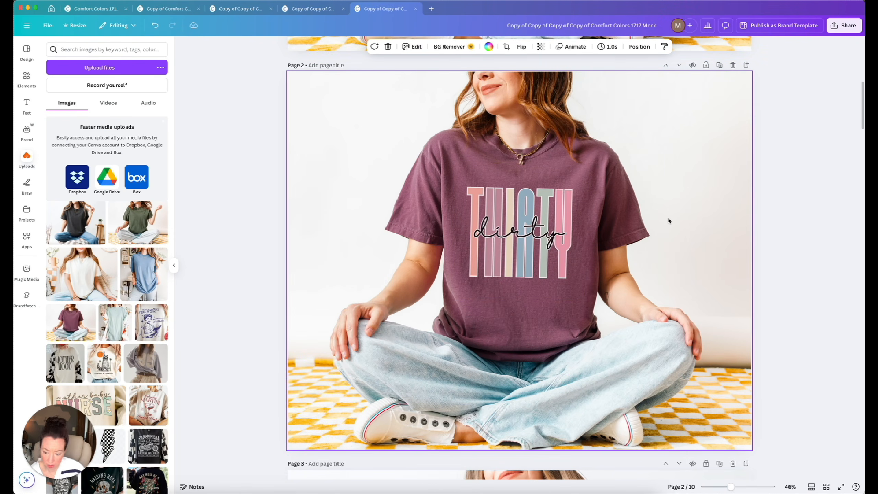
key("super+v")
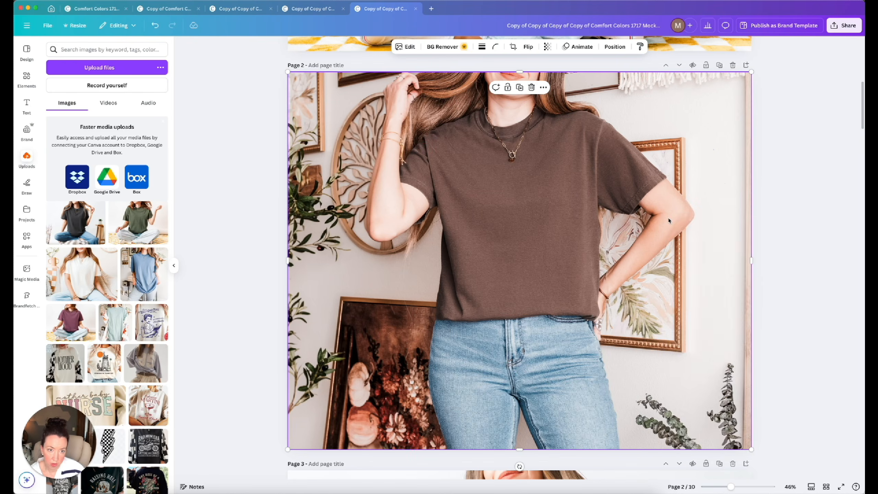
right_click(668, 220)
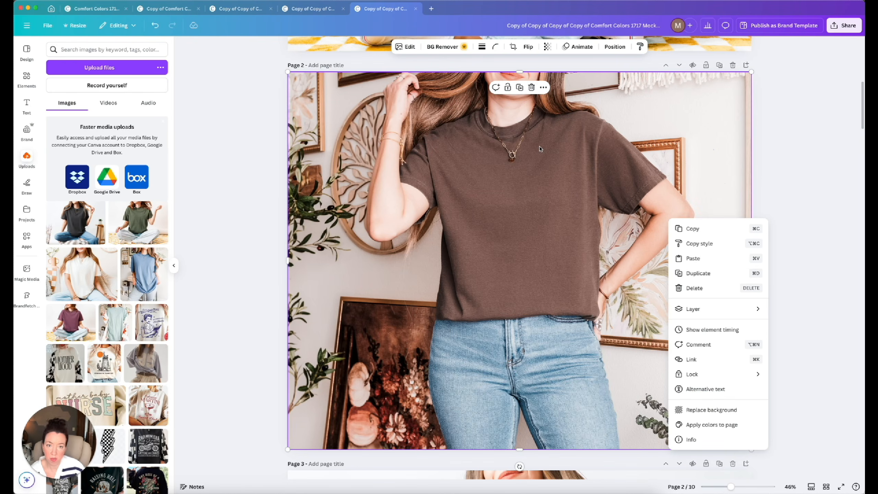
left_click(704, 413)
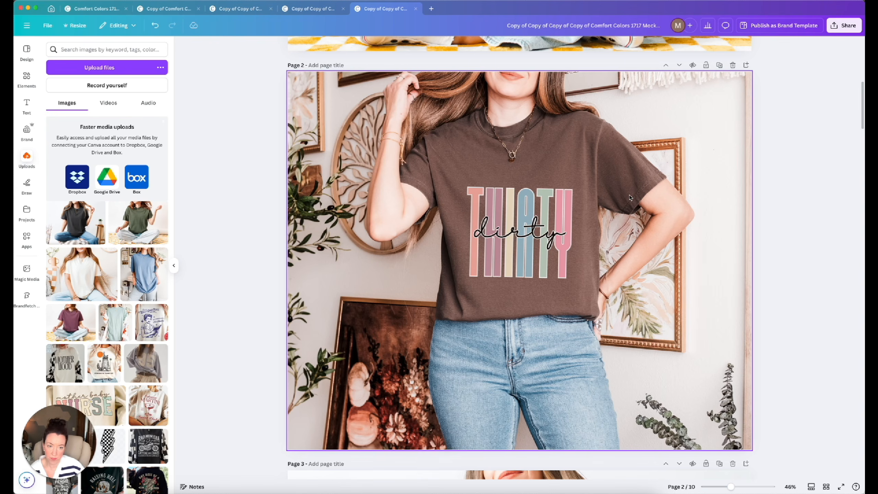
Step: Move the THIRTY dirty graphic slightly higher on page 2's brown tee and rotate it slightly counterclockwise to follow the shirt
left_click_drag(532, 220, 525, 206)
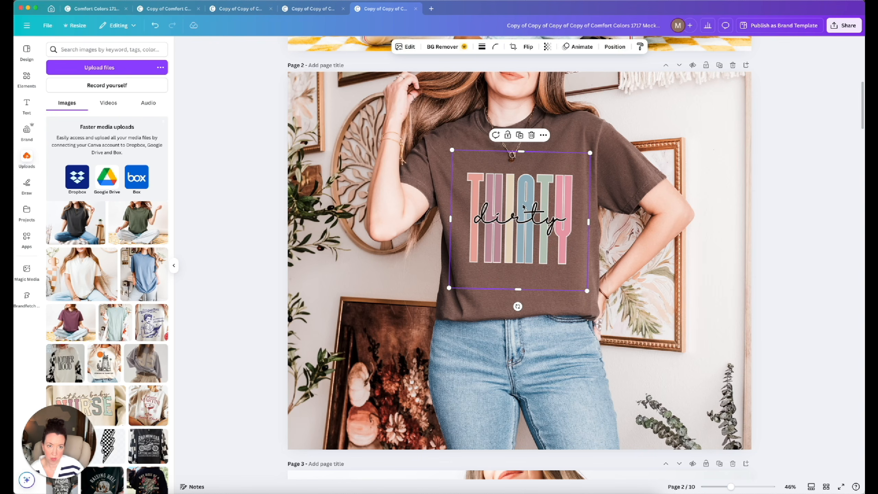
left_click(644, 175)
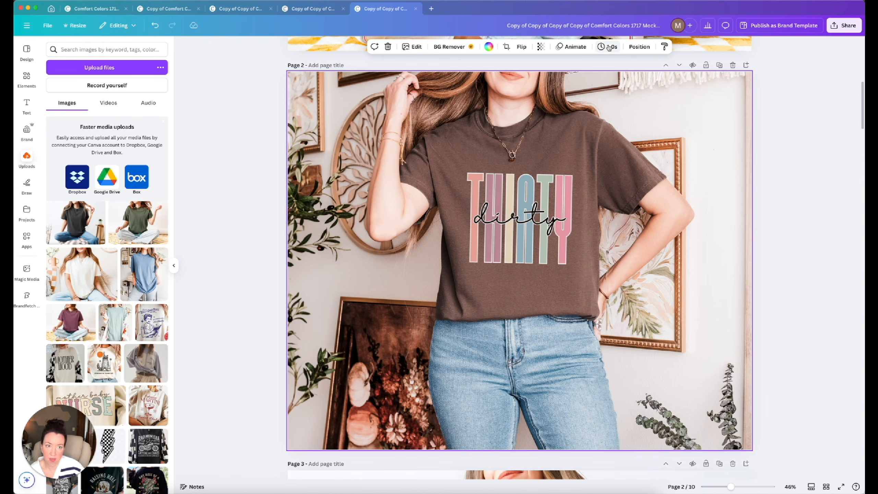
left_click(539, 199)
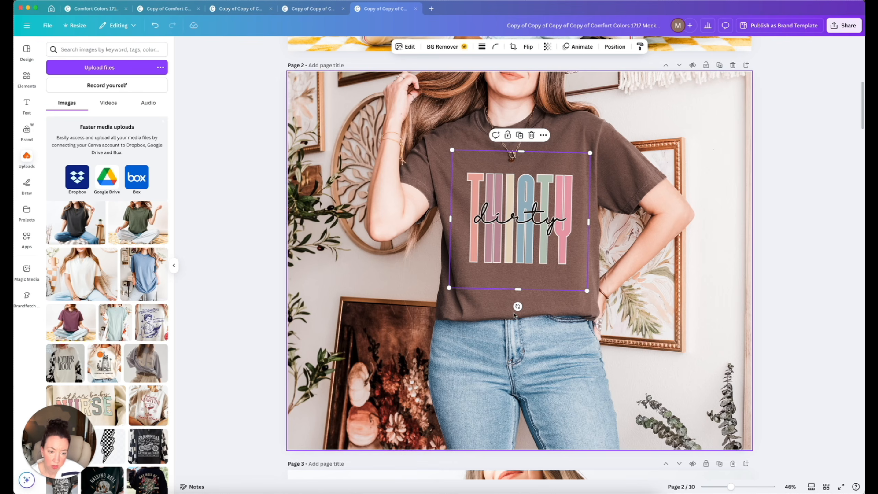
double_click(589, 323)
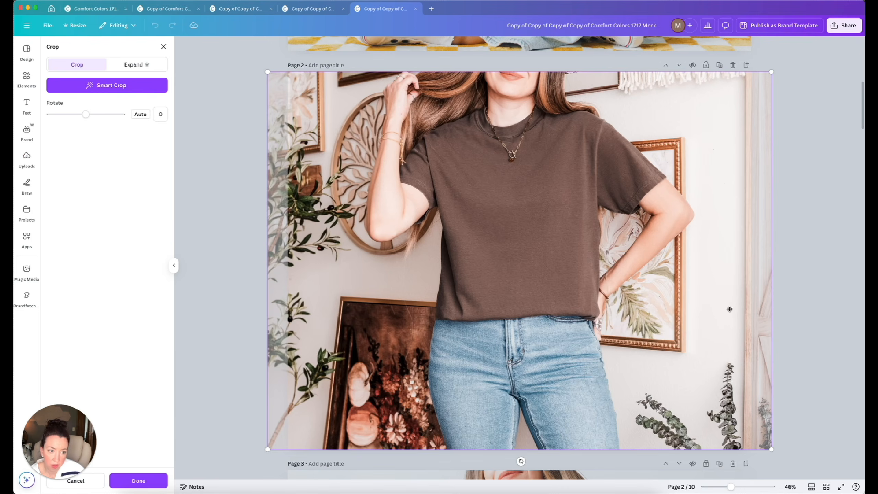
left_click(819, 294)
left_click(531, 233)
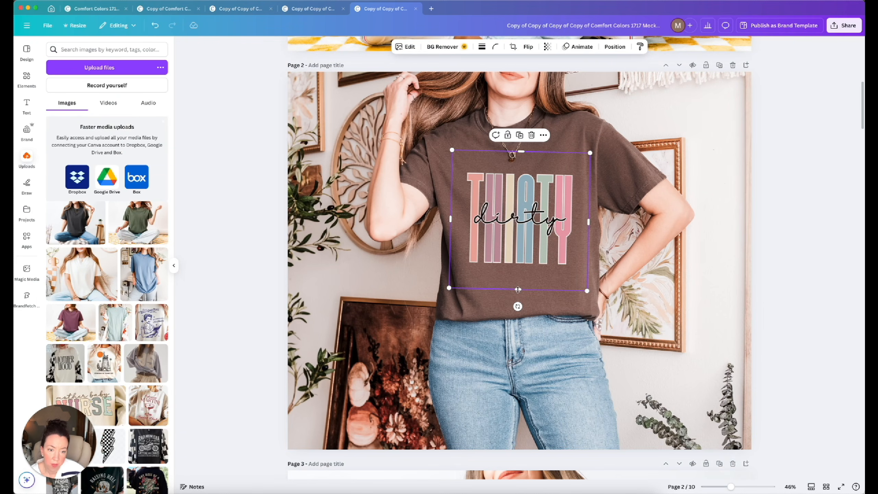
left_click_drag(517, 307, 522, 306)
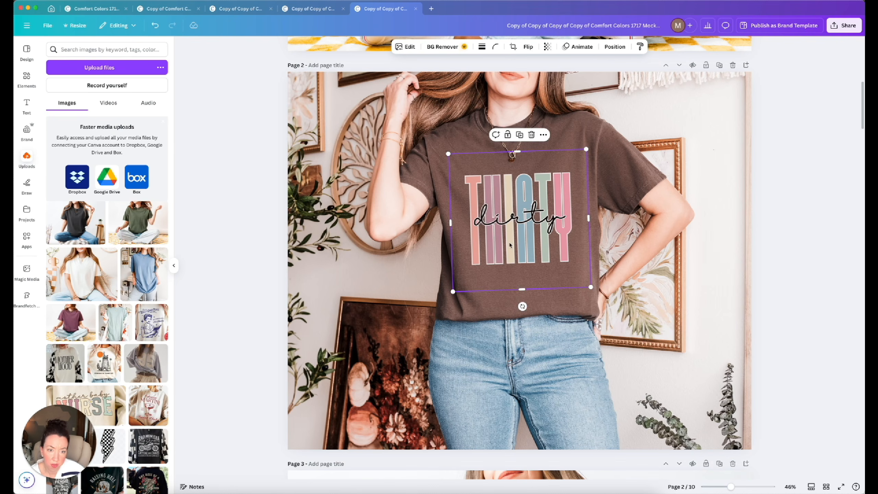
left_click_drag(510, 245, 504, 236)
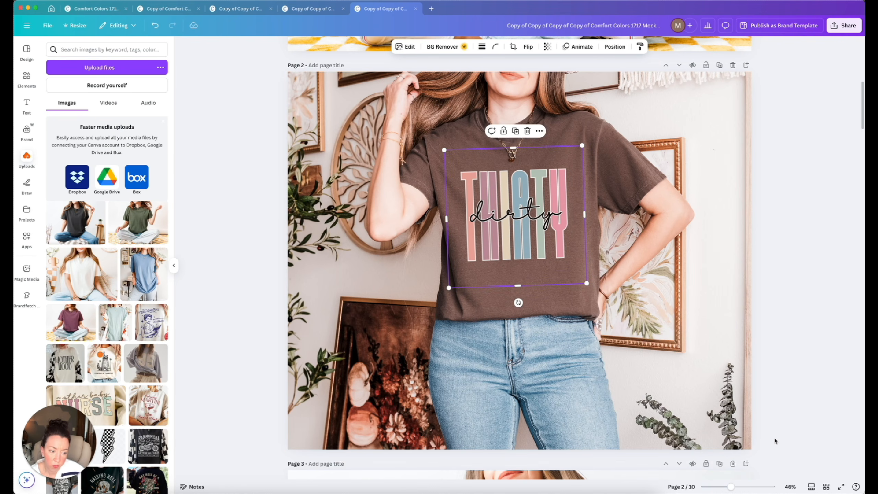
Step: Look over all pages in an overview, return to page 1 and rename the design "dirty 30 color letters CC"
left_click(826, 486)
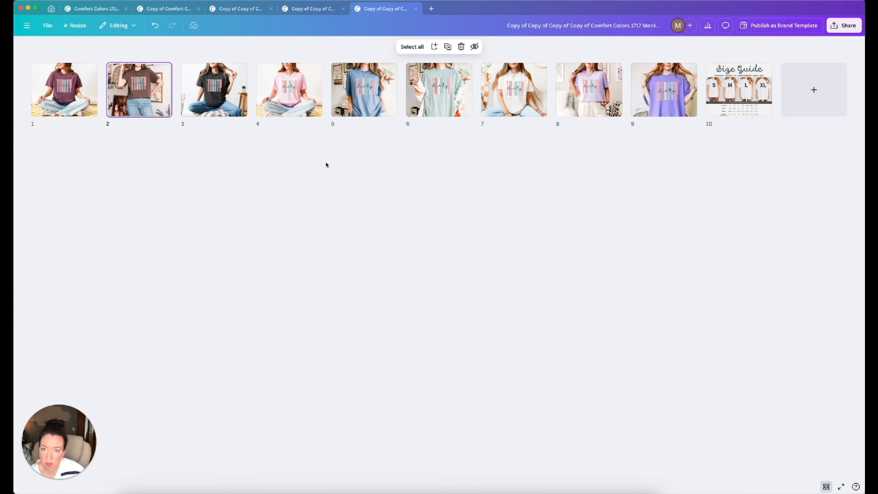
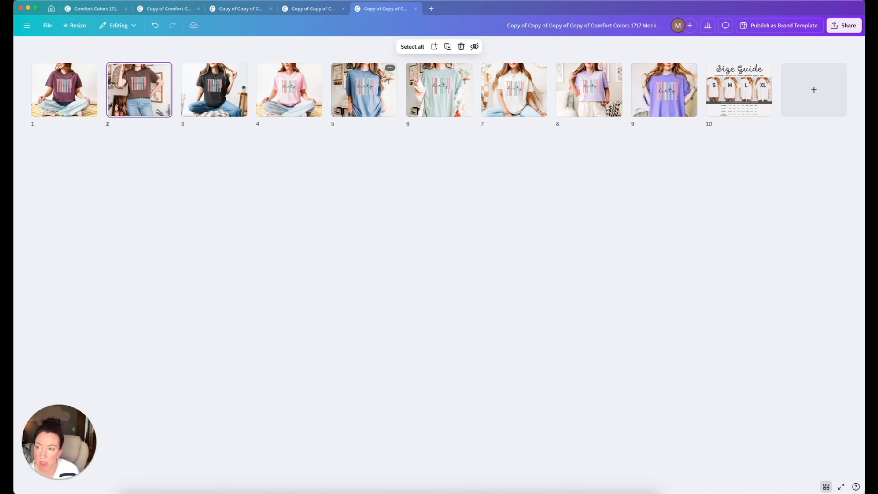
double_click(80, 96)
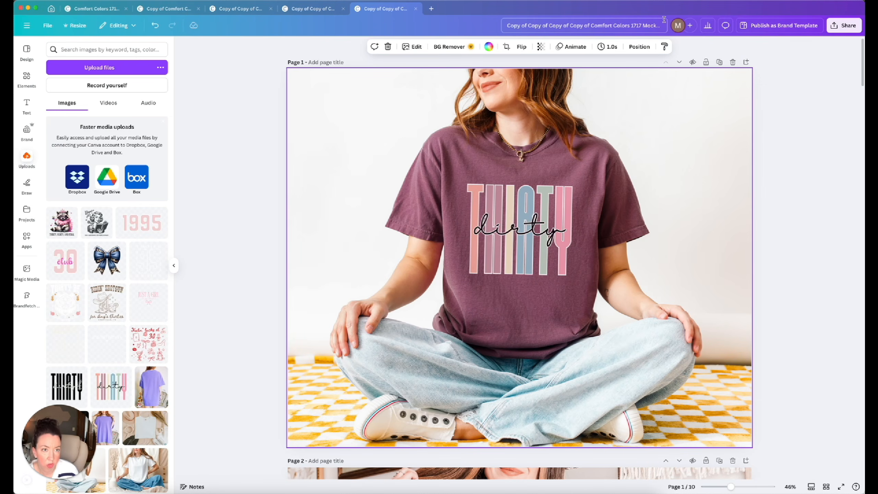
left_click(625, 26)
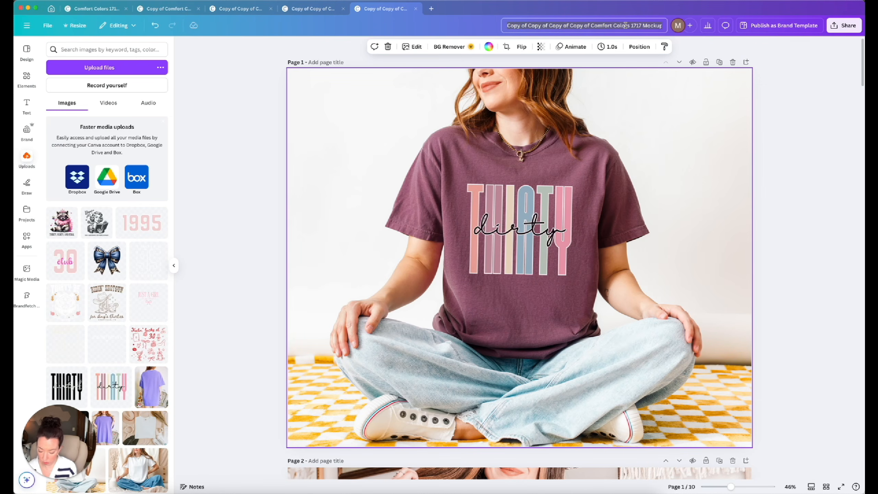
type("dirty 30")
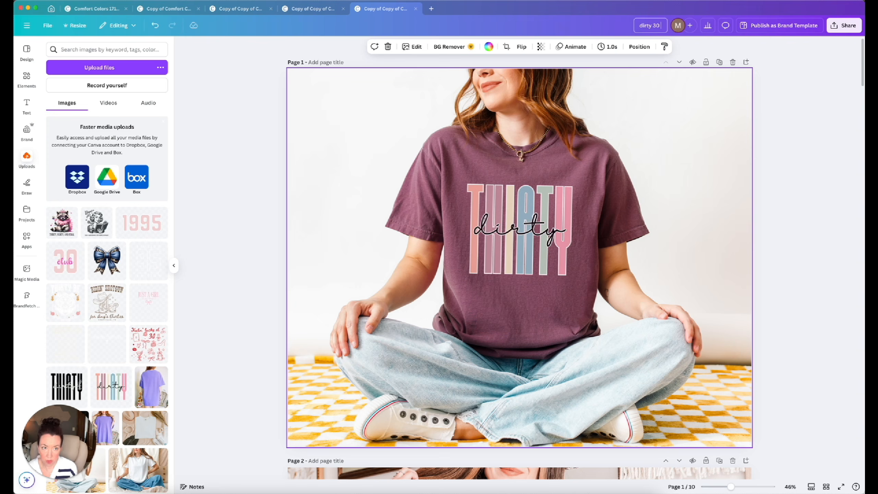
type(" color")
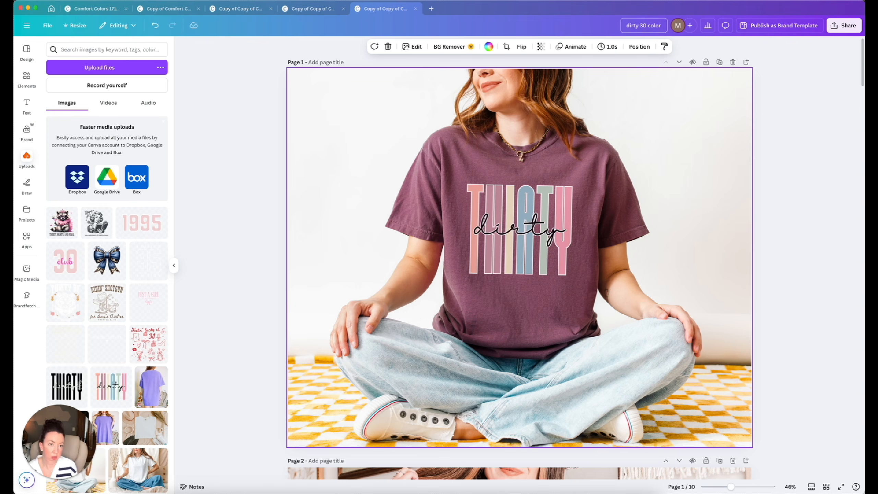
type(" letters")
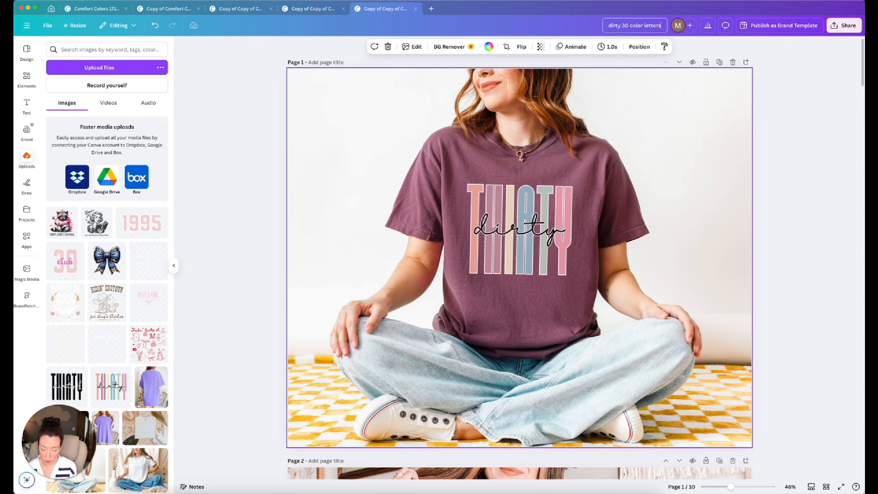
type(" CC")
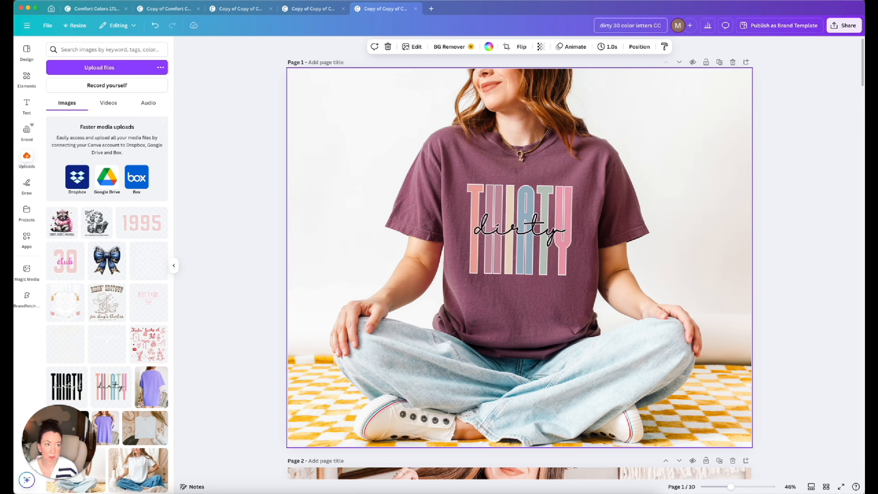
Step: Download all pages of the design as JPG and save the ZIP file in the Downloads folder
left_click(844, 26)
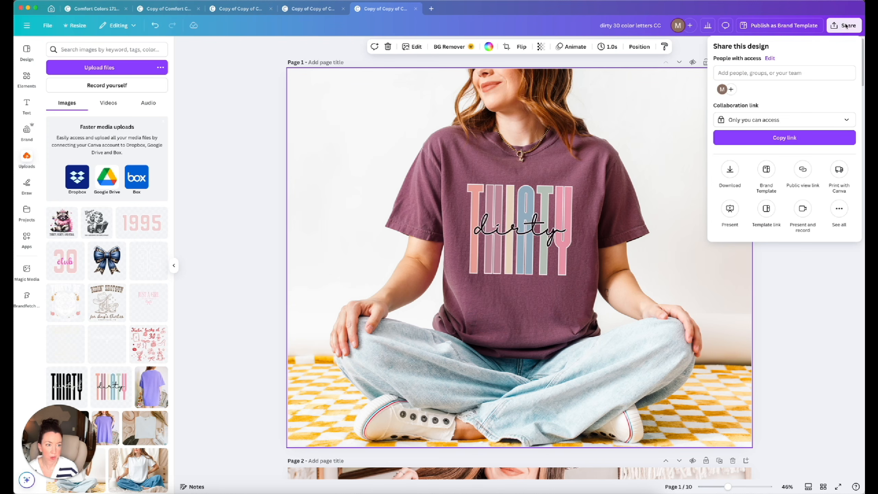
left_click(731, 169)
left_click(760, 77)
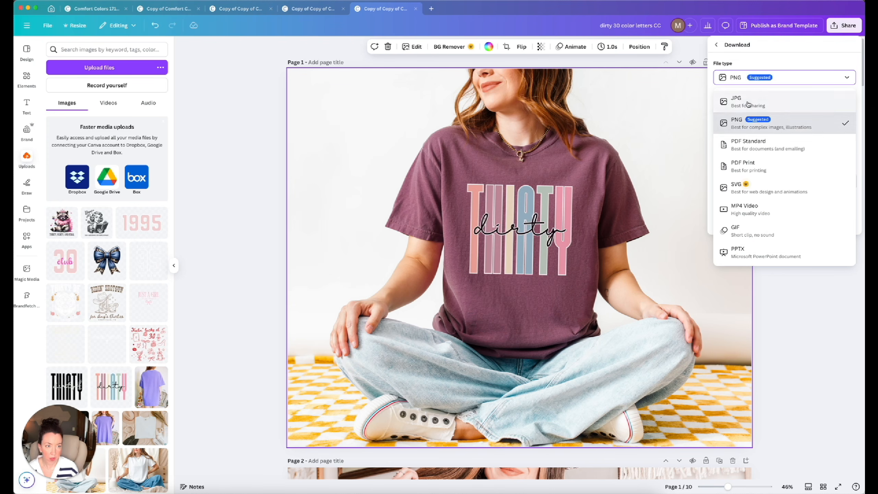
left_click(748, 104)
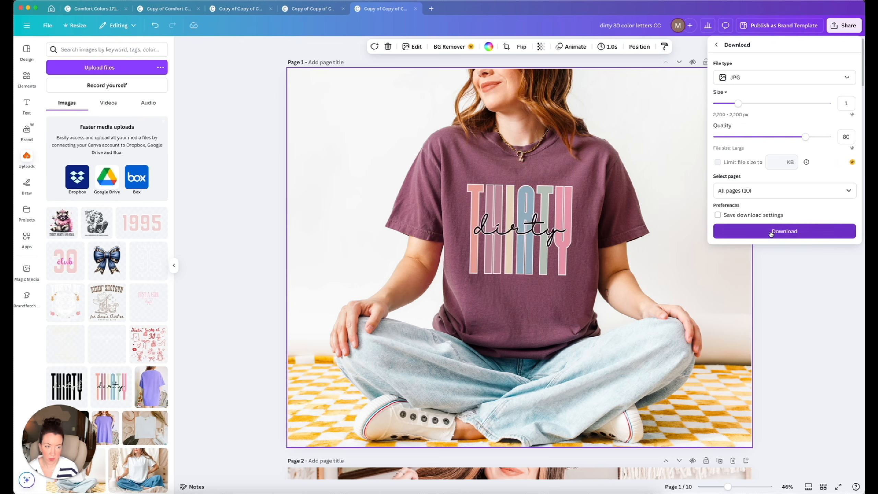
left_click(772, 232)
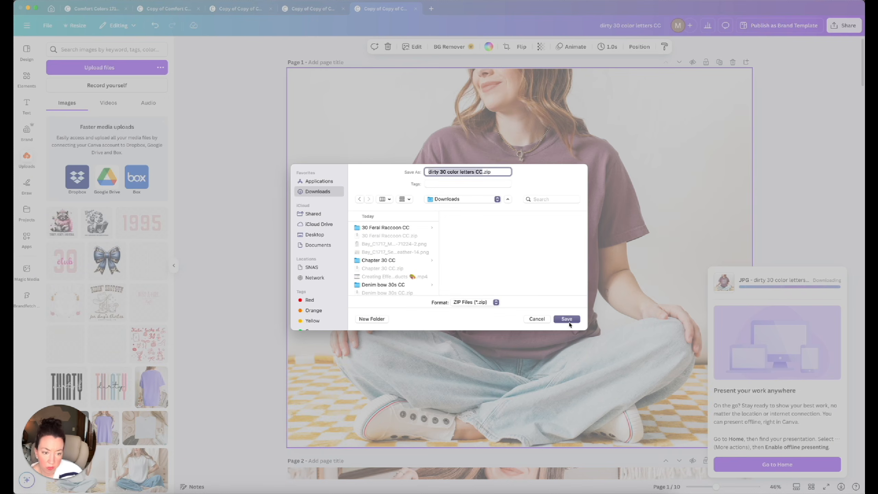
left_click(567, 318)
Step: Download all pages as an MP4 video and save it in the "dirty 30 color letters CC" folder
left_click(844, 27)
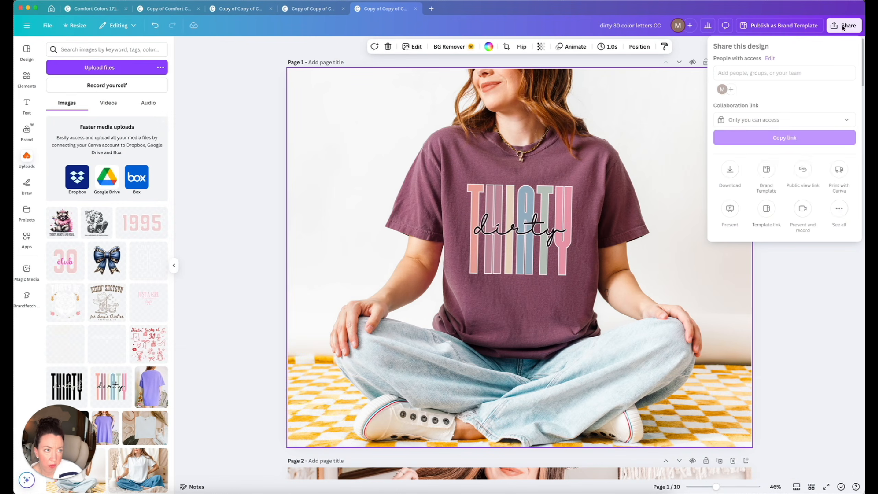
left_click(730, 170)
left_click(744, 79)
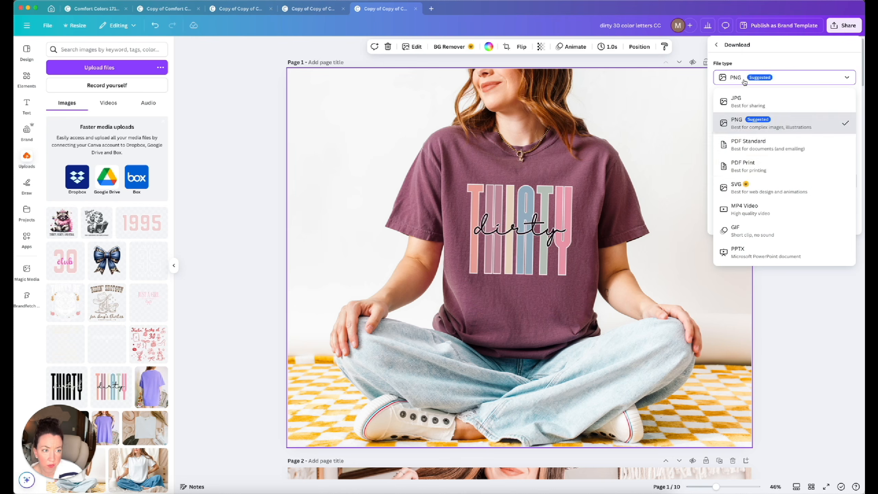
left_click(755, 209)
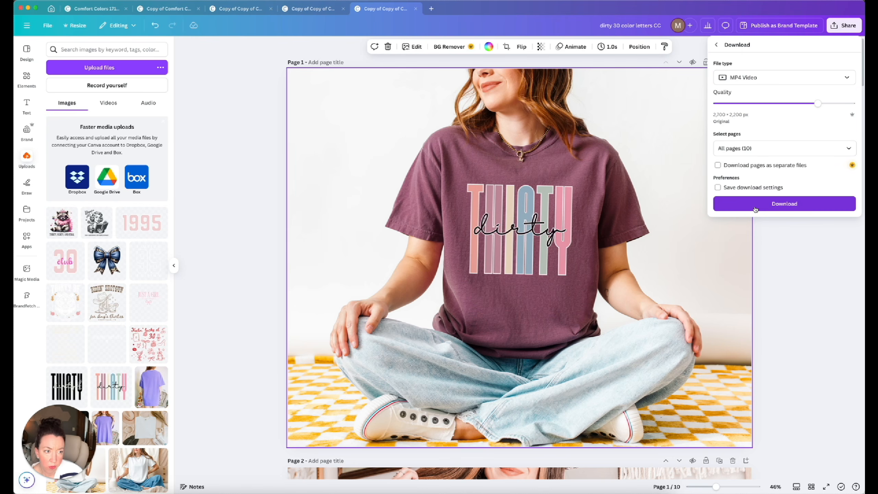
left_click(755, 204)
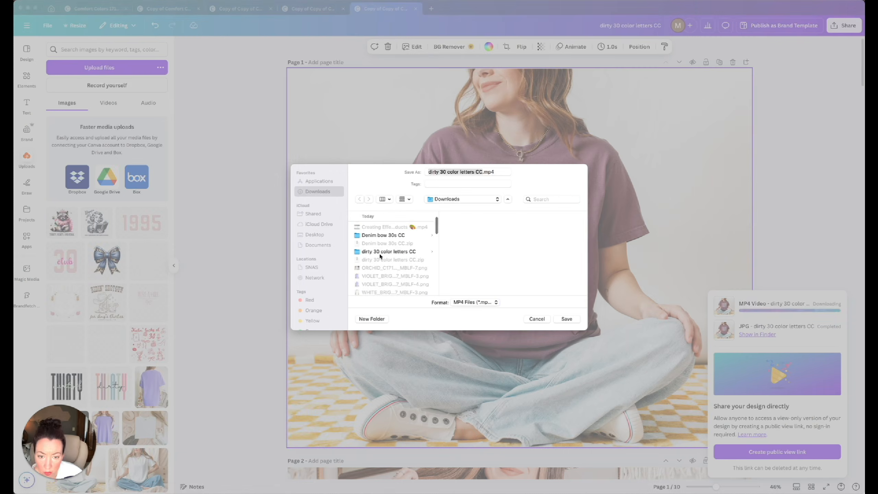
left_click(381, 252)
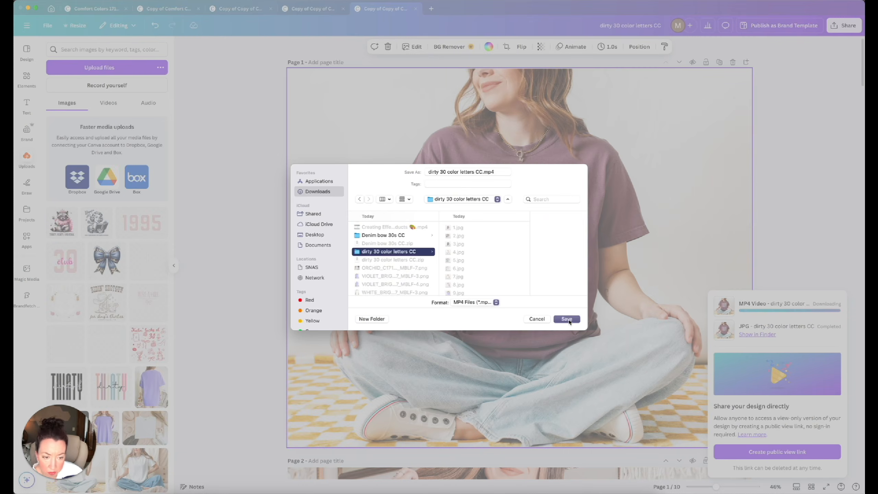
left_click(568, 320)
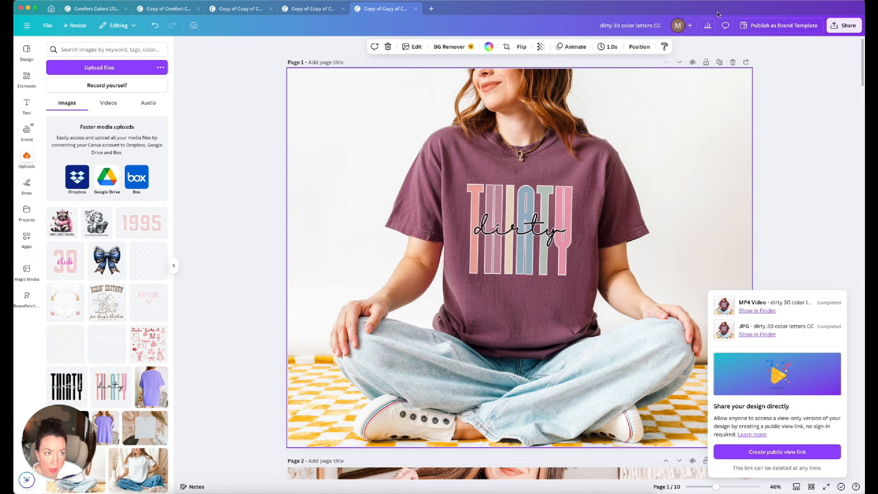
Step: Make a copy of the design and replace the colored graphic on the copy's page 1 with the uploaded black-lettered THIRTY dirty graphic
left_click(48, 25)
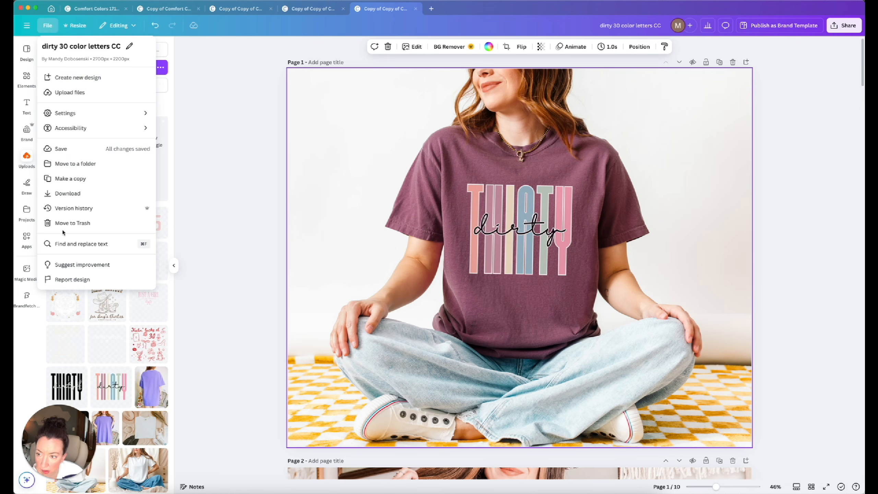
left_click(67, 178)
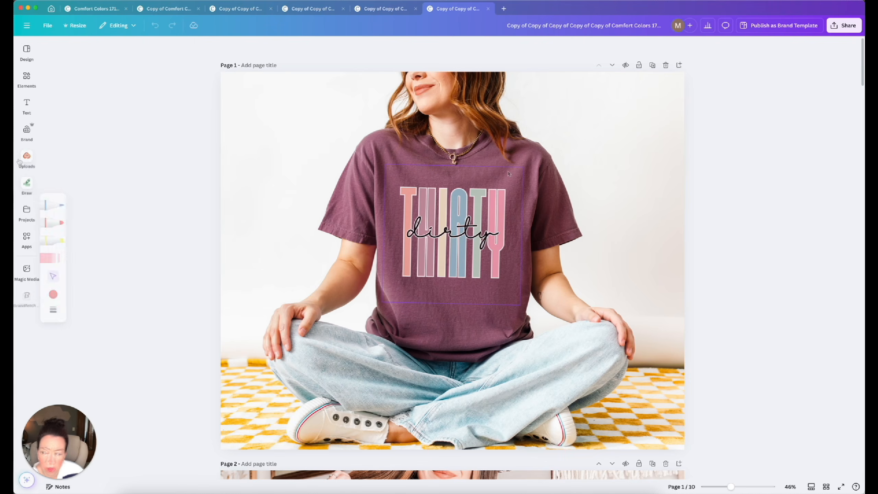
left_click(19, 162)
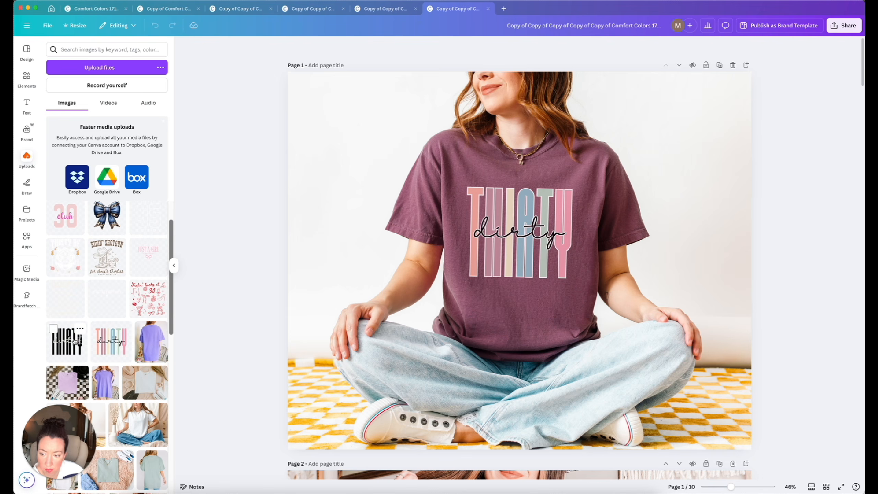
left_click_drag(67, 353, 487, 225)
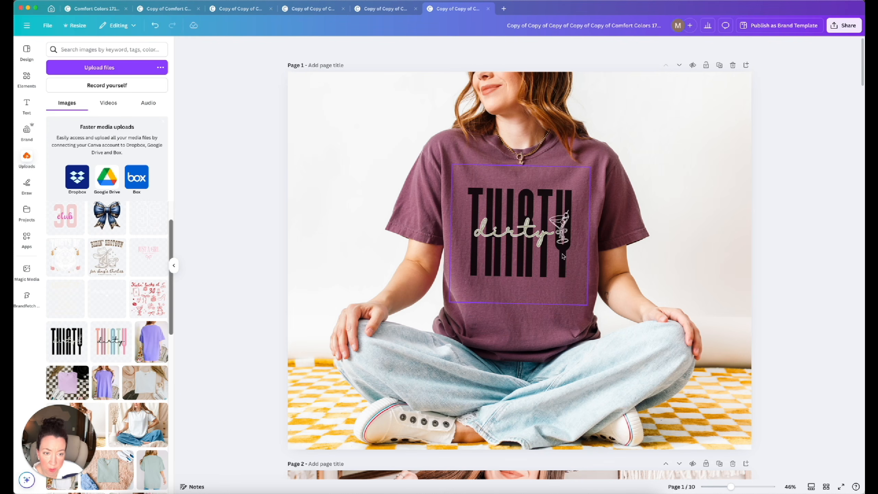
Step: Replace the colored graphic on the shirts of pages 2 and 3 with the uploaded black-lettered THIRTY dirty graphic
scroll(563, 256, "down", 10)
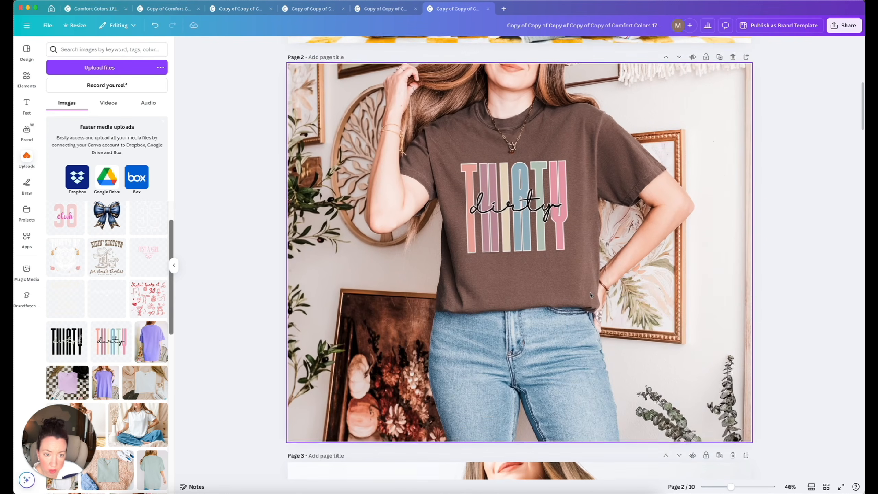
left_click_drag(67, 341, 448, 239)
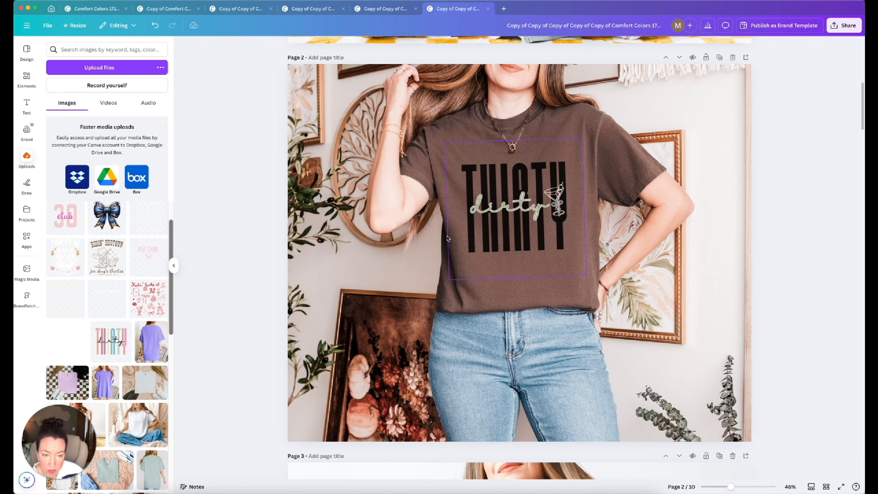
left_click_drag(549, 217, 550, 218)
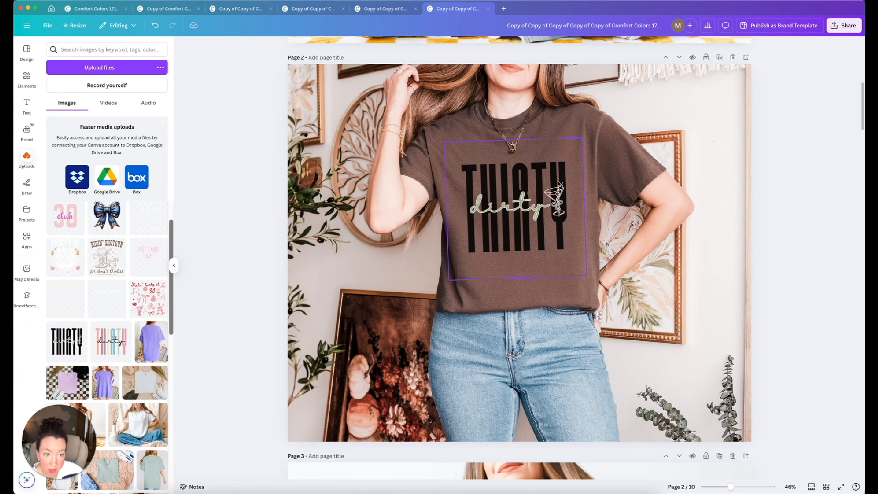
scroll(537, 216, "down", 10)
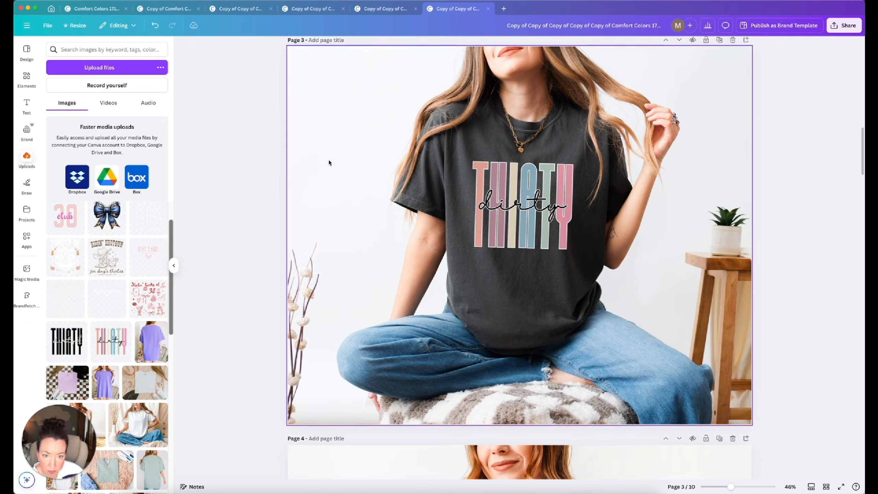
left_click_drag(67, 340, 563, 232)
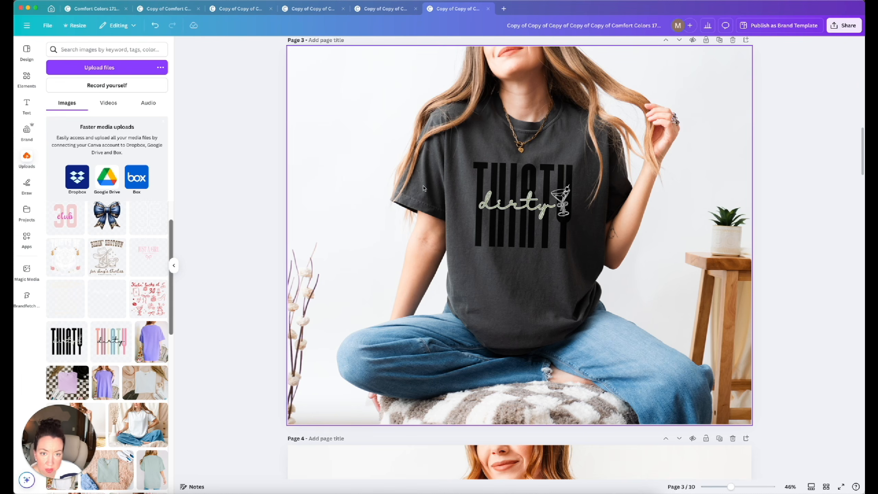
scroll(444, 229, "down", 3)
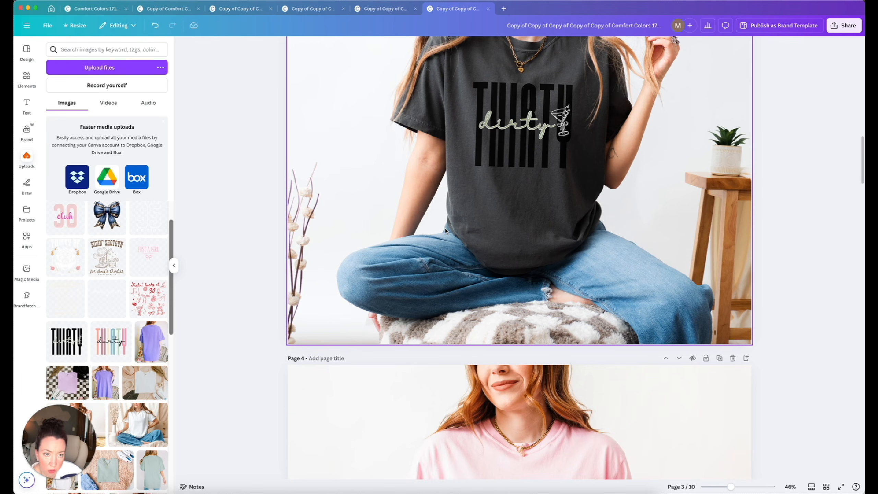
scroll(445, 231, "up", 2)
scroll(445, 231, "up", 1)
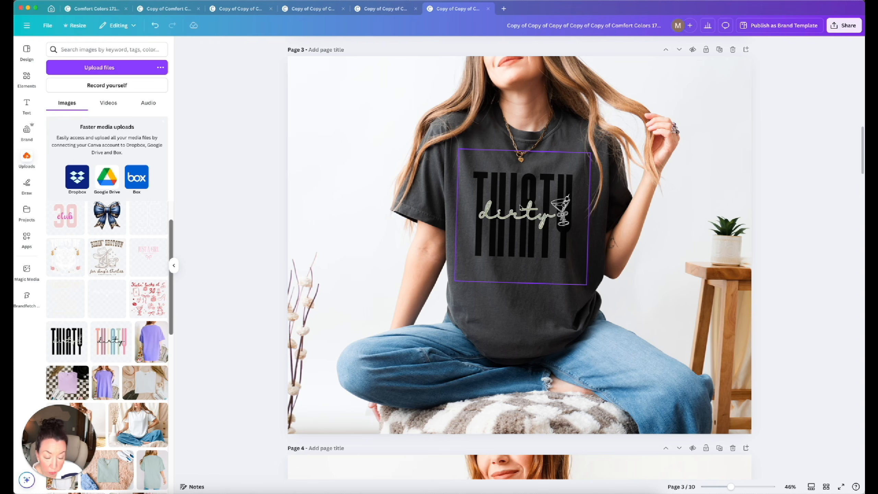
Step: Put the uploaded black-lettered THIRTY dirty graphic in place of the colored one on page 4's pink shirt and page 5's blue shirt
scroll(525, 300, "down", 9)
scroll(525, 299, "down", 3)
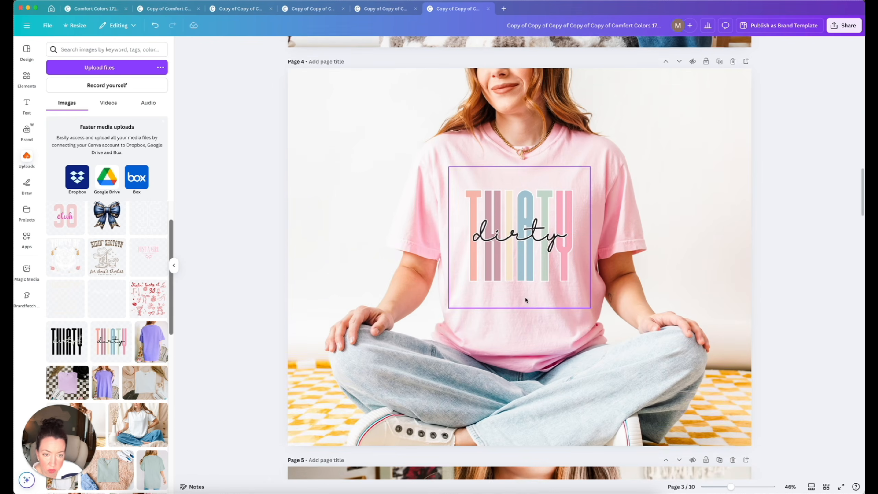
left_click_drag(68, 348, 516, 243)
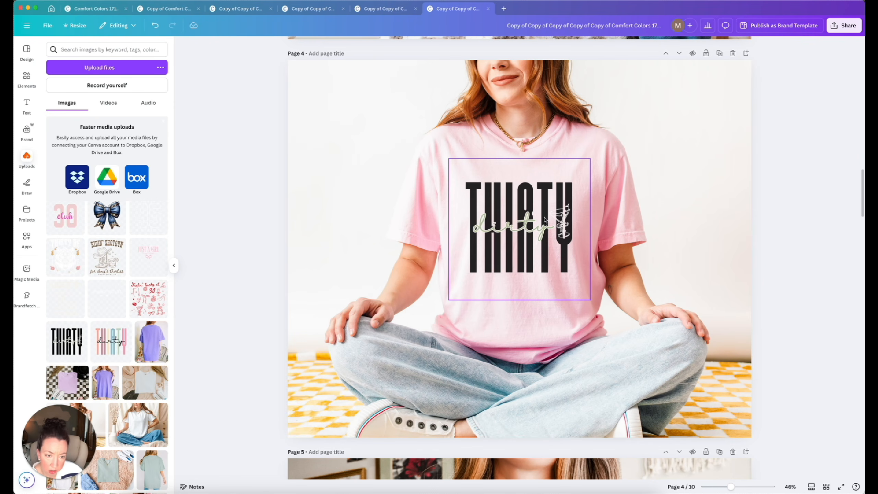
scroll(324, 214, "down", 8)
scroll(325, 214, "down", 1)
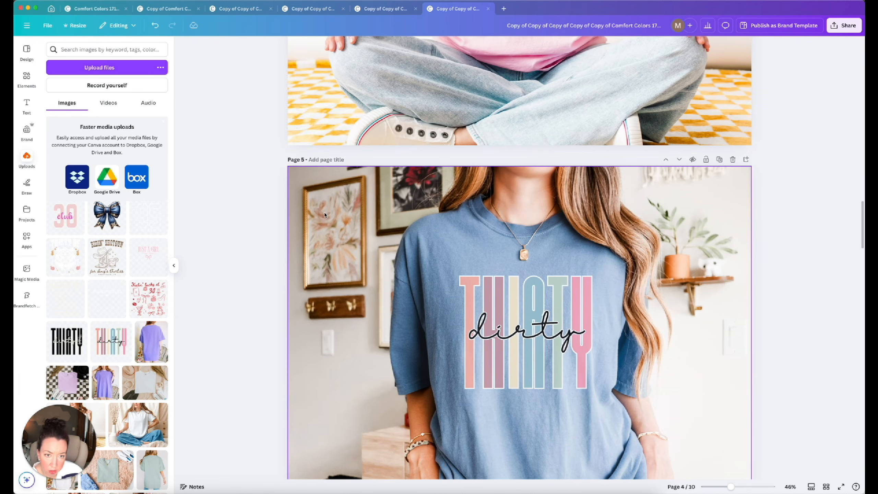
scroll(324, 214, "down", 3)
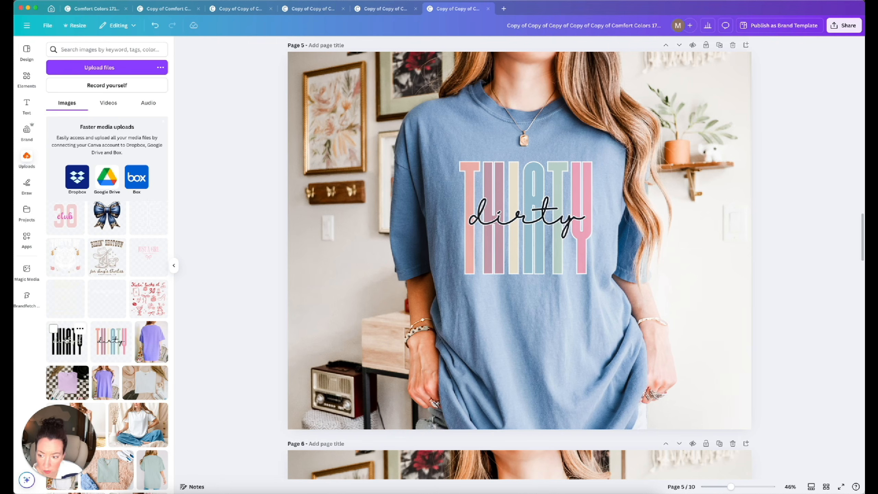
left_click_drag(67, 341, 470, 181)
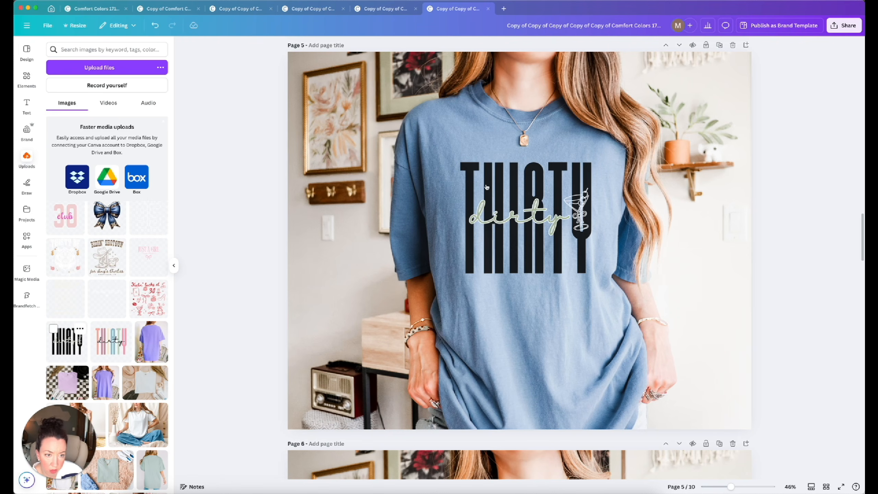
Step: Swap the colored graphic for the uploaded black-lettered THIRTY dirty graphic on the shirts of pages 6 to 9
scroll(486, 187, "down", 10)
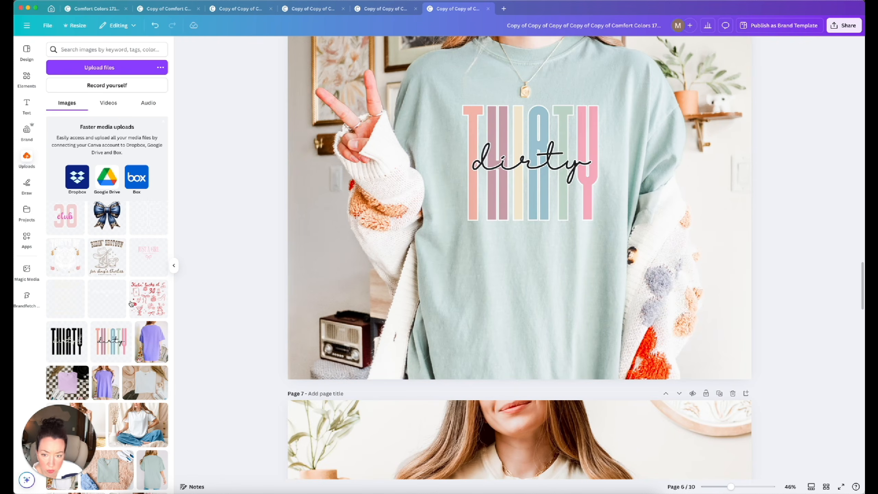
left_click_drag(68, 341, 529, 166)
scroll(528, 139, "down", 9)
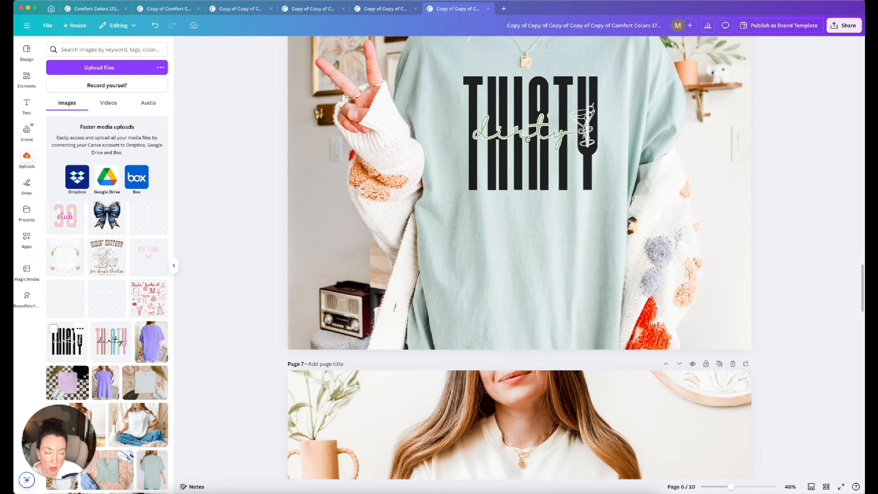
scroll(527, 139, "down", 2)
left_click_drag(68, 341, 485, 208)
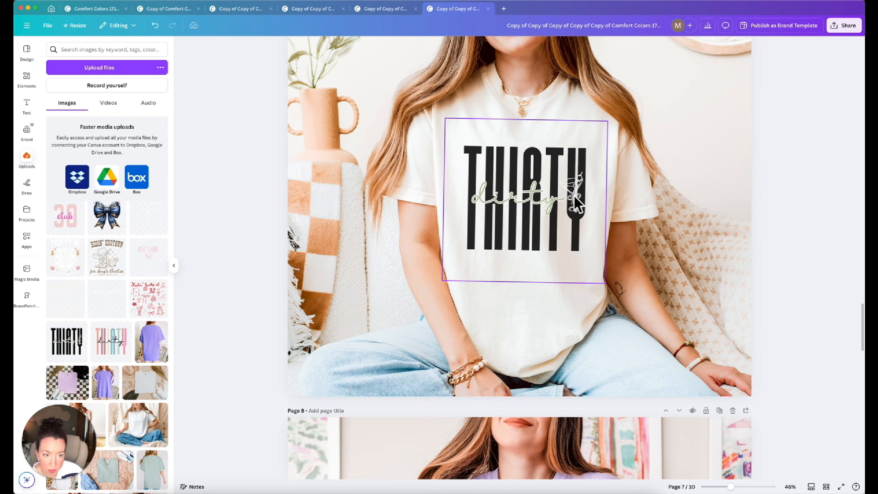
scroll(454, 235, "down", 8)
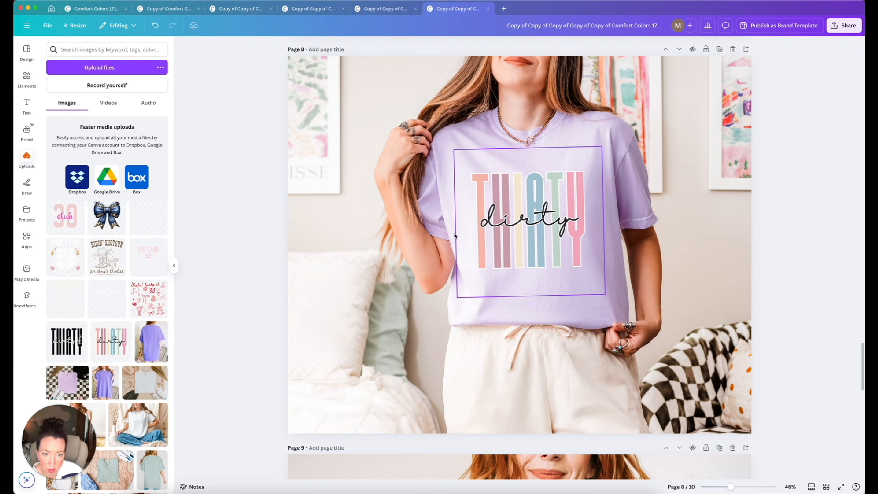
left_click_drag(61, 355, 522, 228)
Step: Replace page 7's cream shirt background photo with the uploaded photo of the woman in the dark green shirt
scroll(351, 290, "up", 8)
scroll(351, 291, "up", 2)
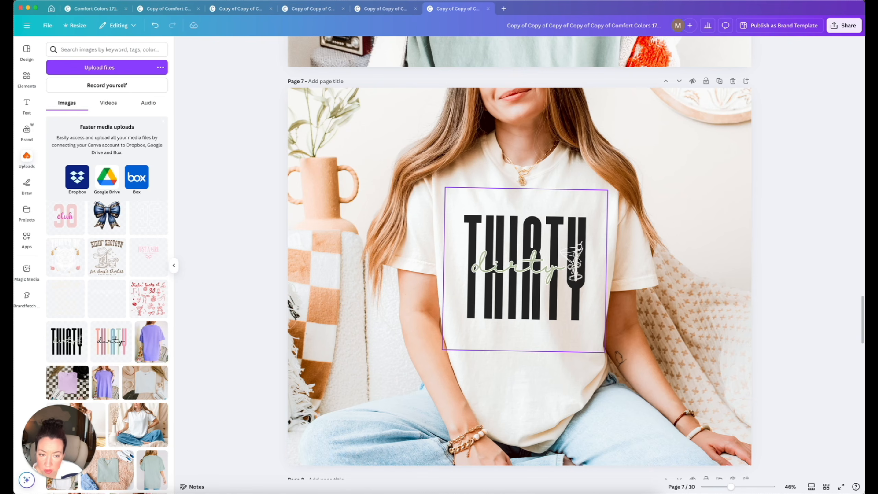
left_click(311, 227)
scroll(125, 303, "down", 10)
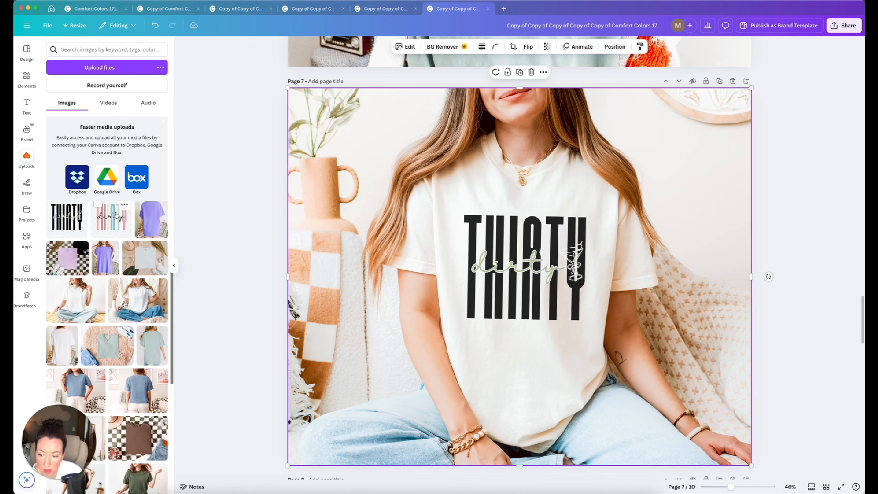
scroll(125, 303, "down", 3)
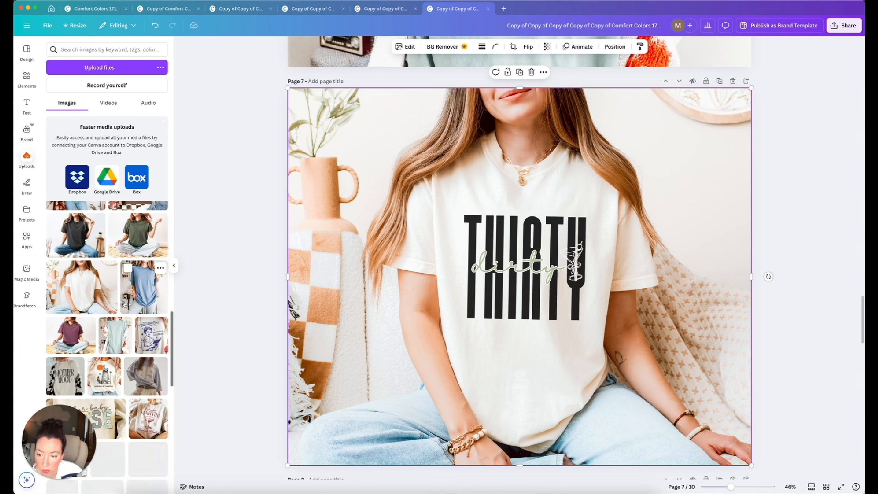
scroll(125, 303, "up", 2)
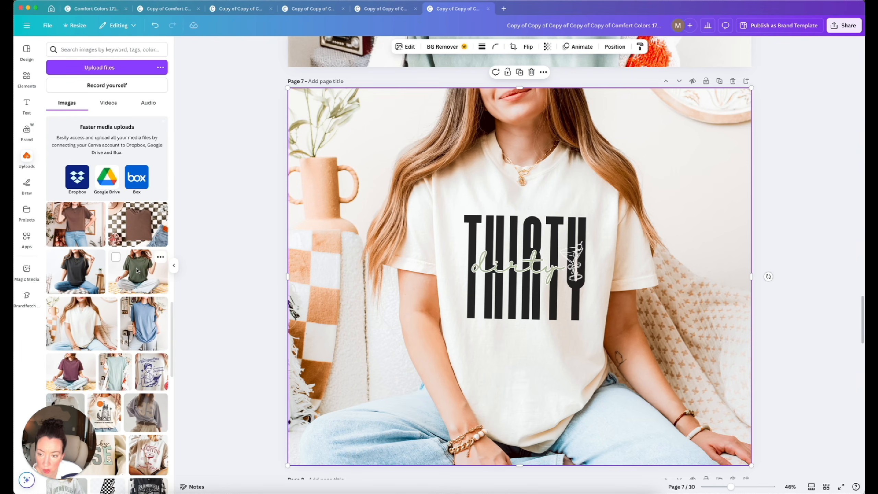
left_click_drag(136, 264, 320, 236)
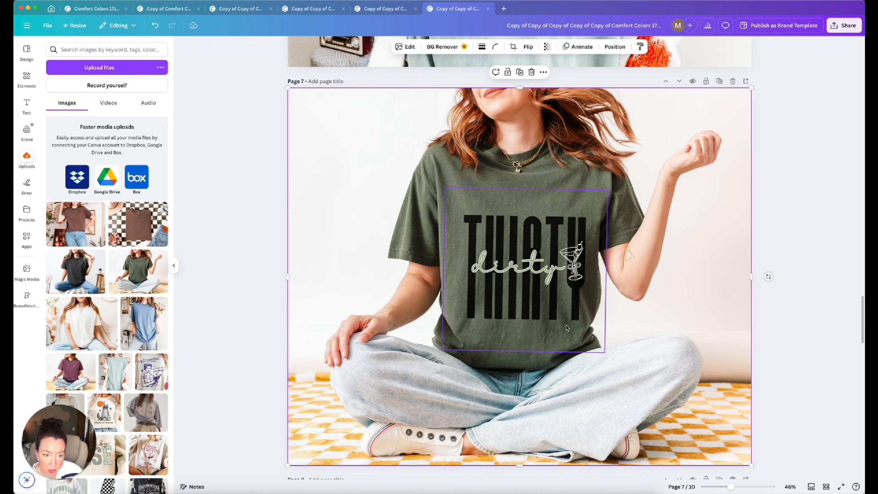
Step: Shrink the THIRTY dirty graphic on page 7, straighten its rotation and center it on the green shirt's chest
left_click_drag(584, 283, 579, 264)
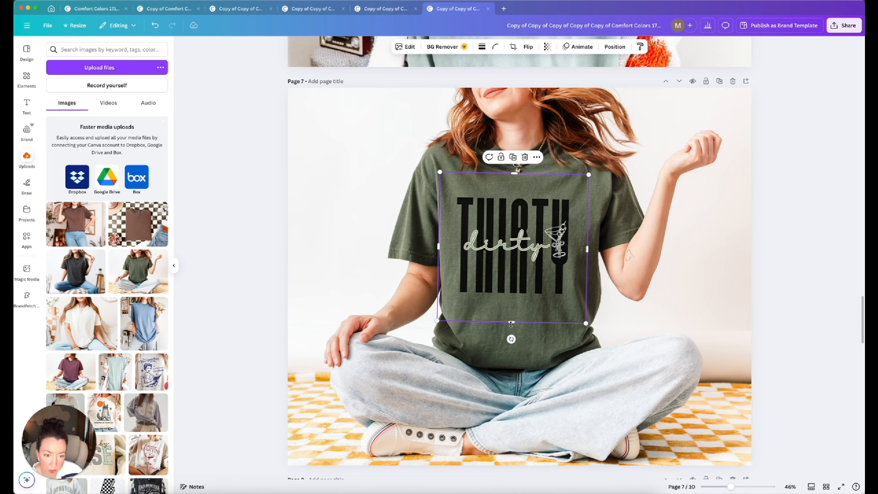
left_click_drag(510, 338, 512, 339)
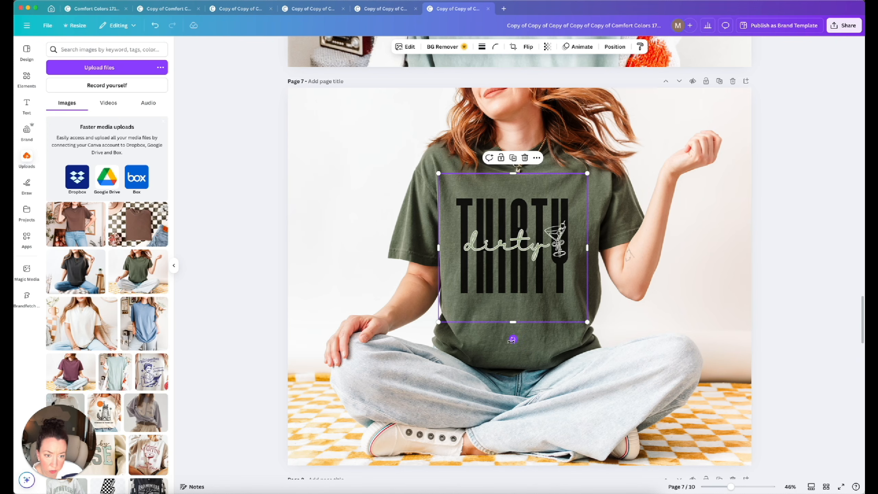
left_click_drag(505, 267, 506, 265)
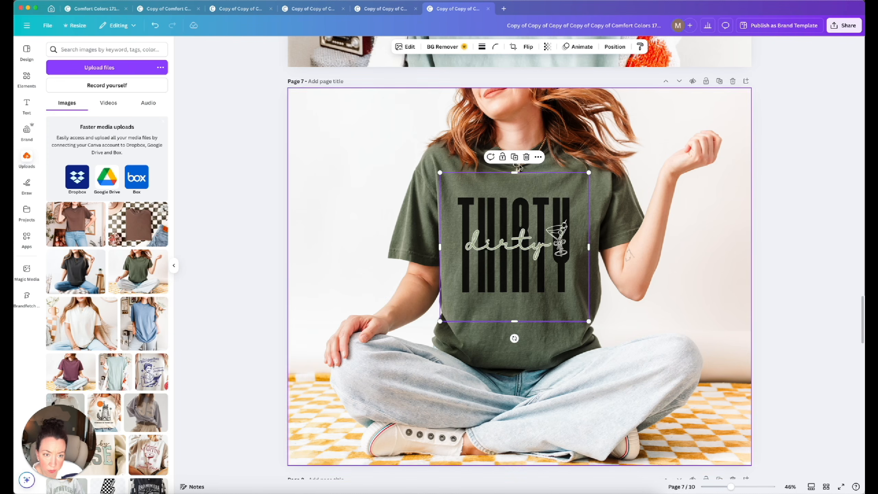
left_click(655, 257)
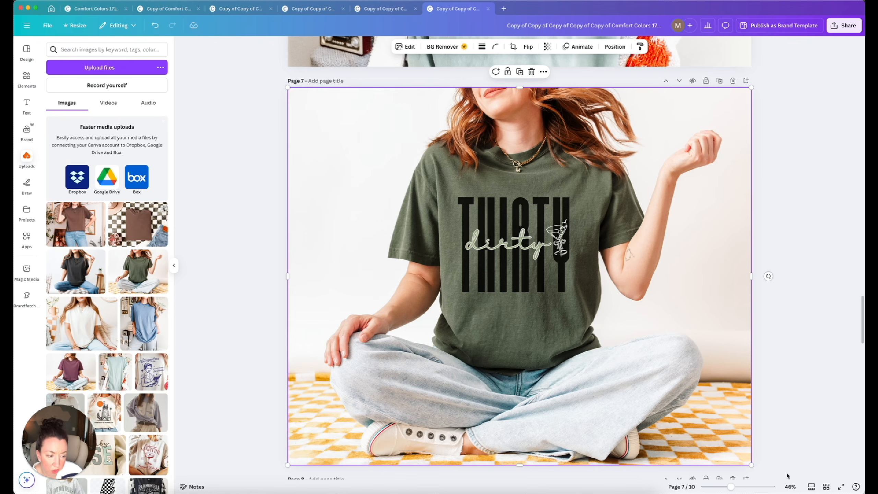
Step: Check all pages in the grid overview, return to page 1 and rename the design "dirty 30 black letters CC"
left_click(826, 487)
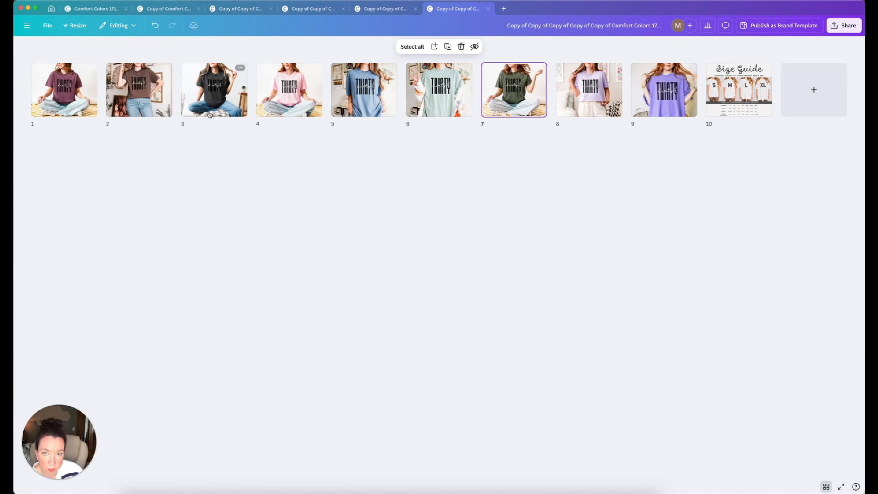
double_click(79, 88)
left_click(626, 26)
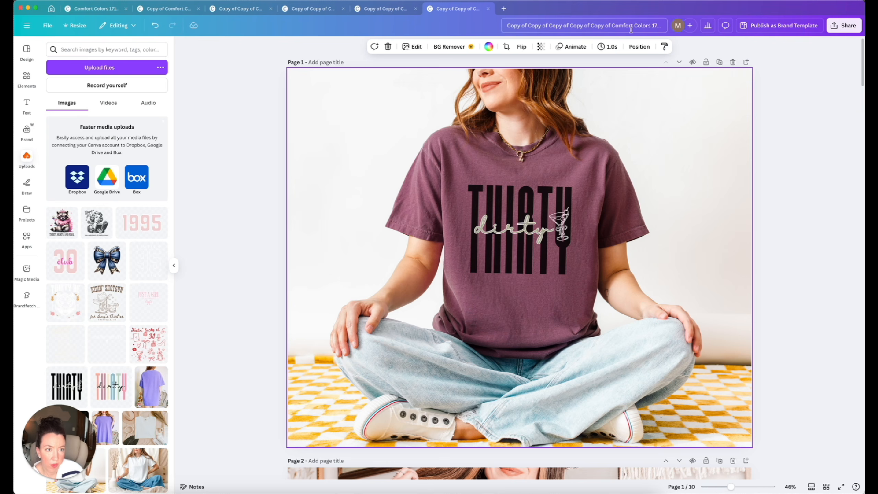
key("ctrl+a")
type("dir")
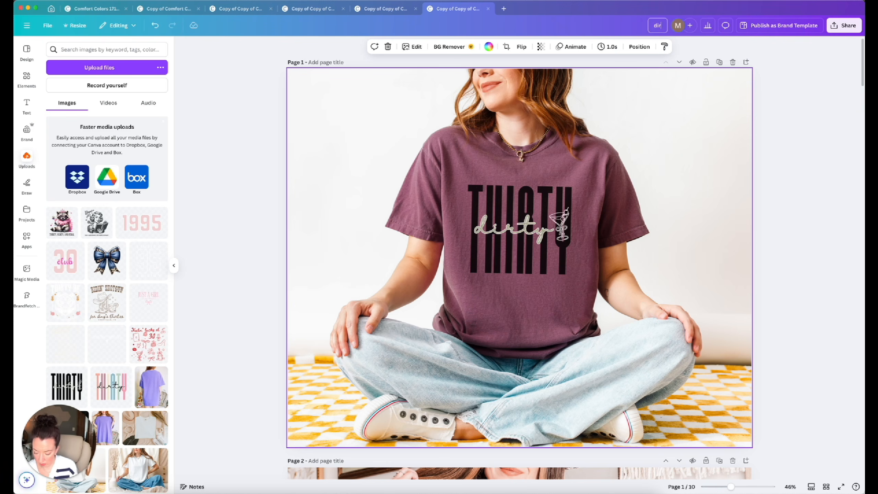
type("ty 30 black")
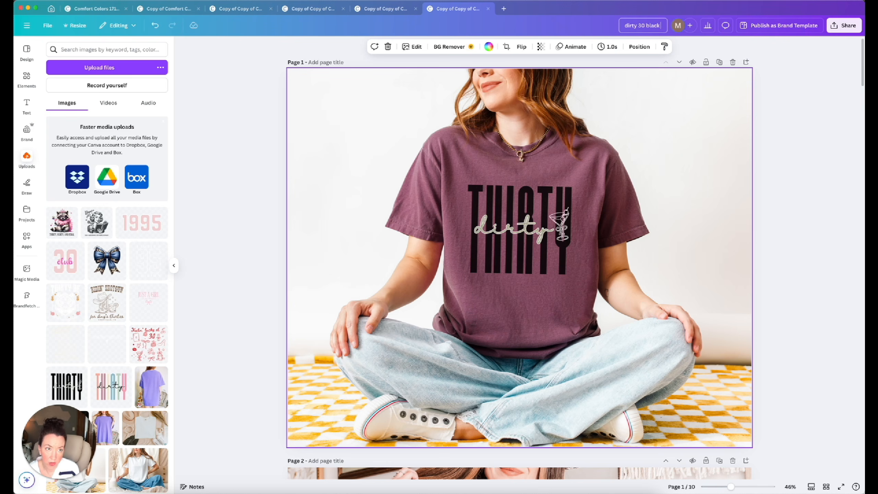
type(" eltters")
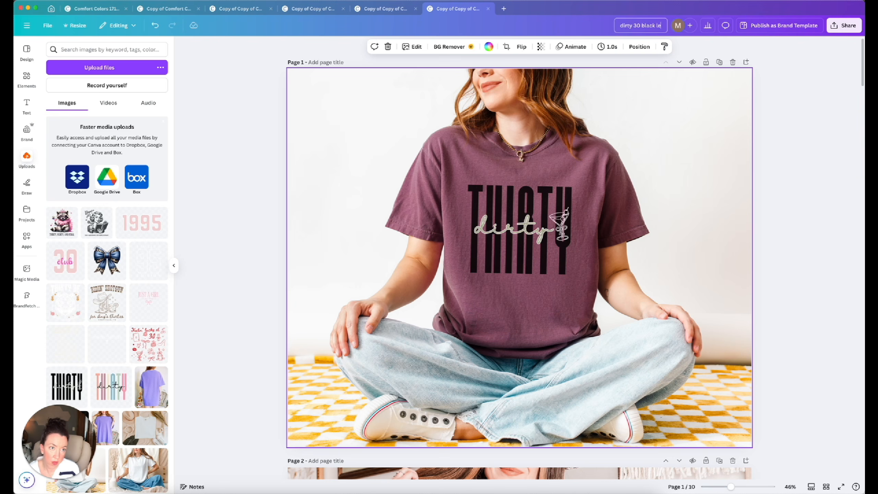
type(" CC")
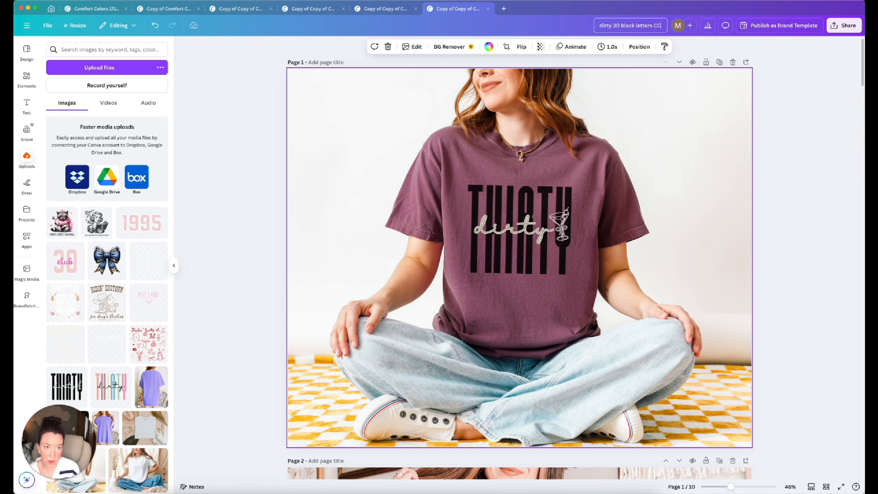
Step: Download all pages as JPG at size 1 and quality 80 to Downloads as "dirty 30 black letters CC.zip" and unzip it
left_click(843, 26)
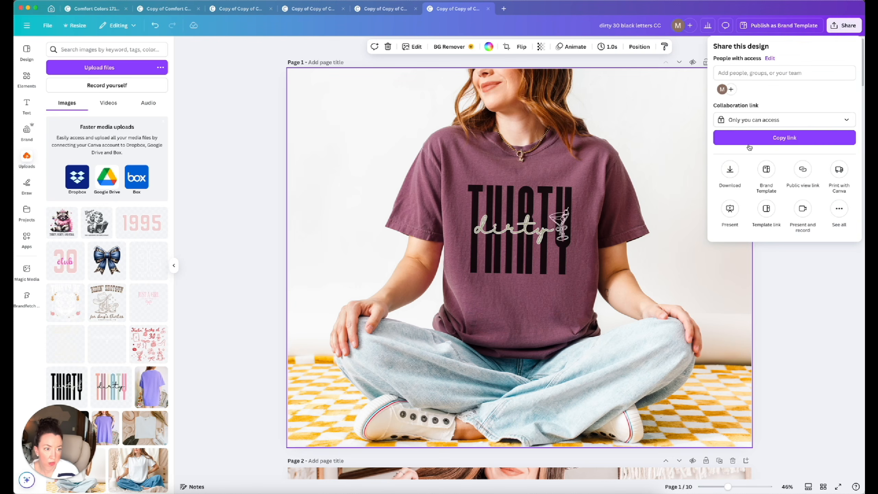
left_click(730, 171)
left_click(739, 77)
left_click(736, 124)
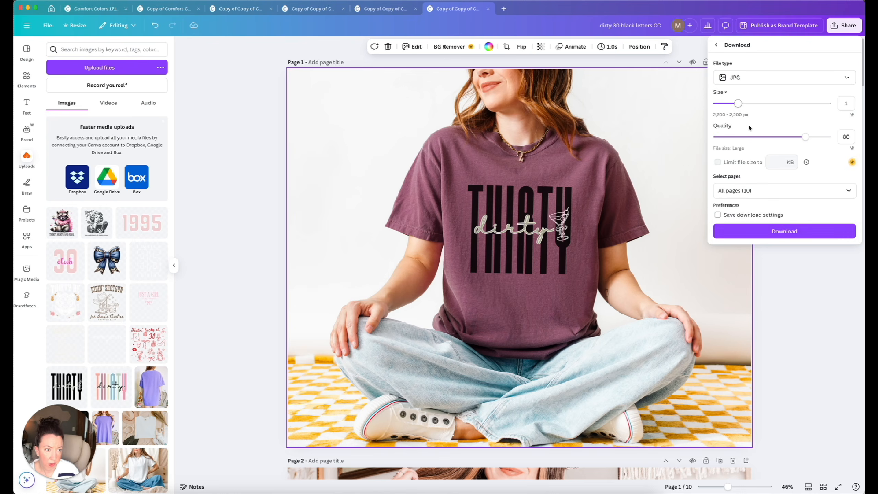
left_click(784, 229)
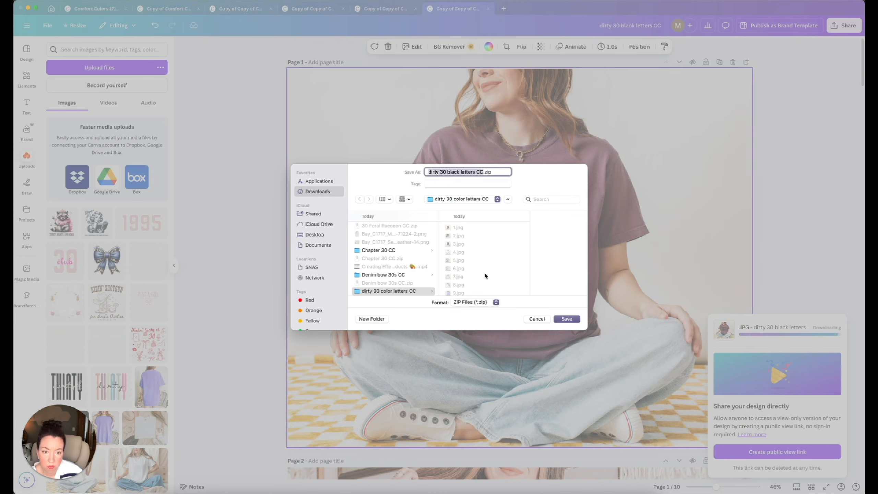
left_click(317, 191)
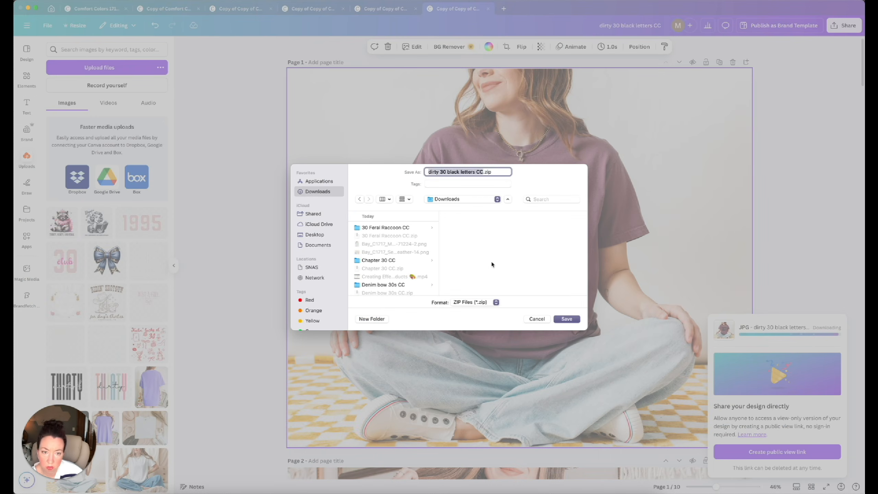
left_click(567, 319)
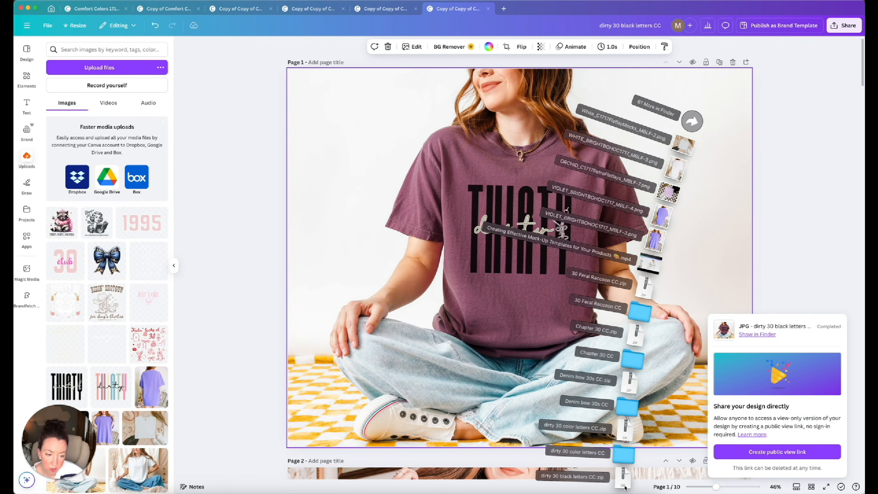
left_click(623, 484)
Step: Download the design as an MP4 video named "dirty 30 black letters CC" into the "dirty 30 black letters CC" folder in Downloads
left_click(844, 28)
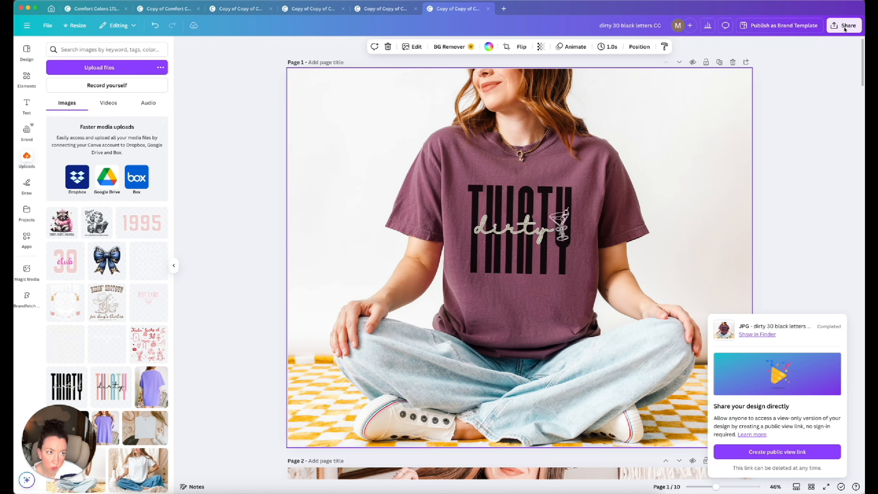
left_click(845, 28)
left_click(730, 169)
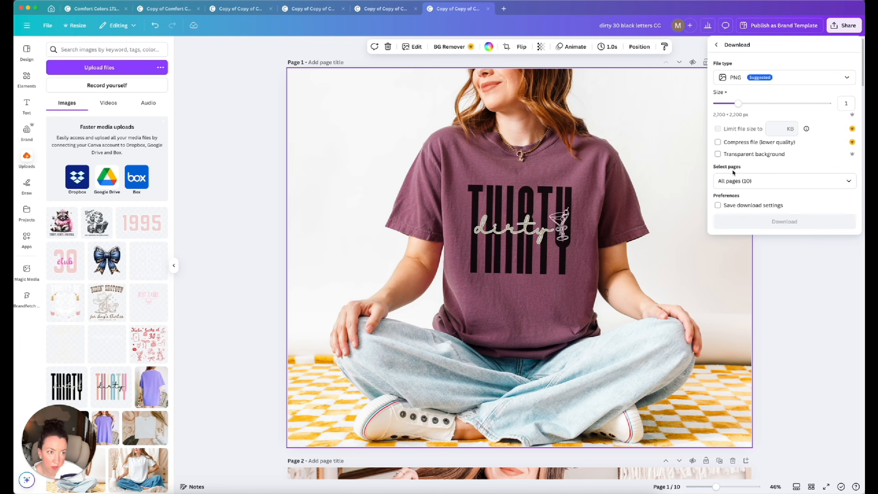
left_click(754, 80)
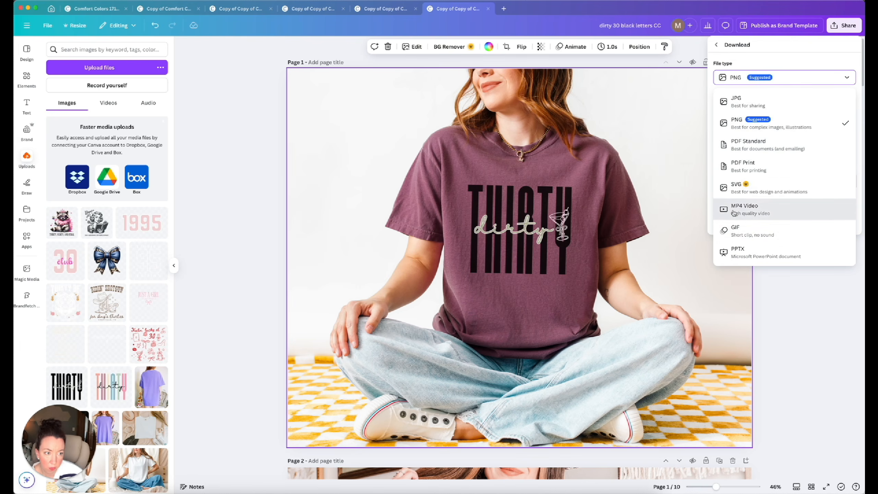
left_click(746, 207)
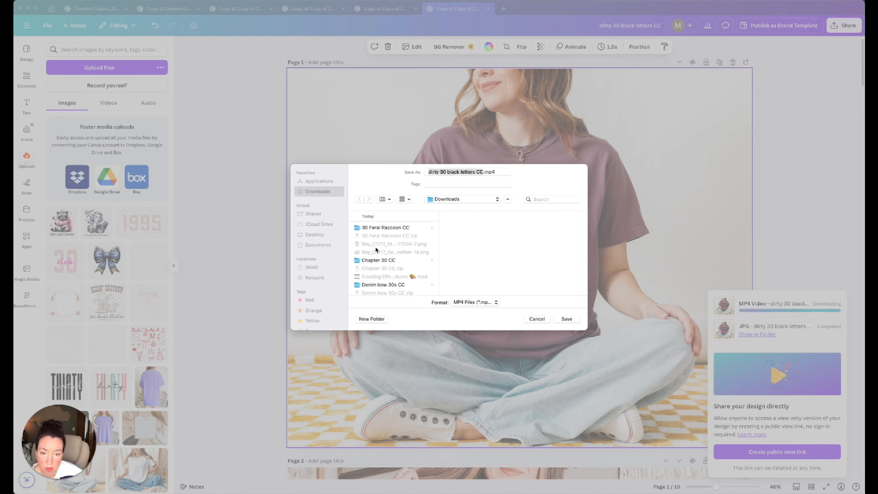
scroll(376, 250, "down", 4)
left_click(377, 250)
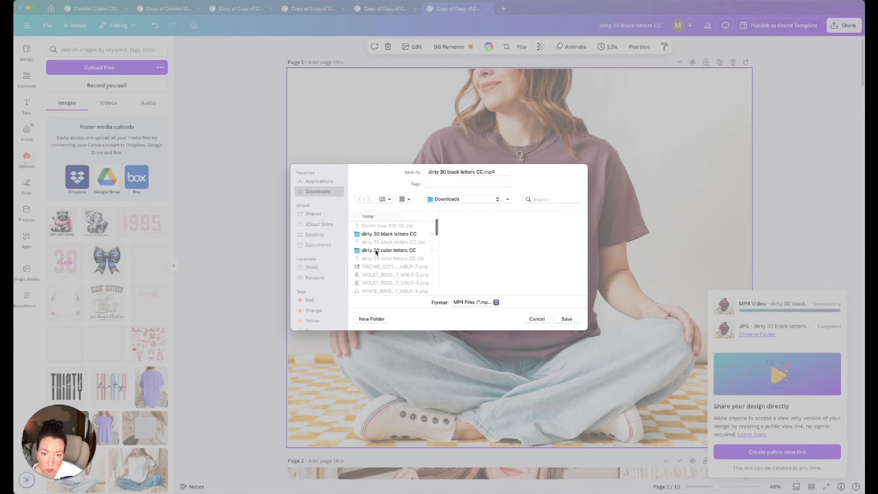
left_click(388, 235)
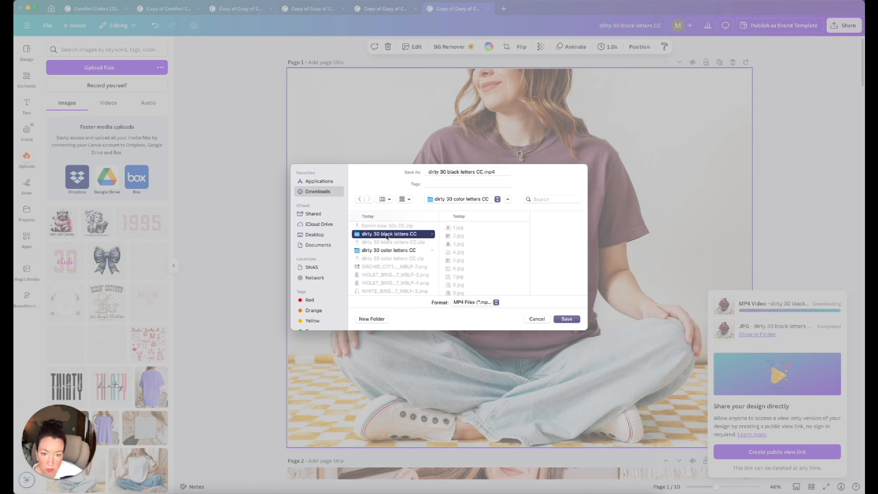
left_click(567, 320)
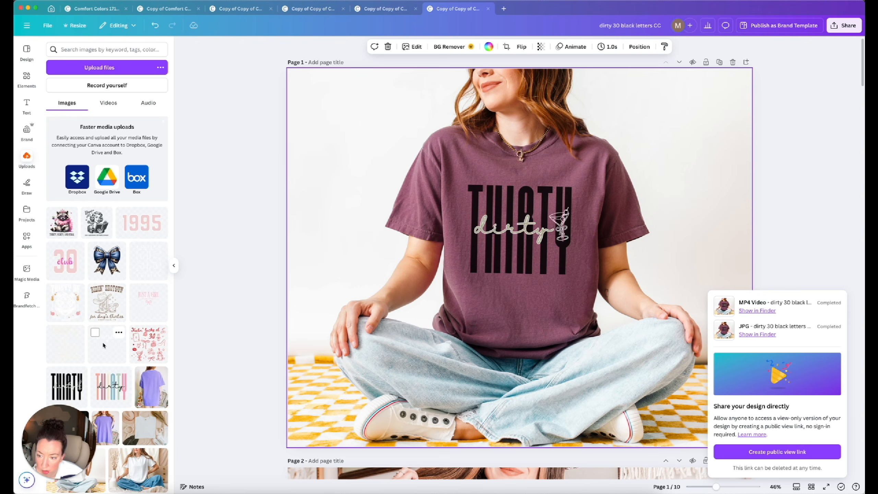
Step: Switch to the "Denim bow 30s CC" design, check its pages in the grid overview and make a copy of the design
scroll(103, 343, "down", 2)
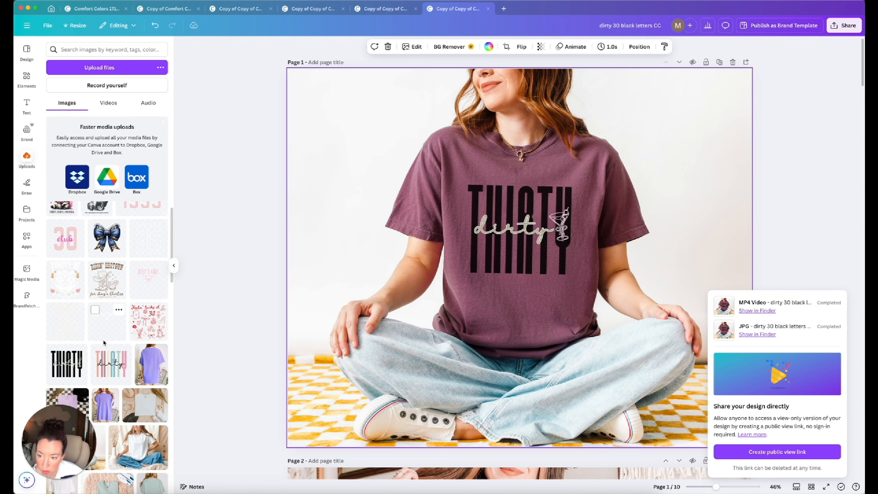
scroll(104, 342, "up", 1)
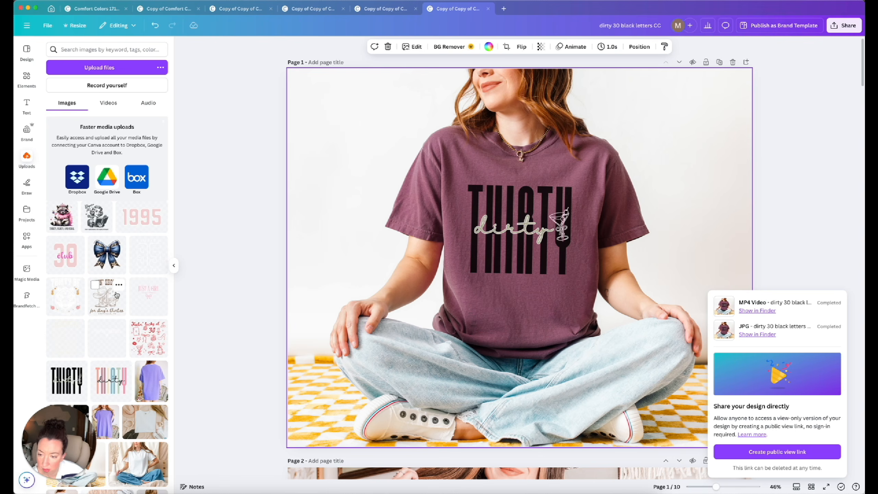
scroll(150, 334, "down", 1)
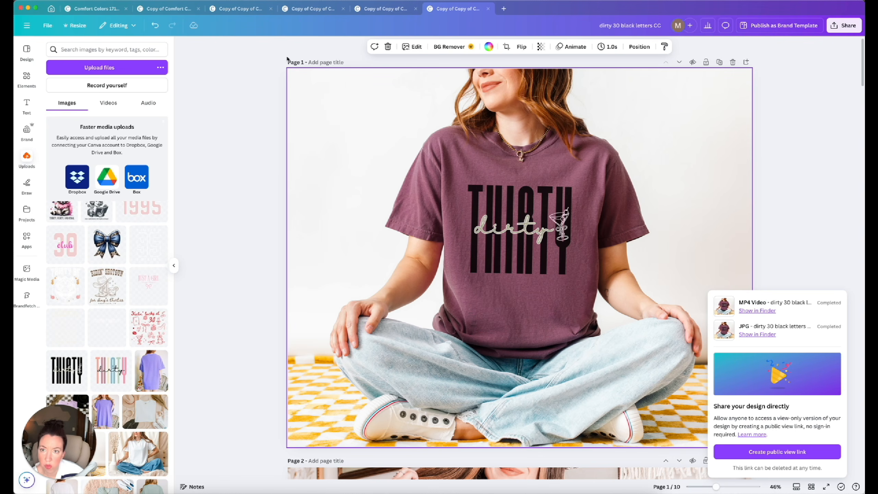
left_click(300, 10)
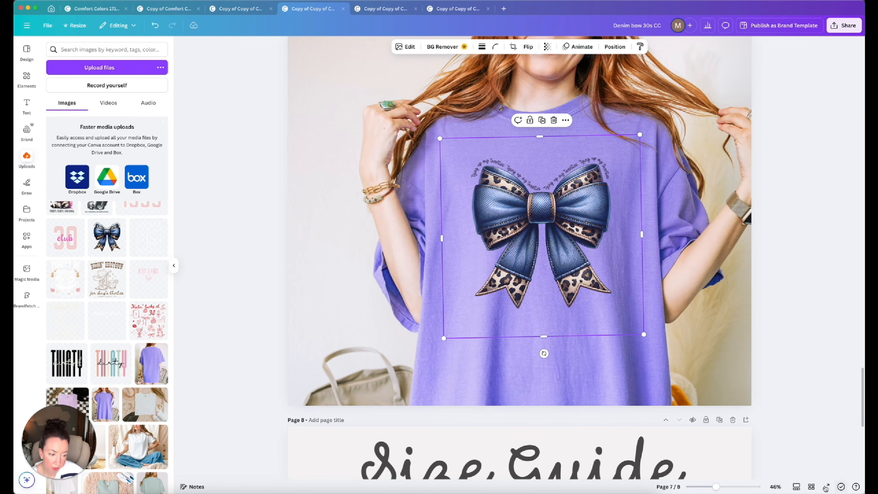
left_click(811, 486)
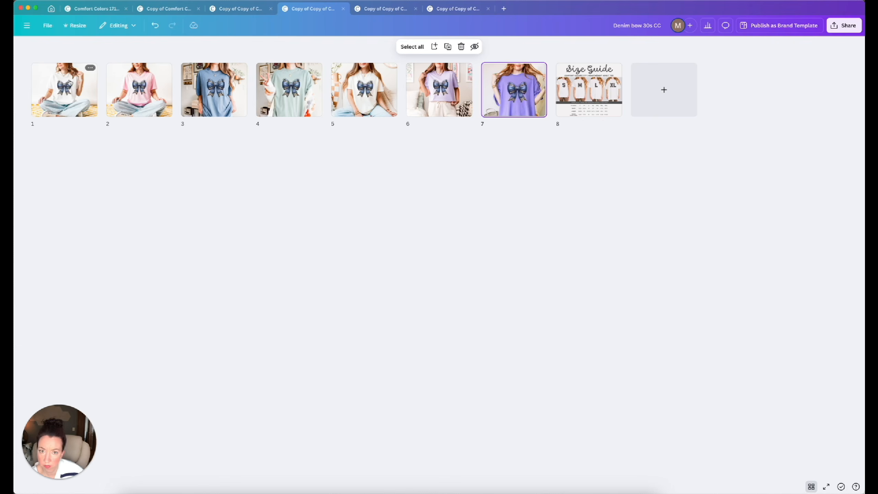
double_click(68, 100)
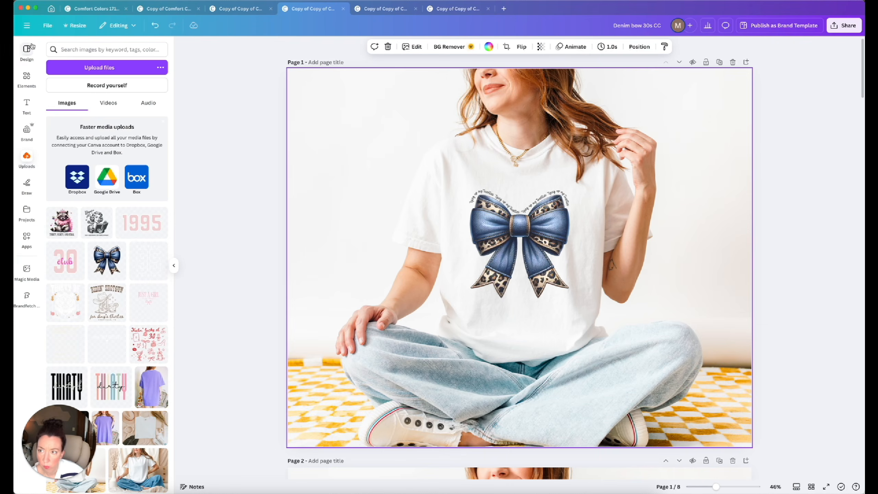
left_click(48, 25)
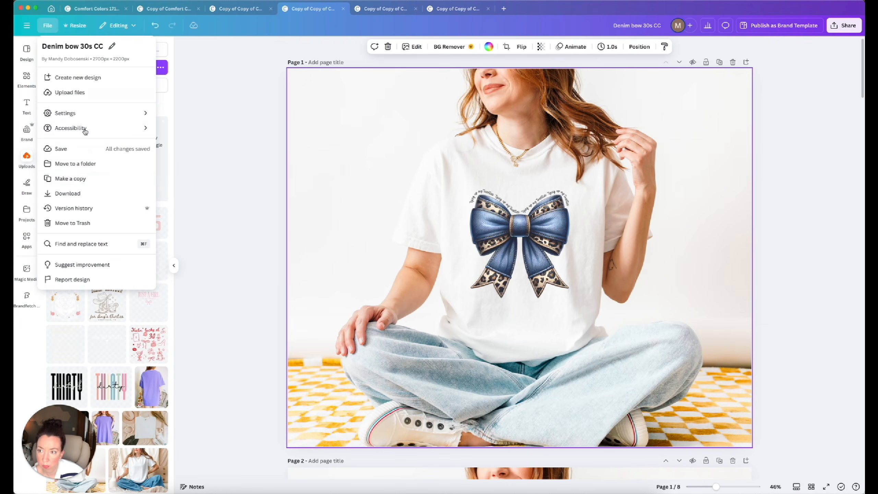
left_click(81, 179)
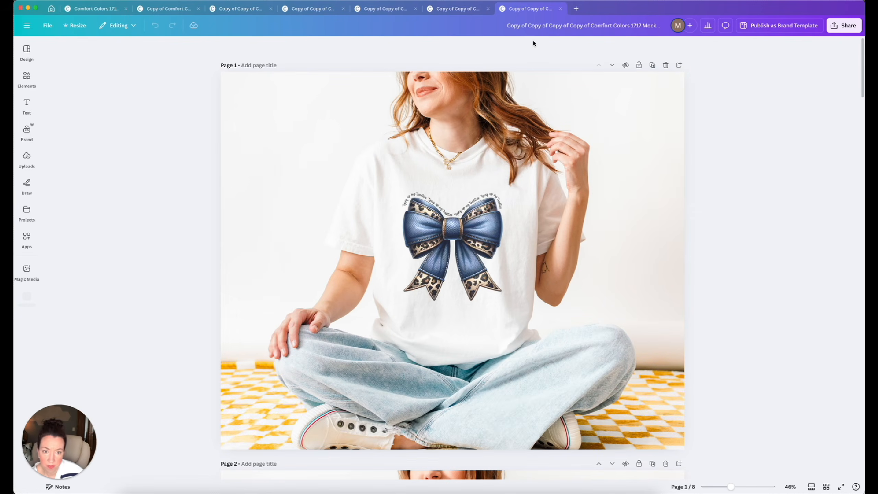
Step: Swap the denim bow for the uploaded "Feelin' lucky at 30" graphic on the white shirt of page 1 and the pink shirt of page 2
left_click(27, 157)
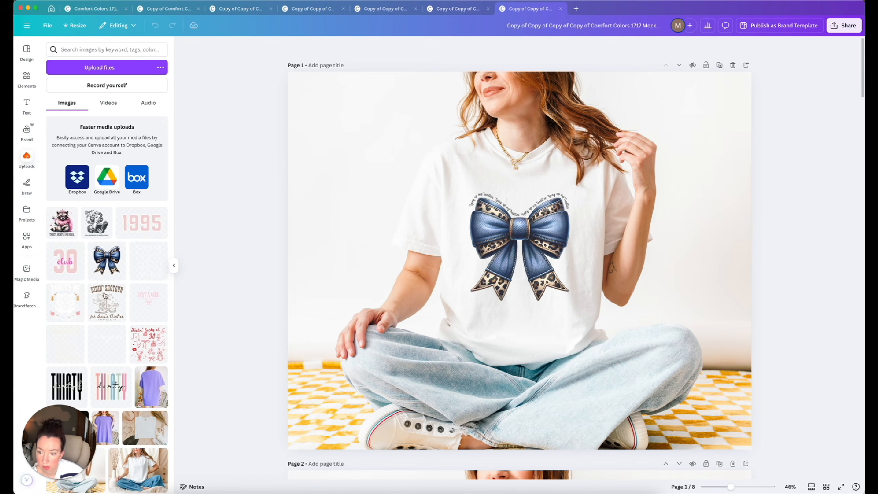
left_click_drag(152, 346, 497, 225)
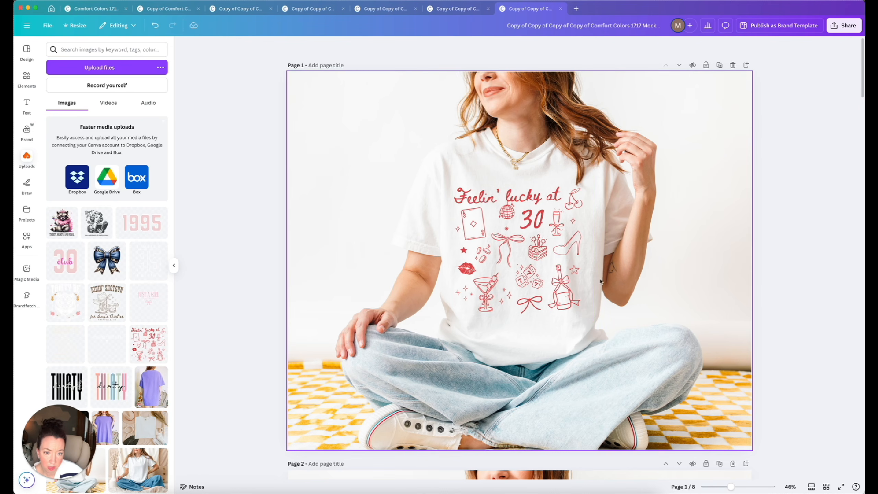
left_click_drag(517, 234, 517, 235)
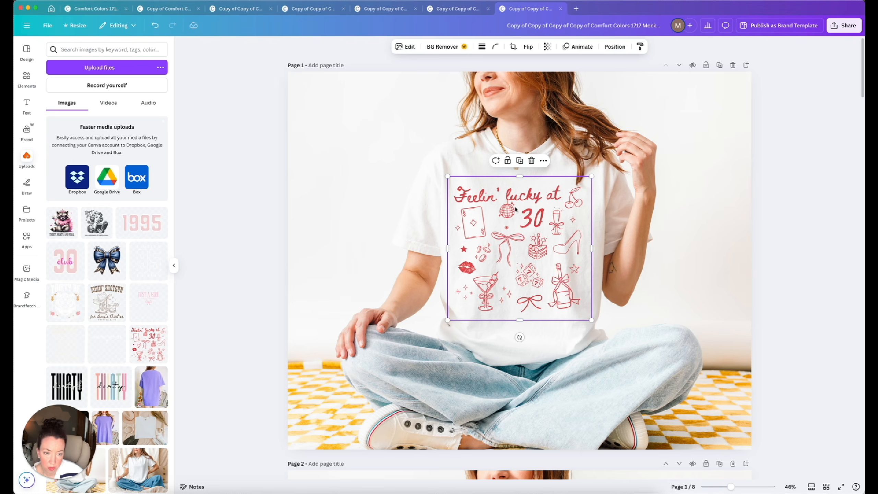
scroll(603, 313, "down", 5)
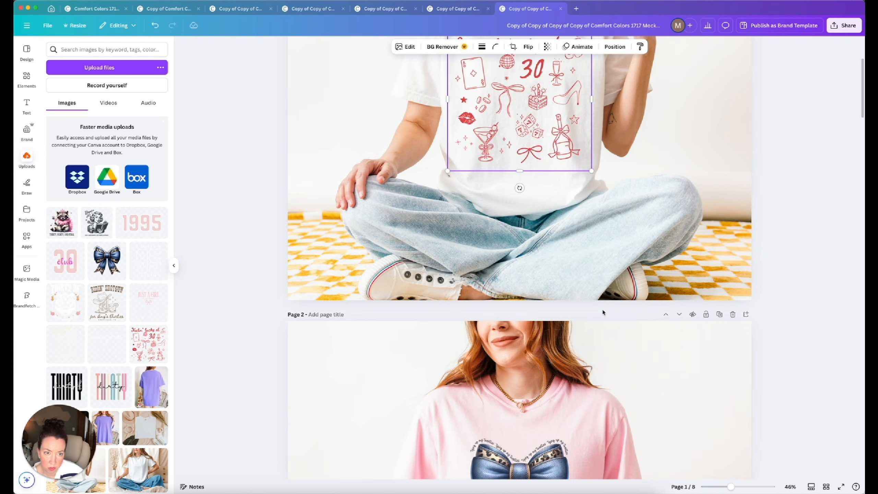
scroll(603, 313, "up", 5)
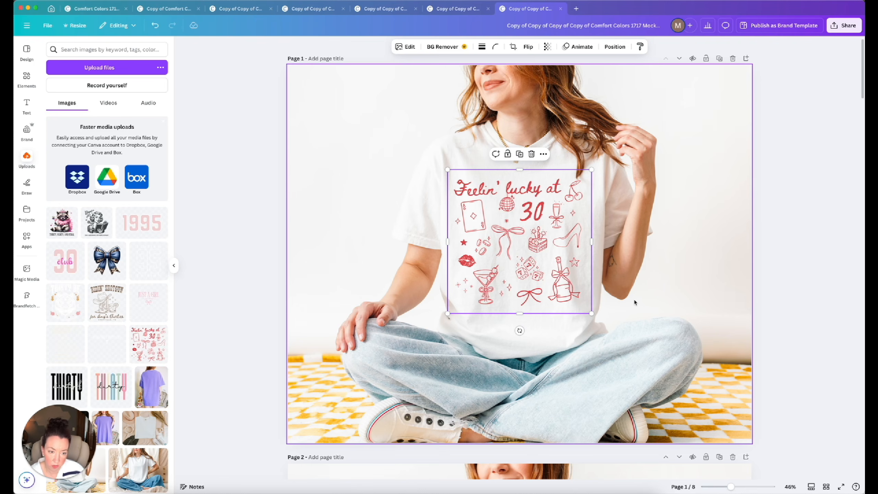
scroll(635, 302, "down", 12)
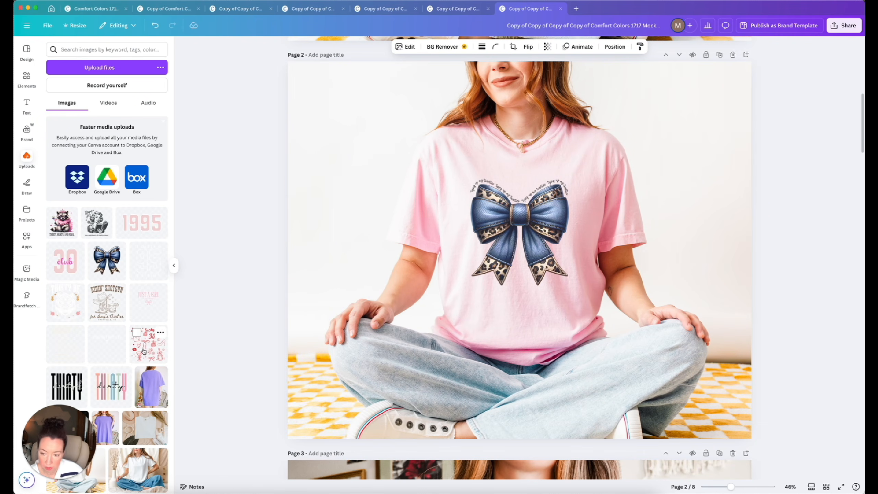
left_click_drag(144, 351, 528, 244)
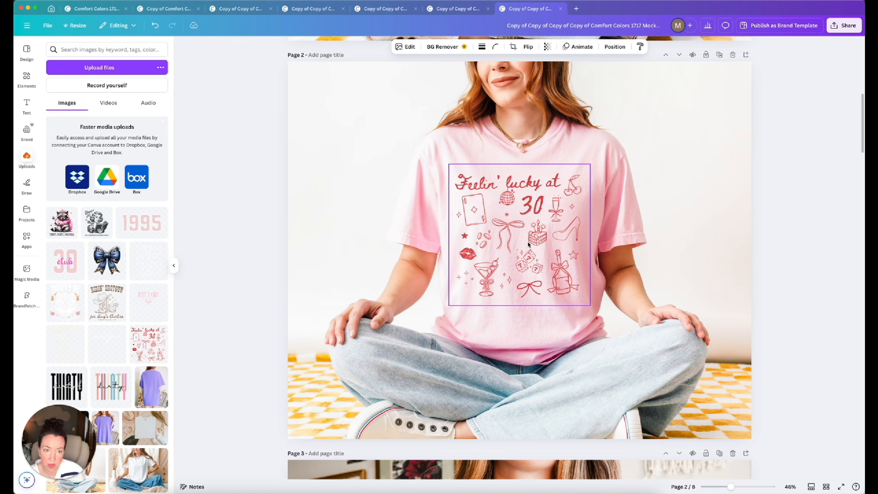
Step: Delete page 3 with the blue bow shirt from the copied design
scroll(528, 244, "down", 1)
scroll(501, 193, "down", 10)
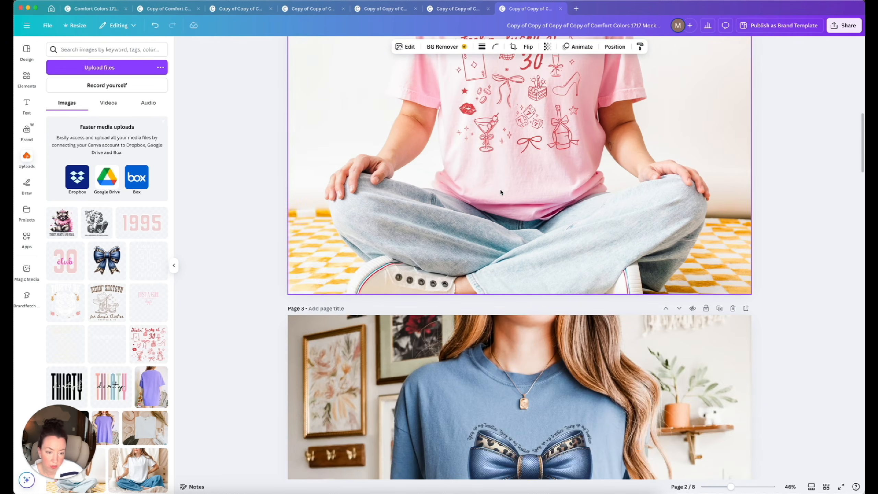
scroll(501, 189, "up", 3)
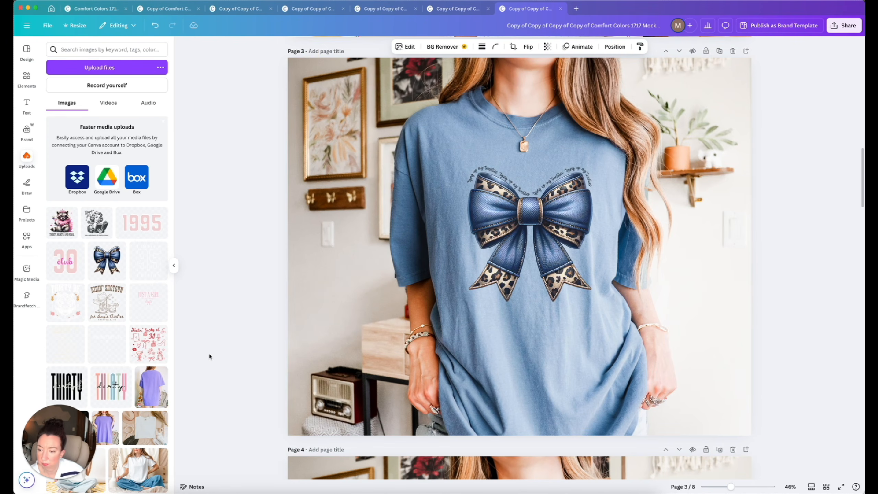
scroll(519, 215, "up", 4)
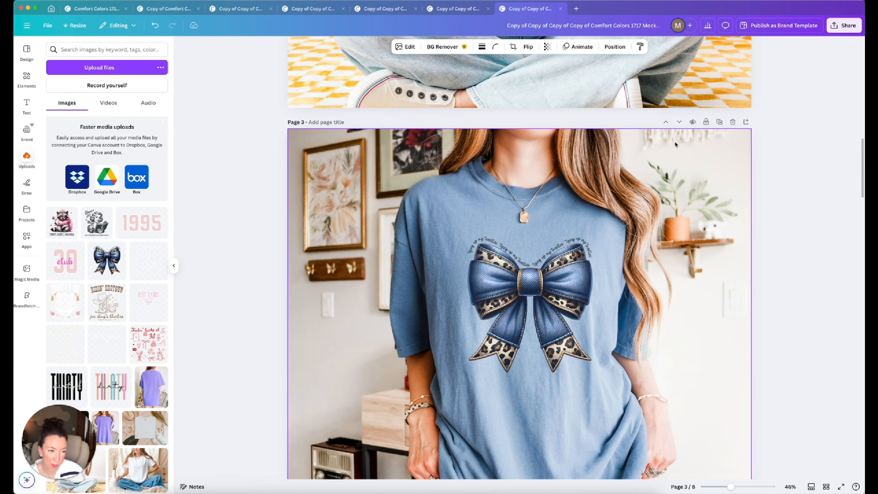
left_click(732, 121)
Step: Try the "Feelin' lucky at 30" graphic on the sage green shirt of page 3, and delete that page
scroll(614, 261, "down", 3)
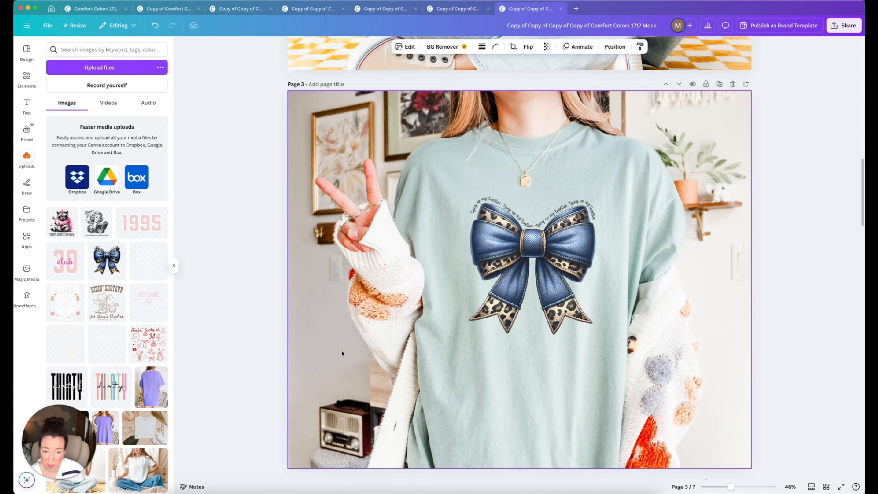
left_click_drag(149, 344, 545, 266)
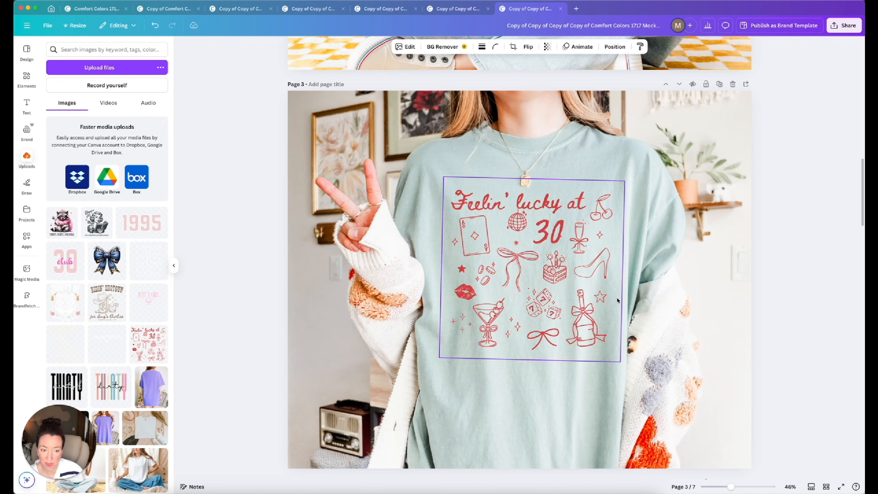
left_click(733, 84)
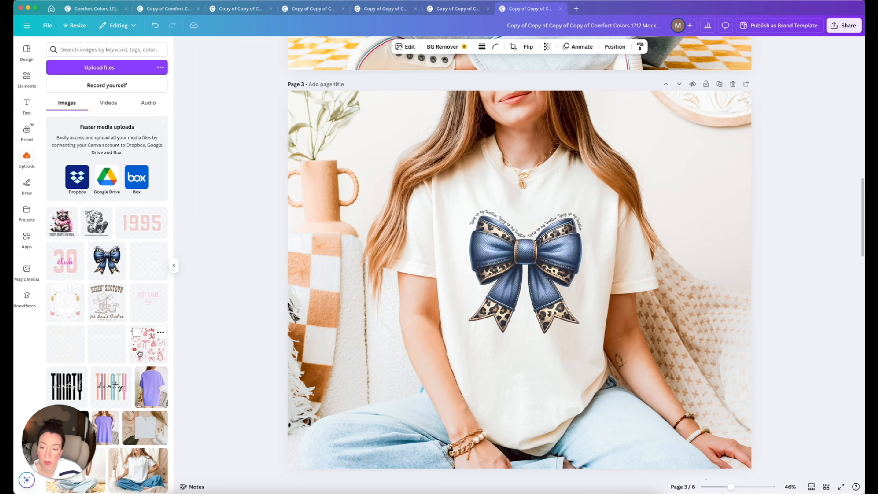
Step: Replace the bow on page 3's cream shirt with the "Feelin' lucky at 30" graphic and shrink it very slightly
left_click_drag(139, 353, 510, 277)
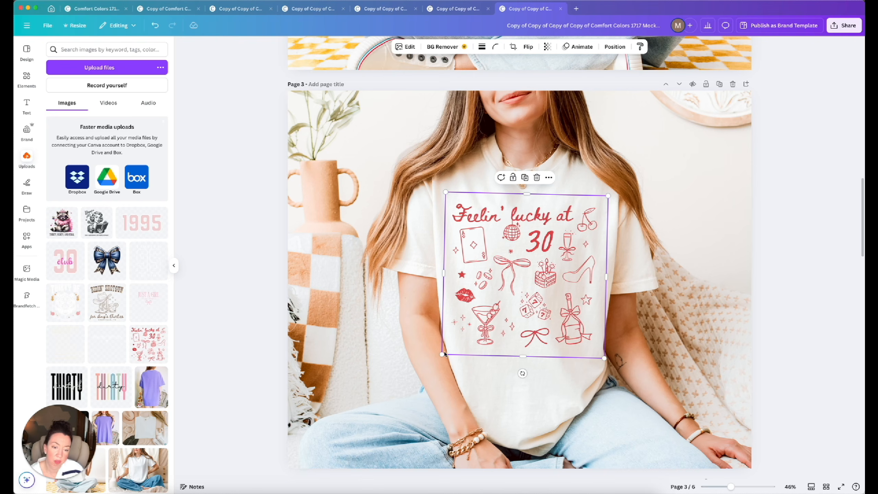
left_click_drag(444, 354, 443, 353)
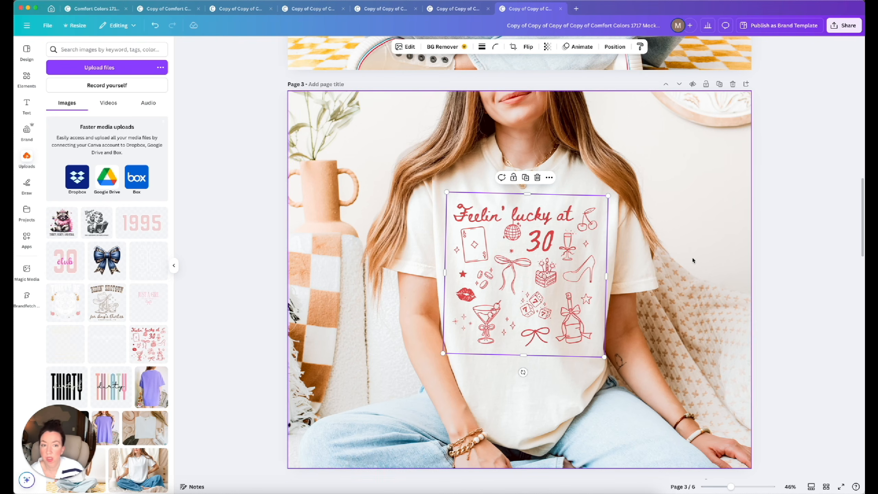
Step: Try the "Feelin' lucky at 30" graphic on page 4's lavender shirt, and delete both that page and the following purple bow shirt page
scroll(693, 260, "down", 5)
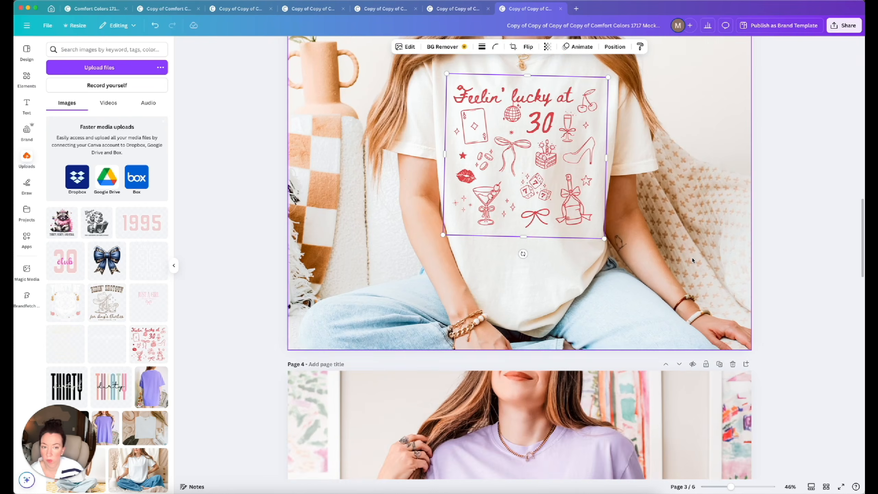
scroll(692, 260, "down", 10)
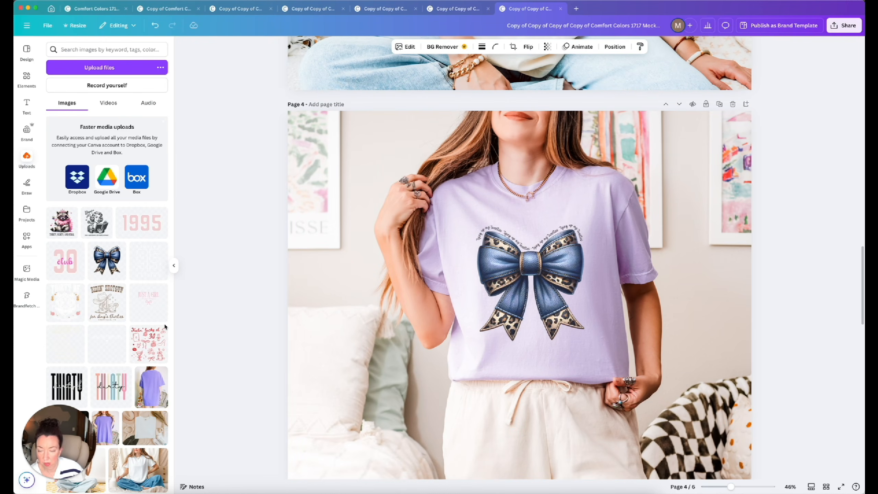
left_click_drag(157, 354, 473, 288)
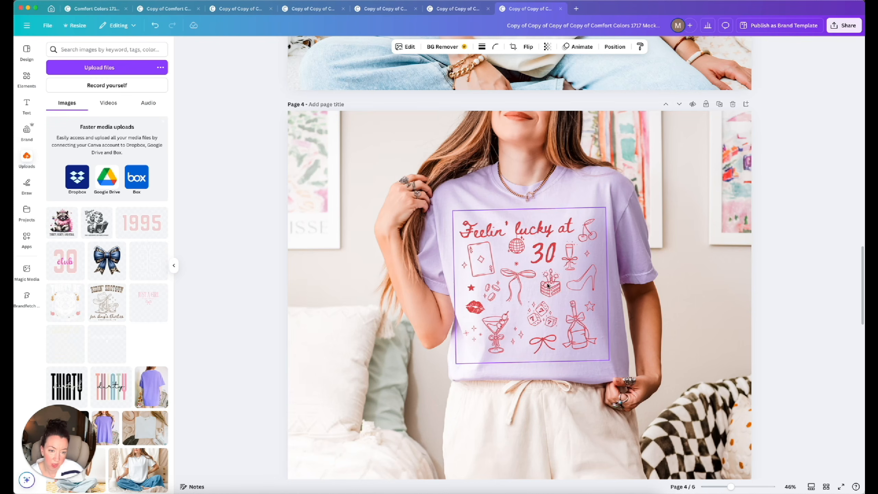
left_click(476, 346)
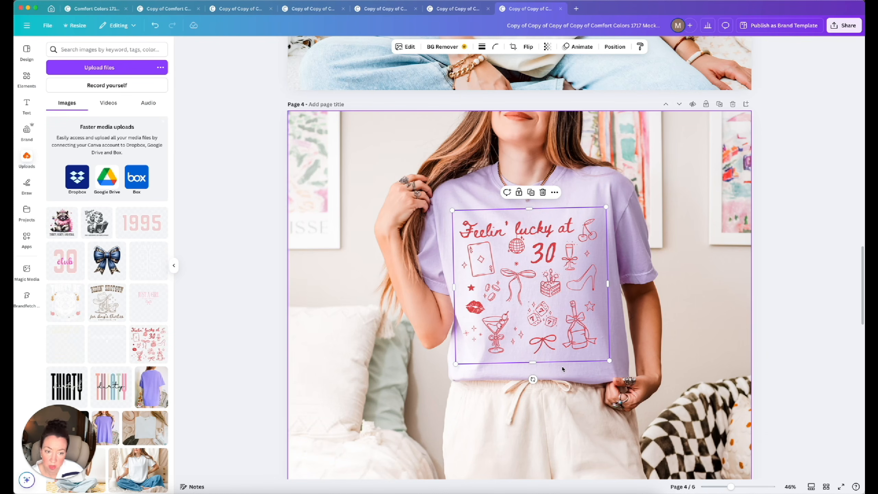
scroll(563, 369, "down", 2)
scroll(562, 369, "up", 2)
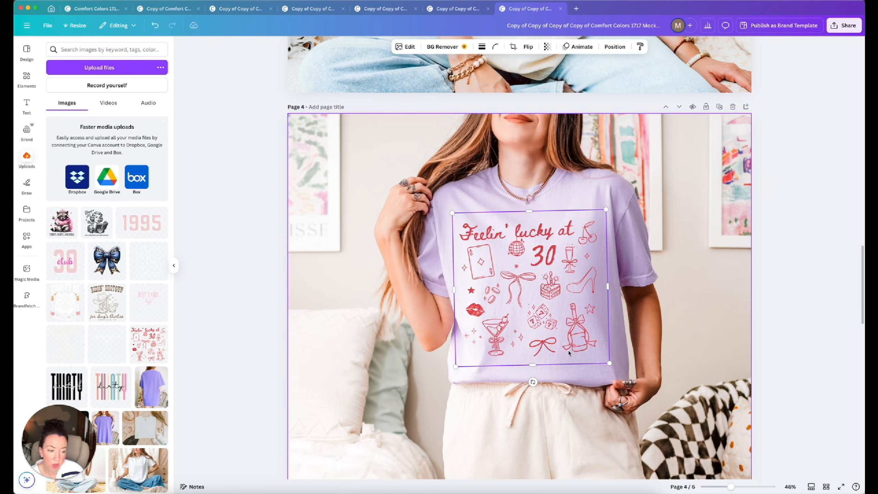
left_click(733, 106)
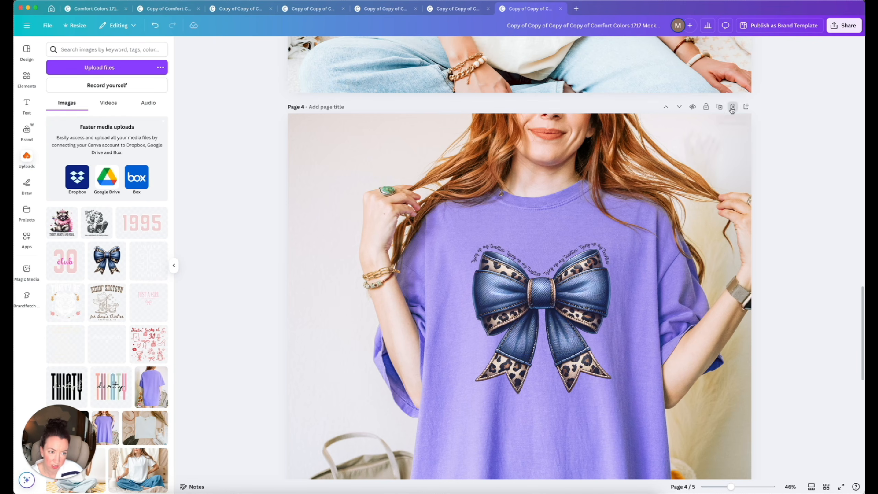
left_click(733, 107)
Step: Review the white, pink and cream shirt mockups and the size guide page of the design
scroll(765, 263, "up", 3)
scroll(767, 308, "up", 10)
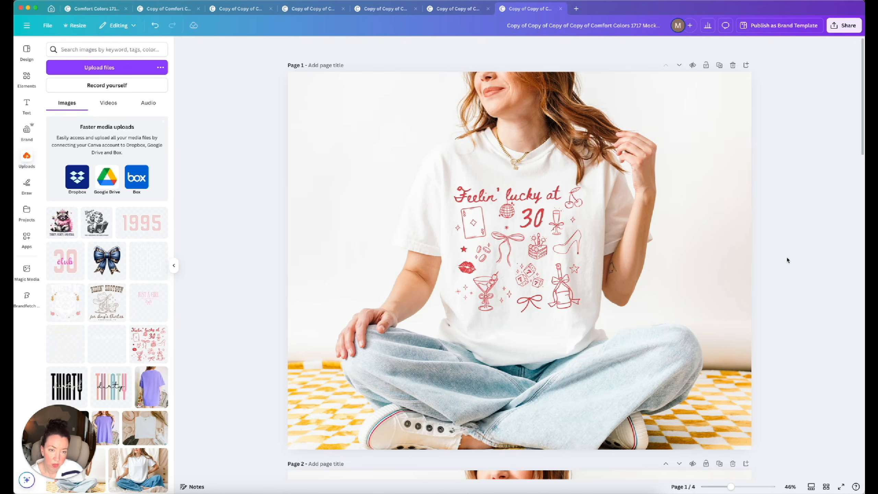
scroll(787, 259, "down", 20)
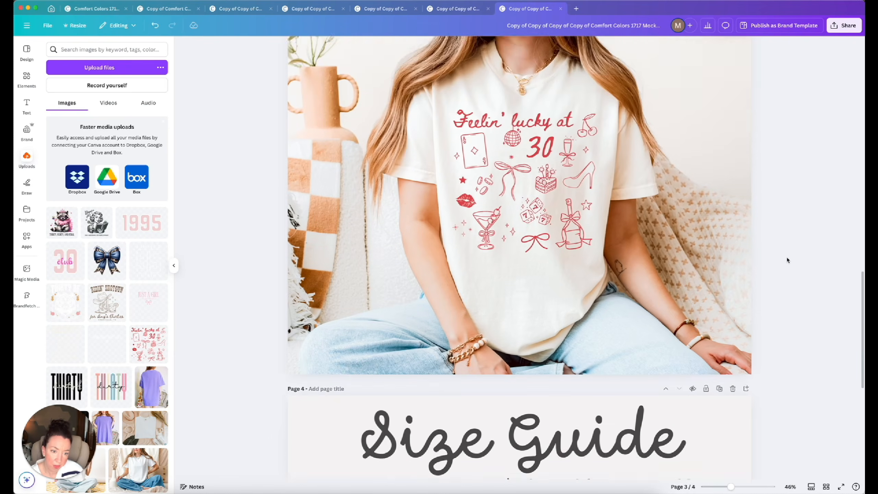
scroll(787, 260, "down", 5)
scroll(787, 260, "up", 15)
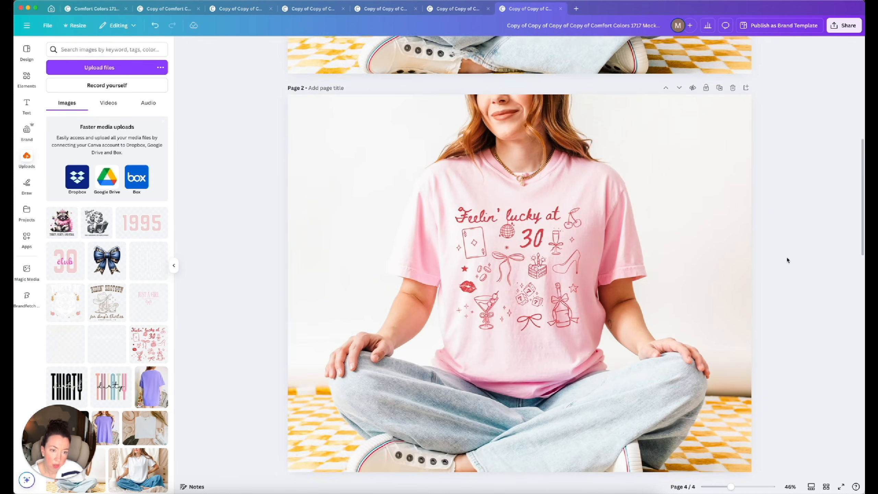
scroll(787, 260, "up", 10)
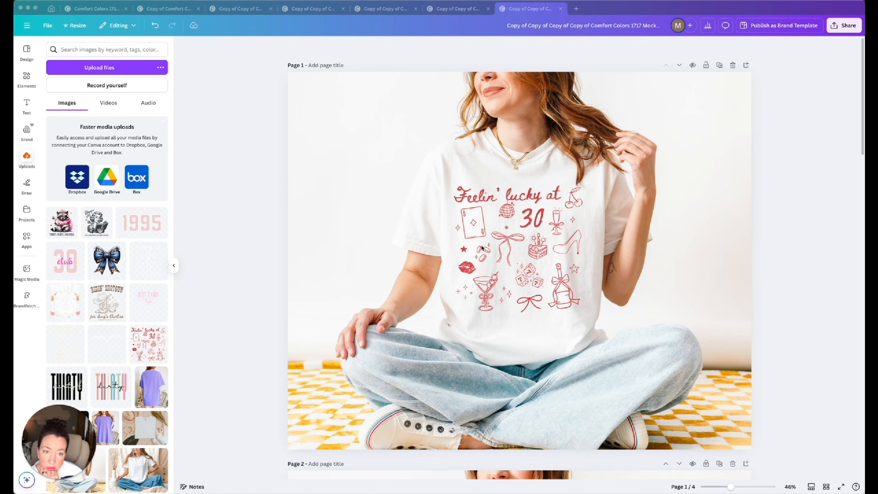
scroll(482, 248, "down", 15)
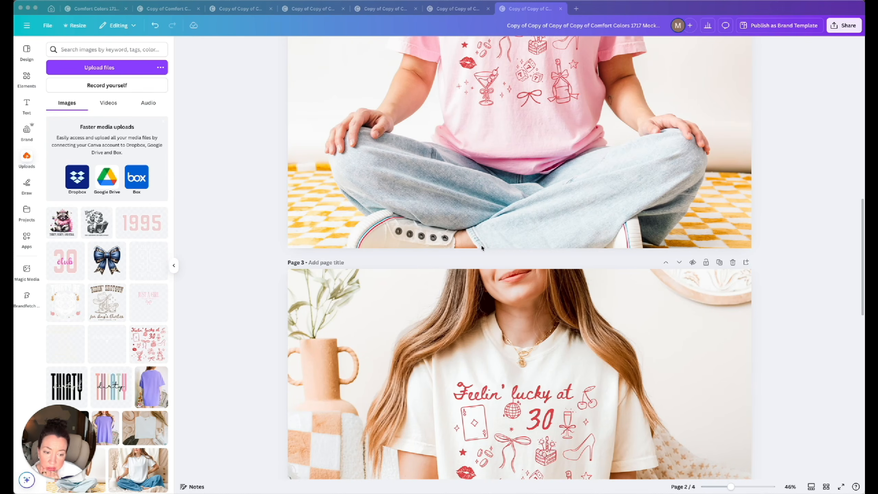
scroll(482, 248, "down", 5)
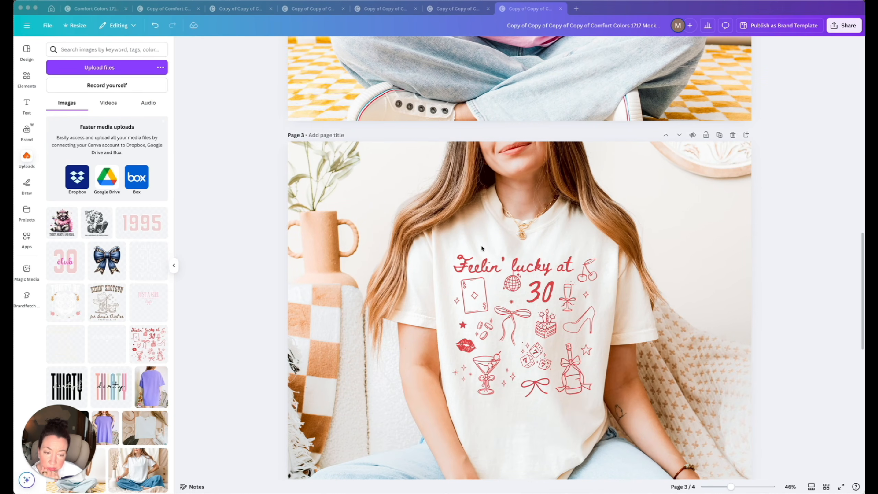
scroll(473, 352, "down", 9)
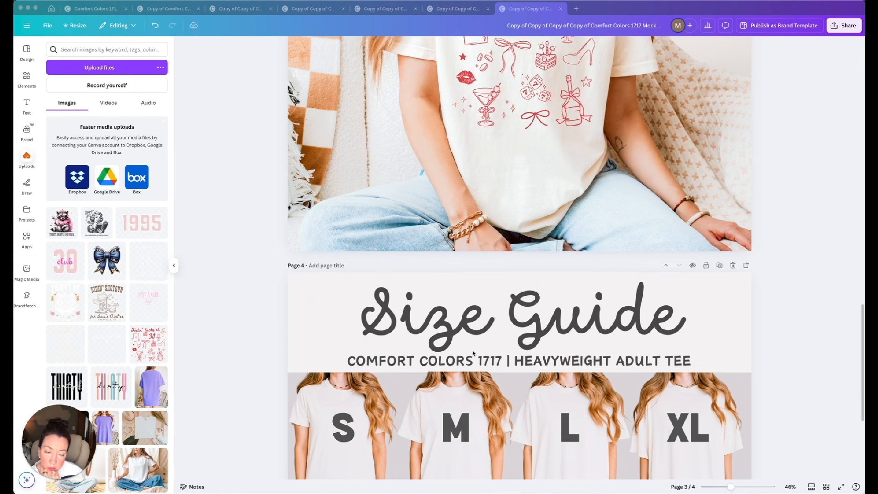
scroll(473, 353, "up", 3)
scroll(473, 353, "up", 20)
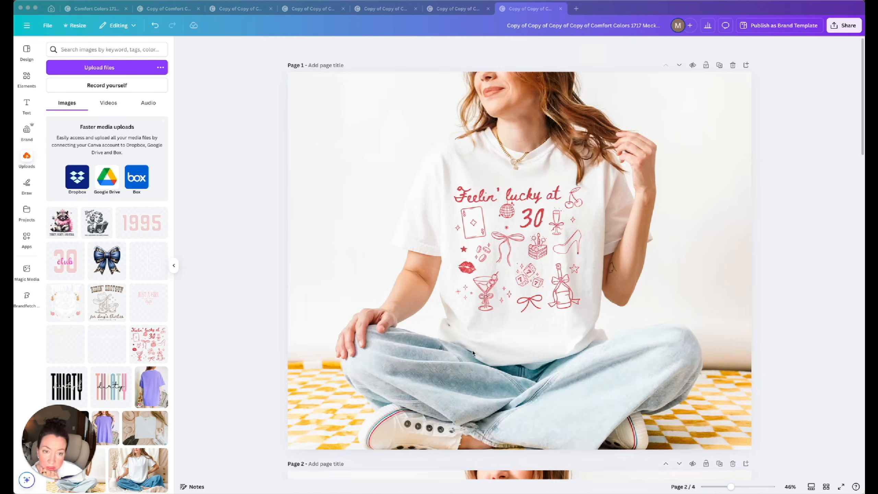
Step: Set the page timing to 1.5 seconds and apply it to all pages
left_click(695, 93)
left_click(611, 48)
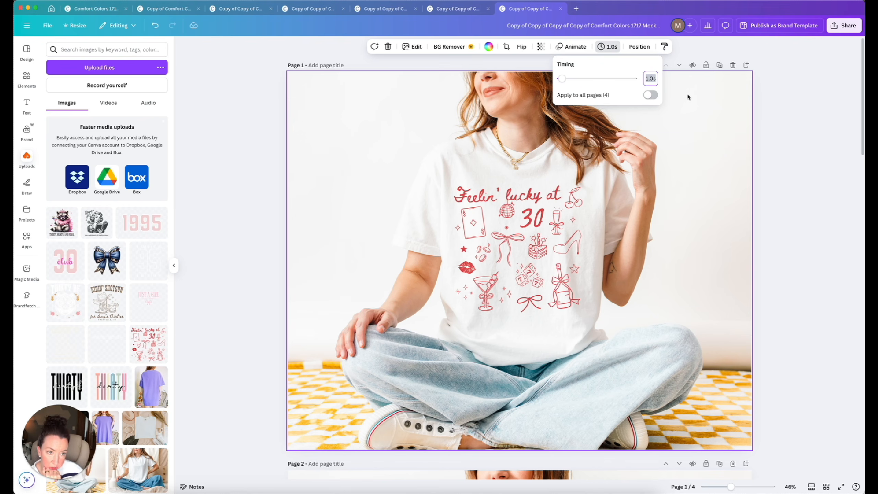
type("1.5")
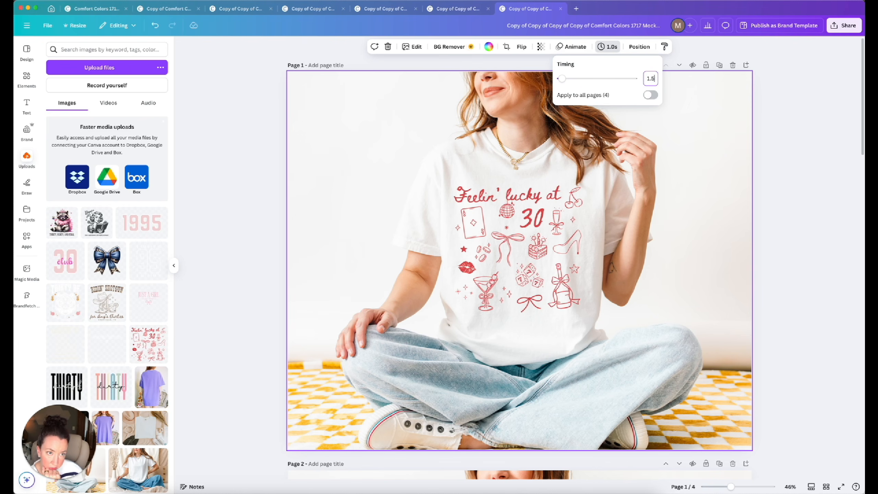
left_click(650, 95)
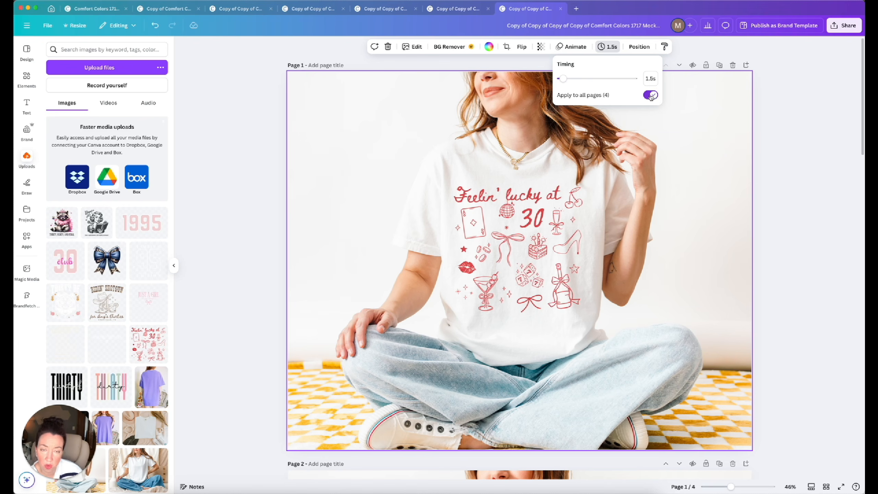
left_click(783, 124)
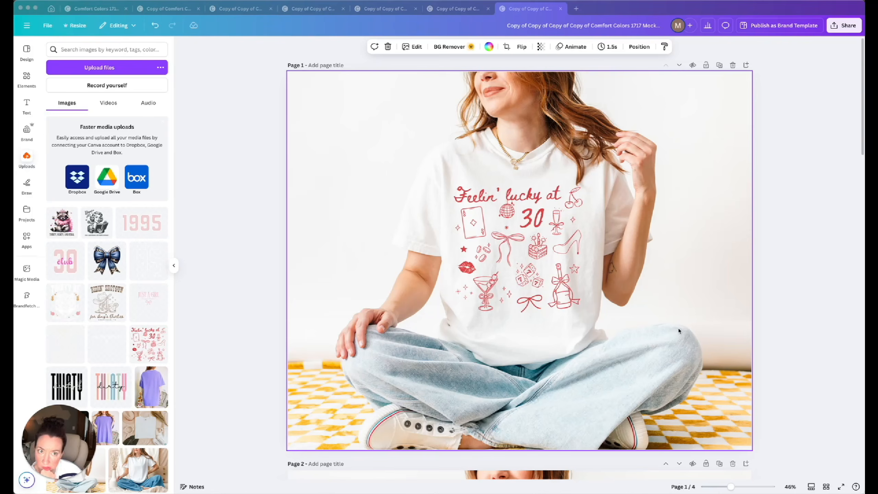
scroll(525, 282, "down", 20)
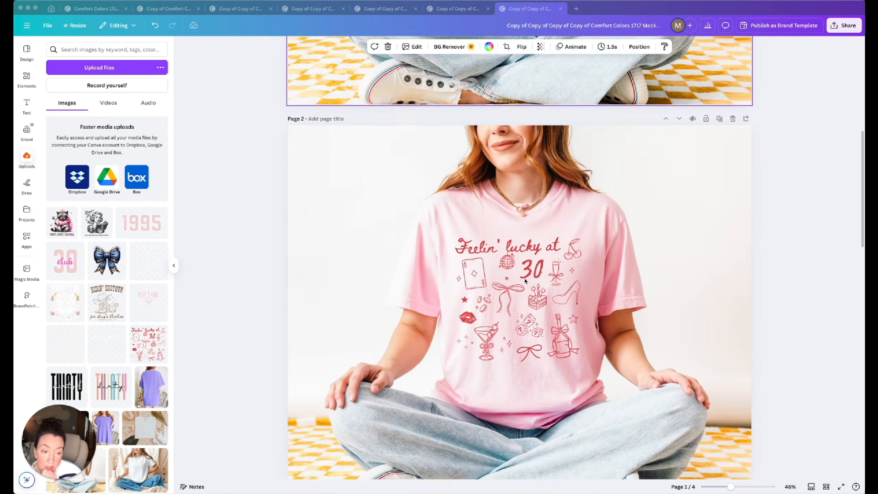
scroll(525, 282, "down", 10)
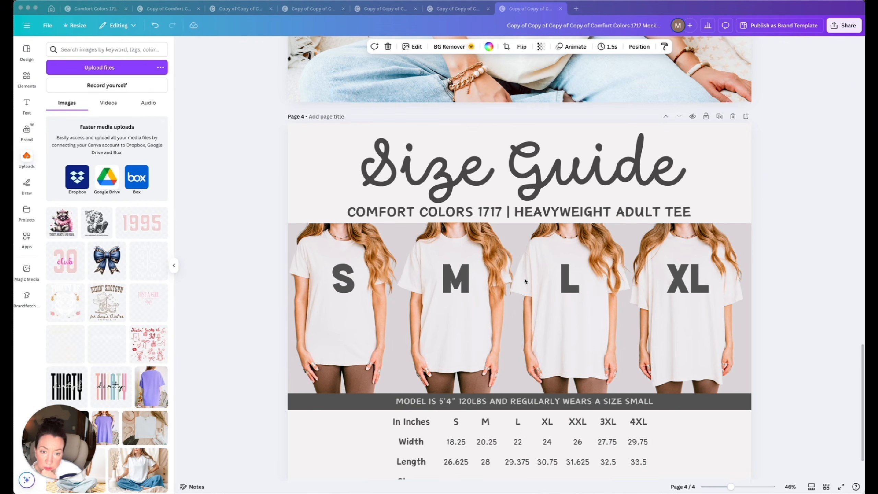
scroll(609, 148, "up", 10)
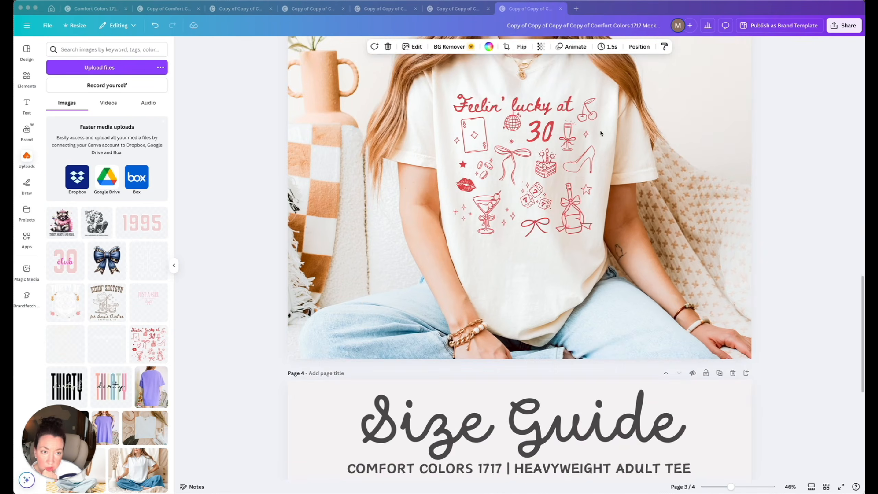
scroll(601, 134, "down", 7)
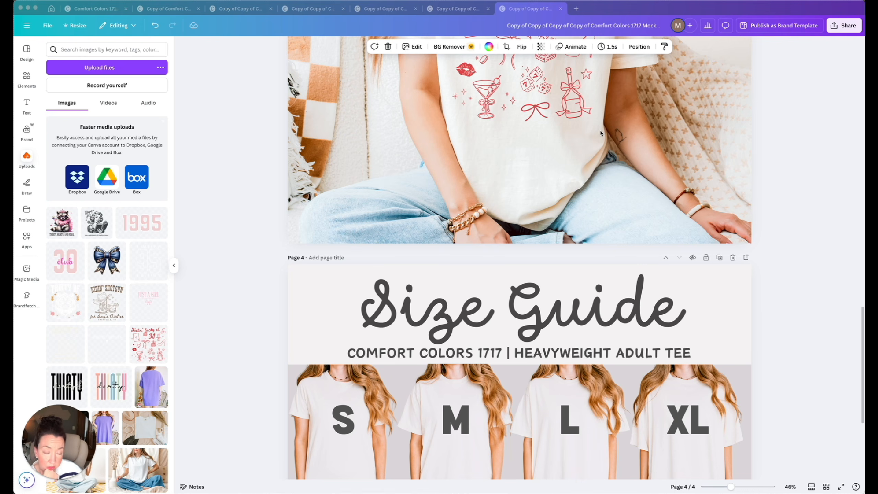
scroll(601, 133, "up", 10)
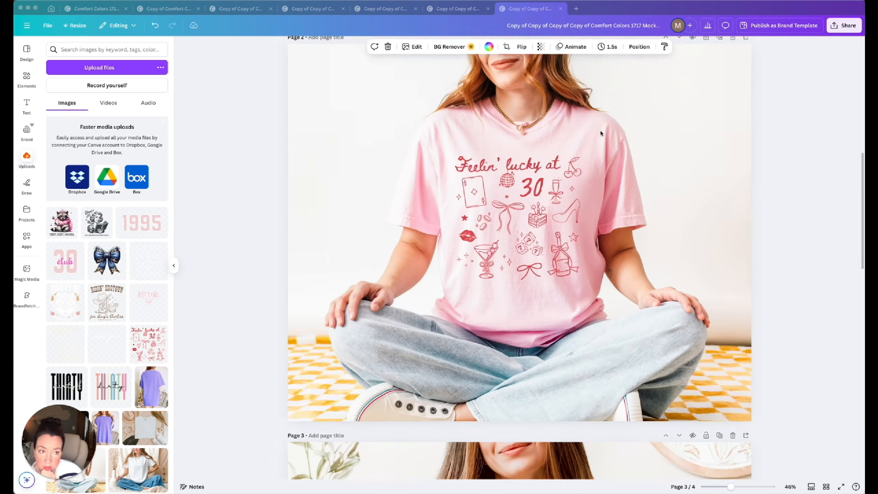
scroll(601, 133, "up", 5)
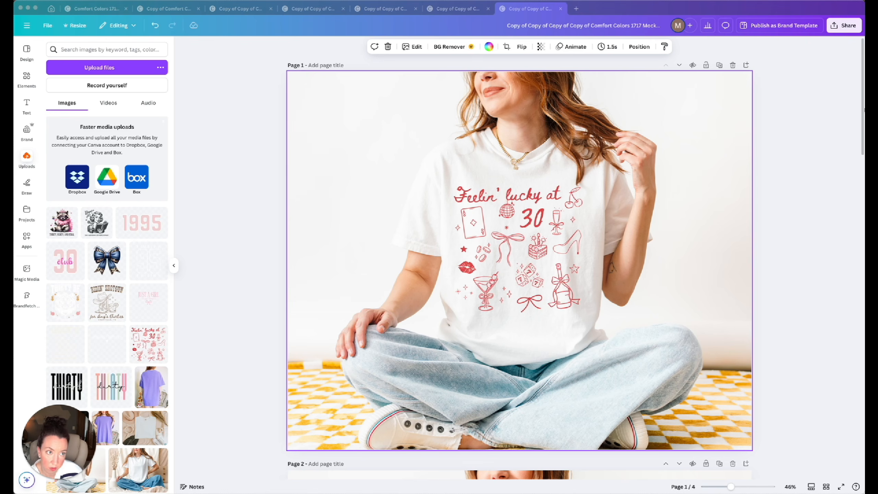
Step: Download all pages of the design as JPG images
left_click(844, 29)
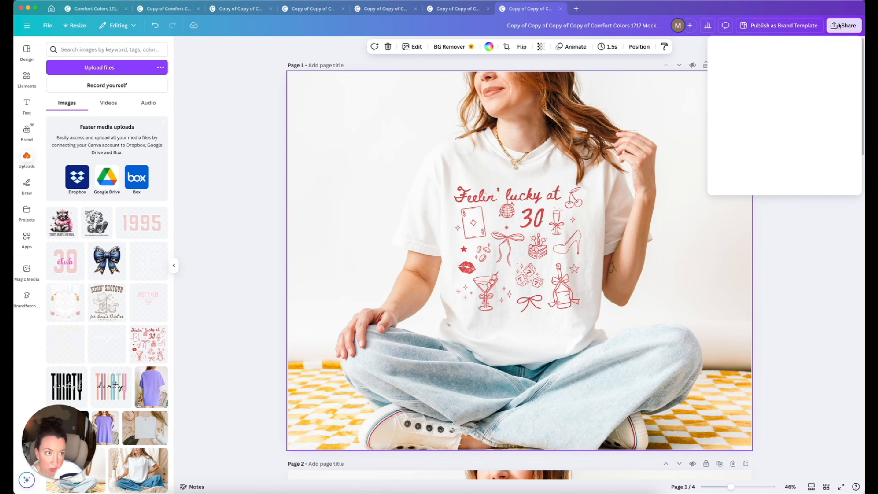
left_click(730, 169)
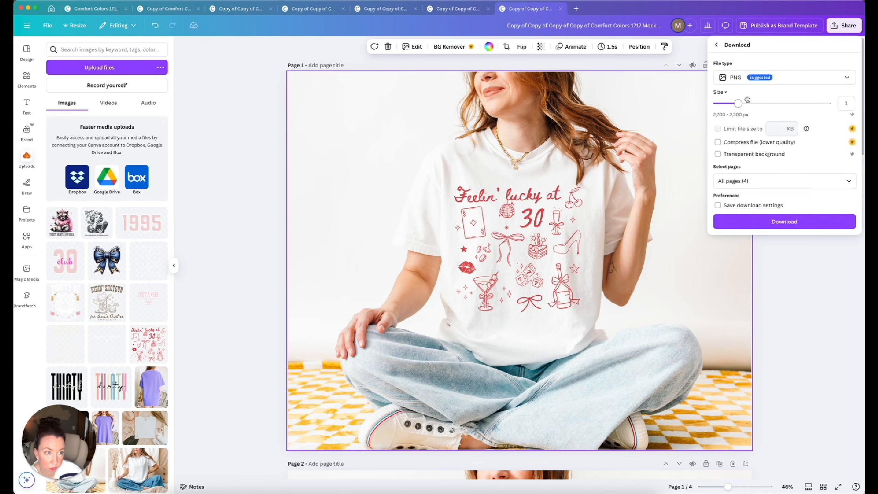
left_click(745, 76)
left_click(744, 101)
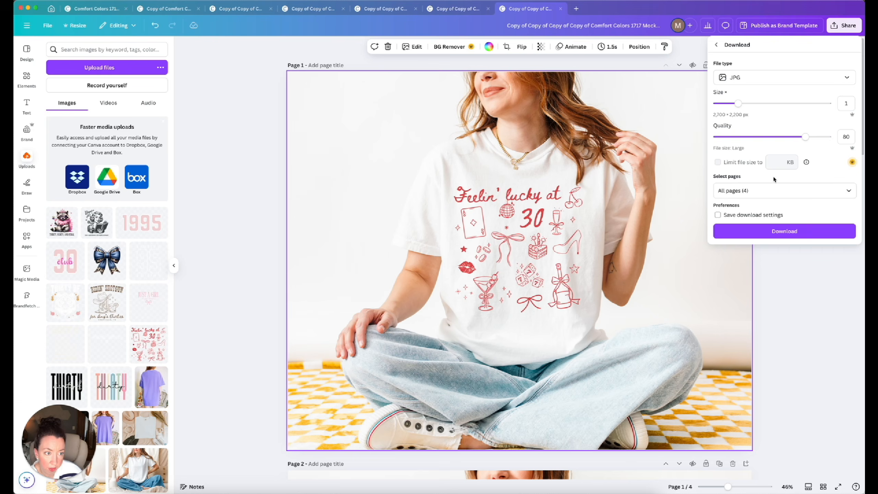
left_click(776, 231)
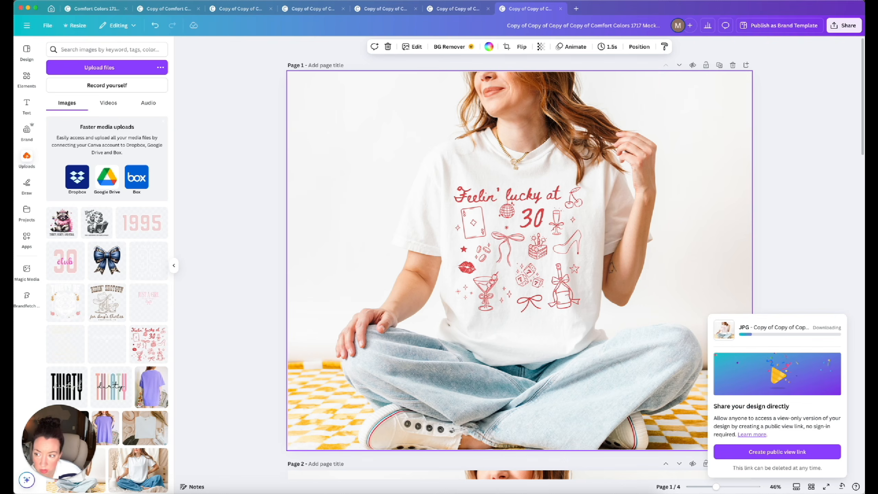
Step: Save the ZIP of images as "doodle collage 30s CC" in the Downloads folder
type("doo")
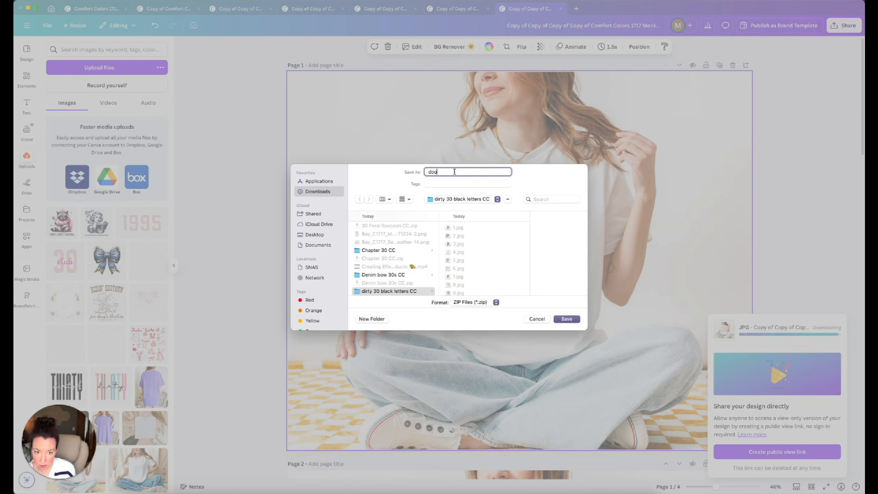
type("dle collage")
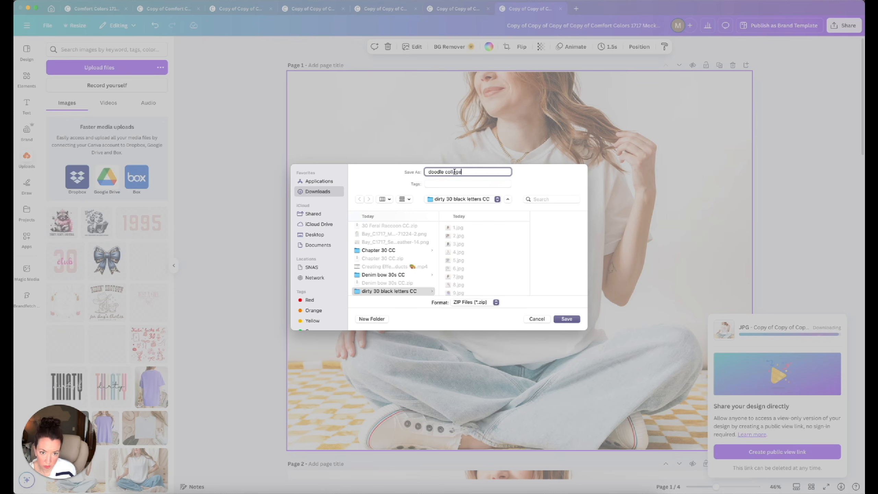
type(" 30s CC")
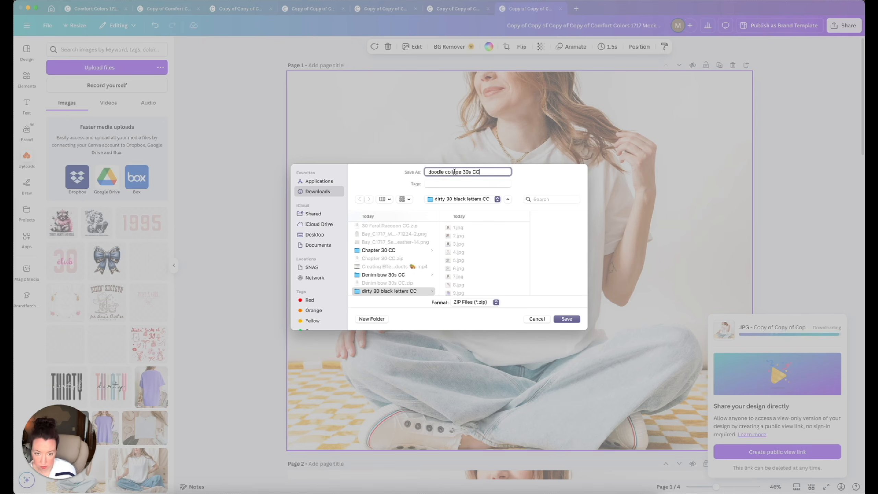
left_click(326, 192)
left_click(562, 319)
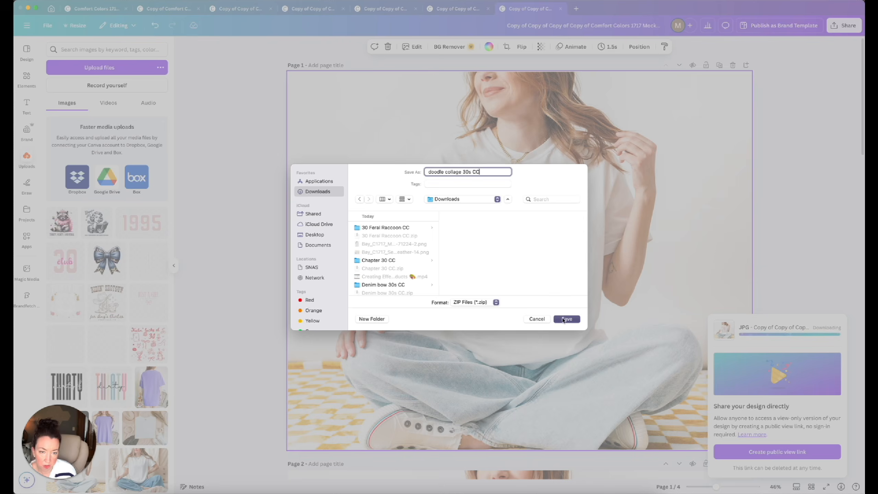
Step: Rename the design as "doodle collage 30s CC"
left_click(620, 23)
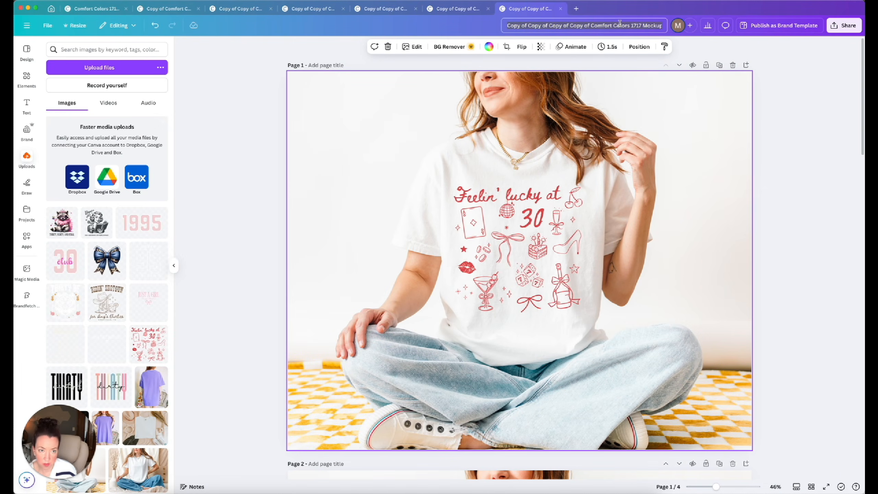
type("doodle collage 30s CC")
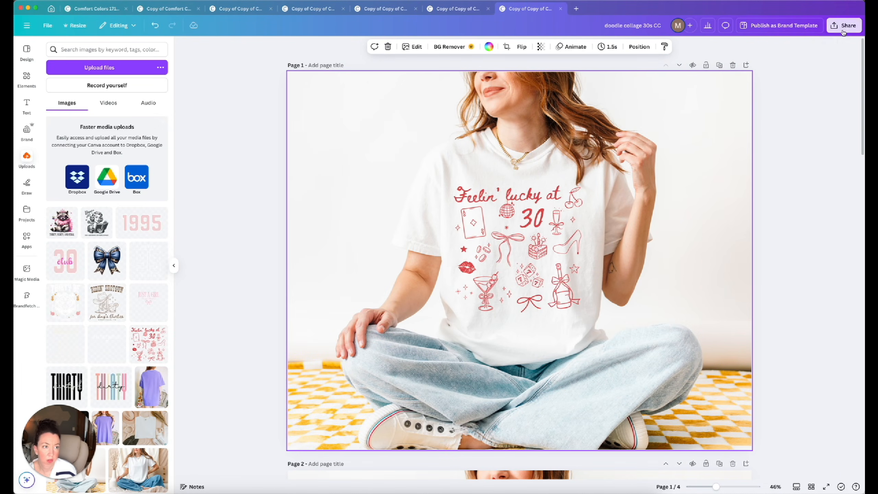
Step: Download all pages as an MP4 video and save it in the "doodle collage 30s CC" folder in Downloads
left_click(843, 26)
left_click(730, 170)
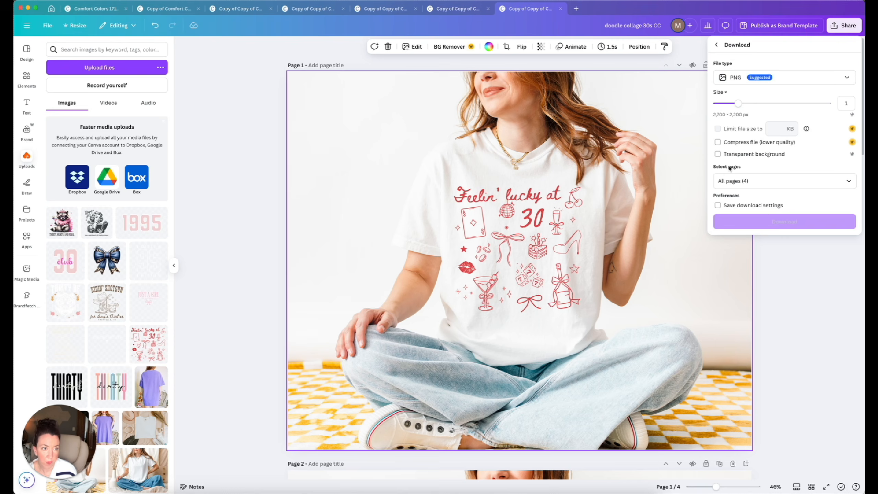
left_click(759, 78)
left_click(759, 206)
left_click(758, 205)
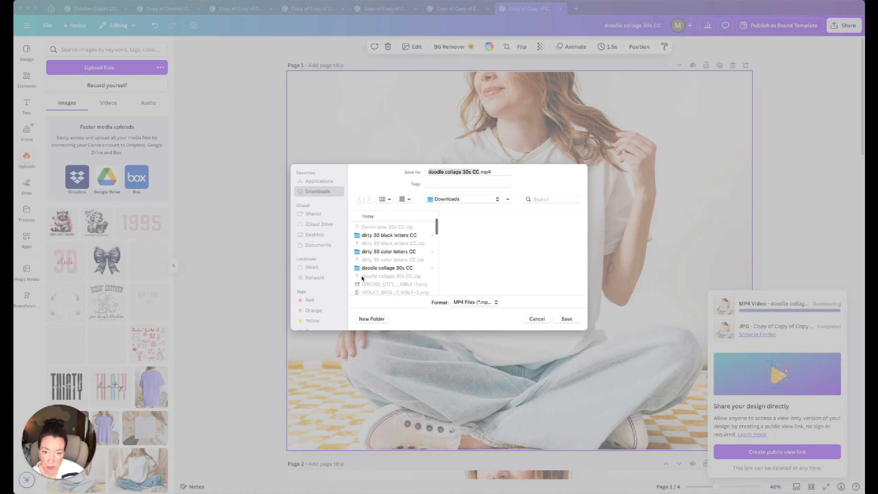
left_click(361, 268)
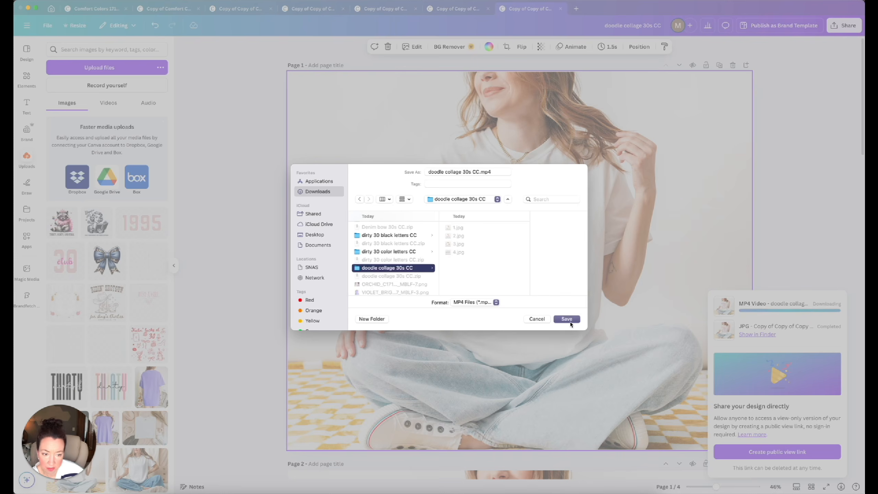
left_click(569, 320)
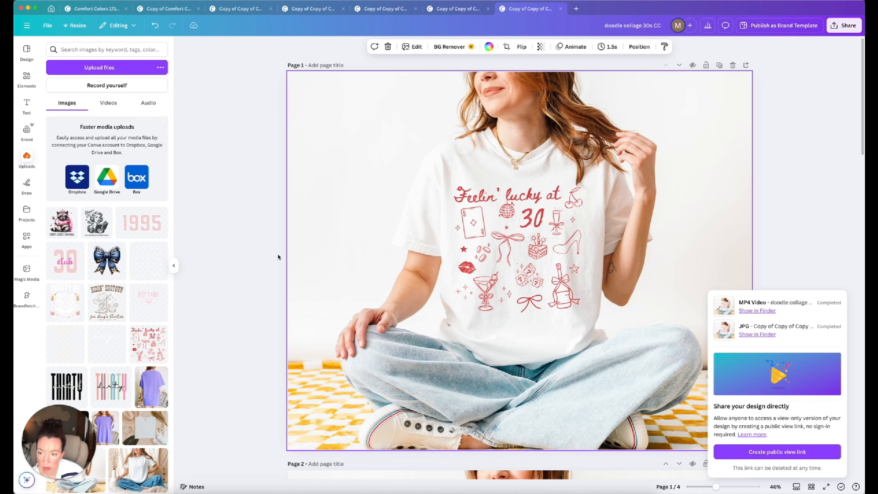
Step: Switch to the "dirty 30 black letters CC" design and make a copy of it
left_click(454, 10)
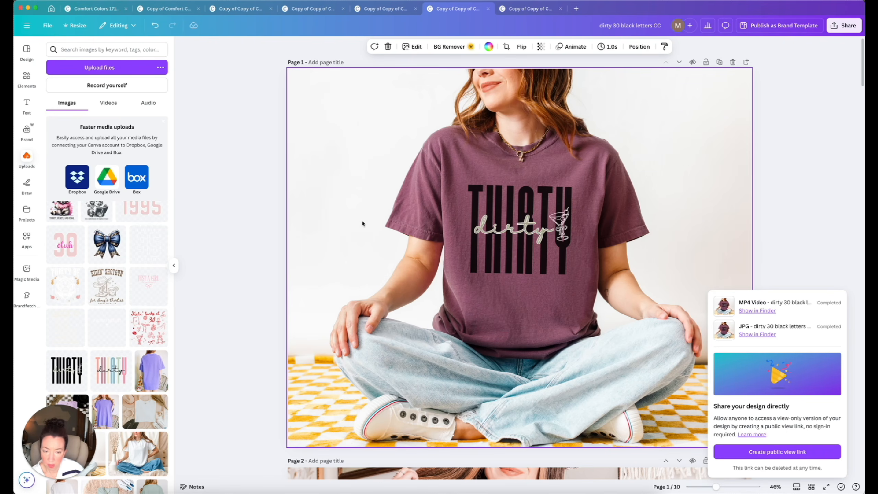
scroll(362, 223, "down", 8)
scroll(362, 222, "up", 10)
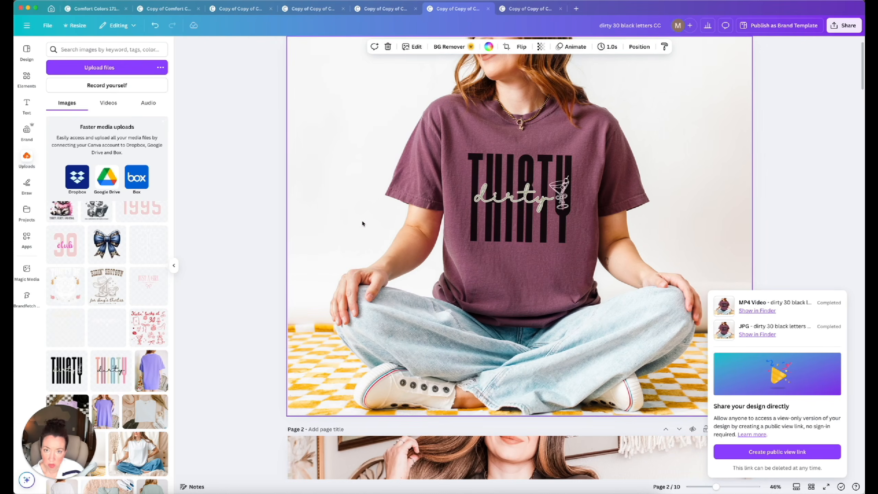
scroll(281, 102, "up", 2)
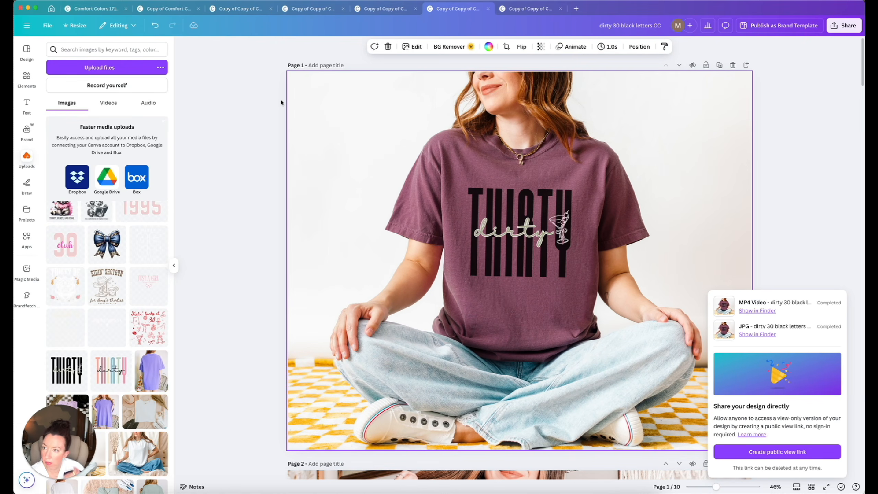
left_click(47, 25)
left_click(87, 179)
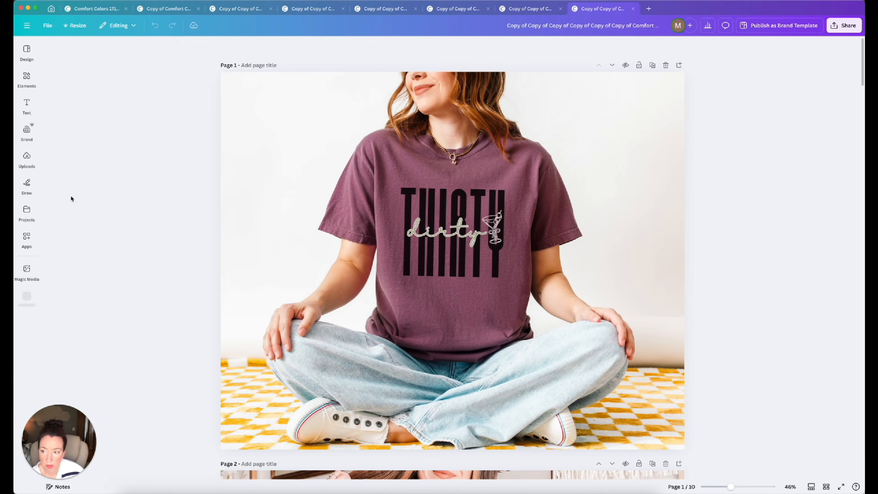
Step: Replace the graphic on the page 1 maroon shirt with the uploaded white "Limited 95 Edition" image, enlarge it slightly and reposition it
left_click(27, 186)
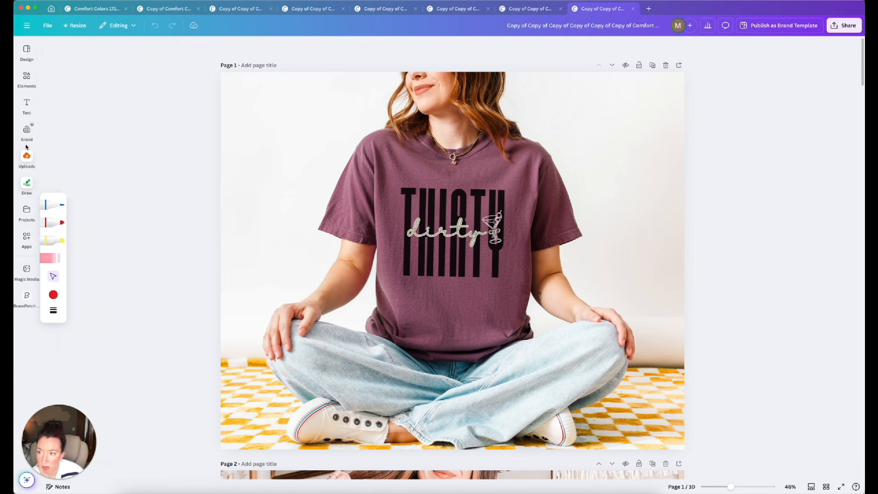
left_click(27, 156)
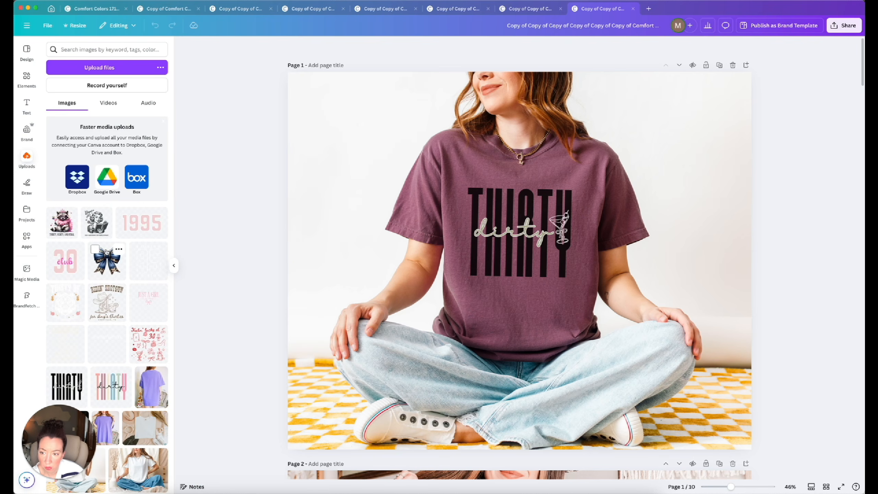
scroll(107, 261, "down", 2)
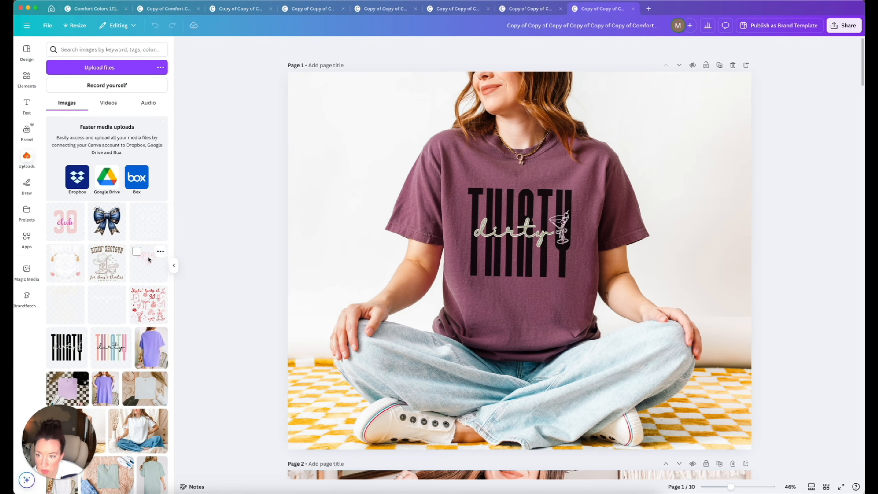
scroll(149, 259, "up", 1)
left_click_drag(149, 238, 519, 234)
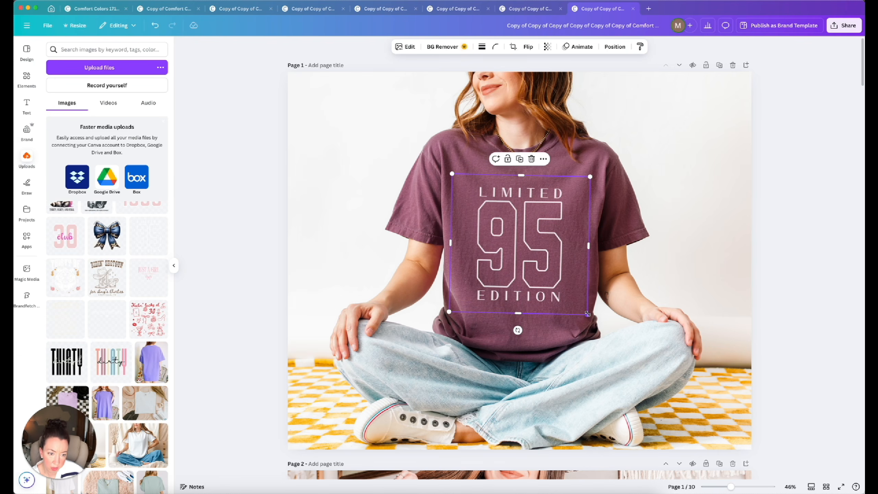
left_click_drag(587, 315, 591, 319)
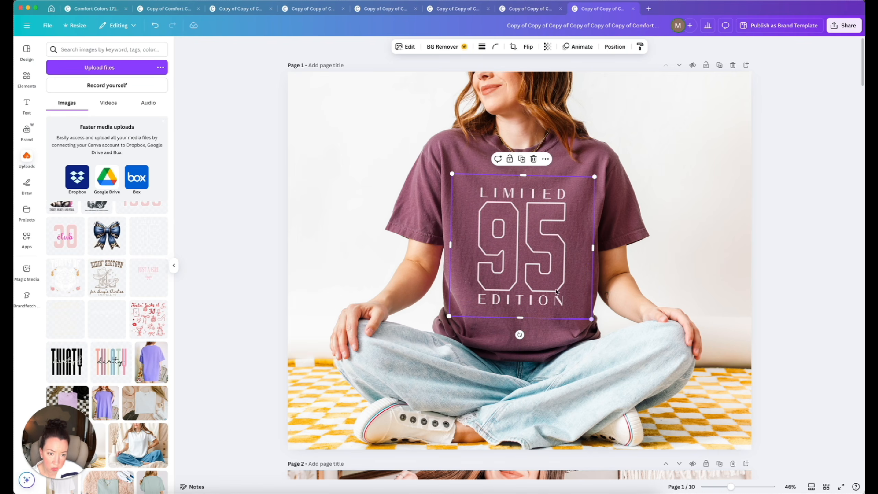
left_click_drag(545, 281, 545, 277)
Step: Replace the graphics on the brown and black shirts with "Limited 95 Edition", enlarging and centering the one on the black shirt
scroll(532, 274, "down", 10)
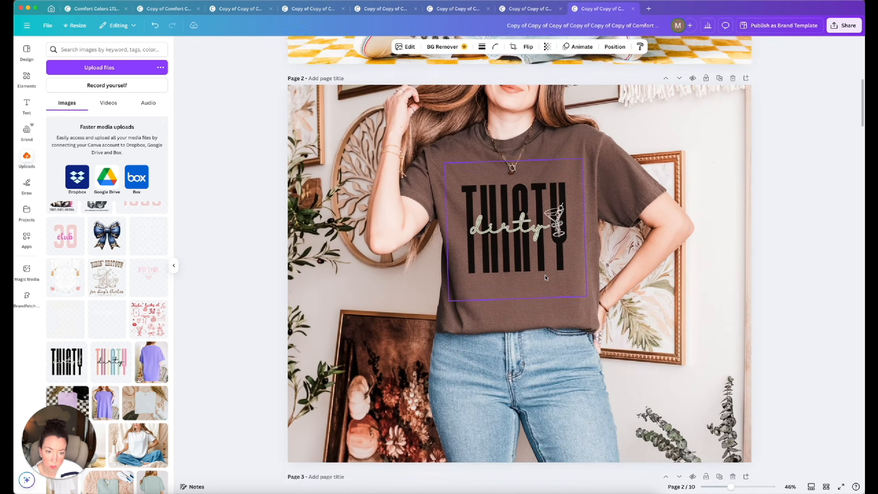
left_click_drag(148, 234, 494, 223)
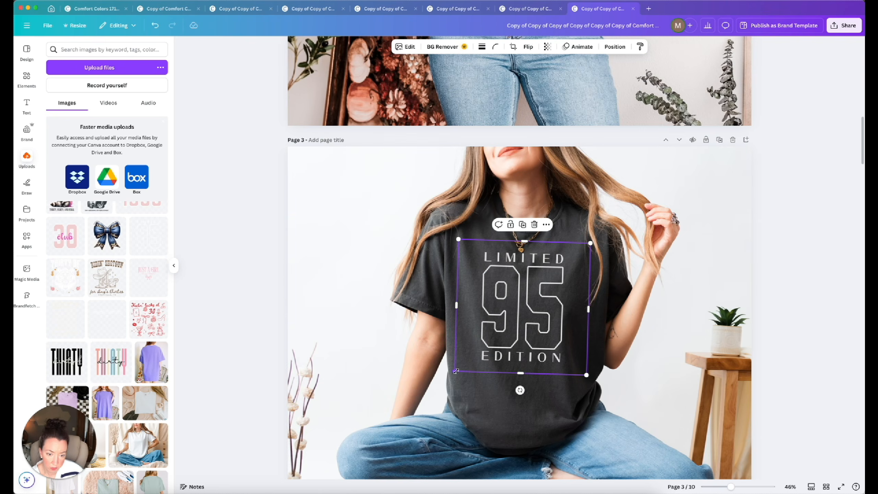
left_click_drag(456, 371, 446, 384)
left_click_drag(512, 312, 515, 316)
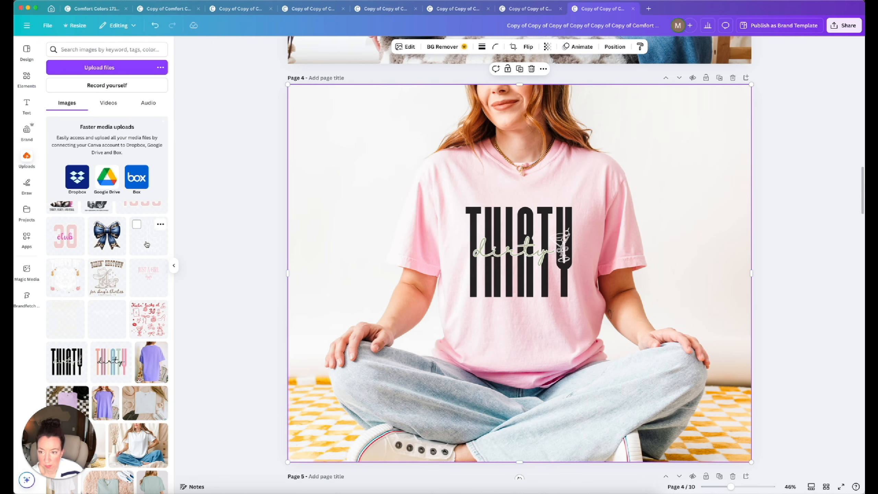
Step: Try the "Limited 95 Edition" graphic on the pink shirt and delete that mockup page
left_click_drag(339, 241, 564, 248)
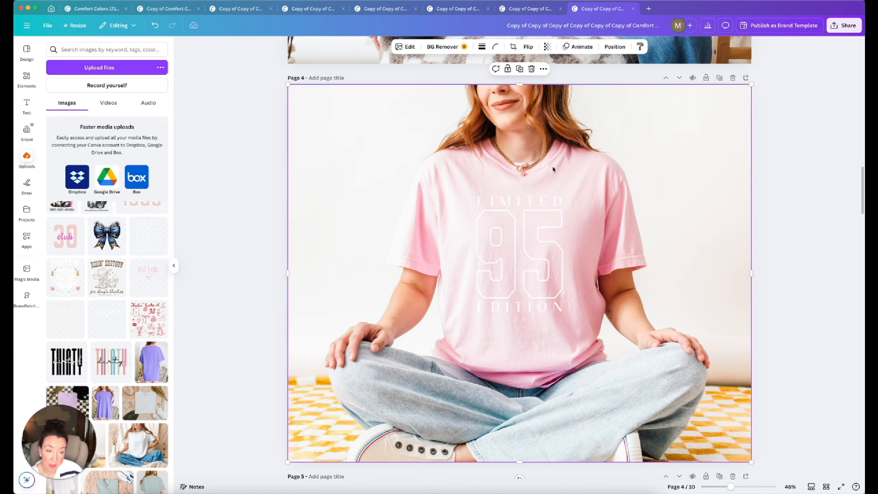
left_click(733, 78)
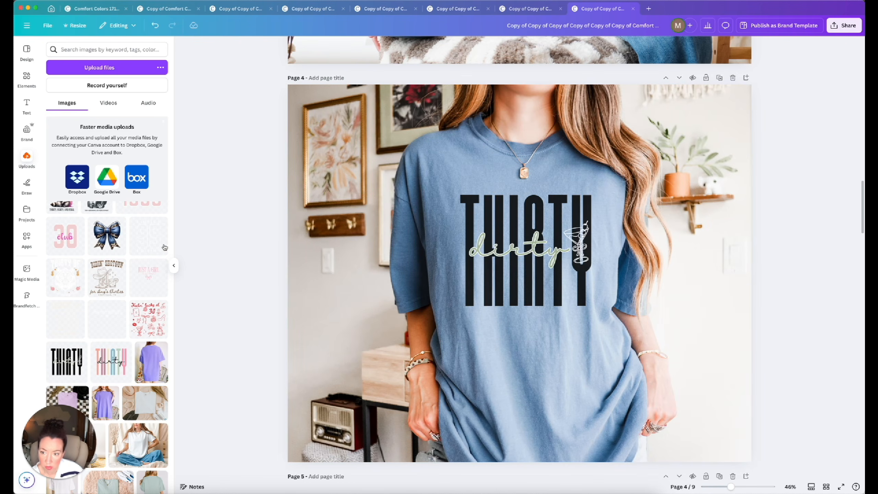
Step: Put the "Limited 95 Edition" graphic on the blue shirt and the light green shirt, enlarging it on both and centering the latter
left_click_drag(154, 245, 504, 274)
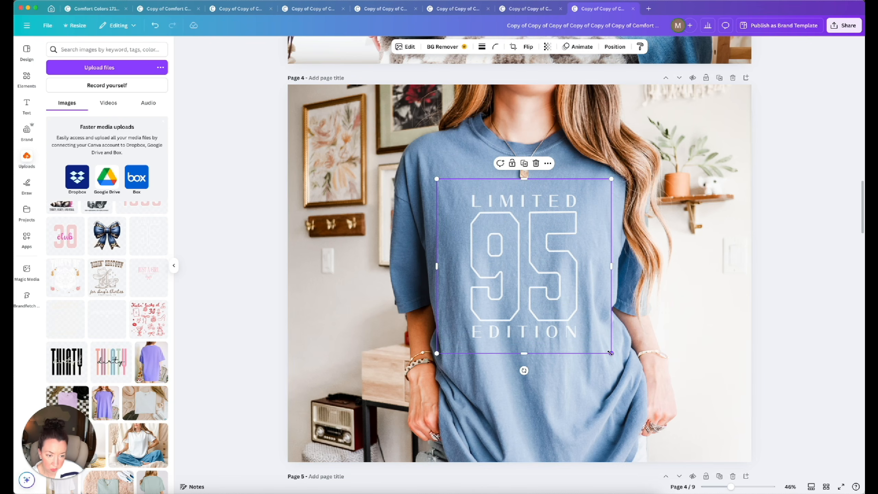
left_click_drag(612, 353, 629, 369)
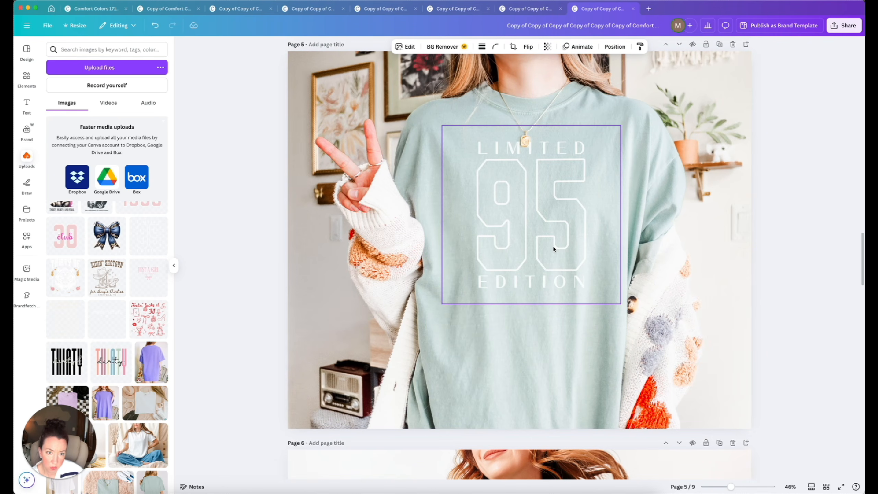
left_click_drag(553, 248, 549, 261)
left_click_drag(616, 315, 637, 341)
left_click_drag(571, 293, 567, 296)
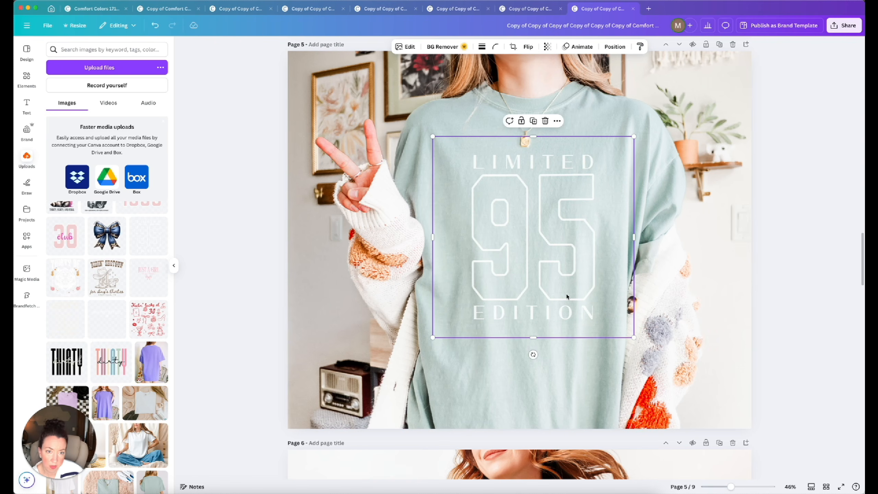
Step: Replace the graphic on the page 6 dark green shirt with "Limited 95 Edition", enlarge it slightly and center it
scroll(567, 296, "down", 10)
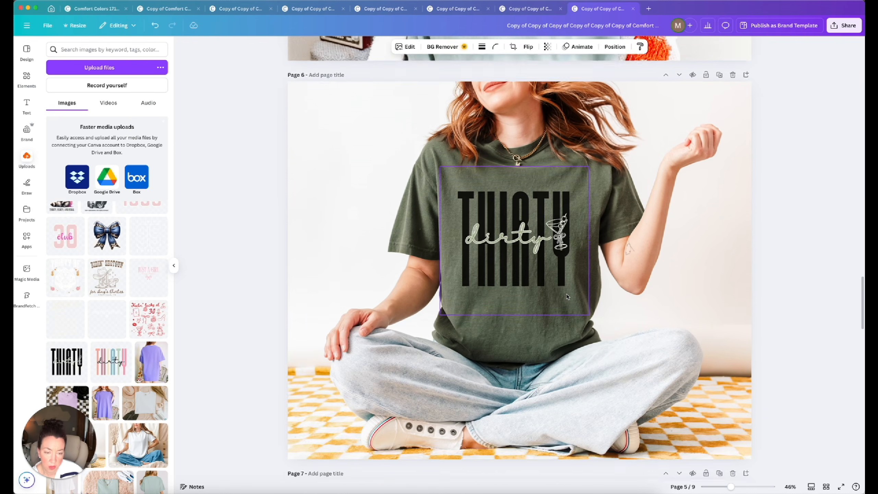
left_click_drag(148, 236, 517, 243)
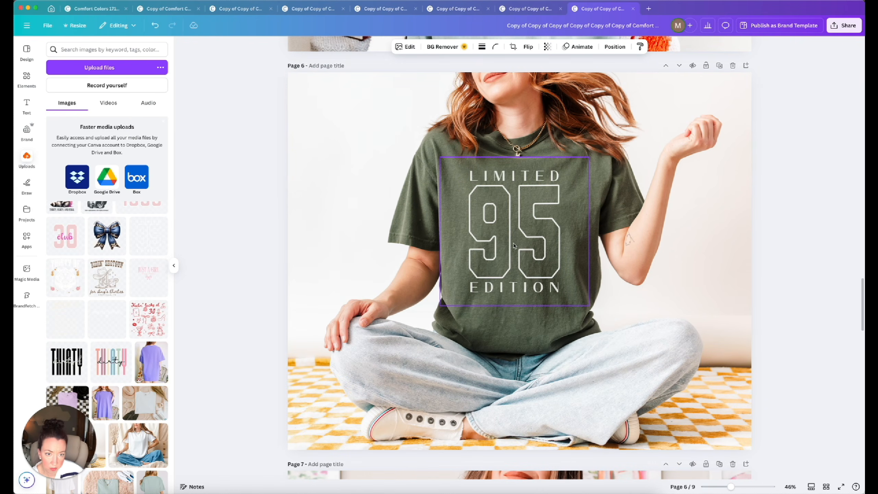
left_click(575, 299)
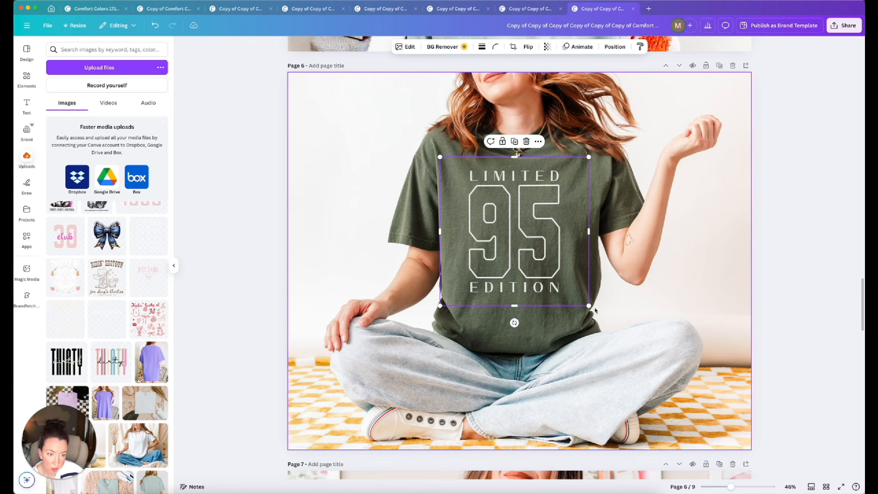
left_click_drag(589, 305, 598, 315)
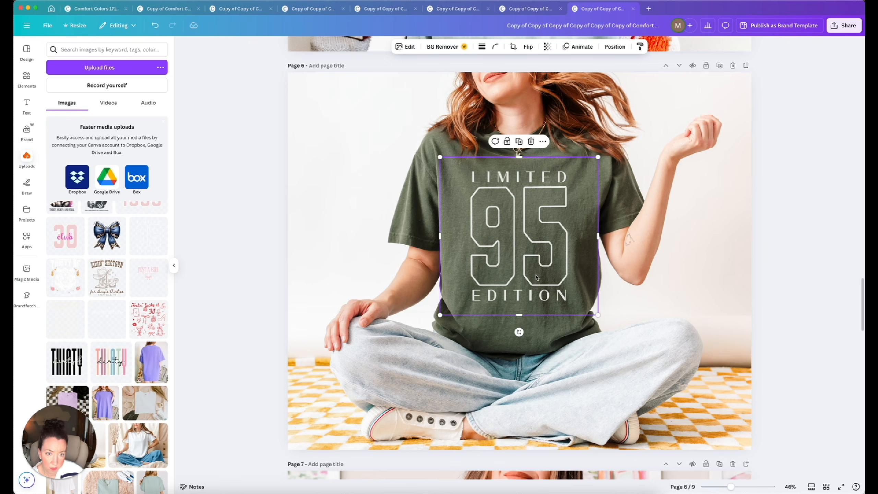
left_click_drag(536, 277, 534, 279)
Step: Replace the graphic on the page 7 lavender shirt with "Limited 95 Edition", enlarge it and center it on the chest
scroll(534, 279, "down", 10)
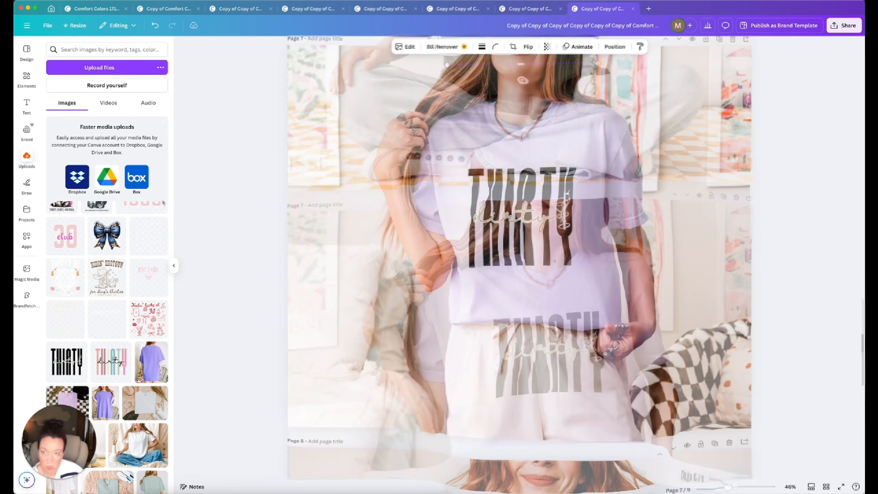
left_click(137, 243)
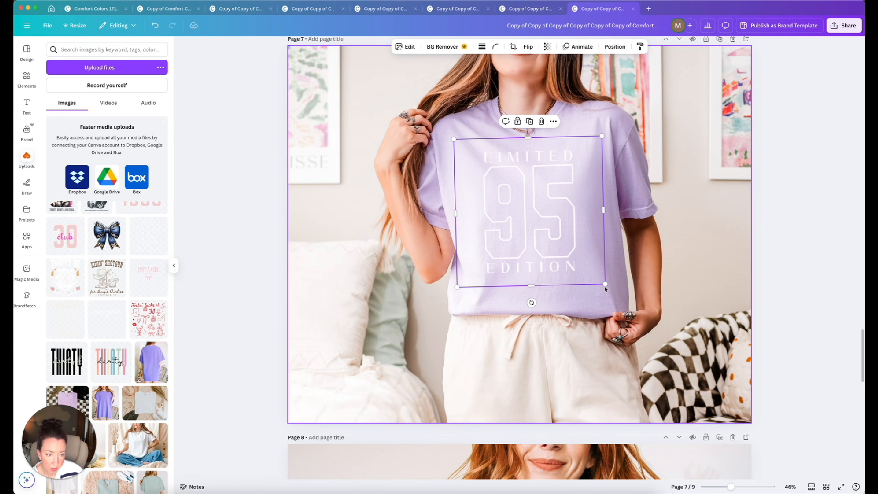
left_click_drag(607, 291, 619, 297)
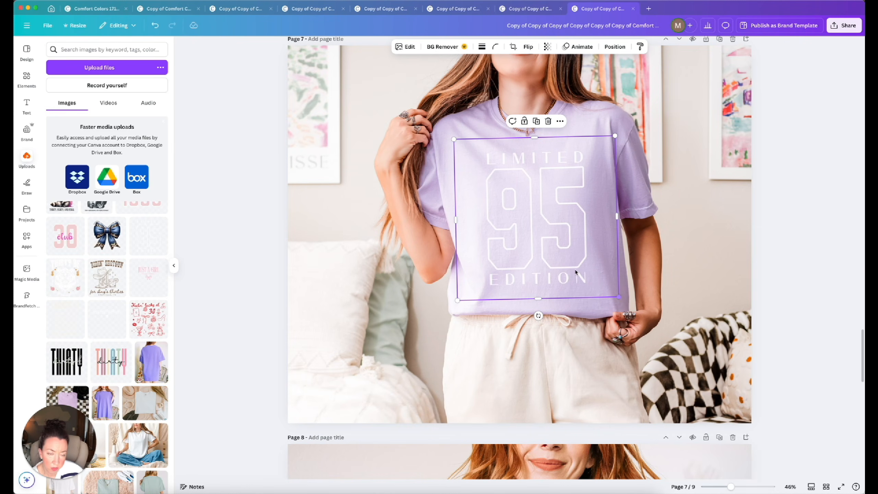
left_click_drag(528, 229, 524, 228)
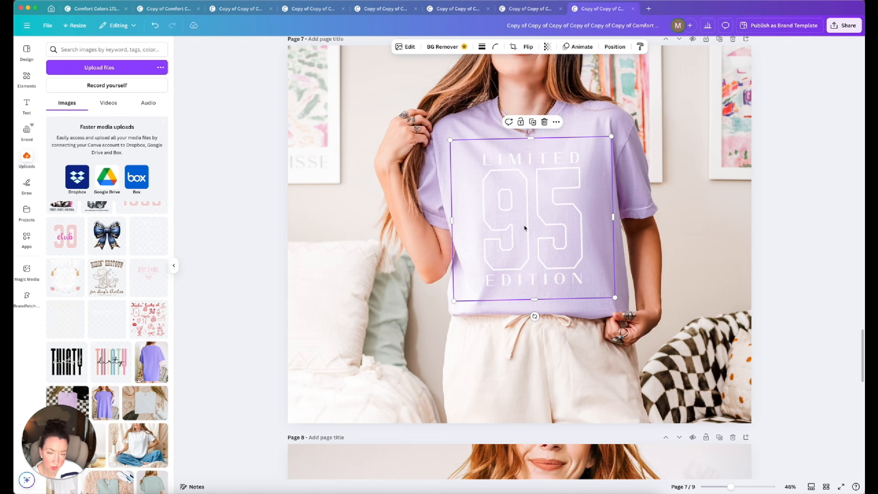
Step: Replace the graphic on the page 8 purple shirt with "Limited 95 Edition", enlarge it and center it on the chest
scroll(524, 228, "down", 1)
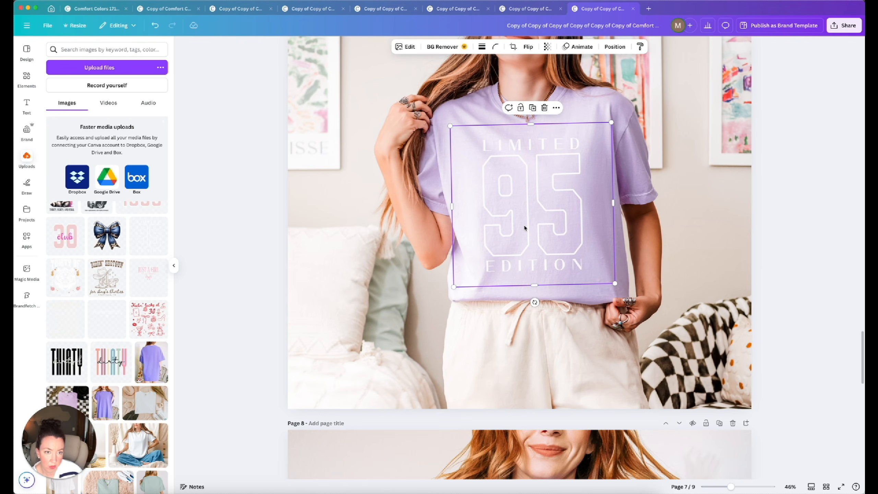
scroll(524, 228, "down", 10)
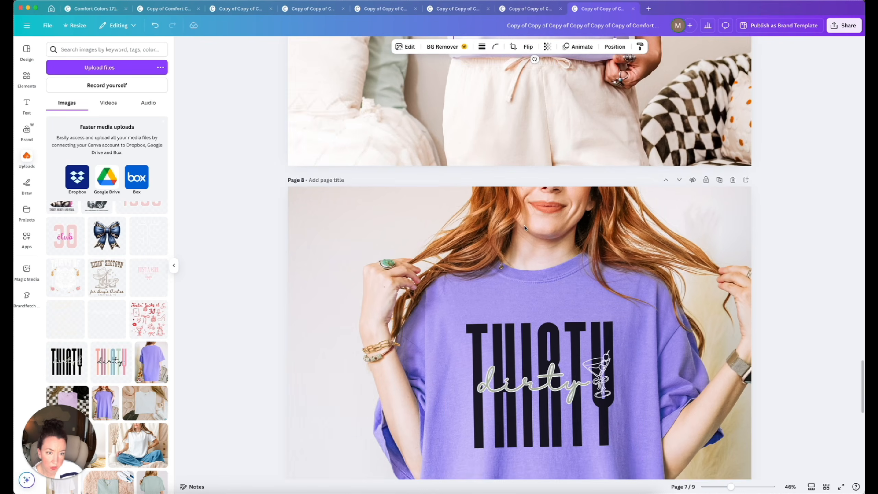
scroll(525, 228, "down", 6)
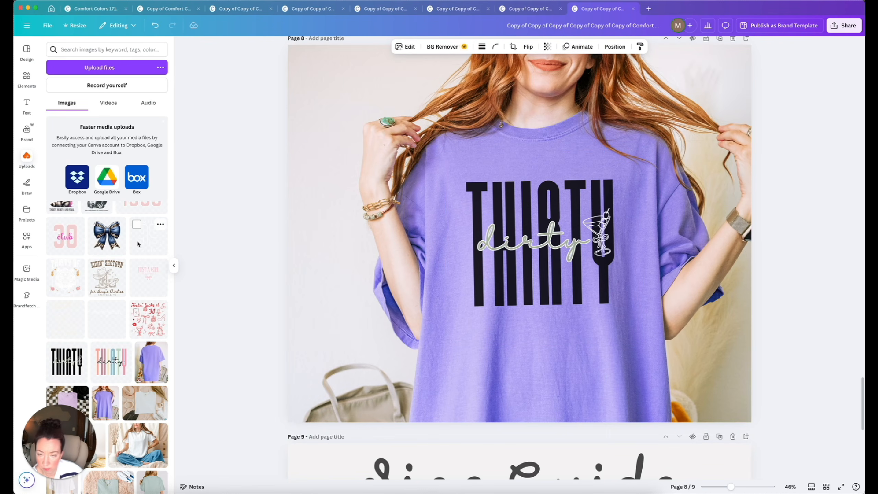
left_click_drag(138, 243, 510, 273)
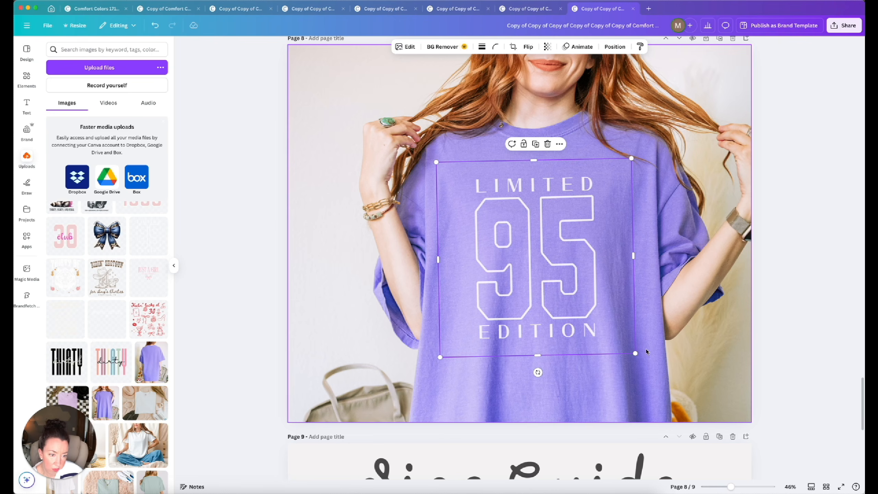
left_click_drag(635, 353, 647, 366)
left_click_drag(552, 319, 551, 315)
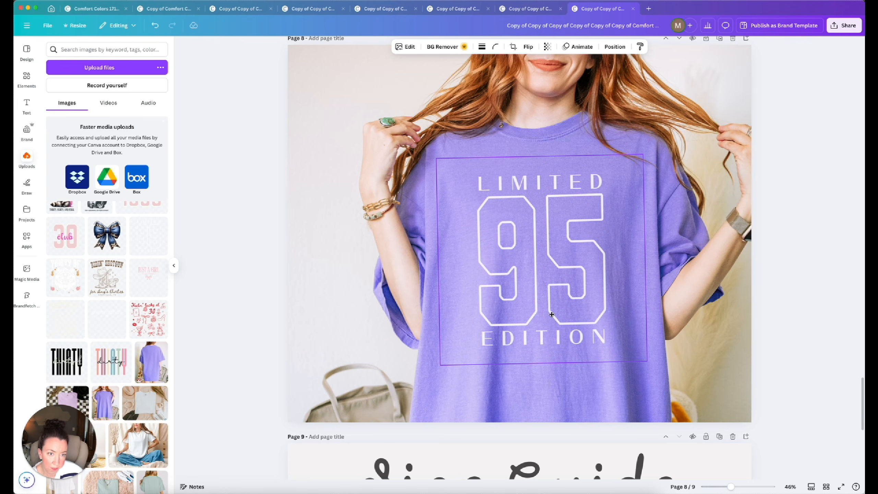
left_click(686, 380)
Step: Rename the design as "limited edition 95 CC"
scroll(686, 380, "down", 8)
scroll(686, 380, "up", 12)
scroll(686, 380, "up", 1)
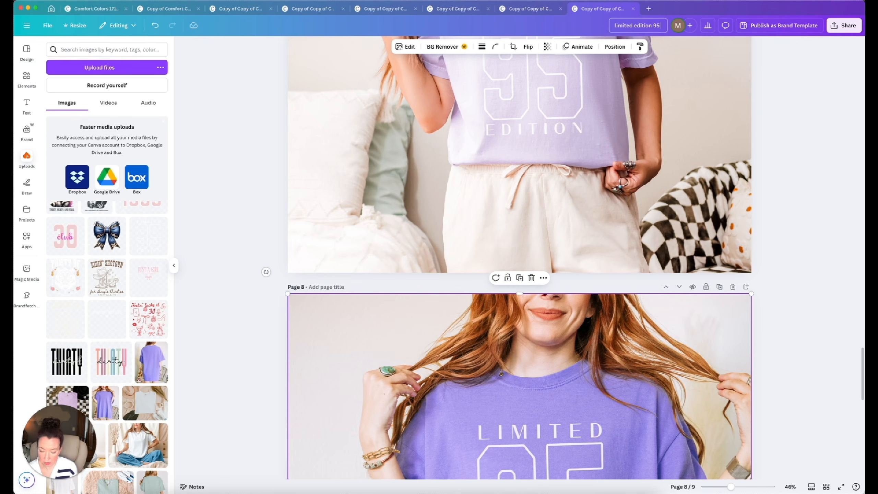
type("Co")
Step: Download all pages of the design as JPG, save the ZIP file in Downloads and extract it
left_click(834, 26)
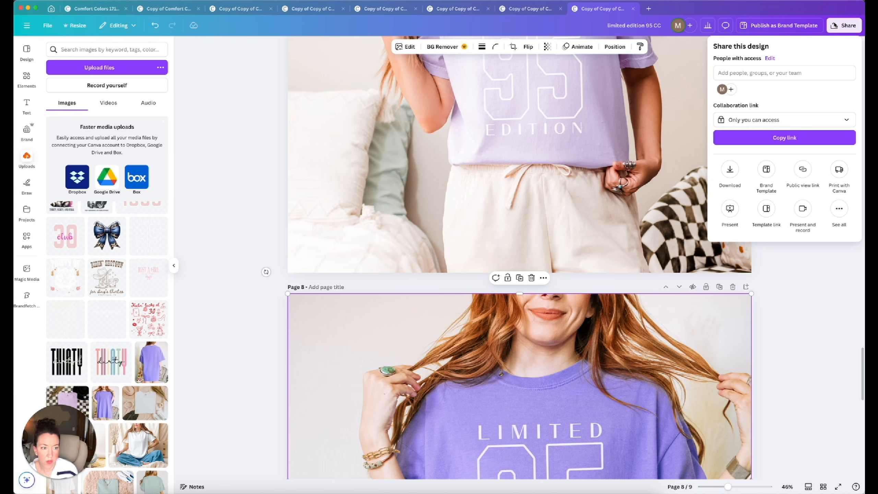
left_click(730, 170)
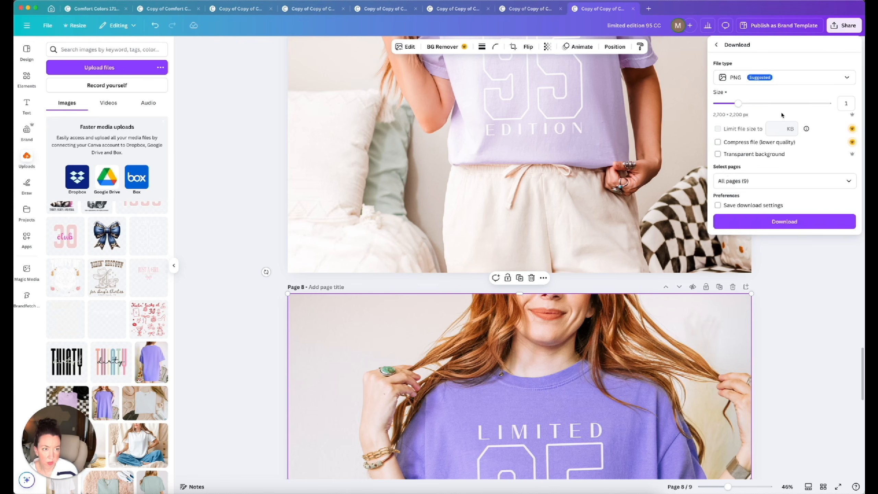
left_click(784, 78)
left_click(773, 106)
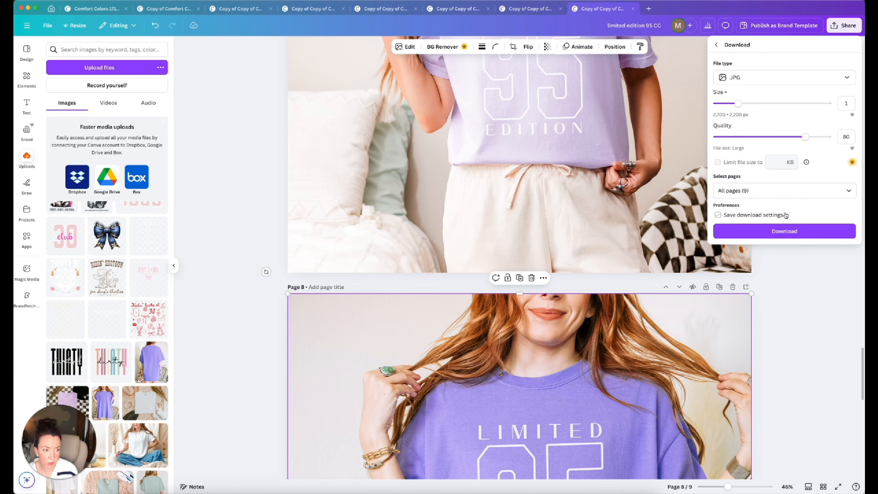
left_click(782, 231)
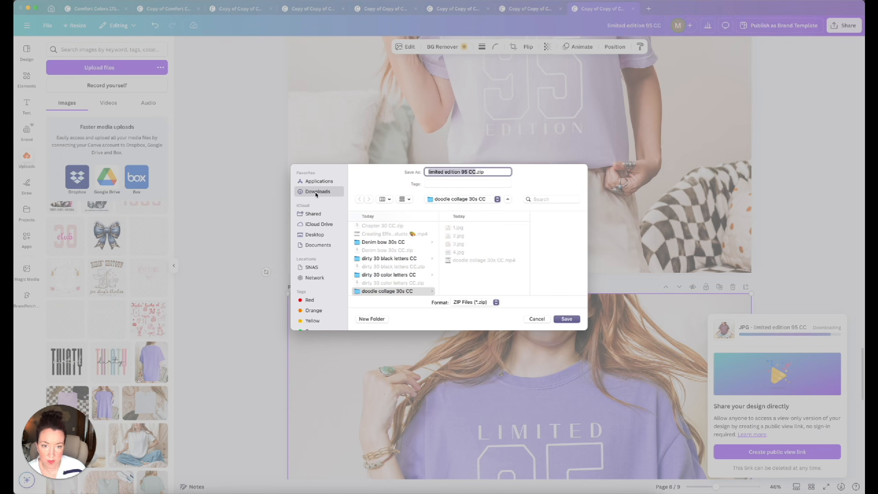
left_click(575, 321)
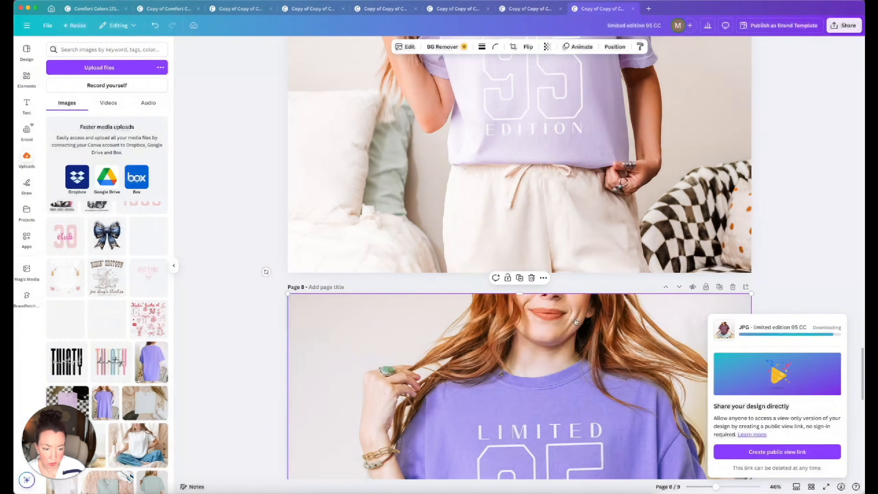
left_click(622, 487)
left_click(622, 487)
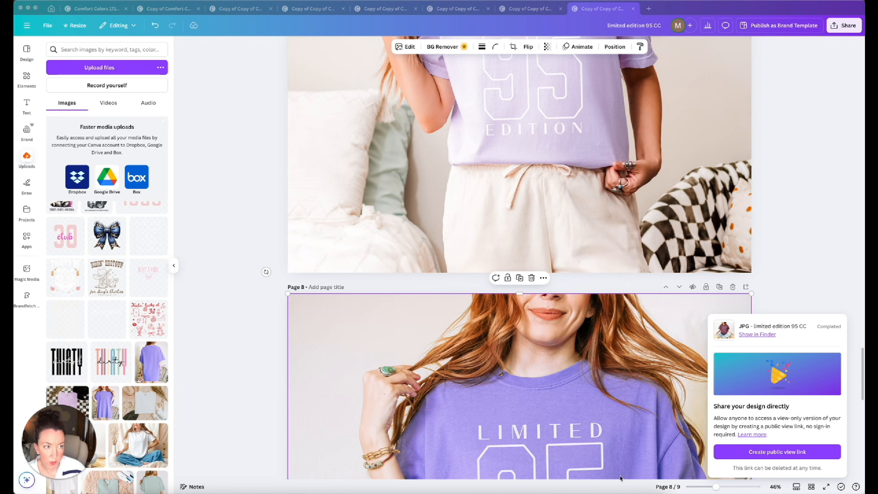
Step: Download the design as an MP4 video into the "limited edition 95 CC" folder in Downloads
left_click(851, 25)
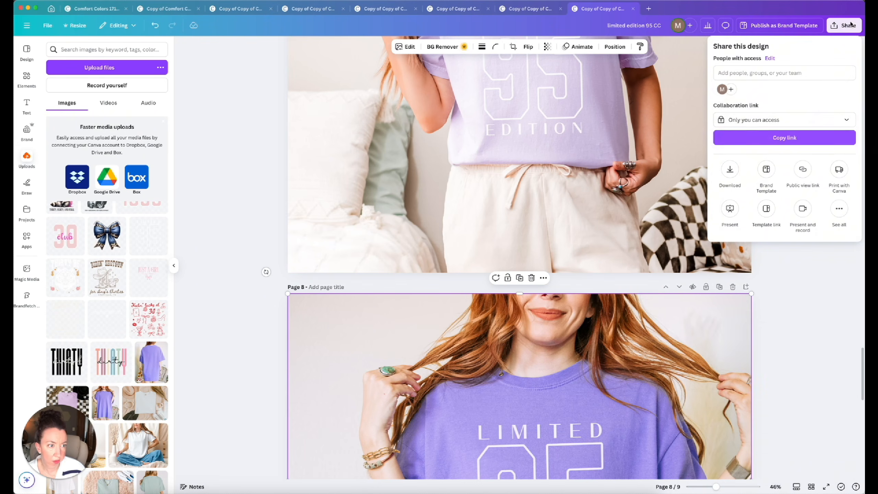
left_click(730, 172)
left_click(744, 79)
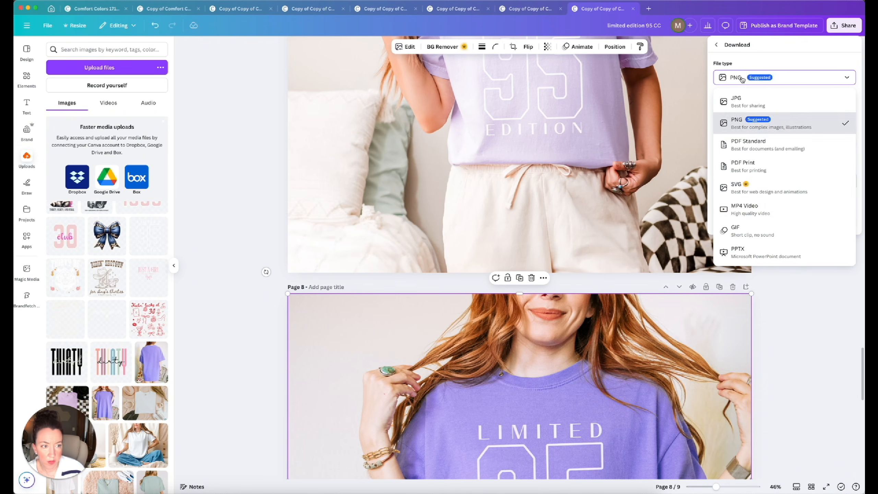
left_click(744, 214)
left_click(745, 208)
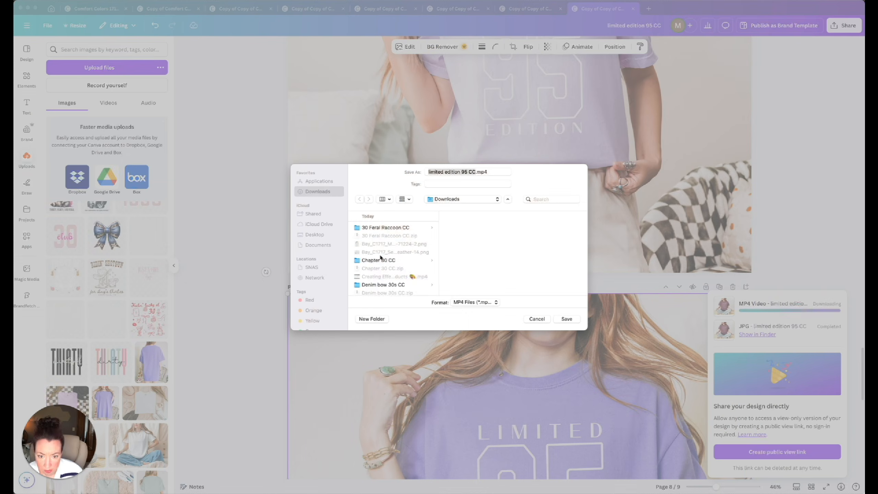
scroll(384, 255, "down", 3)
left_click(380, 261)
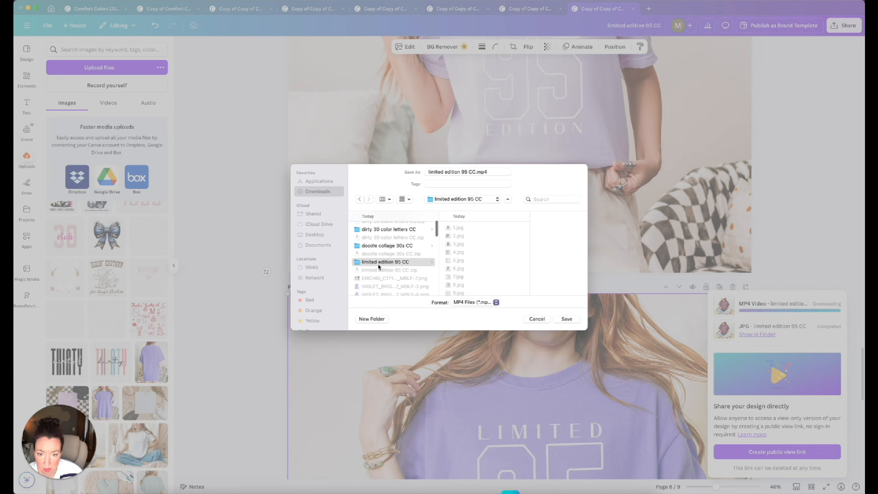
scroll(497, 255, "down", 1)
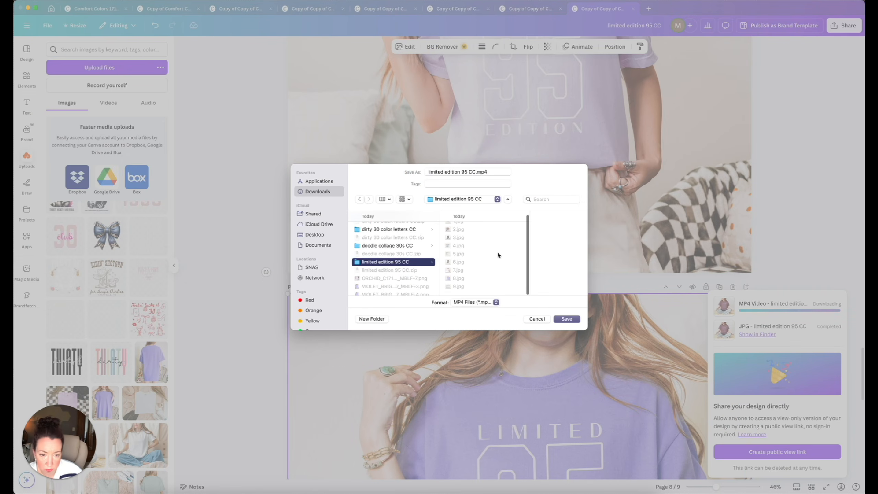
left_click(566, 319)
Step: Make a copy of the "limited edition 95 CC" design for the next graphic
scroll(221, 207, "up", 2)
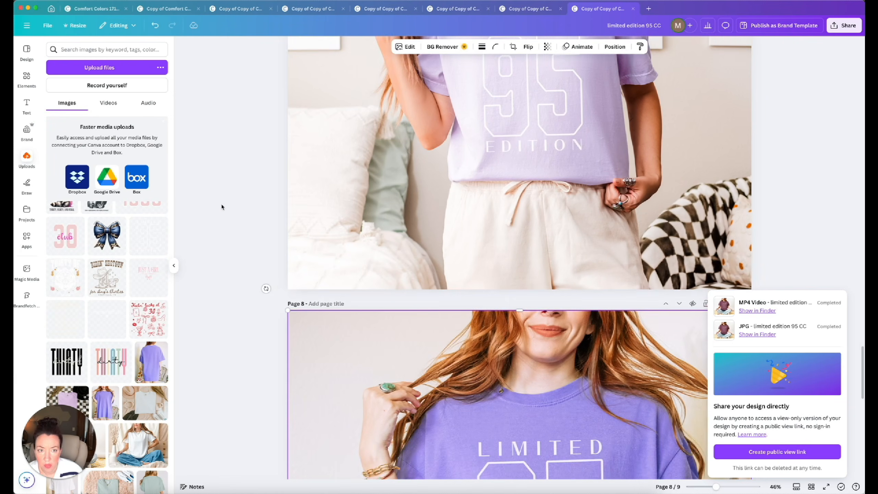
scroll(222, 207, "up", 20)
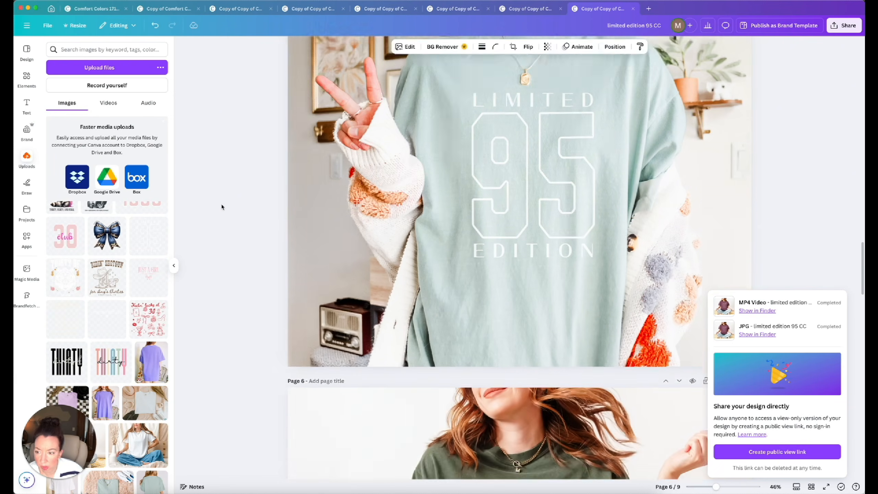
scroll(192, 303, "up", 20)
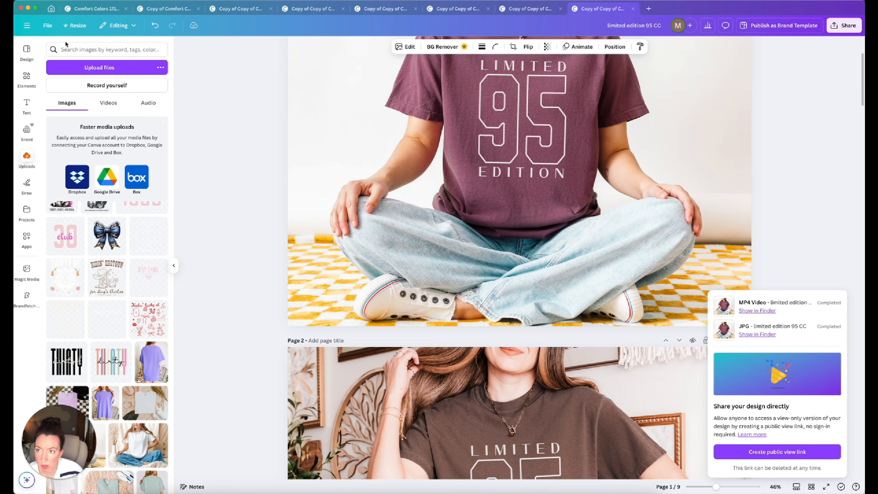
left_click(47, 25)
left_click(84, 182)
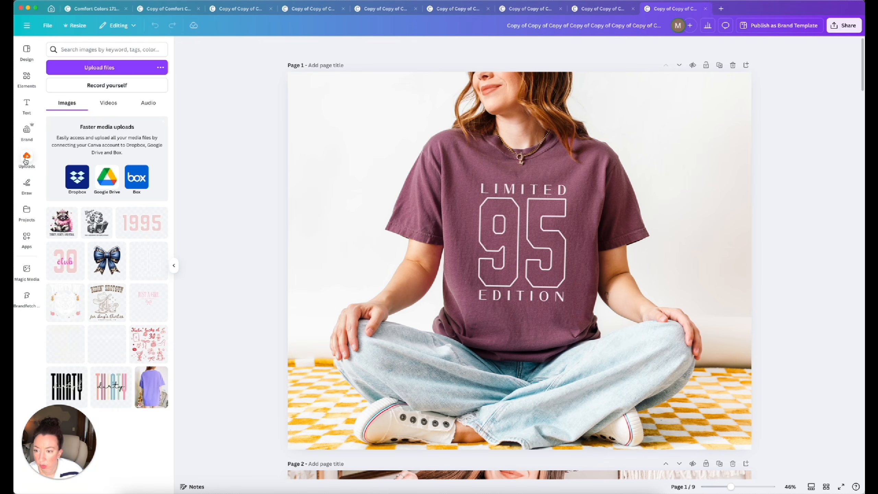
Step: Replace the graphics on the page 1 maroon and page 2 brown shirts with the "Thirty AF" tiger, slightly shrinking and repositioning the latter
left_click_drag(57, 302, 494, 261)
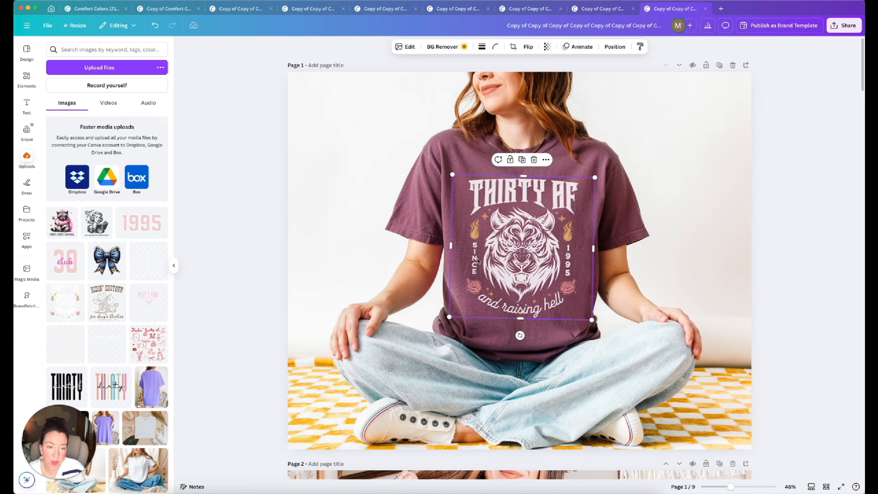
scroll(478, 260, "down", 1)
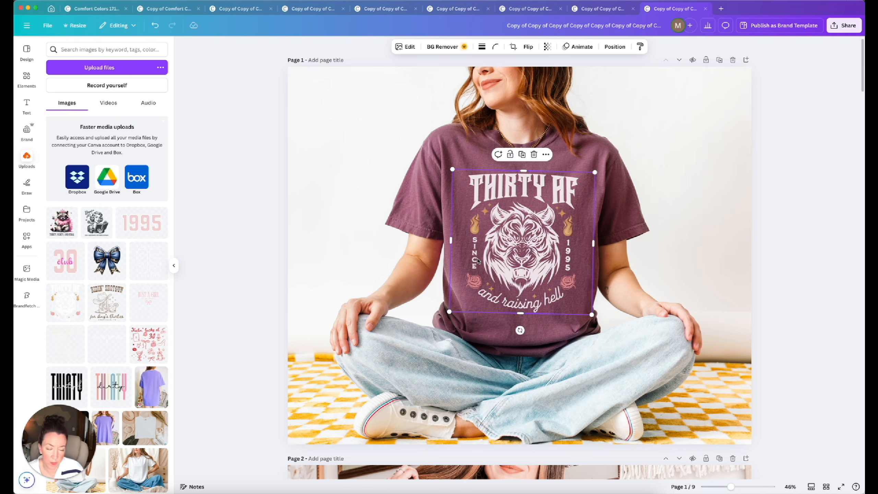
scroll(478, 260, "down", 10)
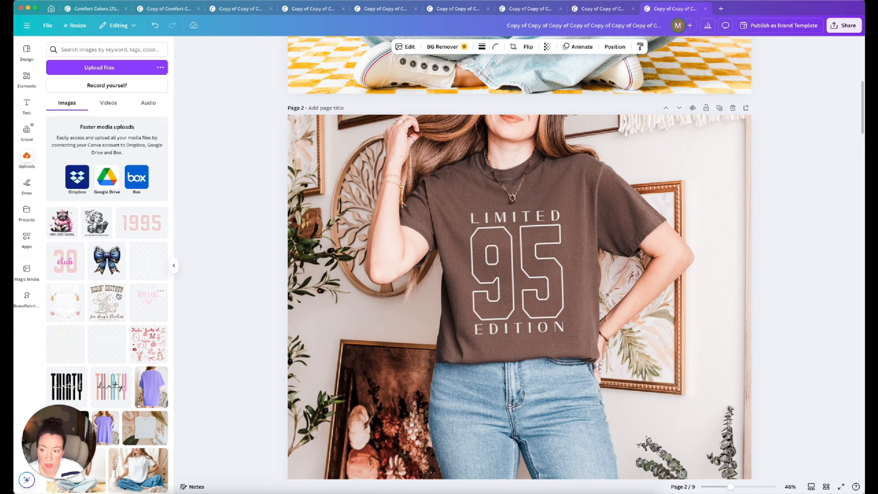
left_click_drag(71, 305, 521, 291)
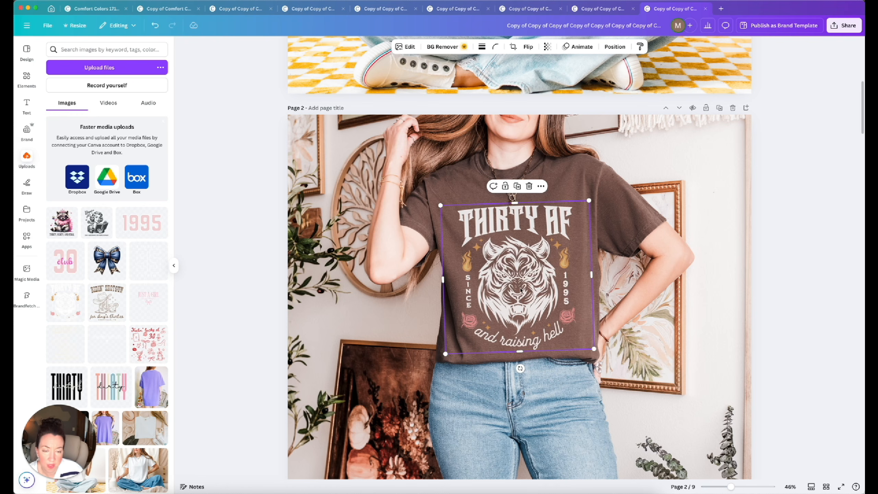
left_click_drag(441, 204, 442, 208)
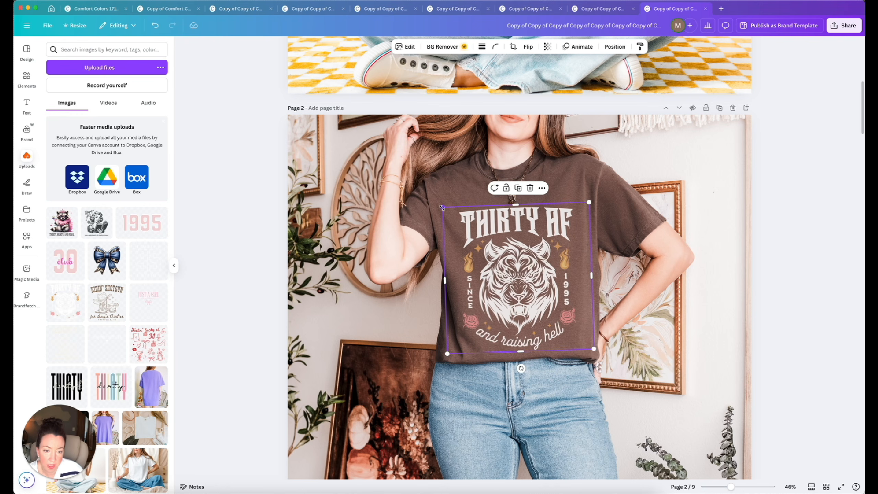
left_click_drag(514, 273, 513, 272)
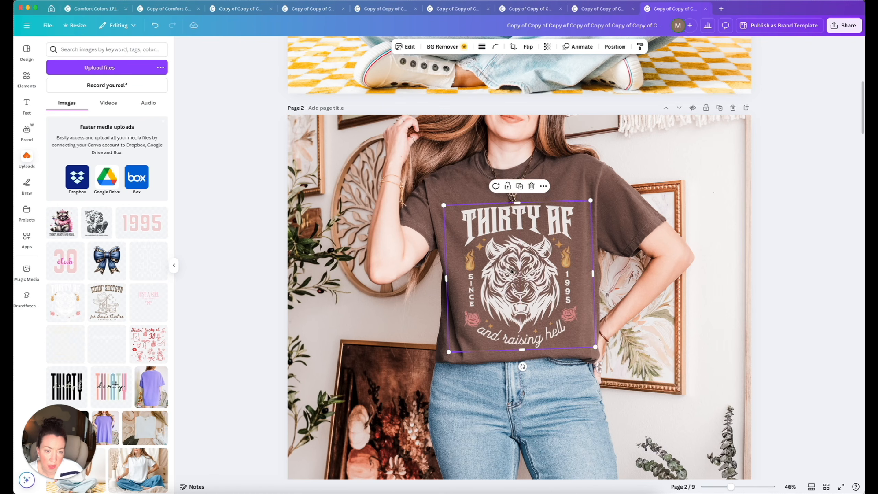
Step: Replace the graphic on the page 3 black shirt with the "Thirty AF" tiger and shift it slightly down
scroll(512, 273, "down", 5)
scroll(513, 273, "down", 10)
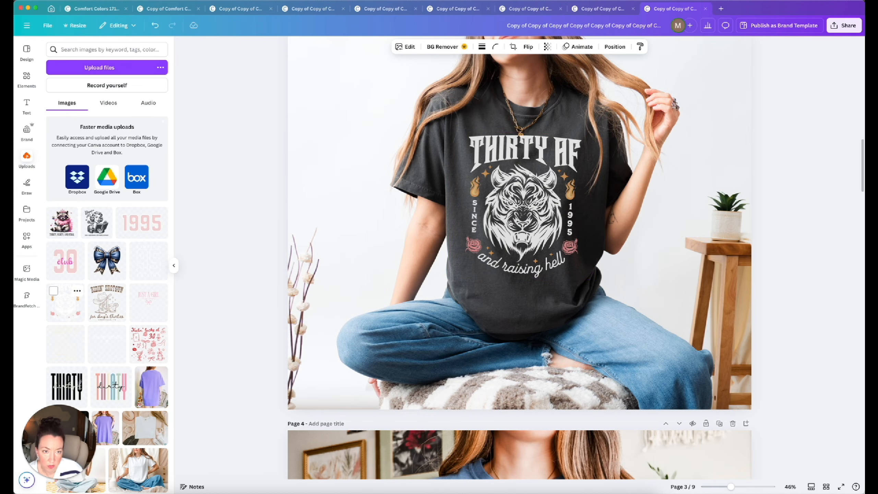
left_click(510, 223)
left_click_drag(511, 231, 511, 238)
Step: Put the "Thirty AF" tiger graphic on the page 4 blue shirt, nudging it down, and on the page 5 light green shirt
scroll(510, 237, "down", 3)
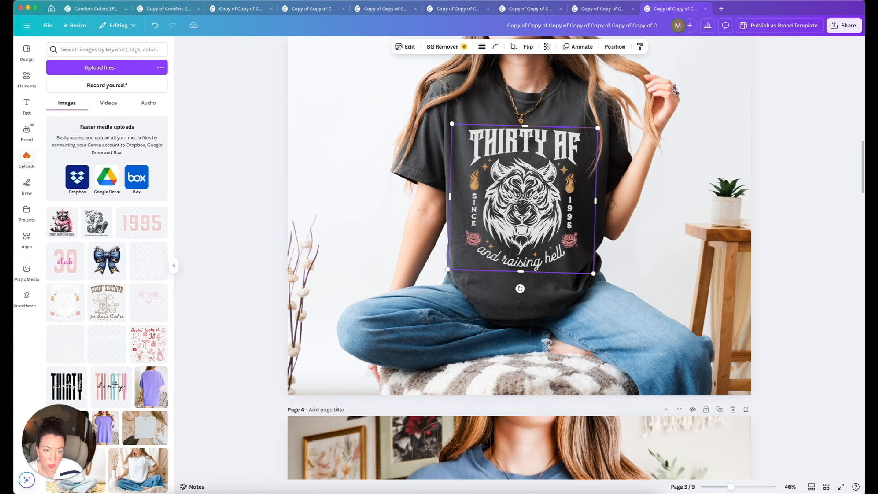
scroll(510, 237, "down", 2)
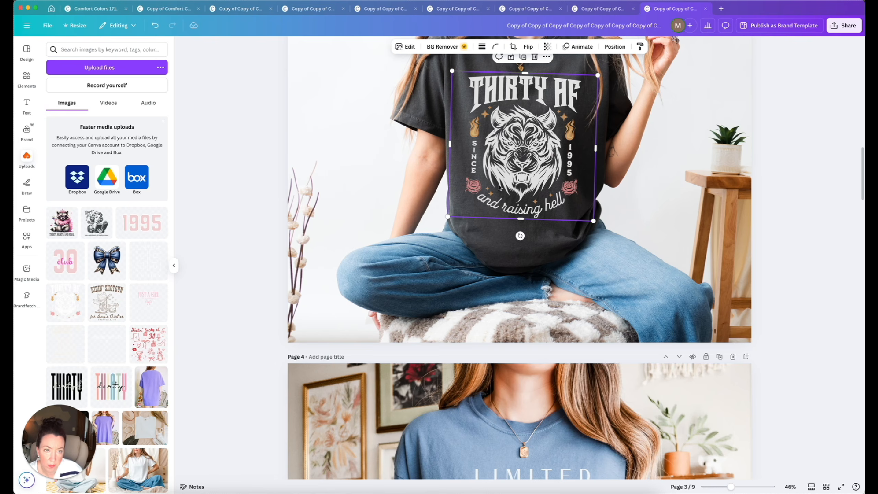
scroll(499, 186, "down", 10)
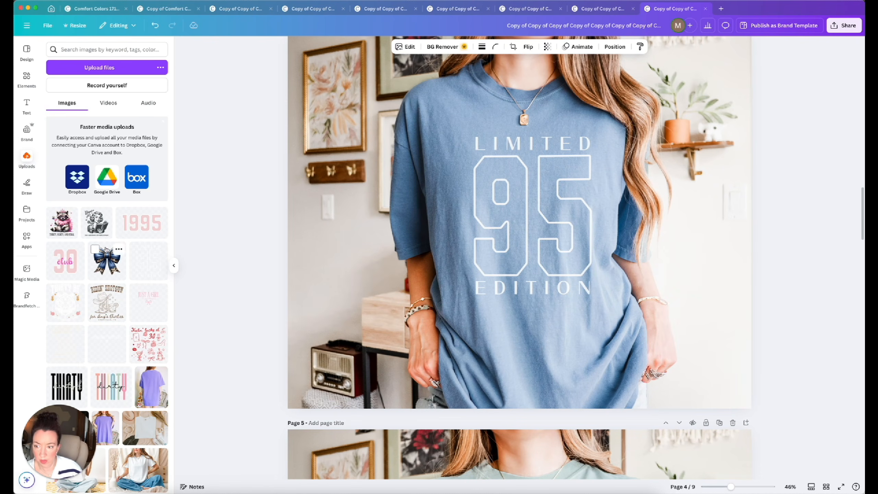
left_click_drag(70, 307, 522, 198)
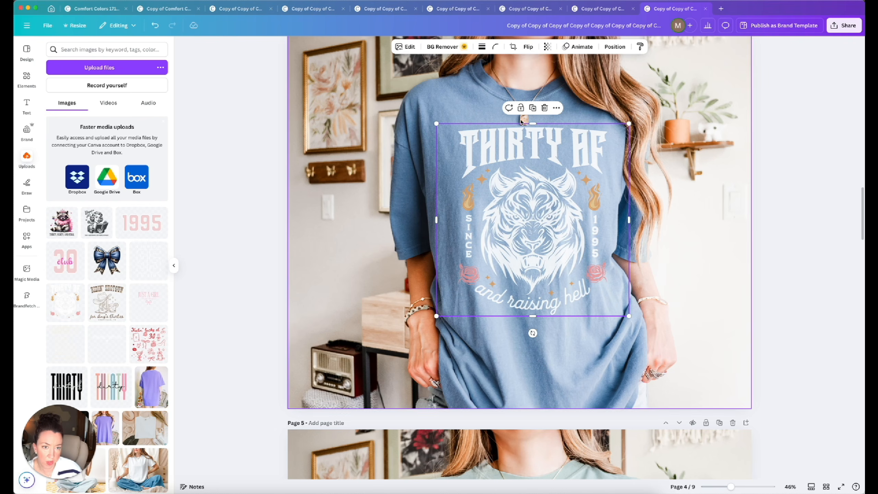
left_click_drag(516, 149, 516, 154)
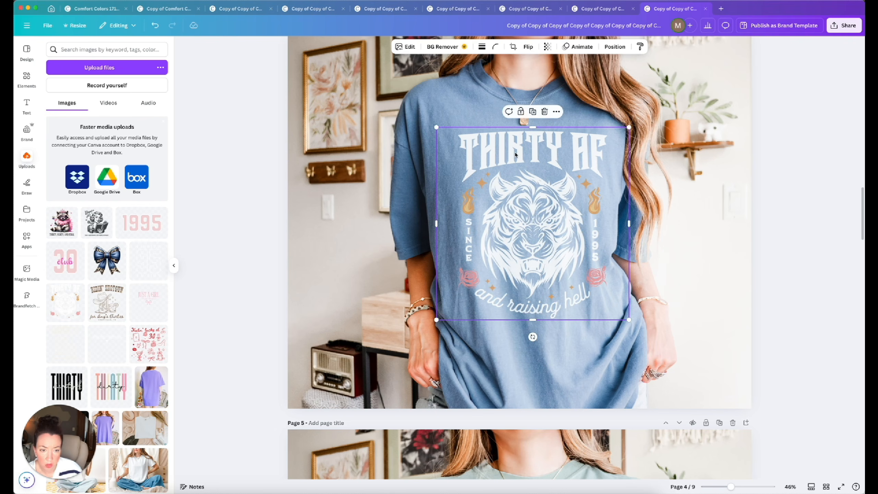
scroll(391, 228, "down", 10)
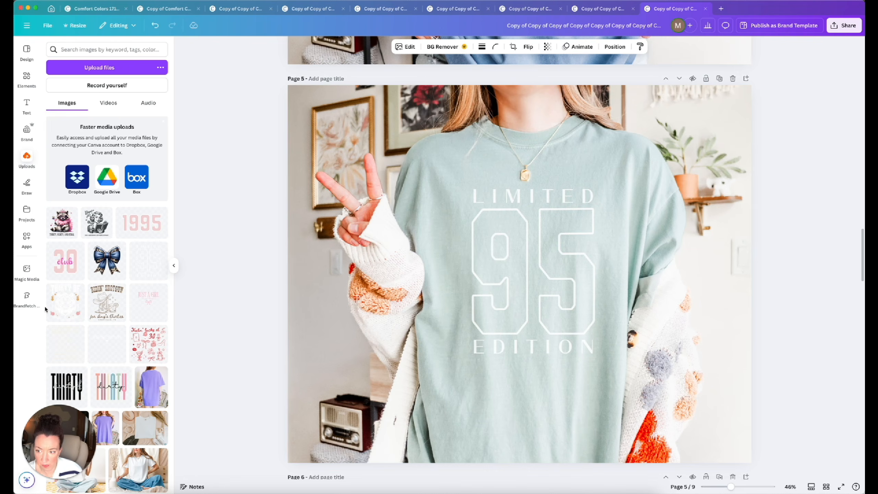
left_click_drag(54, 310, 528, 312)
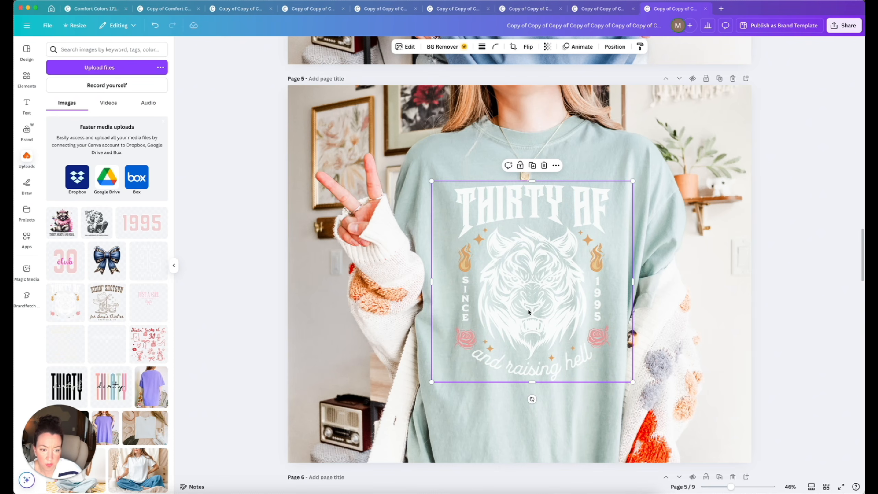
Step: Put the "Thirty AF" tiger graphic on the page 6 dark green and page 7 lavender shirts, nudging the first down and slightly shrinking the second
scroll(570, 357, "down", 10)
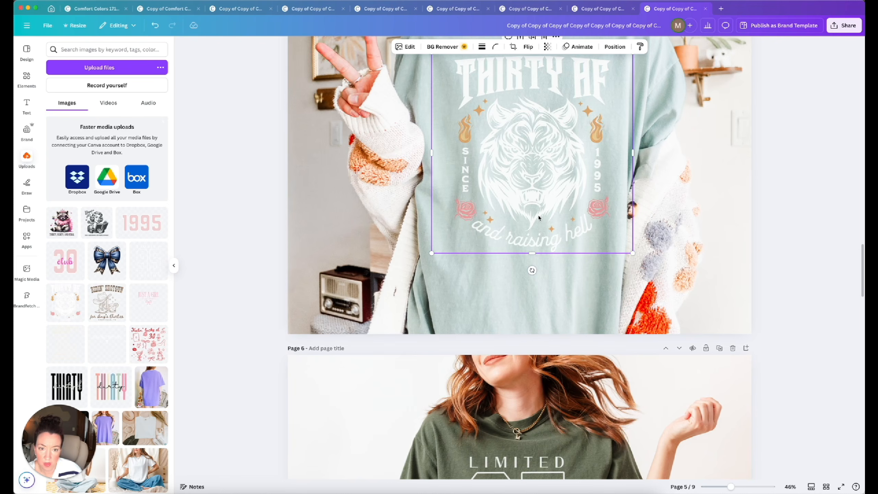
scroll(538, 217, "down", 3)
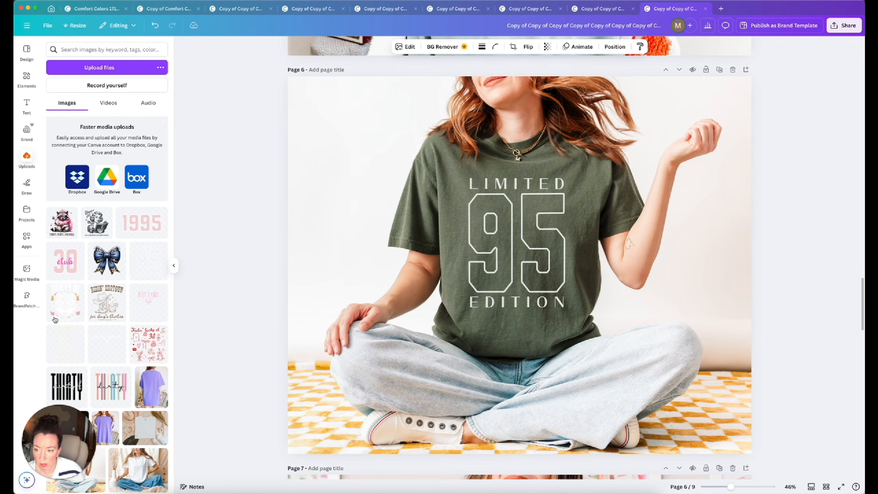
left_click_drag(55, 319, 555, 281)
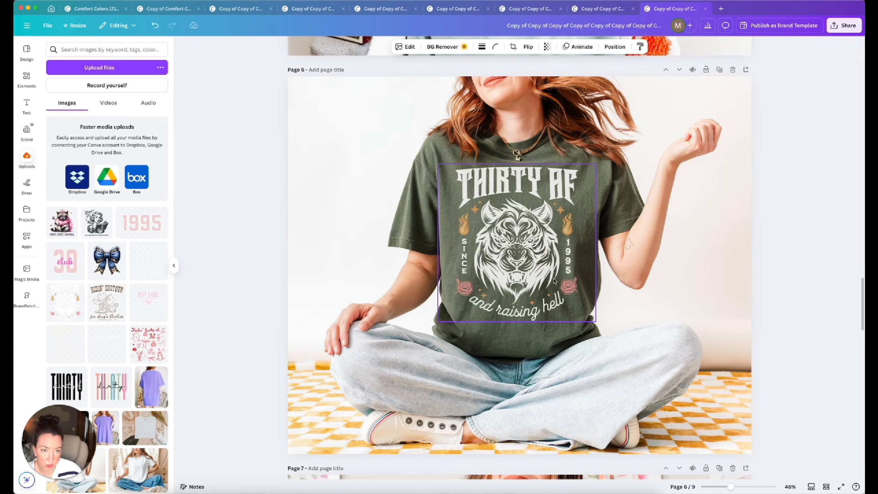
left_click_drag(530, 268, 531, 274)
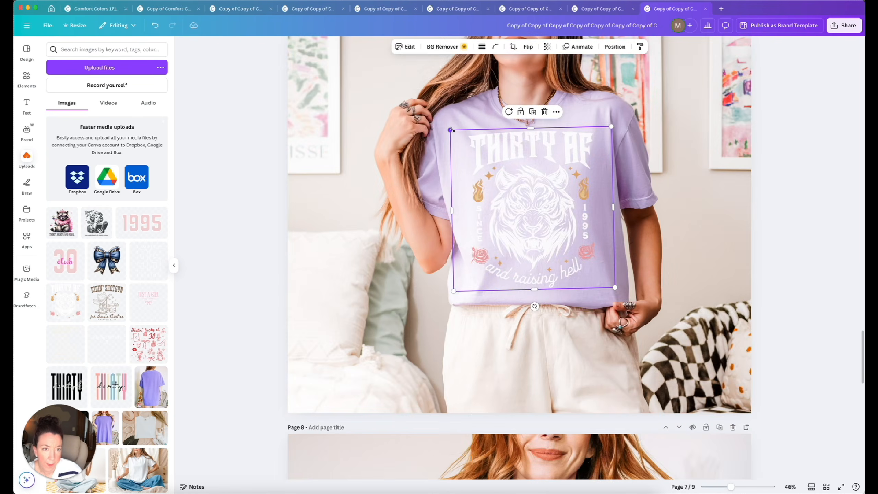
left_click_drag(450, 131, 455, 134)
left_click_drag(531, 207, 527, 207)
Step: Replace the graphic on the page 8 purple shirt with the "Thirty AF" tiger, shrinking it slightly and repositioning it on the shirt
scroll(527, 209, "down", 12)
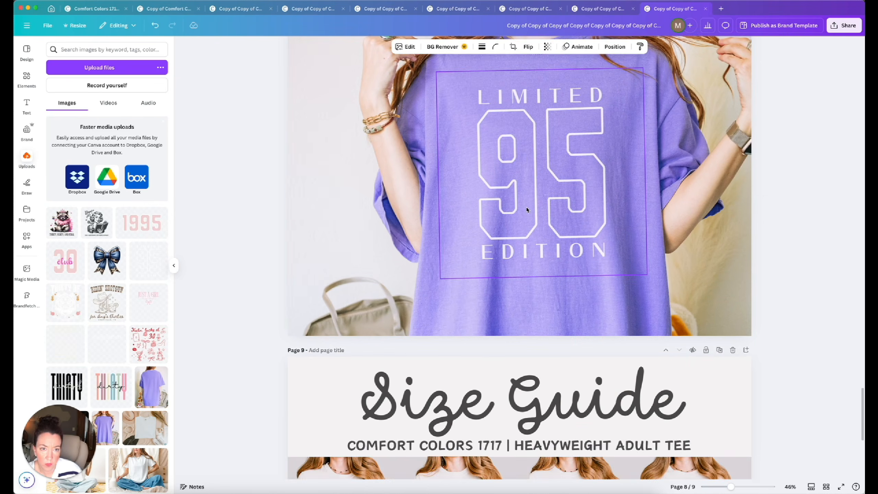
scroll(527, 209, "up", 3)
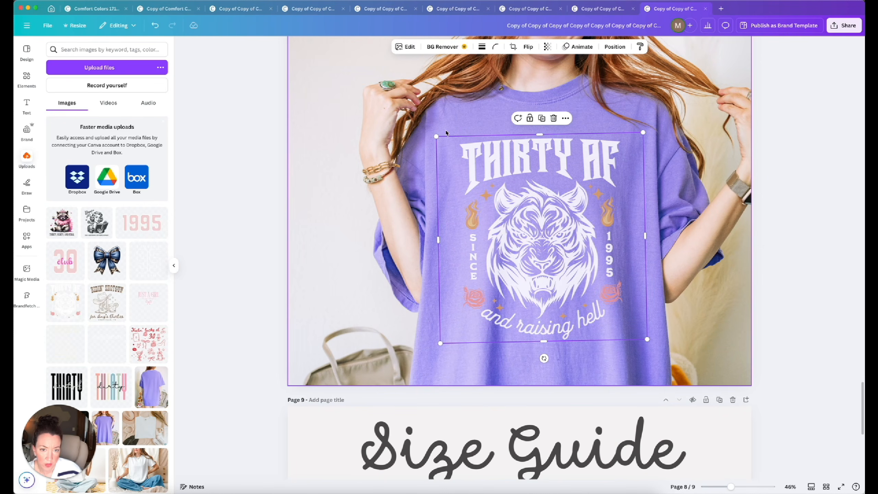
left_click_drag(435, 133, 446, 152)
left_click_drag(518, 275, 515, 260)
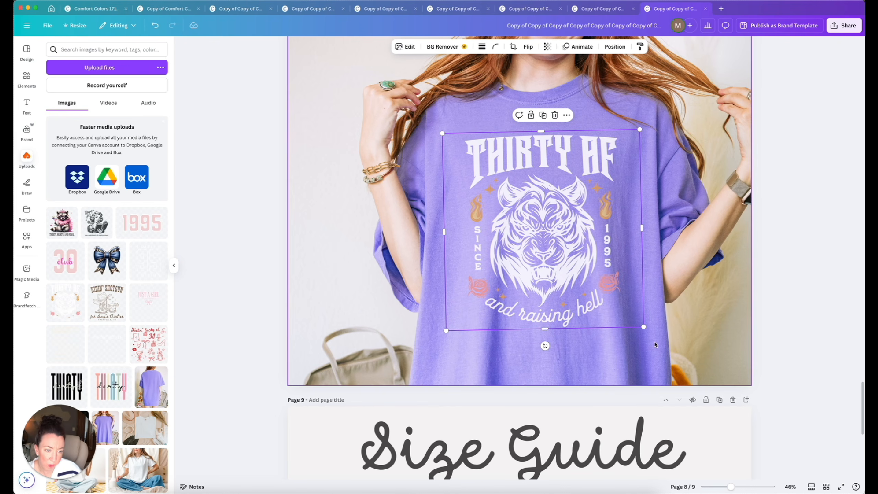
left_click_drag(643, 326, 644, 331)
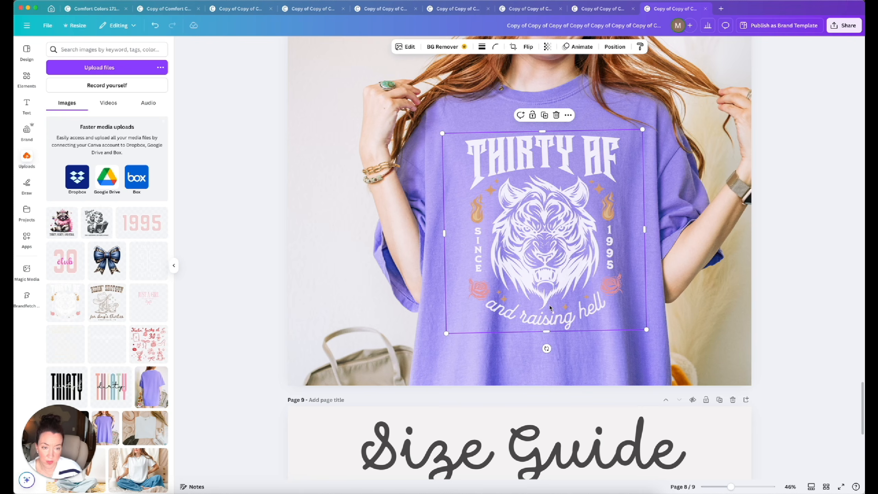
Step: Rename the design as "thirty AF CC"
scroll(550, 307, "up", 20)
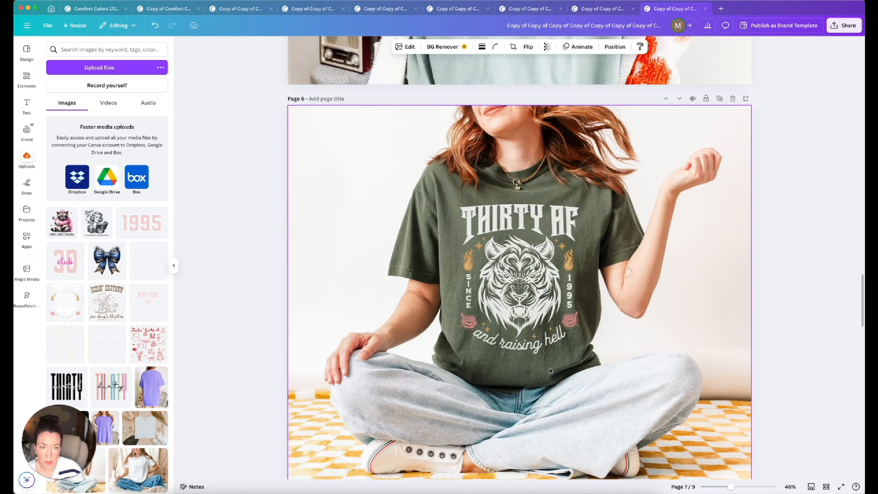
scroll(550, 370, "up", 20)
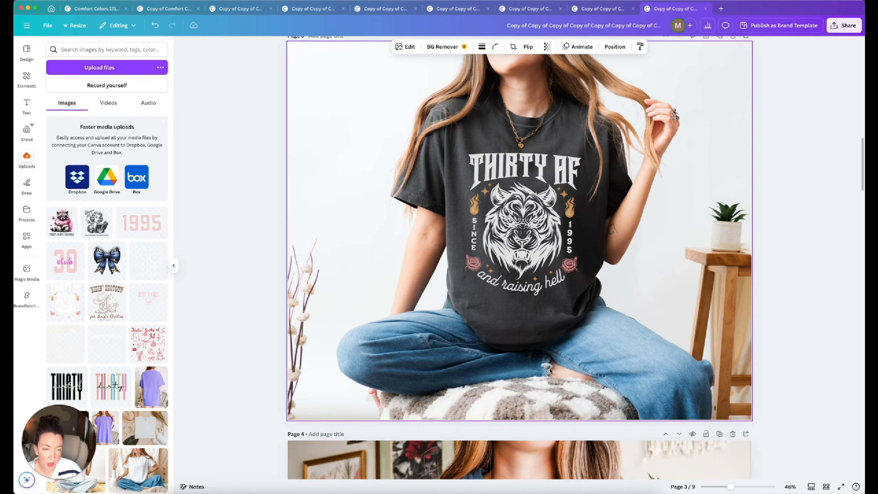
scroll(551, 371, "up", 2)
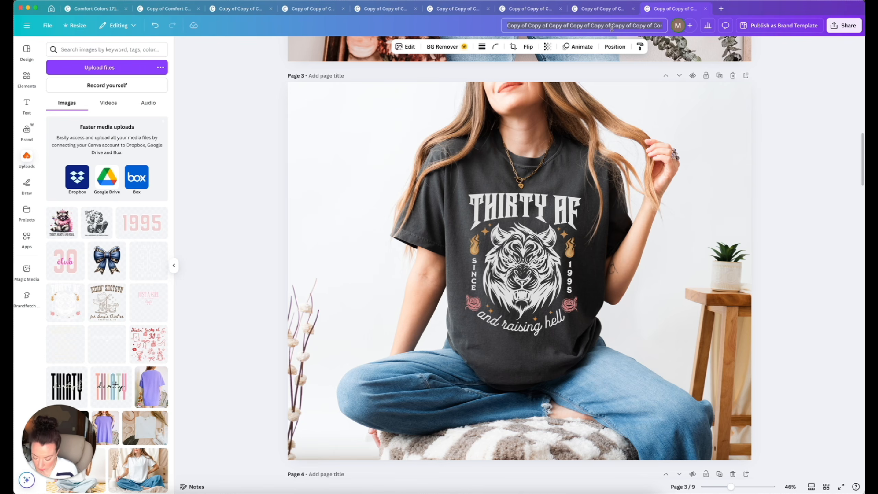
type("thirty A")
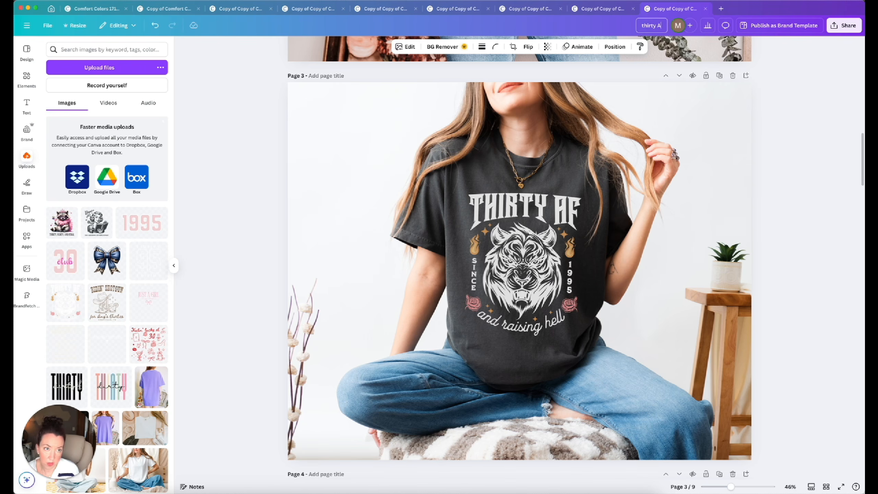
type("F")
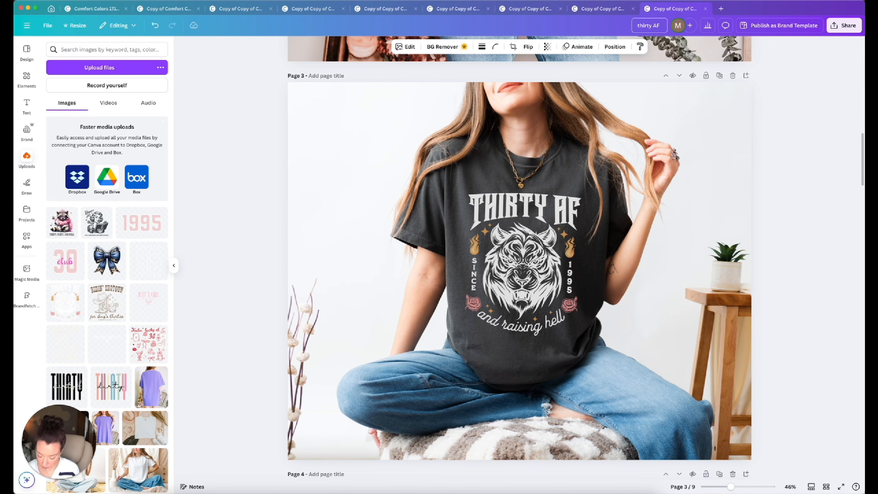
type(" CC")
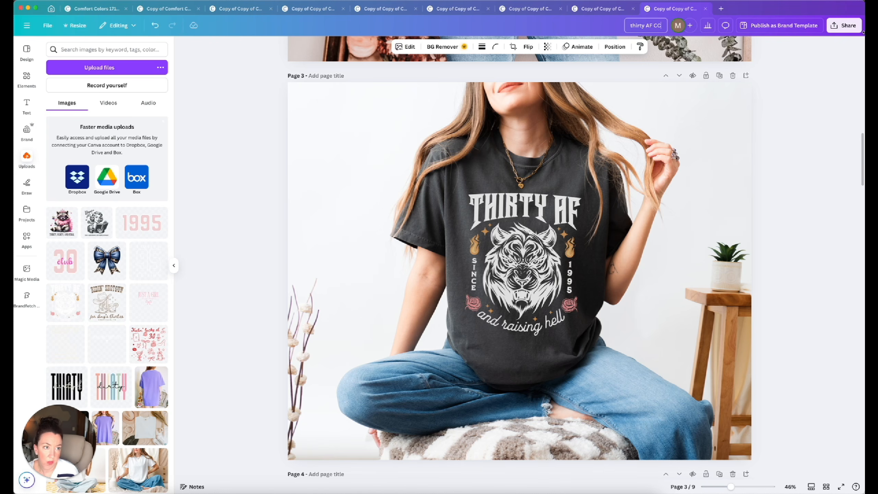
Step: Export all 9 pages as JPG images, save "thirty AF CC.zip" in Downloads, and extract the archive
left_click(844, 26)
left_click(732, 173)
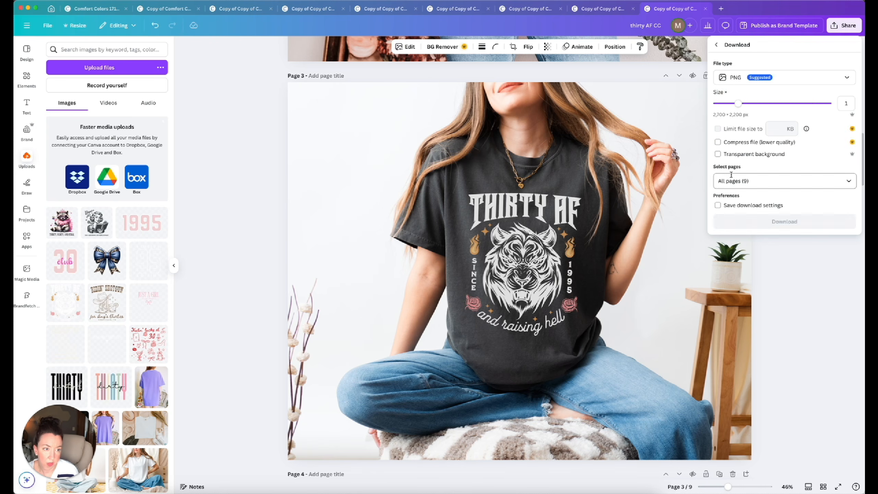
left_click(735, 80)
left_click(741, 102)
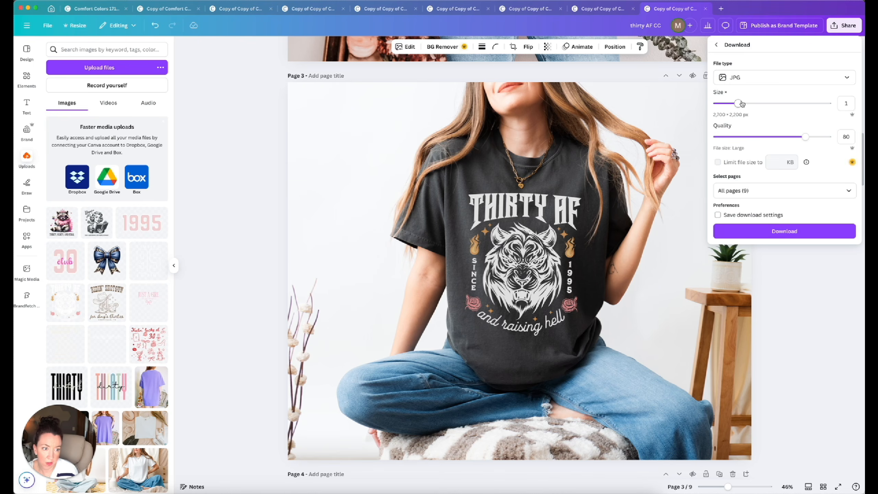
left_click(776, 230)
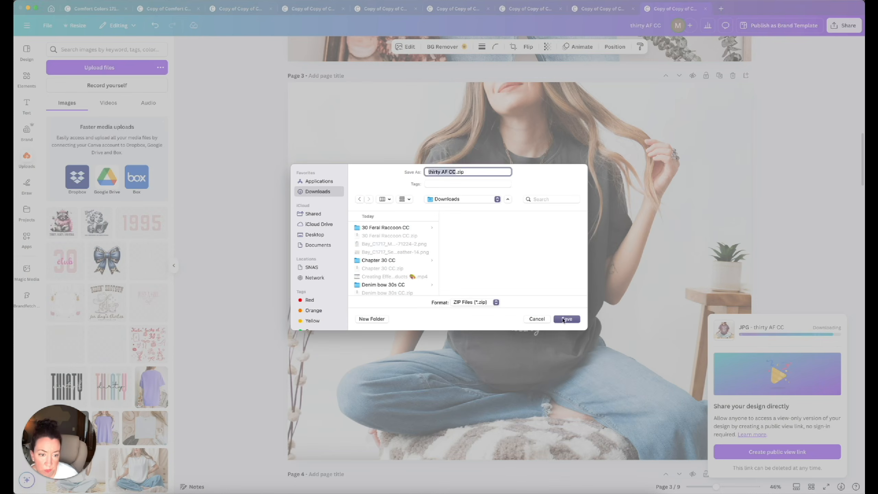
left_click(567, 319)
left_click(622, 490)
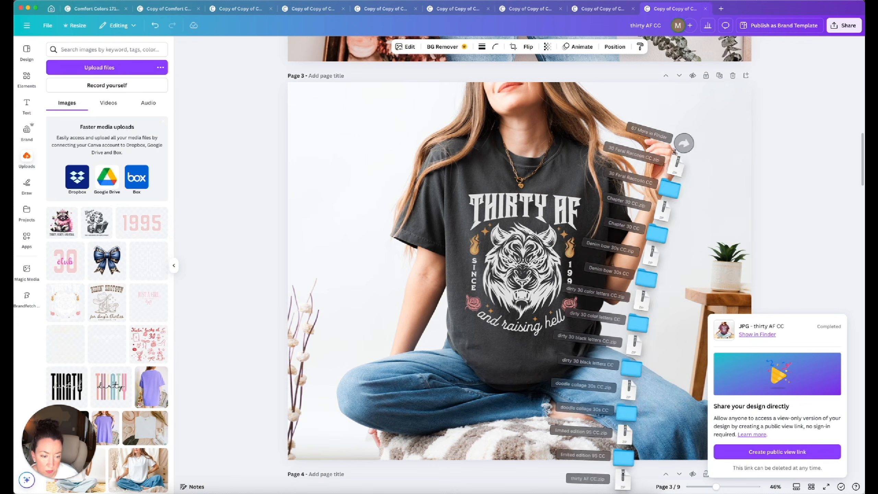
left_click(622, 476)
Step: Export the design as the MP4 video "thirty AF CC.mp4" and save it in the extracted image folder in Downloads
left_click(835, 32)
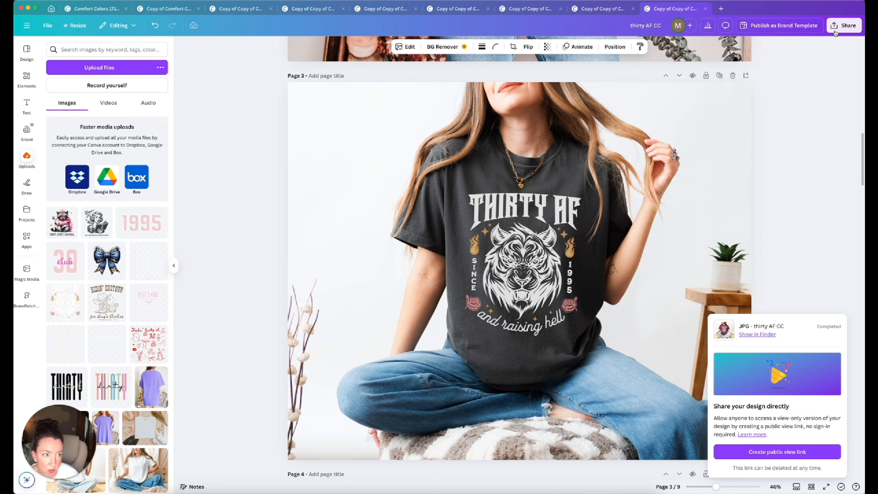
left_click(840, 26)
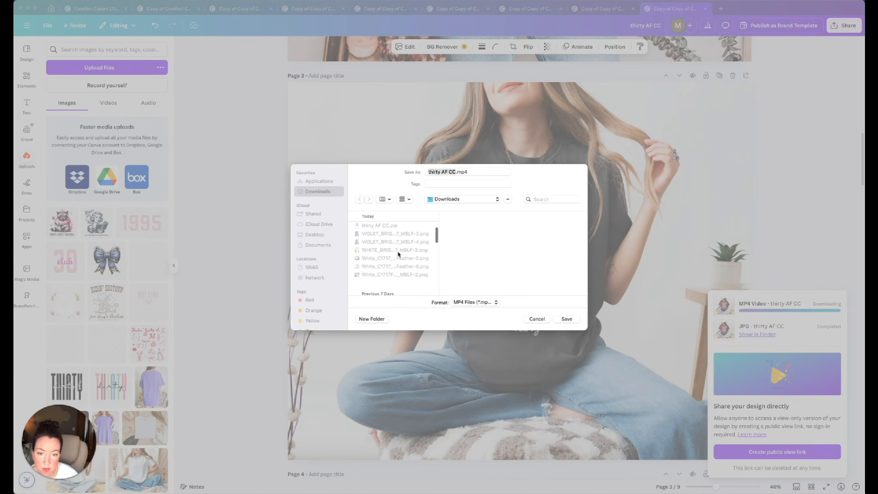
scroll(399, 254, "up", 2)
left_click(377, 255)
left_click(566, 319)
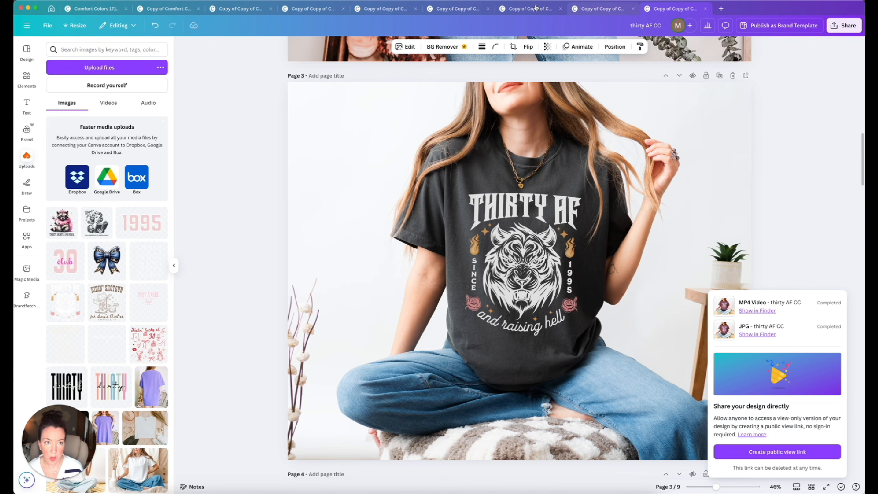
Step: Make a copy of the "thirty AF CC" design for the next graphic
left_click(48, 26)
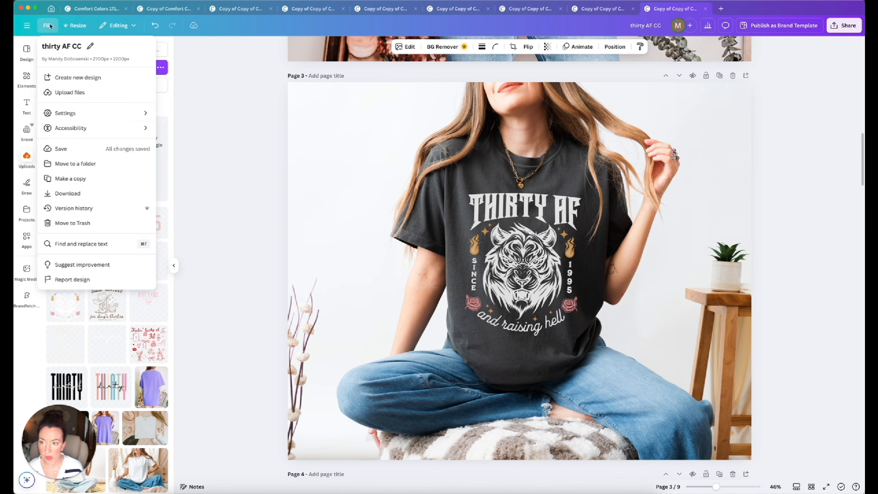
left_click(71, 184)
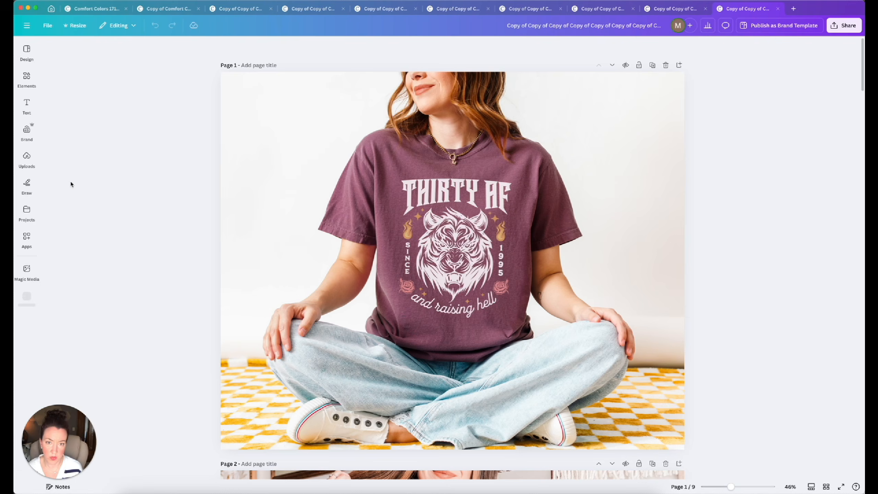
Step: Replace the graphics on the page 1 maroon, page 2 brown and page 3 black shirts with the uploaded "Saddlin' Up for my thirties" graphic
left_click(27, 159)
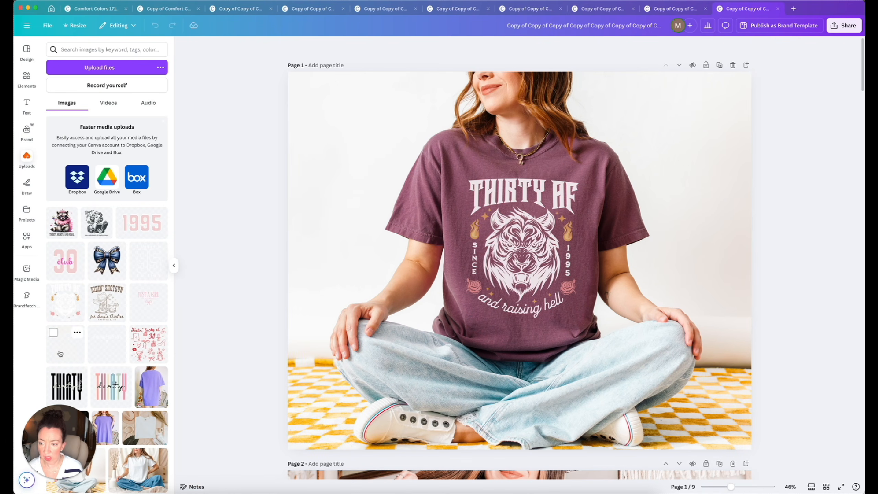
left_click_drag(61, 353, 517, 282)
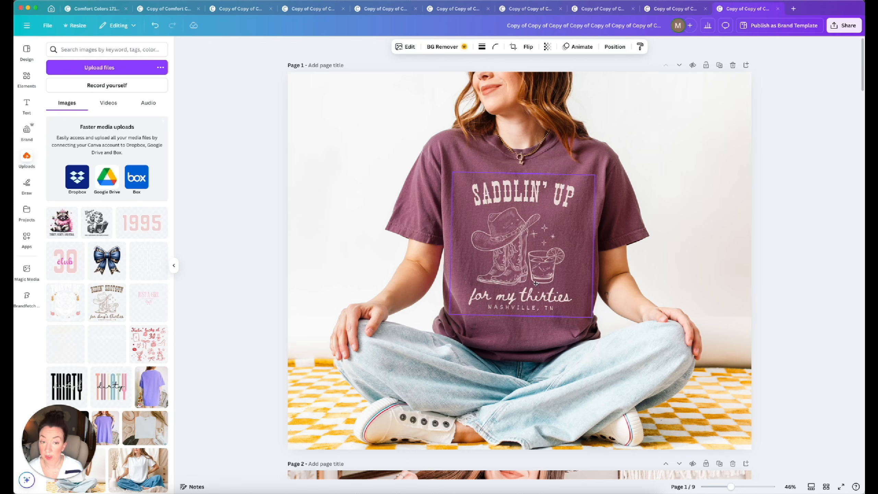
scroll(535, 286, "down", 10)
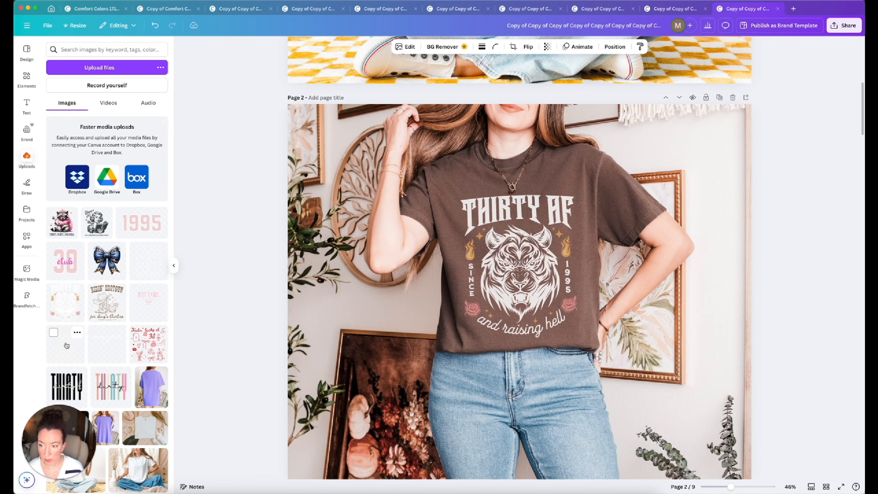
left_click_drag(67, 342, 476, 262)
scroll(476, 262, "down", 10)
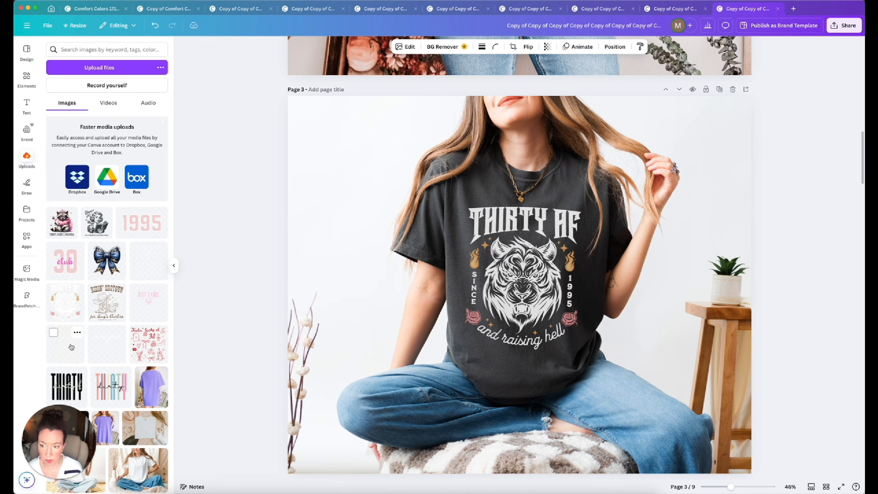
left_click_drag(71, 347, 480, 267)
Step: Duplicate the page 3 black shirt mockup and select the shirt photo on the duplicate page
scroll(480, 267, "down", 3)
key("super+d")
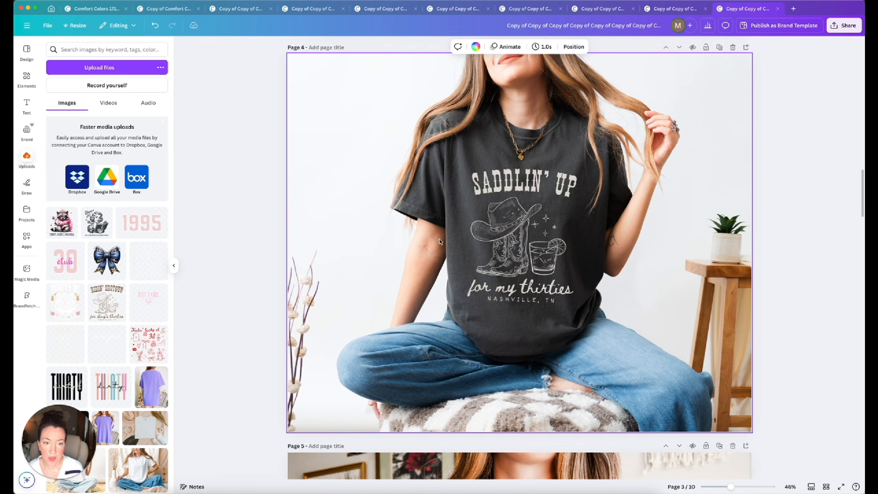
left_click(391, 186)
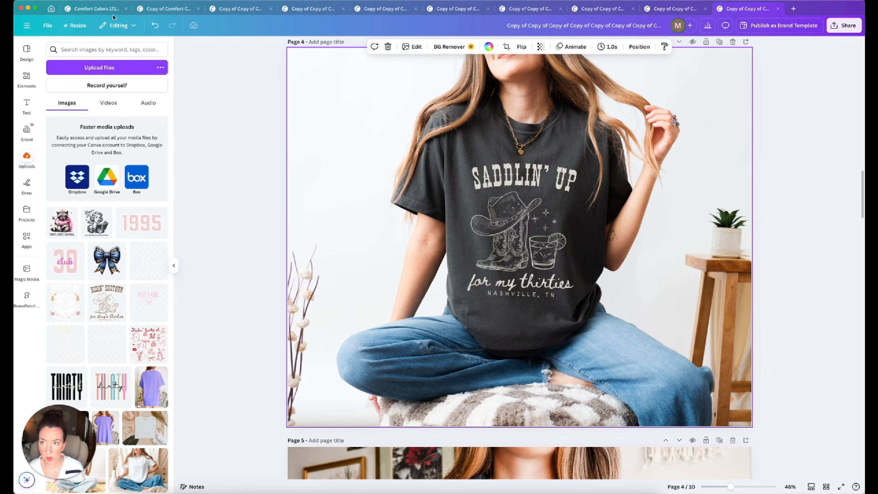
Step: Copy the cream-and-brown two-shirt photo from page 27 of the Comfort Colors 1717 Mockup Template and paste it onto page 4 of the new copy
left_click(97, 8)
scroll(469, 207, "down", 10)
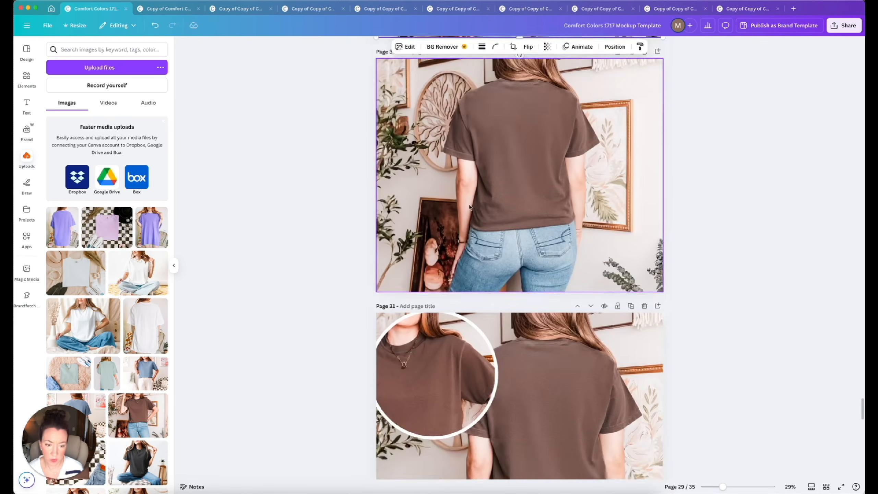
scroll(470, 208, "up", 9)
scroll(469, 208, "up", 6)
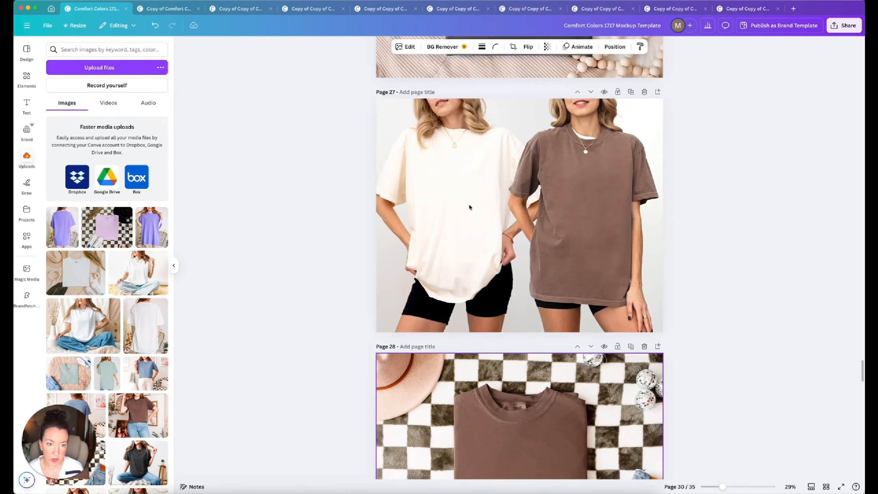
left_click(496, 248)
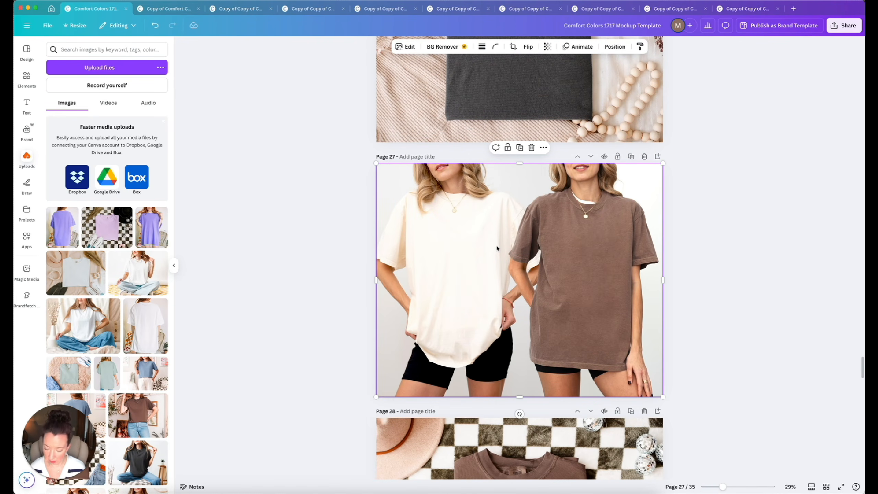
left_click(739, 10)
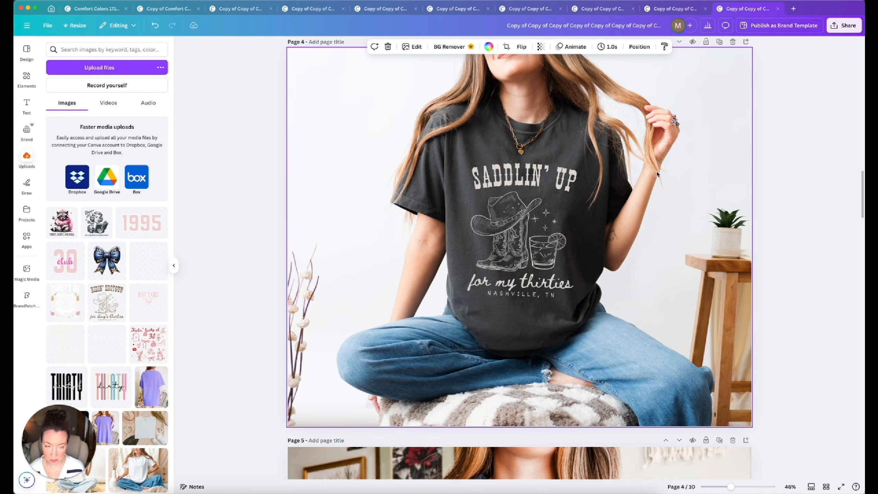
scroll(655, 163, "up", 2)
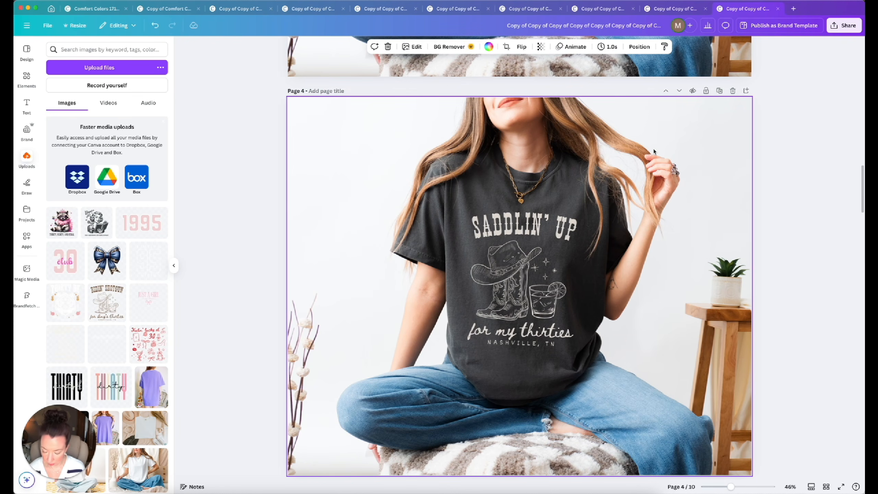
key("super+v")
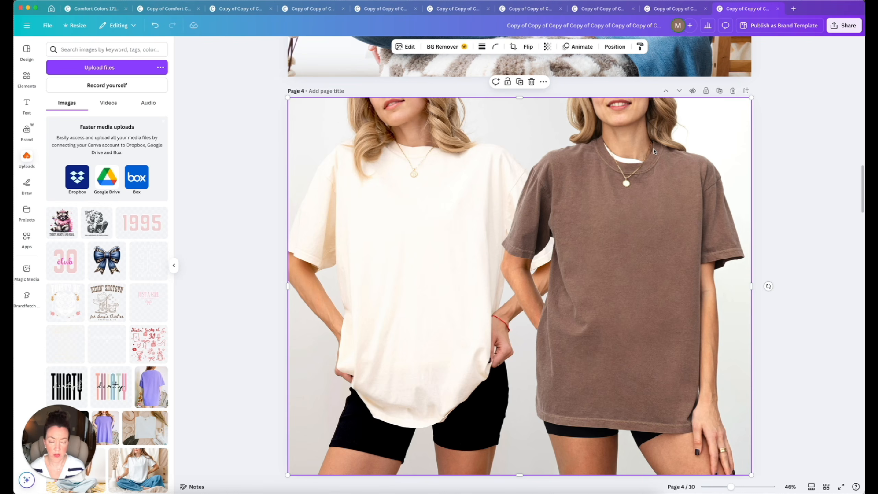
Step: Set the pasted two-shirt photo as the page 4 background and place the "Saddlin' Up" graphic on the brown shirt's chest
right_click(654, 151)
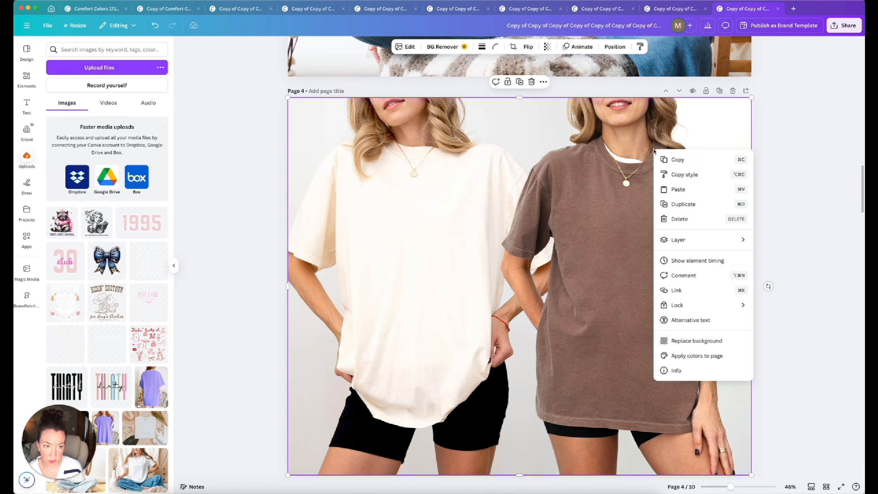
left_click(670, 340)
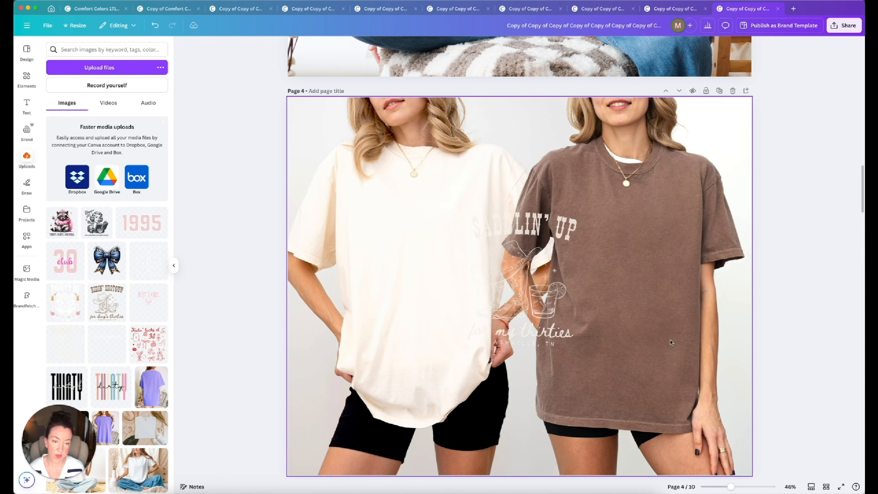
left_click_drag(518, 296, 623, 283)
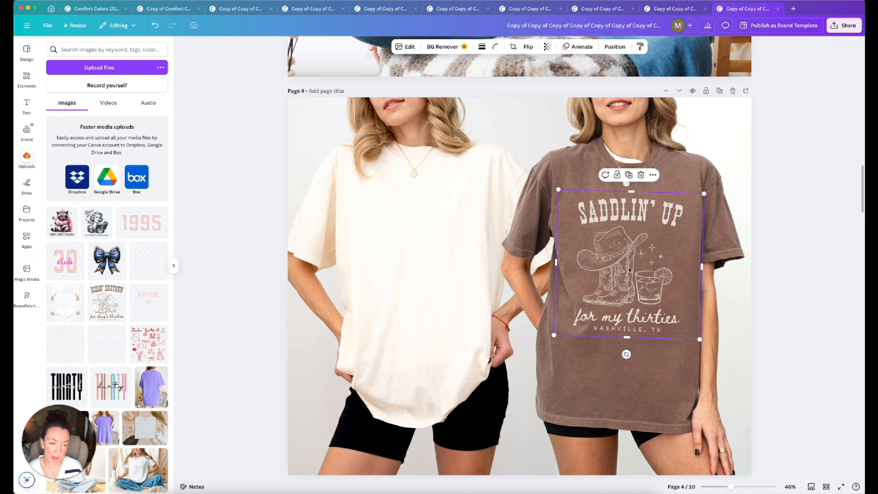
Step: Add the uploaded "Ridin' Shotgun" graphic to the cream shirt on page 4, shrinking and slightly rotating it to fit the chest
left_click_drag(106, 302, 395, 250)
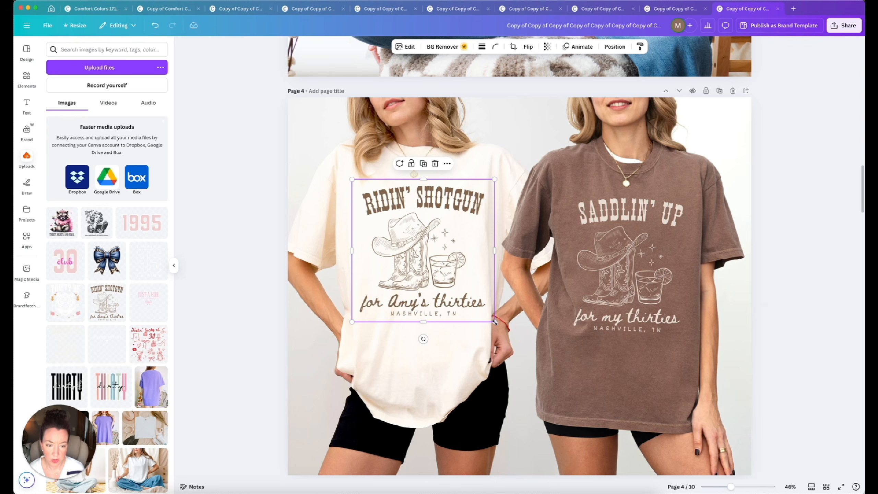
left_click_drag(495, 322, 488, 316)
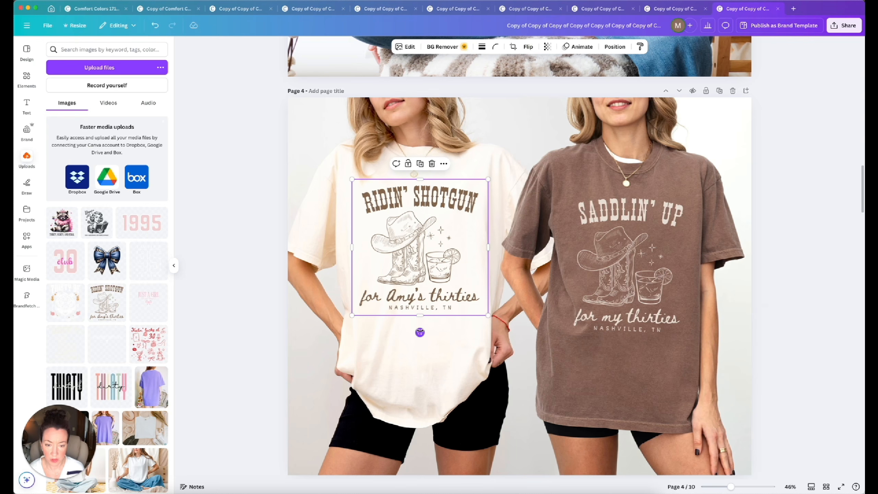
left_click_drag(420, 332, 422, 332)
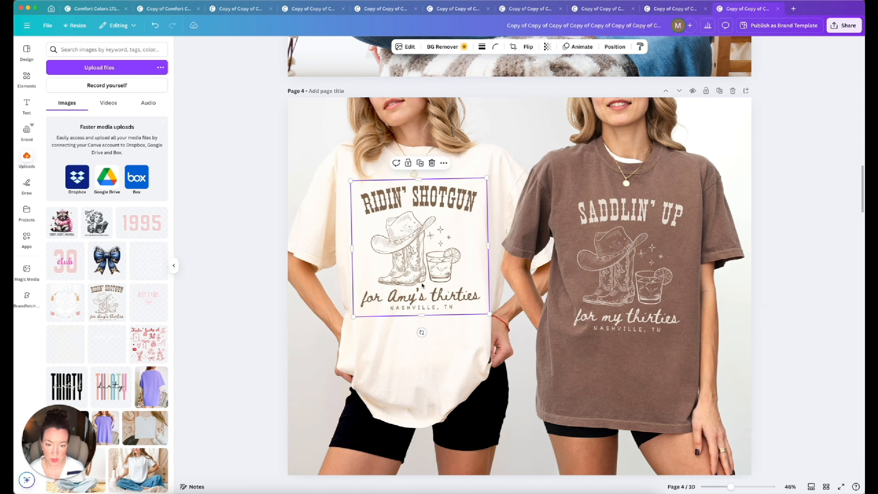
left_click_drag(422, 284, 421, 286)
Step: Set the "Ridin' Shotgun" graphic's transparency to 85 and shrink it slightly on the cream shirt
left_click(547, 46)
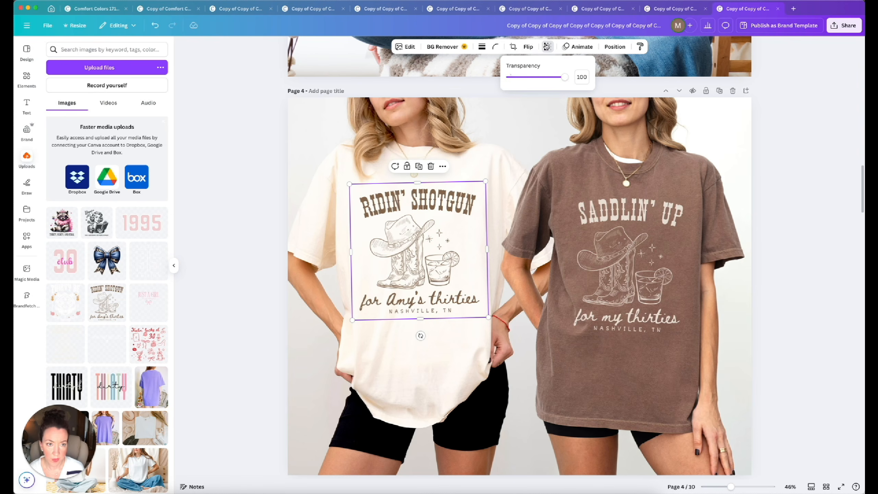
mouse_move(568, 77)
left_mouse_down()
mouse_move(557, 78)
mouse_move(566, 77)
left_mouse_up()
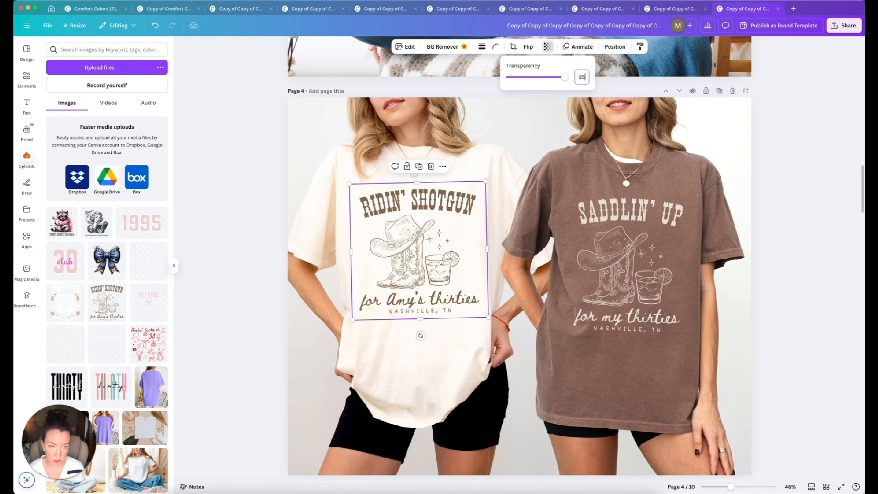
left_click(429, 256)
left_click_drag(488, 318, 485, 314)
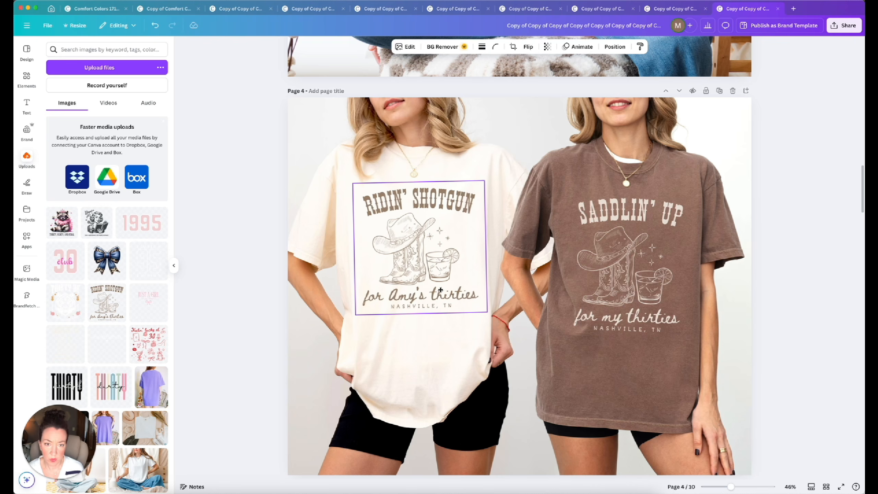
Step: Nudge the "Saddlin' Up" graphic slightly left on the page 4 brown shirt
left_click(625, 331)
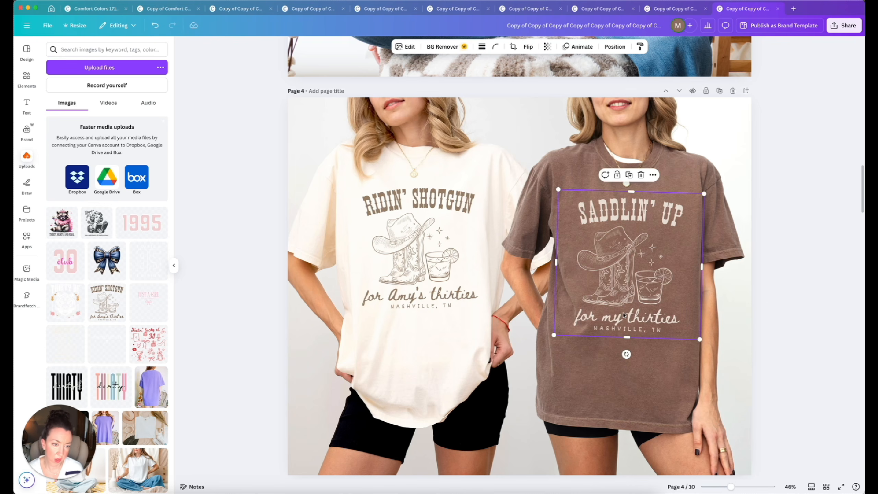
key("Left")
key("Left")
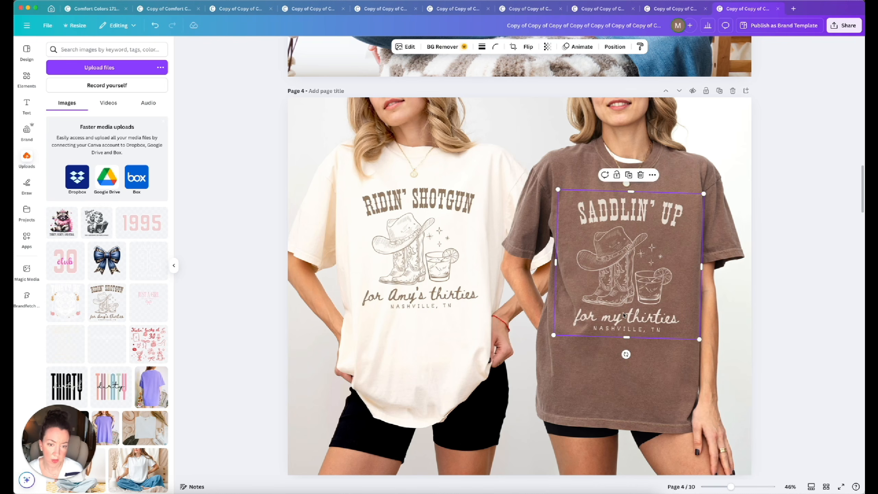
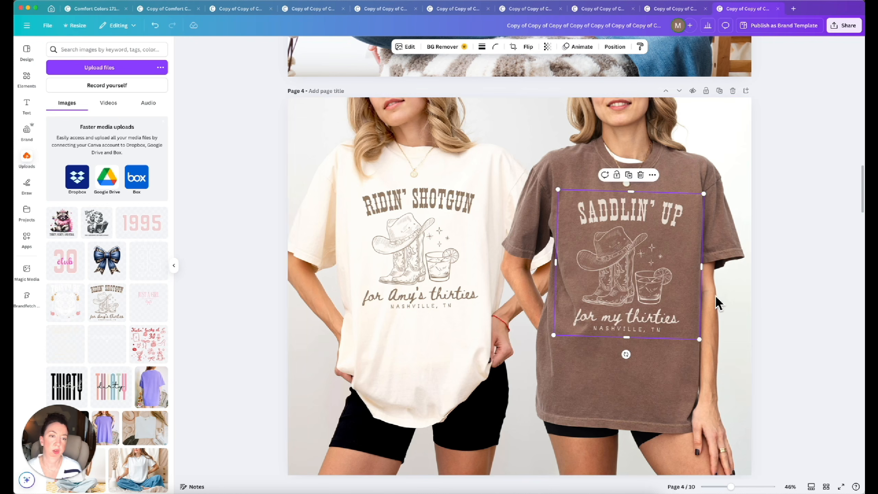
Step: Delete the page 6 light green "Thirty AF" shirt mockup from the design
scroll(495, 316, "up", 15)
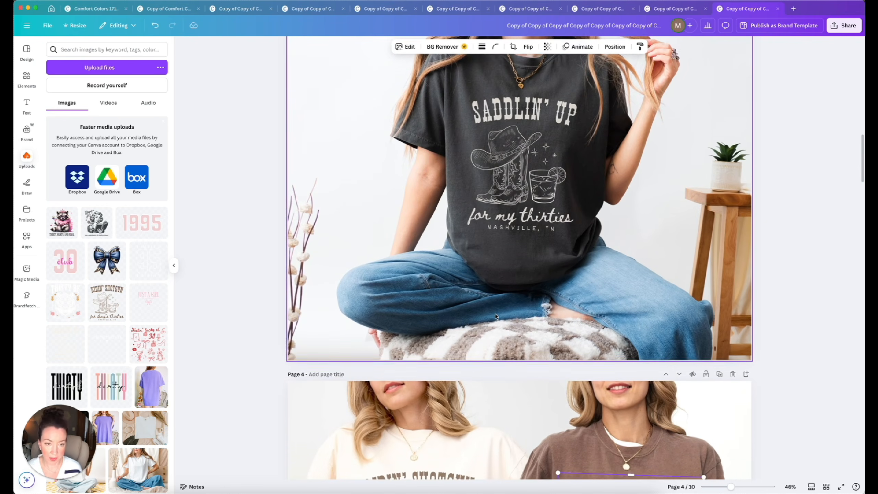
scroll(495, 315, "down", 15)
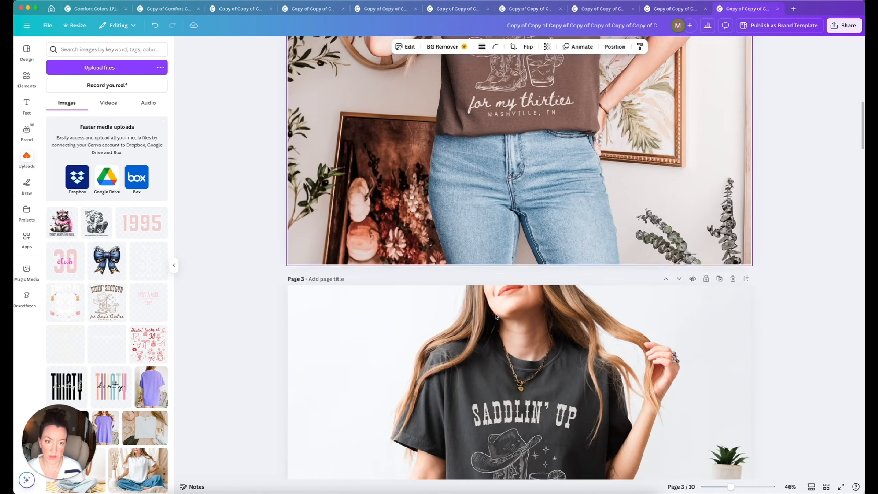
scroll(496, 315, "down", 8)
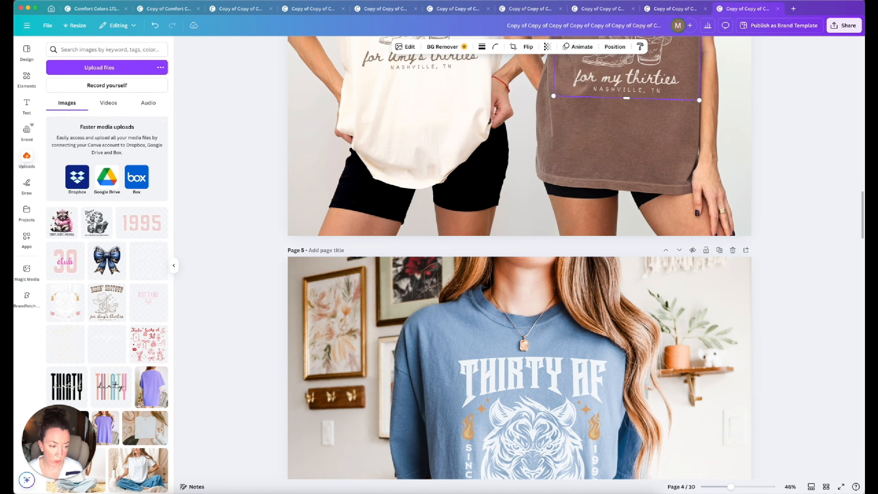
left_click(826, 486)
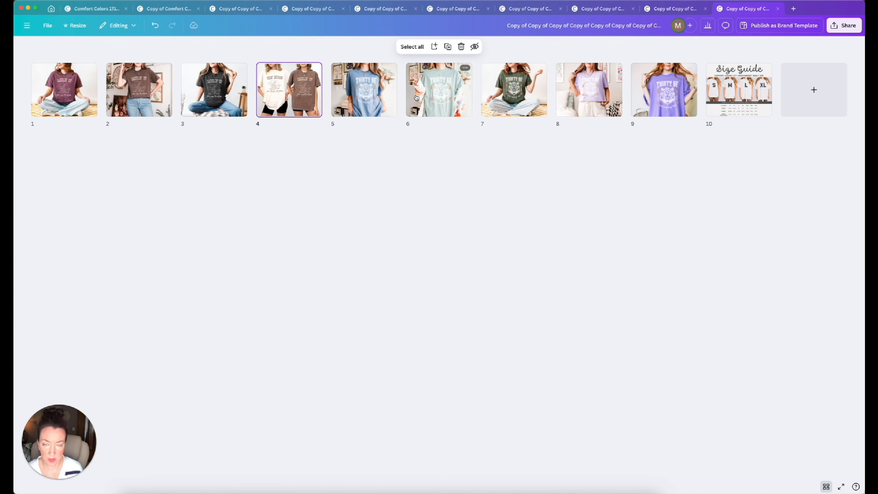
left_click(434, 84)
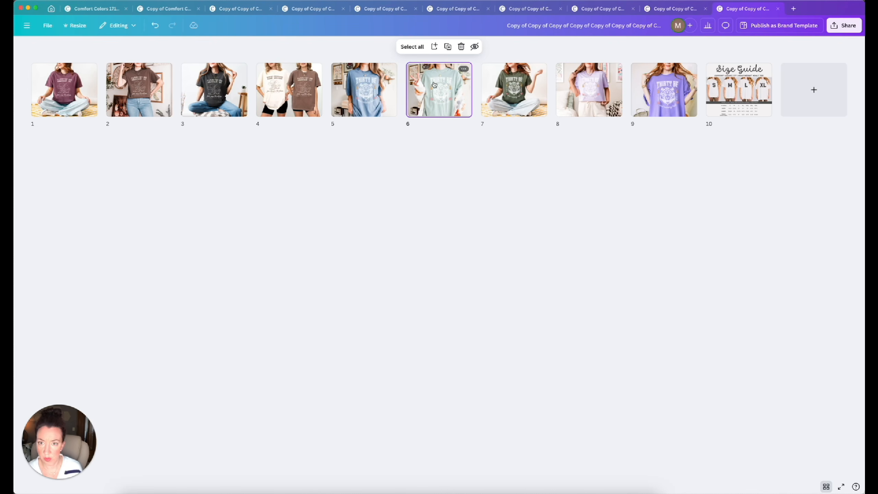
key("BackSpace")
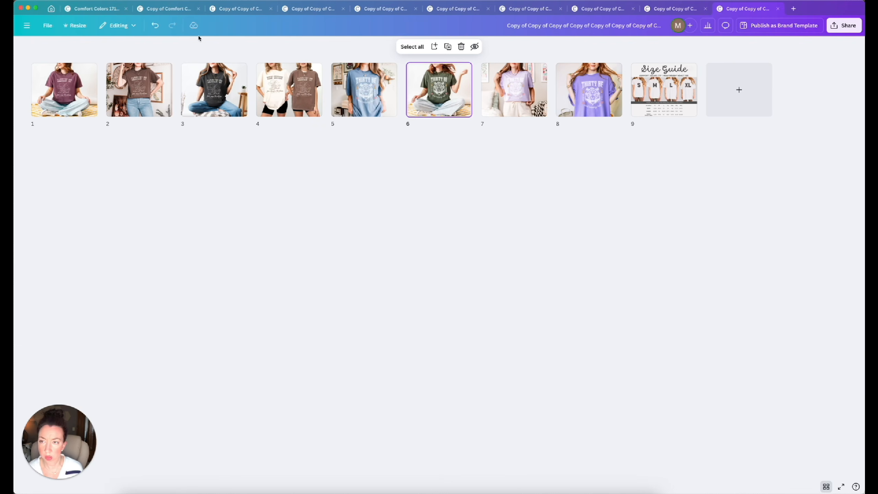
Step: Duplicate the page 7 lavender shirt mockup and replace the copy's photo with the white-shirt photo from page 1 of the Comfort Colors 1717 Mockup Template
left_click(92, 9)
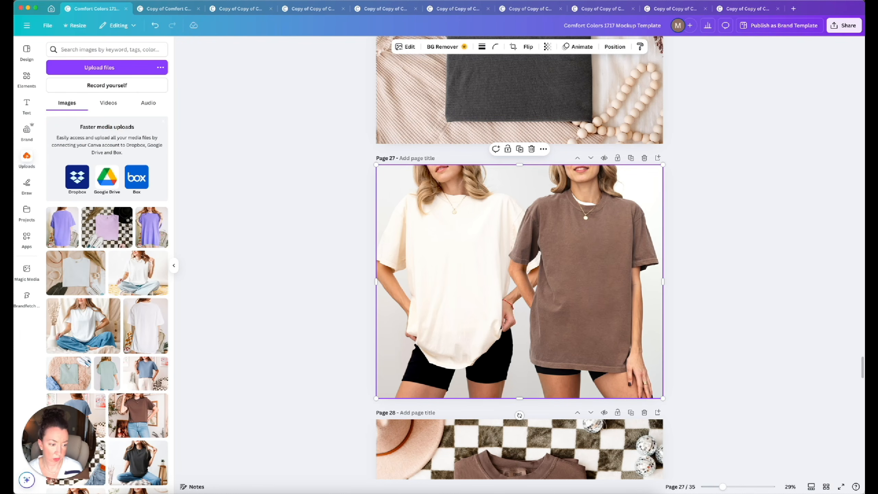
left_click(826, 486)
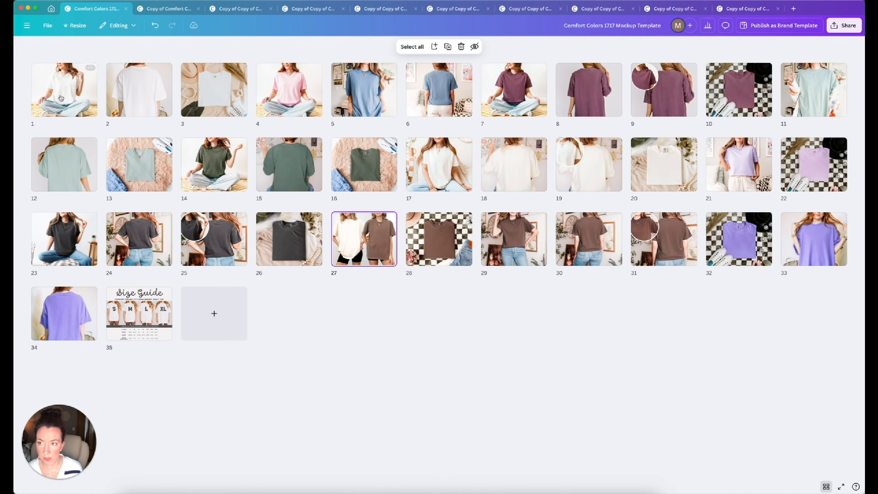
double_click(61, 98)
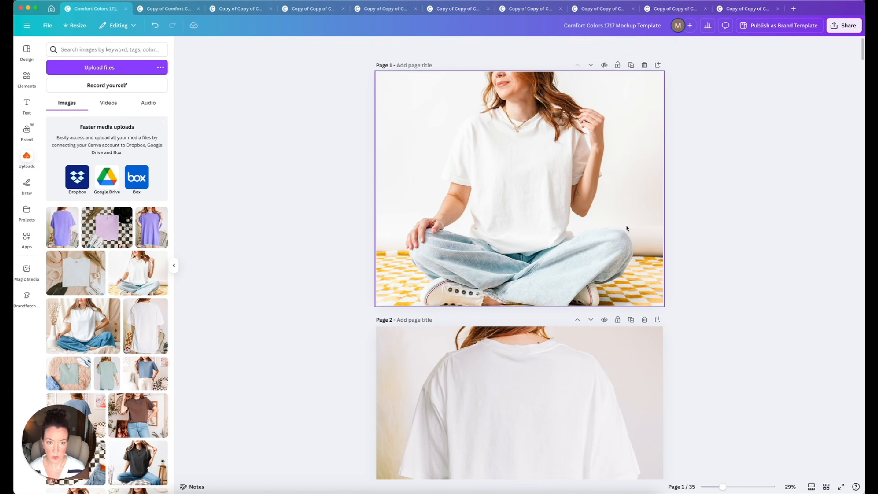
left_click(598, 221)
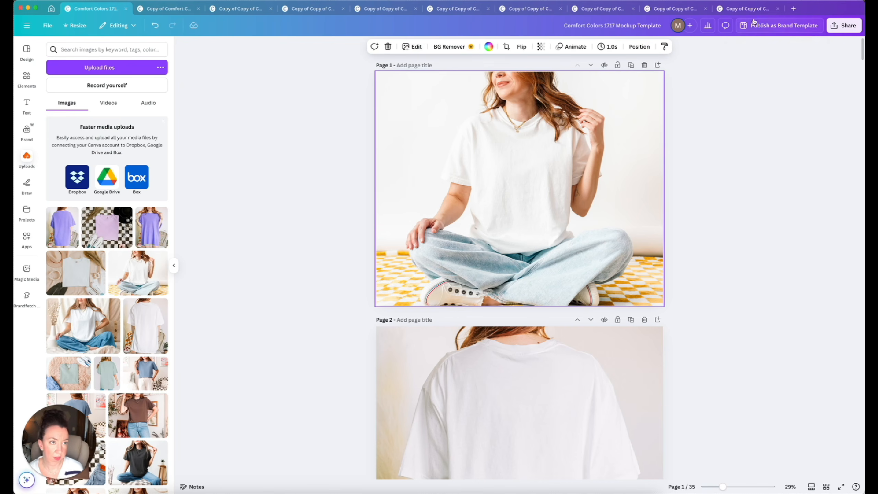
left_click(747, 9)
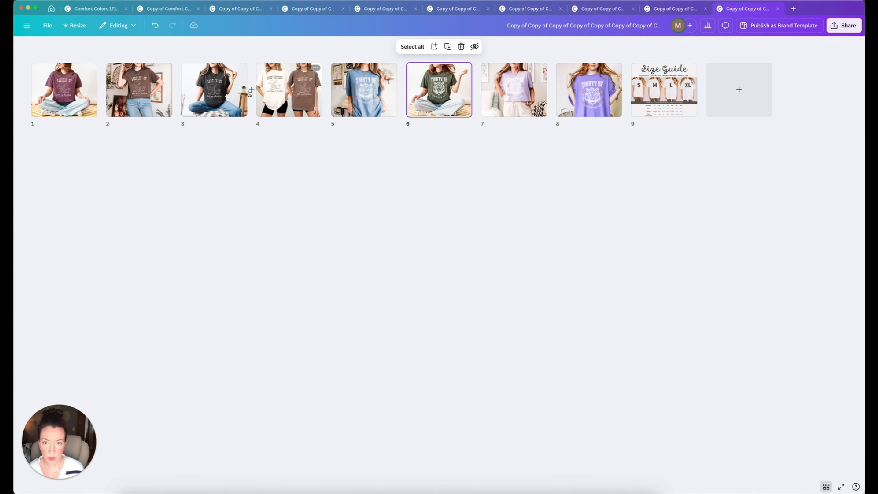
double_click(516, 100)
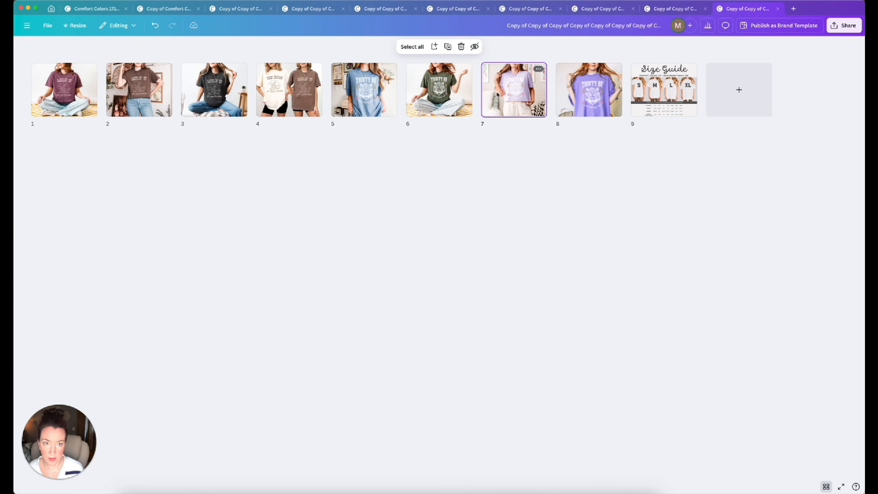
scroll(505, 297, "down", 3)
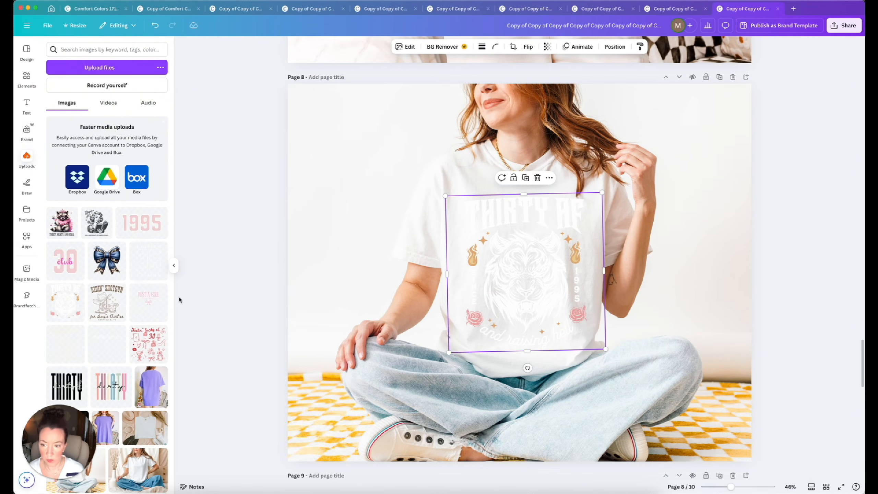
Step: Replace the "Thirty AF" graphic on the page 8 white shirt with the "Ridin' Shotgun" graphic, and shrink and center it on the chest
left_click_drag(103, 295, 508, 294)
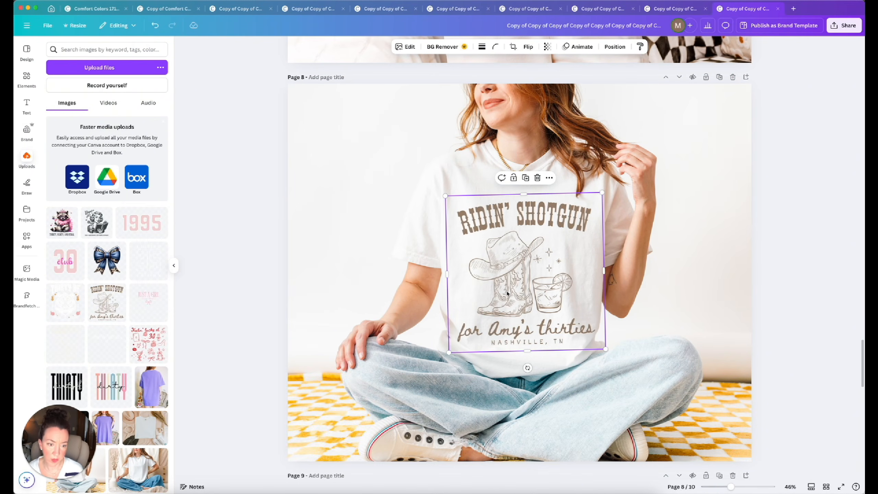
left_click_drag(606, 349, 590, 339)
left_click_drag(523, 328, 524, 355)
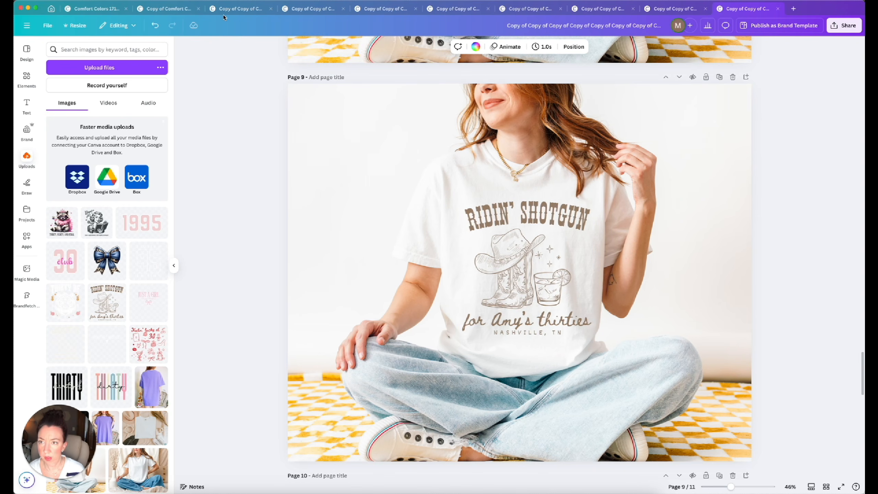
Step: On the duplicate white-shirt page, page 9, replace the background with the cream-shirt photo from page 17 of the Comfort Colors 1717 Mockup Template
left_click(96, 10)
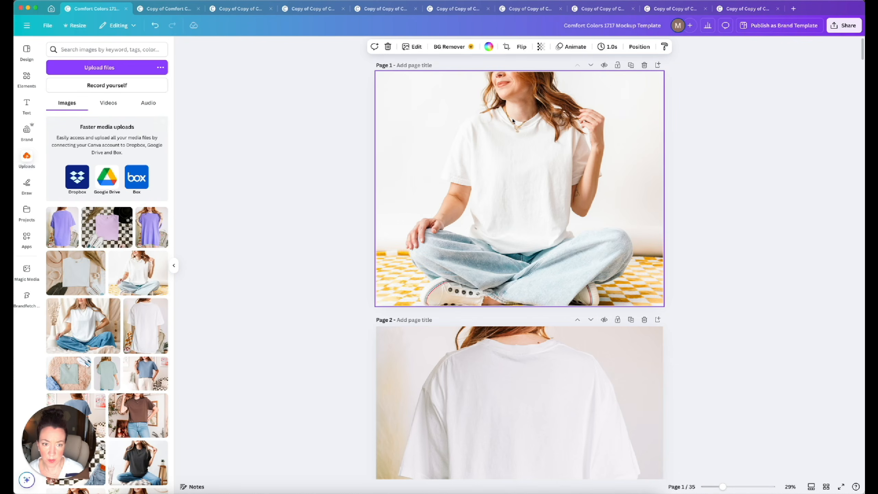
key("alt+super+3")
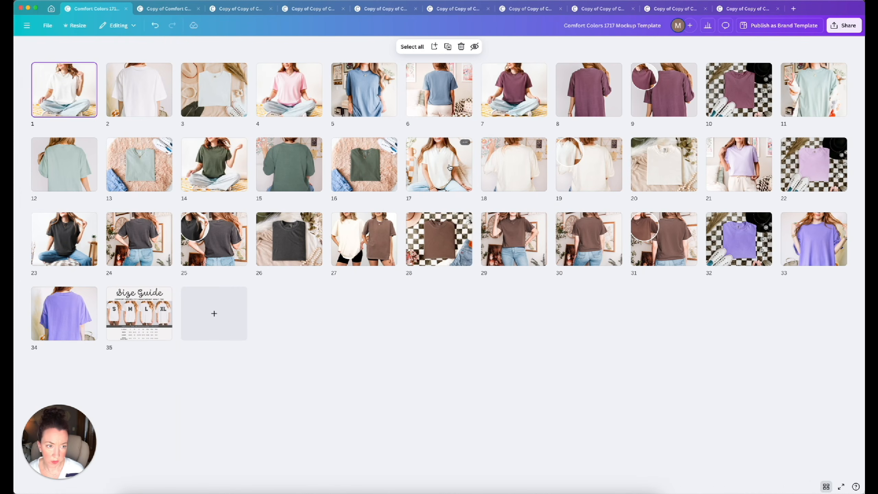
double_click(449, 166)
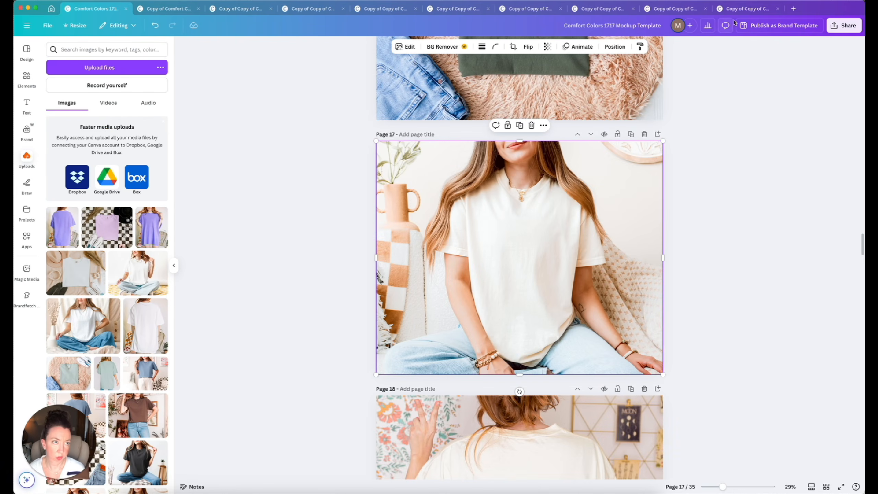
left_click(739, 10)
left_click(678, 174)
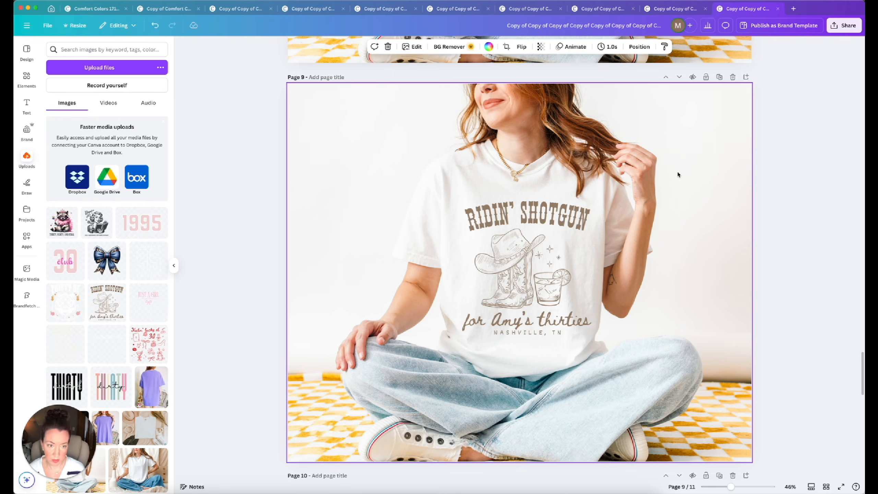
key("super+v")
right_click(648, 242)
left_click(685, 436)
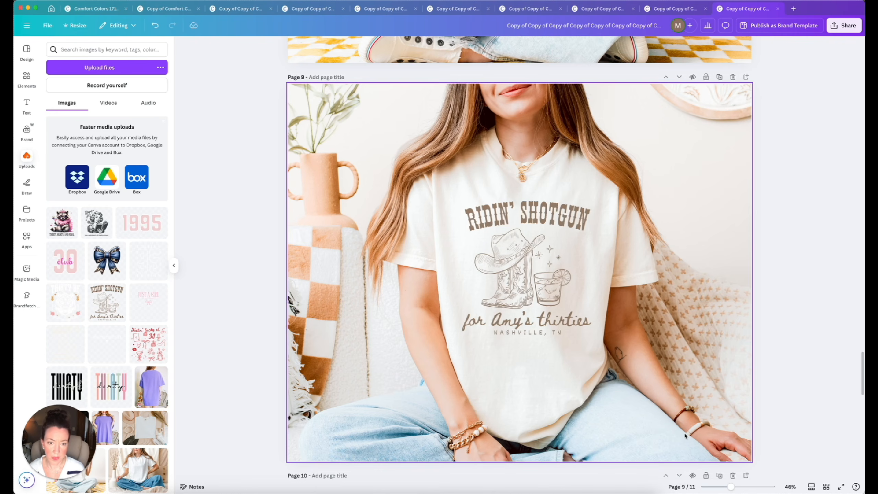
Step: Enlarge, straighten and center the "Ridin' Shotgun" graphic on the page 9 cream shirt
left_click(584, 325)
left_click_drag(602, 341, 607, 347)
left_click_drag(553, 308, 542, 301)
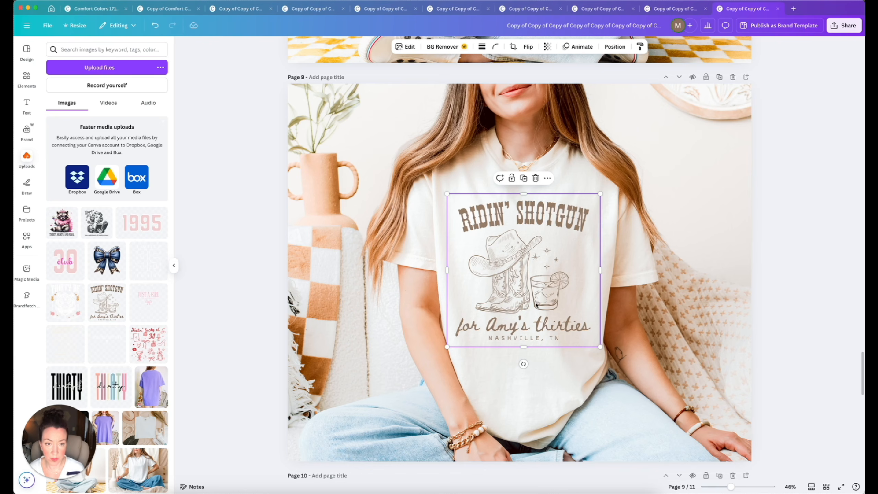
left_click_drag(600, 346, 604, 349)
left_click_drag(559, 325, 559, 324)
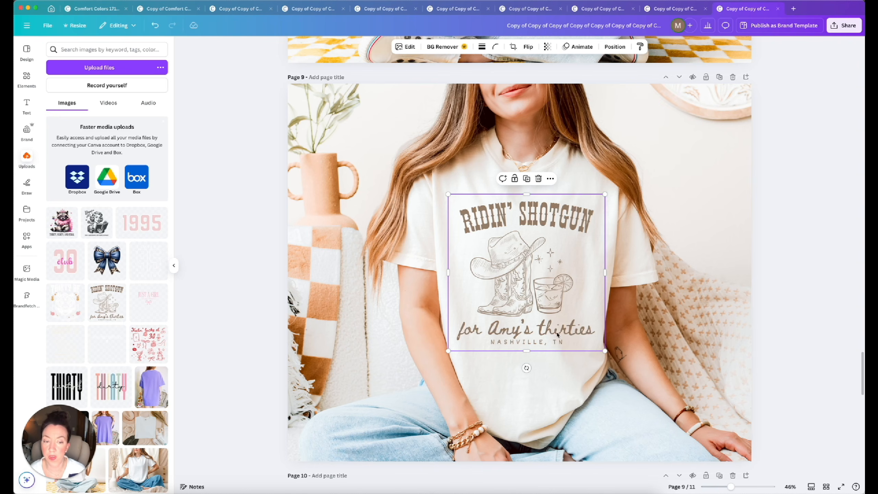
left_click_drag(557, 334, 560, 333)
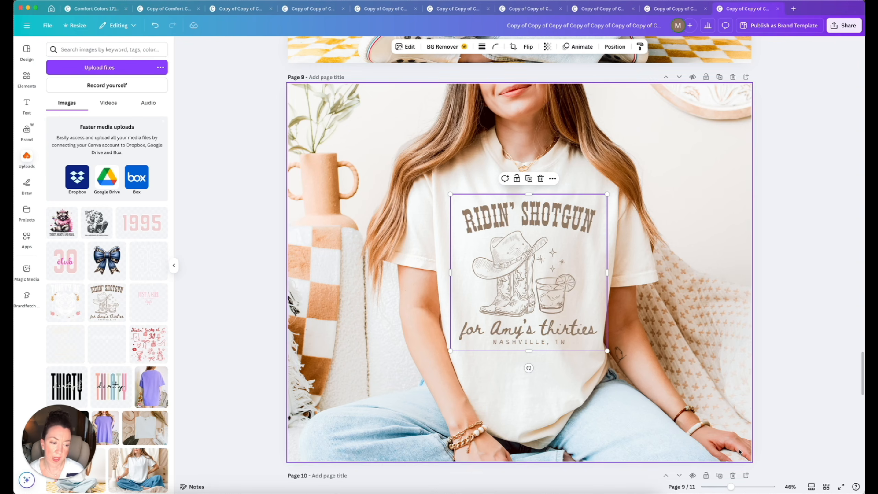
Step: Switch to the Comfort Colors 1717 Mockup Template and copy the pink-shirt photo from page 4
left_click(827, 486)
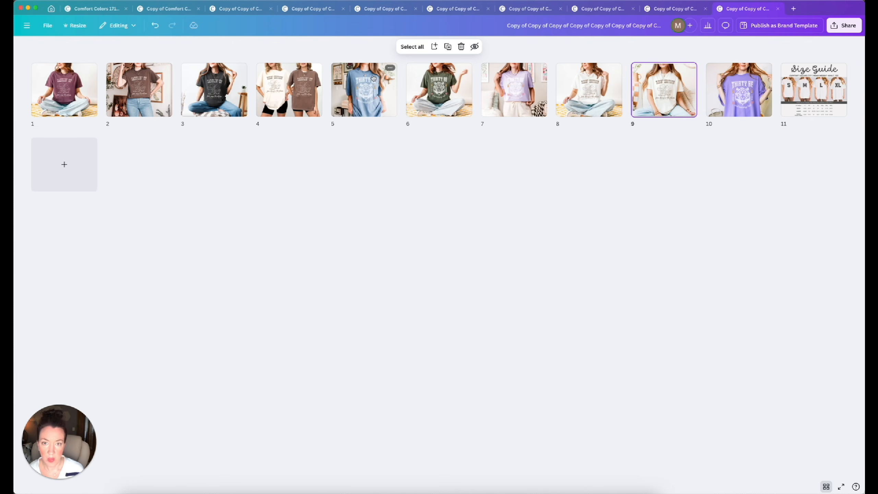
double_click(365, 94)
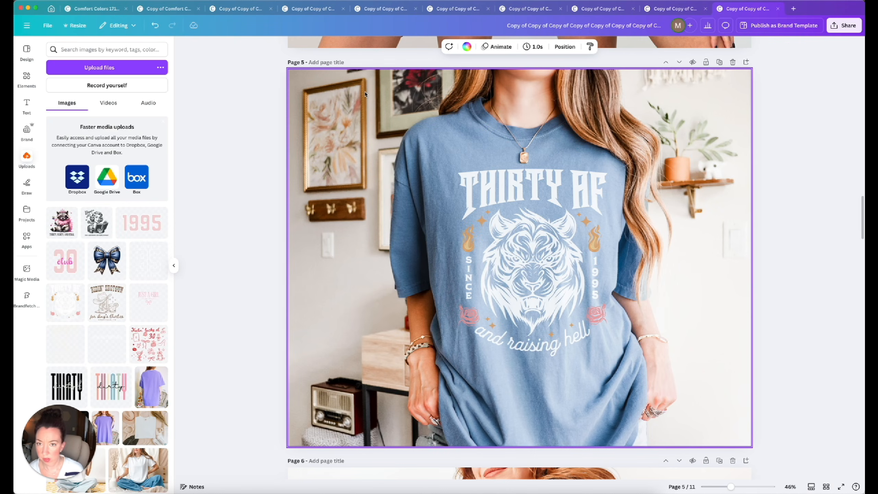
mouse_move(118, 332)
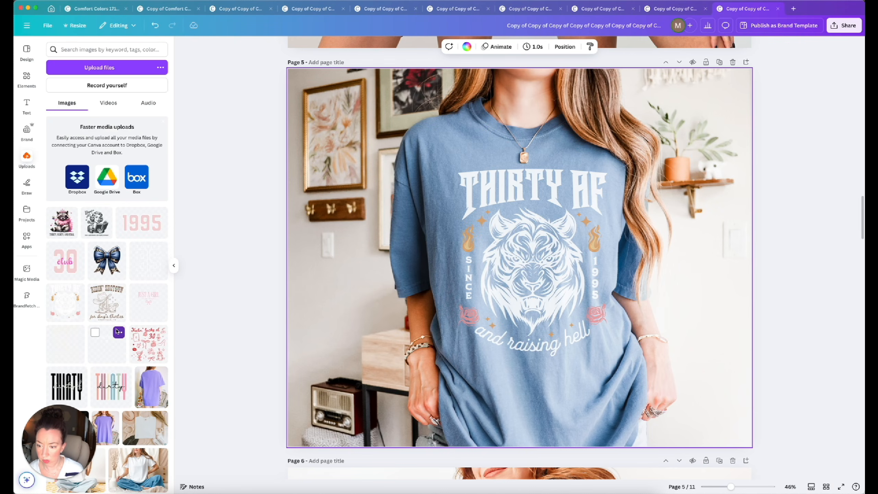
scroll(117, 331, "down", 6)
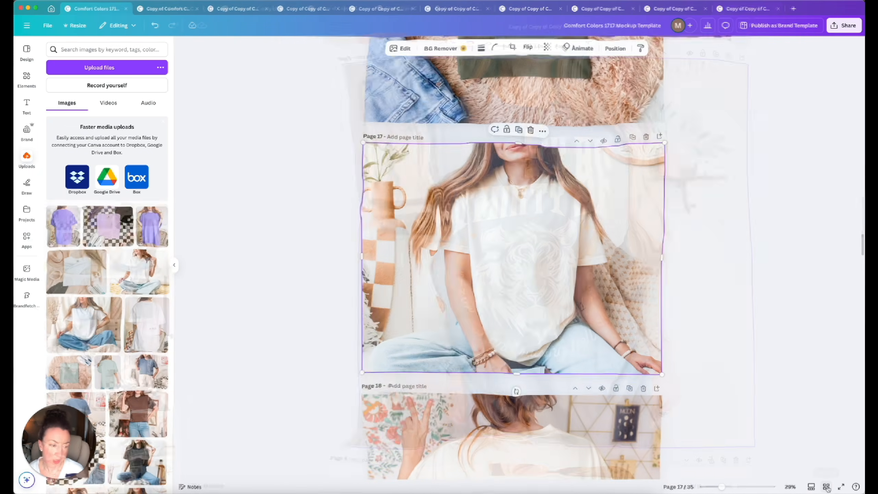
left_click(826, 486)
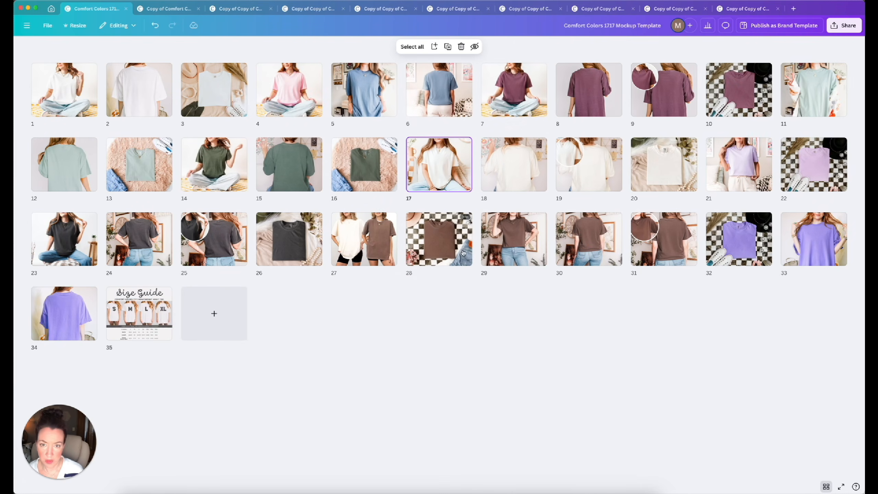
left_click(294, 97)
double_click(294, 97)
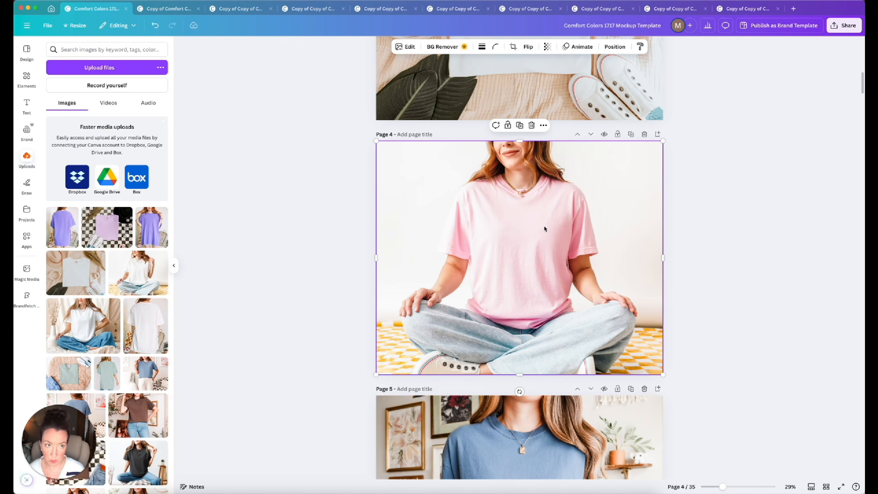
Step: In the birthday mockup set, replace the lavender-shirt background on page 7 with the copied pink-shirt photo
left_click(747, 8)
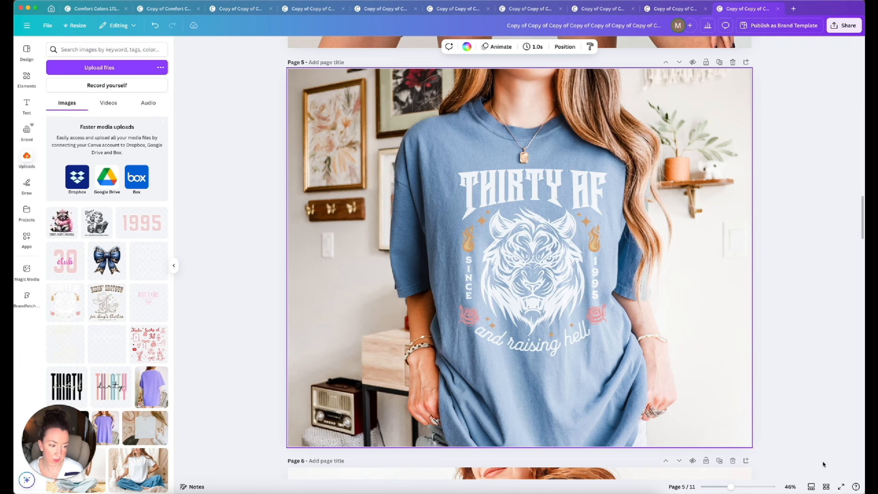
left_click(826, 487)
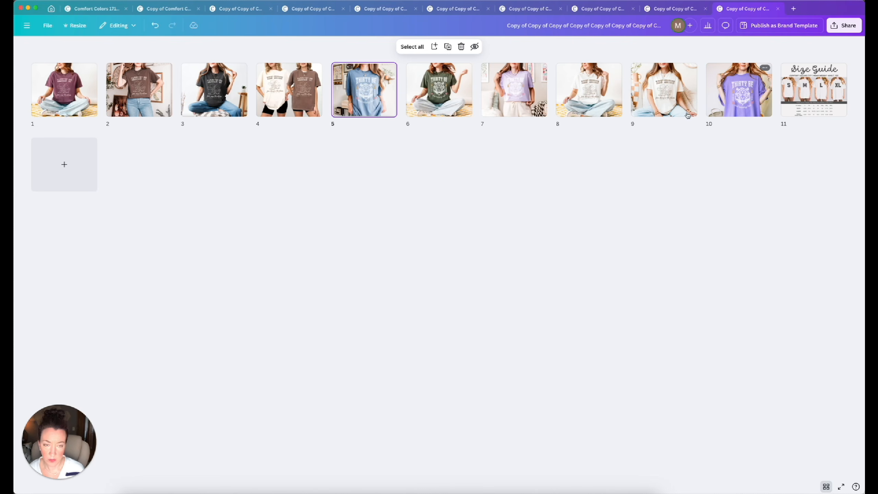
double_click(517, 92)
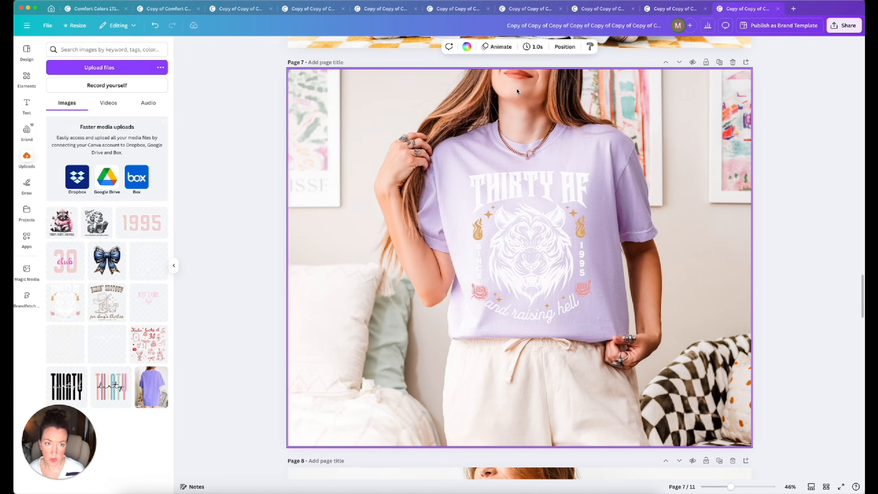
left_click(689, 190)
key("super+v")
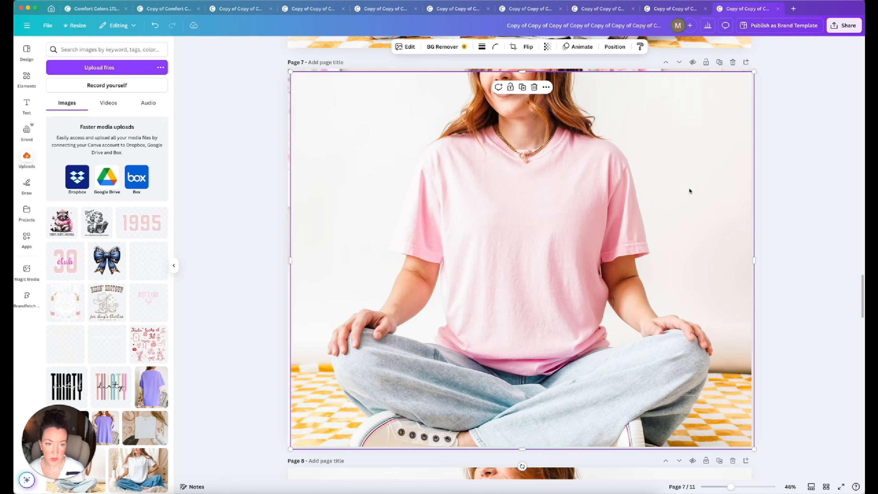
right_click(689, 190)
left_click(729, 394)
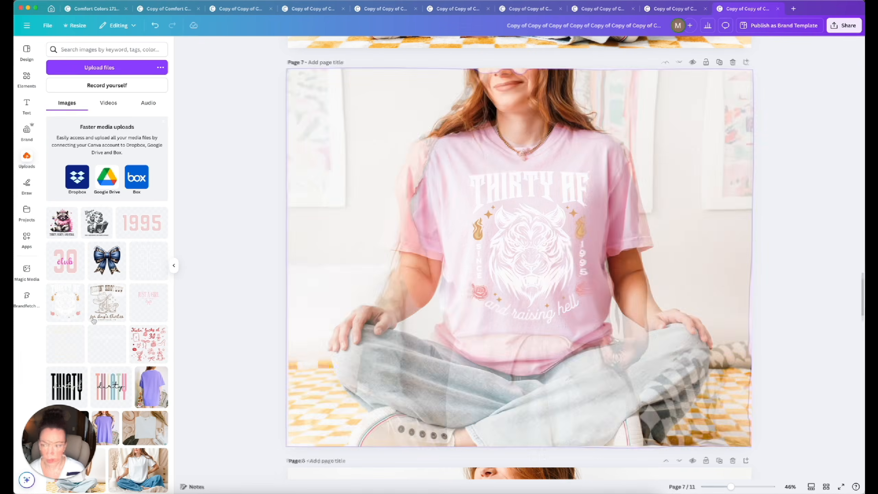
Step: Replace the "Thirty AF" graphic on the page 7 pink shirt with the "Ridin' Shotgun" graphic, then shrink, straighten and center it
left_click_drag(107, 302, 485, 265)
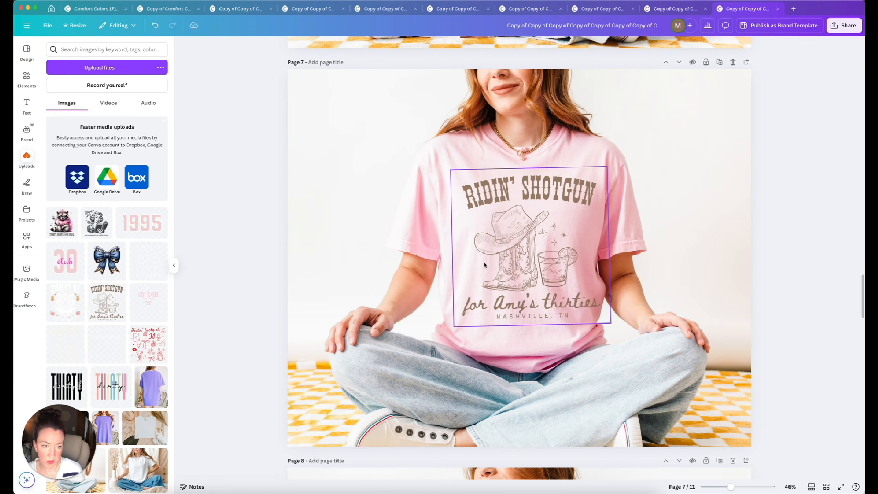
left_click_drag(527, 342, 522, 341)
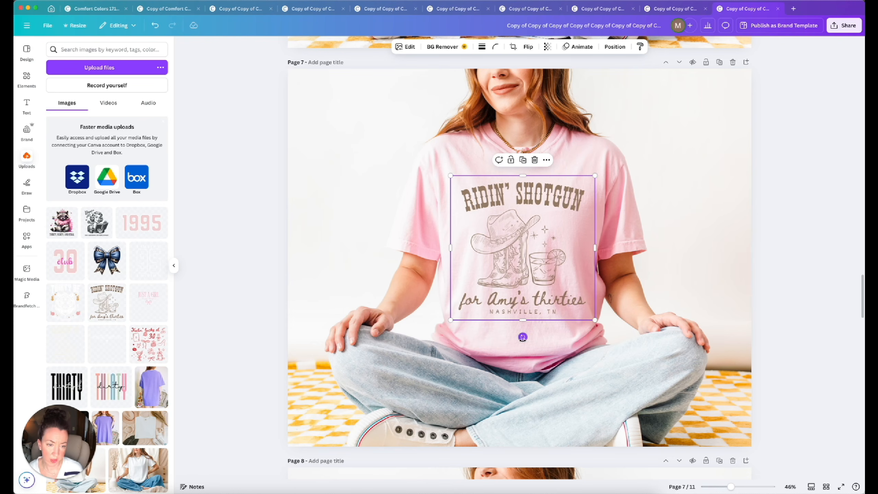
Step: Replace the "Thirty AF" graphic on the page 5 blue shirt with the light-colored "Saddlin' Up" graphic
left_click(826, 486)
double_click(361, 82)
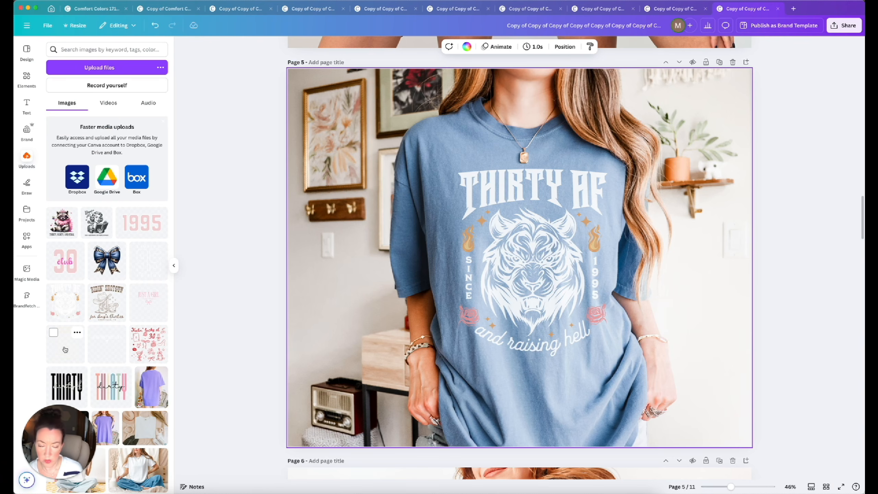
left_click_drag(65, 349, 510, 276)
left_click(507, 277)
Step: Replace the "Thirty AF" graphic on the page 6 green shirt with the light-colored "Saddlin' Up" graphic, sized to fit the chest
scroll(509, 276, "down", 10)
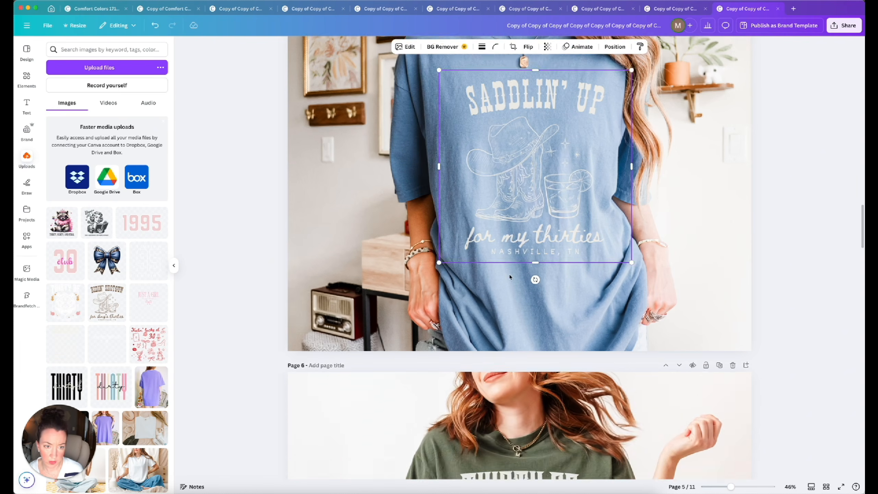
left_click_drag(61, 356, 504, 313)
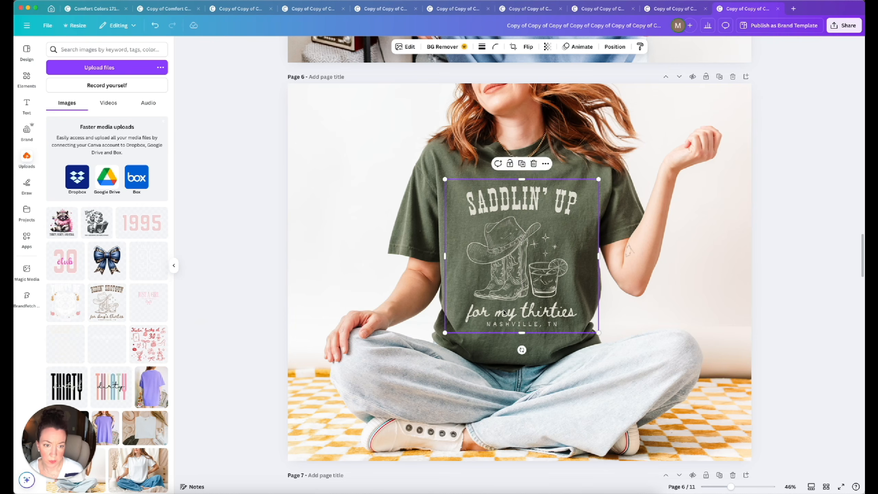
Step: Replace the Thirty AF artwork on page 10's purple shirt with the Saddlin' Up design, positioned over the chest
scroll(503, 312, "down", 10)
scroll(503, 312, "down", 20)
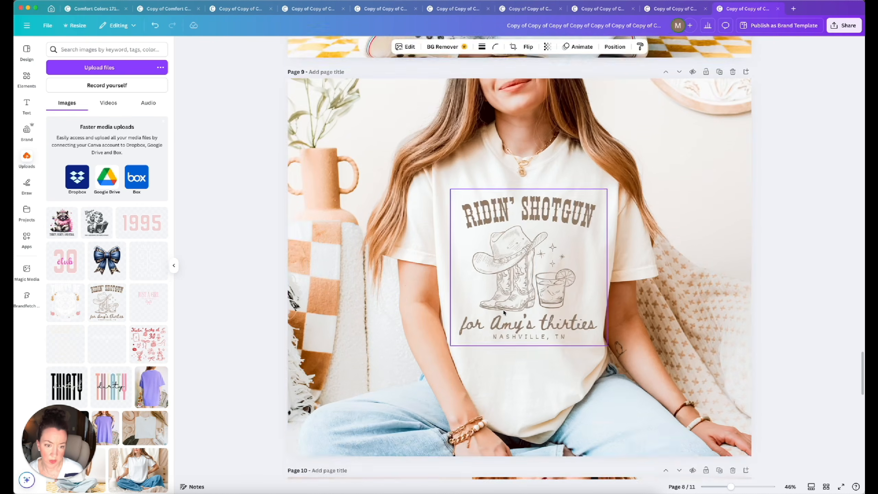
scroll(504, 312, "down", 4)
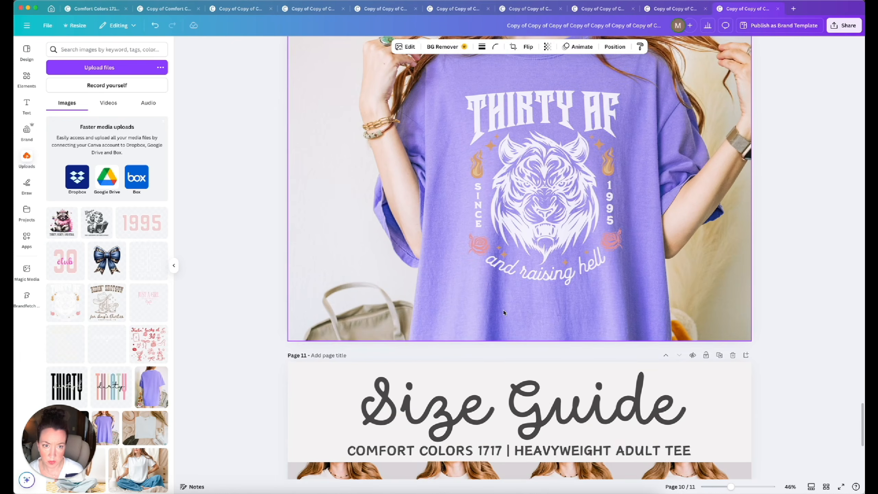
scroll(505, 309, "up", 2)
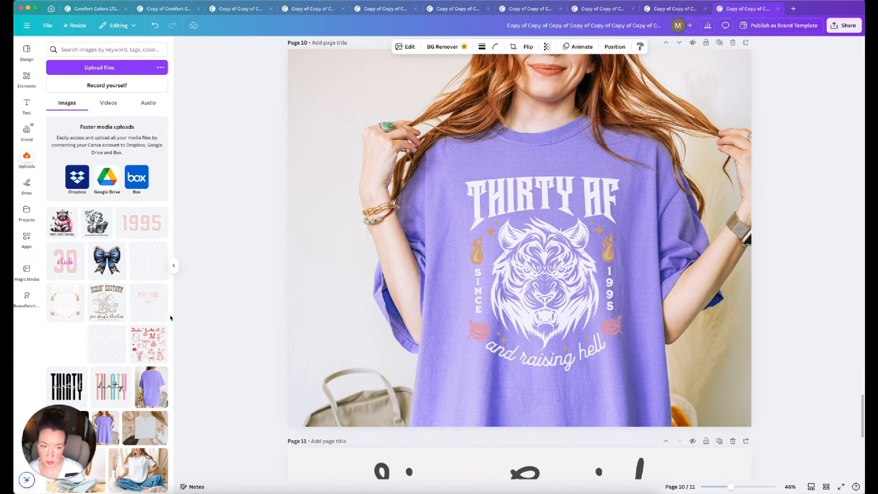
left_click_drag(65, 344, 538, 292)
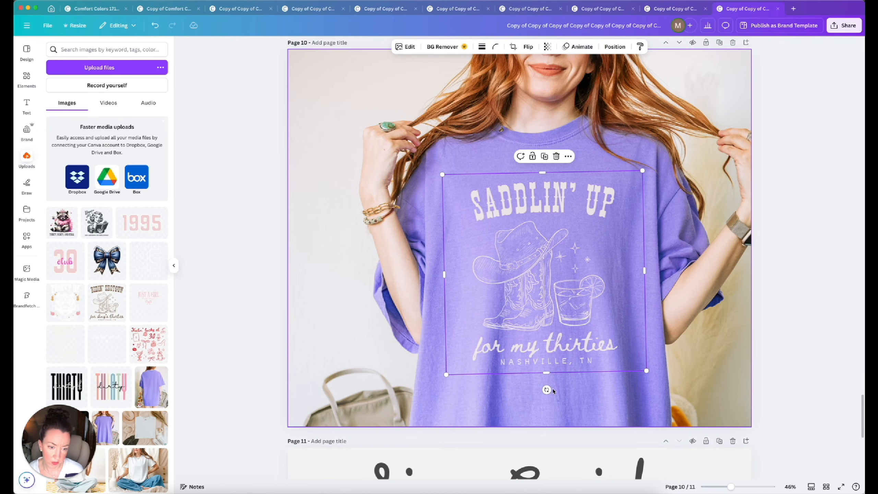
left_click_drag(546, 389, 552, 389)
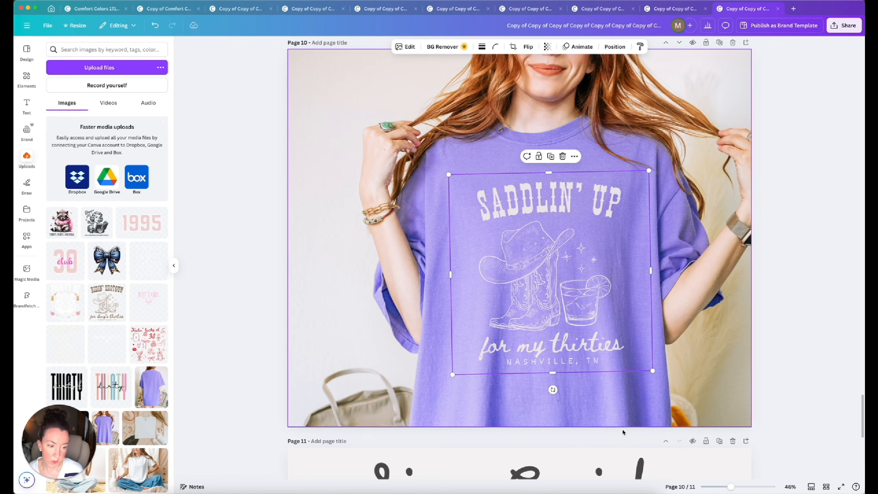
Step: Delete page 10 with the purple shirt mockup, using the overview of all pages
left_click(825, 486)
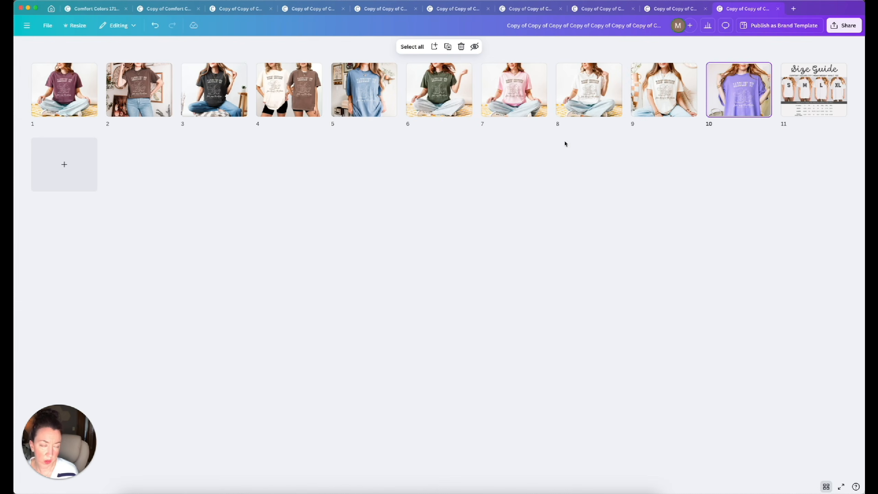
mouse_move(755, 115)
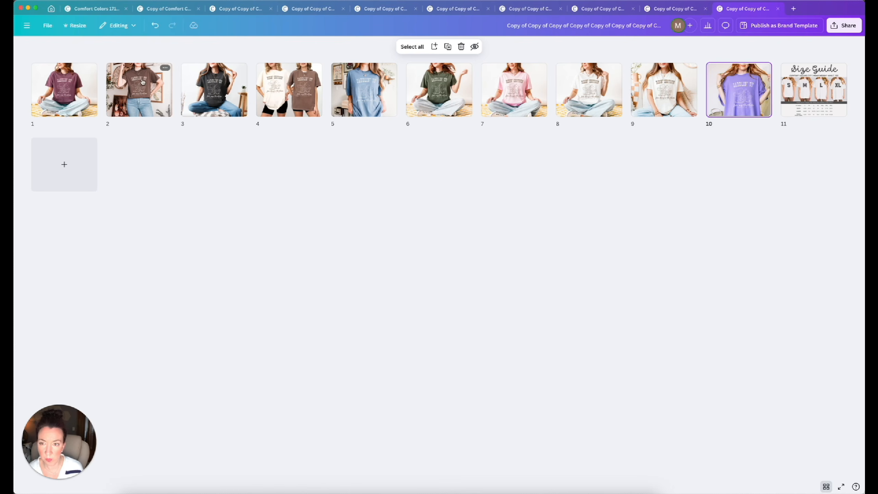
mouse_move(848, 117)
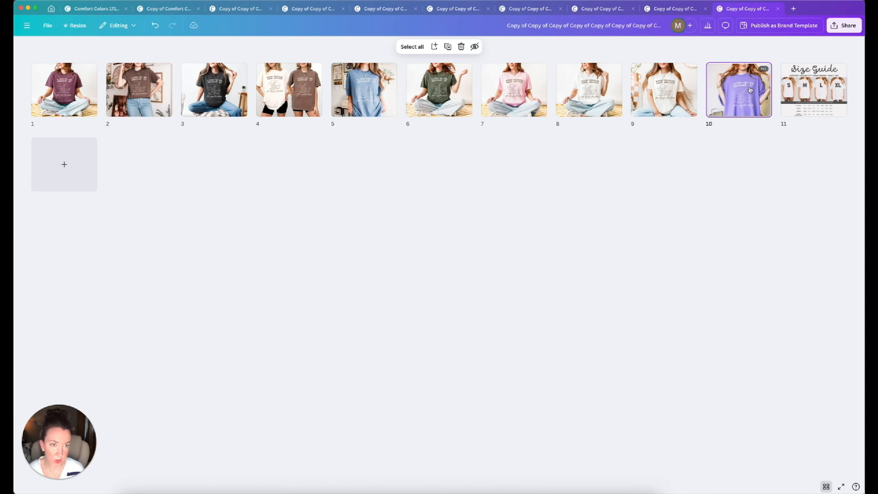
key("Delete")
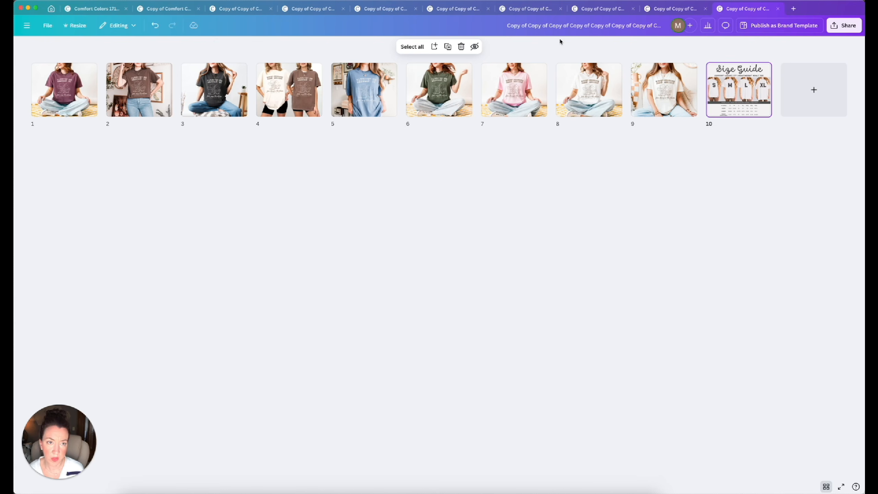
Step: Rename the design to "saddlin up 30s CC"
left_click(560, 28)
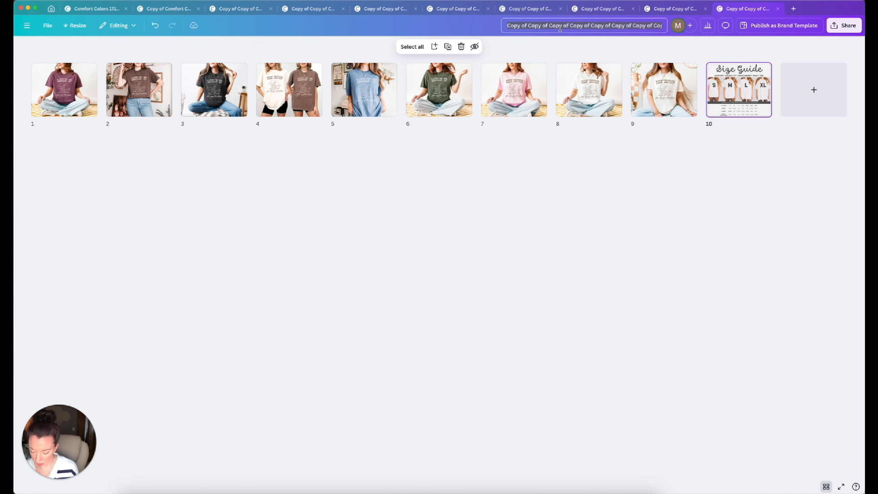
type("s")
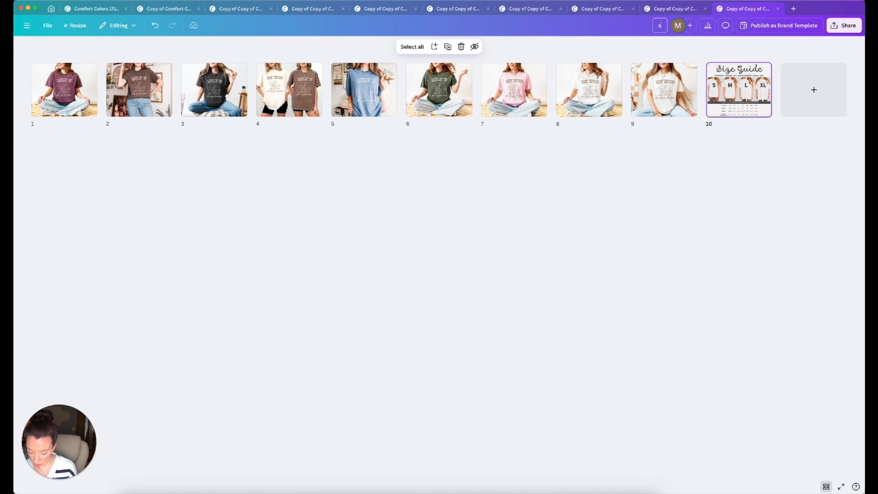
type("addlin up")
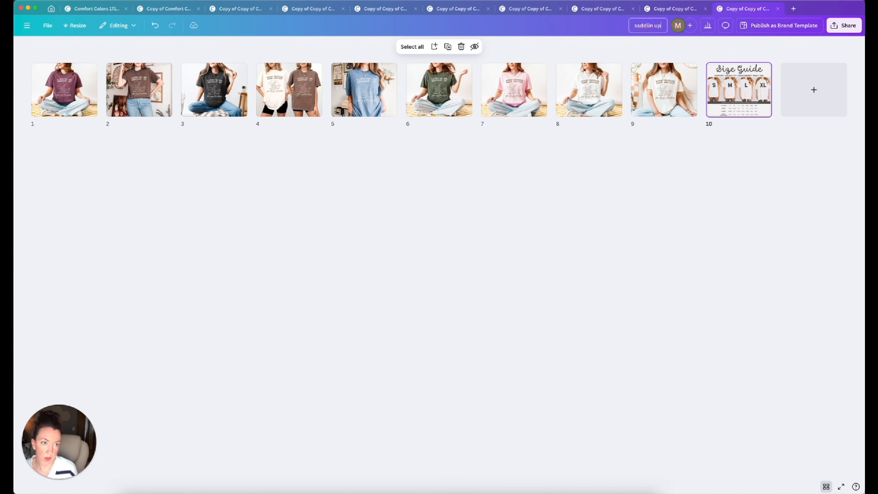
type(" 30s CC")
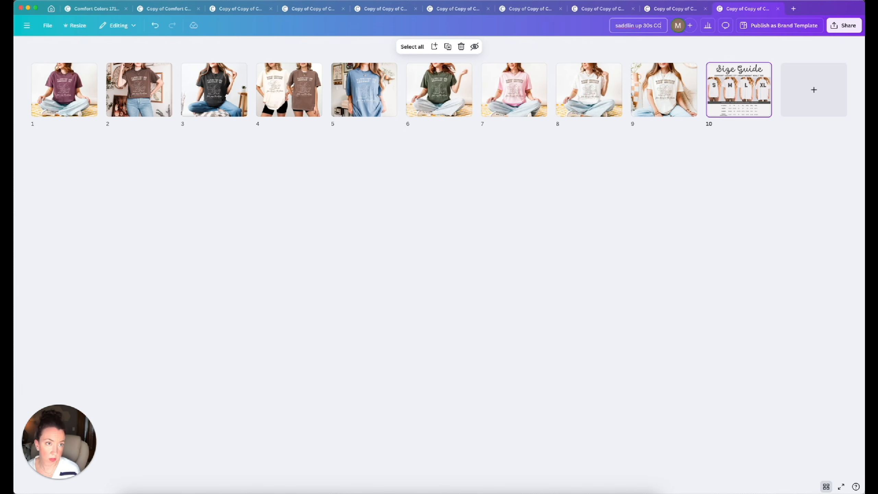
Step: Download all 10 pages as JPG and save them as saddlin up 30s CC.zip in the Downloads folder
left_click(843, 25)
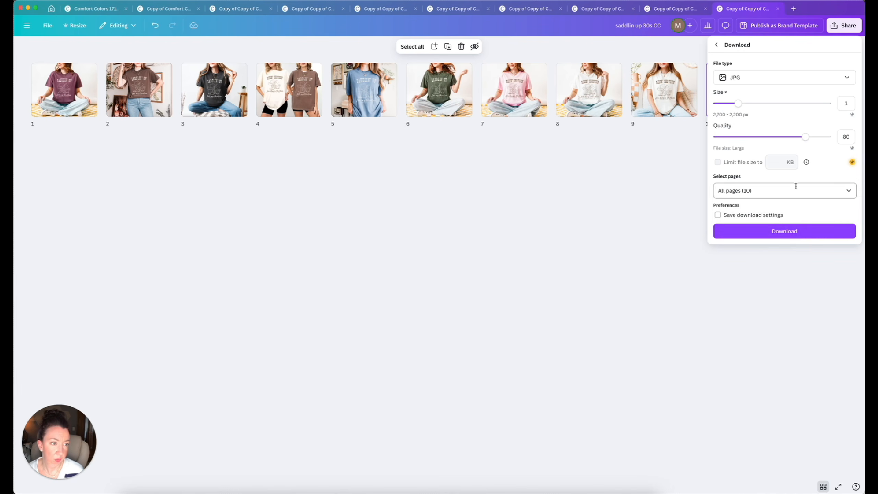
left_click(803, 238)
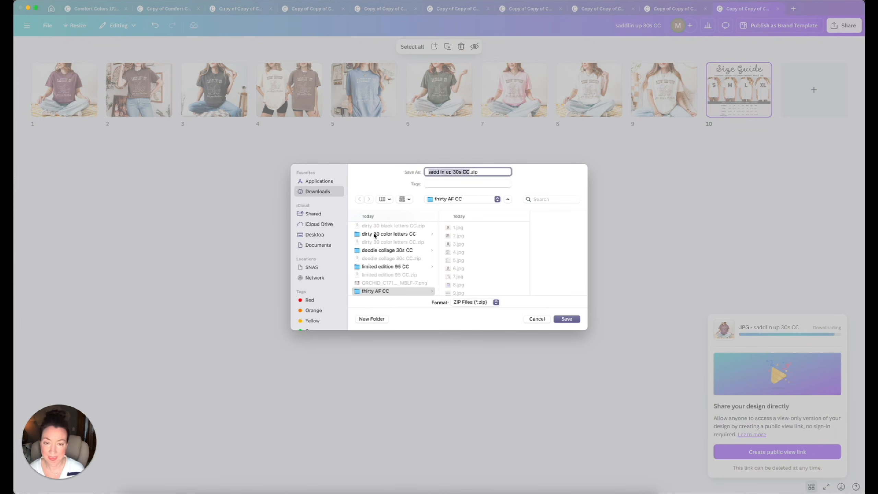
left_click(318, 192)
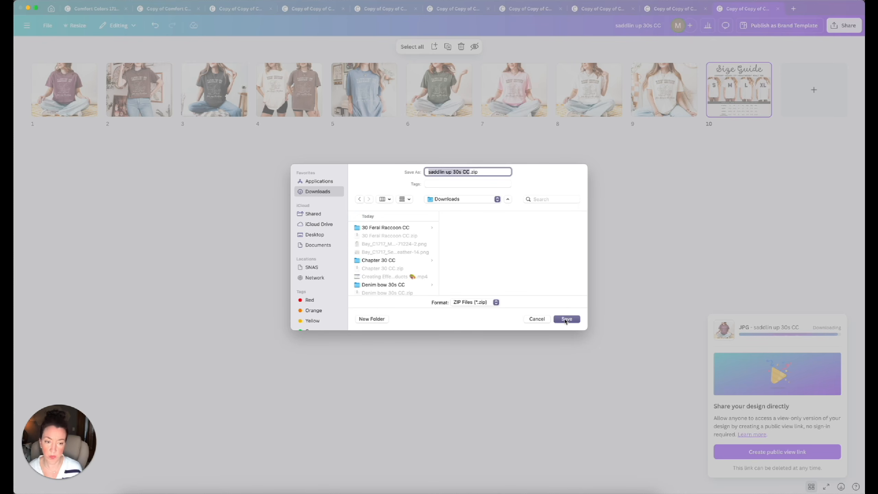
left_click(566, 320)
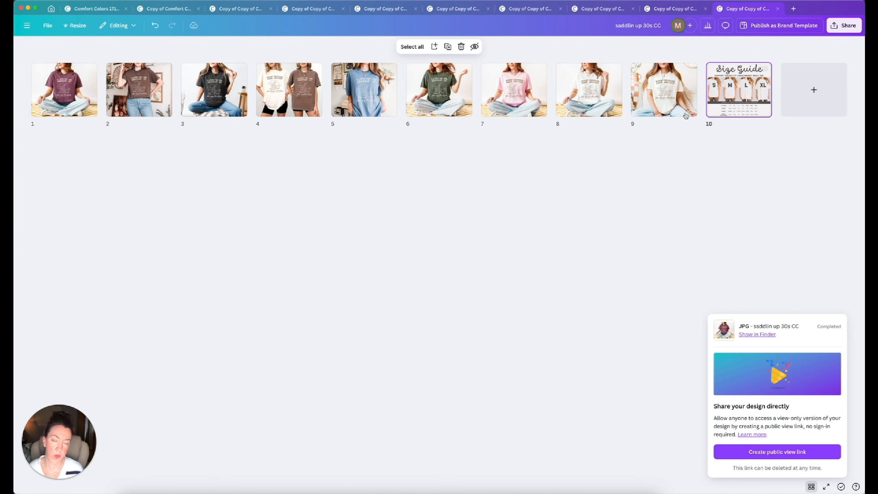
Step: Export all 10 pages of the design as an MP4 video
left_click(848, 31)
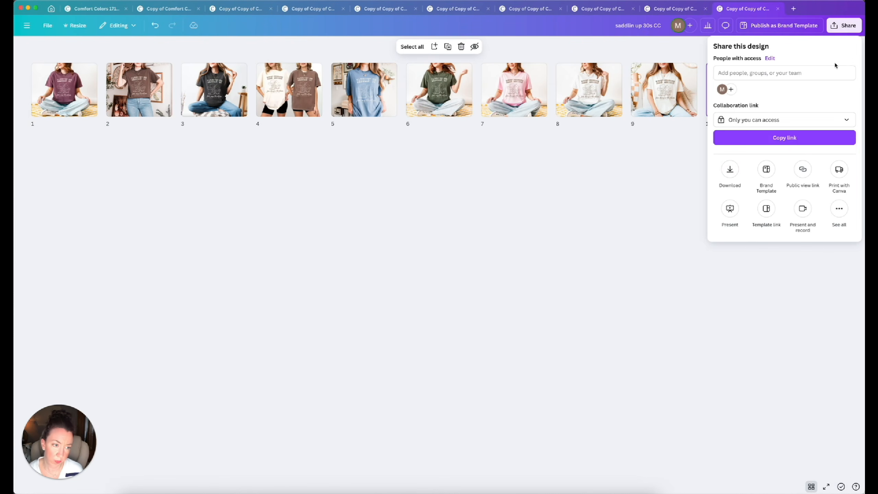
left_click(730, 170)
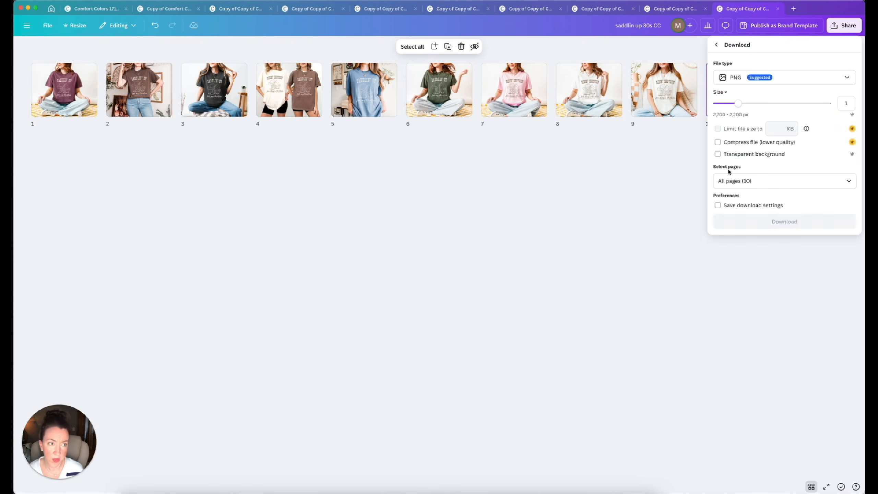
left_click(742, 78)
left_click(753, 209)
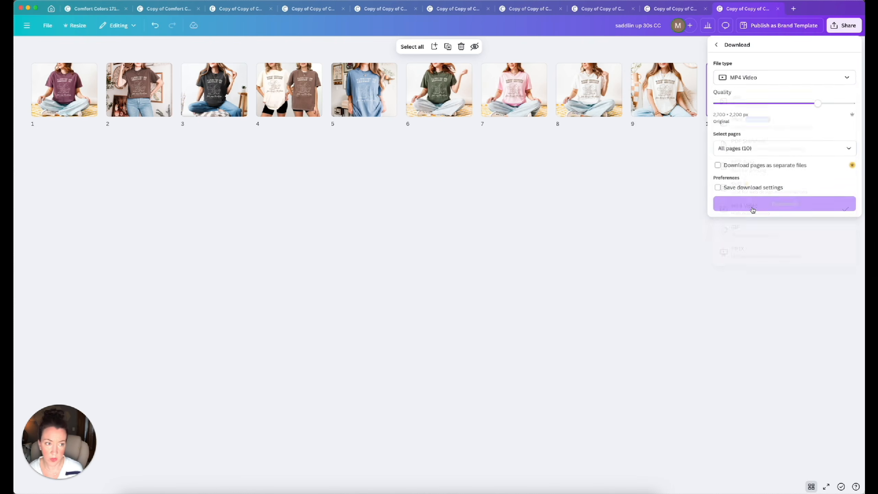
left_click(752, 206)
Step: Extract saddlin up 30s CC.zip and save saddlin up 30s CC.mp4 in the extracted saddlin up 30s CC folder
left_click(622, 491)
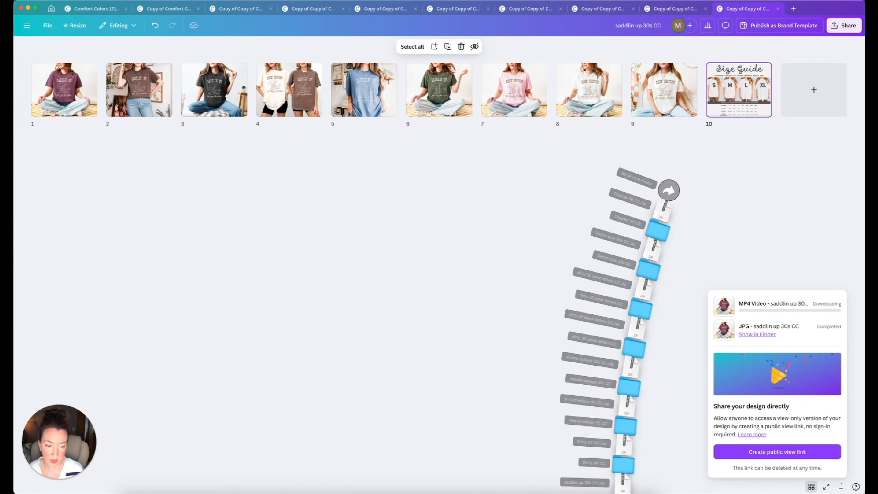
left_click(626, 474)
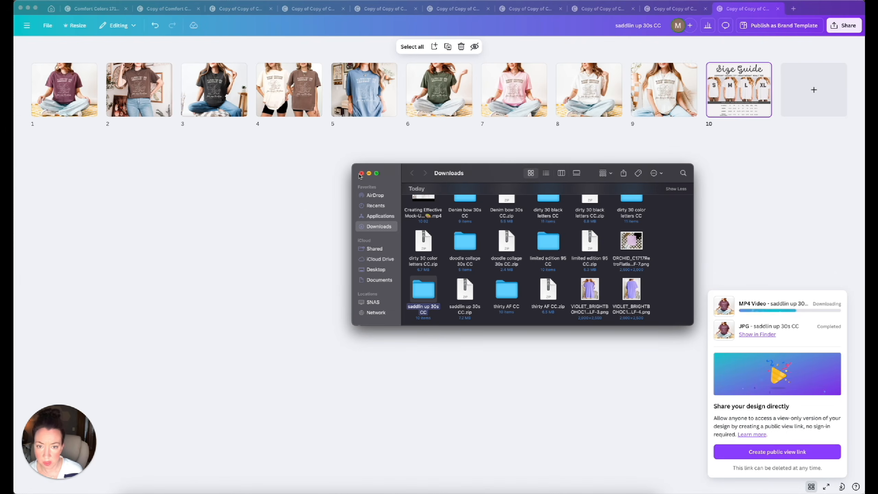
left_click(361, 174)
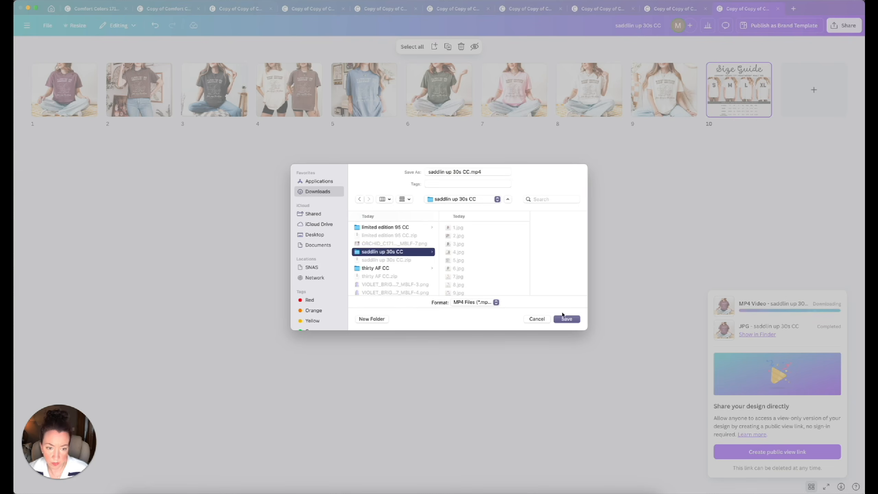
left_click(563, 318)
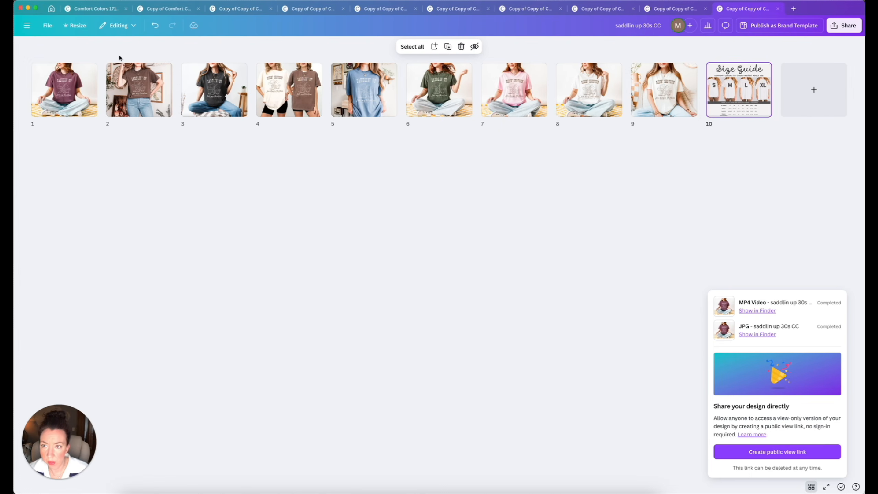
Step: Return to the Comfort Colors 1717 Mockup Template design and make a copy of it
double_click(79, 79)
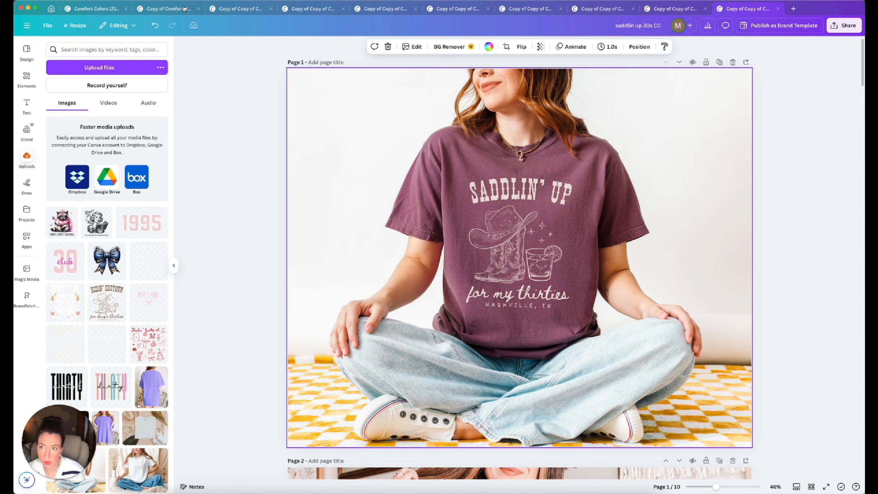
left_click(106, 10)
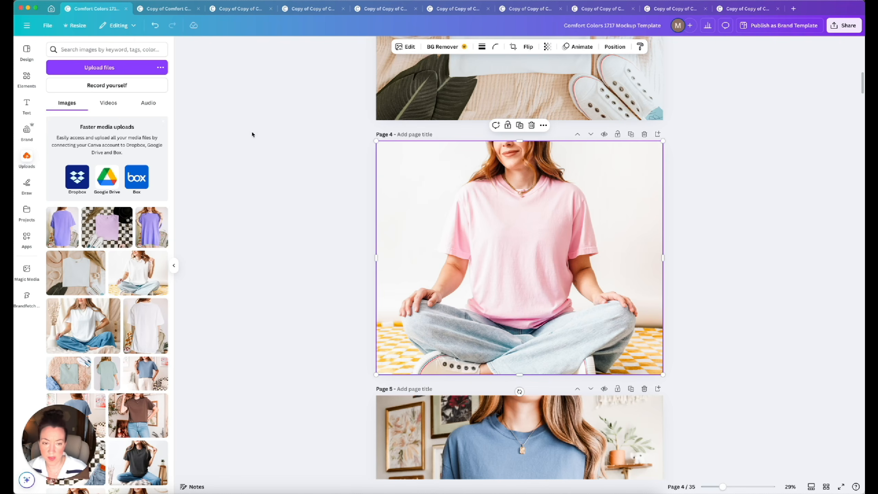
scroll(321, 198, "up", 2)
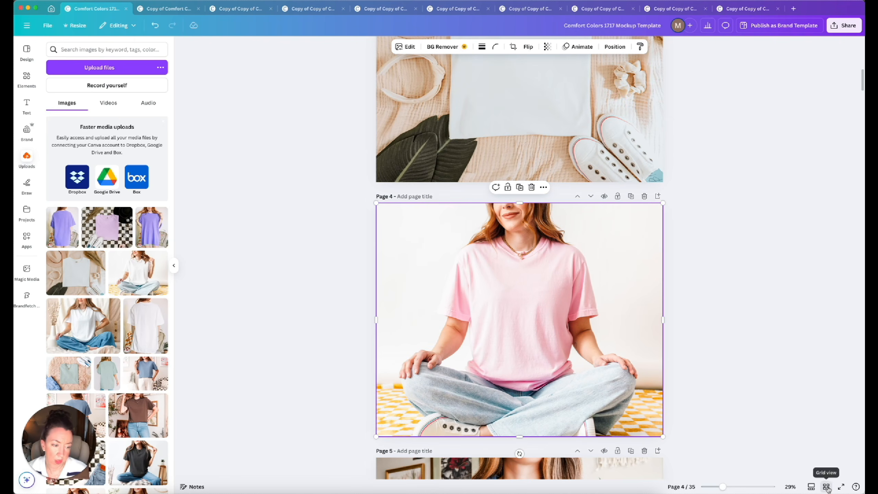
left_click(827, 487)
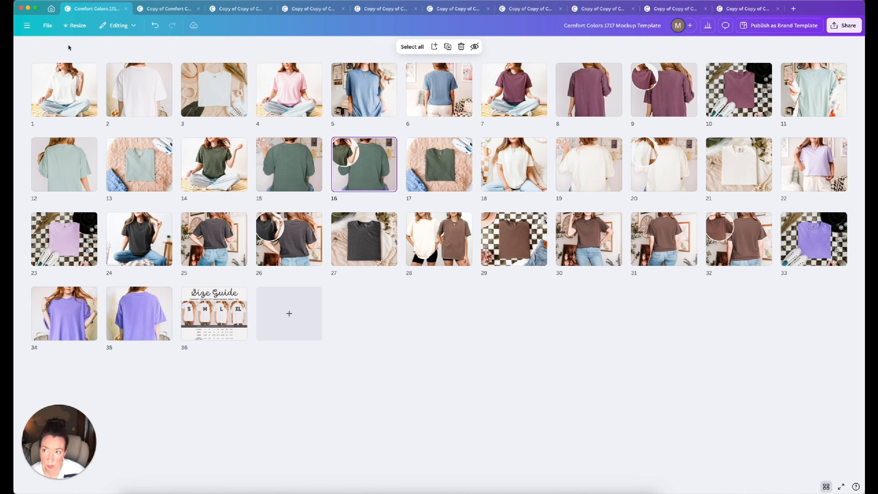
left_click(47, 25)
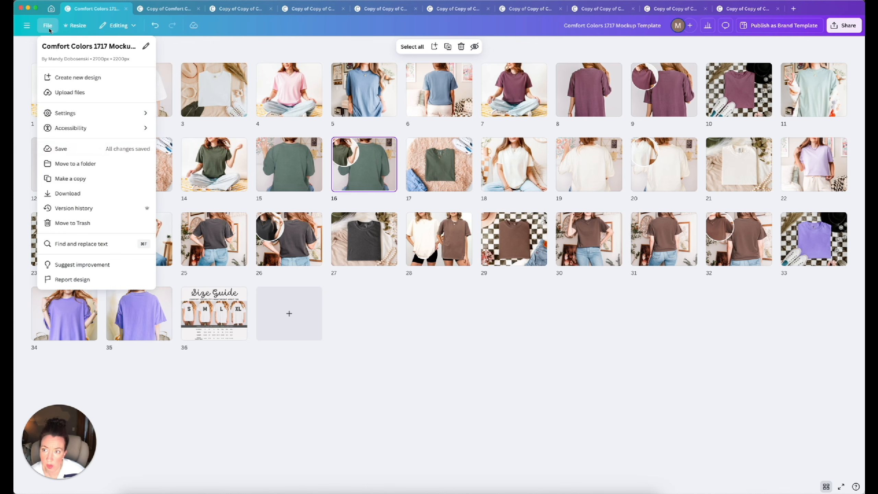
left_click(86, 179)
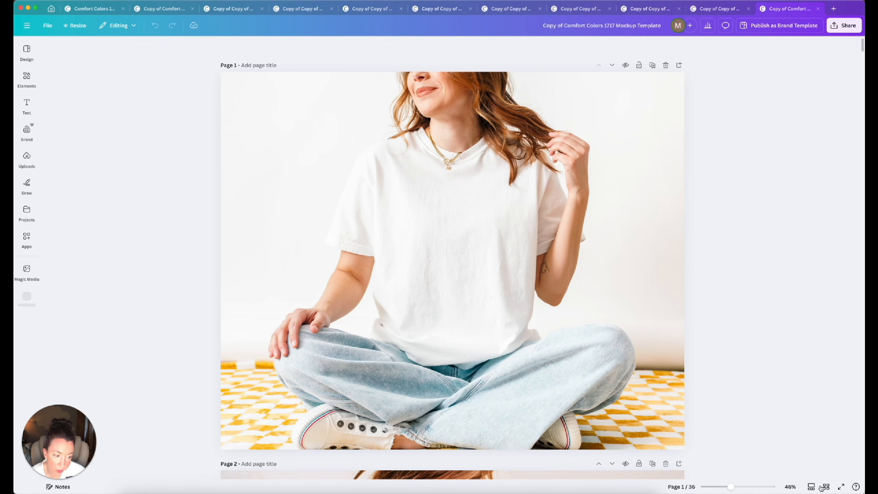
Step: Move the green, black, maroon and brown back-view mockups with circular front insets to pages 1 to 4 of the copy
left_click(825, 487)
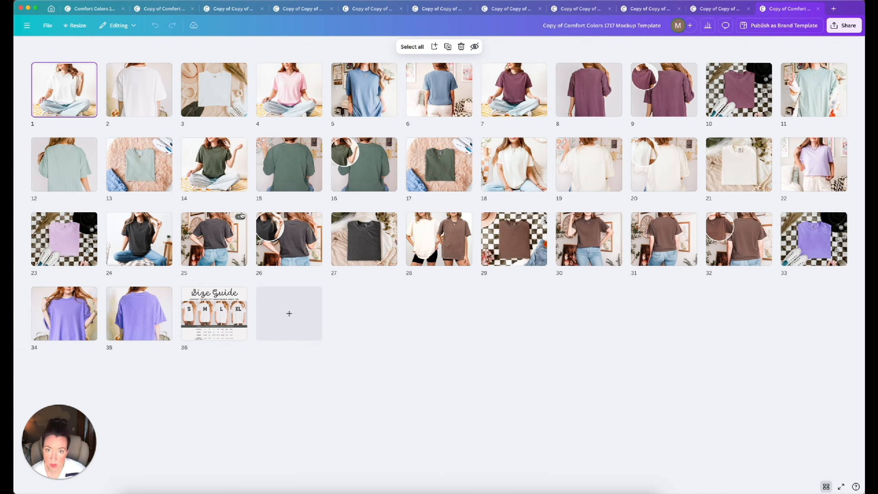
left_click_drag(347, 167, 49, 92)
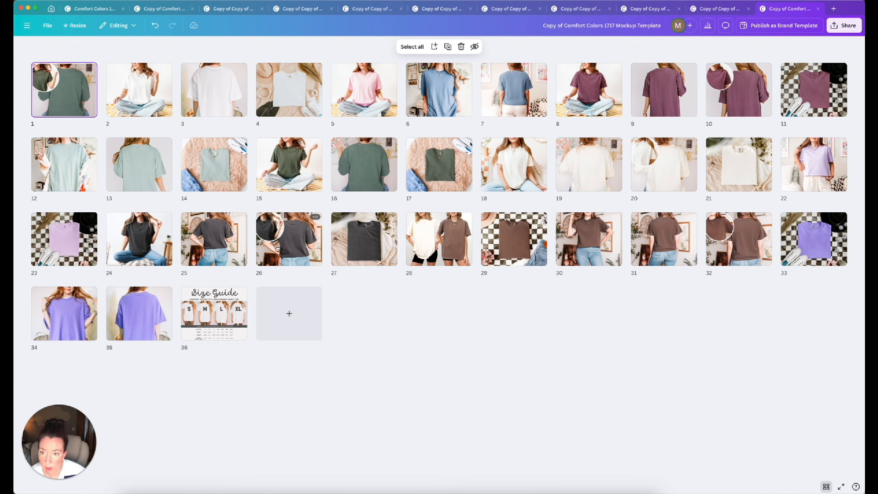
left_click_drag(290, 239, 138, 91)
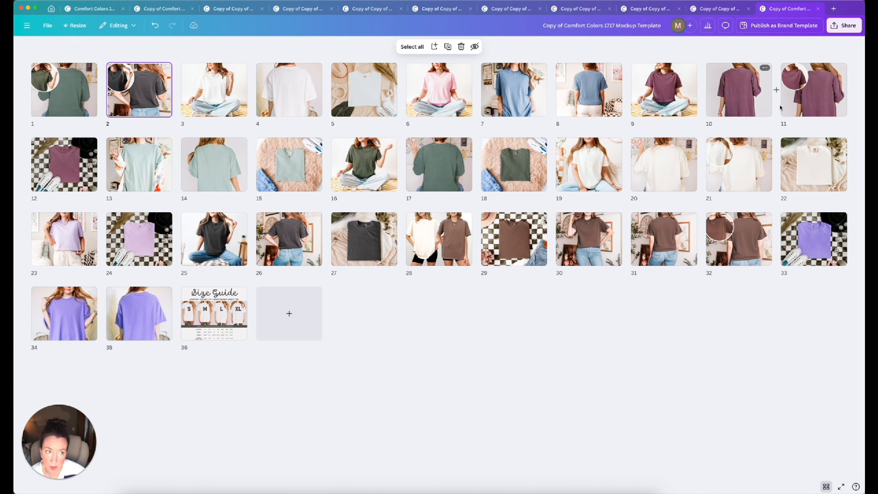
left_click_drag(780, 109, 168, 110)
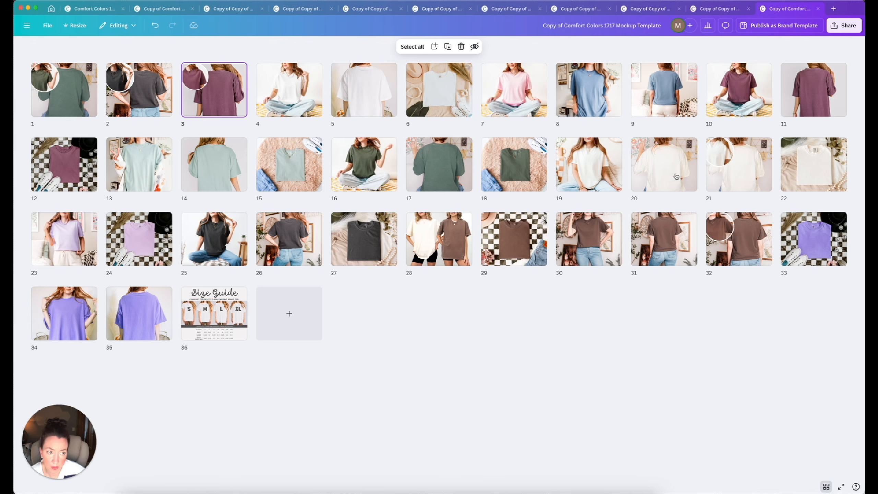
left_click_drag(745, 241, 263, 101)
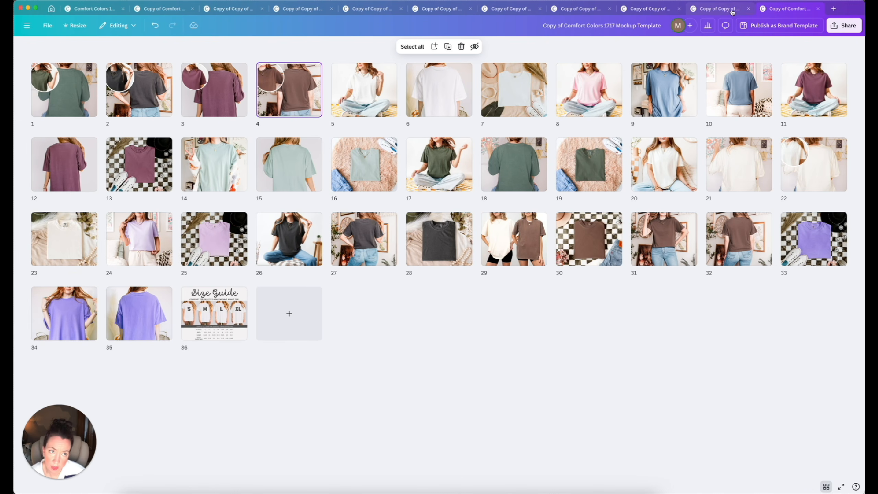
Step: Rearrange pages 5 to 10 as the cream inset, blue back, purple back, lavender front and light green back mockups, ending with the size guide
left_click(719, 8)
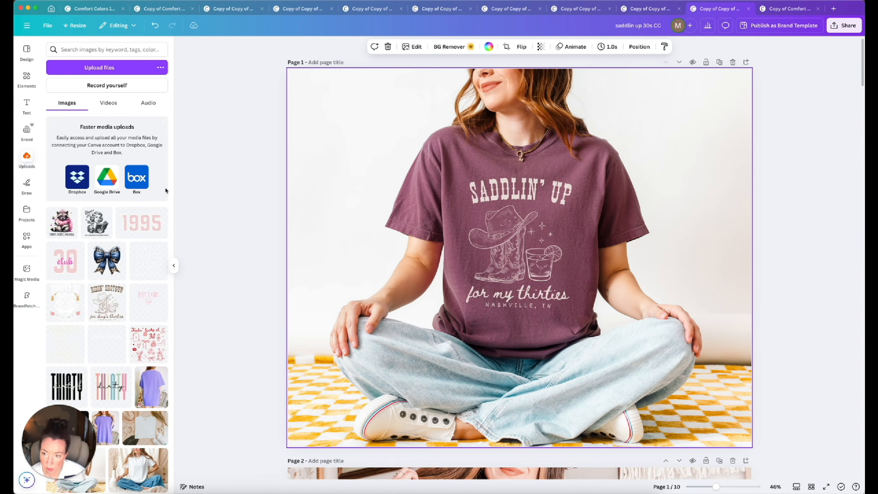
left_click(786, 8)
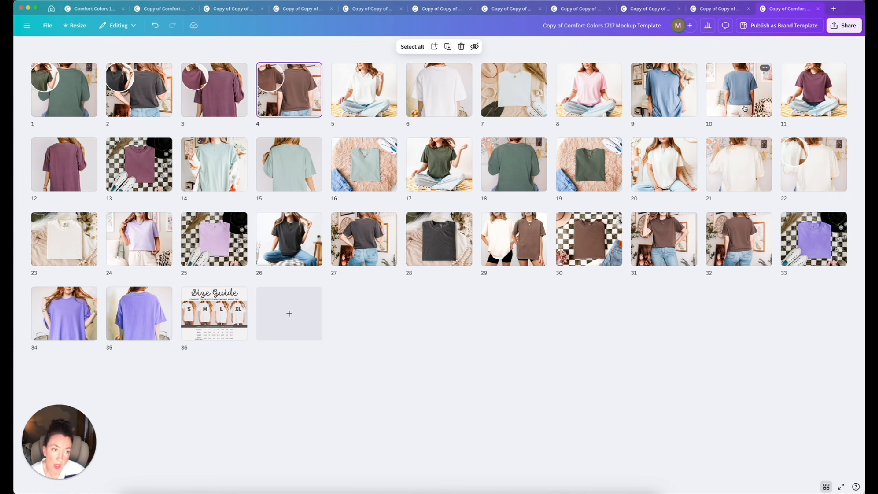
left_click_drag(741, 100, 331, 105)
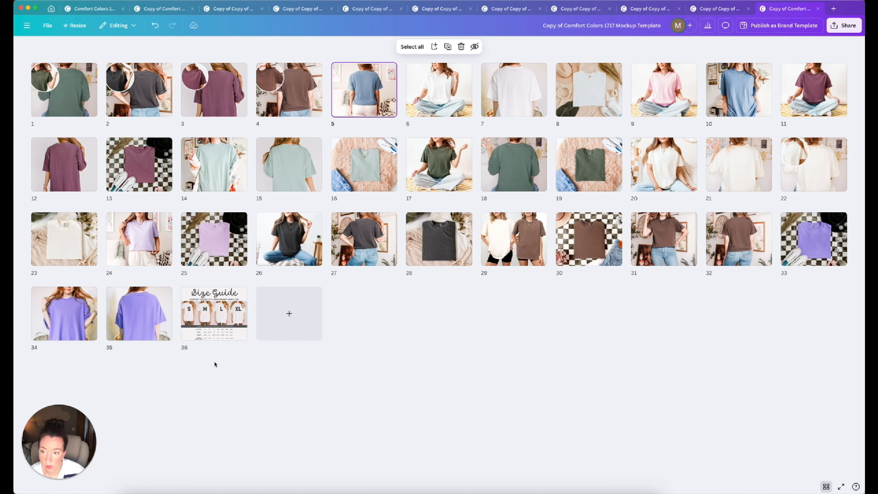
left_click_drag(125, 323, 401, 89)
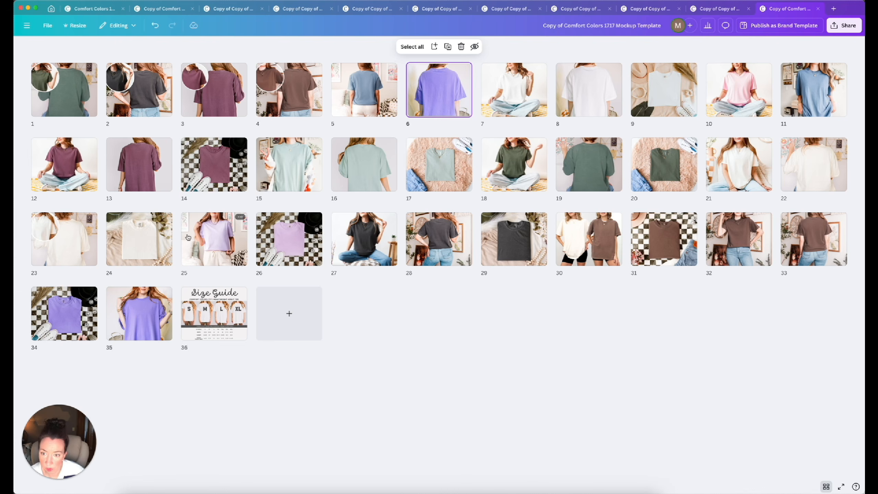
left_click_drag(212, 241, 470, 93)
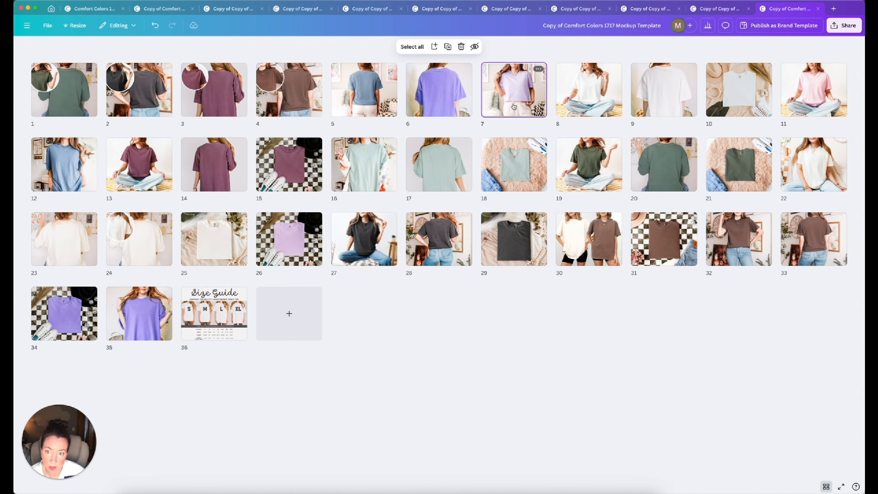
left_click_drag(213, 313, 548, 108)
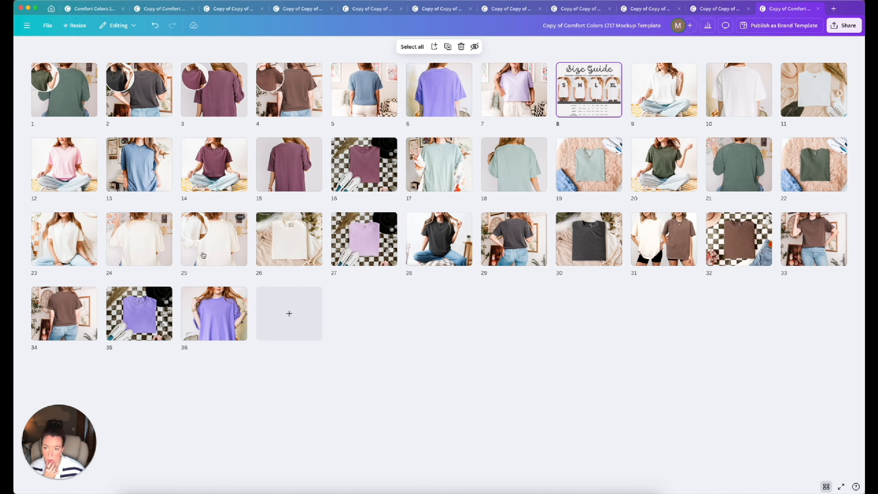
left_click_drag(204, 255, 311, 99)
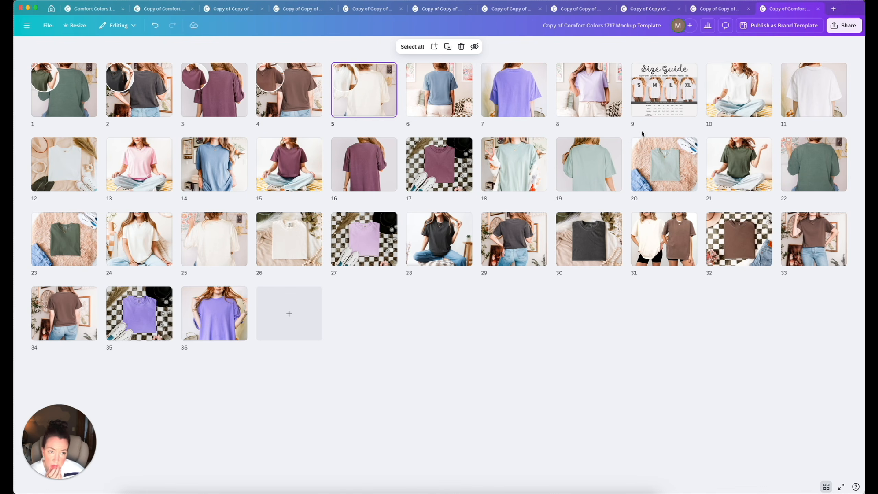
left_click_drag(588, 164, 630, 102)
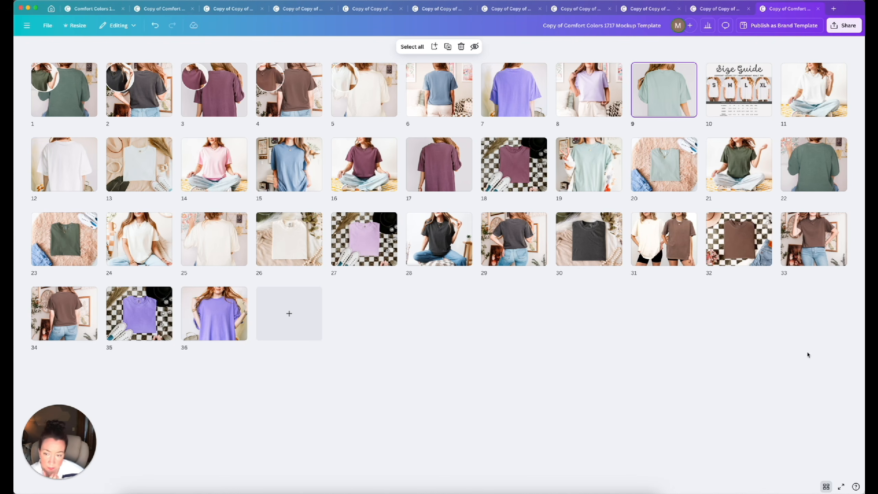
Step: Delete all the pages after the size guide, from page 11 to page 36
left_click_drag(804, 352, 62, 166)
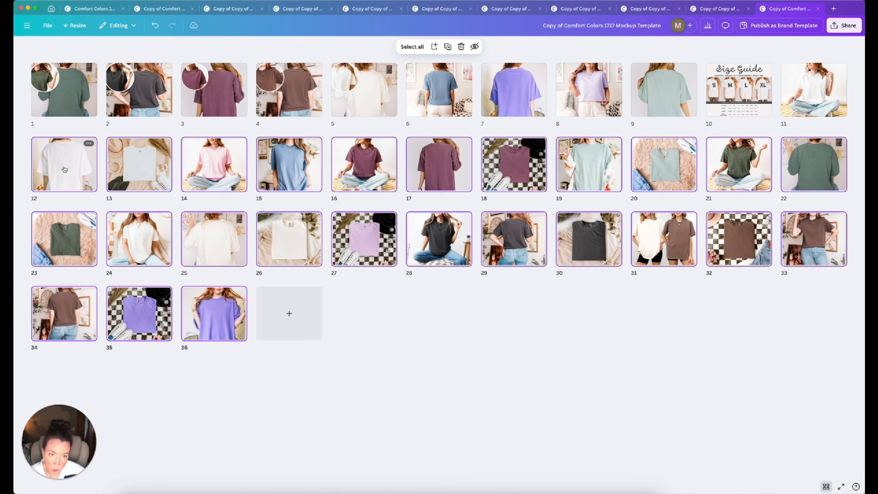
key("Delete")
key("Delete")
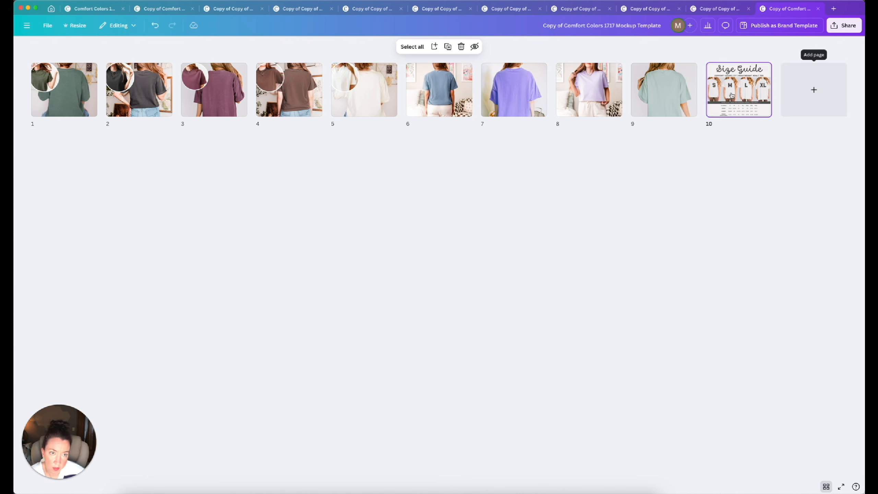
Step: Add the uploaded 30 club graphic to the green back-view mockup on page 1 and set its transparency to 85
double_click(71, 101)
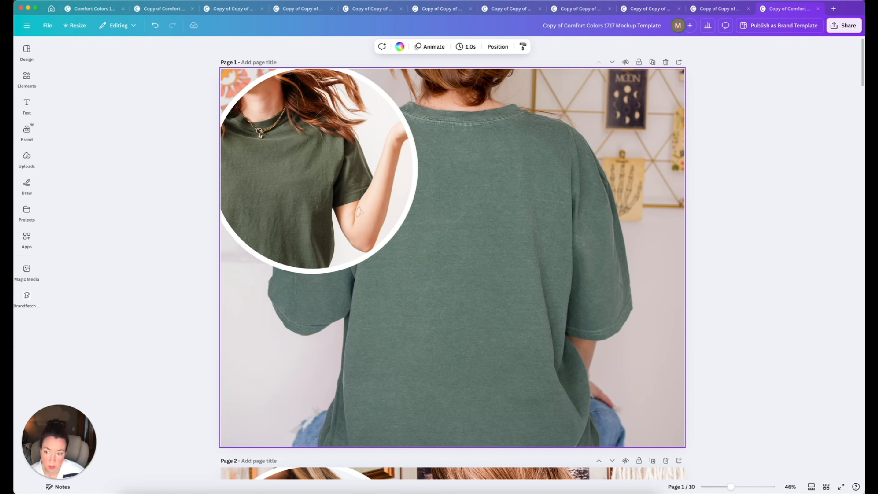
left_click(27, 159)
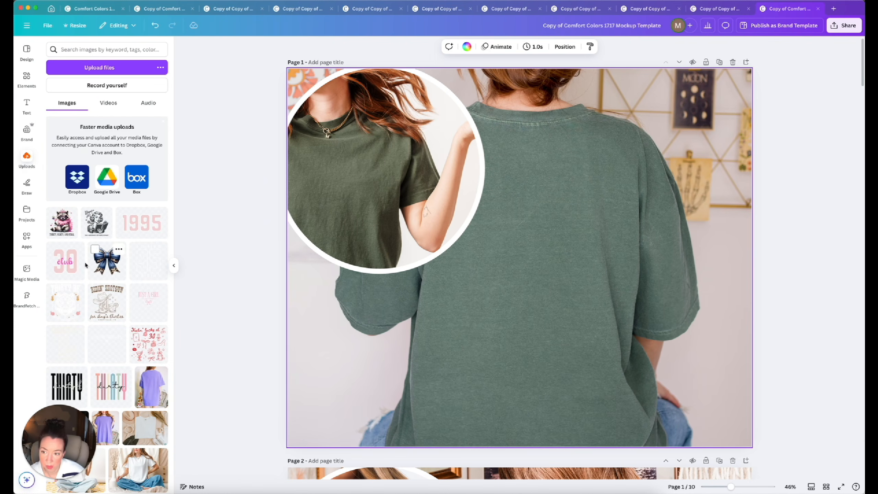
left_click(68, 264)
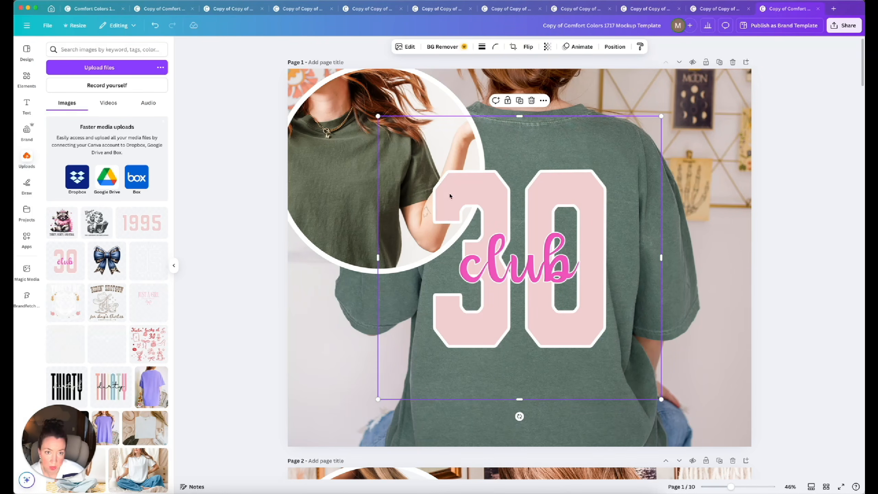
left_click(547, 46)
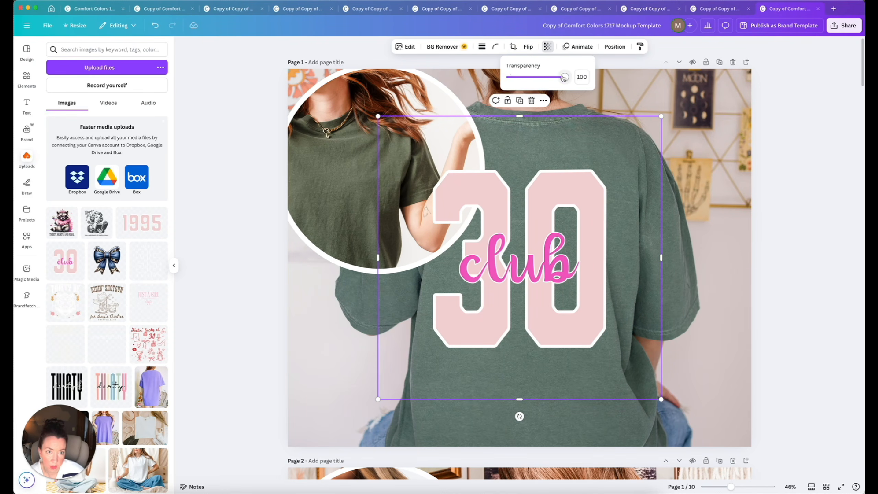
mouse_move(564, 78)
left_mouse_down()
mouse_move(549, 78)
mouse_move(558, 79)
left_mouse_up()
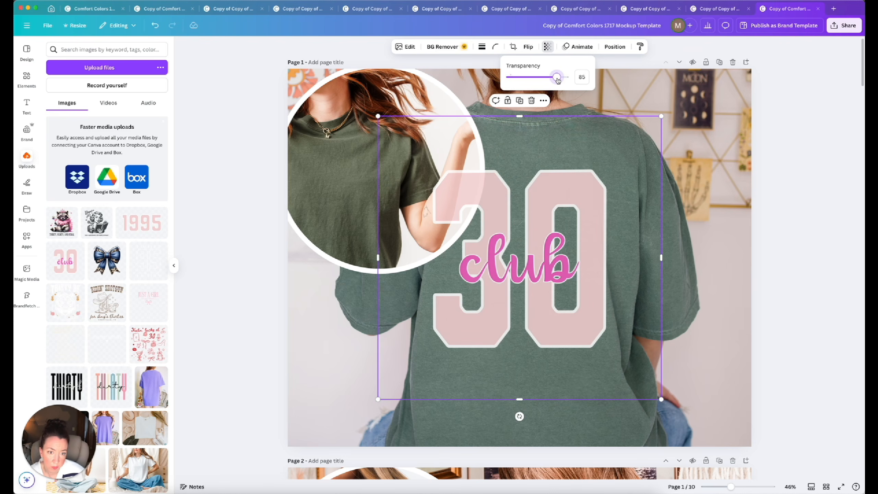
left_click(492, 212)
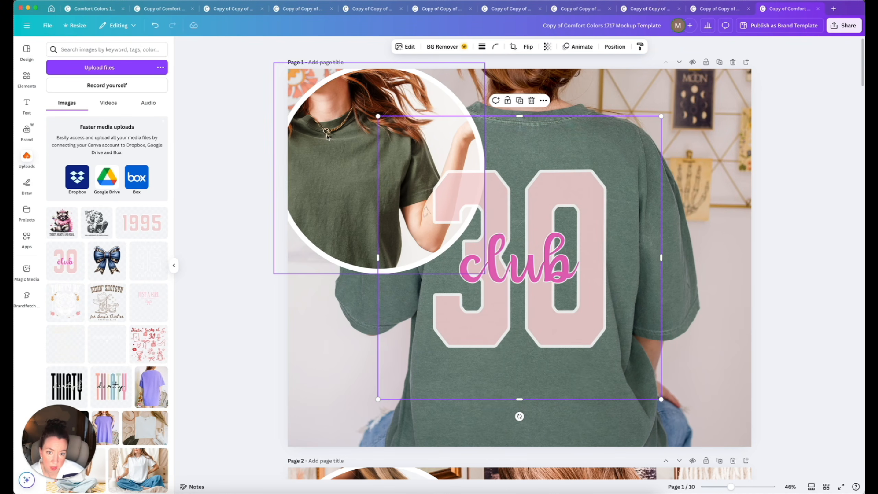
Step: Send the 30 club graphic backward one layer so it sits behind the circular front-view inset
left_click(317, 121)
left_click(544, 242)
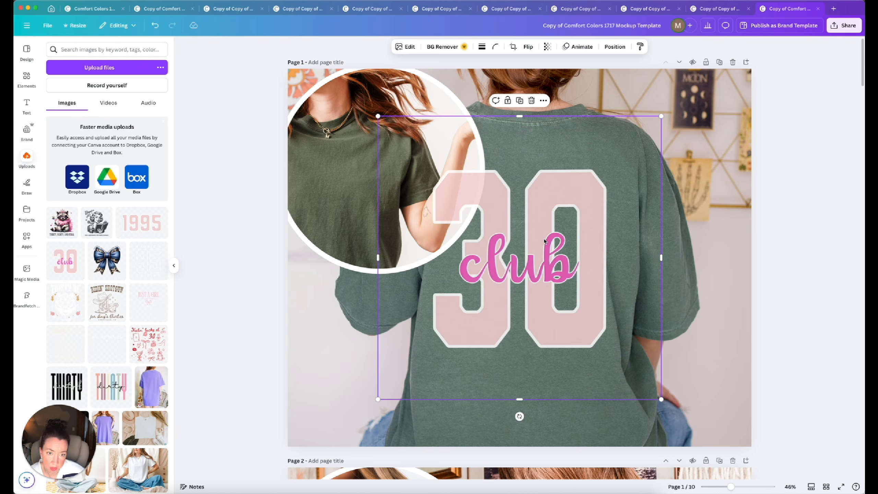
left_click(375, 190)
left_click(585, 297)
right_click(573, 250)
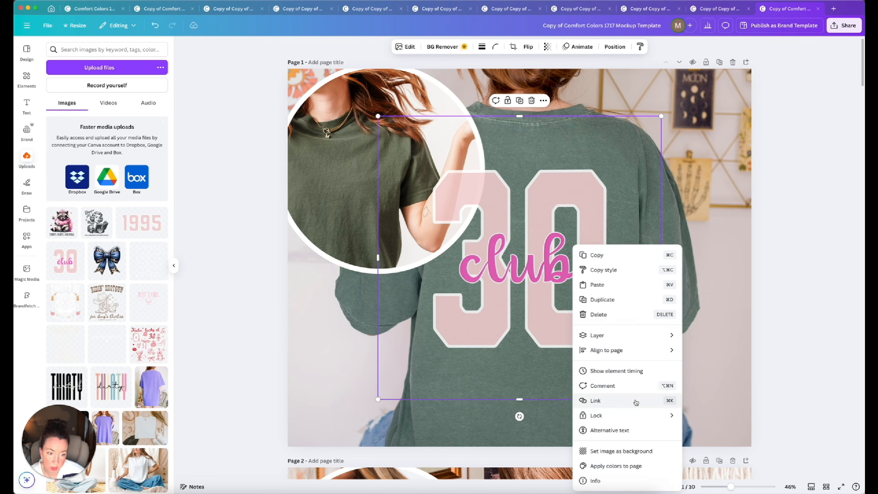
mouse_move(627, 338)
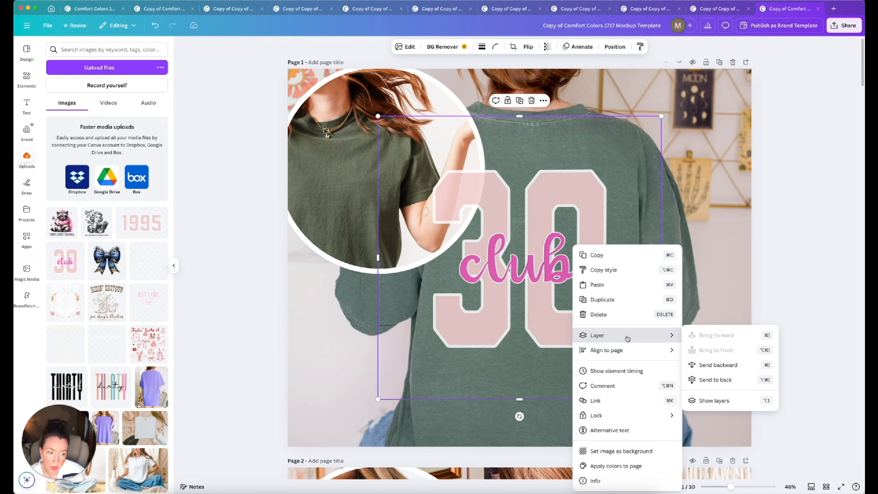
left_click(706, 365)
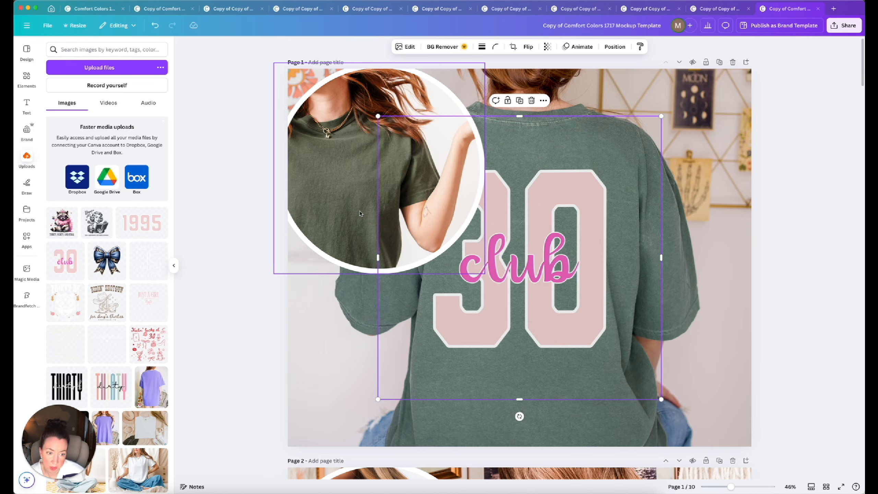
Step: Add the uploaded 1995 graphic to page 1 and reduce its opacity slightly
left_click(325, 193)
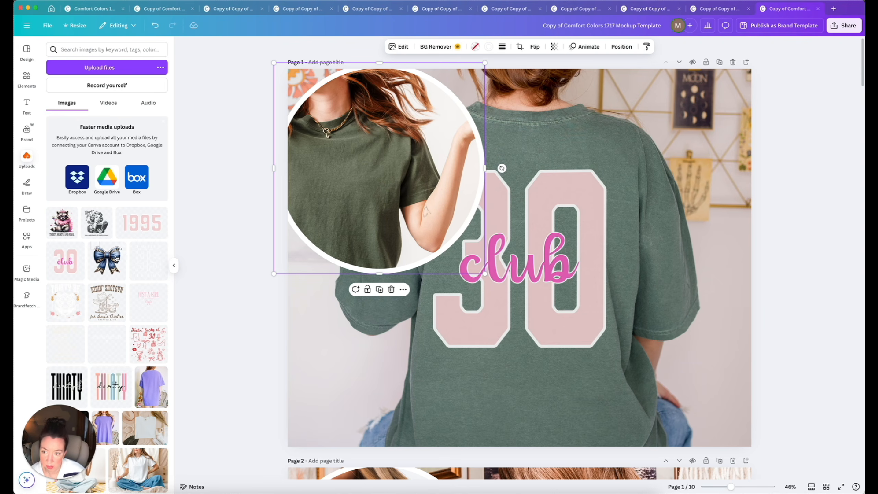
left_click(137, 225)
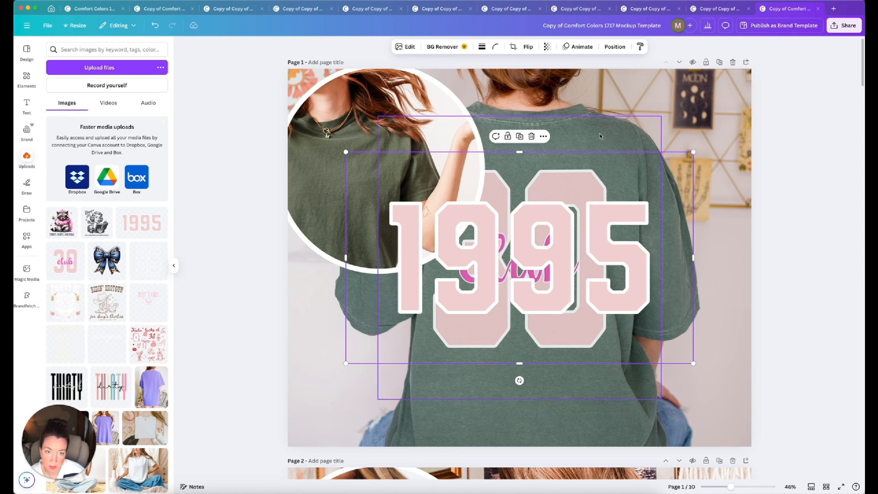
left_click(552, 48)
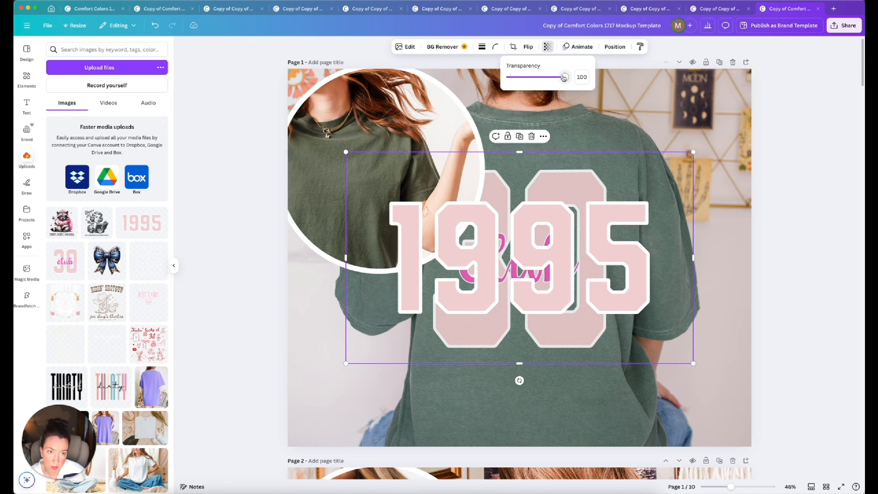
left_click_drag(565, 77, 557, 78)
Step: Shrink the 1995 graphic and position it on the chest of the green shirt in the circular inset
left_click_drag(443, 241, 484, 201)
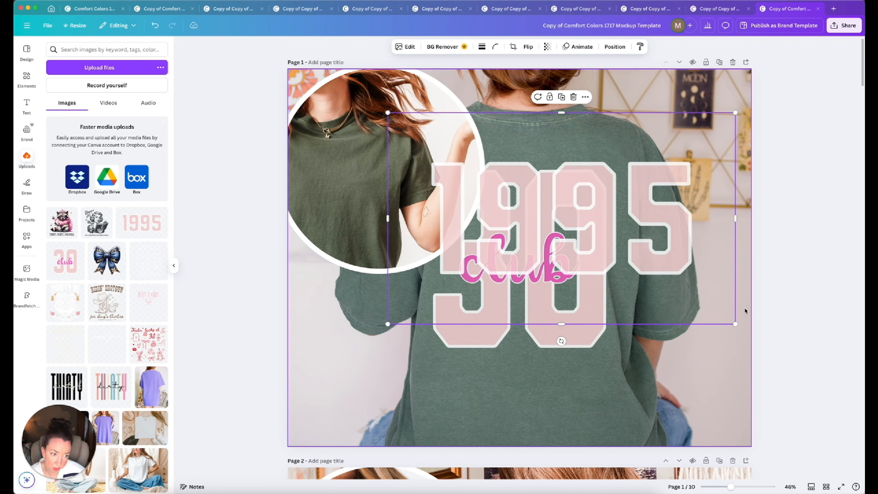
left_click_drag(735, 324, 472, 197)
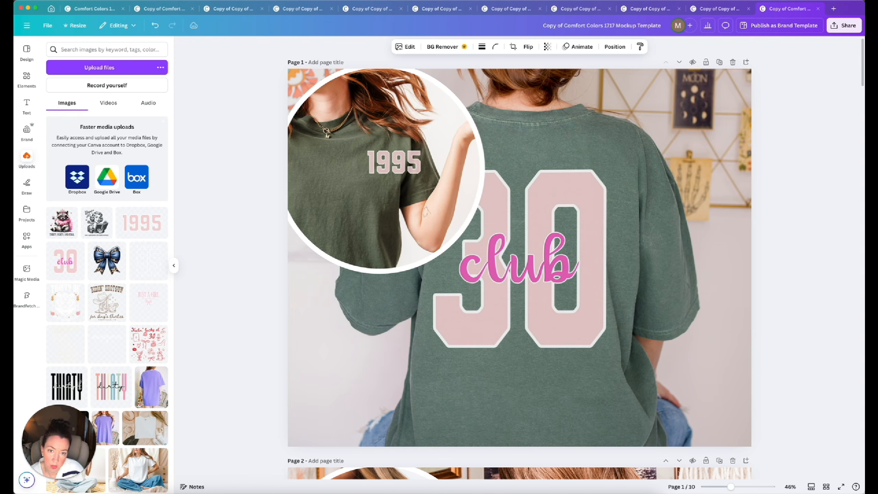
key("shift+Left")
key("shift+Left")
key("shift+Left")
key("shift+Left")
key("shift+Left")
key("shift+Left")
key("shift+Left")
key("shift+Left")
key("shift+Left")
key("shift+Left")
key("shift+Left")
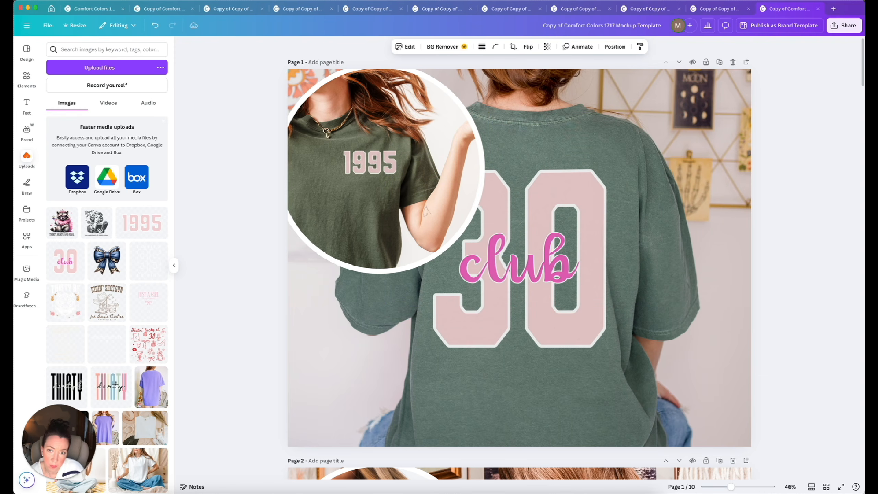
key("shift+Left")
key("shift+Left")
key("shift+Down")
key("shift+Down")
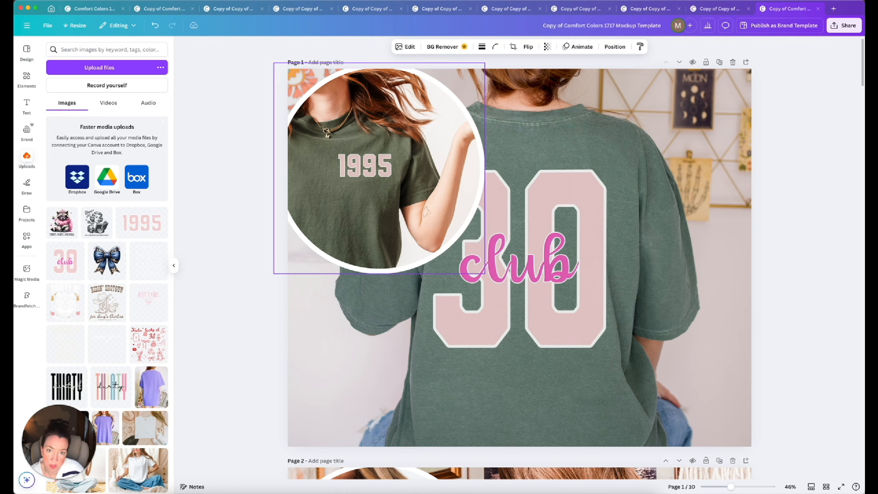
key("Down")
key("Down")
key("Down")
key("Down")
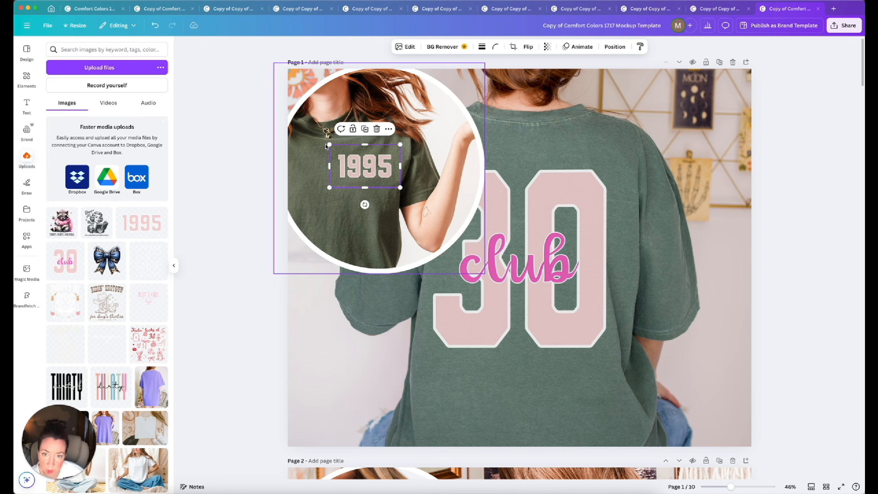
Step: Make the 1995 graphic slightly smaller and shift it a little left and down on the inset shirt's chest
left_click_drag(330, 146, 334, 151)
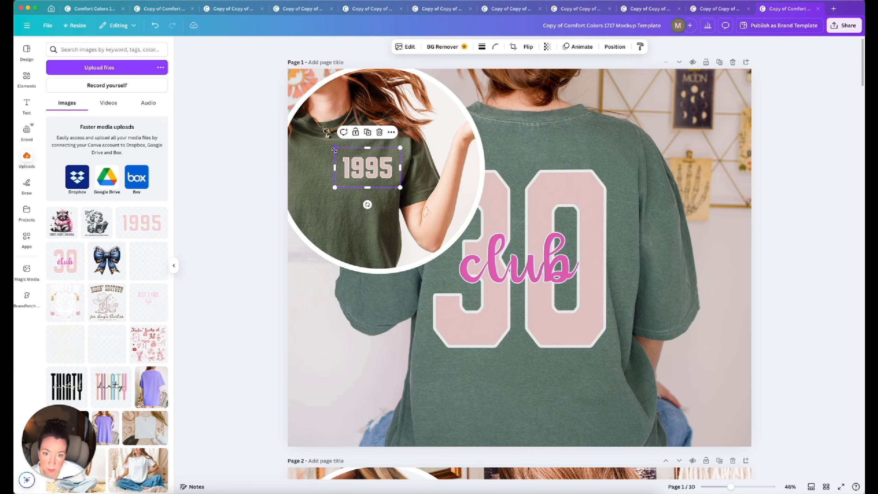
key("shift+Left")
key("shift+Left")
key("shift+Down")
key("shift+Down")
key("shift+Down")
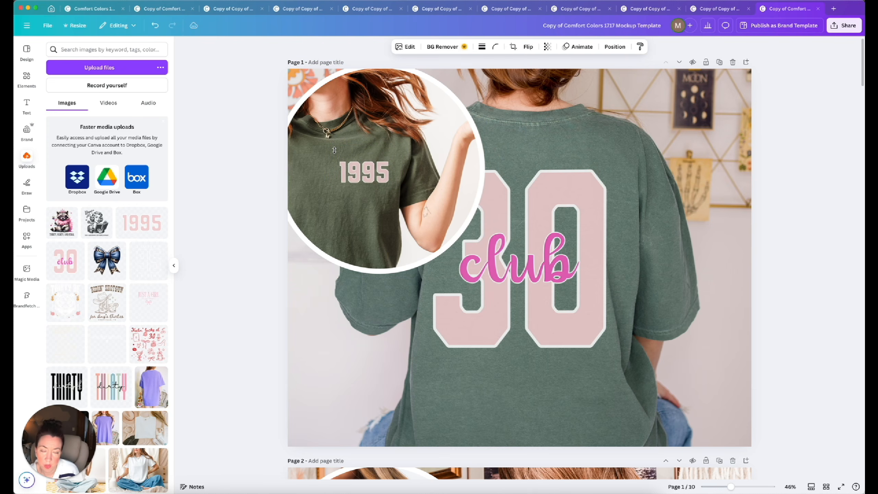
key("shift+Down")
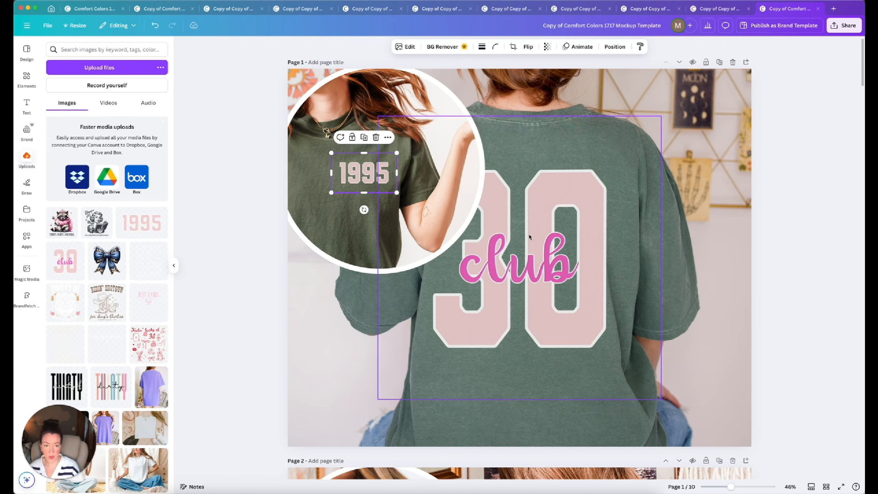
Step: Review the front-and-back mockup on page 1 alongside the blank inset mockups on pages 2 and 3
scroll(529, 235, "down", 7)
scroll(530, 237, "down", 7)
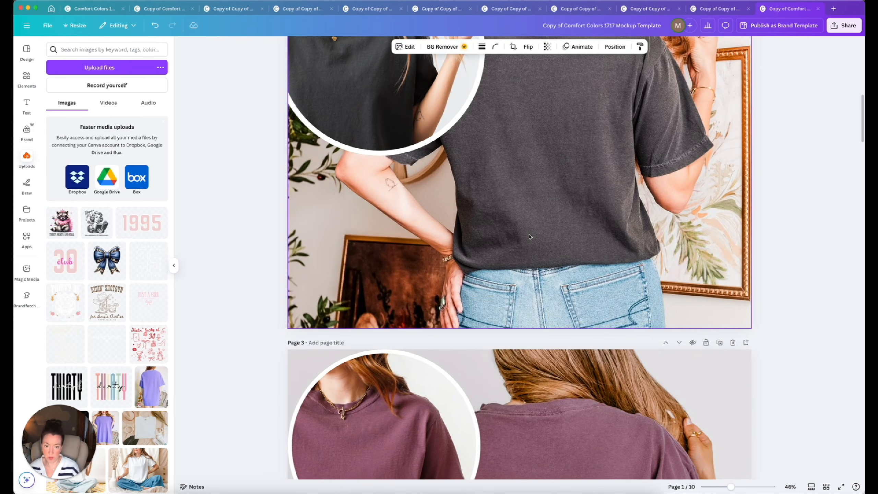
scroll(529, 237, "up", 14)
scroll(529, 237, "up", 1)
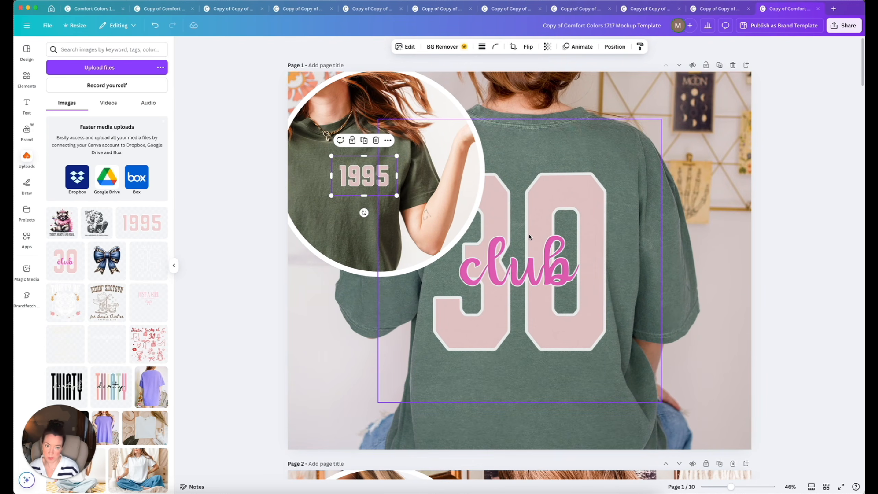
scroll(529, 237, "down", 8)
scroll(530, 237, "up", 5)
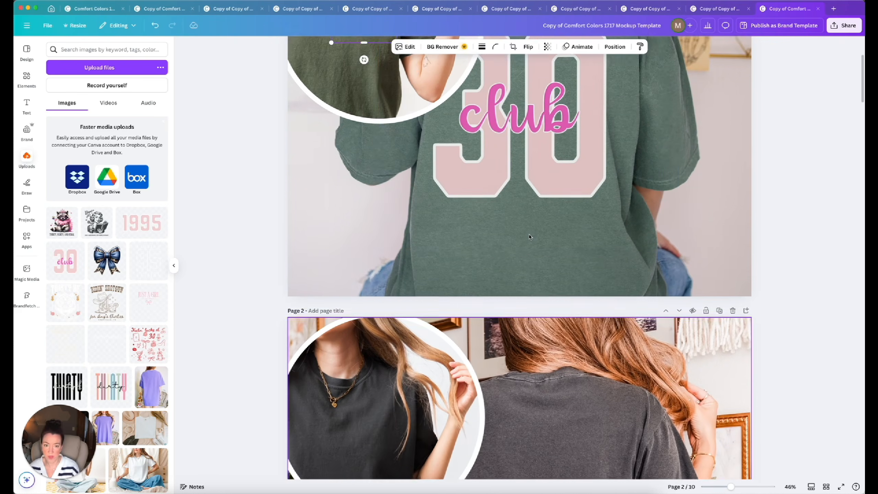
scroll(529, 237, "up", 5)
left_click(202, 220)
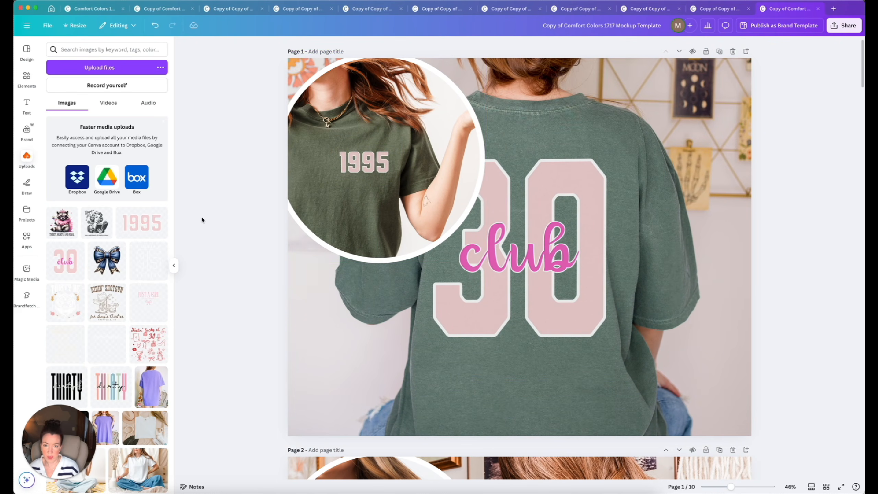
Step: Copy the 1995 and 30 club graphics from page 1 onto the black shirt mockup on page 2
left_click(357, 167)
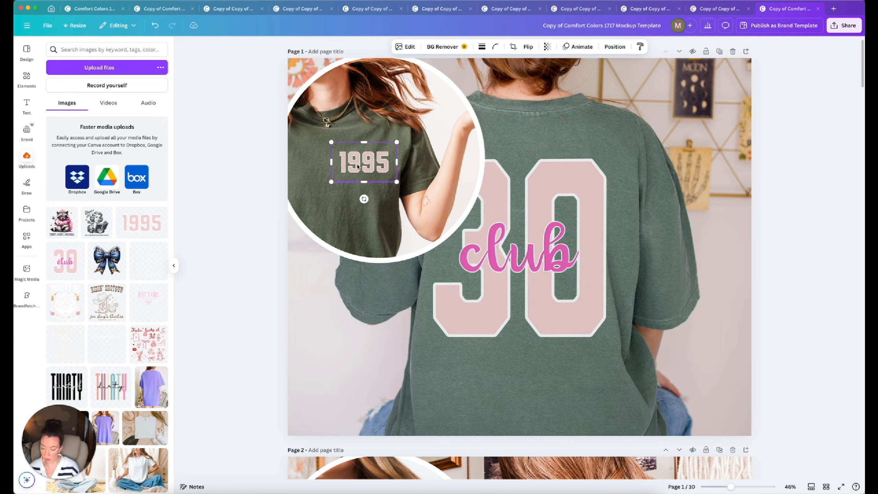
left_click(566, 240, "shift")
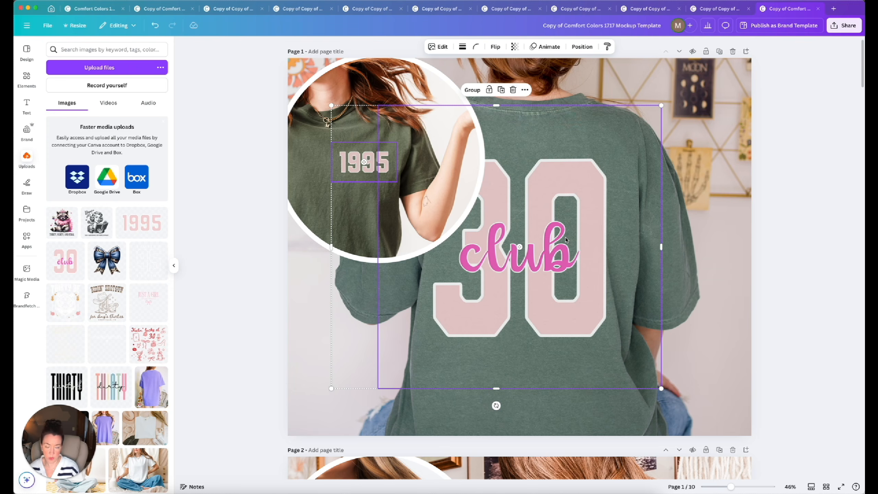
scroll(566, 239, "down", 10)
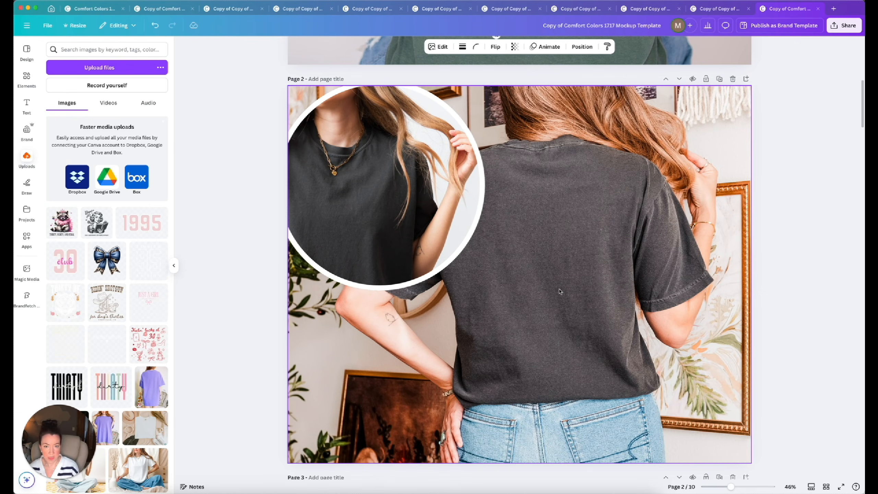
left_click(560, 291)
key("cmd+v")
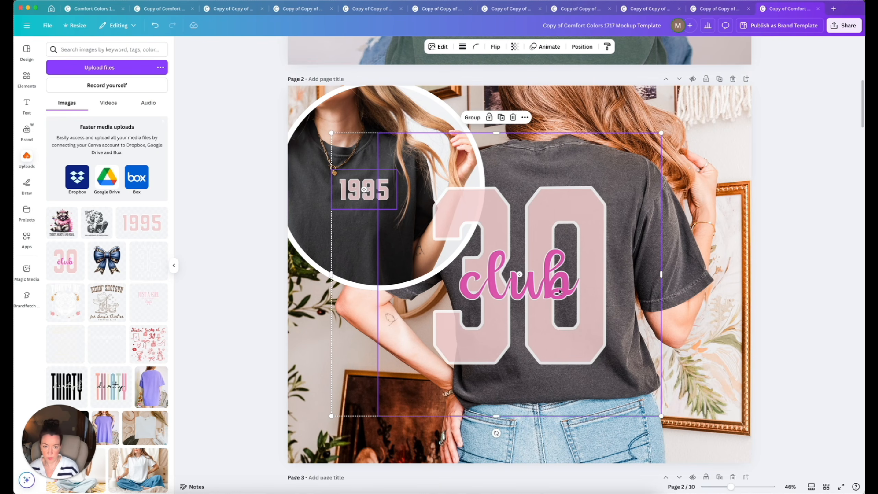
left_click(435, 278)
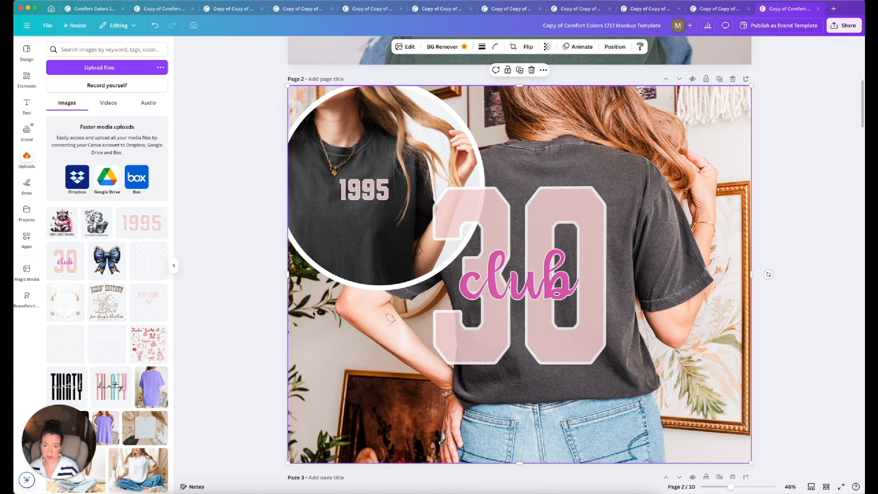
Step: Shift the 1995 graphic slightly right and down on page 2's inset shirt and set its transparency to 78
left_click(370, 189)
key("Down")
key("Down")
key("Down")
key("Down")
key("Down")
key("Down")
key("Down")
key("Down")
key("Down")
key("Down")
key("Down")
key("Down")
key("Down")
key("Down")
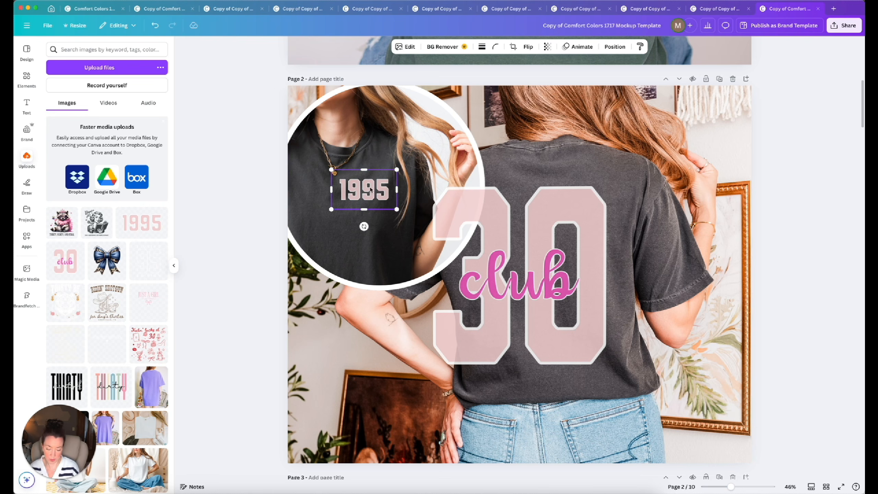
key("Right")
key("Right")
key("Right")
key("Right")
key("Right")
key("Right")
key("Right")
key("Right")
key("Right")
key("Right")
key("Right")
key("Right")
key("Right")
key("Right")
key("Down")
key("Down")
key("Down")
key("Down")
key("Down")
key("Down")
key("Down")
key("Down")
key("Down")
key("Down")
key("Down")
key("Down")
key("Down")
key("Down")
key("Down")
key("Down")
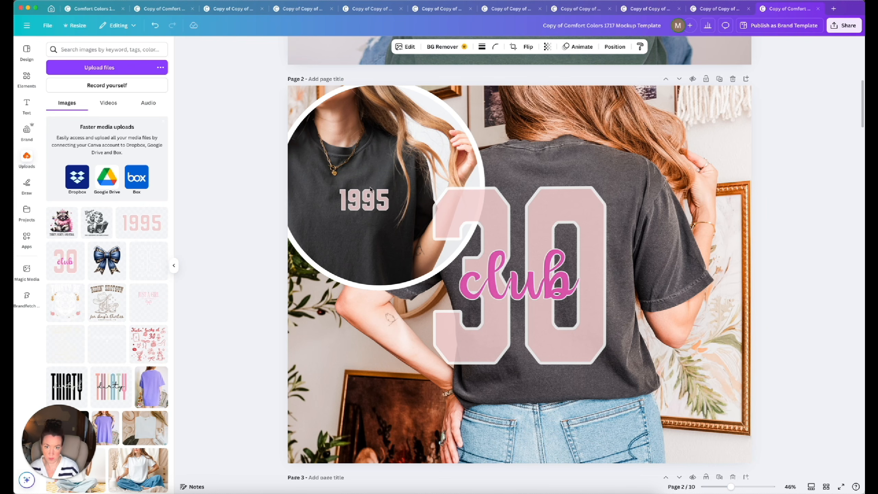
key("Right")
key("Right")
key("Right")
key("Right")
key("Right")
key("Down")
key("Down")
key("Down")
key("Down")
key("Down")
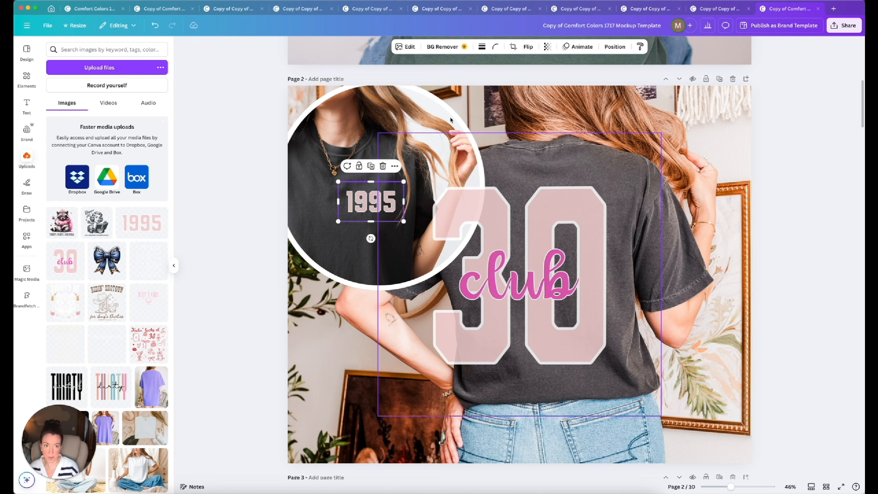
left_click(547, 46)
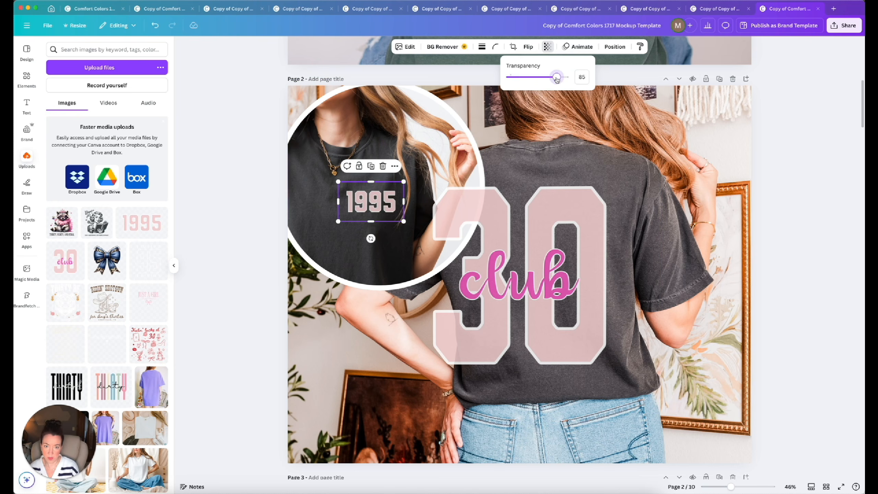
left_click_drag(555, 79, 554, 80)
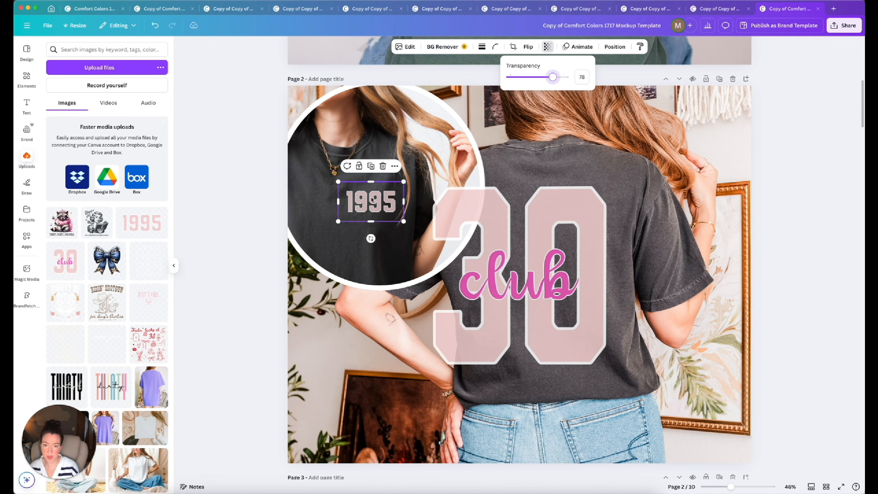
Step: Shrink the 30 club graphic on page 2 and center it on the upper back of the black shirt
left_click(531, 276)
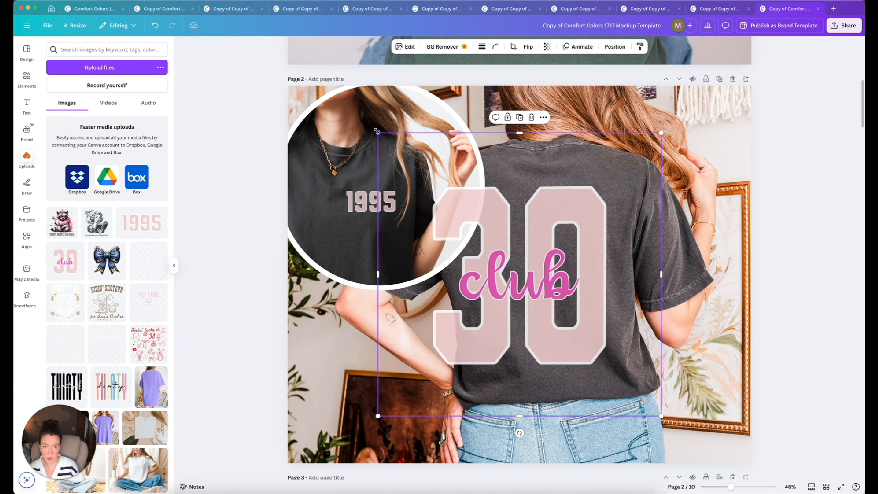
left_click_drag(377, 133, 442, 196)
left_click_drag(595, 314, 588, 280)
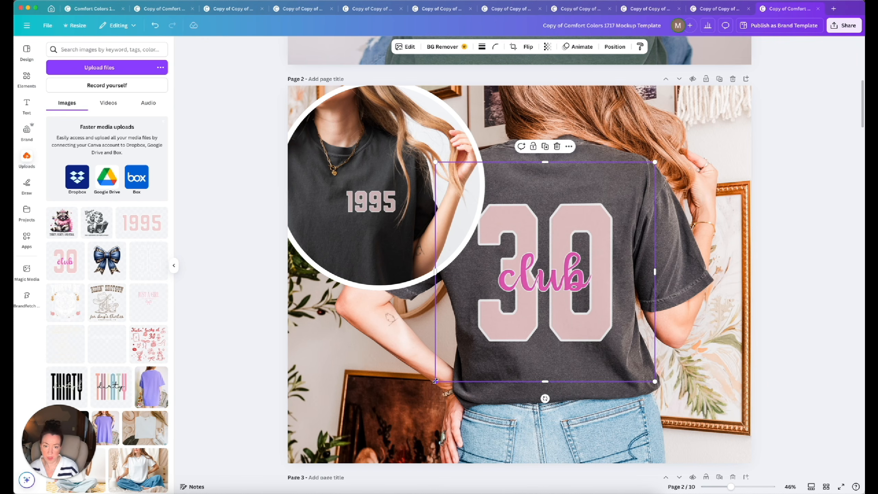
left_click_drag(437, 380, 439, 378)
left_click_drag(521, 321, 516, 317)
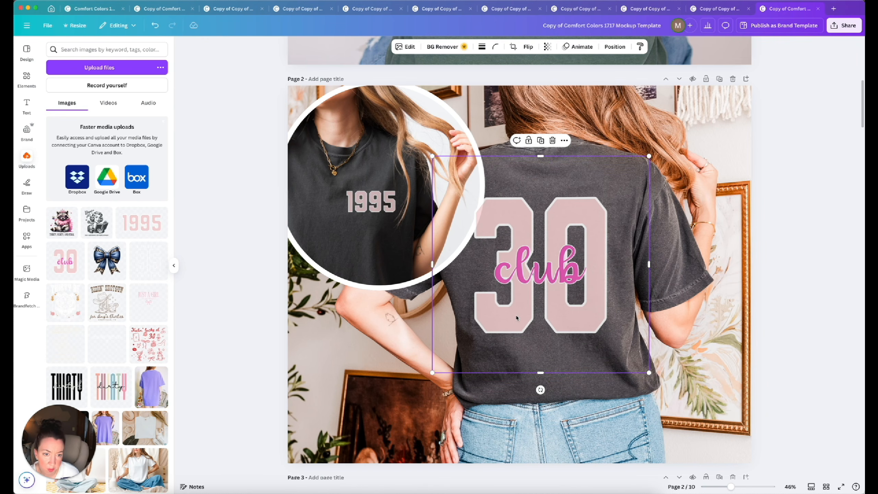
Step: Send page 2's 30 club graphic backward one layer so it sits behind the circular inset
right_click(517, 318)
mouse_move(562, 335)
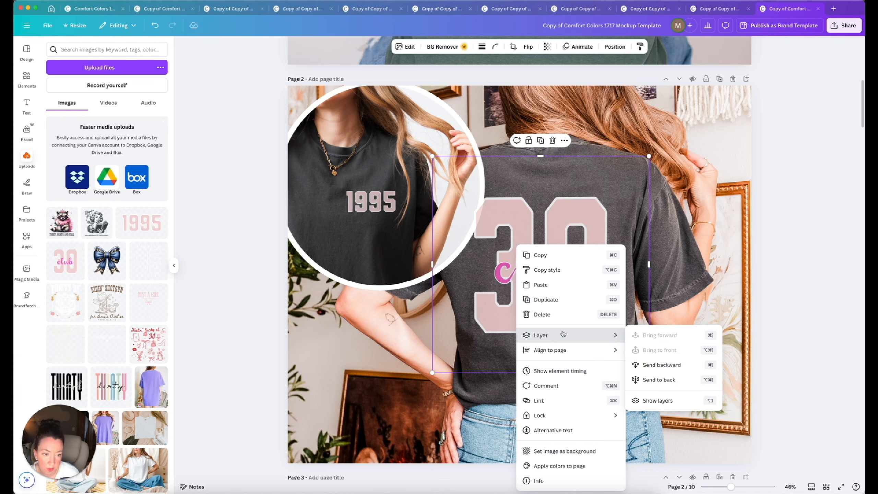
left_click(670, 372)
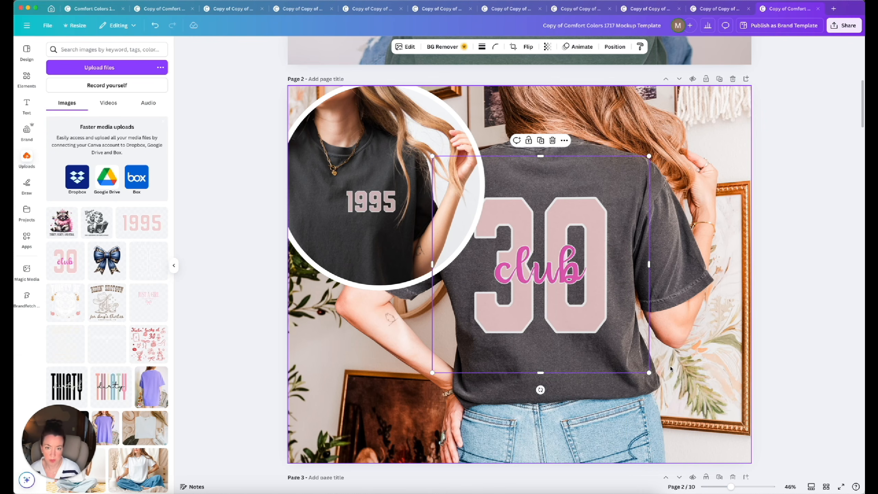
Step: Paste the copied 1995 and 30 club graphics onto the maroon shirt mockup on page 3
scroll(472, 249, "down", 10)
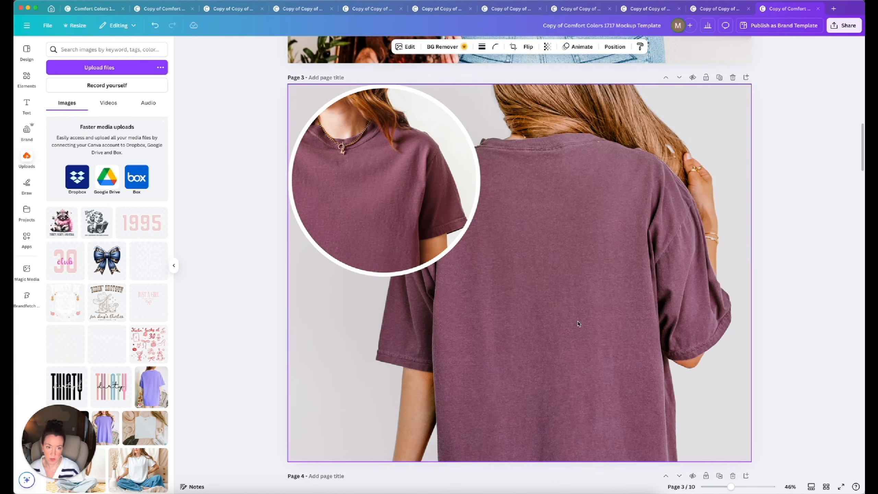
left_click(579, 324)
key("super+v")
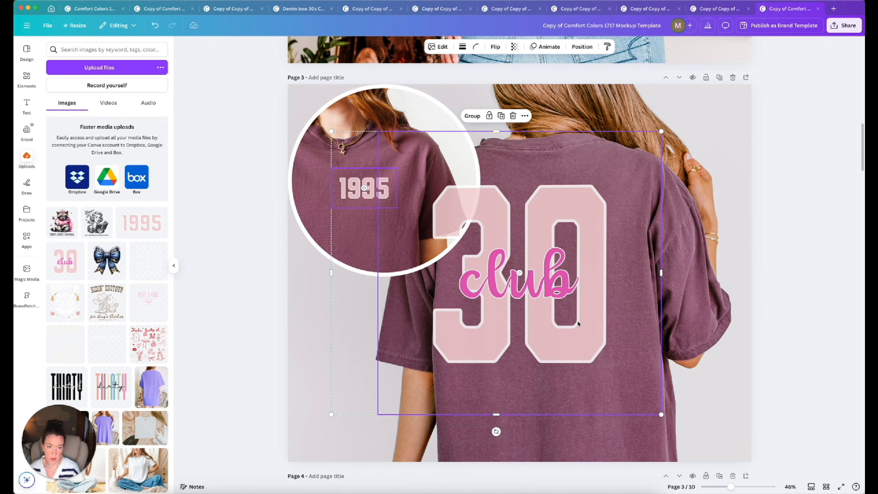
left_click(346, 313)
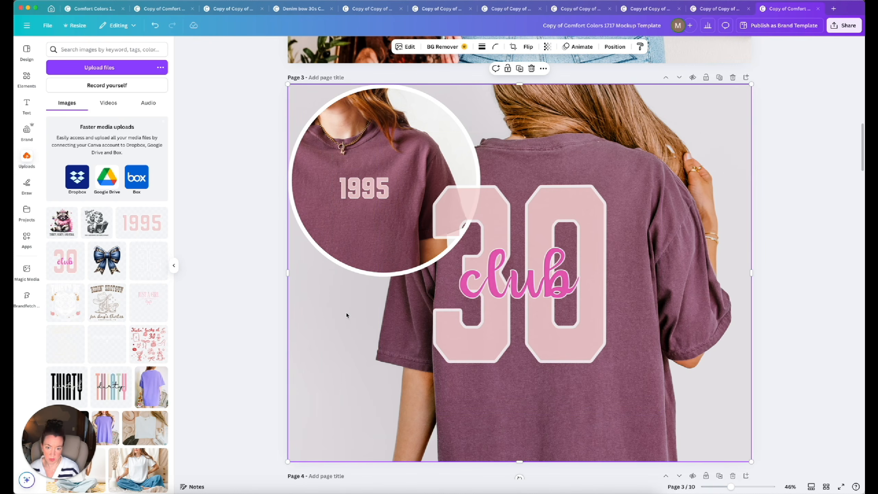
Step: Position the 30 club graphic on the maroon shirt's back, shrink it slightly and tilt it a little counterclockwise
left_click_drag(564, 292, 584, 302)
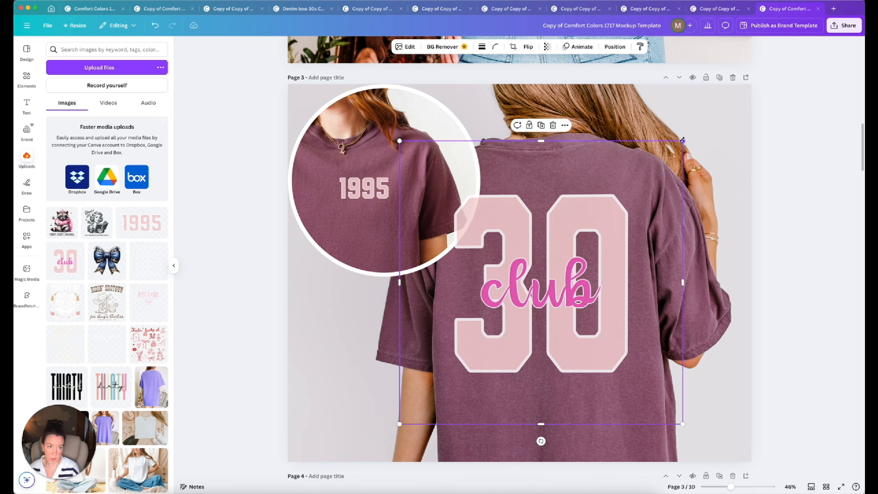
left_click_drag(682, 140, 671, 153)
left_click_drag(537, 297, 539, 287)
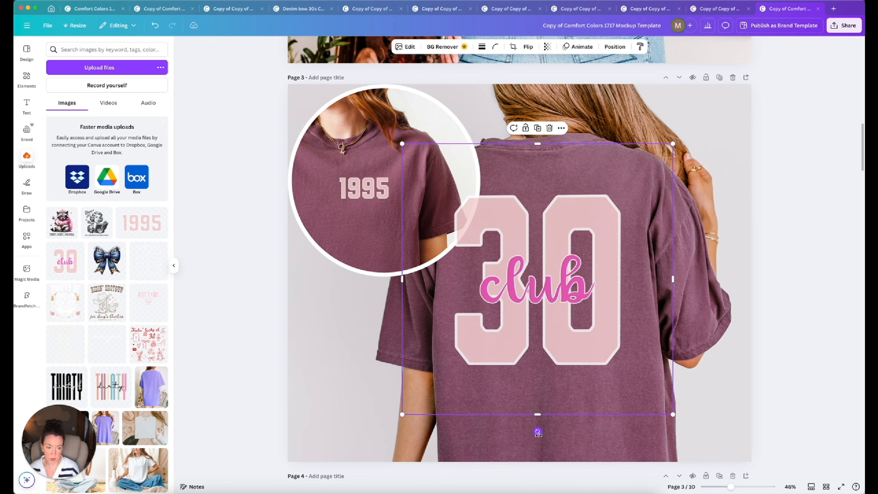
left_click_drag(538, 431, 544, 442)
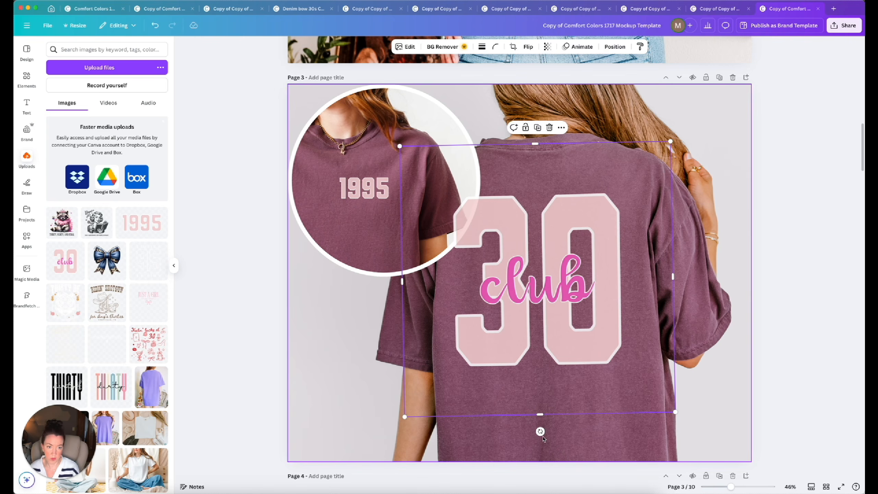
left_click_drag(578, 362, 578, 362)
Step: Send page 3's 30 club graphic backward one layer, behind the circular inset
right_click(579, 362)
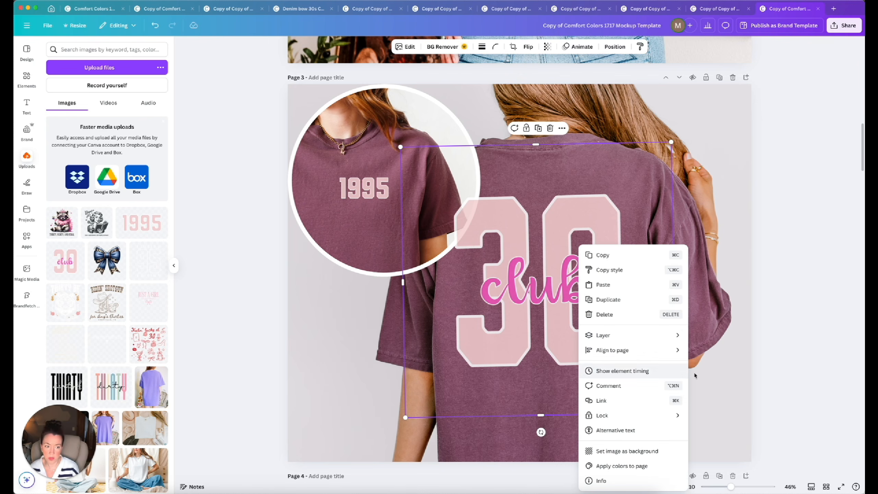
mouse_move(677, 335)
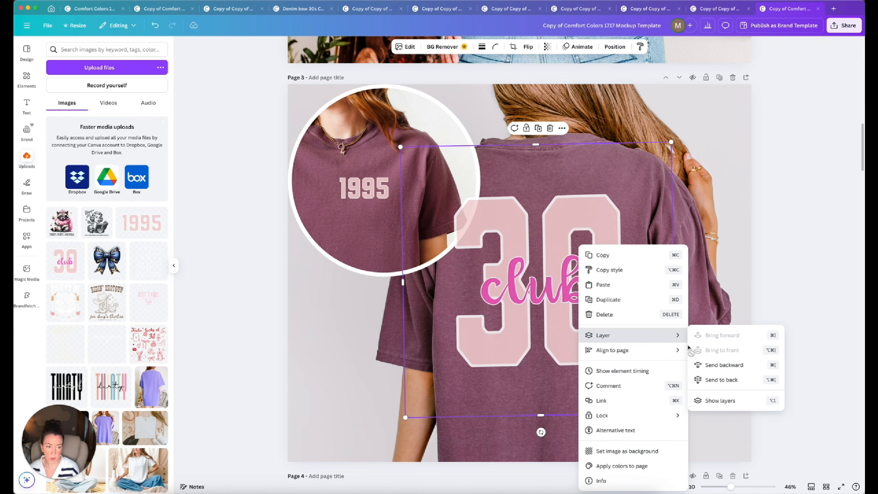
left_click(707, 366)
Step: Shift the 1995 graphic right and slightly down on the chest of page 3's inset shirt
left_click(368, 185)
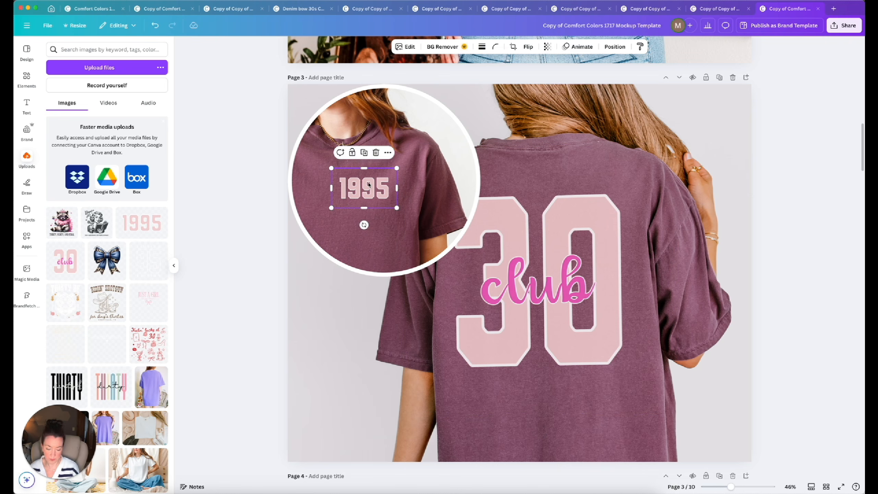
key("Right")
key("Right")
key("Right")
key("Right")
key("Right")
key("Right")
key("Right")
key("Right")
key("Right")
key("Right")
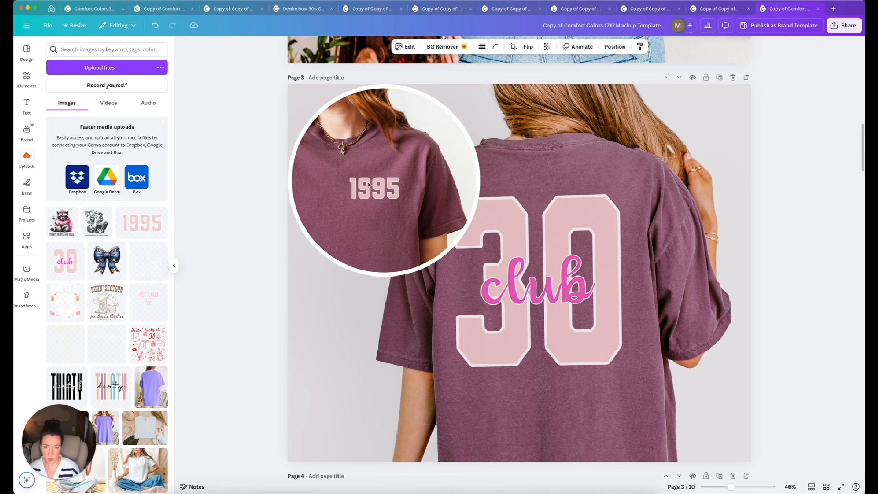
key("Right")
key("Down")
key("Down")
key("Down")
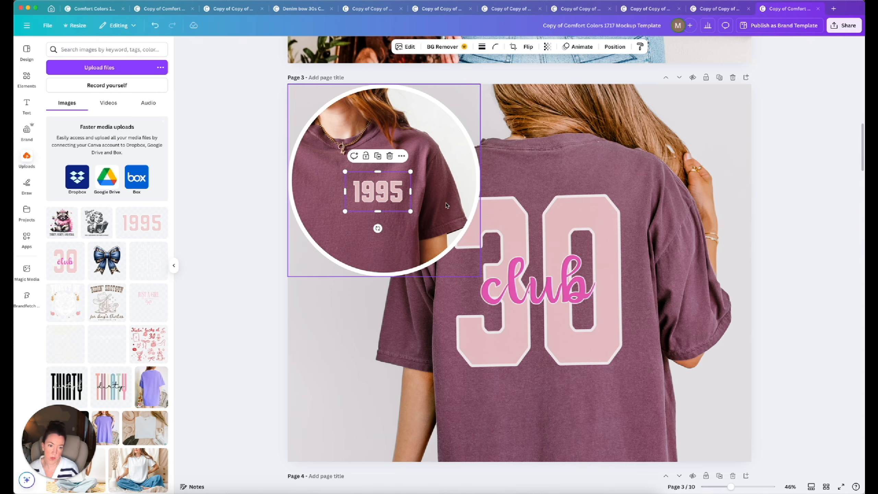
Step: Paste the copied 1995 and 30 club graphics onto the brown shirt mockup on page 4
scroll(446, 205, "down", 6)
scroll(446, 206, "down", 5)
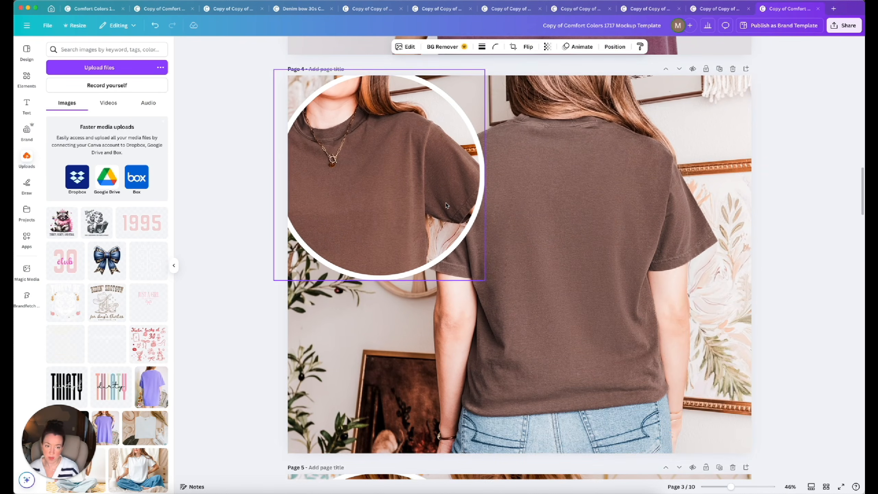
left_click(589, 283)
key("ctrl+v")
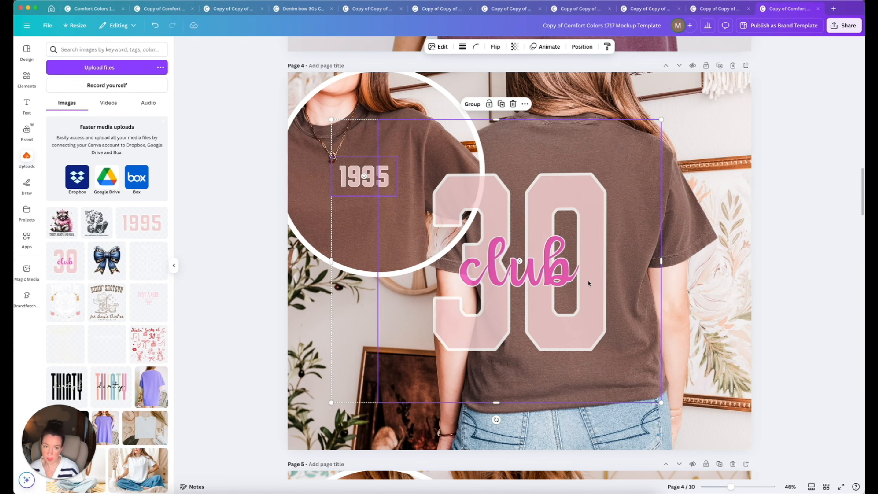
left_click(751, 307)
Step: Shrink the 30 club graphic on page 4 and position it on the brown shirt's upper back, clear of the inset
left_click_drag(562, 292, 594, 290)
left_click_drag(410, 117, 455, 159)
left_click_drag(519, 239, 506, 197)
Step: Move the 1995 graphic right and slightly up on the chest of page 4's inset shirt
left_click(363, 173)
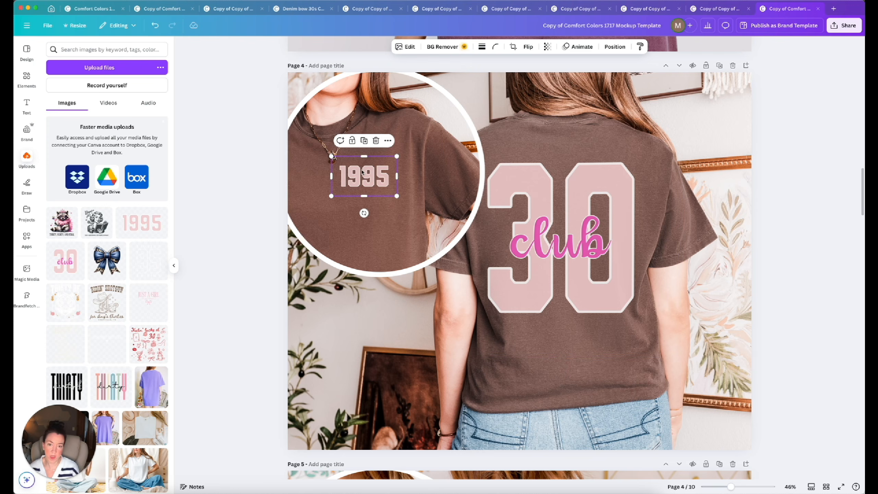
key("shift+Right")
key("shift+Right")
key("shift+Right")
key("shift+Right")
key("shift+Right")
key("shift+Right")
key("shift+Right")
key("shift+Right")
key("shift+Right")
key("shift+Right")
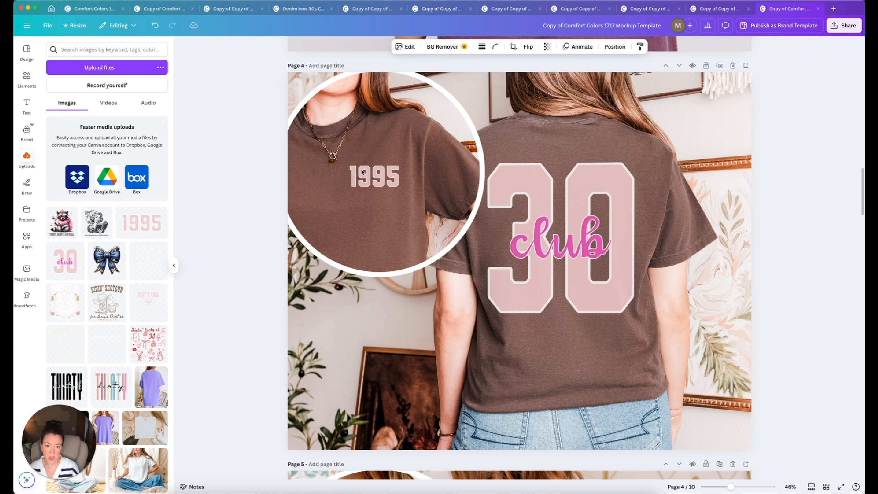
key("shift+Right")
key("shift+Right")
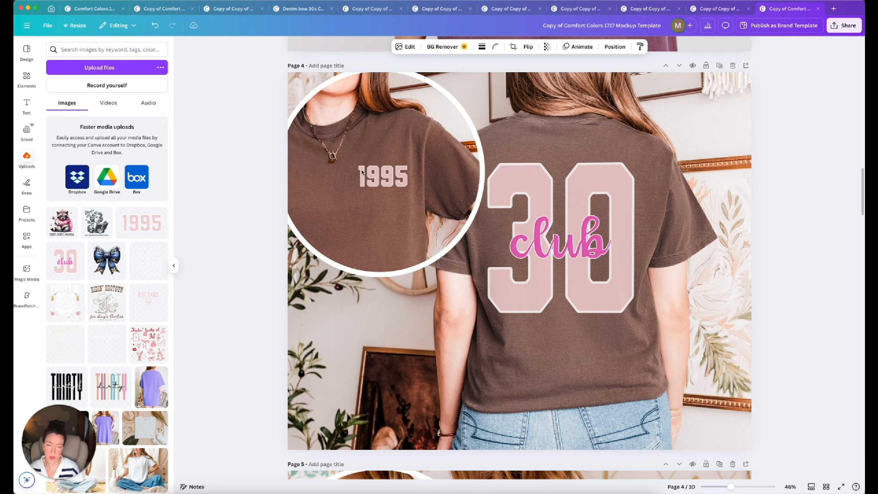
key("shift+Up")
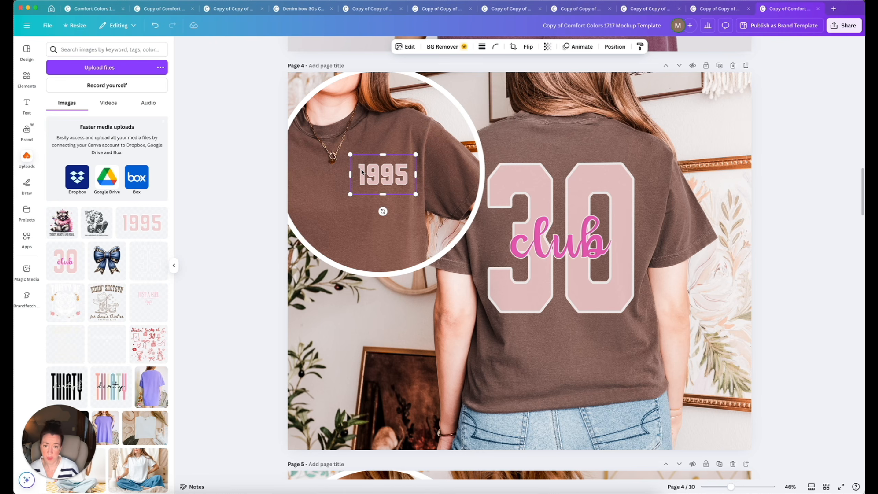
Step: Tilt page 4's 1995 graphic slightly counterclockwise and nudge it a little to the left
left_click_drag(383, 211, 384, 211)
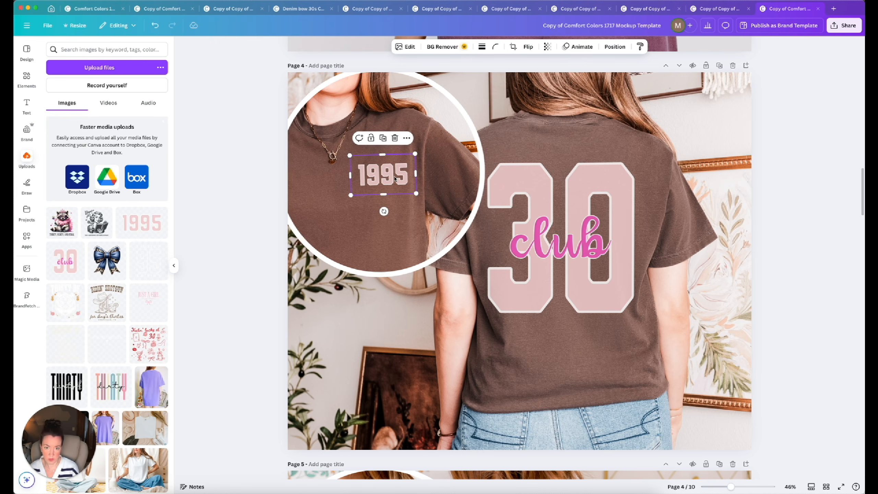
key("shift+Down")
key("shift+Left")
key("shift+Left")
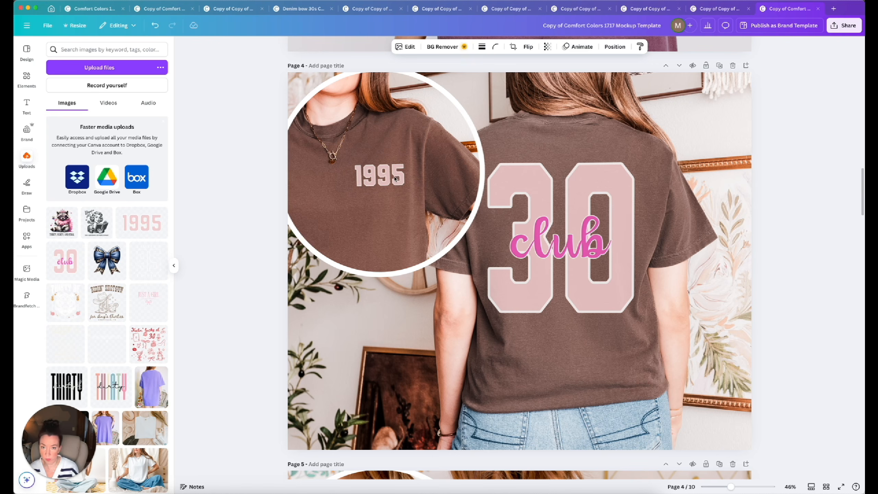
key("shift+Left")
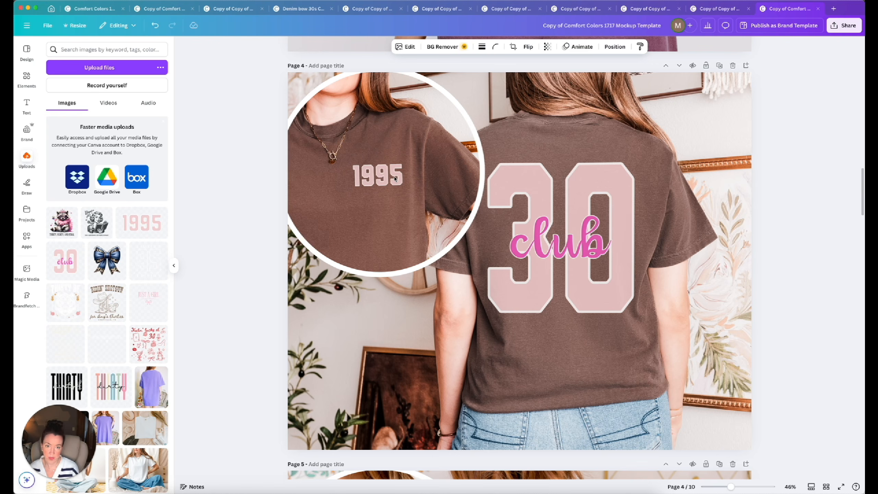
Step: Nudge the 1995 graphic on page 4's inset shirt slightly down and to the right
key("Down")
key("Down")
key("Down")
key("Down")
key("Down")
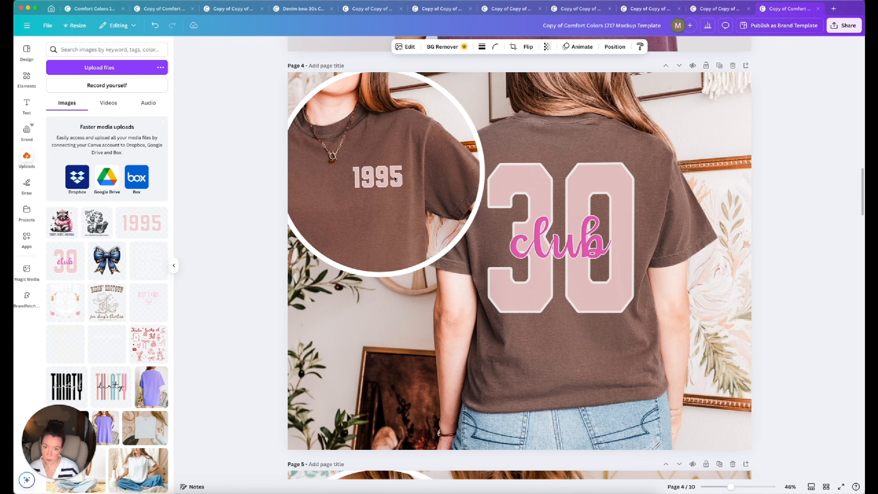
key("Right")
Step: Paste the copied 1995 and 30 club graphics onto page 5's cream shirt mockup and shift both slightly down and right
scroll(492, 179, "down", 3)
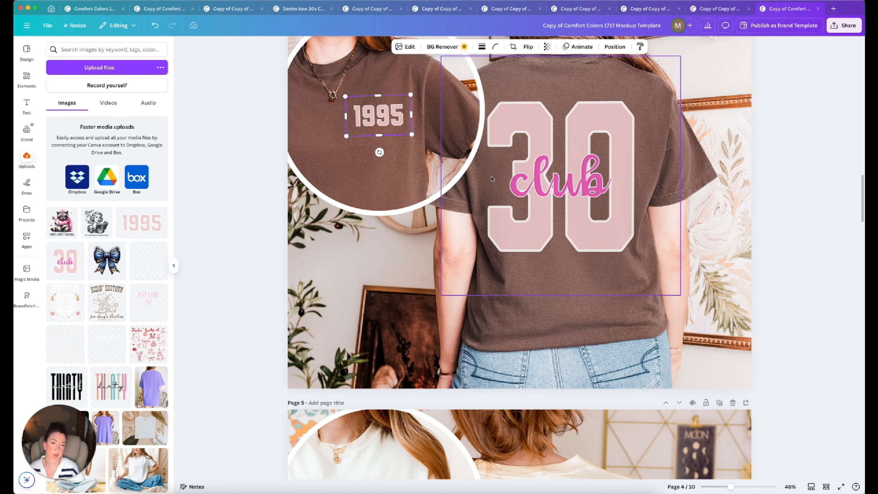
scroll(492, 179, "down", 10)
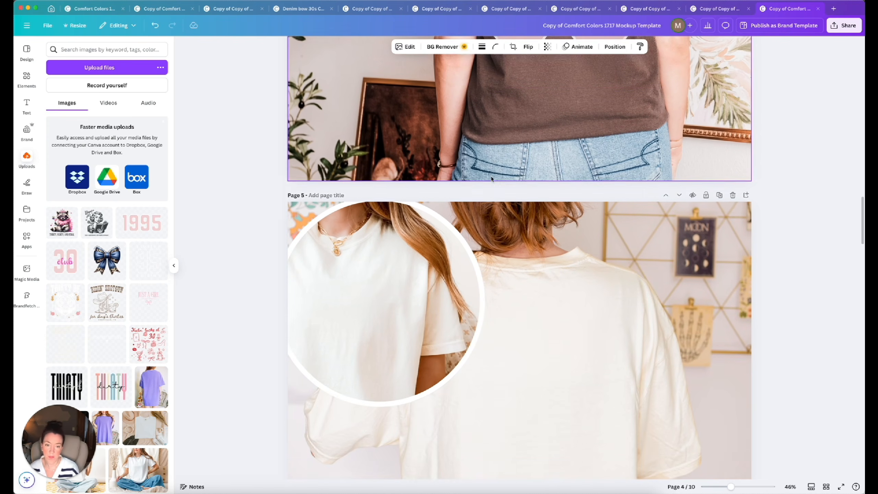
scroll(492, 179, "down", 8)
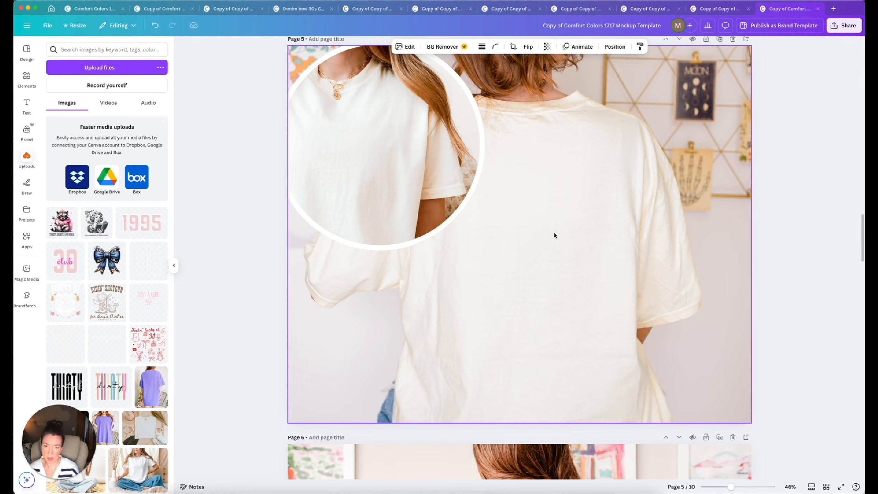
left_click(554, 235)
key("super+v")
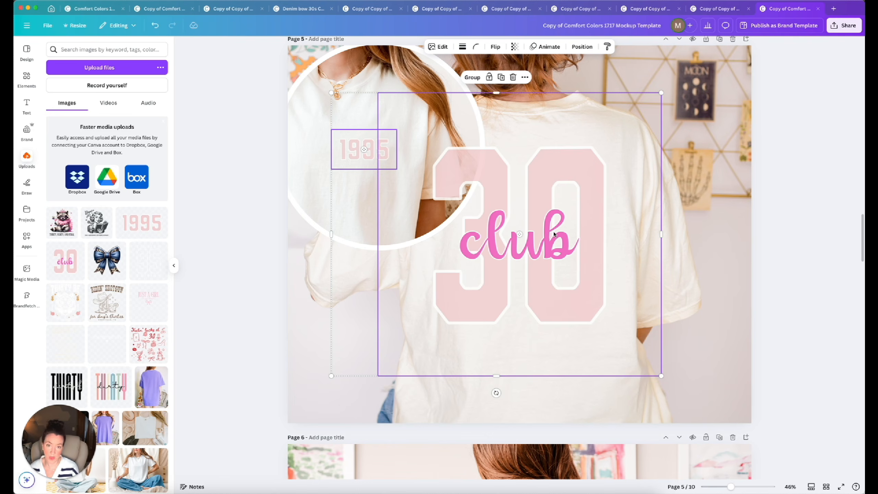
left_click_drag(573, 240, 580, 250)
left_click(698, 284)
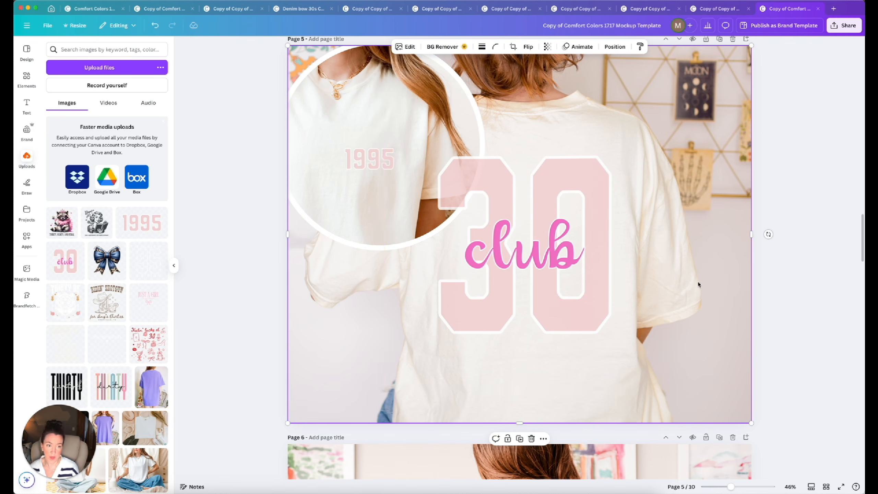
Step: Shrink page 5's 30 club graphic slightly, adjust its position on the cream shirt's back, and layer it behind the circular inset
left_click(535, 261)
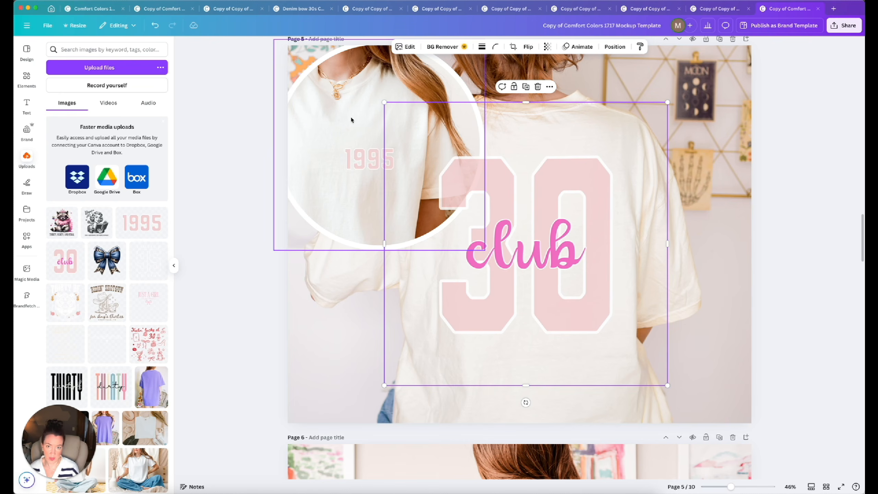
left_click_drag(384, 102, 391, 109)
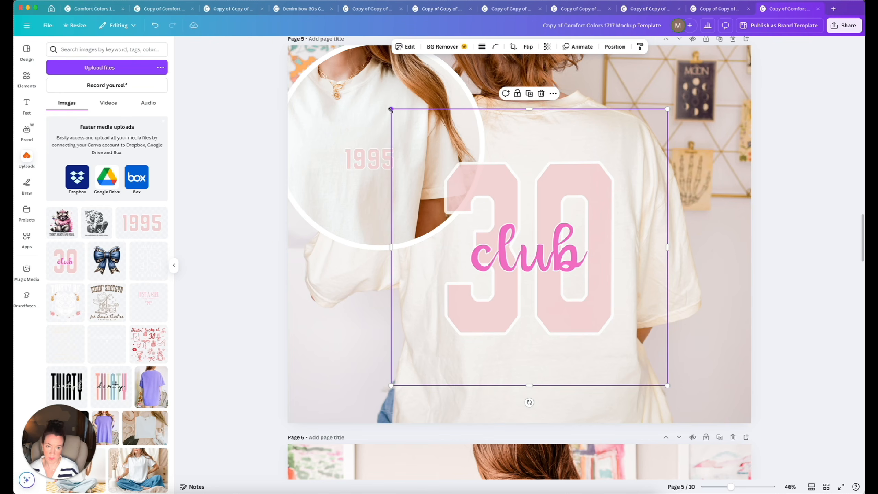
left_click_drag(504, 207, 505, 202)
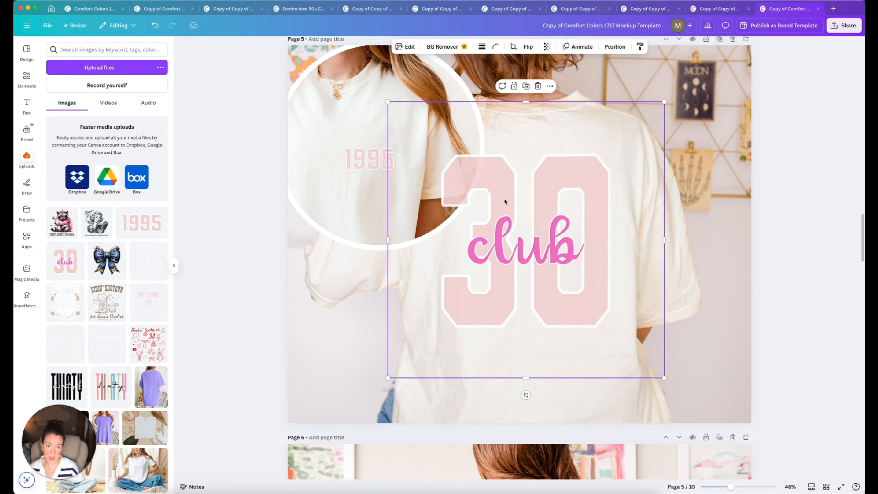
right_click(505, 201)
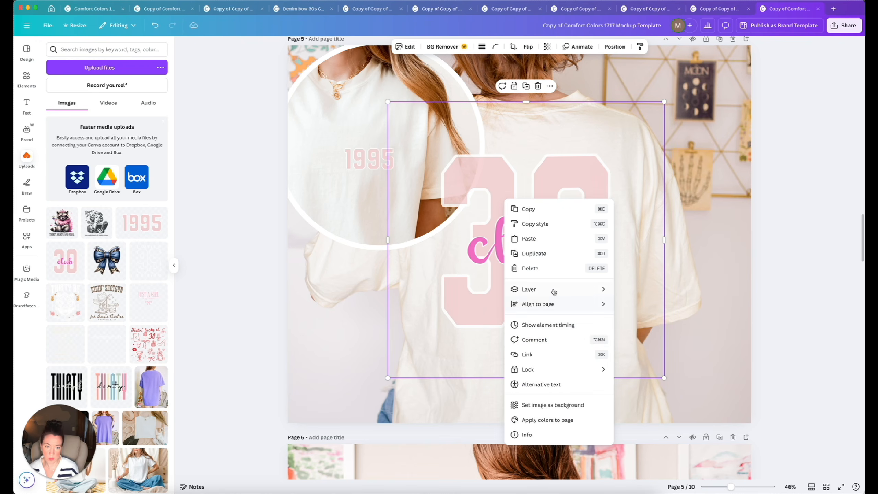
mouse_move(552, 291)
left_click(649, 318)
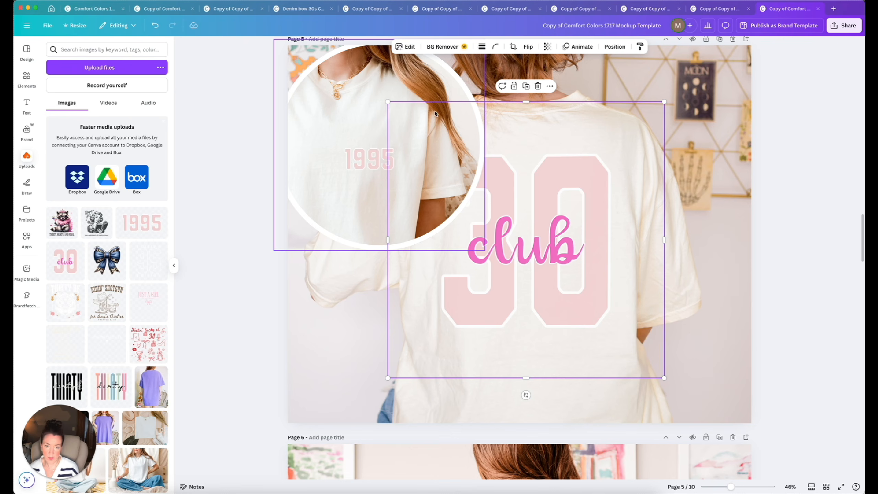
Step: Move page 5's 1995 graphic up onto the inset shirt's chest, tilt it slightly clockwise and enlarge it a little
left_click(369, 160)
left_click_drag(369, 160, 370, 130)
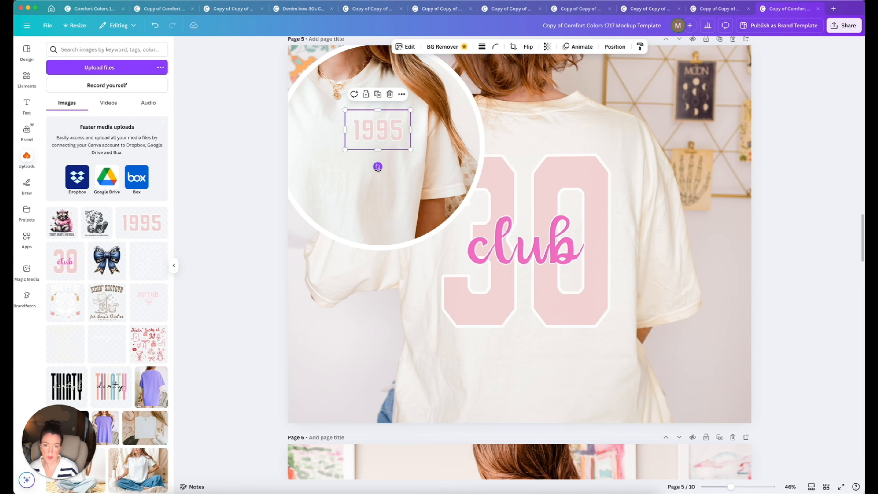
left_click(377, 173)
left_click(383, 147)
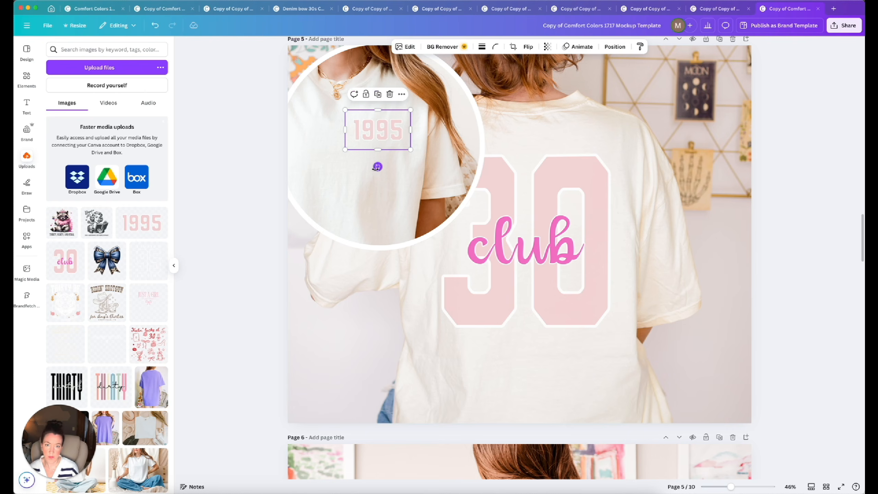
left_click_drag(377, 167, 375, 169)
left_click(375, 169)
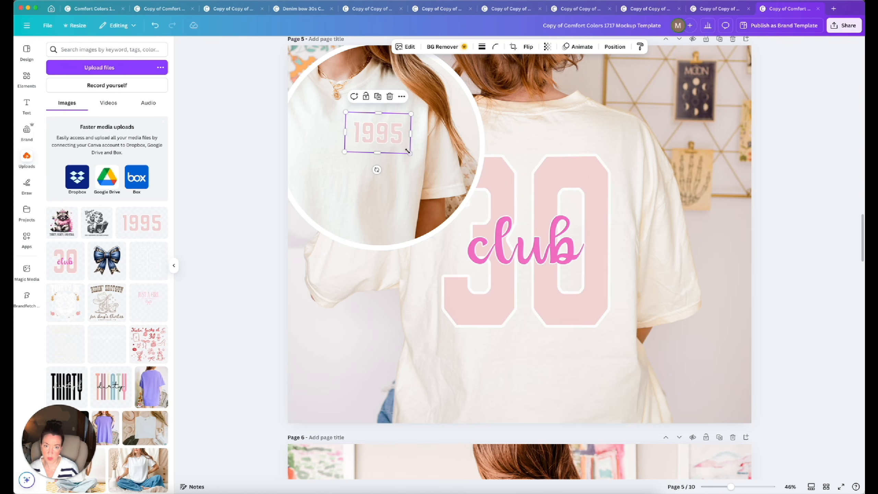
left_click_drag(410, 154, 416, 163)
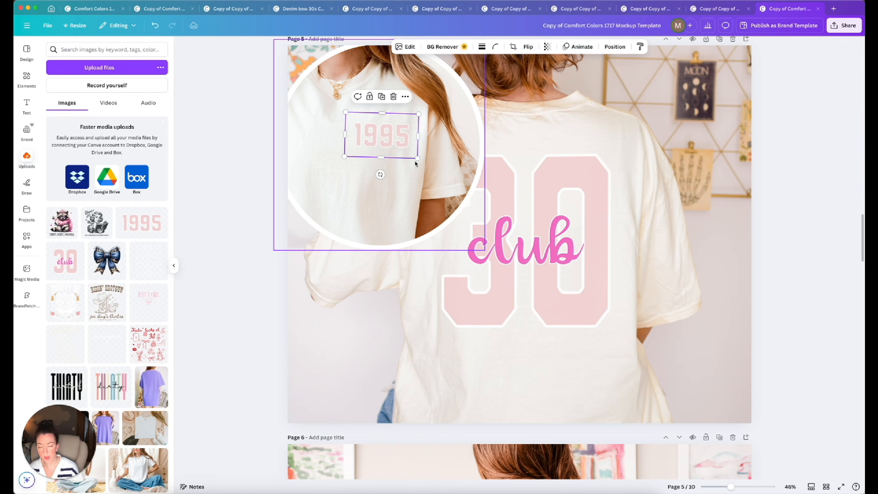
Step: Copy the 30 club graphic from page 5 and paste it onto the blue shirt mockup on page 6
left_click(600, 319)
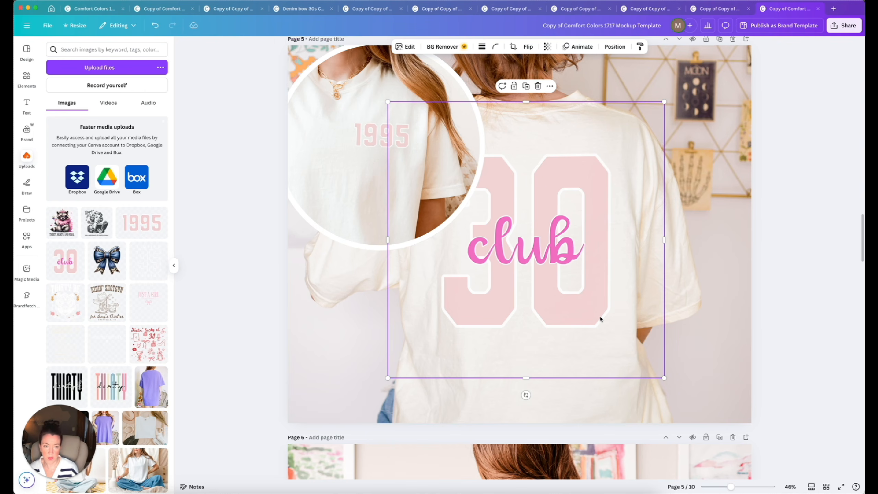
scroll(601, 319, "down", 10)
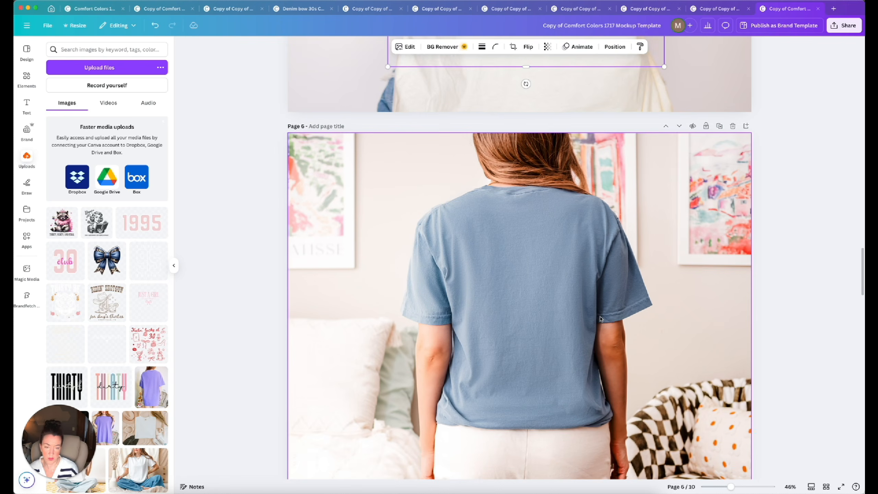
scroll(601, 319, "down", 20)
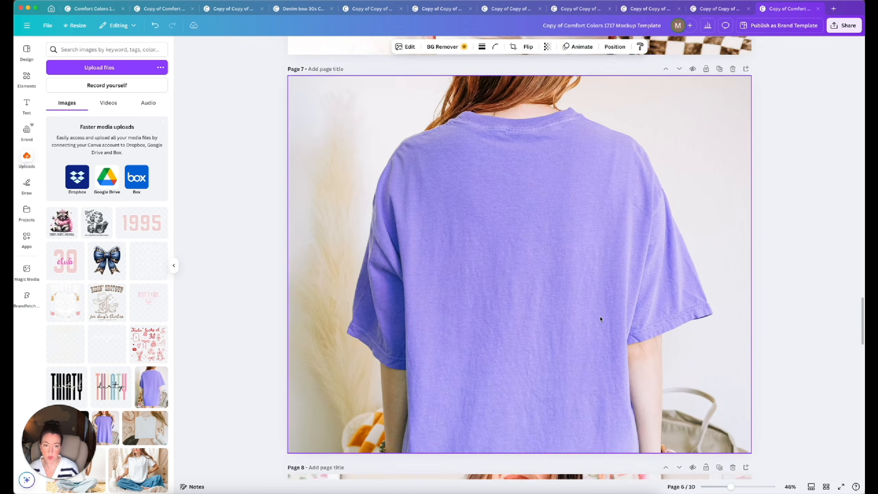
scroll(601, 319, "up", 20)
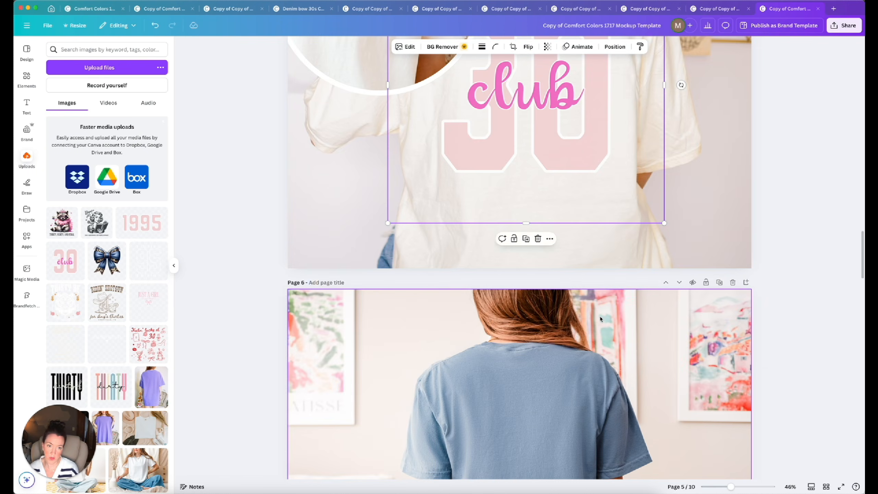
scroll(601, 319, "down", 5)
scroll(601, 319, "up", 9)
left_click(555, 217)
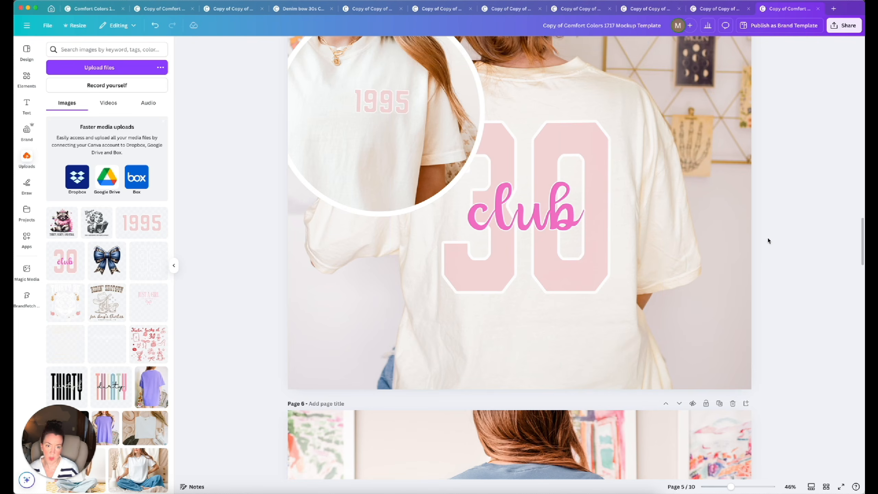
scroll(555, 215, "down", 10)
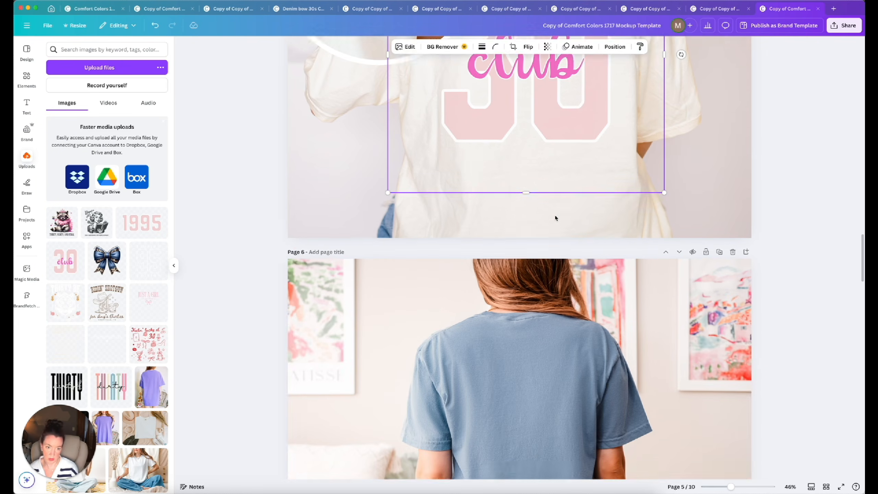
key("ctrl+v")
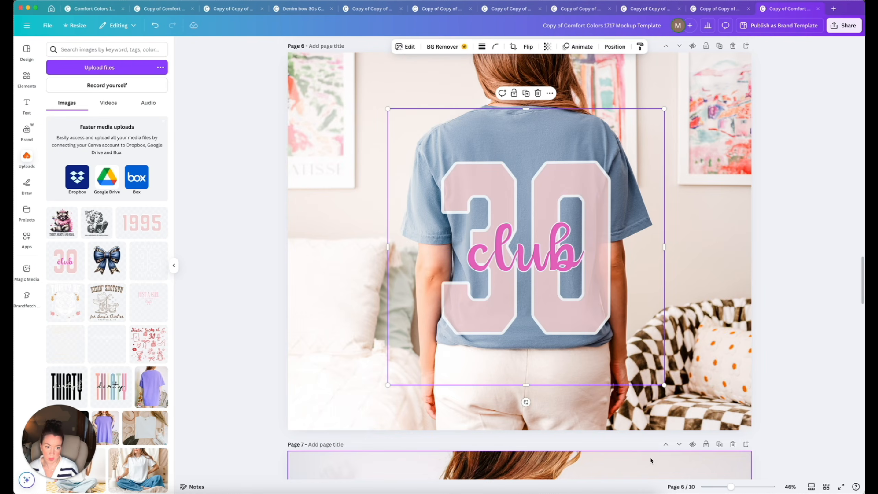
Step: Shrink page 6's 30 club graphic, center it on the blue shirt's upper back and tilt it slightly counterclockwise
left_click_drag(663, 385, 599, 318)
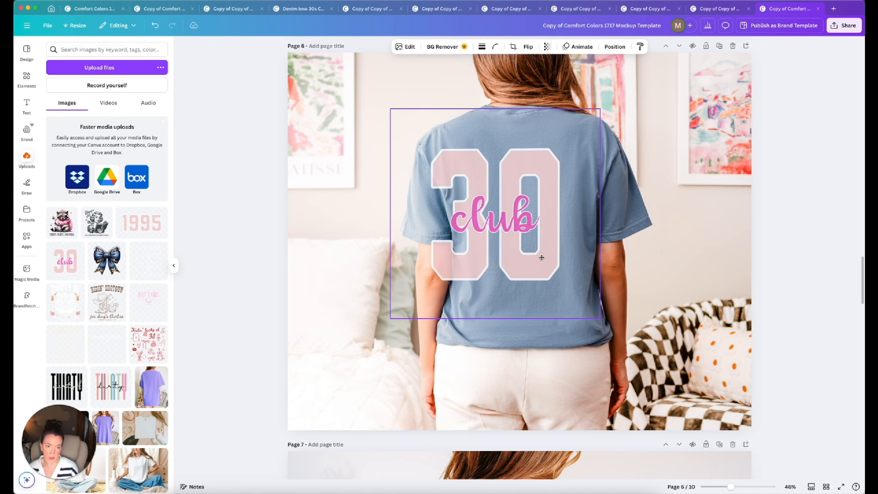
left_click_drag(539, 257, 562, 251)
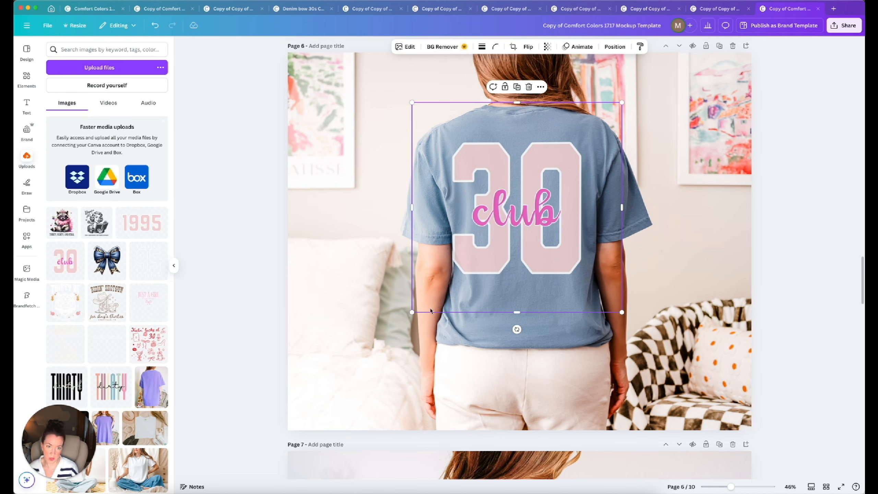
left_click_drag(412, 313, 443, 313)
left_click_drag(512, 252, 510, 251)
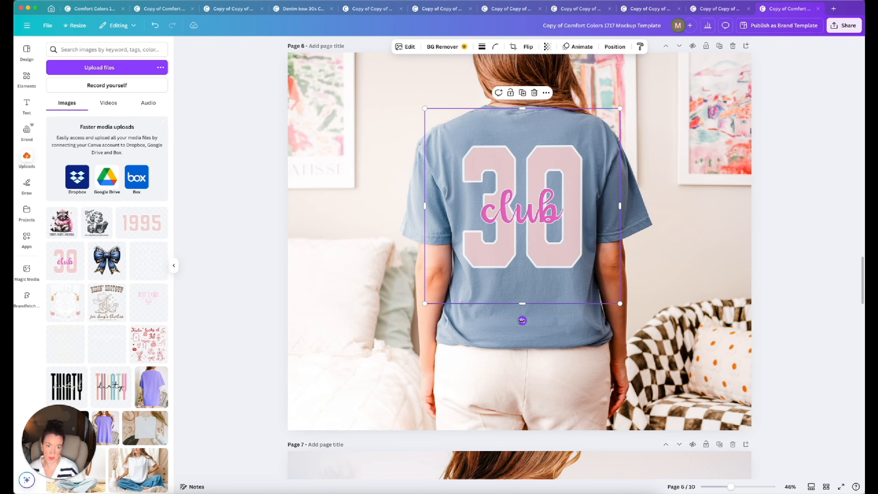
left_click_drag(522, 321, 524, 326)
left_click_drag(428, 304, 436, 299)
Step: Copy page 6's 30 club graphic onto page 7's purple shirt, enlarge it to about 1,392 by 1,392 and position it on the upper back
scroll(562, 257, "down", 1)
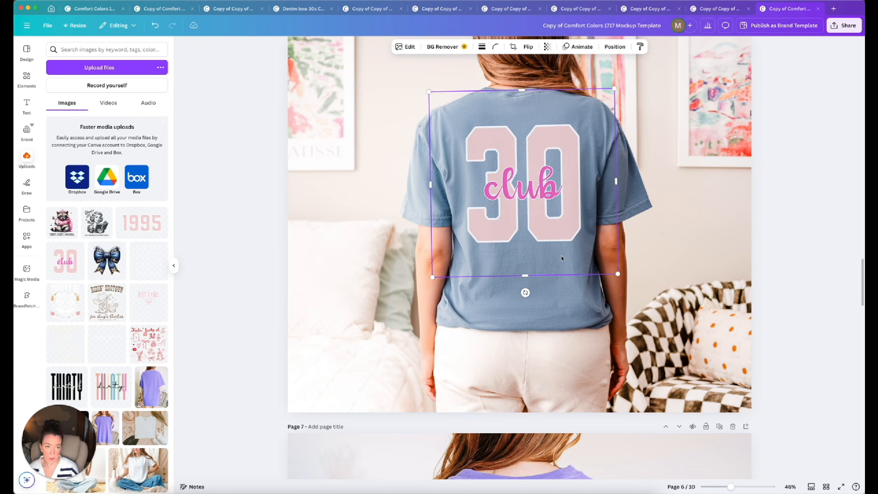
scroll(561, 258, "down", 5)
scroll(562, 257, "up", 8)
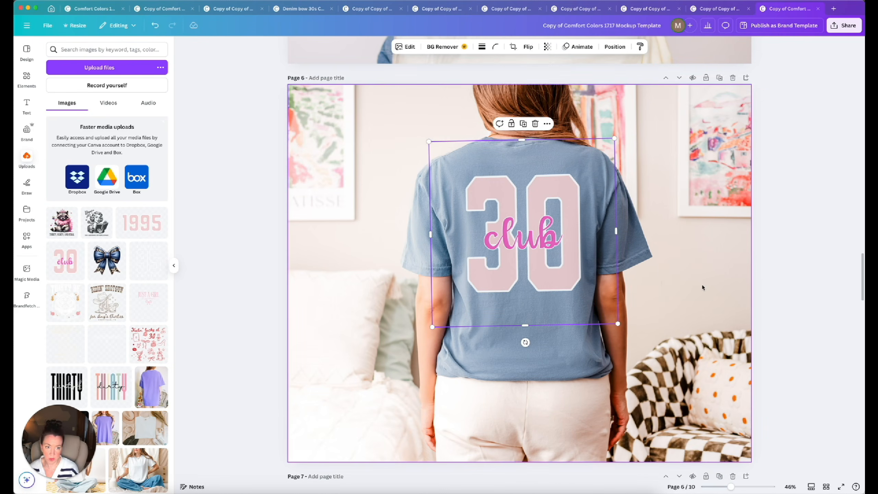
scroll(557, 277, "down", 5)
left_click(558, 276)
key("ctrl+v")
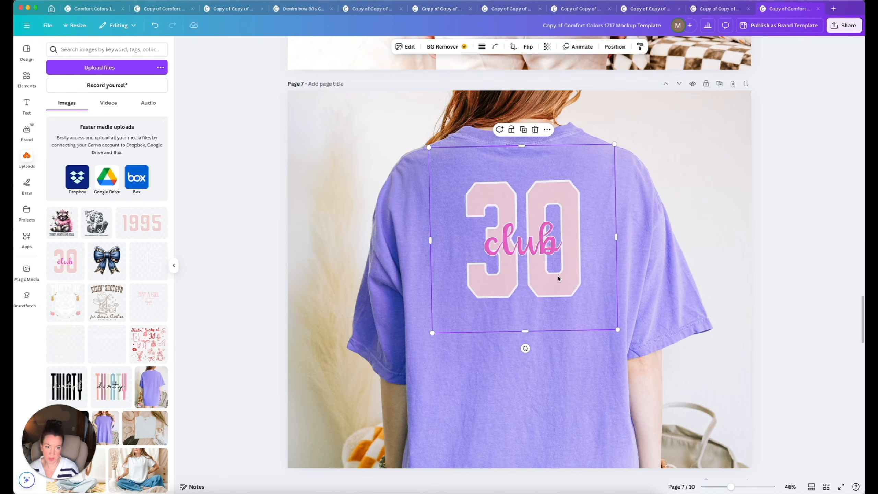
left_click_drag(558, 276, 527, 295)
left_click_drag(585, 346, 640, 403)
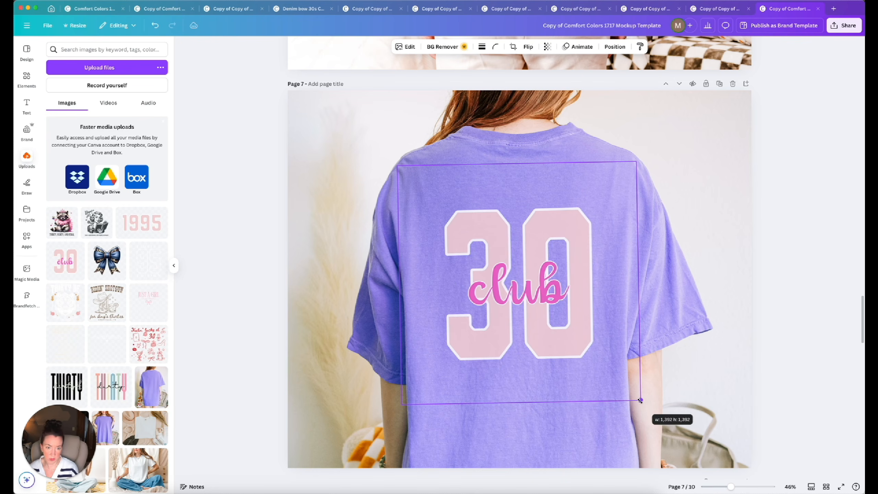
left_click_drag(550, 340, 543, 317)
Step: Copy page 5's 1995 graphic onto the chest of page 8's lilac shirt and tilt it slightly counterclockwise
scroll(543, 317, "up", 15)
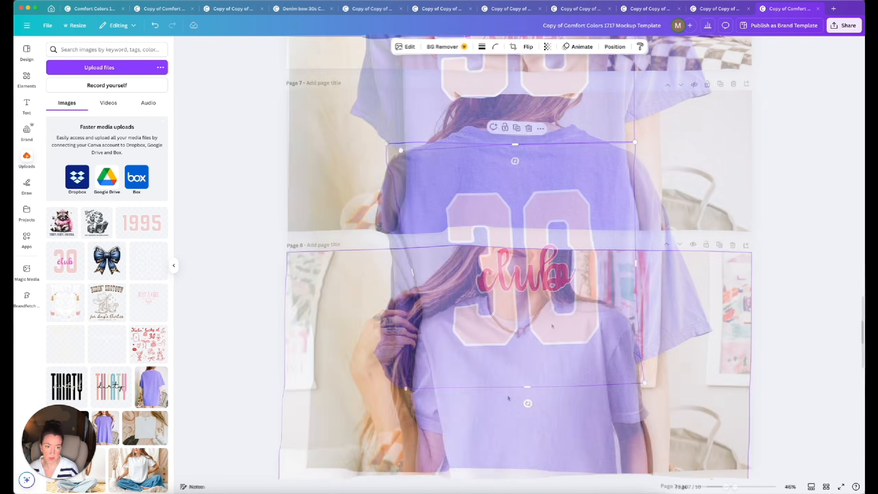
scroll(517, 402, "up", 2)
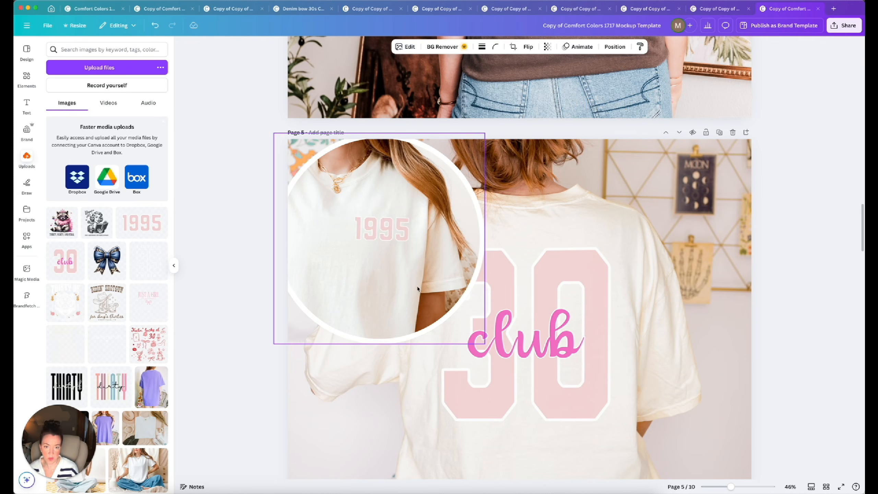
left_click(396, 230)
scroll(395, 228, "down", 20)
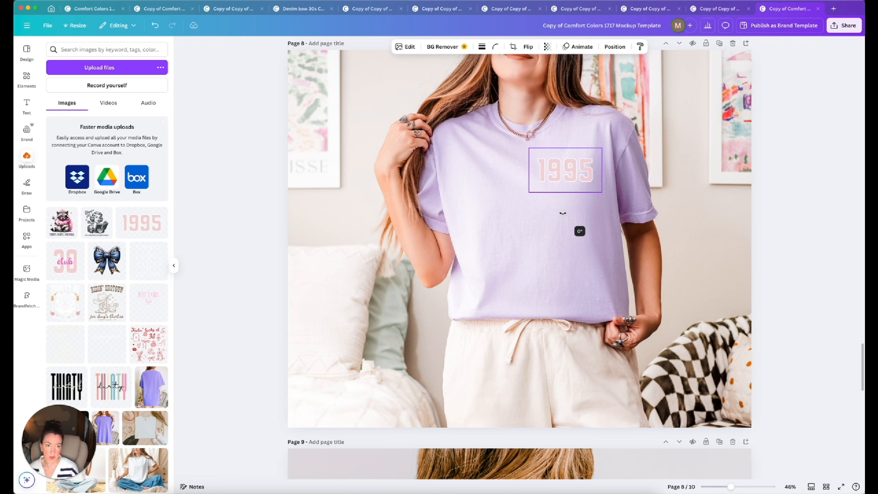
left_click_drag(563, 213, 562, 216)
left_click_drag(565, 170, 567, 174)
Step: Copy page 7's 30 club graphic onto page 9's green shirt and position it on the upper back
scroll(566, 174, "down", 5)
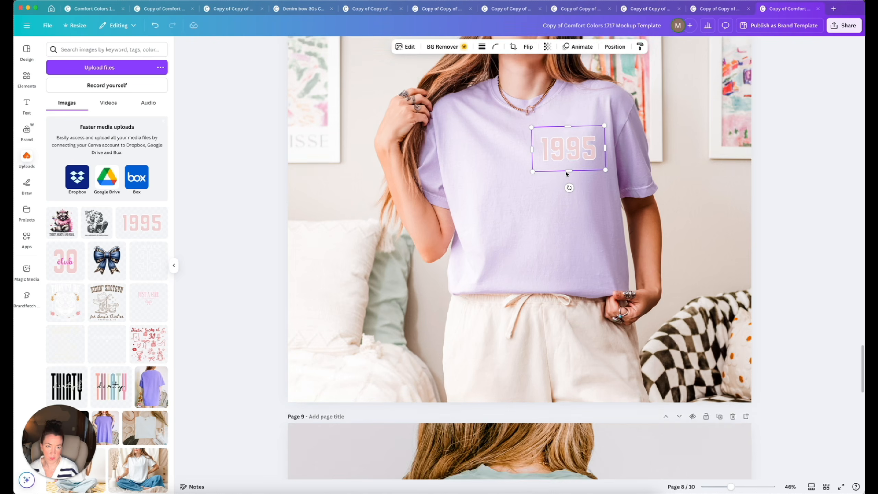
scroll(566, 174, "up", 10)
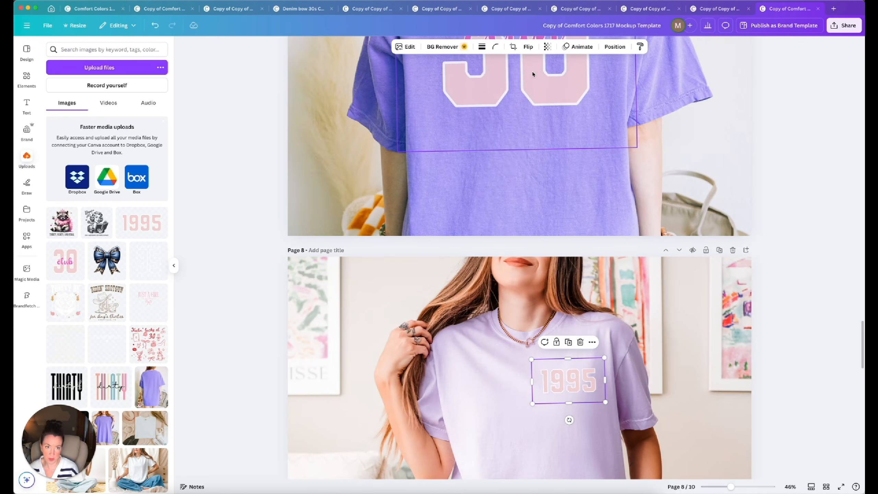
scroll(565, 172, "down", 10)
left_click(543, 275)
left_click_drag(551, 270, 554, 280)
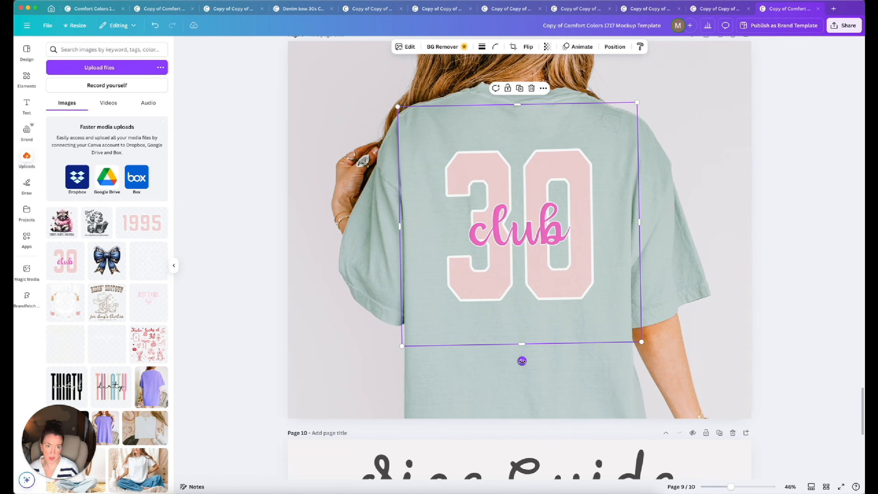
Step: Straighten page 9's 30 club graphic, move it slightly higher on the green shirt's back and enlarge it a little
left_click_drag(522, 361, 519, 361)
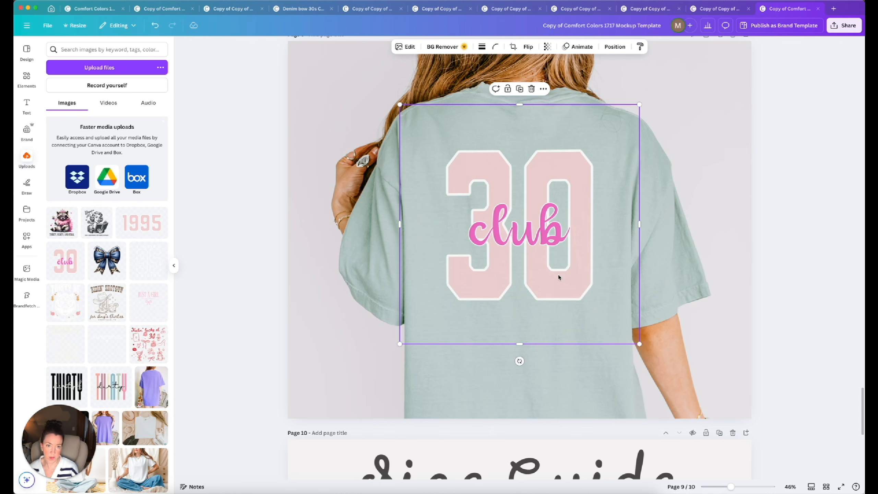
mouse_move(559, 275)
left_mouse_down()
mouse_move(558, 263)
mouse_move(557, 274)
left_mouse_up()
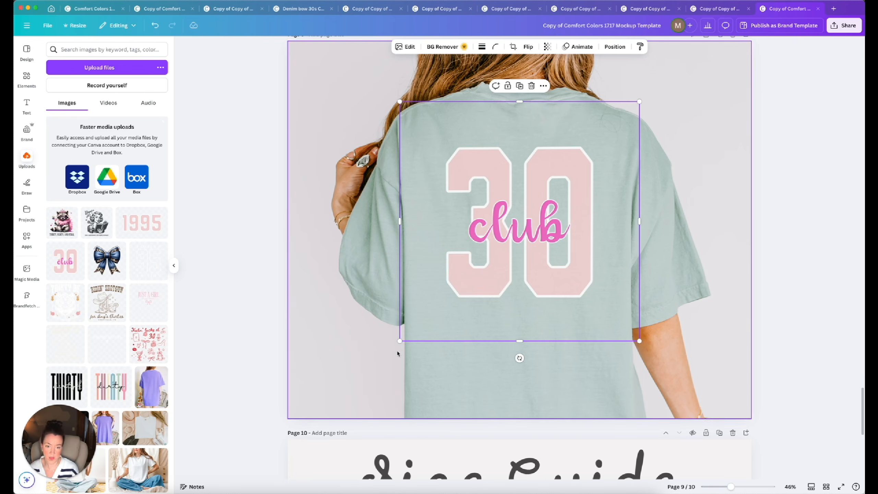
left_click_drag(399, 340, 397, 344)
left_click(698, 328)
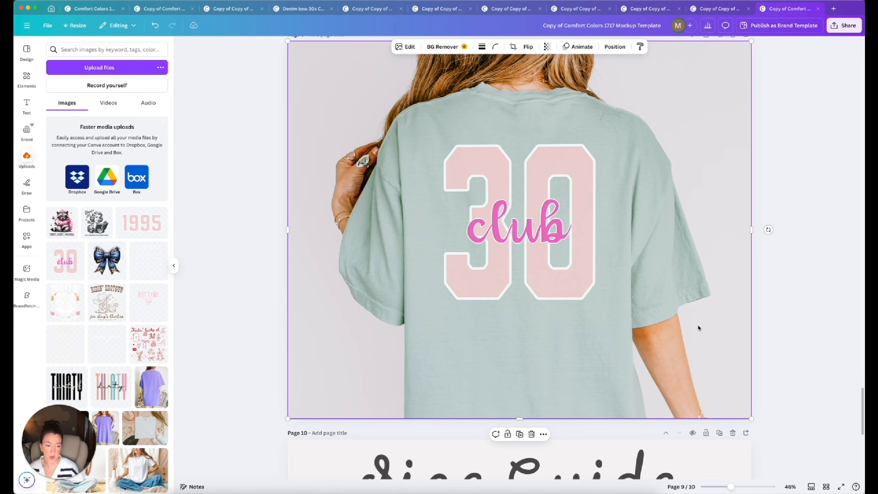
Step: Return to page 1 and rename the design as club 30 CC
left_click(826, 487)
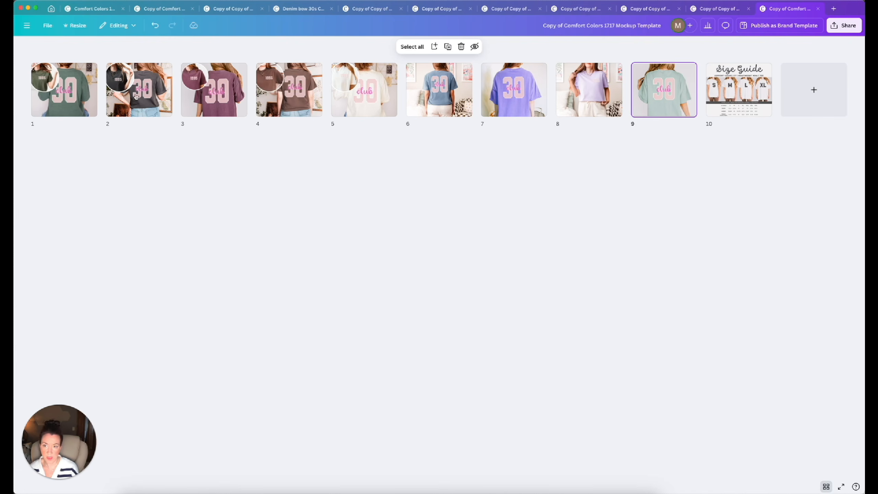
double_click(59, 100)
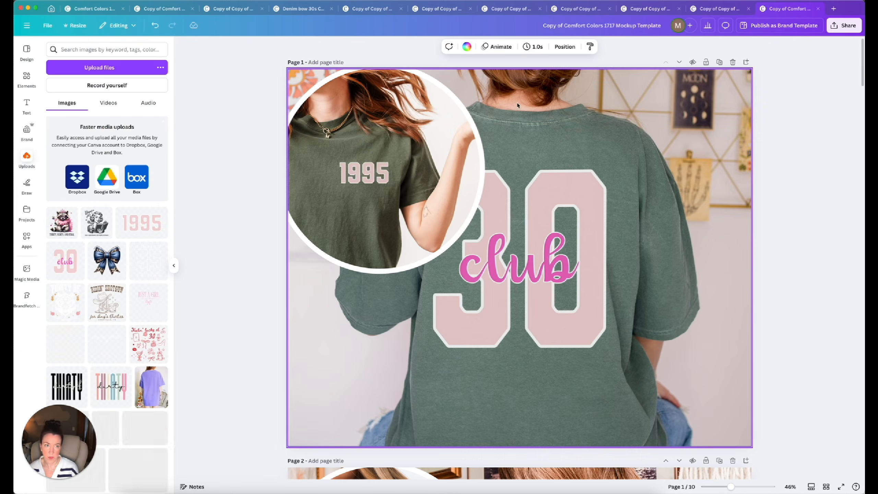
left_click(602, 25)
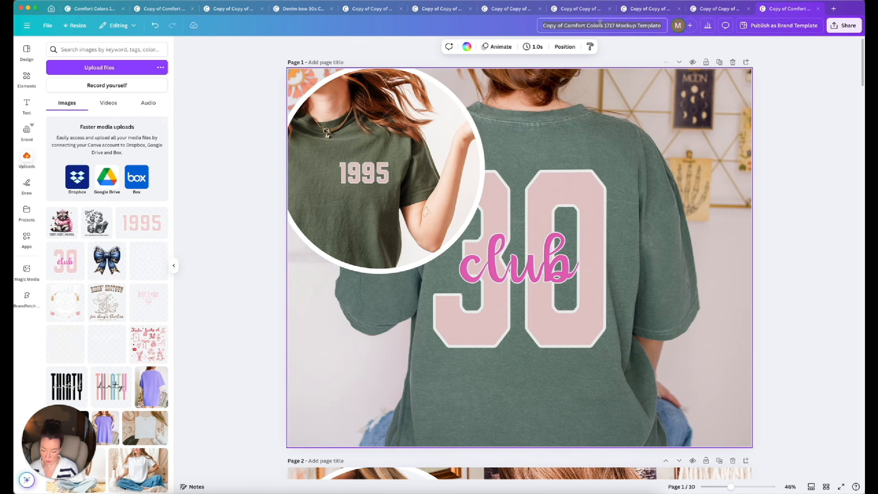
type("club 30 CC")
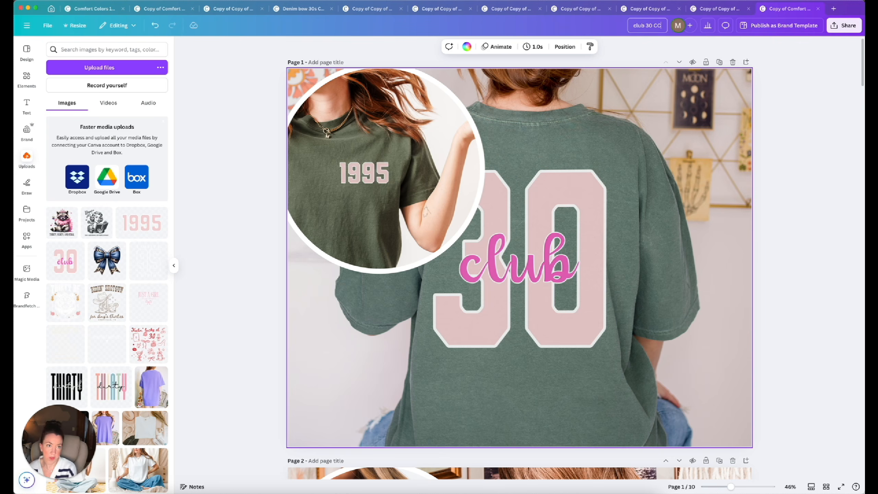
Step: Download the design as JPG, save club 30 CC.zip in the Downloads folder and unzip it
left_click(844, 25)
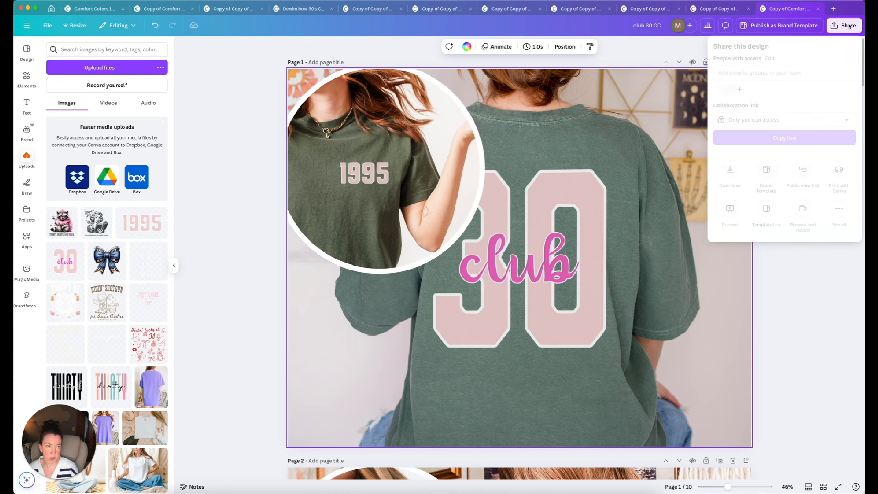
left_click(730, 168)
left_click(751, 82)
left_click(754, 105)
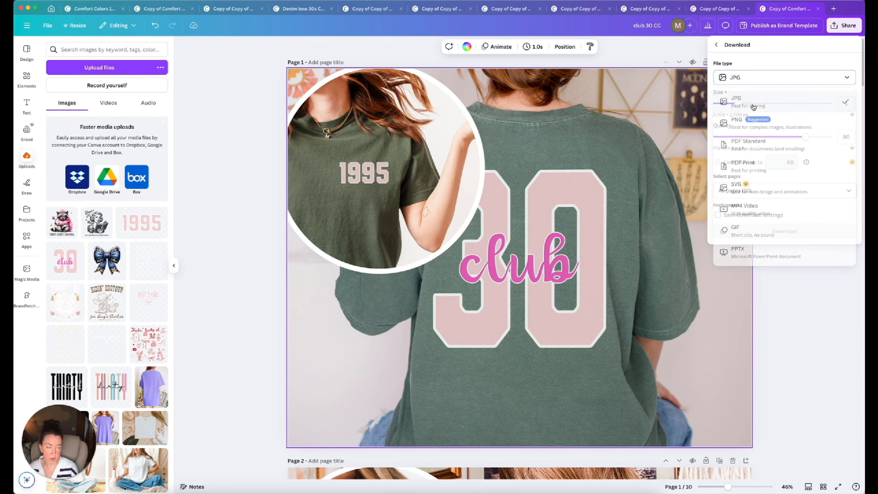
left_click(787, 230)
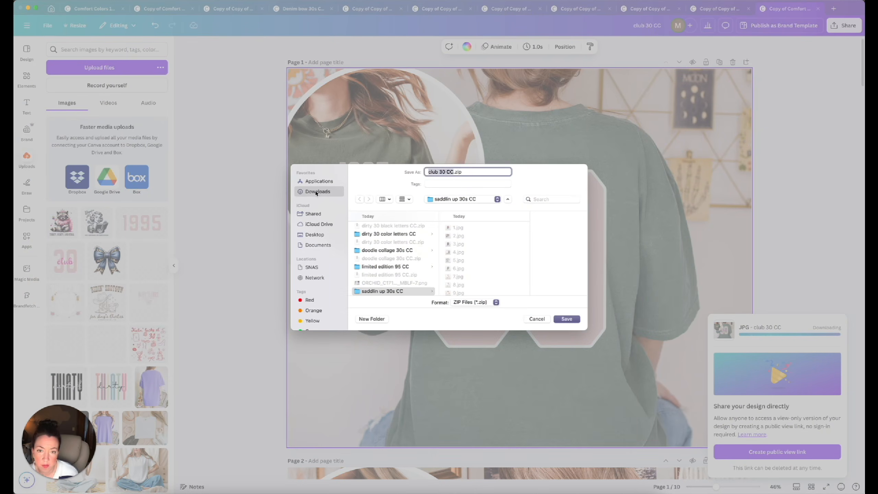
left_click(316, 192)
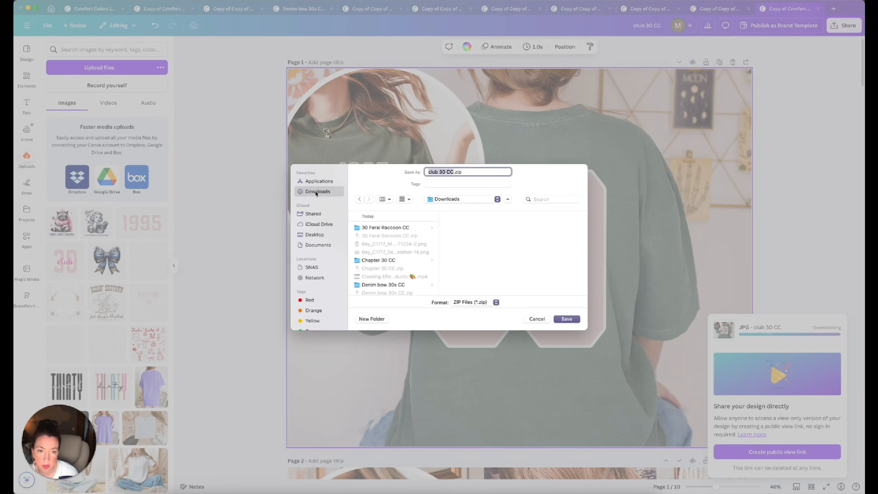
left_click(567, 319)
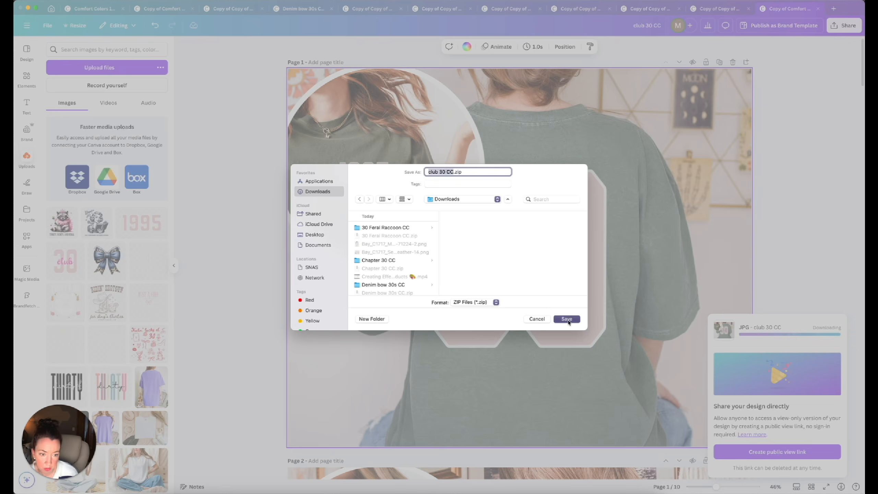
left_click(621, 491)
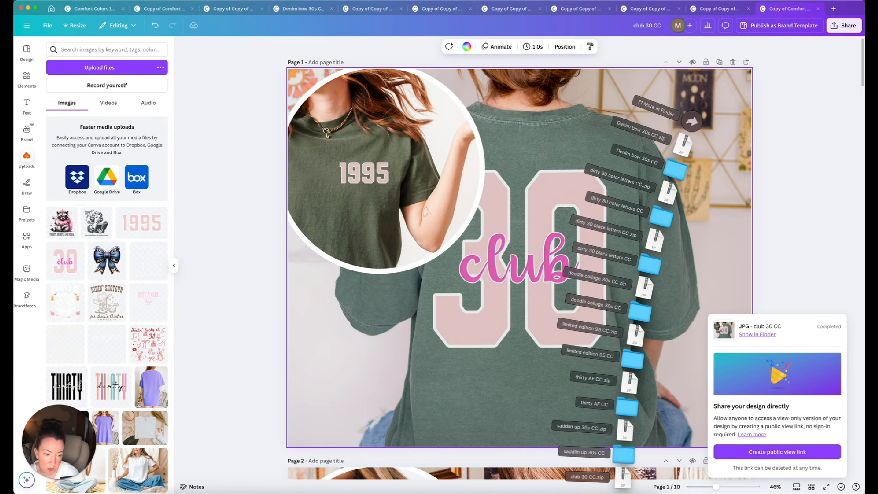
left_click(623, 476)
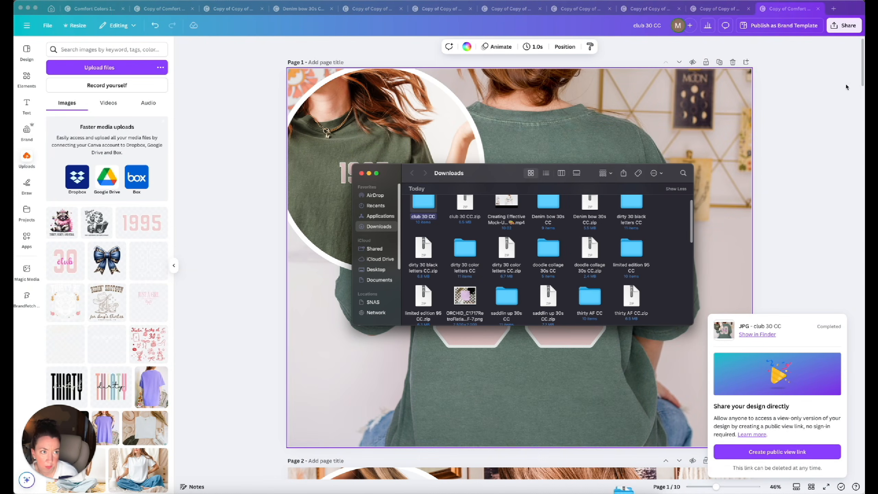
Step: Download the design as an MP4 video and save club 30 CC.mp4 in the club 30 CC folder in Downloads
left_click(855, 23)
left_click(844, 26)
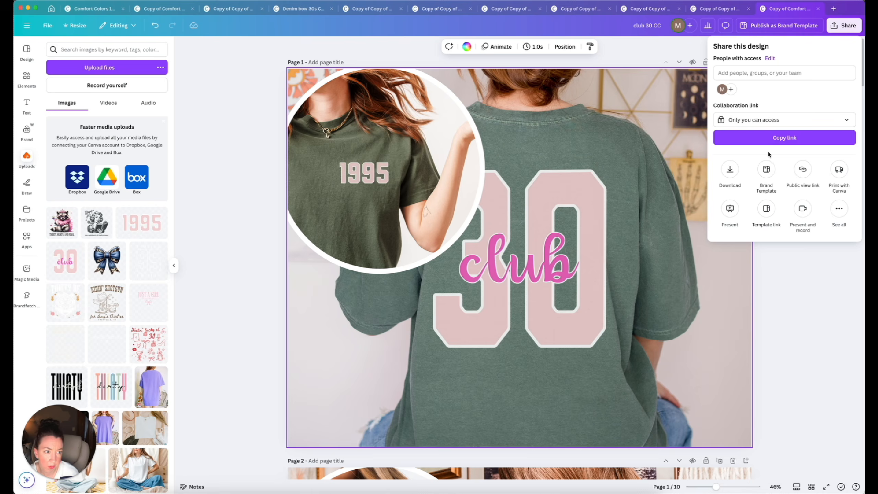
left_click(730, 169)
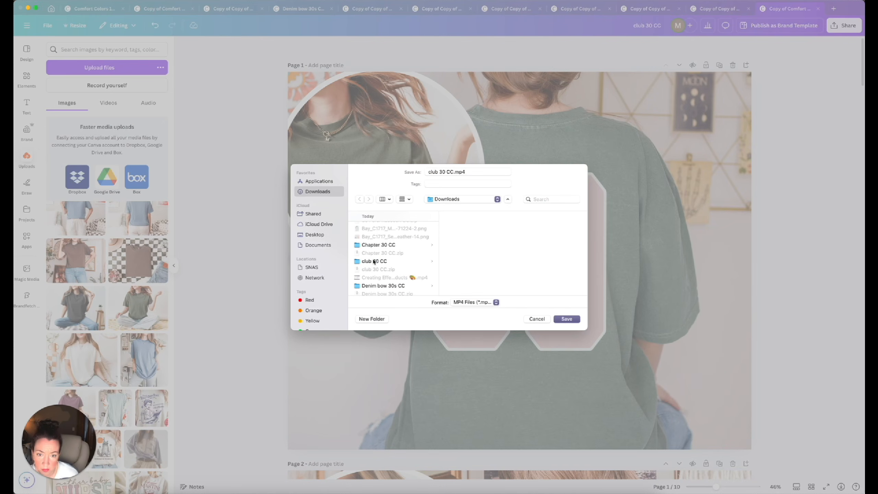
left_click(375, 262)
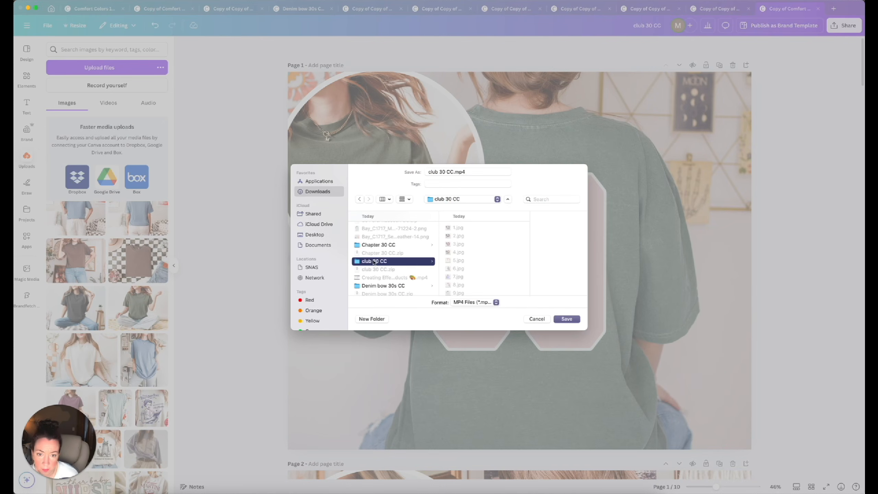
scroll(480, 235, "down", 1)
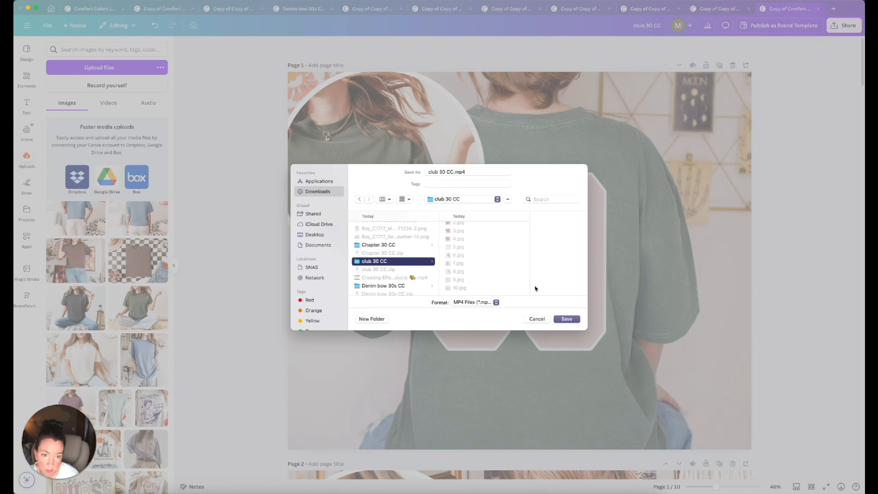
left_click(572, 319)
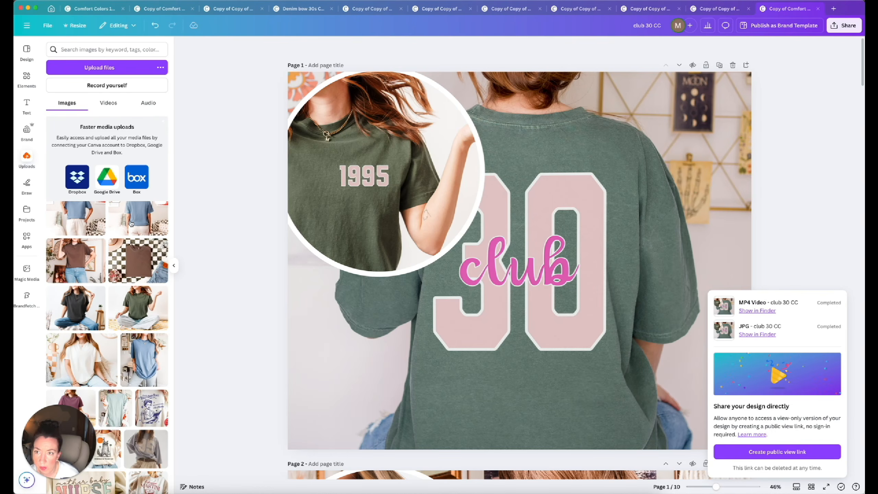
Step: Return to the original Comfort Colors 1717 Mockup Template and make a new copy of it
scroll(62, 356, "up", 10)
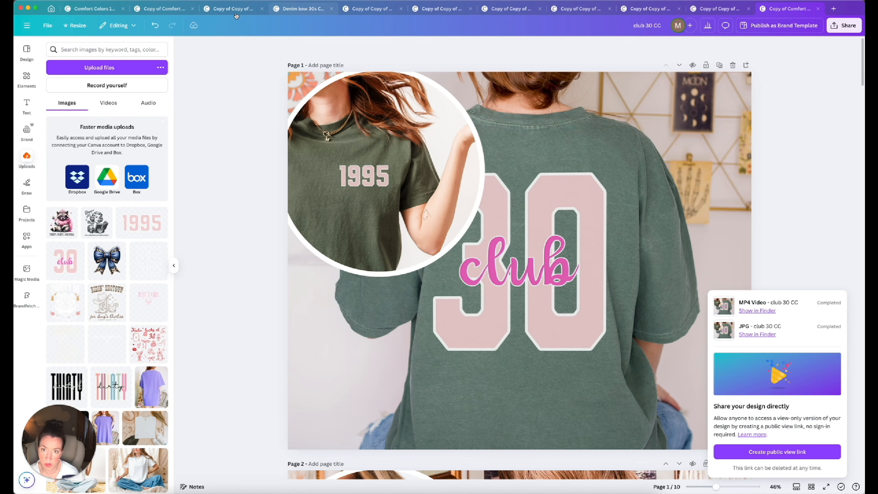
left_click(99, 9)
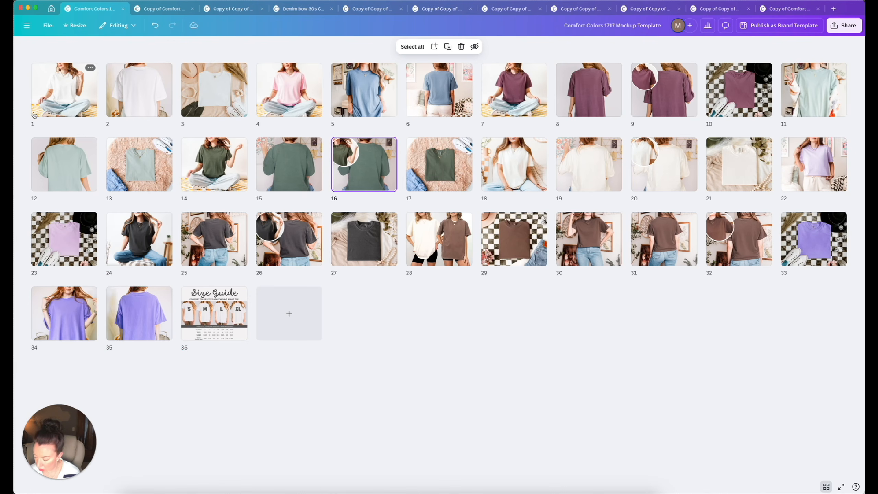
left_click(46, 30)
mouse_move(73, 130)
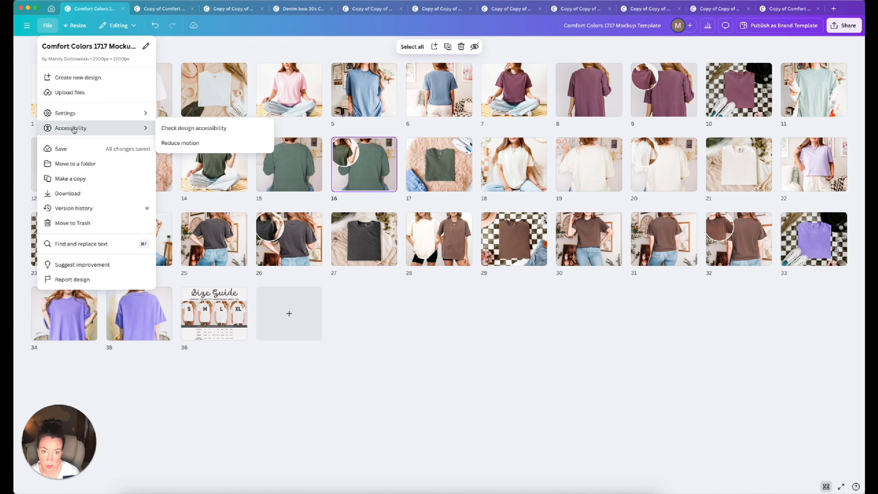
left_click(74, 179)
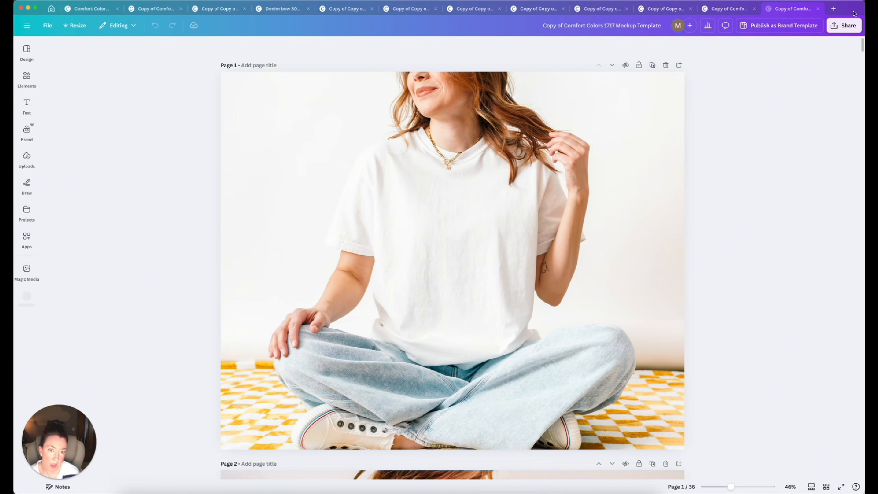
Step: In the new copy's page overview, delete the worn white front and back, worn pink and blue back-view mockup pages
left_click(826, 487)
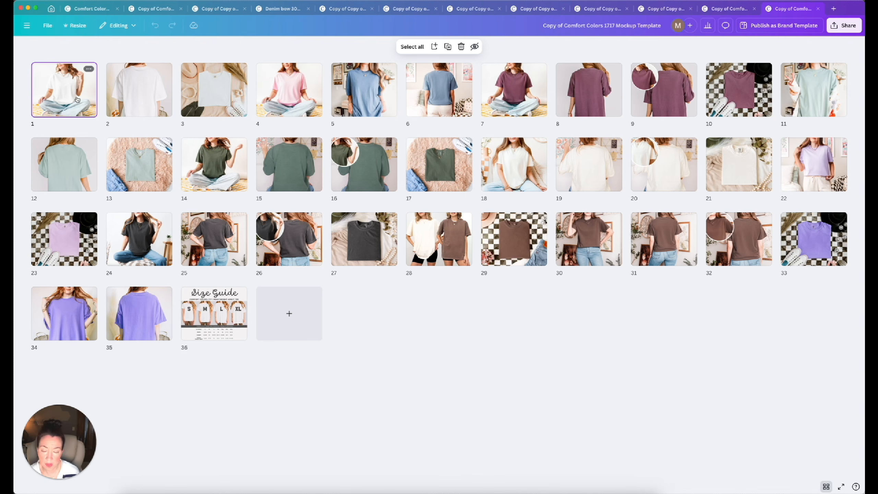
key("Delete")
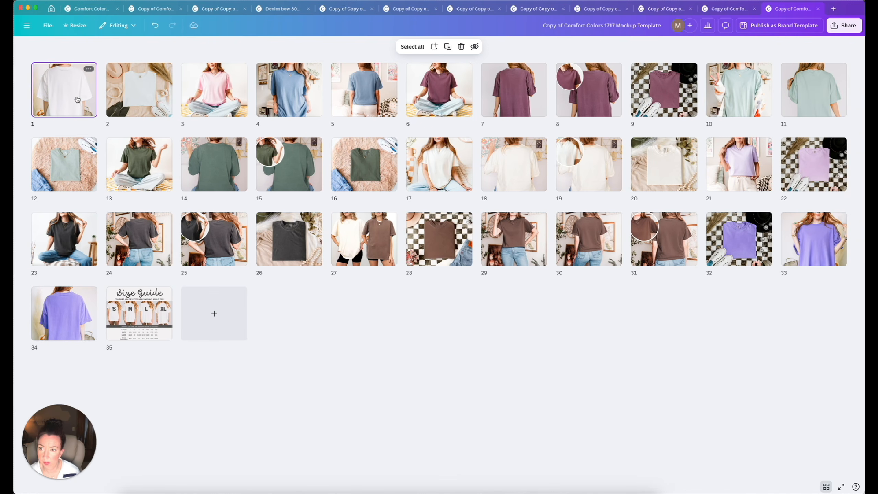
key("Delete")
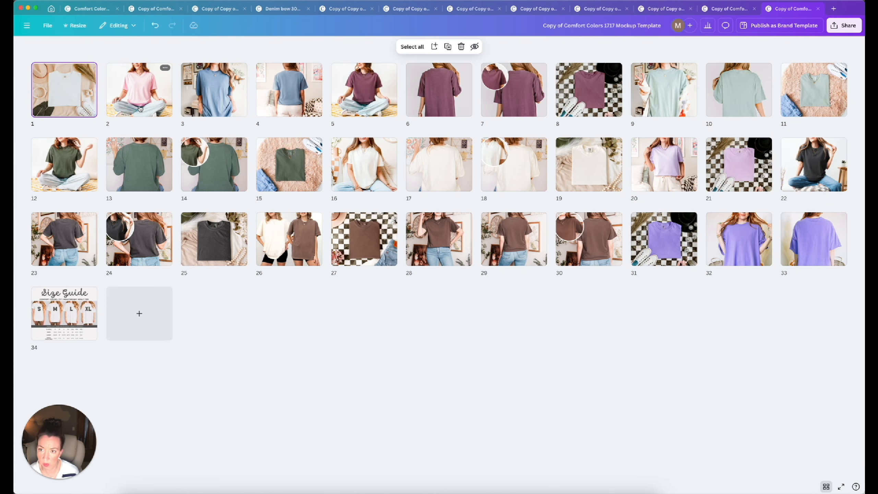
left_click(140, 109)
key("Delete")
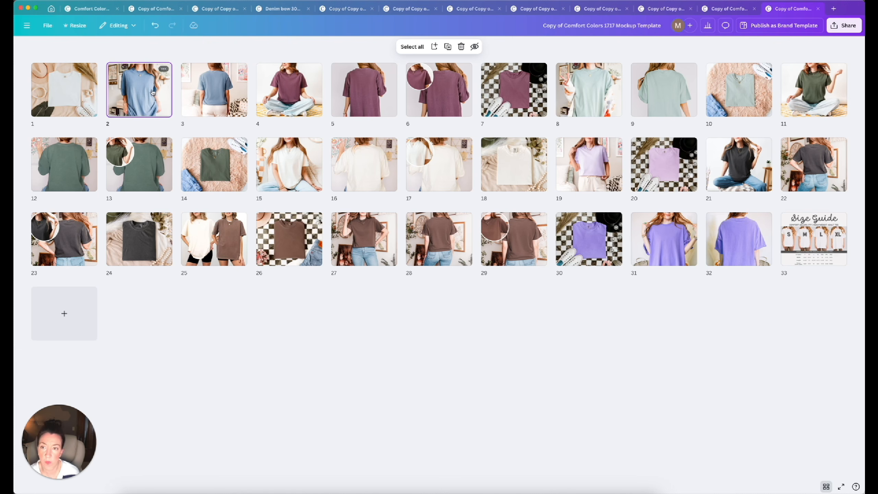
left_click(219, 103)
key("Delete")
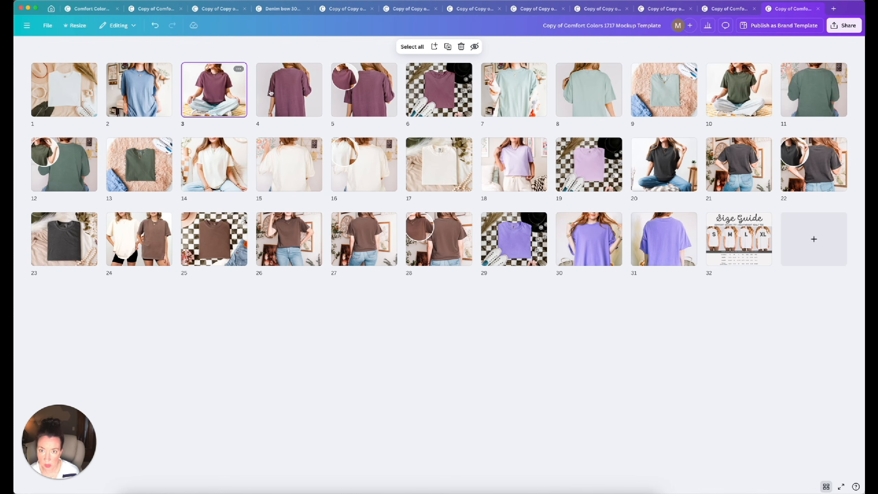
Step: Delete the three worn maroon shirt pages and the worn light green front and back pages, keeping the folded-shirt pages
key("Delete")
key("Delete")
key("Delete")
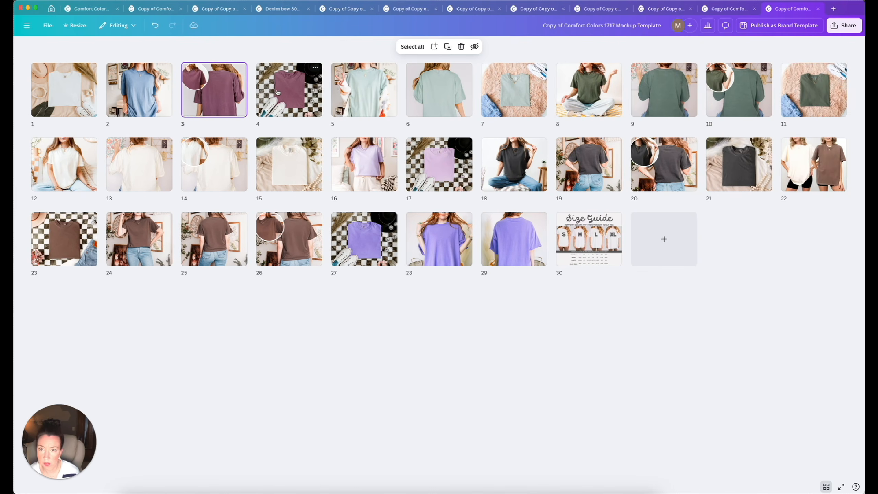
left_click(302, 96)
key("Delete")
key("Delete")
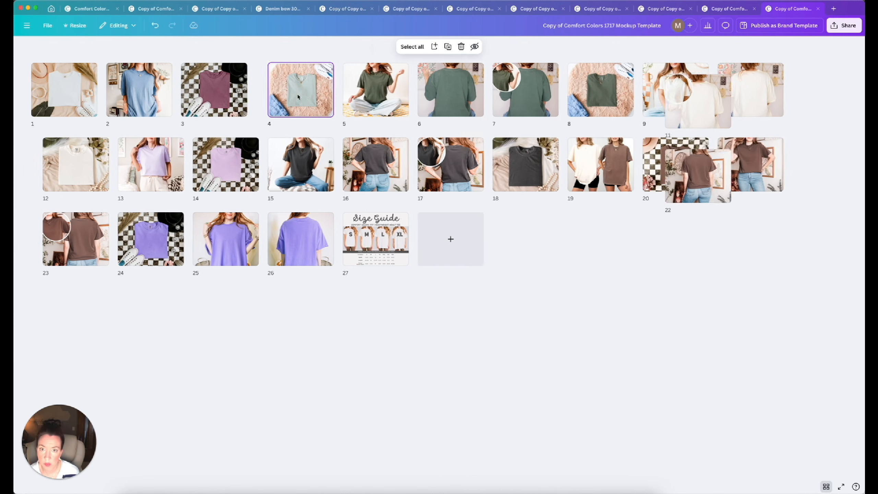
Step: Delete the three worn dark green shirt pages: the seated front view, the back view and the back view with circular inset
left_click(356, 97)
key("Delete")
key("Delete")
key("Delete")
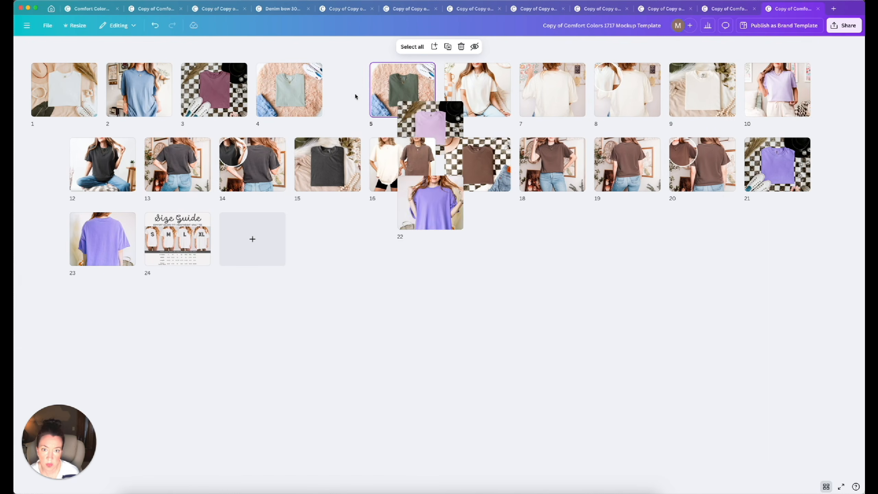
Step: Delete the worn ivory, lilac and charcoal shirt pages and the two-person mockup page, keeping the folded-shirt pages
left_click(436, 102)
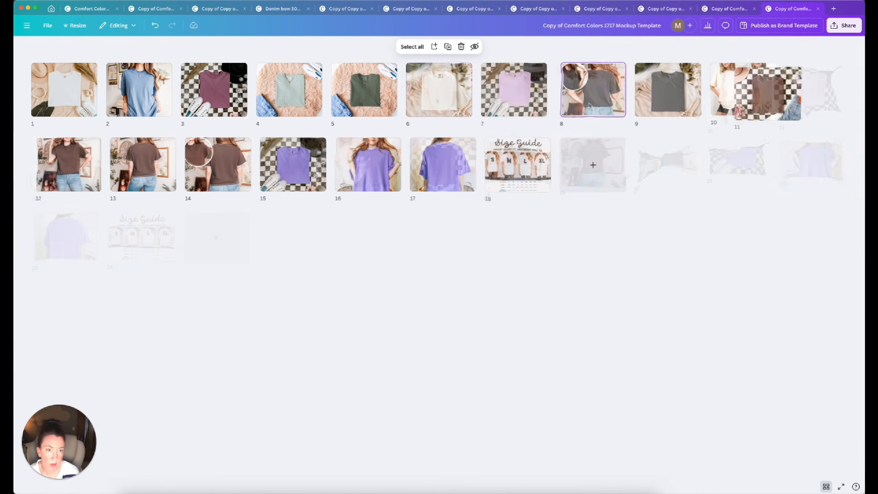
key("Delete")
left_click(641, 109)
key("Delete")
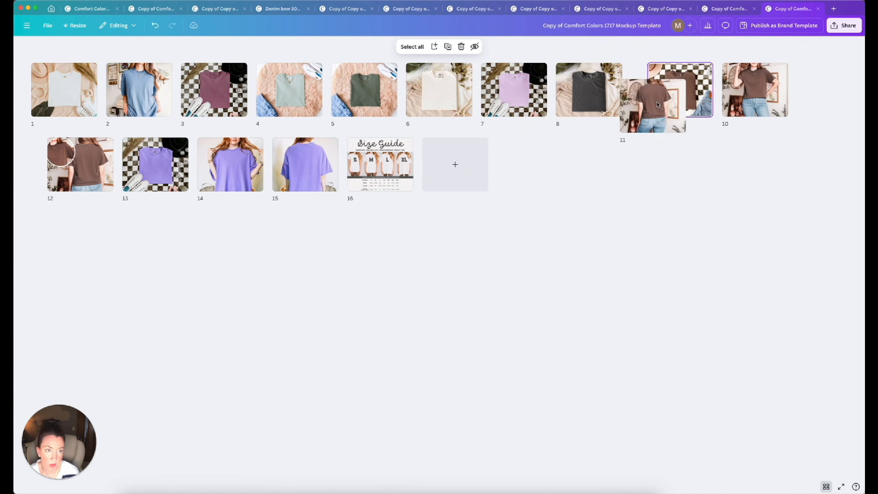
Step: Delete the three worn brown shirt pages and the worn purple front and back pages, keeping the Size Guide page
left_click(735, 108)
key("Delete")
key("Delete")
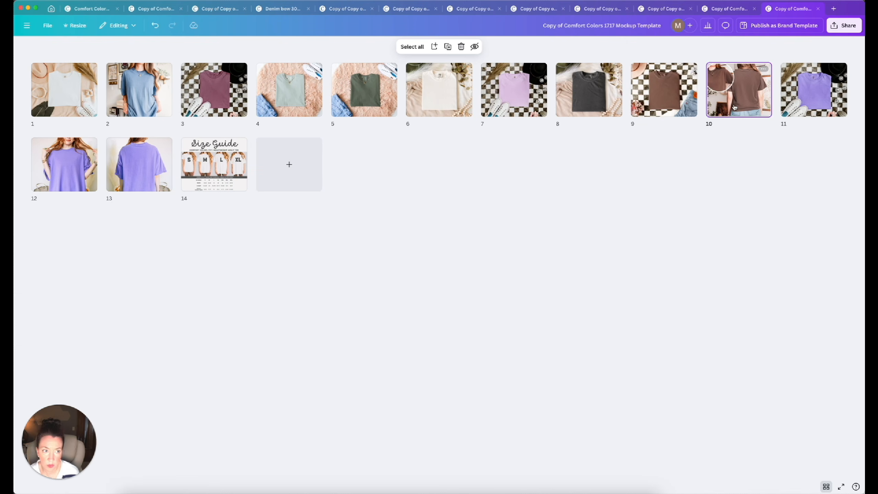
key("Delete")
key("Delete")
key("Delete")
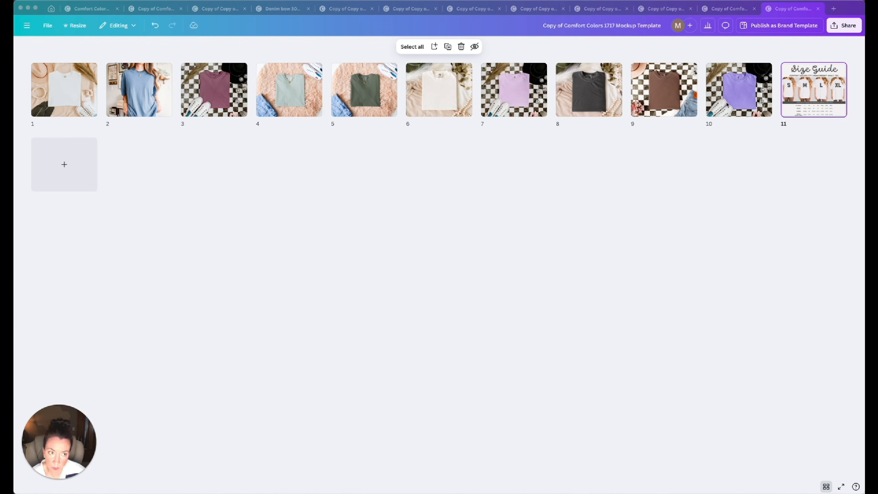
Step: Delete the folded lilac shirt page and open the folded white shirt page for editing
left_click(506, 92)
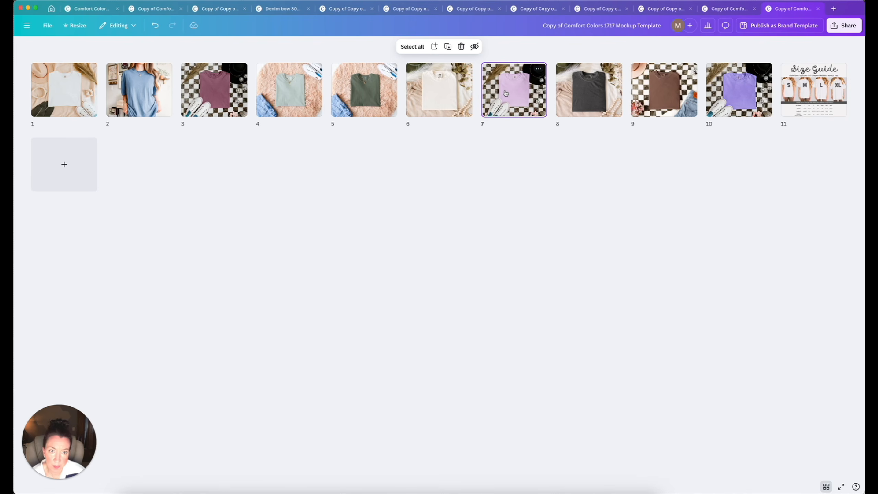
key("Delete")
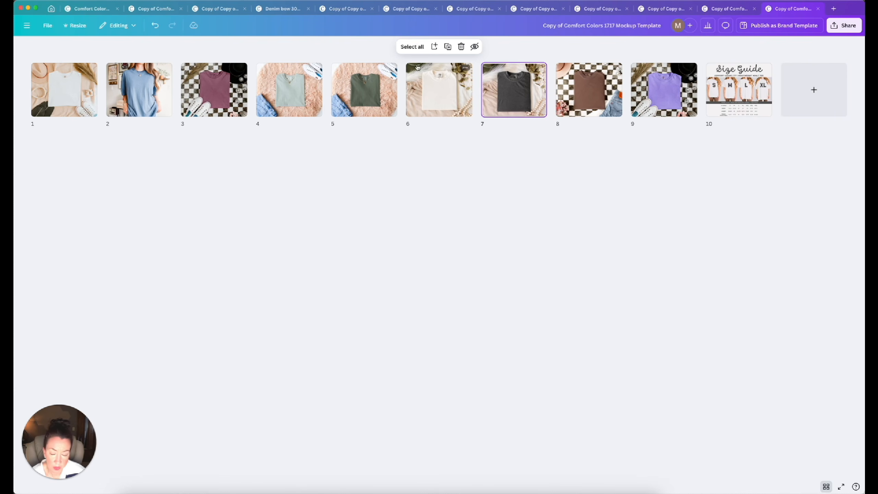
mouse_move(107, 102)
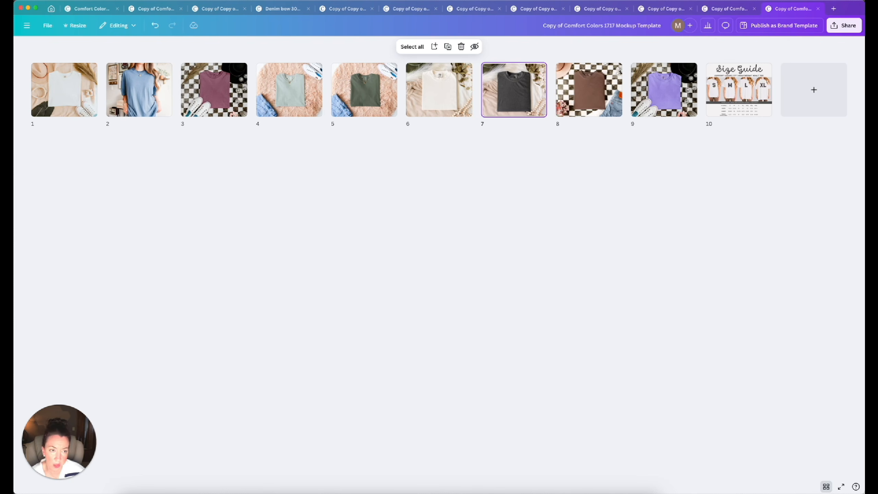
double_click(64, 99)
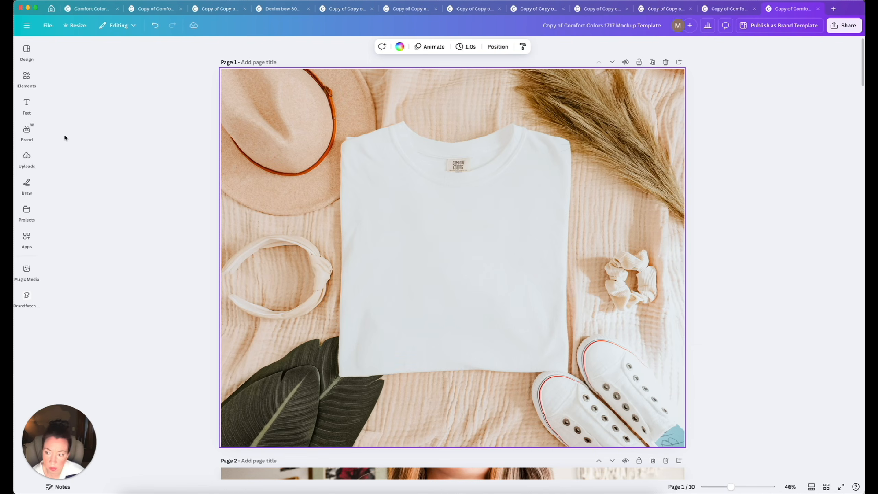
Step: Place the uploaded "Just a Girl (in my thirties)" design on the folded white shirt, scaled down and centered below the collar
left_click(25, 157)
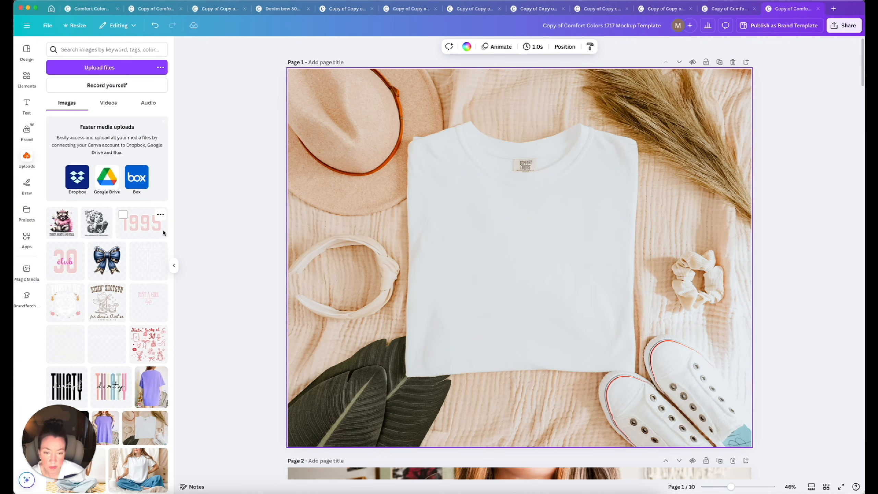
left_click(150, 314)
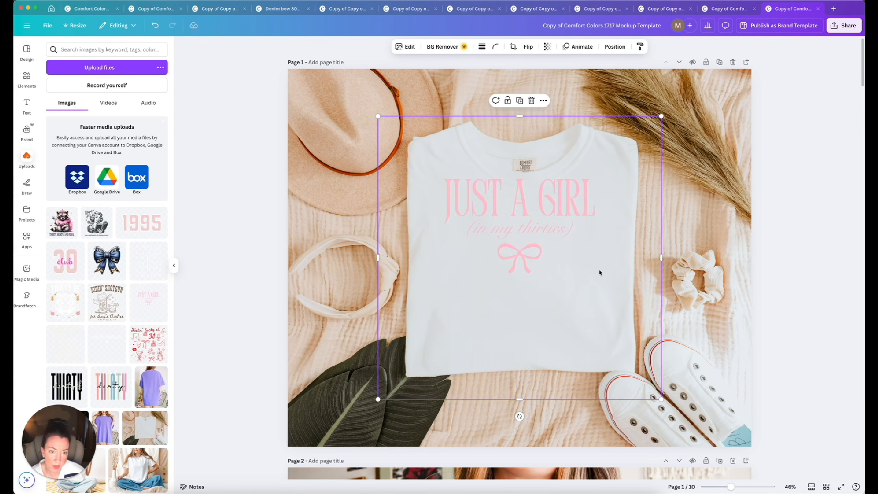
left_click_drag(545, 202, 546, 272)
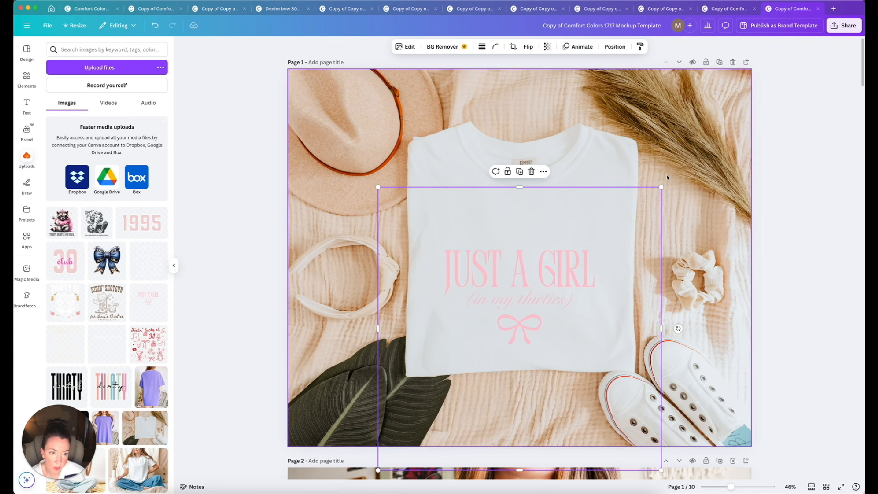
left_click_drag(661, 187, 598, 250)
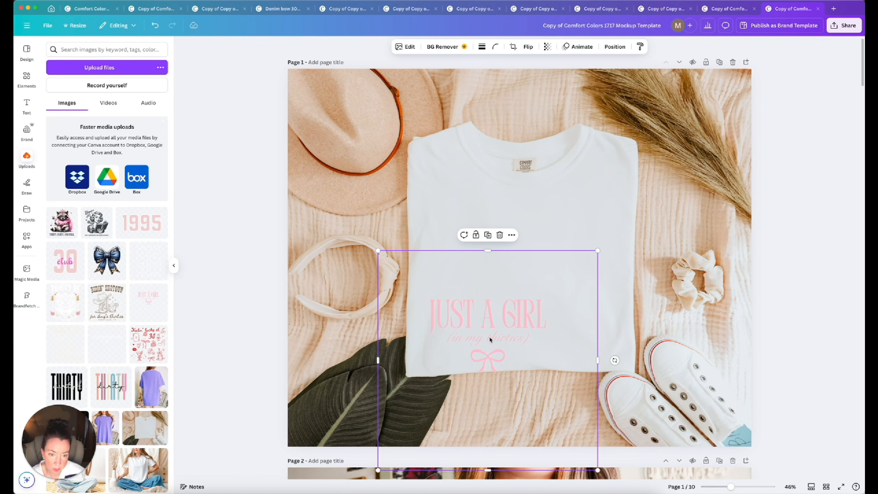
left_click_drag(477, 348, 507, 311)
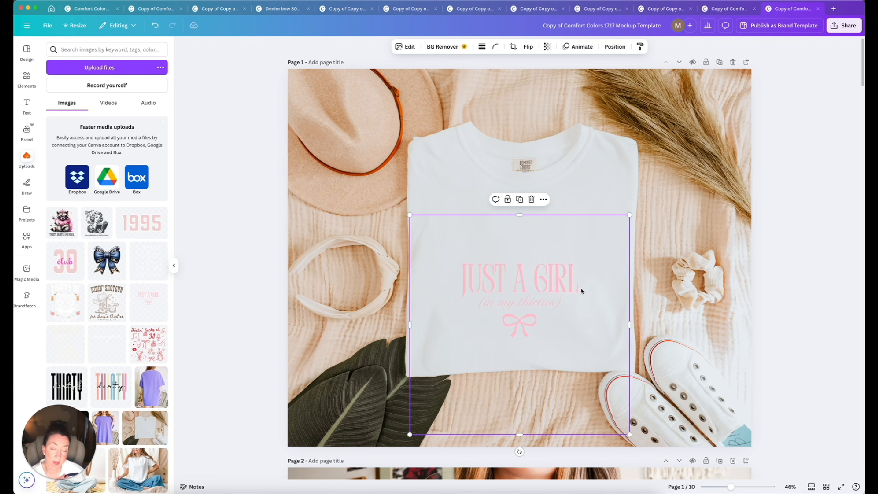
left_click_drag(529, 303, 531, 313)
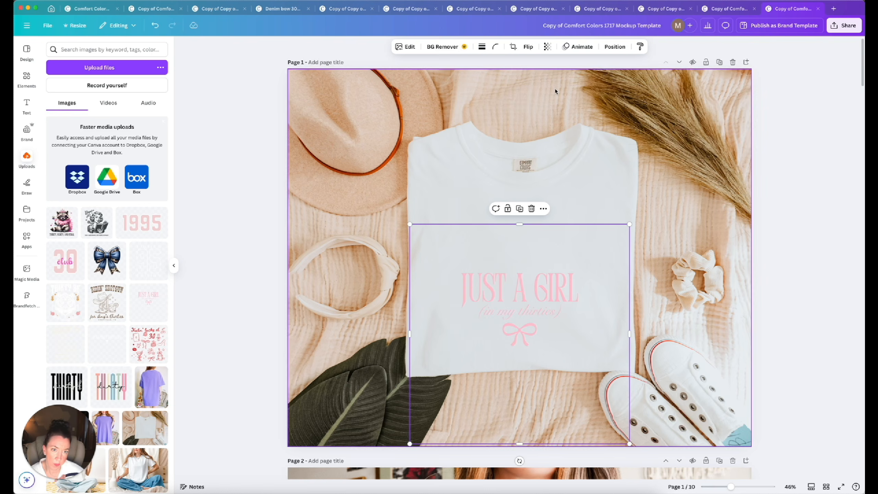
Step: Set the transparency of the design on the white shirt to 85
left_click(548, 47)
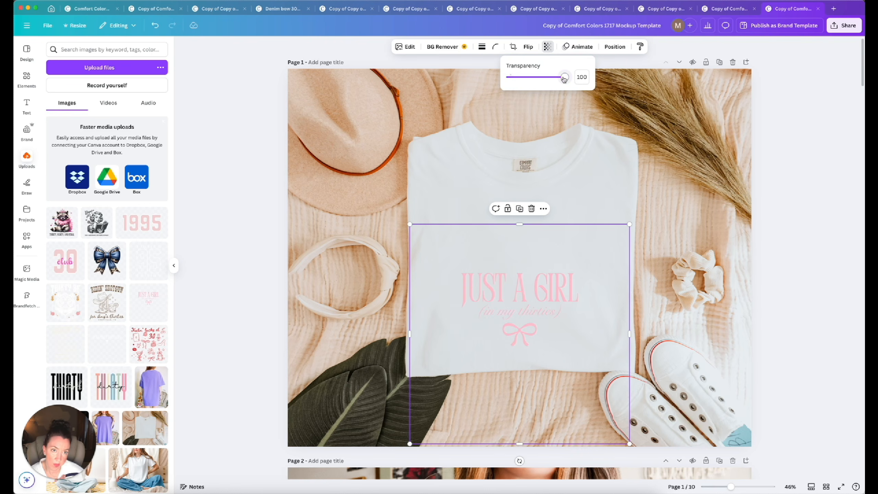
left_click_drag(564, 77, 562, 77)
left_click(582, 76)
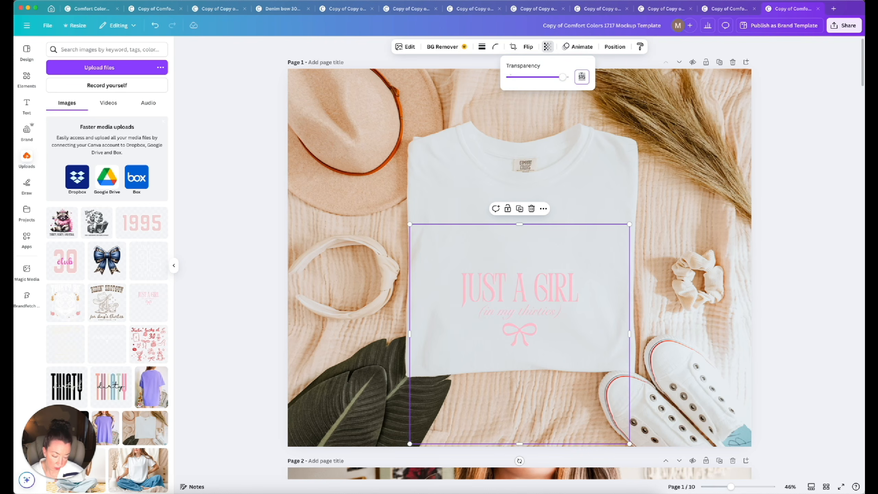
type("85")
key("Return")
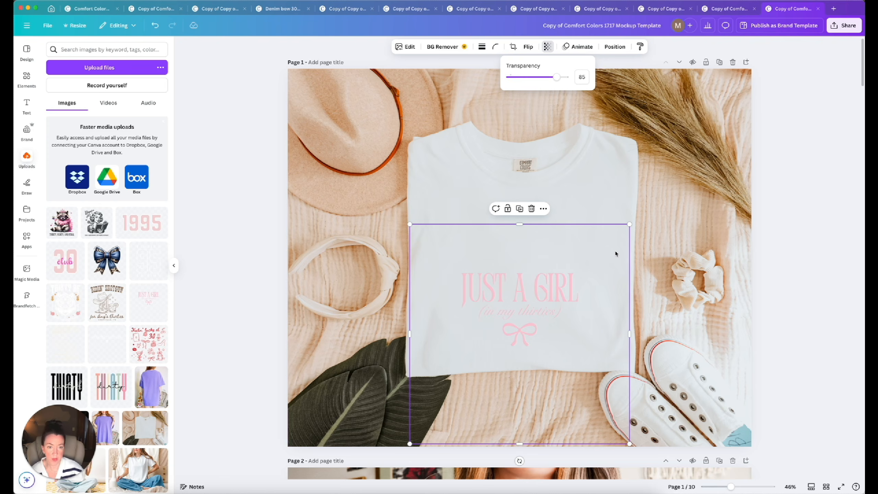
left_click(666, 299)
Step: Copy the "Just a Girl" design onto the worn blue shirt, slightly smaller and centered on the chest, and onto the folded maroon shirt
left_click(509, 302)
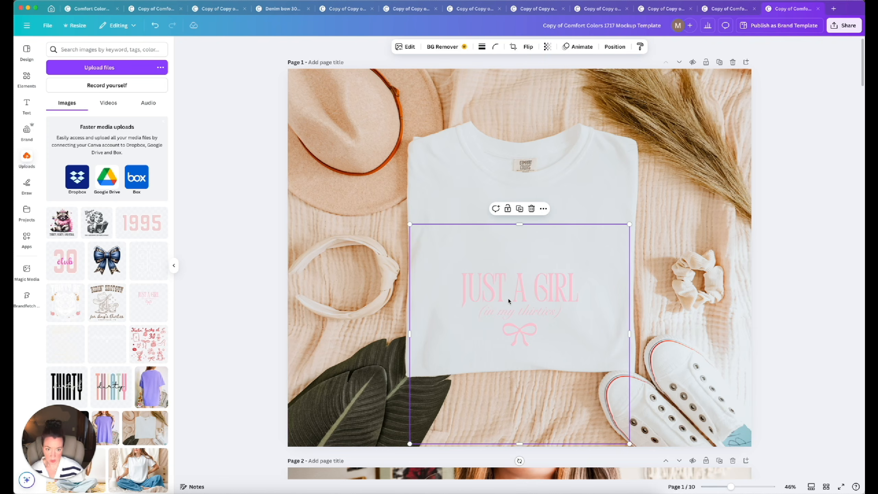
scroll(509, 300, "down", 10)
left_click(511, 298)
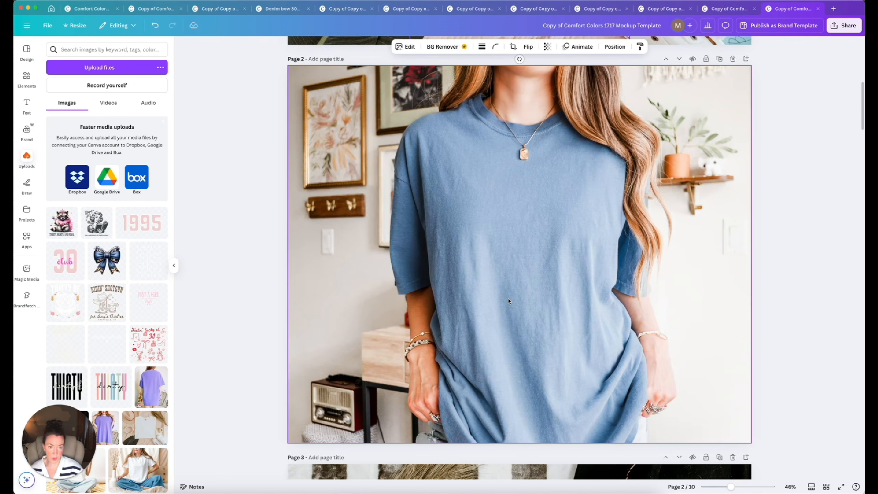
key("ctrl+v")
left_click_drag(513, 294, 518, 211)
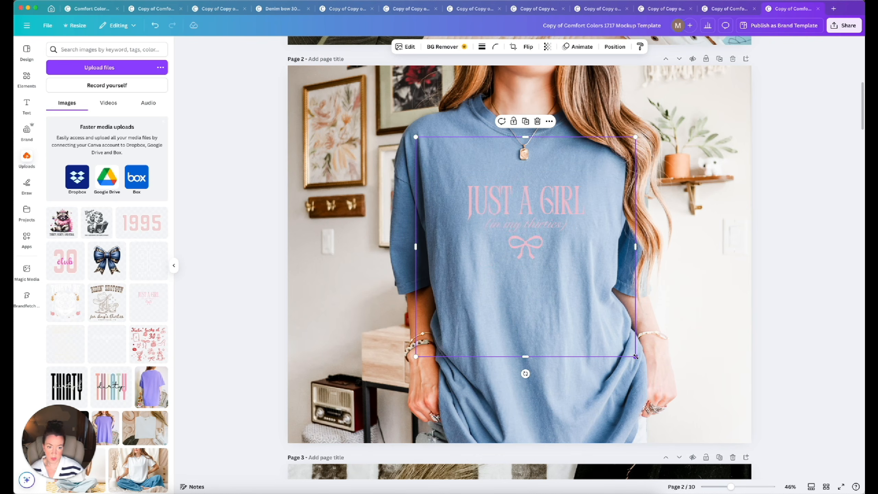
left_click_drag(635, 356, 611, 331)
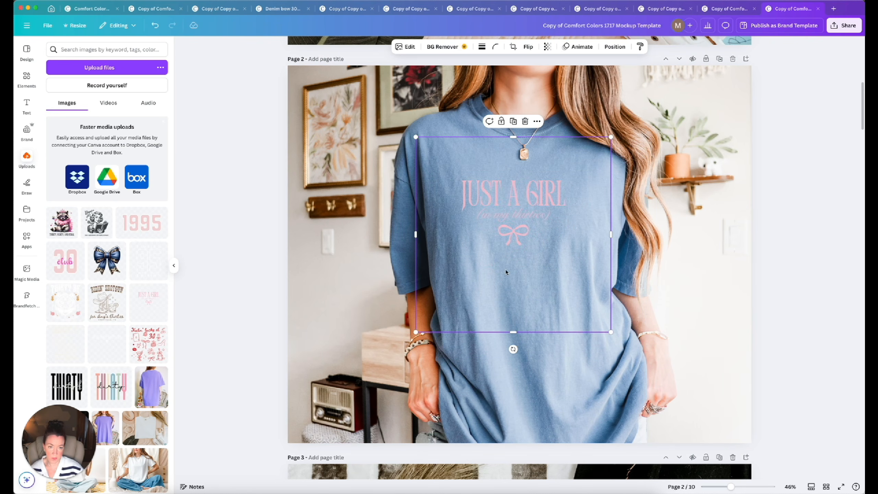
mouse_move(506, 272)
left_mouse_down()
mouse_move(506, 190)
mouse_move(513, 193)
mouse_move(511, 272)
left_mouse_up()
scroll(512, 273, "down", 10)
left_click(513, 278)
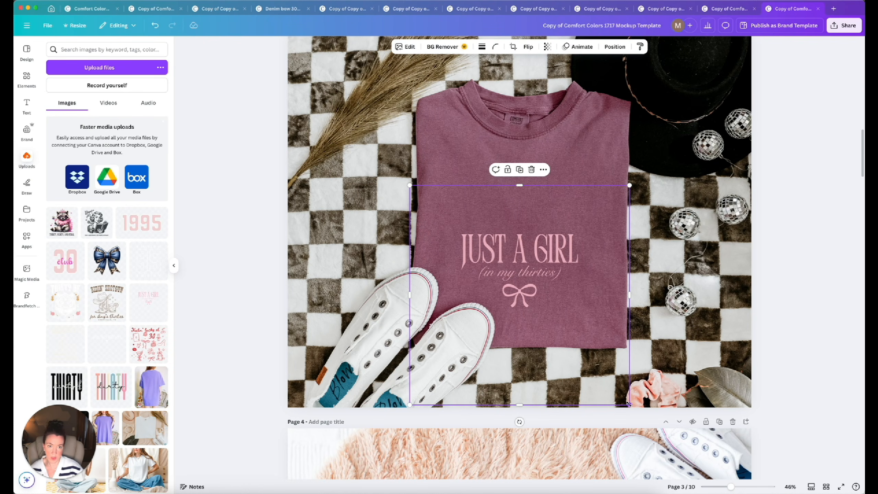
Step: Try the "Just a Girl" design on the folded light green shirt, shifted slightly to center it
scroll(629, 404, "down", 10)
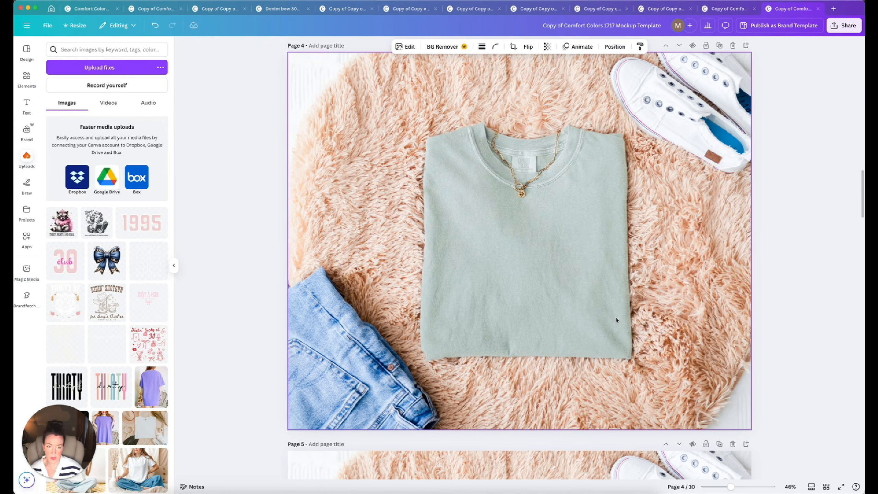
left_click(617, 320)
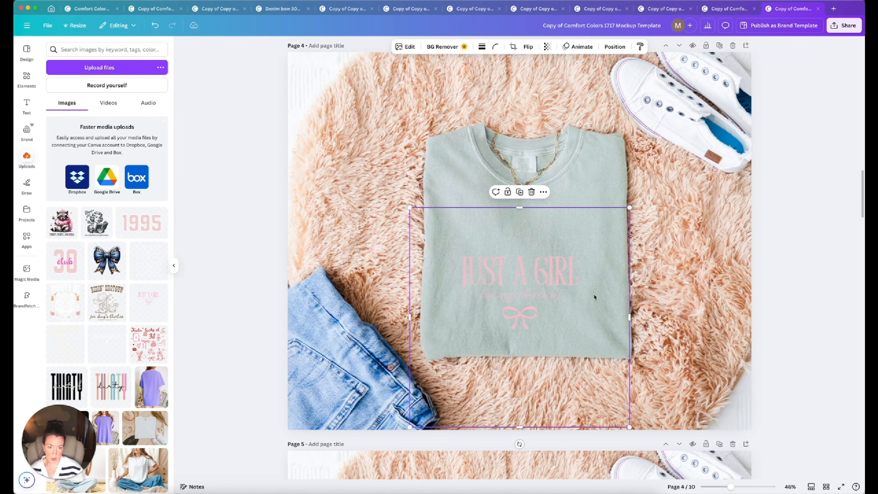
left_click_drag(595, 297, 600, 299)
scroll(600, 299, "up", 3)
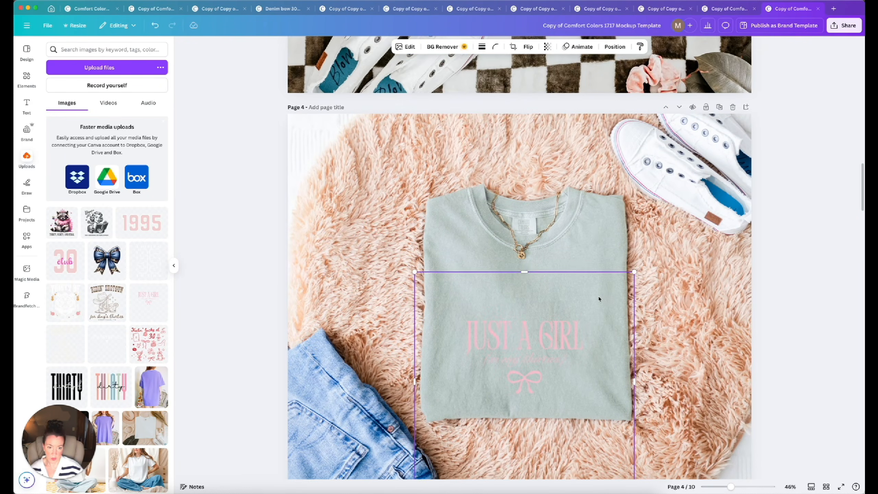
scroll(599, 299, "down", 3)
scroll(573, 267, "up", 1)
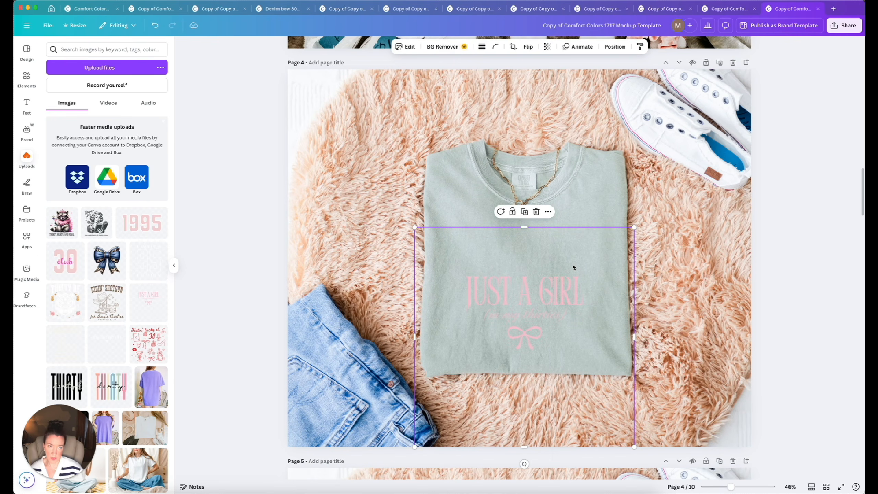
Step: Delete the folded light green shirt page and paste the design onto the folded dark green shirt, slightly reduced and centered
left_click(733, 63)
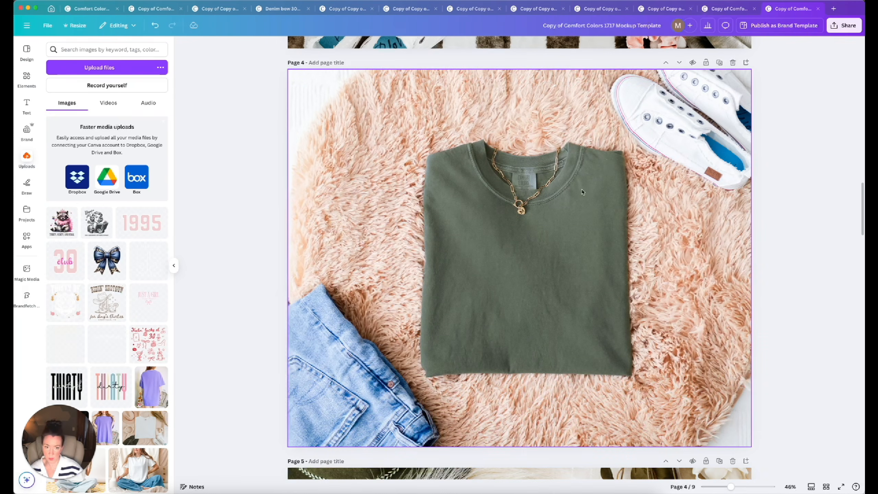
key("ctrl+v")
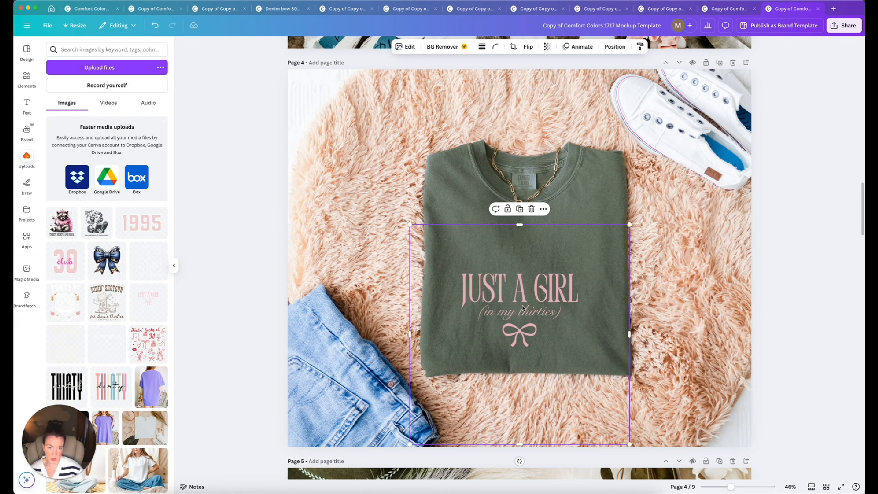
left_click_drag(523, 306, 529, 305)
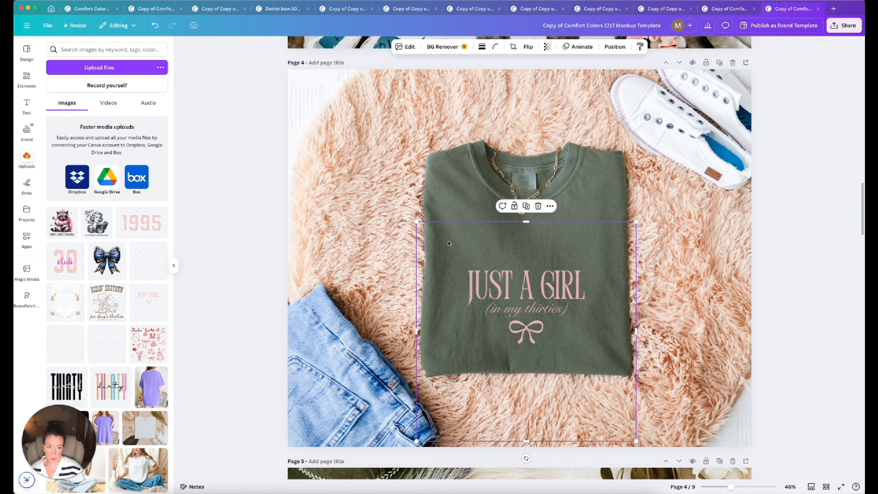
left_click_drag(416, 221, 421, 226)
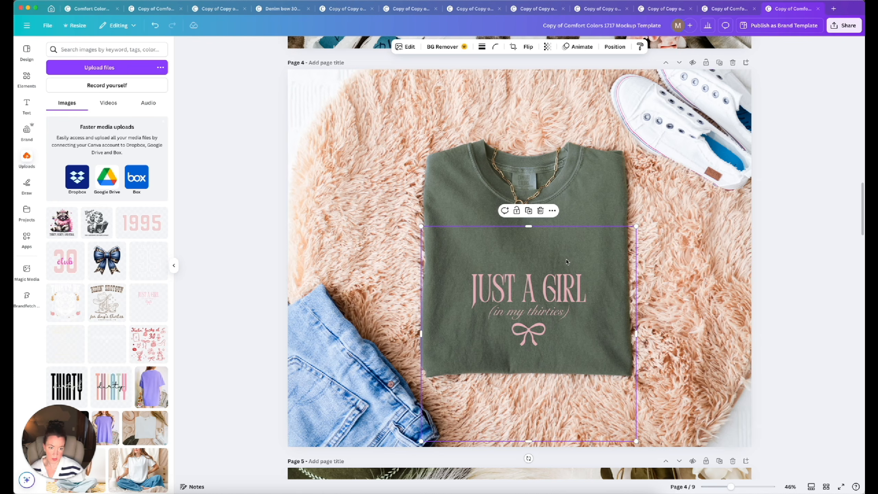
left_click_drag(560, 289, 557, 289)
Step: Paste the "Just a Girl" design onto the folded ivory shirt, enlarge it slightly and center it on the fabric
scroll(556, 289, "down", 10)
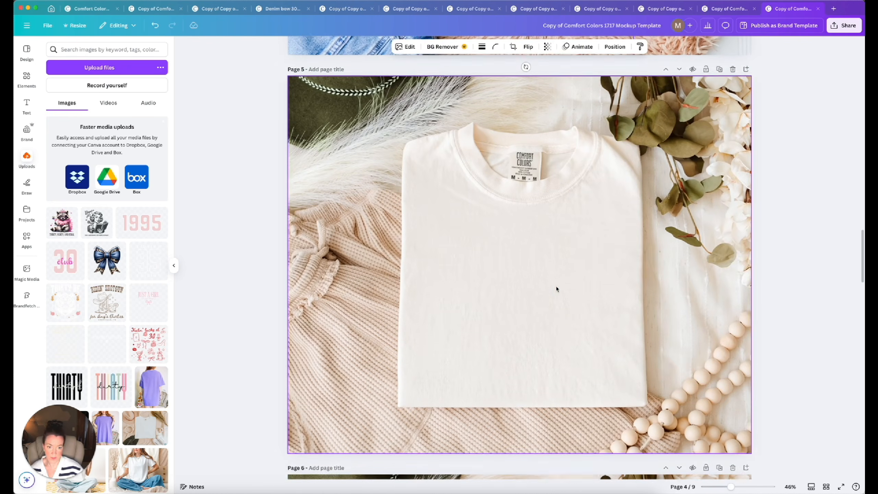
left_click(557, 287)
double_click(557, 287)
left_click(764, 301)
key("super+v")
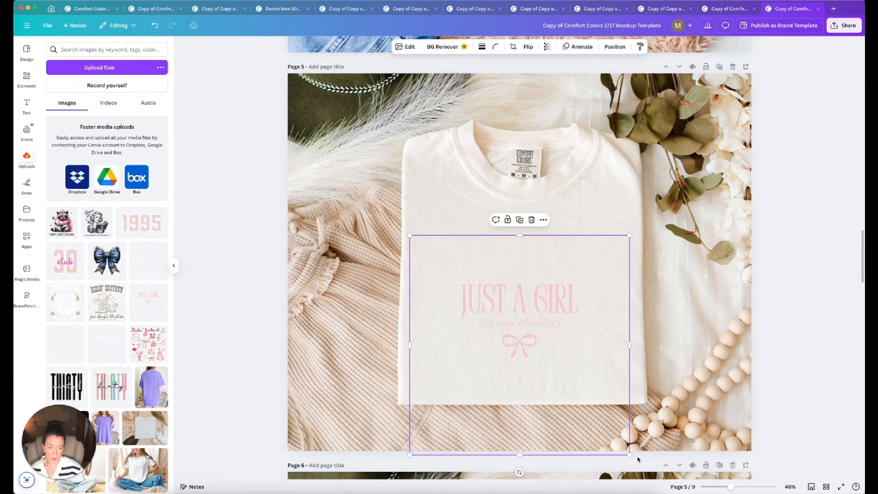
left_click_drag(628, 454, 649, 472)
left_click_drag(547, 371, 544, 363)
Step: Paste the "Just a Girl" design onto the folded charcoal shirt, enlarge it and reposition it on the shirt front
scroll(544, 367, "down", 2)
scroll(544, 367, "down", 10)
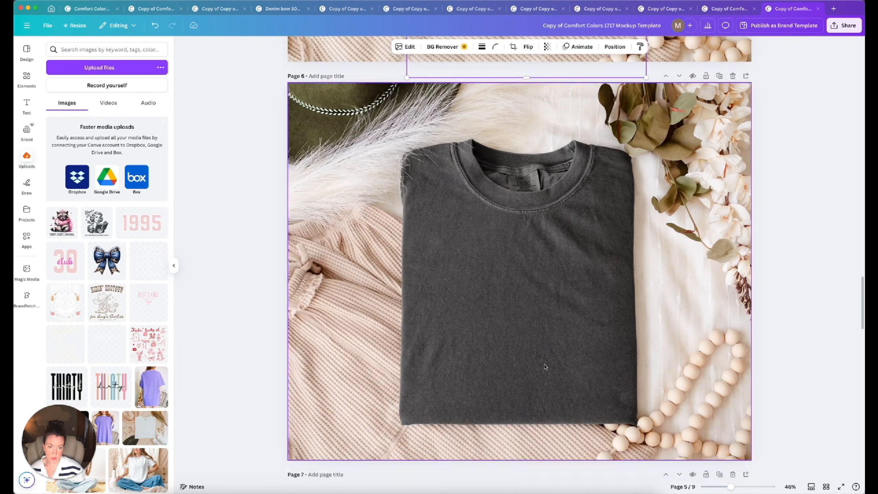
key("super+v")
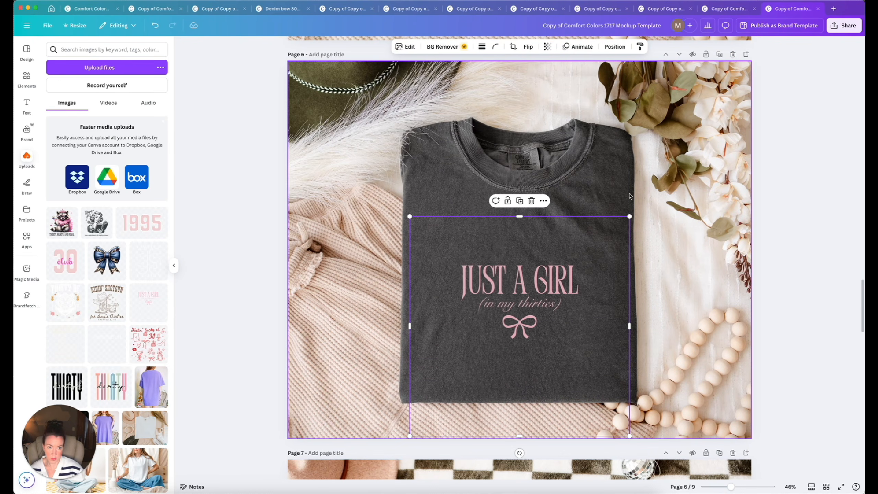
left_click_drag(629, 216, 663, 189)
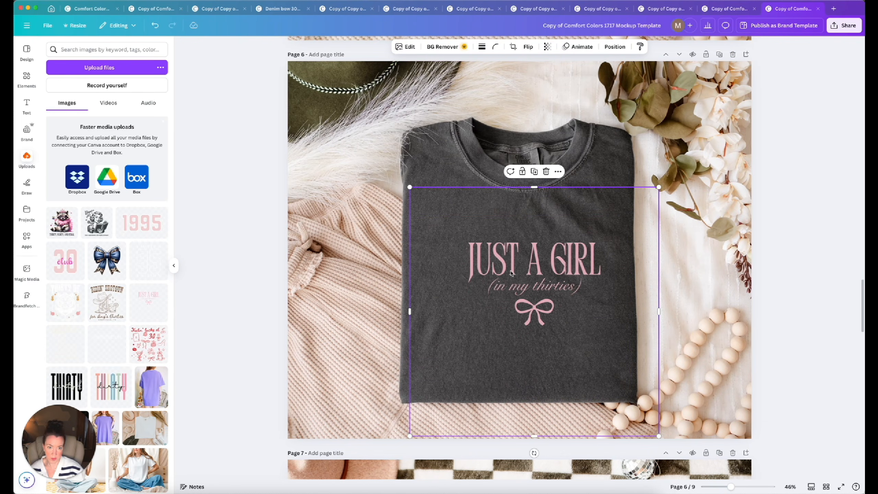
left_click_drag(507, 256, 535, 292)
Step: Paste the "Just a Girl" design onto the folded brown shirt, enlarge it slightly and center it
scroll(535, 294, "down", 10)
left_click(535, 293)
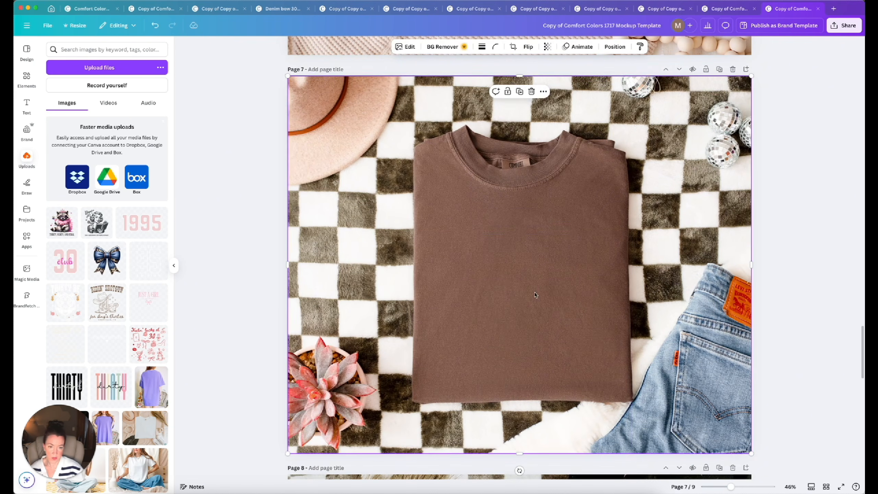
key("super+v")
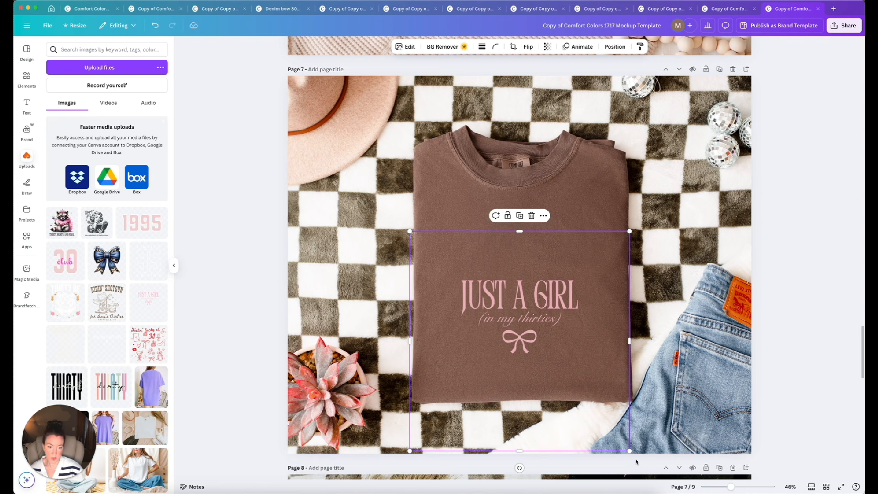
left_click_drag(630, 451, 643, 464)
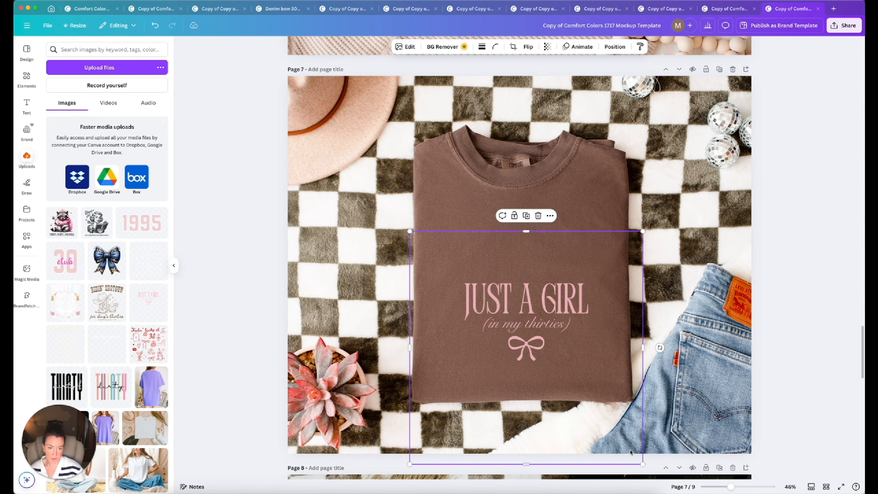
left_click_drag(598, 401, 582, 357)
Step: Paste the "Just a Girl" design onto the folded purple shirt, enlarge it slightly and center it
scroll(585, 381, "down", 10)
key("super+v")
left_click_drag(626, 419, 647, 440)
left_click_drag(586, 367, 581, 371)
scroll(581, 373, "down", 7)
scroll(624, 119, "up", 3)
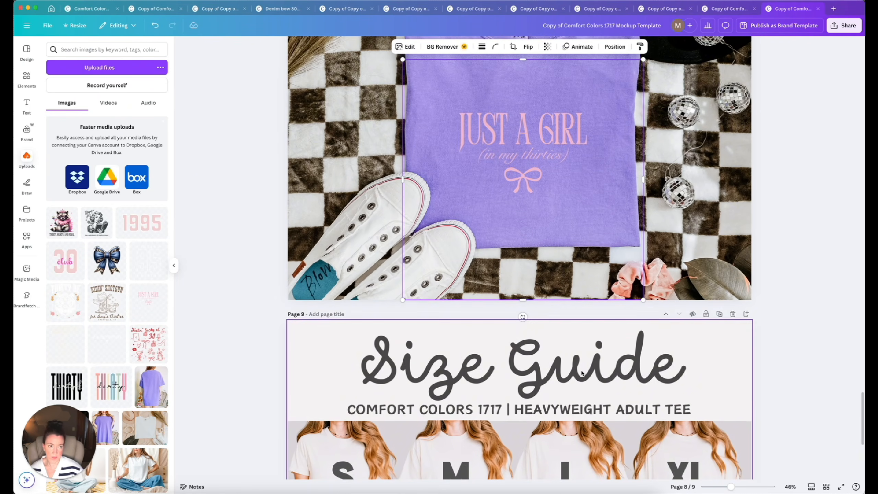
Step: Rename the design as "just a girl 30s CC"
left_click(576, 26)
type("just a gi")
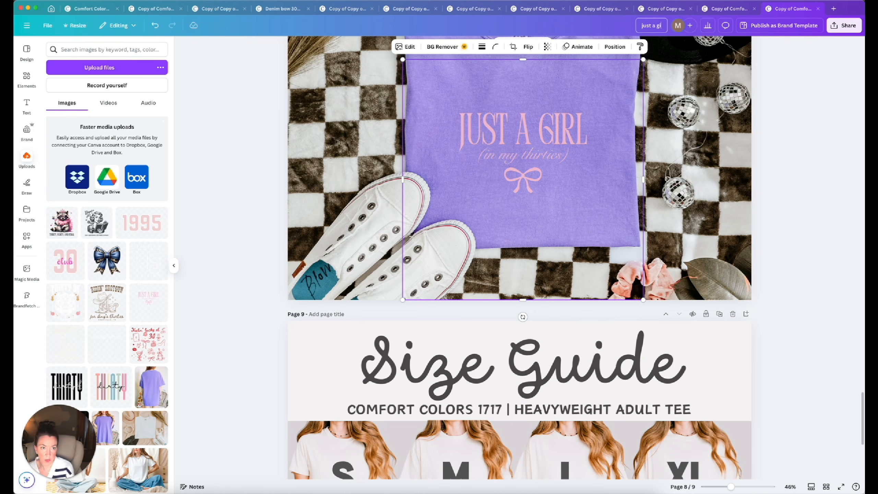
type("rl 3")
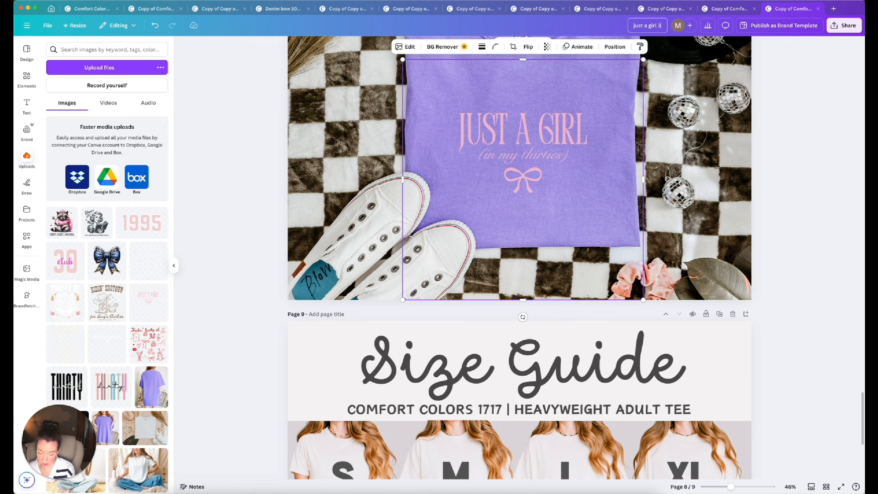
type("0s CC")
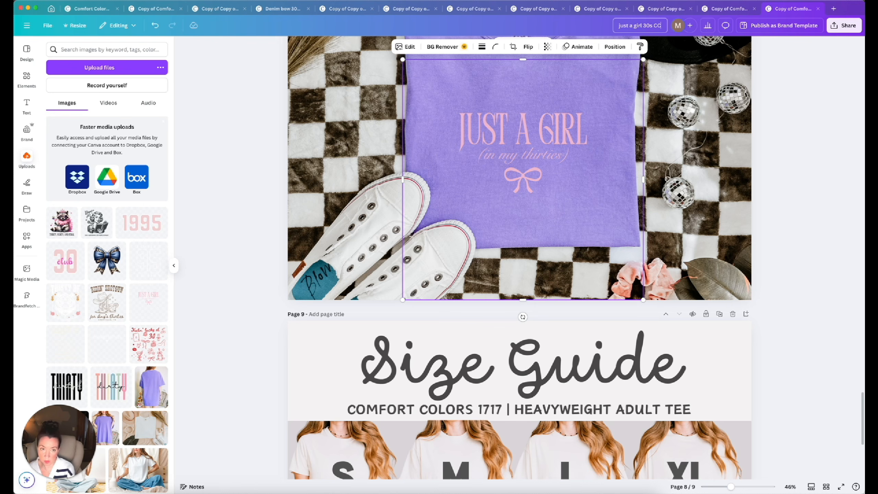
Step: Download the design's pages as JPG images and save the "just a girl 30s CC" zip in the Downloads folder
left_click(844, 25)
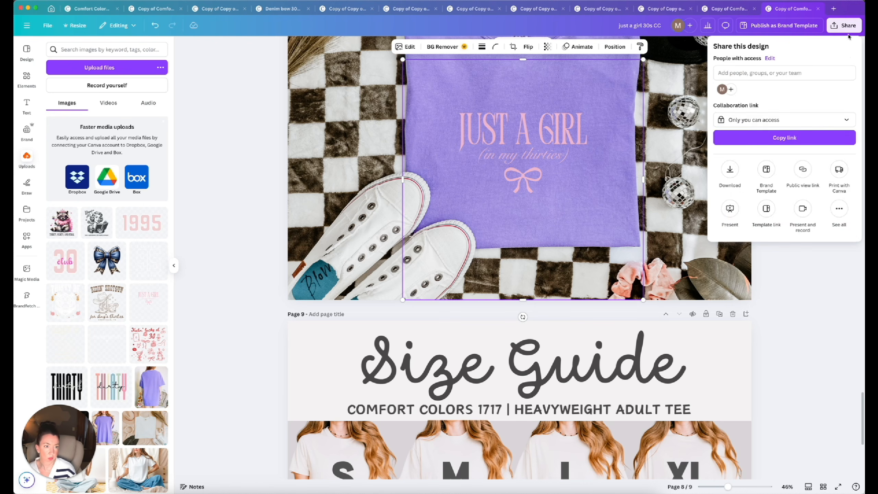
left_click(729, 173)
left_click(806, 232)
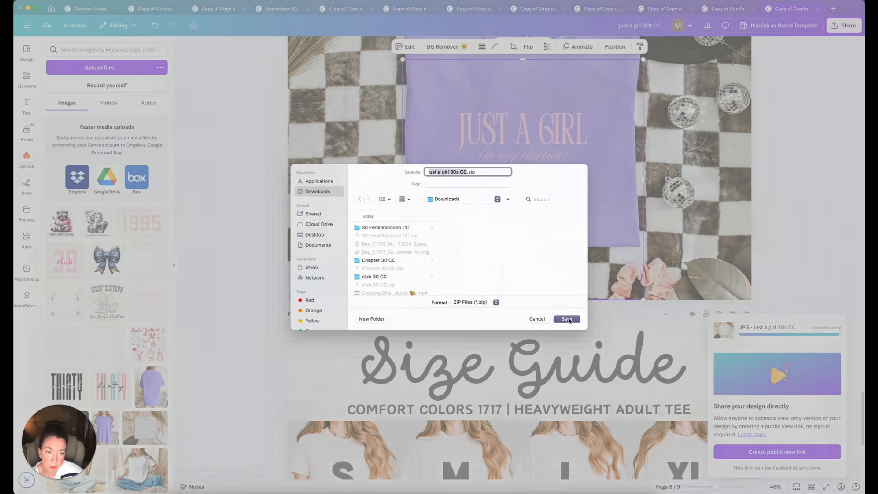
left_click(567, 319)
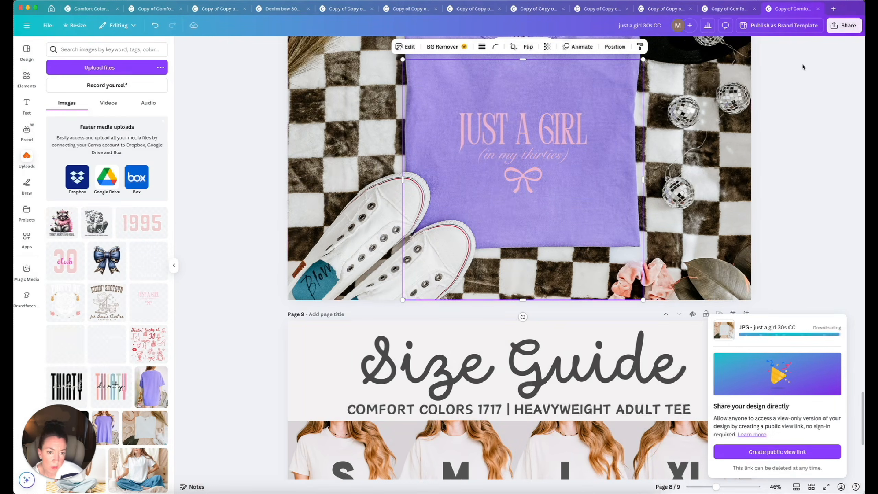
Step: Download the design as an MP4 video and save it in the "just a girl 30s CC" folder
left_click(844, 25)
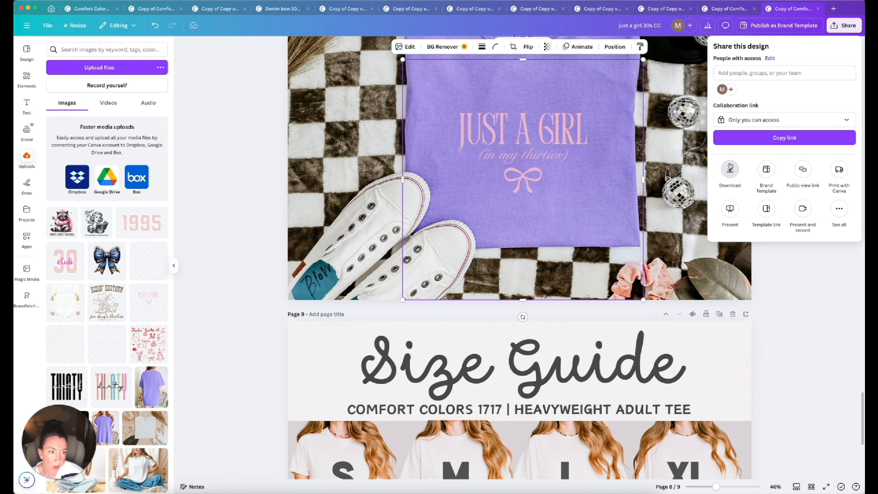
left_click(730, 169)
left_click(743, 77)
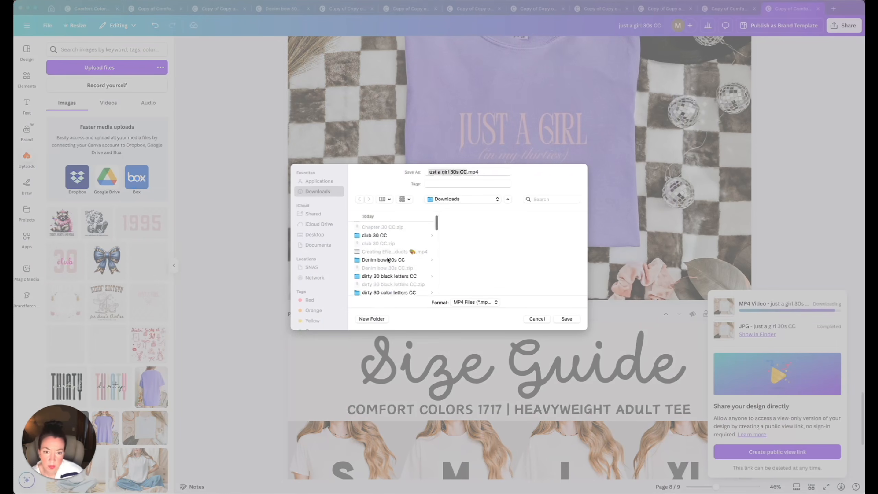
scroll(394, 255, "down", 3)
left_click(387, 256)
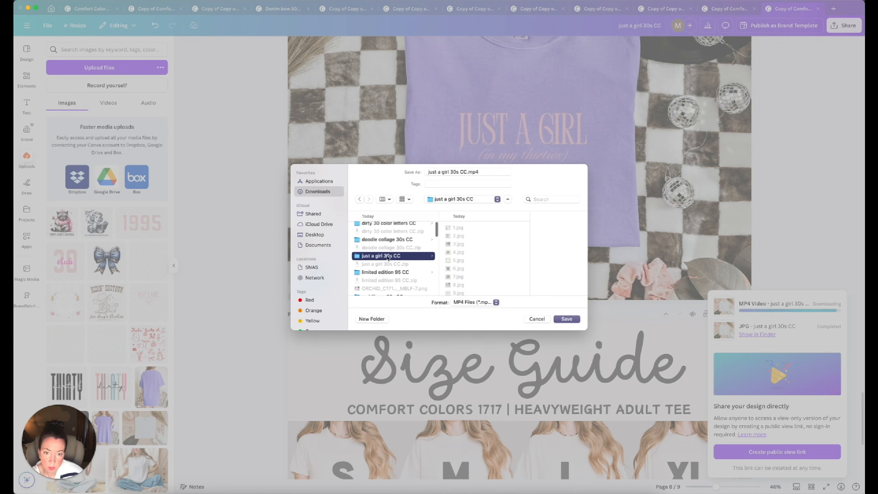
left_click(568, 321)
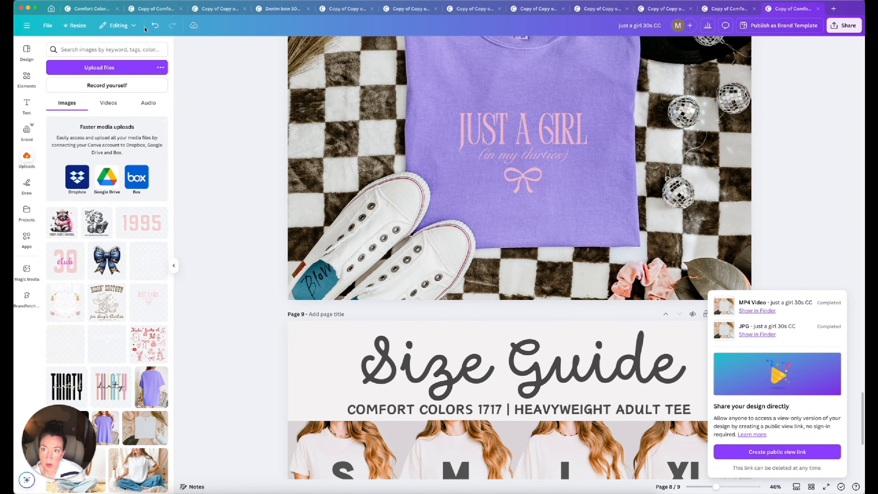
Step: Make a copy of the design and replace its page 1 background with the folded sage green shirt photo from the uploads
left_click(48, 26)
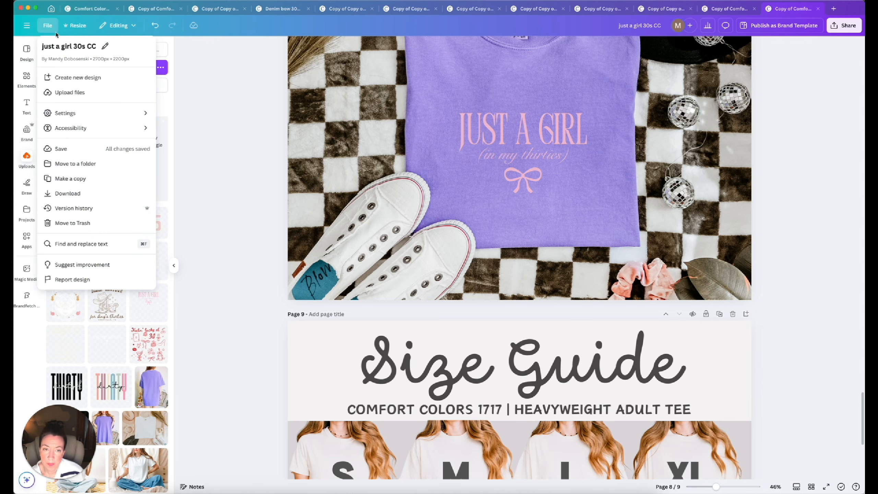
left_click(84, 178)
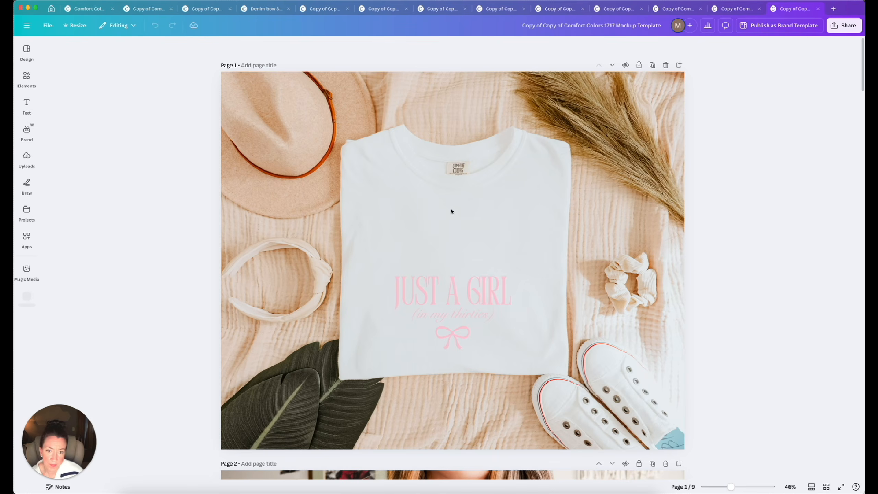
left_click(574, 202)
left_click(35, 160)
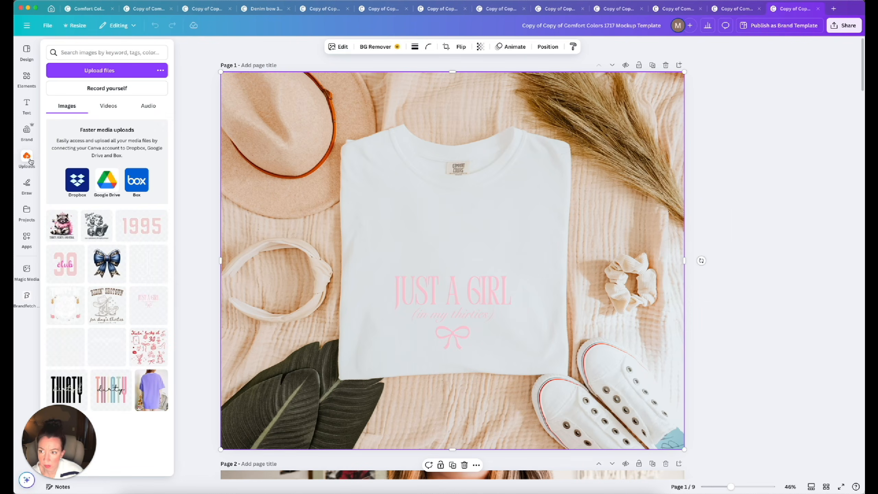
scroll(126, 331, "down", 2)
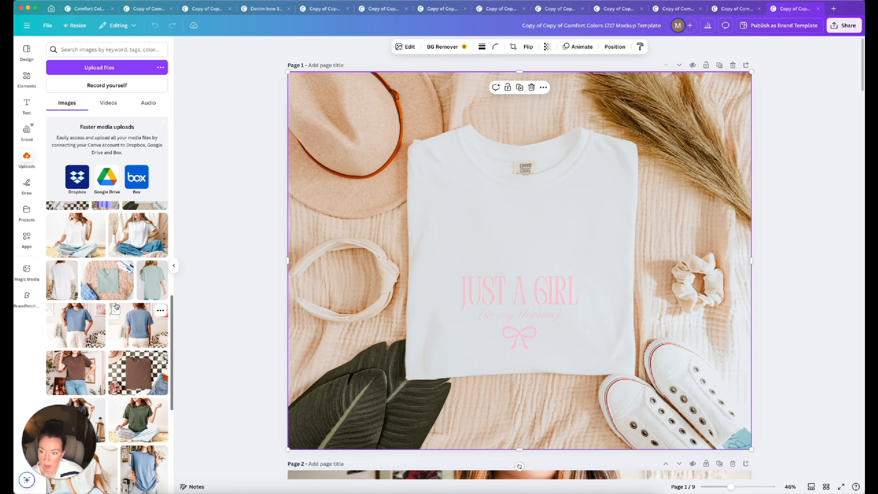
left_click_drag(110, 287, 307, 243)
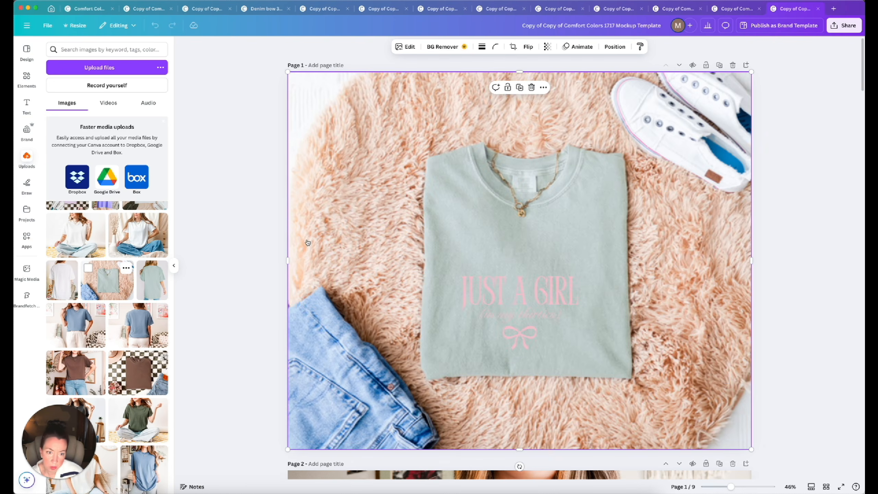
Step: Swap the page 1 artwork for the white "In My Dirty Thirty Era" upload and center it on the sage shirt
left_click(507, 307)
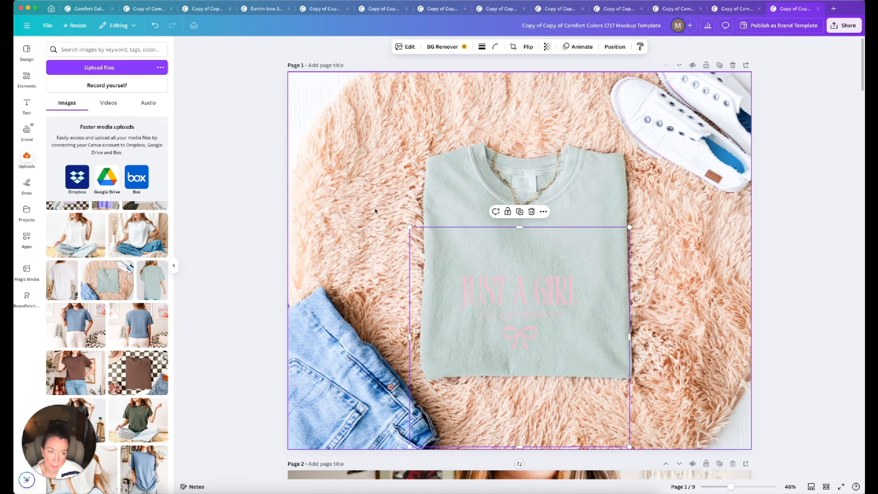
left_click_drag(508, 299, 512, 297)
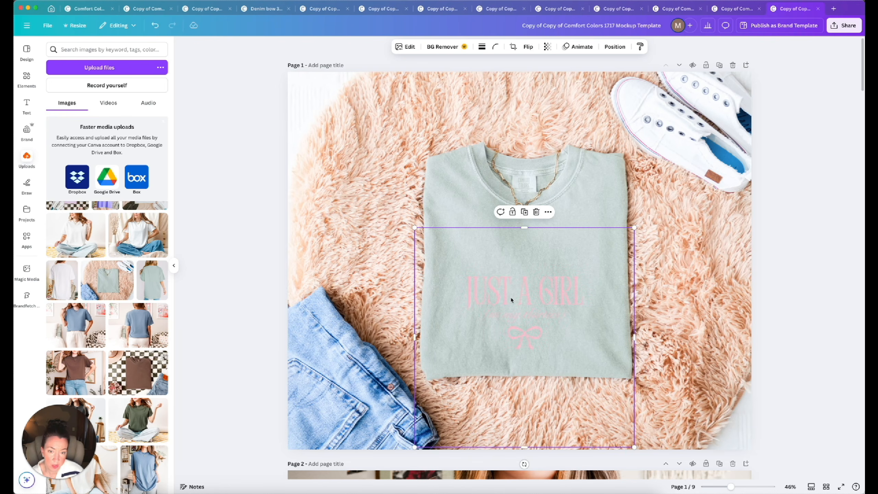
left_click(228, 226)
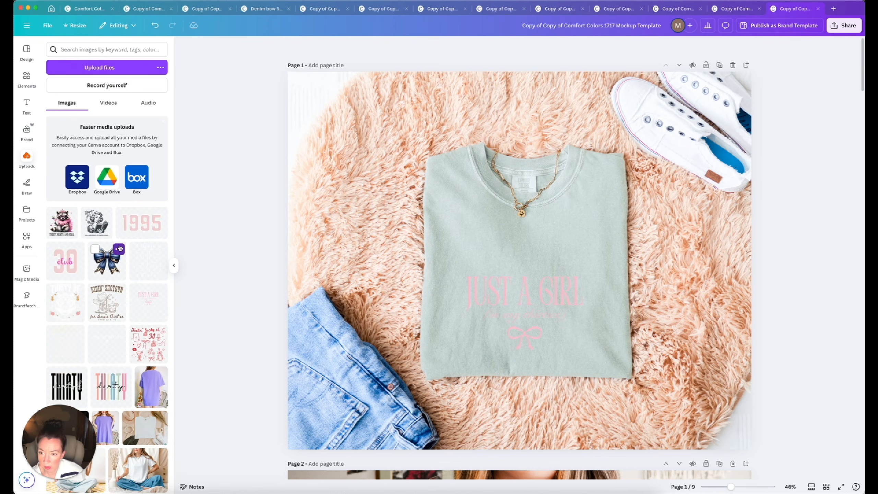
left_click_drag(117, 348, 526, 305)
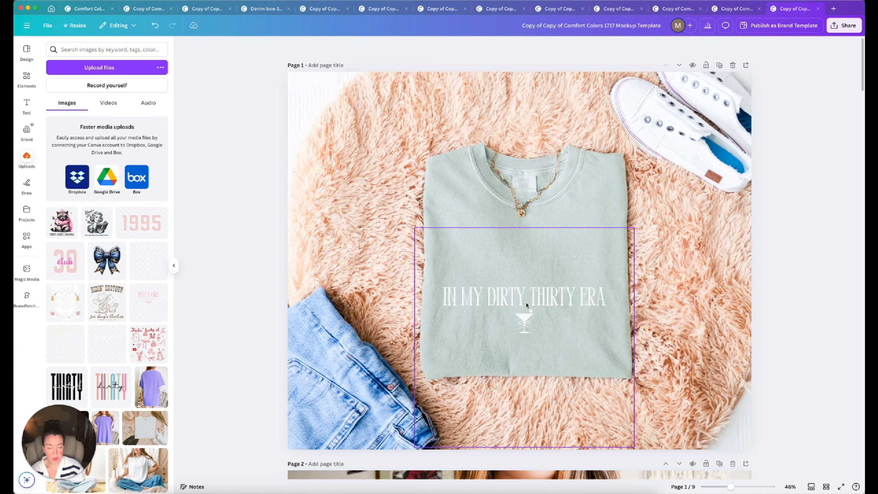
left_click_drag(532, 302, 532, 305)
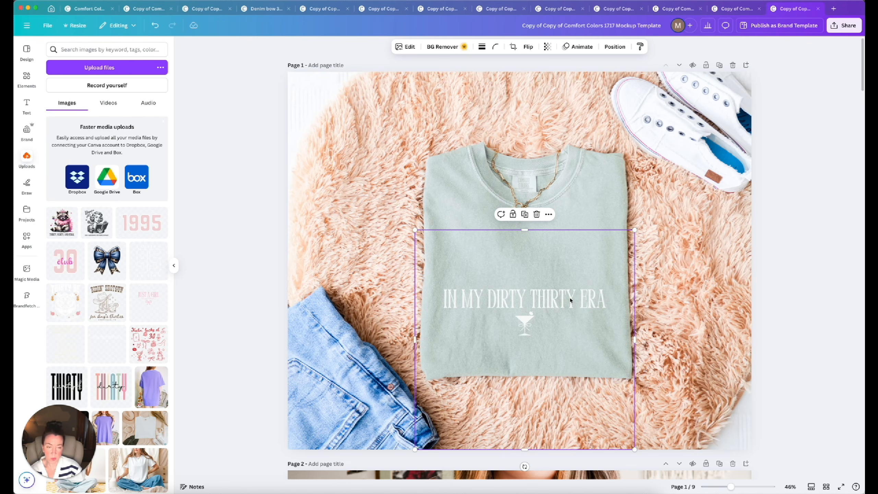
left_click_drag(570, 302, 570, 305)
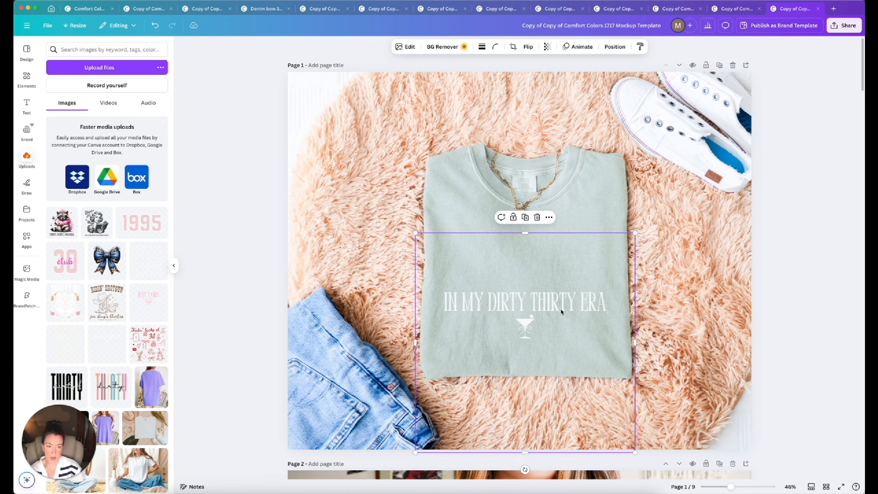
left_click_drag(558, 304, 557, 282)
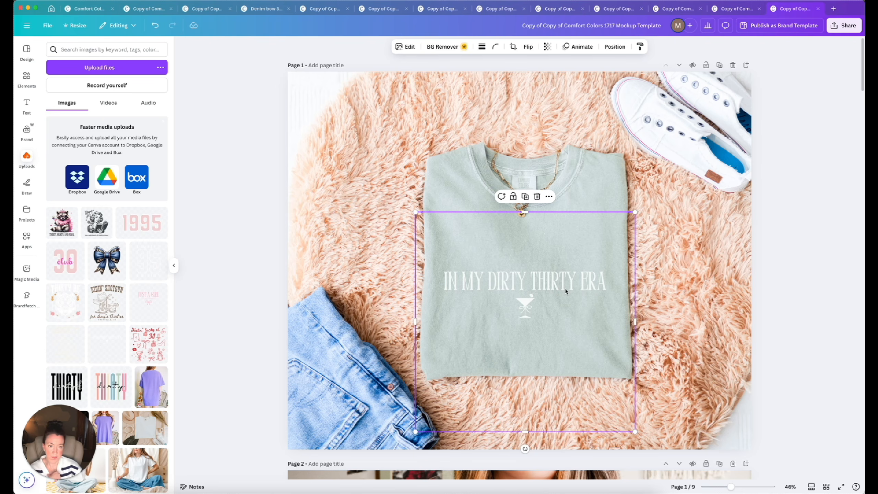
left_click_drag(557, 285, 558, 284)
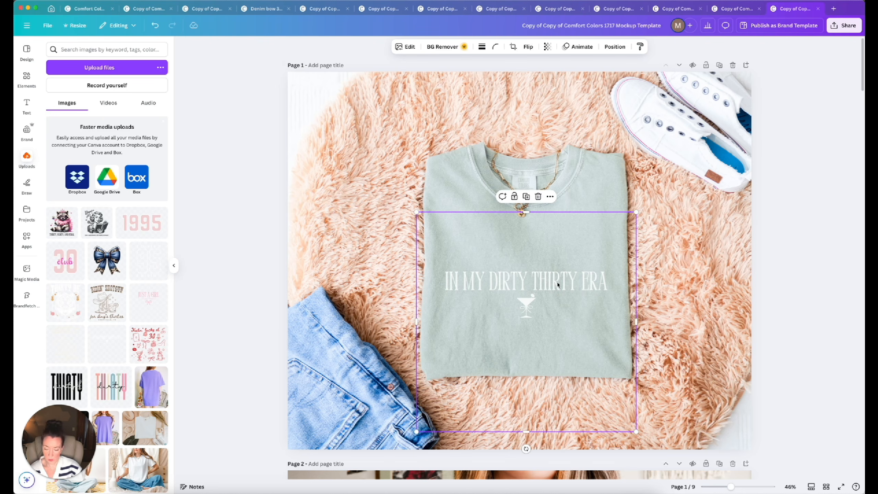
Step: Replace the artwork on the page 2 blue shirt with the "In My Dirty Thirty Era" design, shrunk and centered on the chest
scroll(557, 285, "down", 10)
left_click(555, 284)
key("BackSpace")
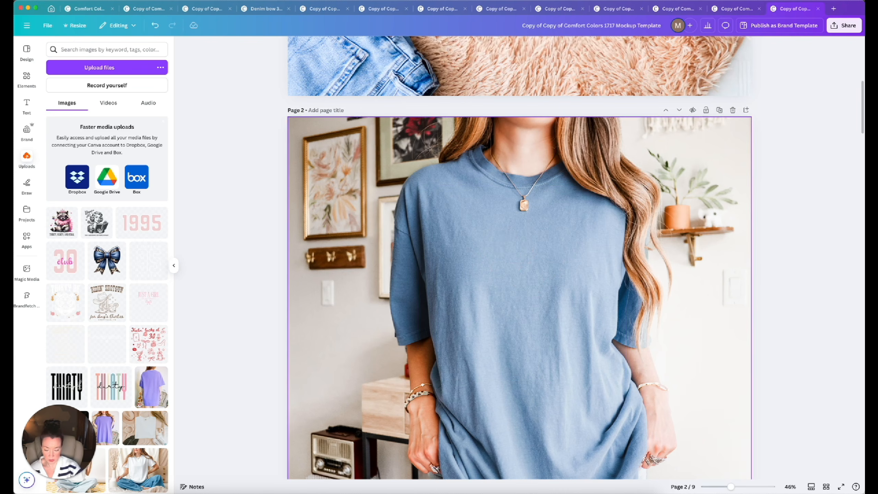
key("super+v")
left_click_drag(564, 309, 563, 228)
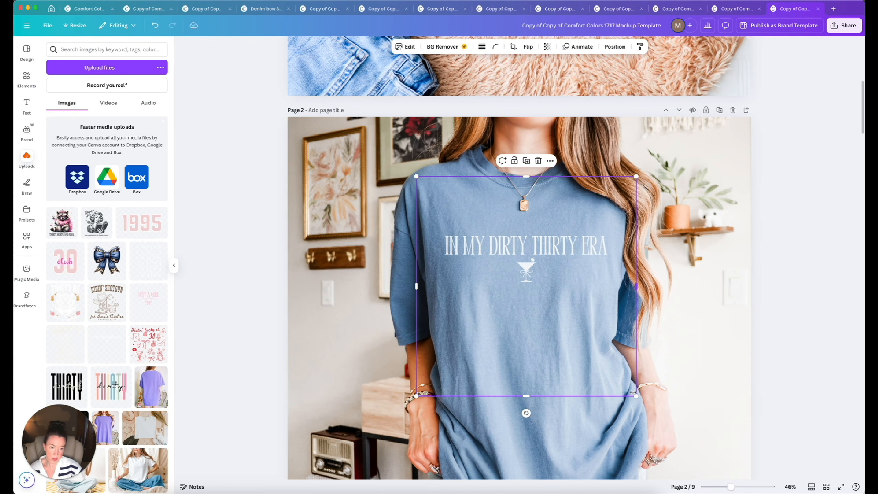
left_click_drag(635, 397, 586, 346)
left_click_drag(528, 319, 547, 322)
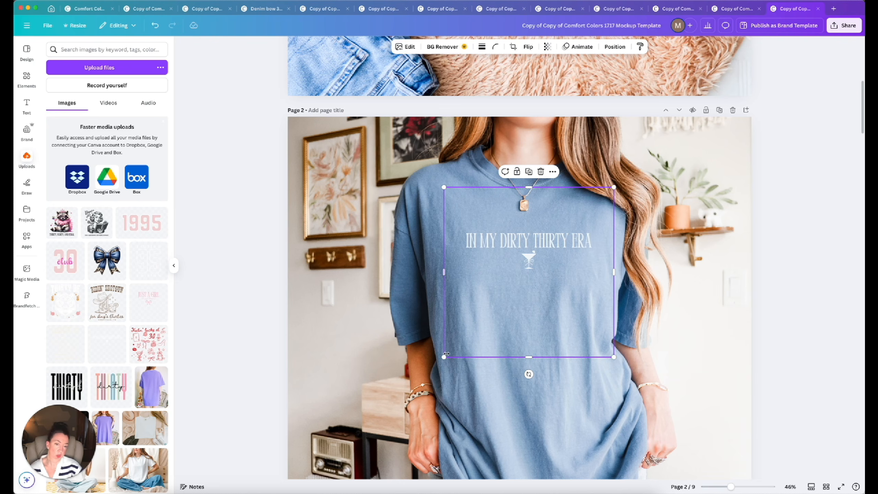
left_click_drag(445, 357, 456, 345)
left_click_drag(499, 314, 497, 309)
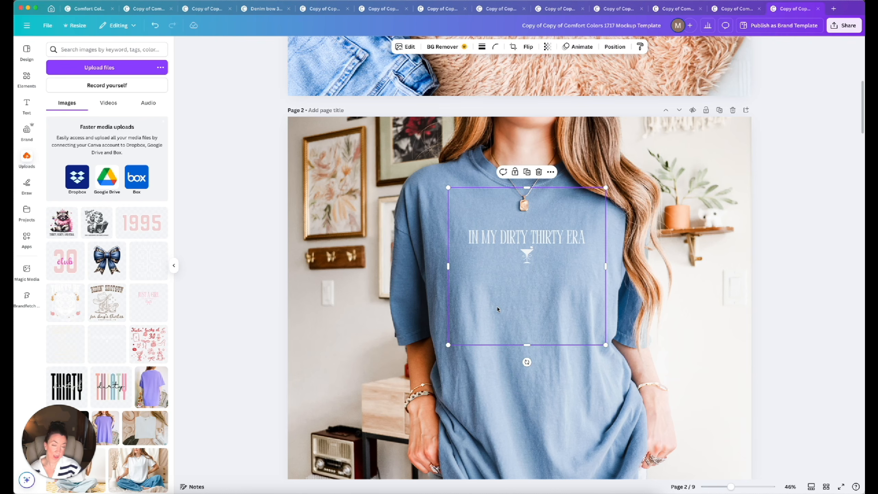
Step: Paste the "In My Dirty Thirty Era" design onto the folded berry shirt on page 3 and move it slightly higher
scroll(497, 309, "down", 2)
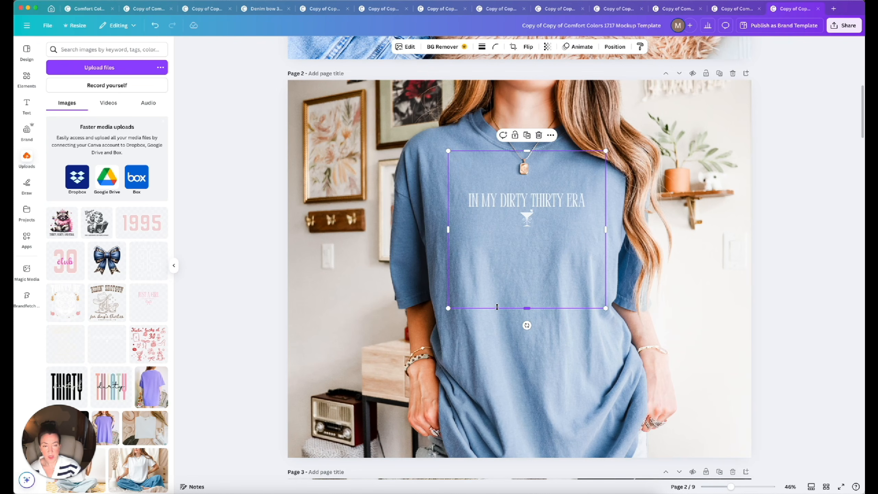
scroll(497, 307, "down", 3)
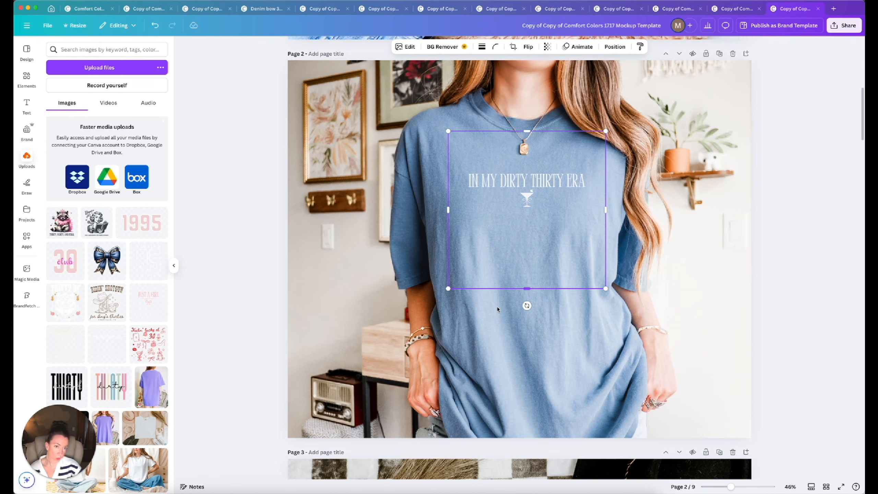
scroll(498, 309, "down", 15)
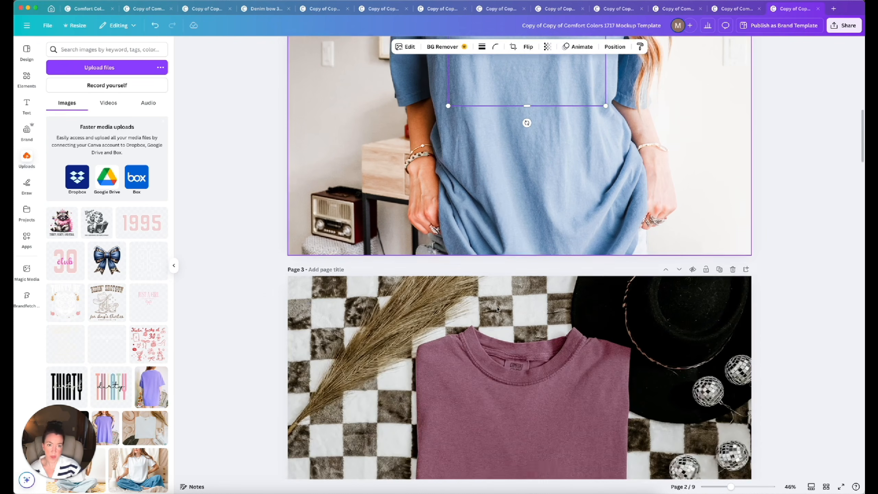
left_click(508, 321)
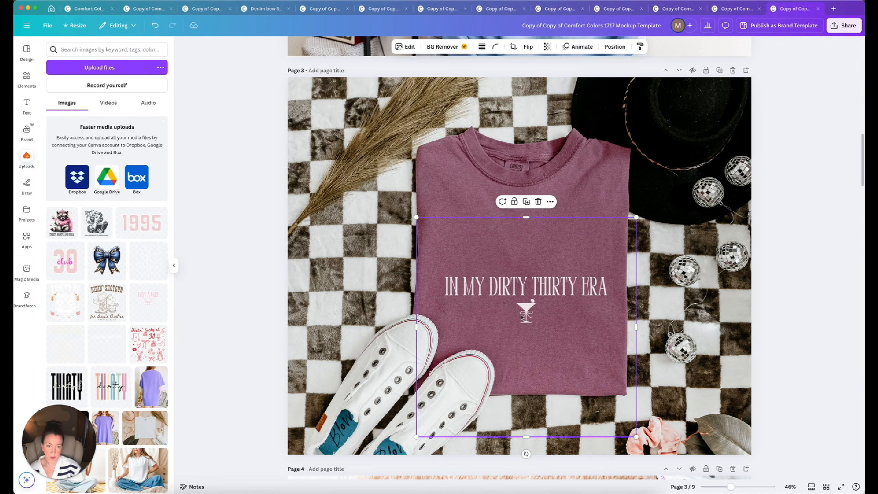
left_click_drag(522, 317, 518, 300)
Step: Replace the "Just a Girl" artwork on the page 4 folded dark green shirt with "In My Dirty Thirty Era" and move it higher
scroll(518, 300, "down", 10)
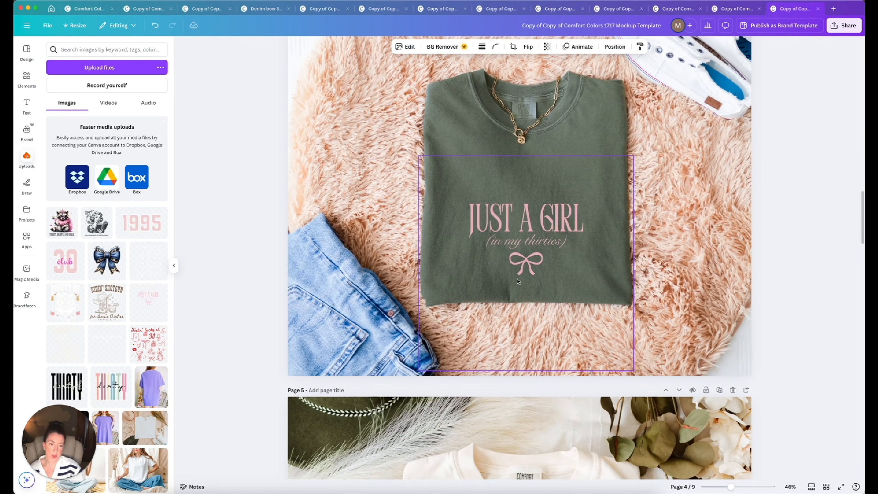
left_click(519, 256)
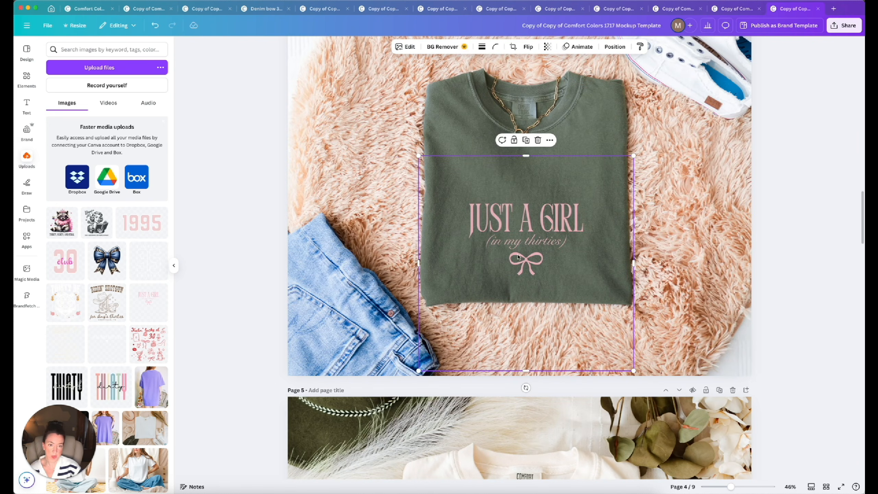
key("BackSpace")
key("super+v")
scroll(518, 257, "up", 2)
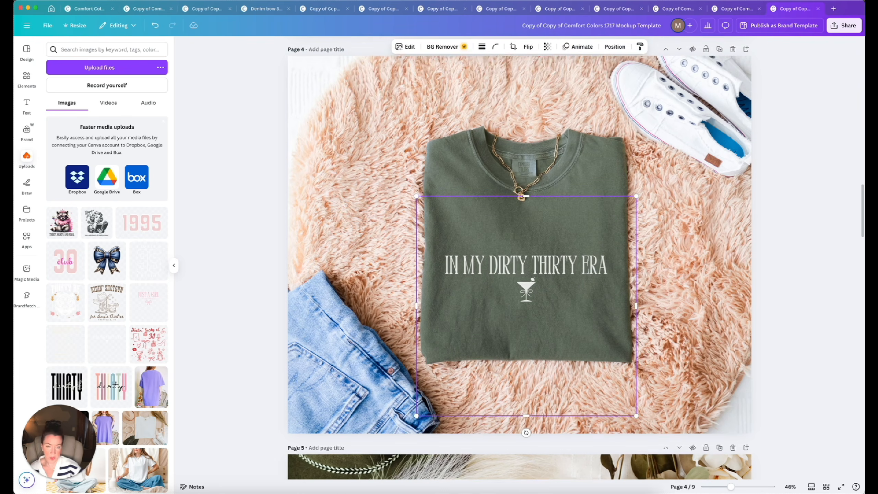
left_click_drag(528, 311, 527, 287)
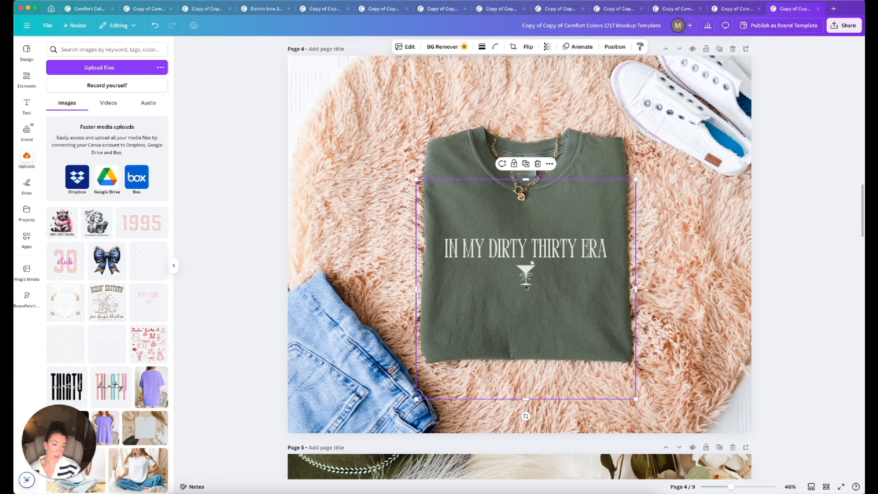
Step: Shrink the "In My Dirty Thirty Era" artwork slightly on the page 4 dark green shirt and recenter it
left_click_drag(521, 279, 521, 284)
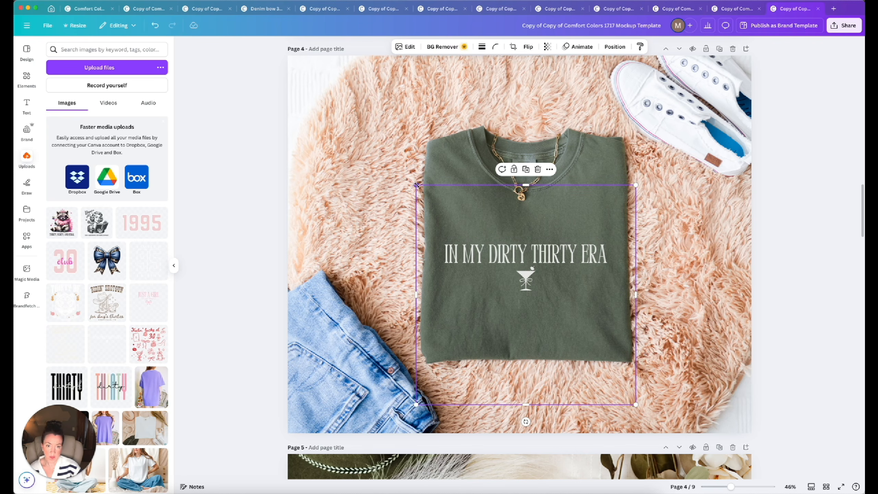
left_click_drag(416, 184, 423, 194)
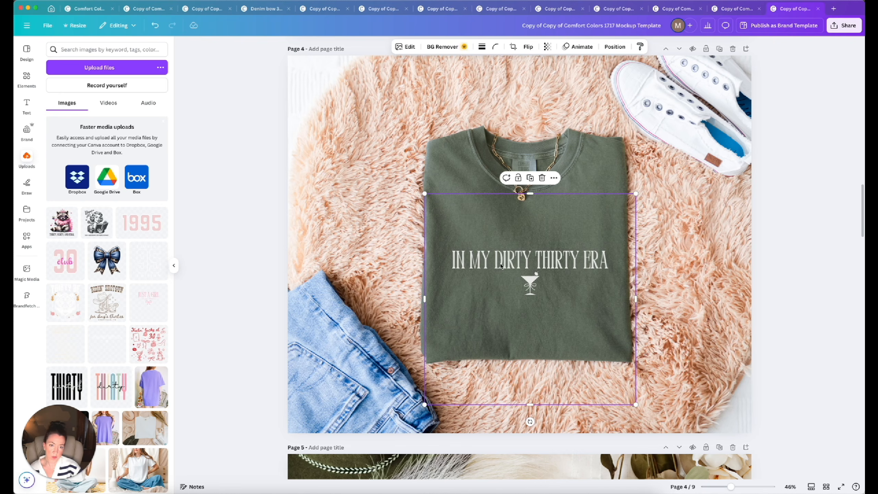
left_click_drag(501, 265, 498, 259)
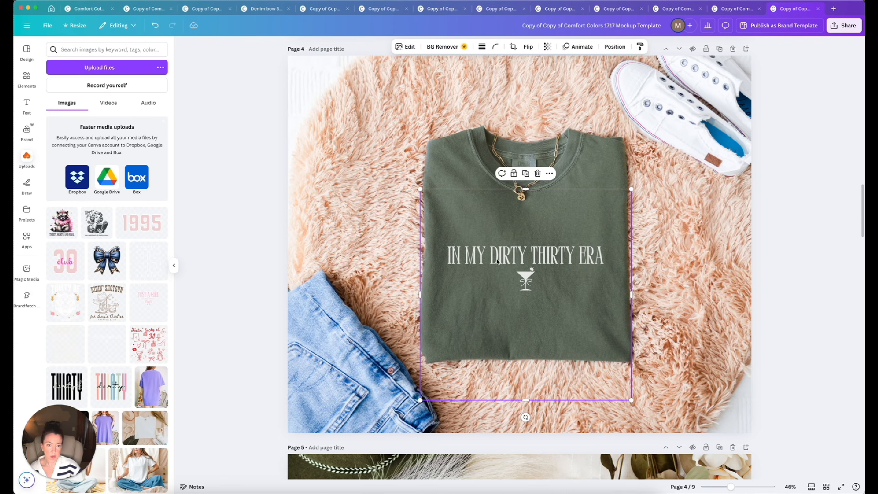
Step: Delete page 5 with the folded cream shirt from the mockup set
scroll(497, 260, "down", 10)
scroll(498, 261, "up", 2)
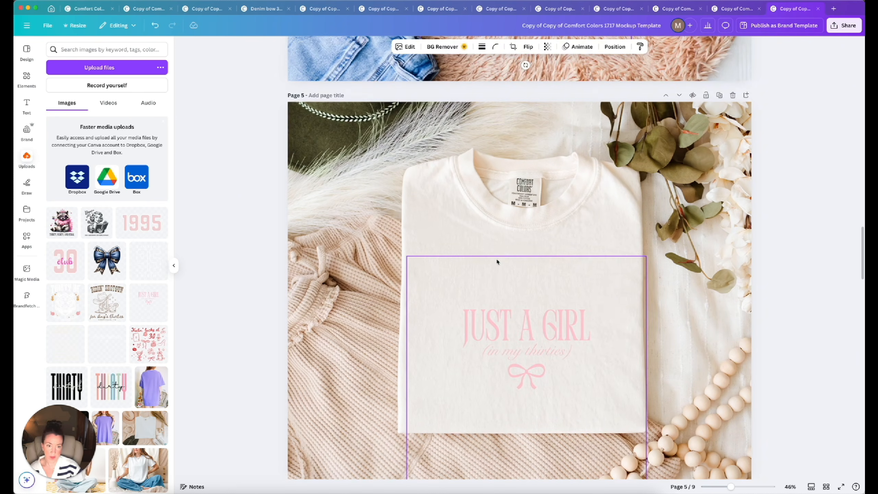
left_click(498, 365)
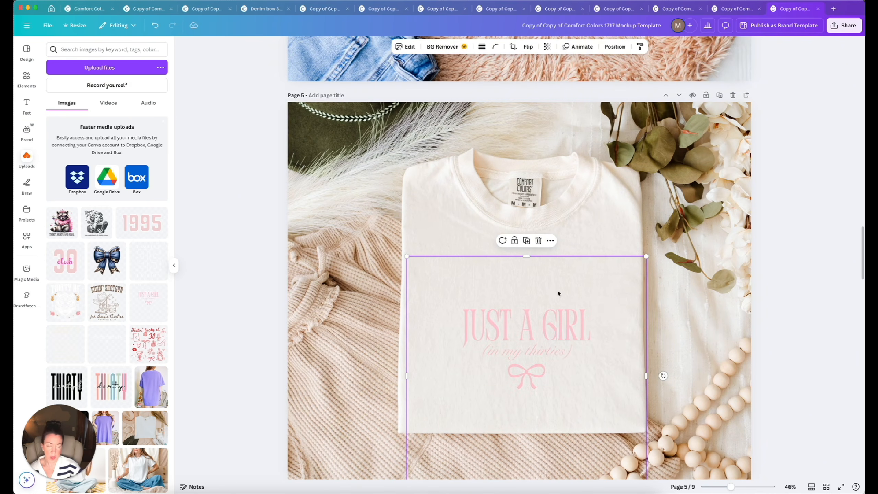
left_click(734, 95)
Step: Replace the "Just a Girl" artwork on the folded charcoal shirt with "In My Dirty Thirty Era", slightly enlarged and centered
scroll(534, 244, "down", 2)
scroll(534, 244, "down", 1)
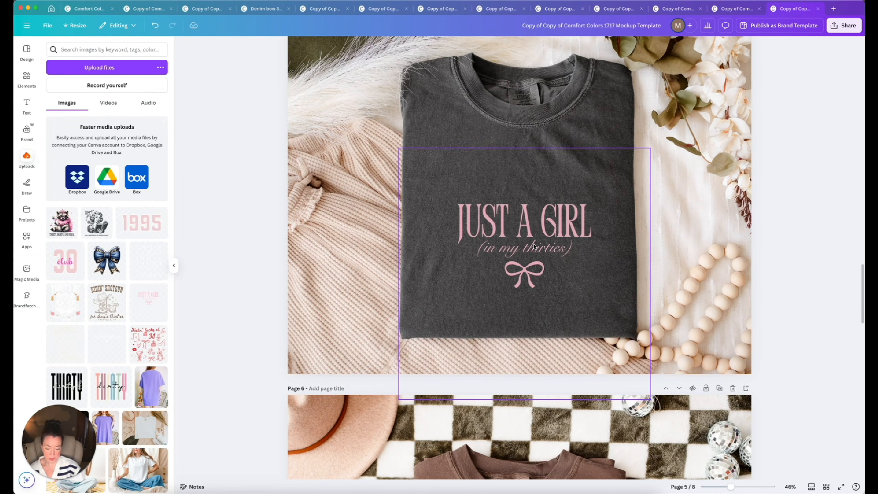
key("super+v")
key("super+z")
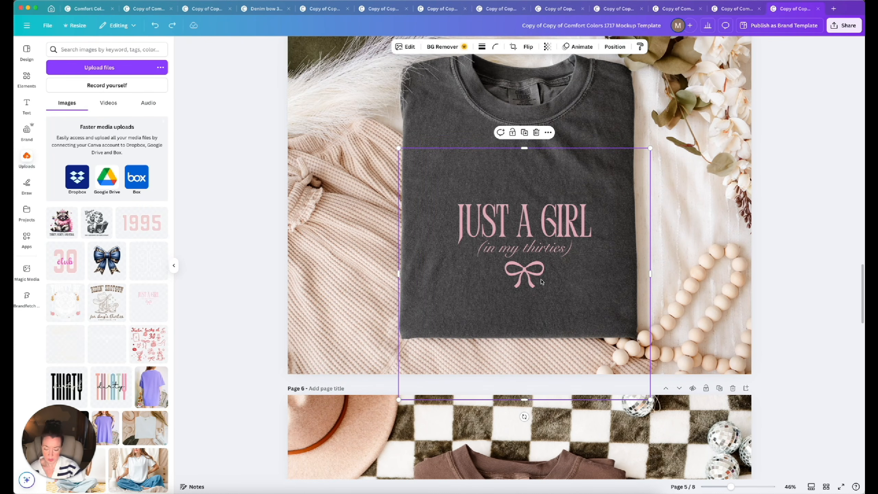
key("BackSpace")
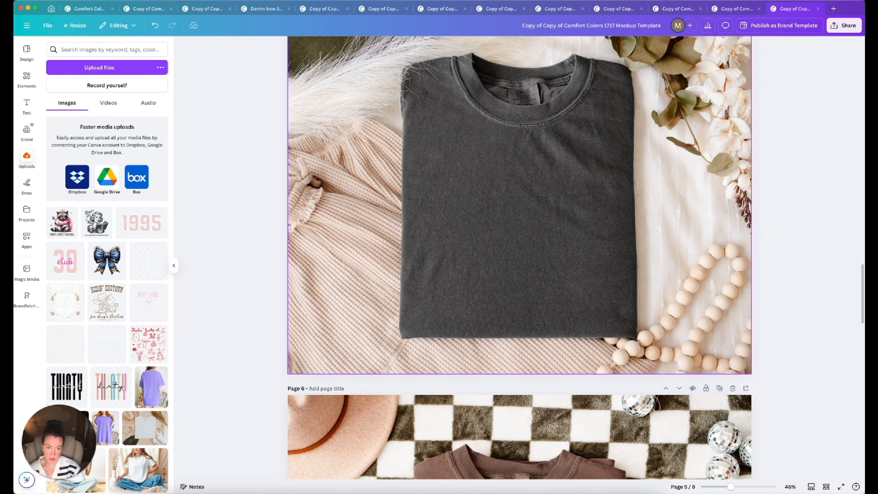
key("super+v")
left_click_drag(537, 276, 531, 279)
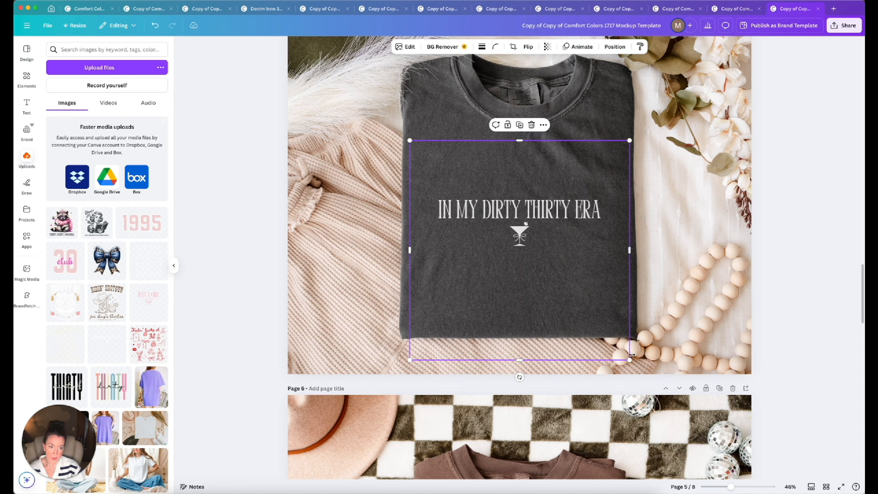
mouse_move(629, 358)
left_mouse_down()
mouse_move(642, 372)
mouse_move(636, 367)
left_mouse_up()
left_click_drag(573, 285, 573, 278)
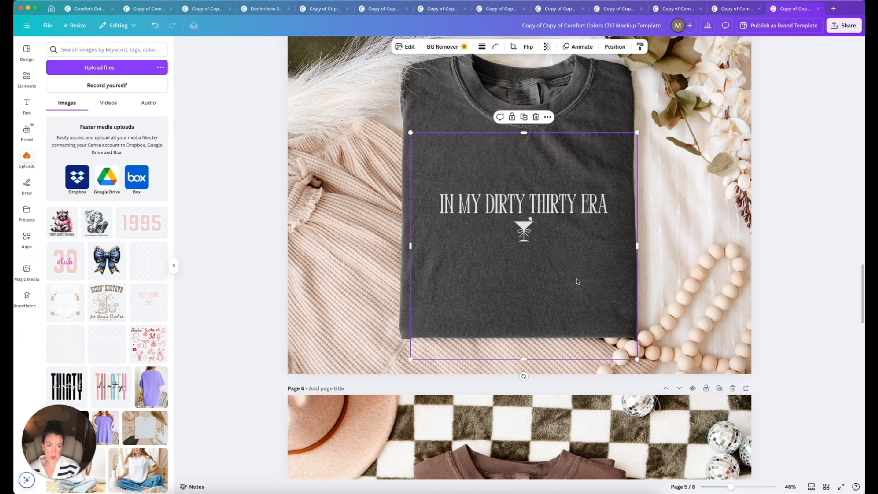
Step: Swap the artwork on the page 6 folded brown shirt for the white "In My Dirty Thirty Era" upload
scroll(551, 249, "down", 8)
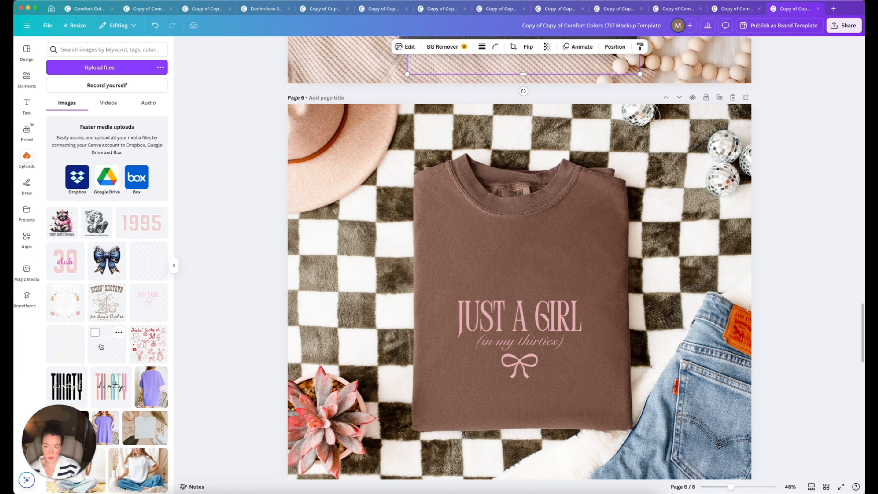
left_click_drag(101, 347, 530, 312)
scroll(530, 313, "down", 9)
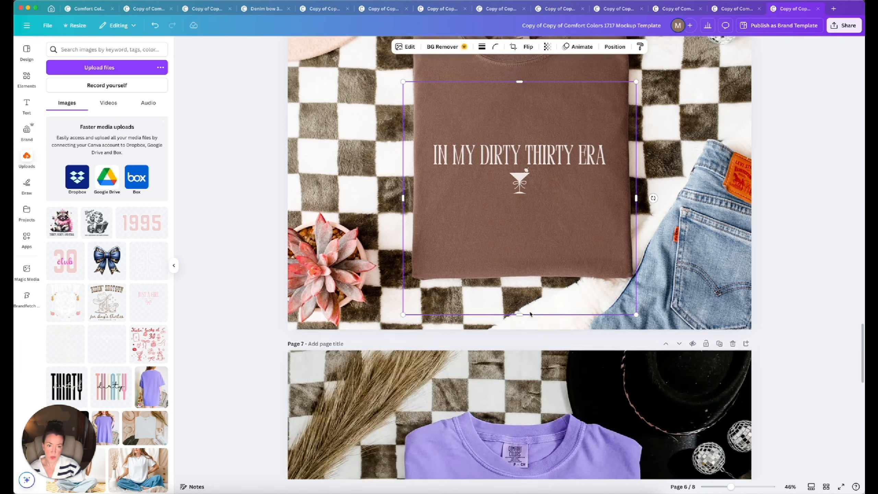
Step: Replace the "Just a Girl" artwork on the page 7 purple shirt with the "In My Dirty Thirty Era" upload and move it slightly higher
scroll(530, 313, "down", 5)
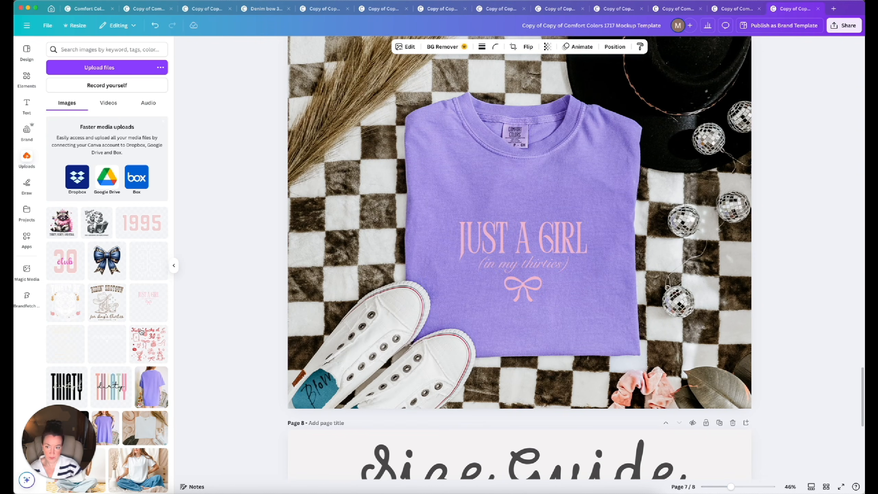
mouse_move(113, 342)
left_click_drag(113, 342, 488, 265)
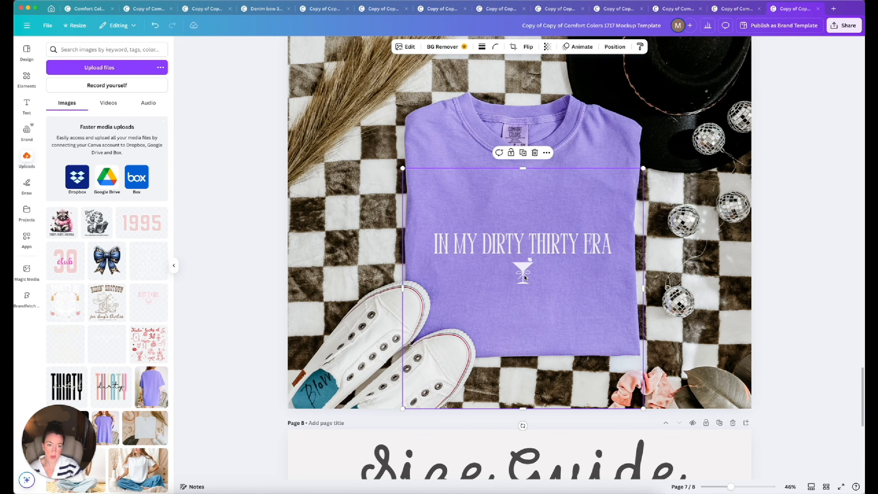
left_click(507, 255)
left_click_drag(506, 255, 506, 246)
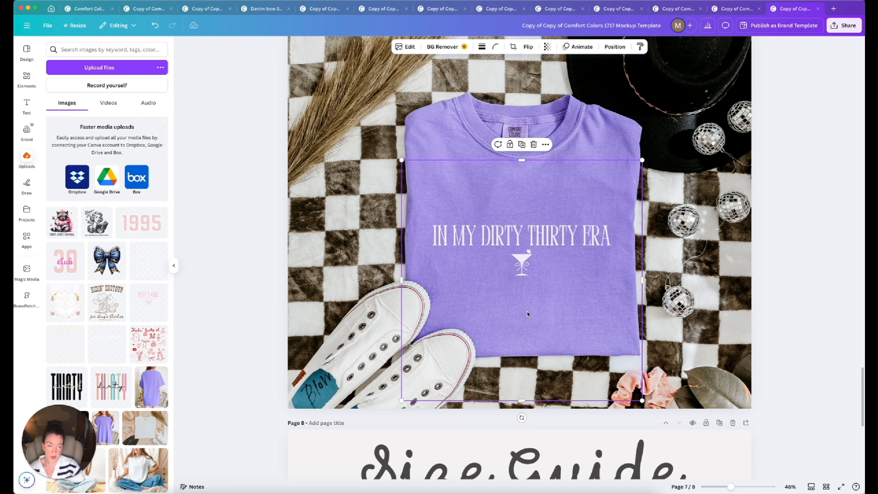
Step: Review the artwork placement on the shirt mockups from page 7 back up to page 2
scroll(528, 314, "down", 2)
scroll(528, 314, "up", 8)
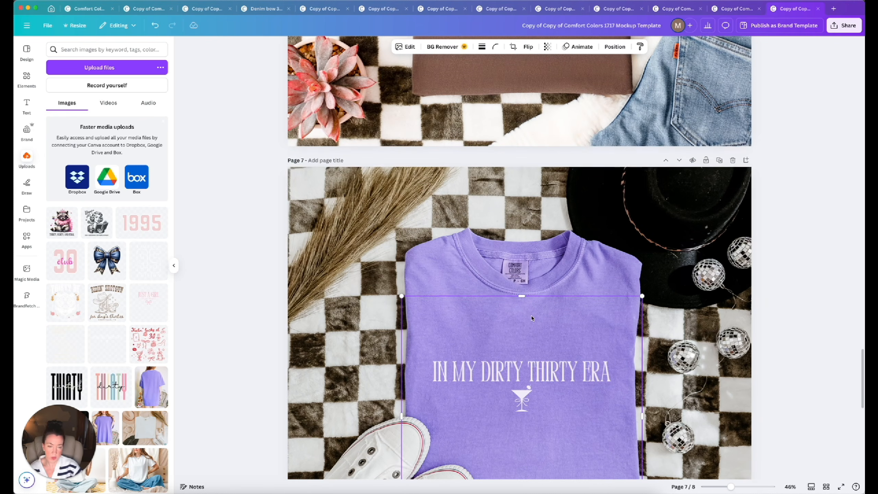
scroll(689, 367, "down", 2)
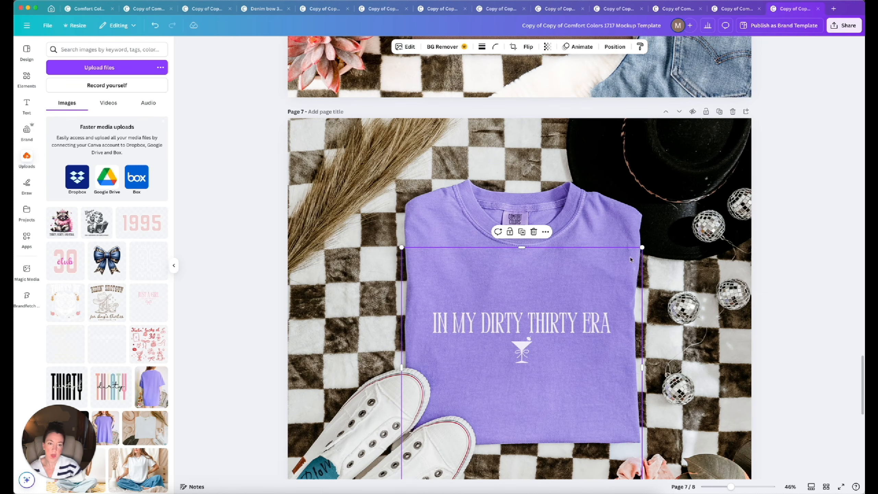
scroll(479, 223, "up", 20)
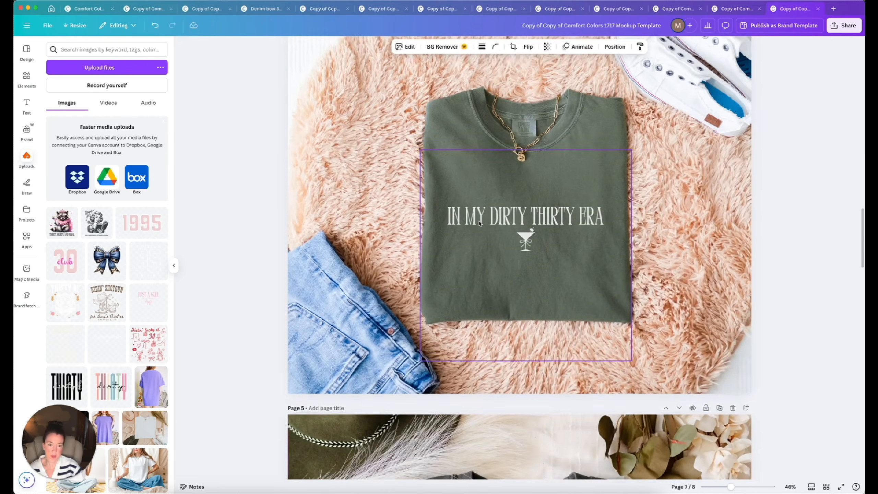
scroll(479, 223, "up", 20)
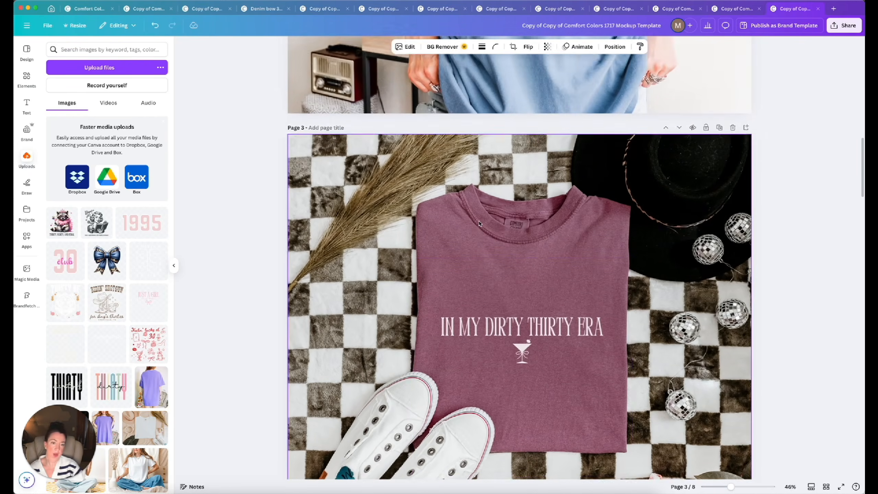
scroll(479, 223, "up", 5)
scroll(479, 223, "down", 8)
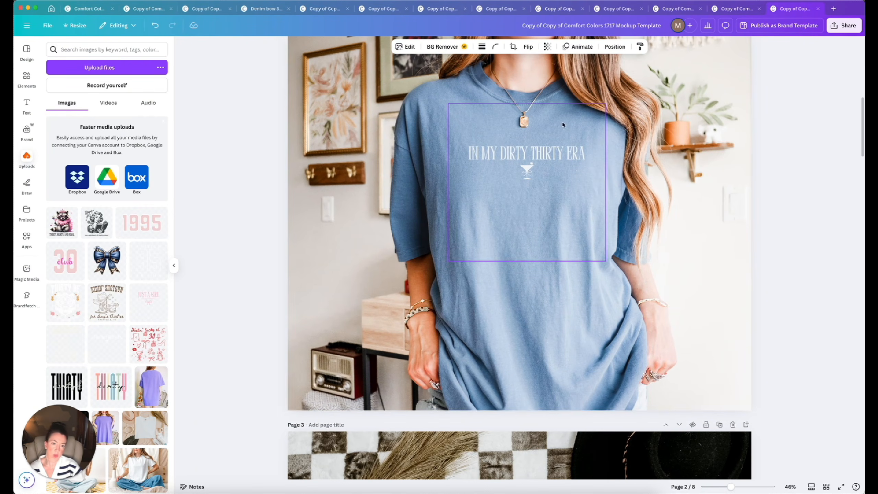
scroll(565, 196, "down", 8)
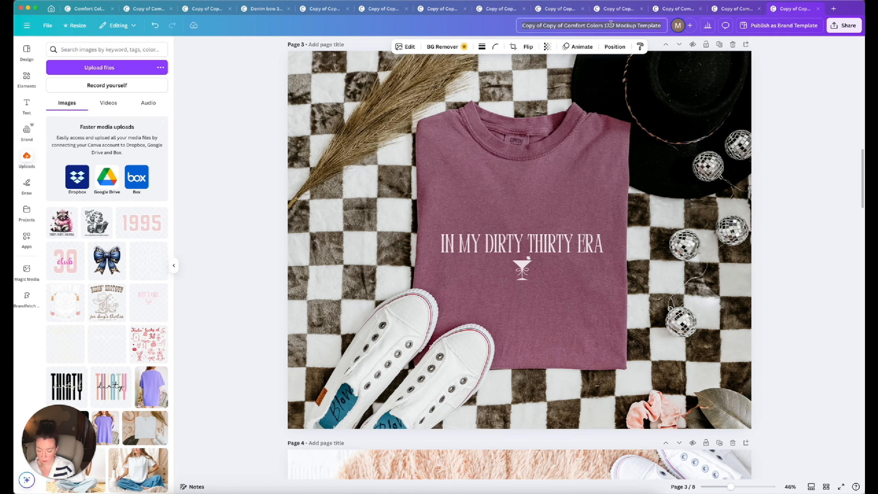
Step: Rename the design as "dirty 30 era CC"
type("dirty")
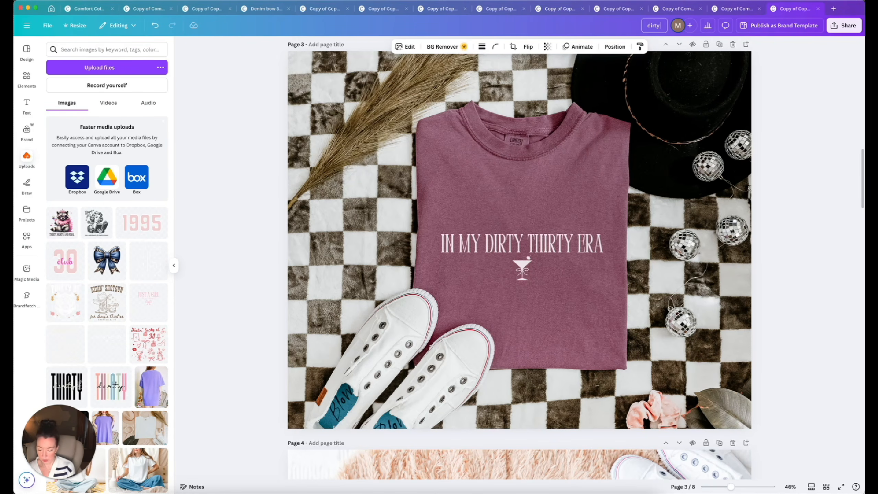
type(" 30")
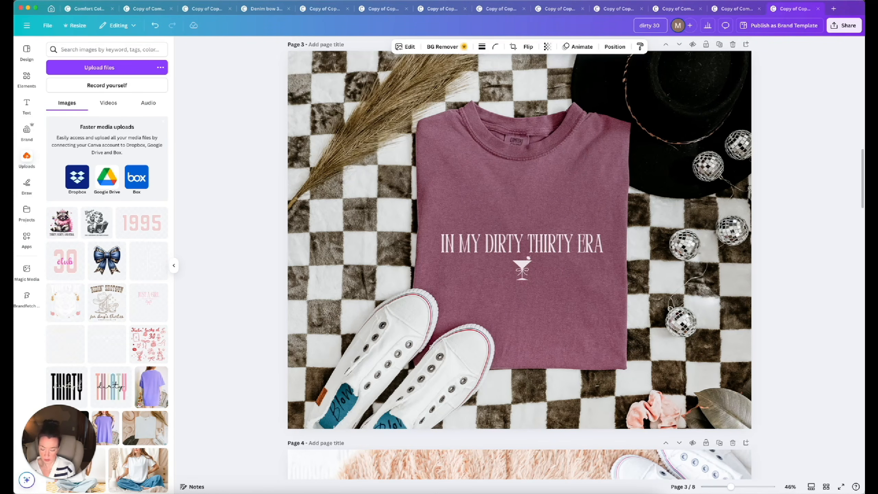
type(" era")
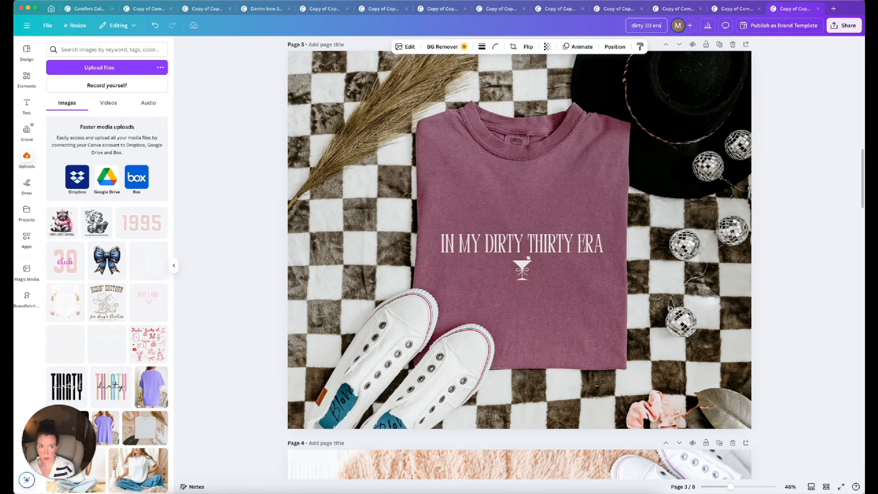
type("CC")
Step: Download all pages as JPG and save the dirty 30 era CC zip file in the Downloads folder
left_click(843, 25)
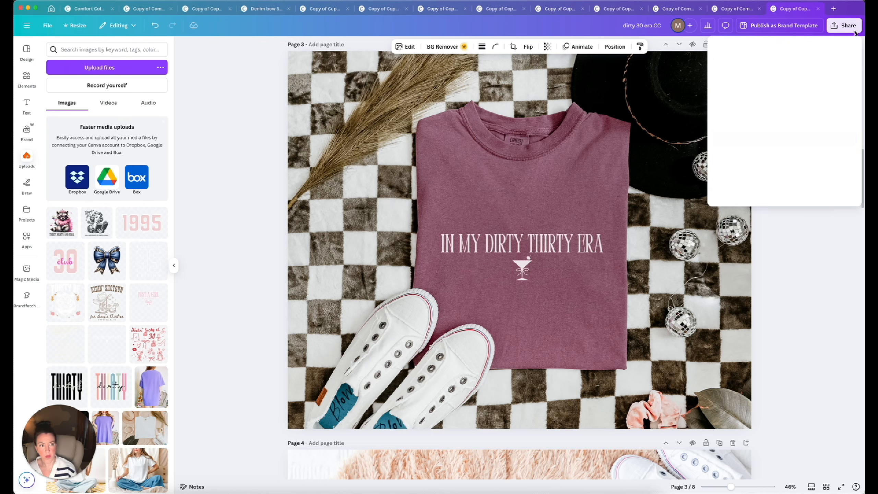
left_click(728, 169)
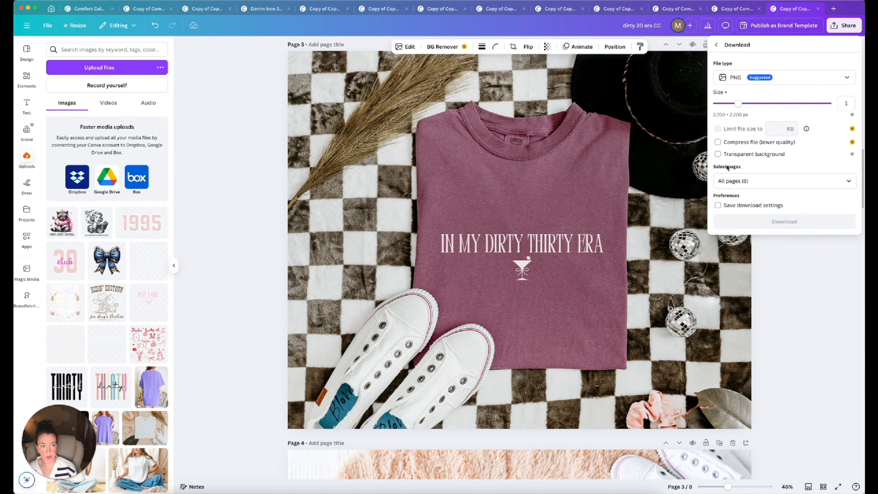
left_click(778, 77)
left_click(743, 101)
left_click(784, 221)
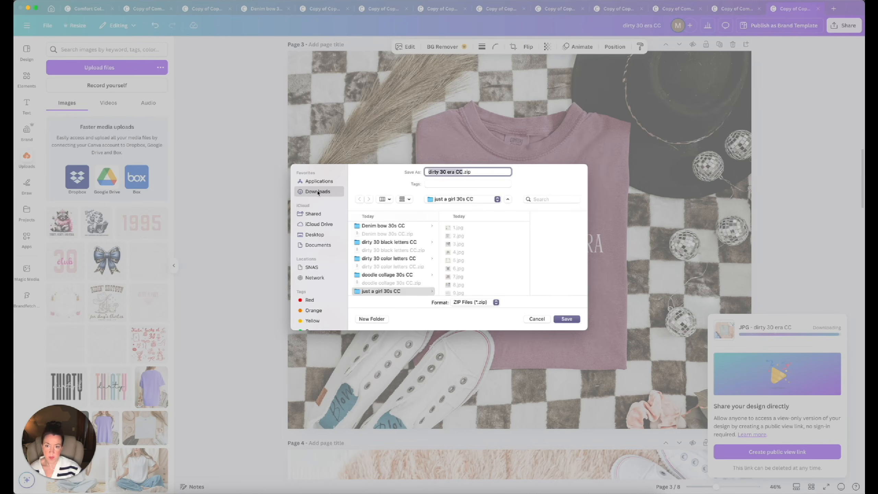
left_click(317, 192)
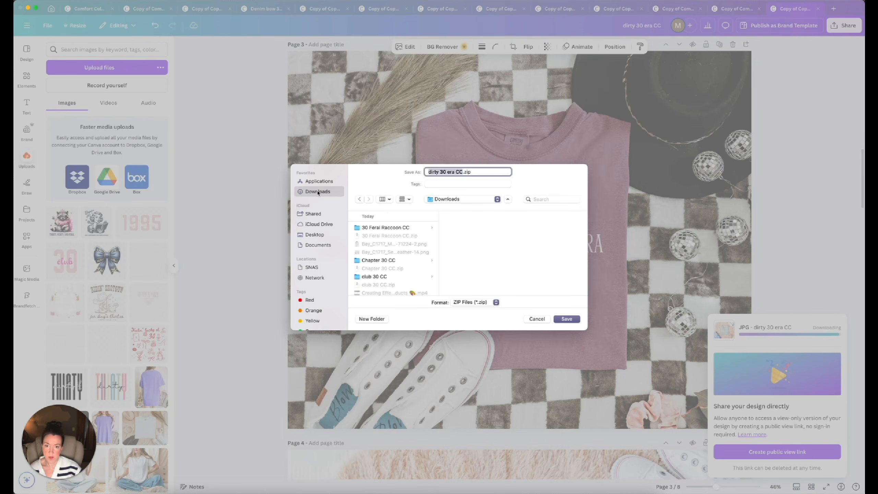
left_click(567, 319)
Step: Download the design as an MP4 video and save it in the extracted "dirty 30 era CC" folder
left_click(844, 25)
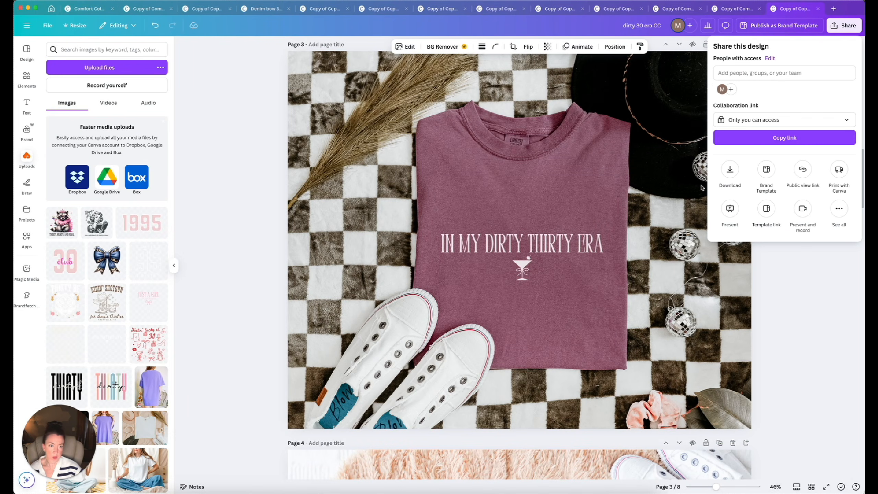
left_click(730, 170)
left_click(753, 77)
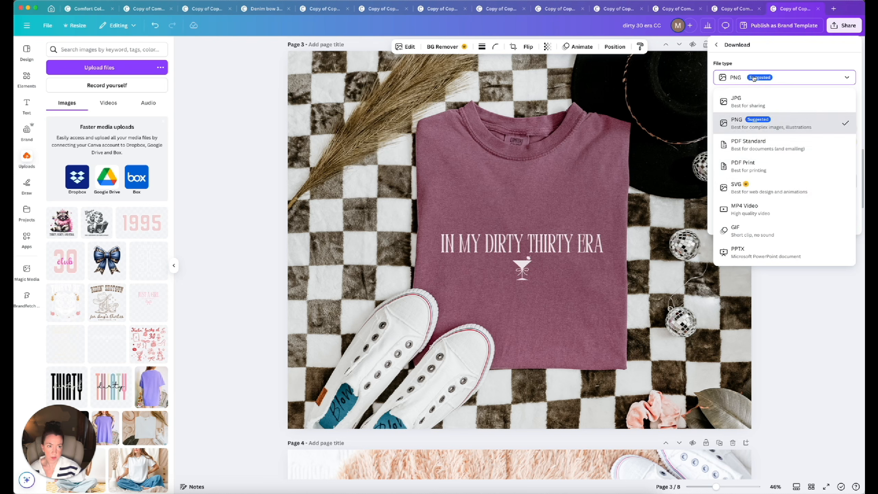
left_click(744, 209)
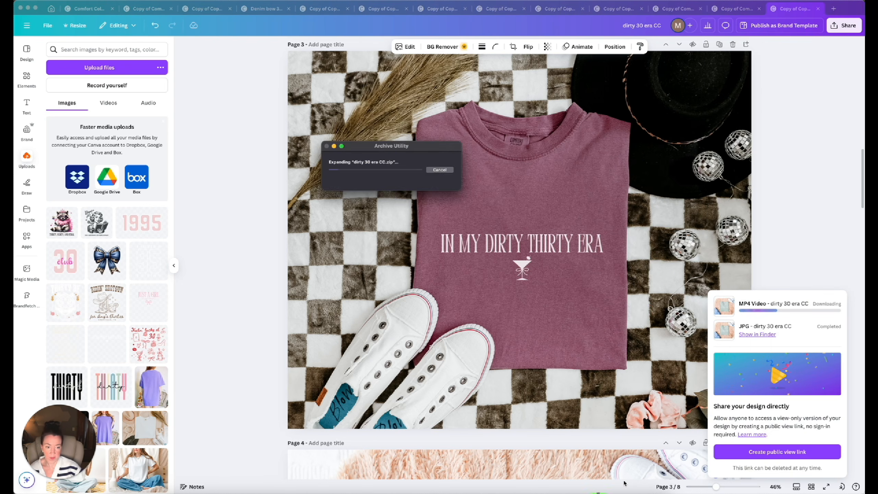
left_click(350, 128)
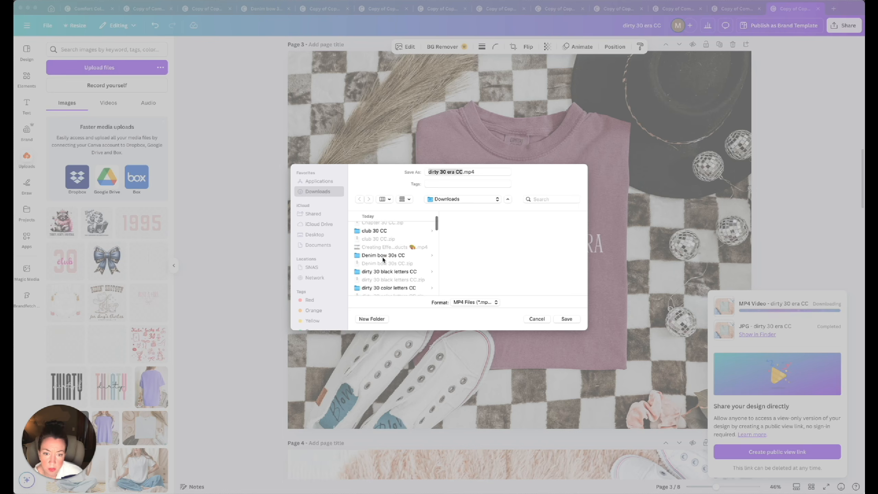
scroll(383, 260, "down", 2)
left_click(383, 259)
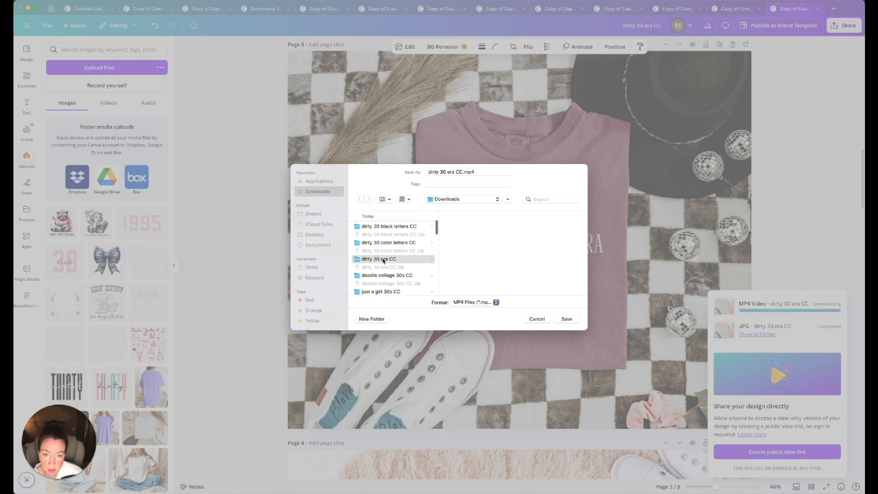
left_click(567, 319)
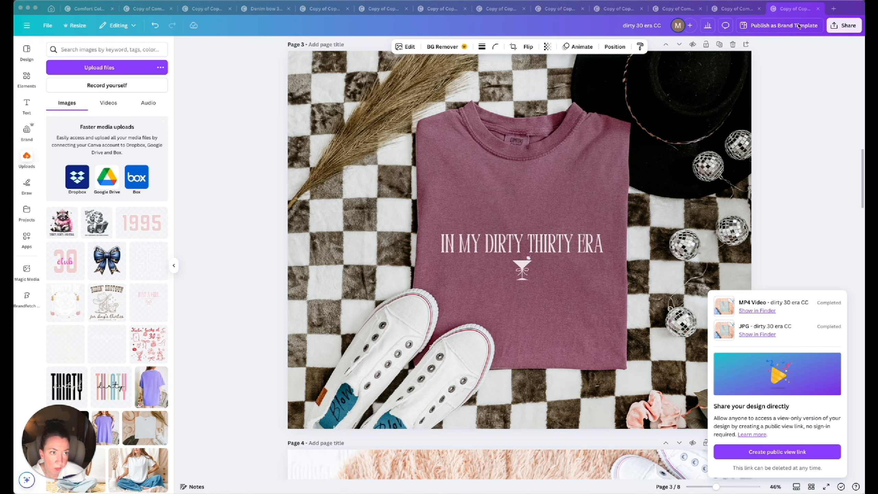
Step: Look through the other open mockup designs one by one, back to the "30 Feral Raccoon CC" set
left_click(742, 9)
left_click(679, 10)
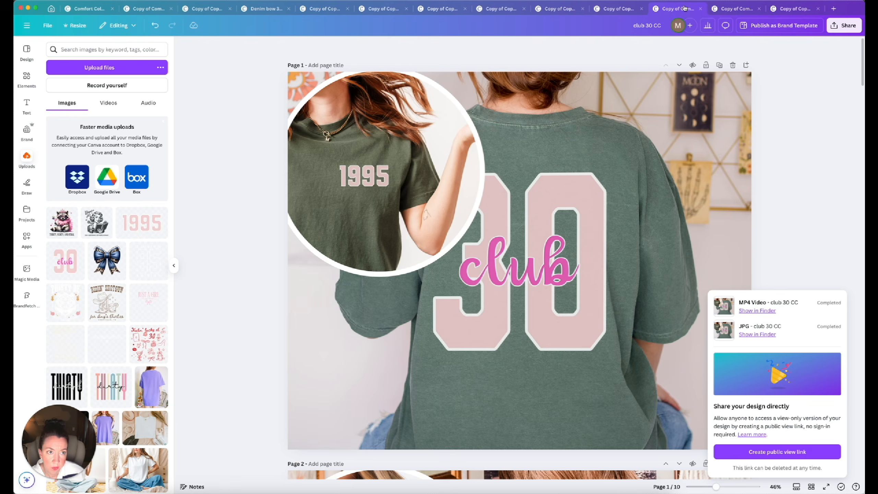
left_click(622, 10)
left_click(550, 10)
left_click(491, 10)
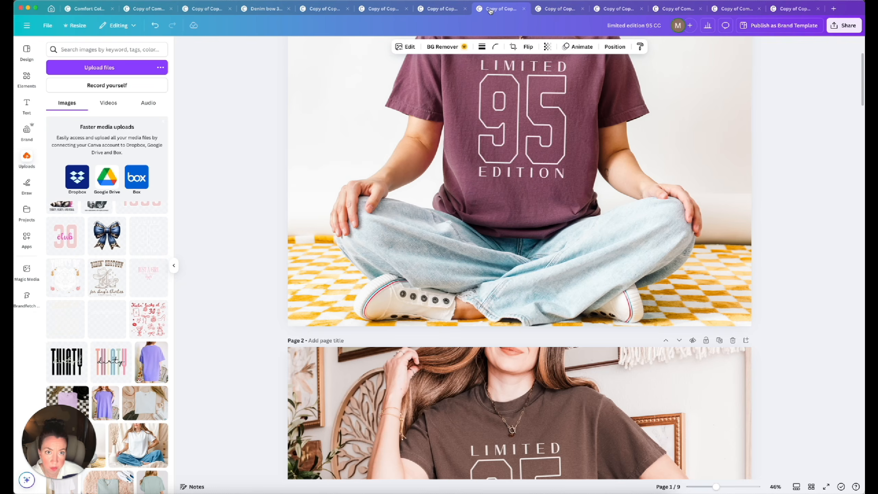
left_click(445, 9)
left_click(384, 9)
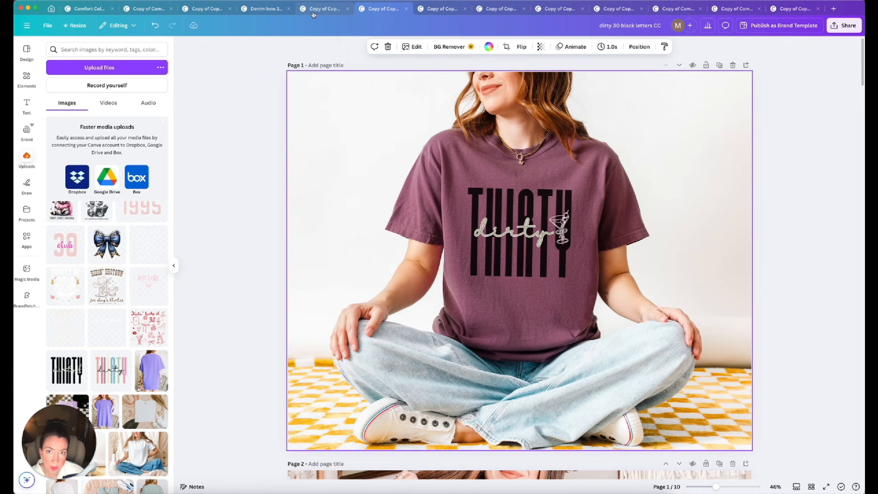
left_click(312, 10)
left_click(259, 9)
left_click(206, 9)
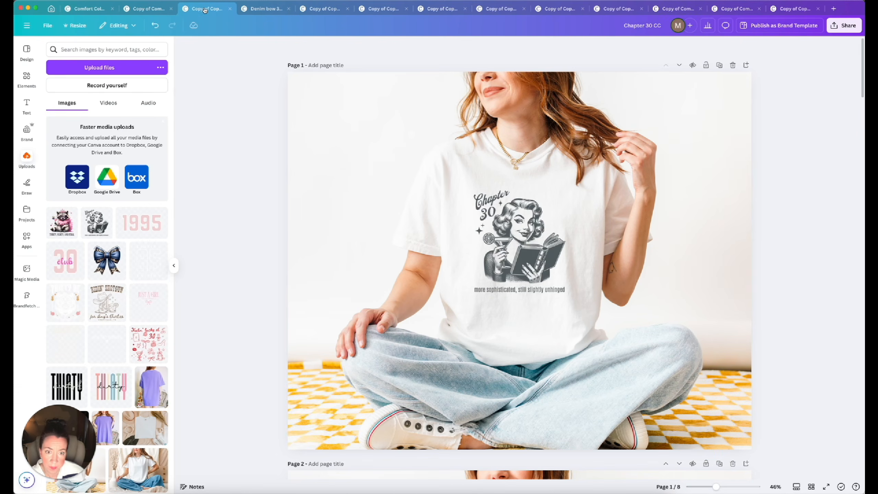
left_click(156, 11)
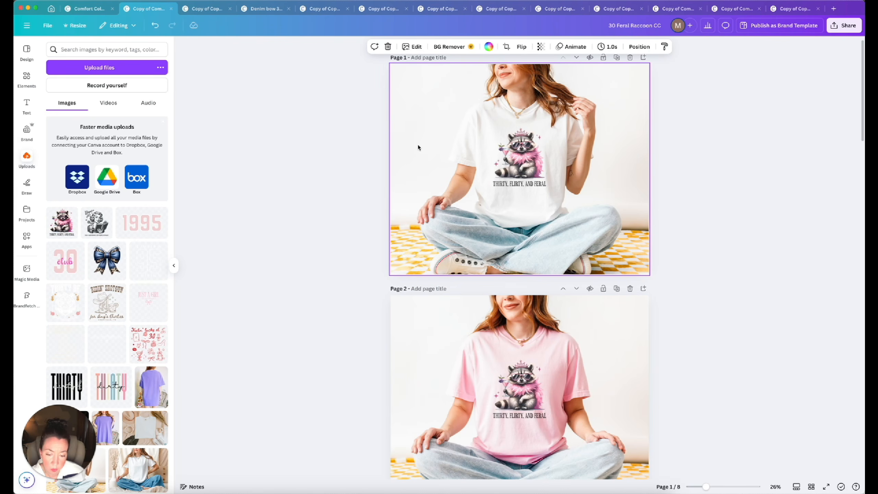